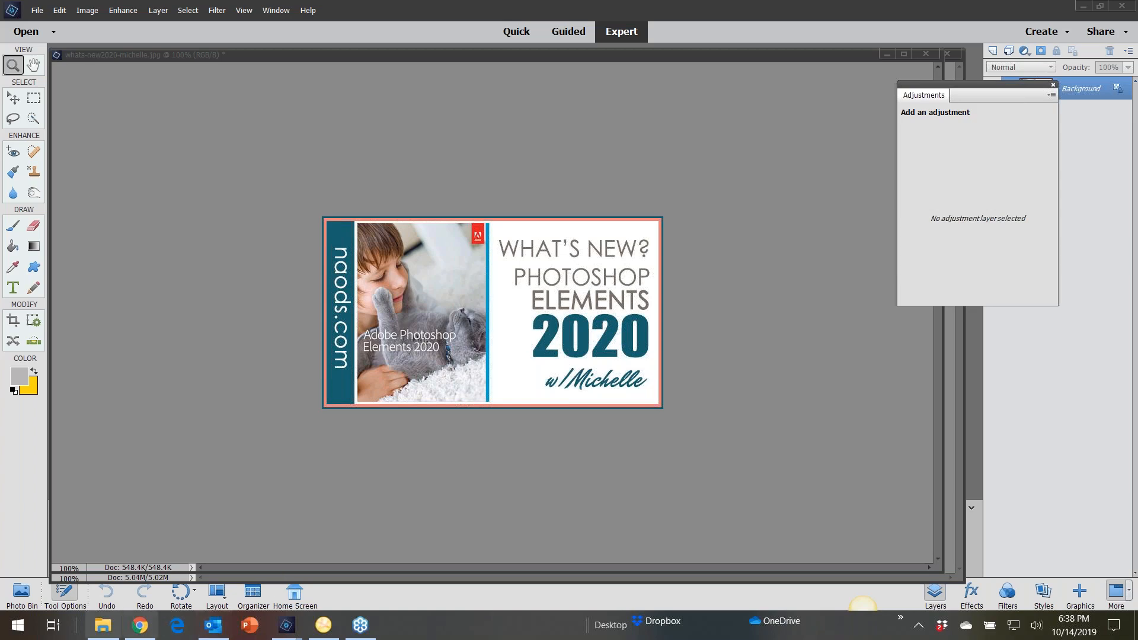
Step: Switch to Chrome and search the PhotoEditing & DigiScrap Academy site for "what's new"
{"action": "left_click", "coordinate": [139, 627]}
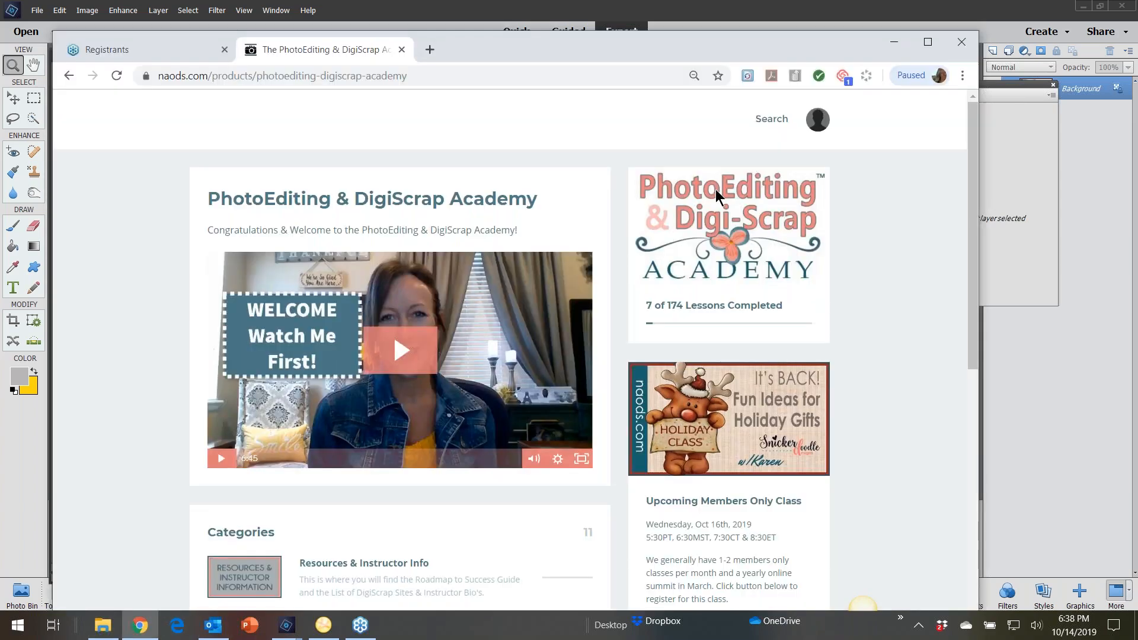
{"action": "left_click_drag", "start_coordinate": [620, 45], "coordinate": [575, 20]}
{"action": "left_click", "coordinate": [728, 98]}
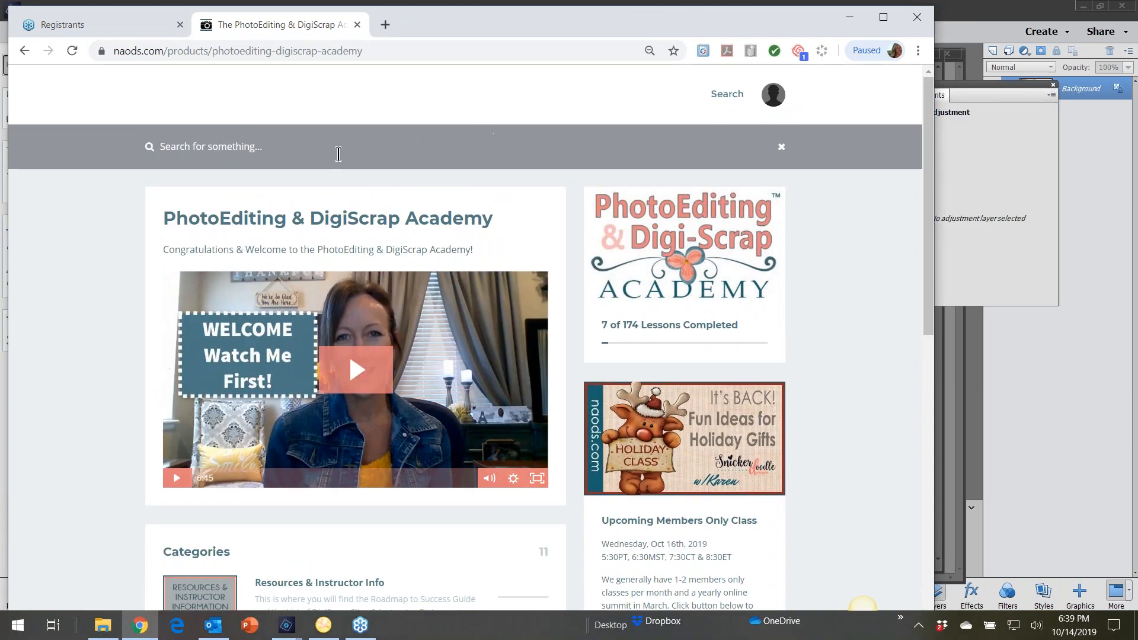
{"action": "type", "text": "what's new"}
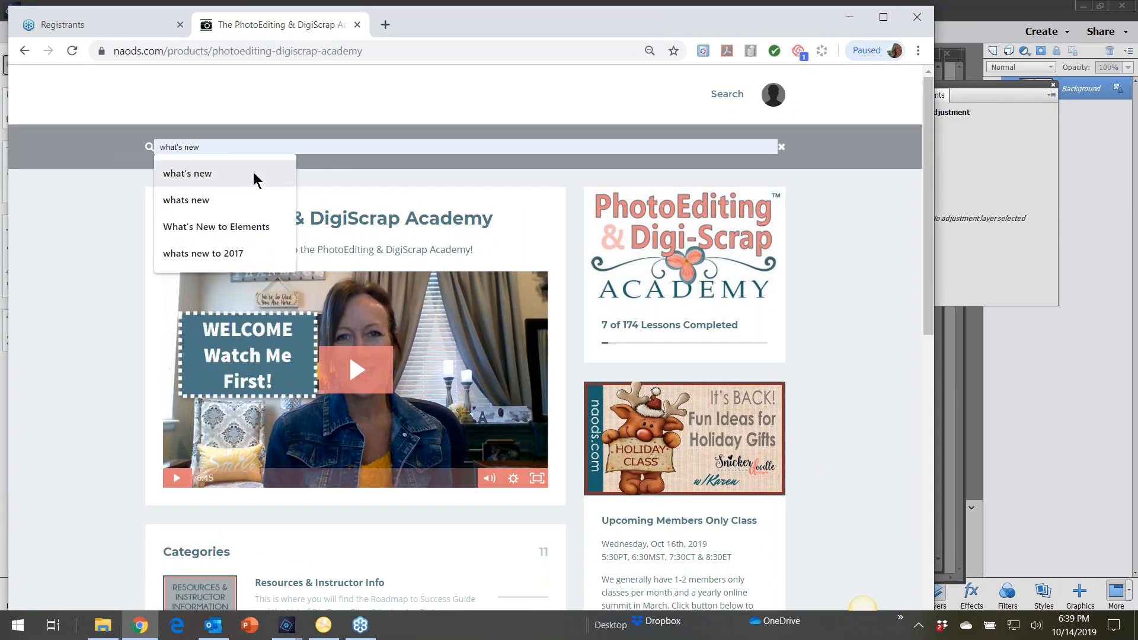
{"action": "left_click", "coordinate": [253, 174]}
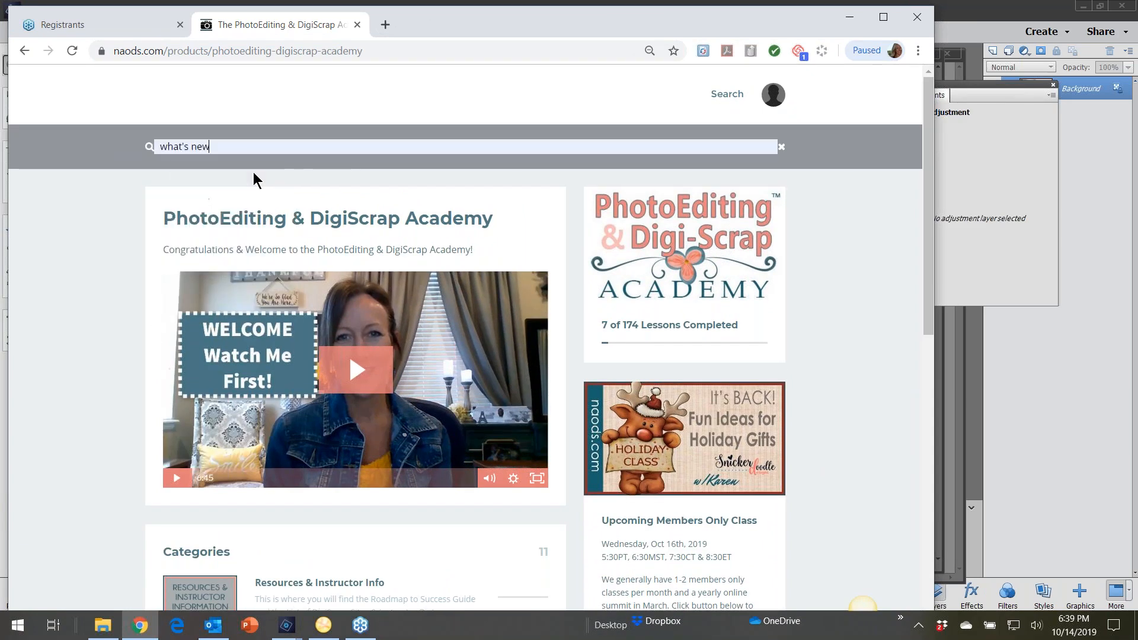
{"action": "key", "text": "Return"}
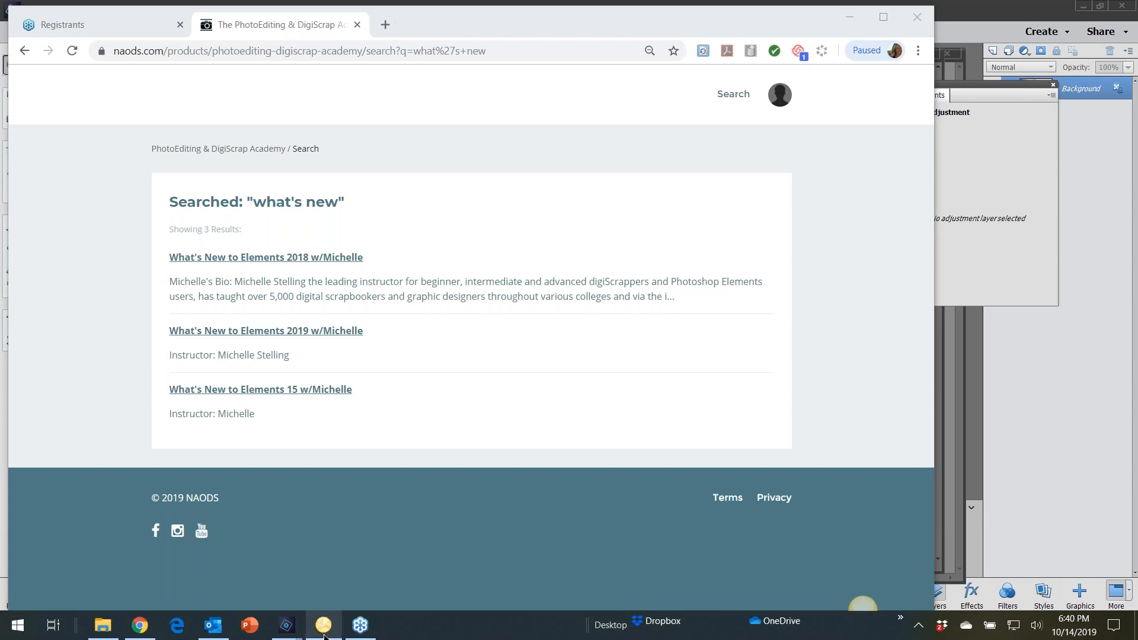
Step: Switch to whats-new2020-notes.pdf in Photoshop Elements and read through the Expert and Guided mode upgrade notes
{"action": "mouse_move", "coordinate": [323, 625]}
{"action": "mouse_move", "coordinate": [145, 628]}
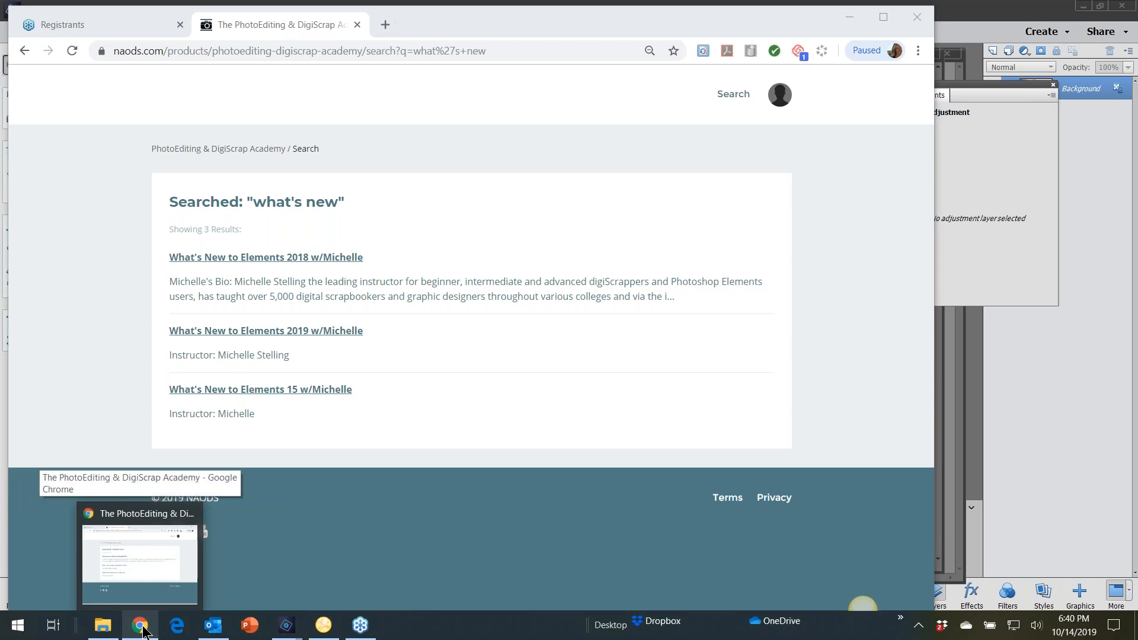
{"action": "mouse_move", "coordinate": [286, 625]}
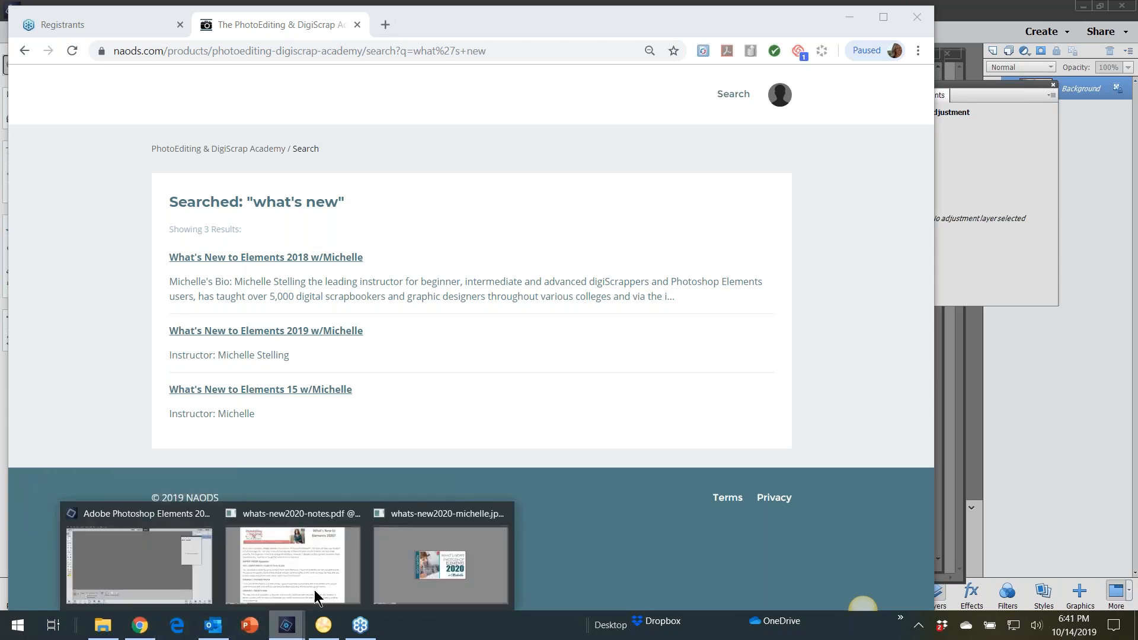
{"action": "left_click", "coordinate": [303, 578]}
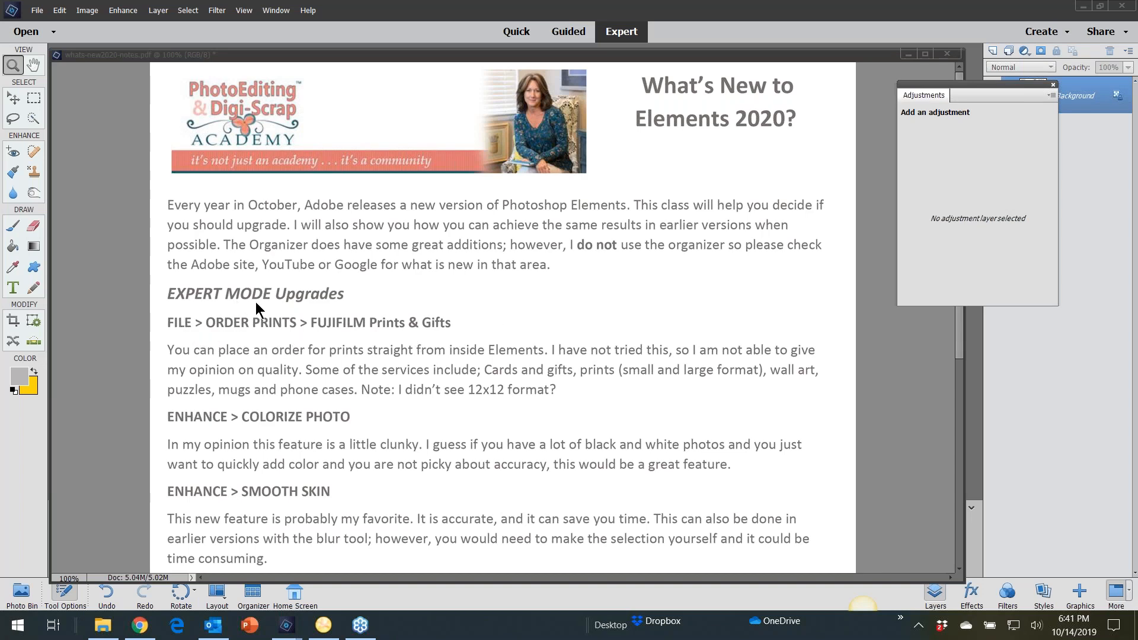
{"action": "scroll", "coordinate": [494, 284], "scroll_direction": "down", "scroll_amount": 1}
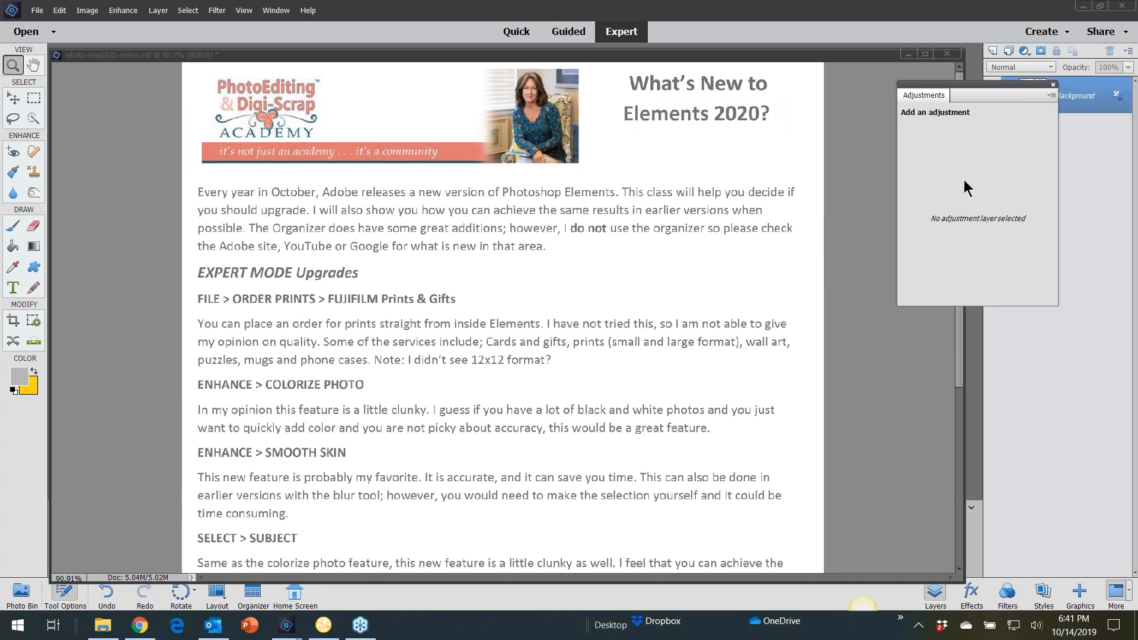
{"action": "left_click", "coordinate": [926, 54]}
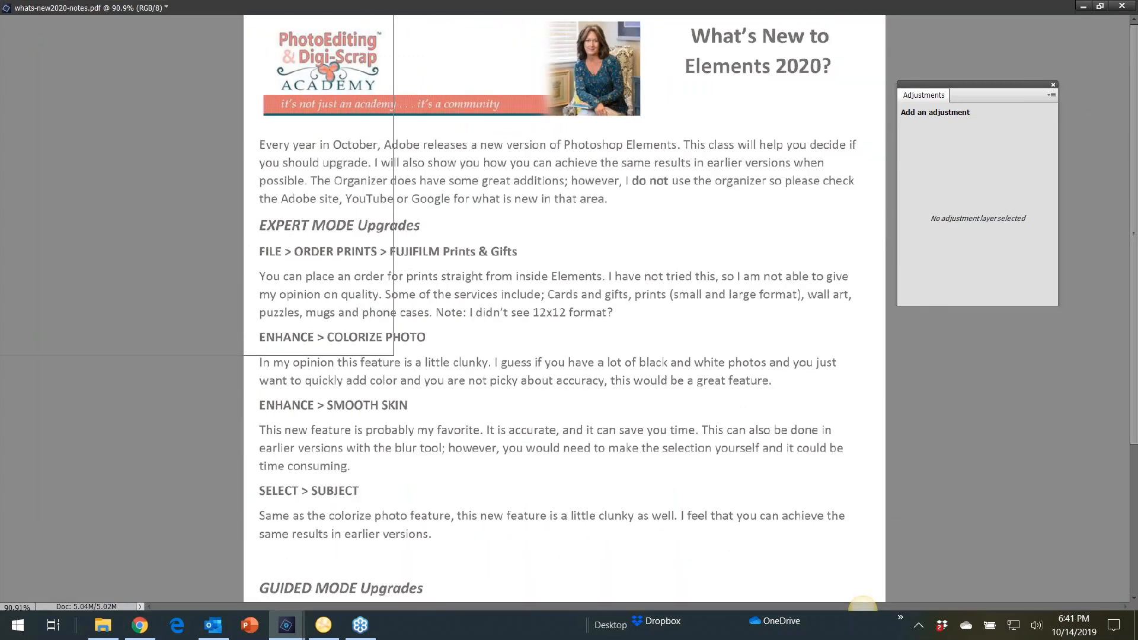
{"action": "left_click", "coordinate": [73, 69]}
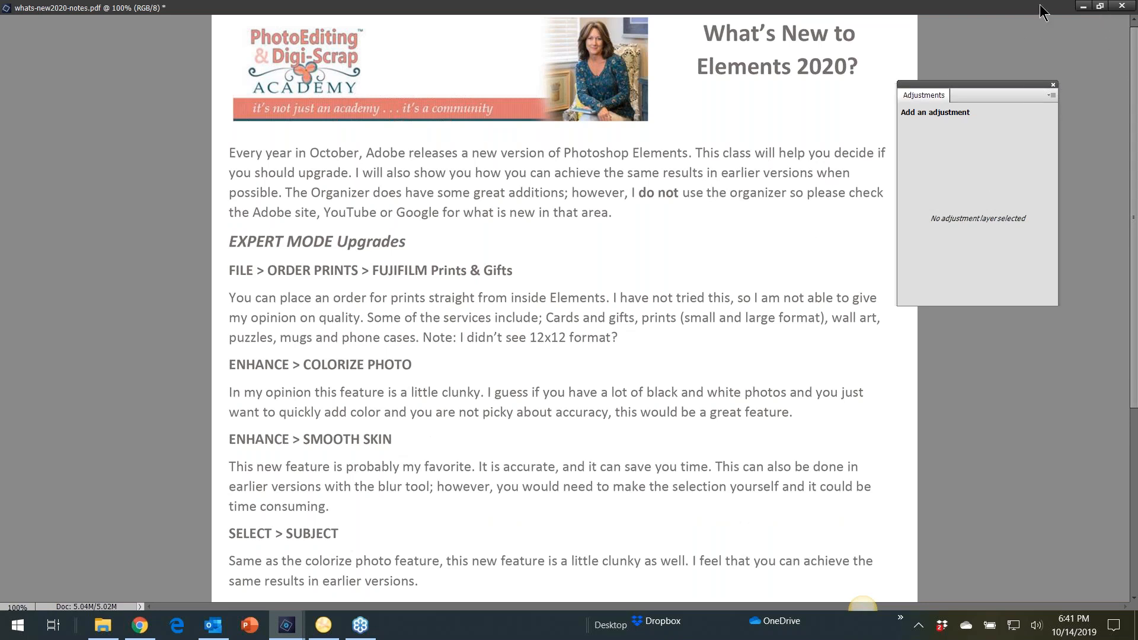
{"action": "left_click", "coordinate": [1100, 6]}
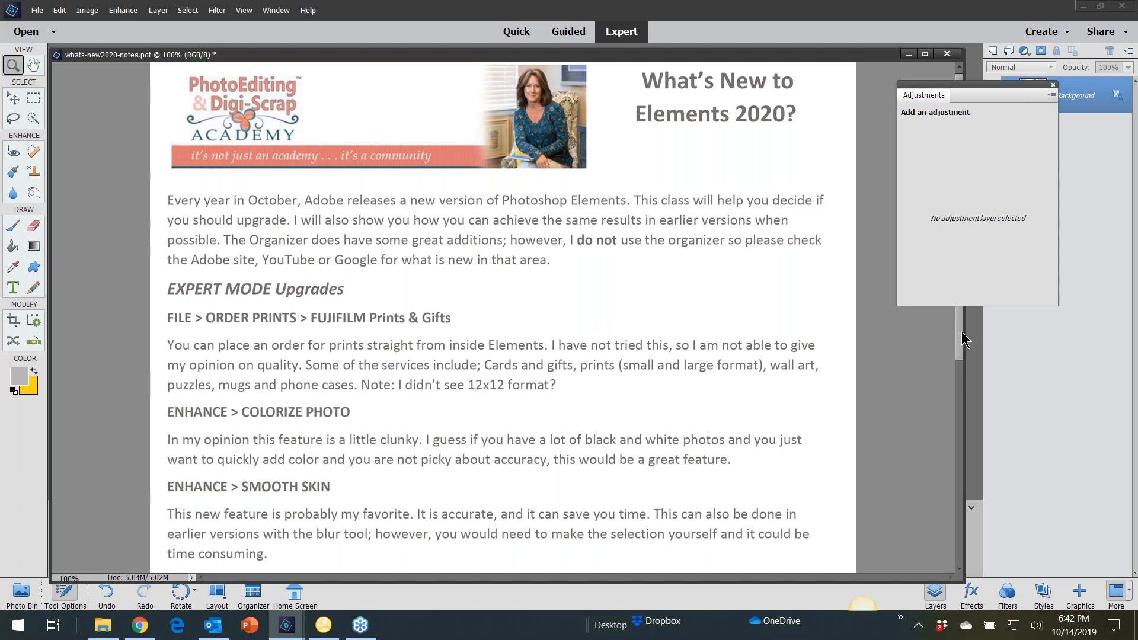
{"action": "scroll", "coordinate": [957, 446], "scroll_direction": "down", "scroll_amount": 5}
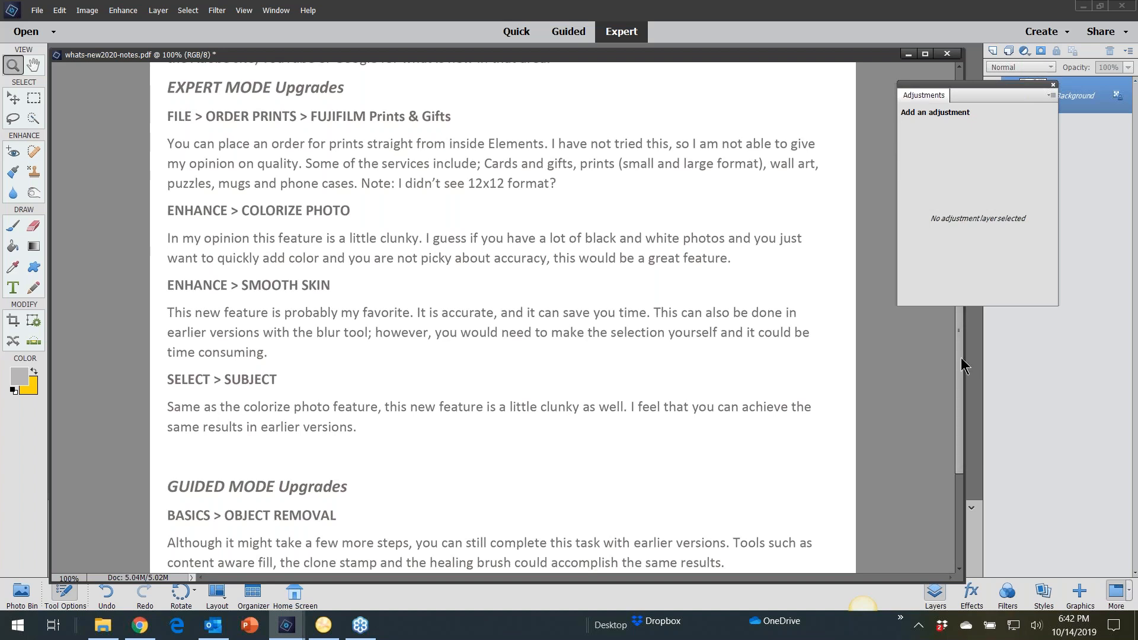
{"action": "scroll", "coordinate": [961, 359], "scroll_direction": "down", "scroll_amount": 4}
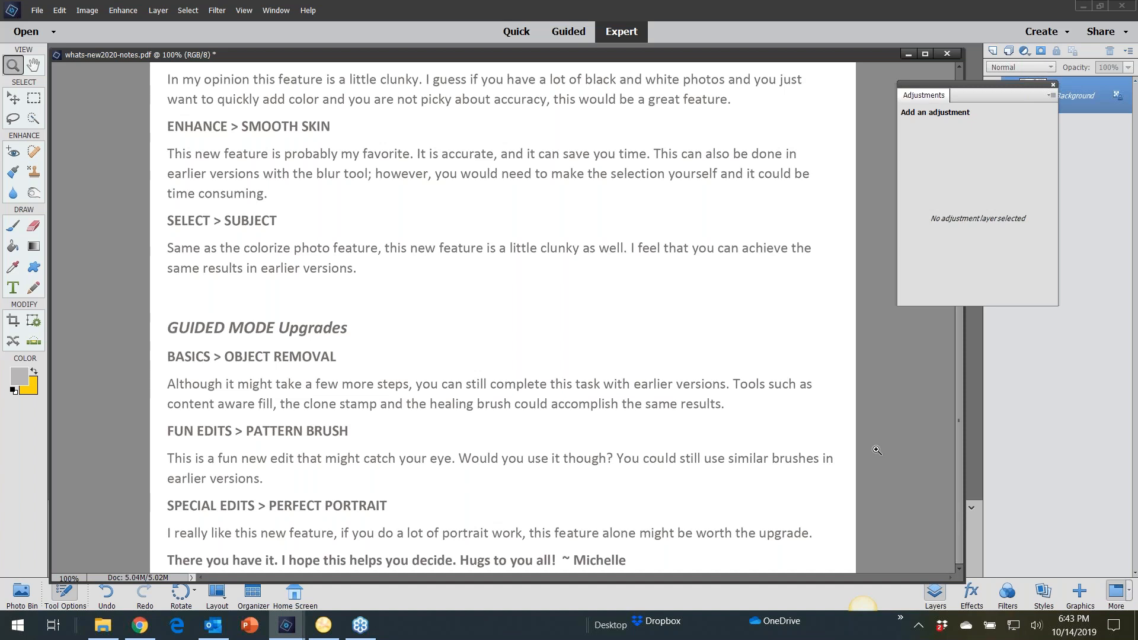
Step: Close whats-new2020-notes.pdf and whats-new2020-michelle.jpg without saving
{"action": "left_click", "coordinate": [947, 54]}
{"action": "left_click", "coordinate": [567, 242]}
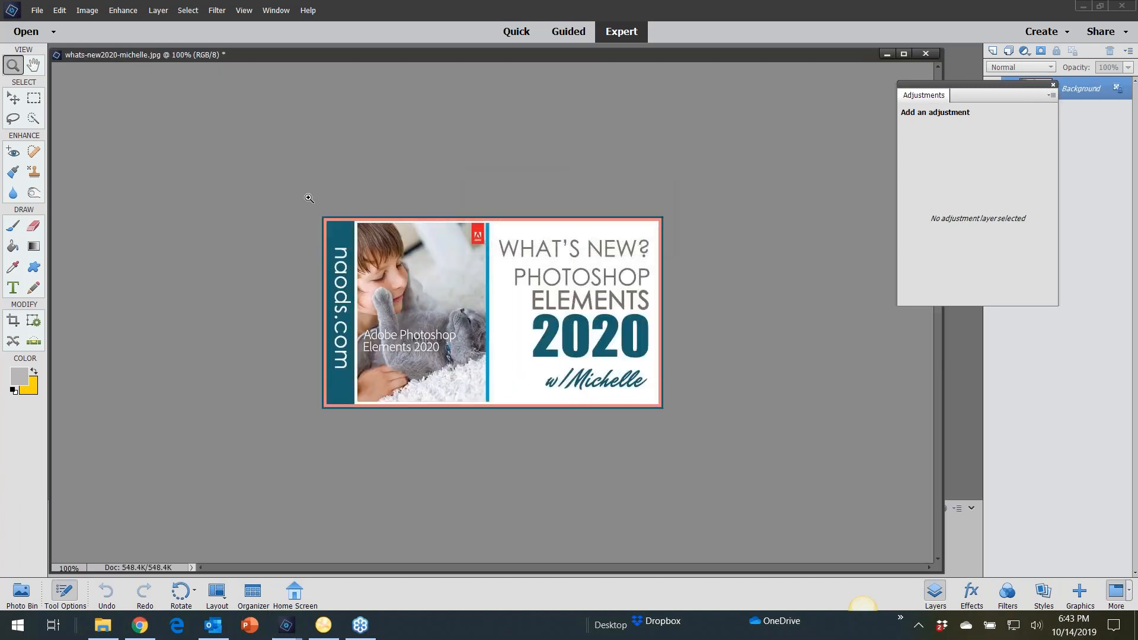
{"action": "left_click", "coordinate": [924, 55]}
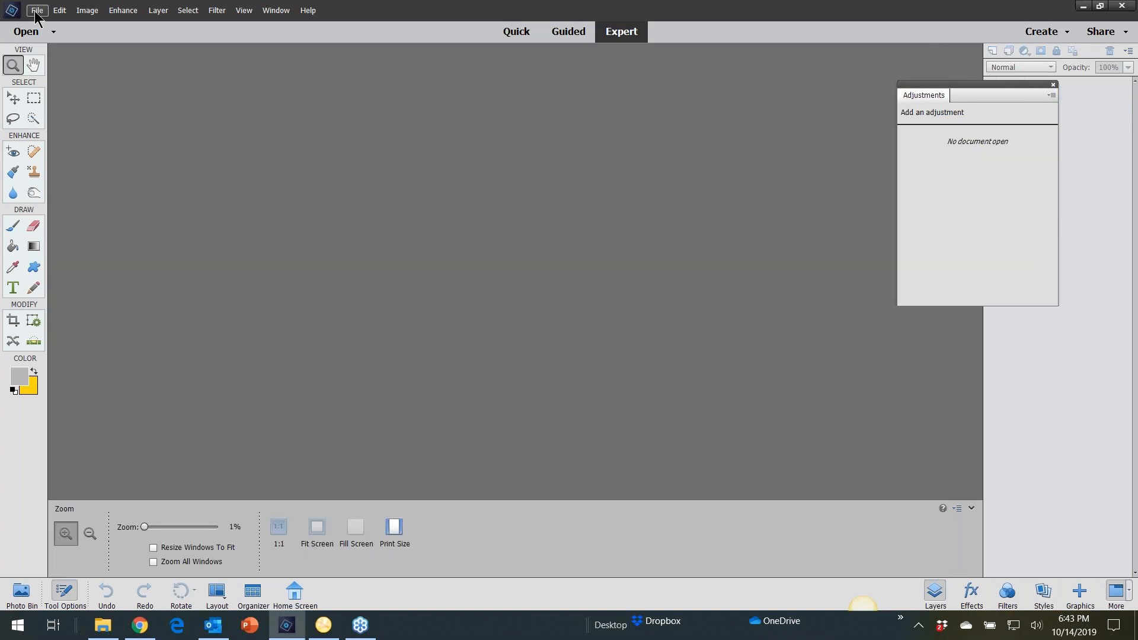
Step: Open 01enhance-colorize-photo1.jpg from the expert-features folder
{"action": "left_click", "coordinate": [37, 10]}
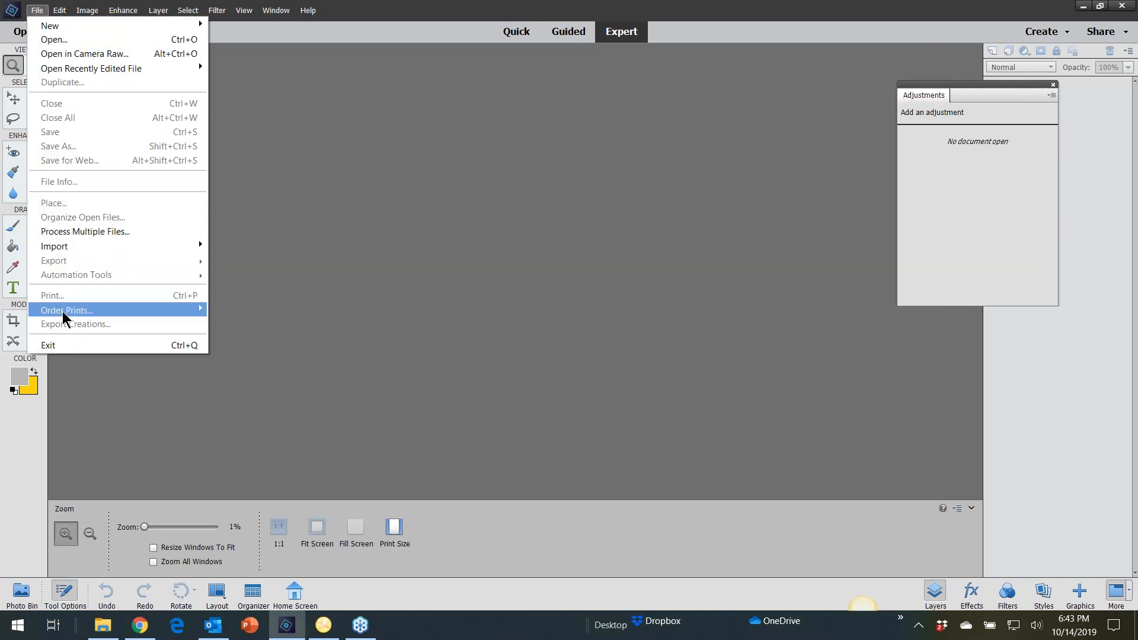
{"action": "mouse_move", "coordinate": [62, 311]}
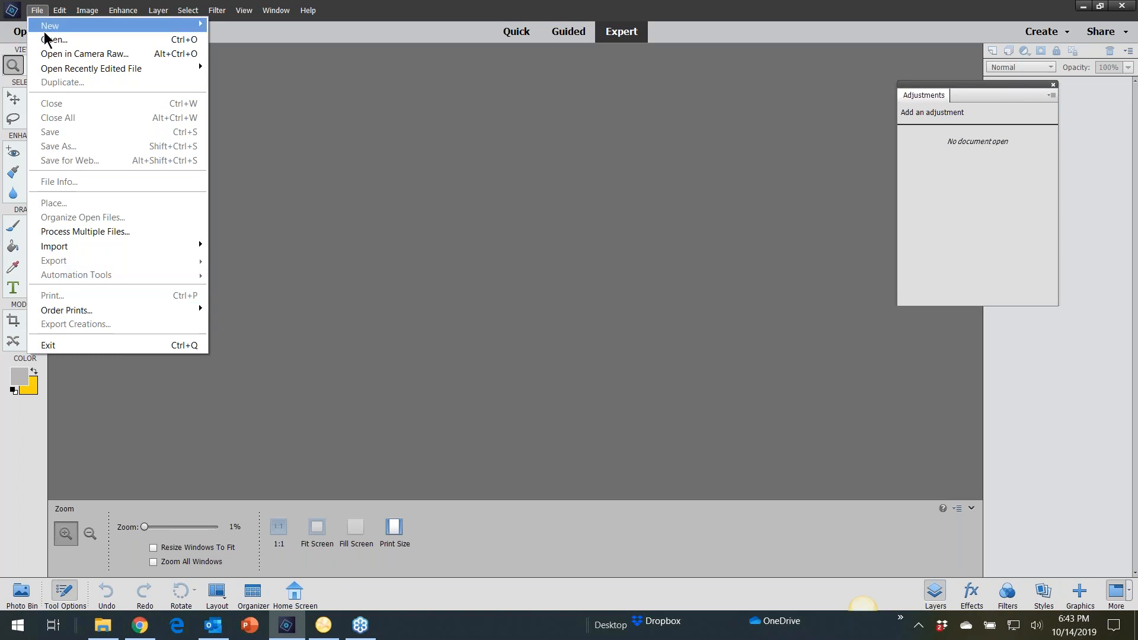
{"action": "left_click", "coordinate": [36, 10]}
{"action": "double_click", "coordinate": [315, 190]}
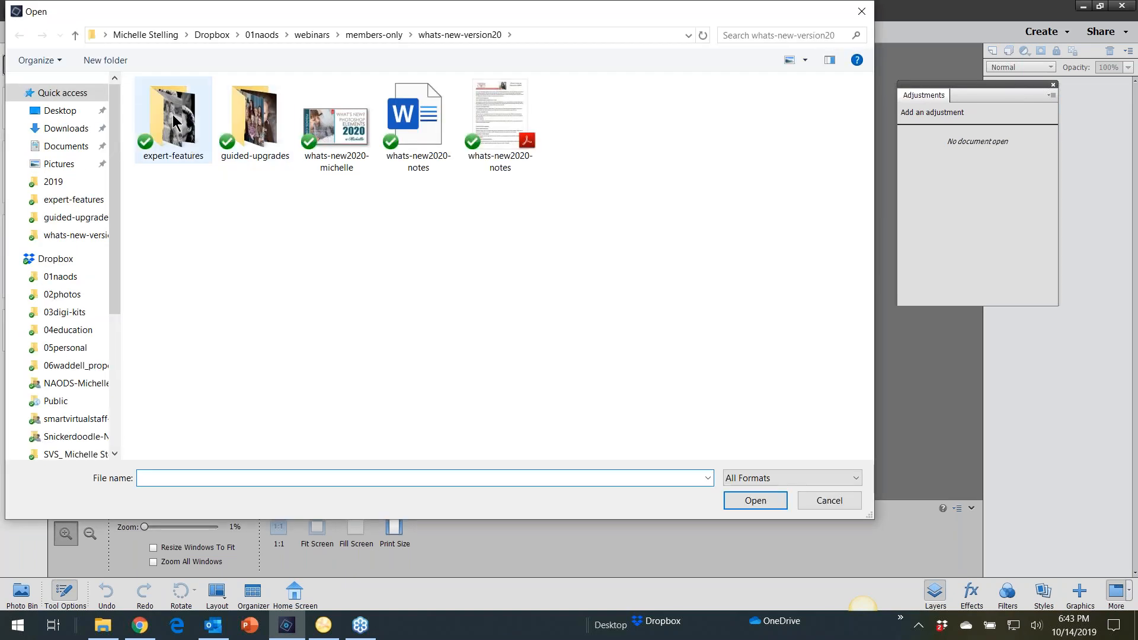
{"action": "left_click", "coordinate": [171, 119]}
{"action": "left_click", "coordinate": [755, 501]}
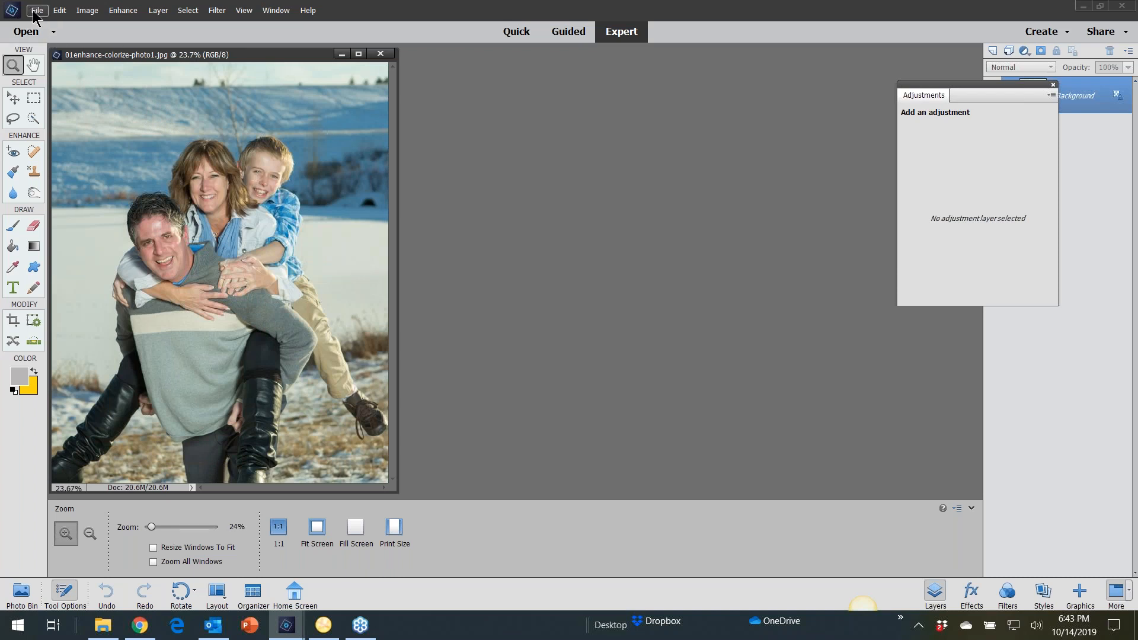
Step: Start a FUJIFILM Prints and Gifts order for the open family photo and confirm the photo selection
{"action": "left_click", "coordinate": [36, 10]}
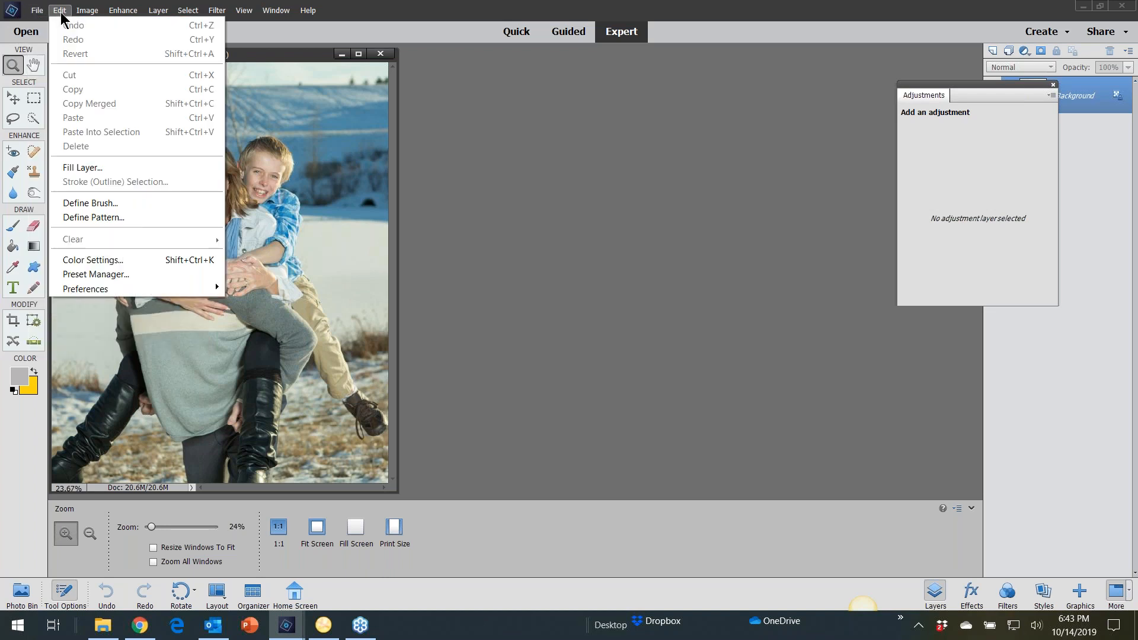
{"action": "mouse_move", "coordinate": [50, 24]}
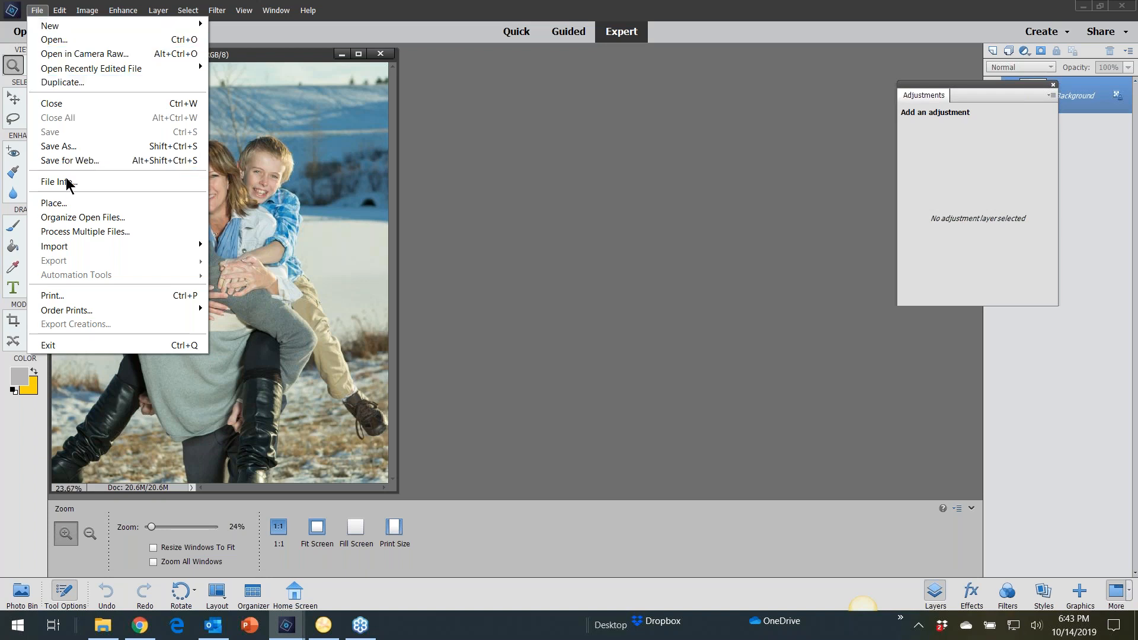
{"action": "mouse_move", "coordinate": [83, 315]}
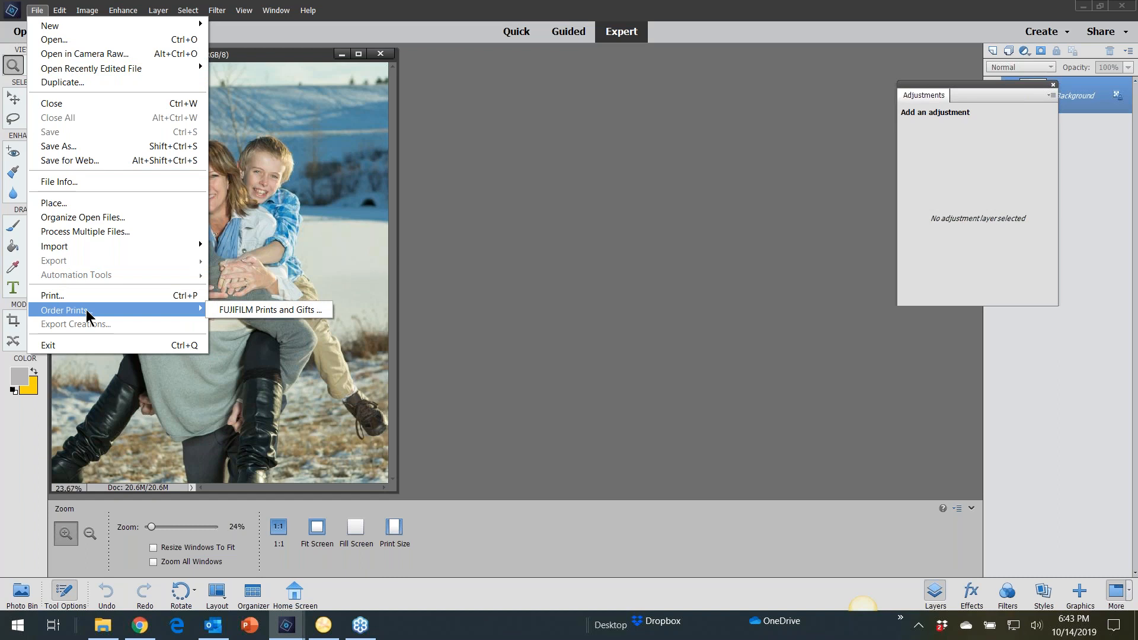
{"action": "left_click", "coordinate": [255, 310]}
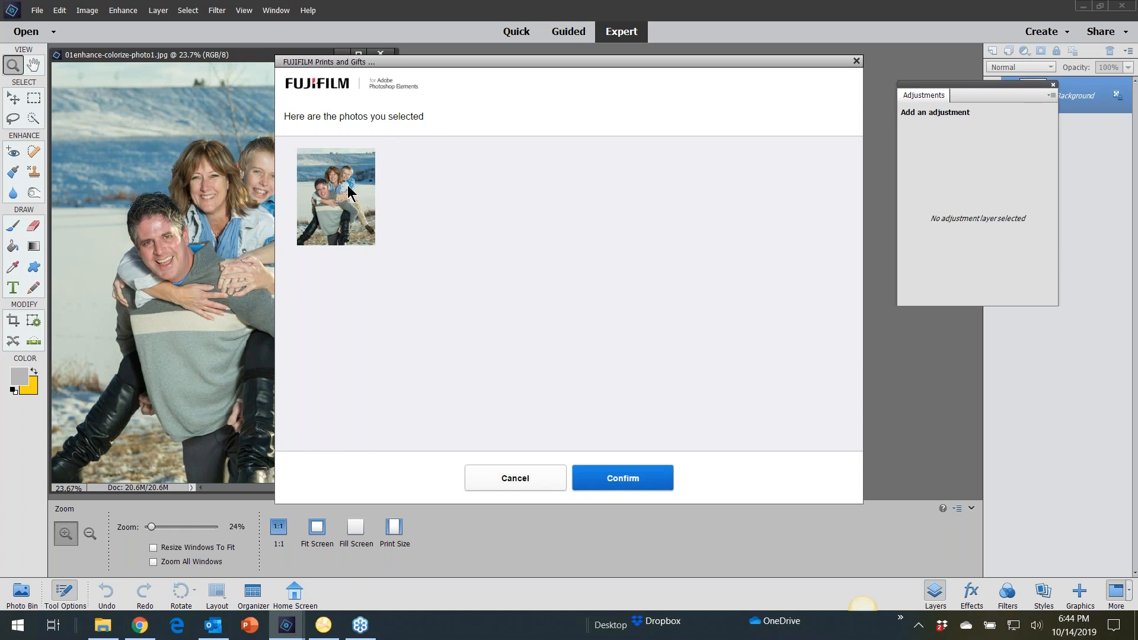
{"action": "left_click", "coordinate": [622, 482]}
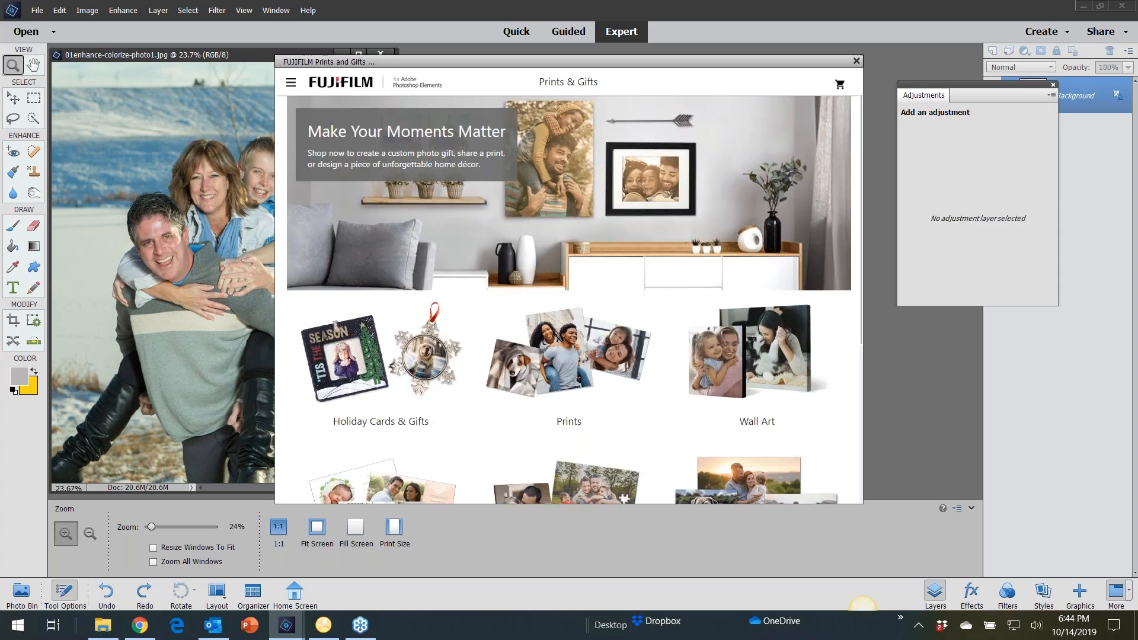
Step: Browse the FUJIFILM product categories and view the Posters sizes under Large Format Prints
{"action": "scroll", "coordinate": [627, 409], "scroll_direction": "down", "scroll_amount": 2}
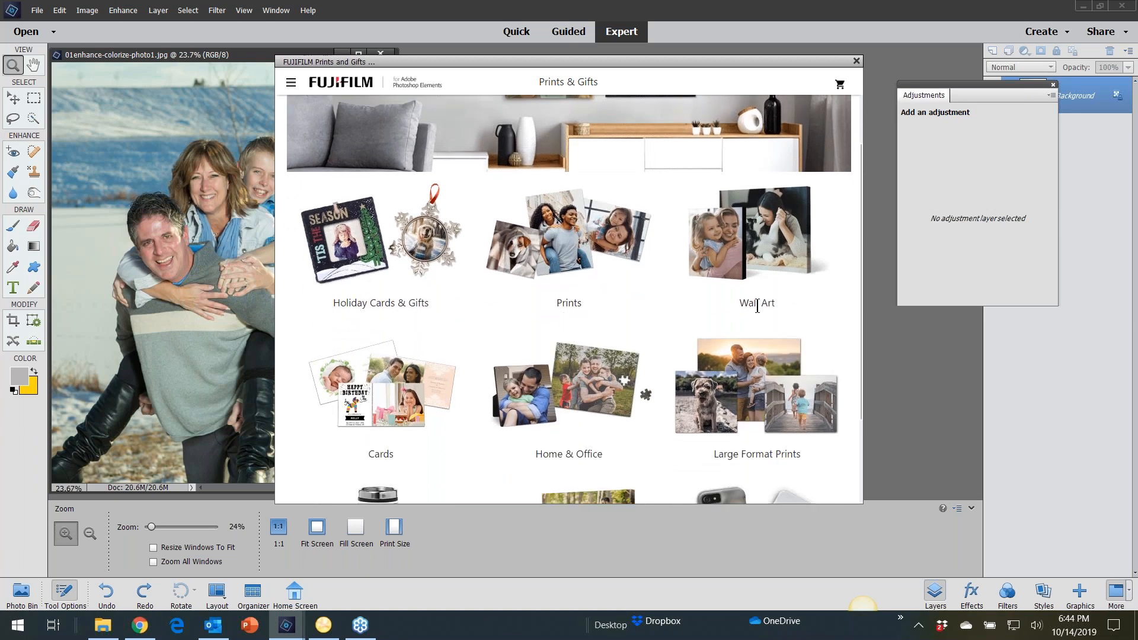
{"action": "scroll", "coordinate": [654, 330], "scroll_direction": "down", "scroll_amount": 1}
{"action": "scroll", "coordinate": [654, 330], "scroll_direction": "down", "scroll_amount": 3}
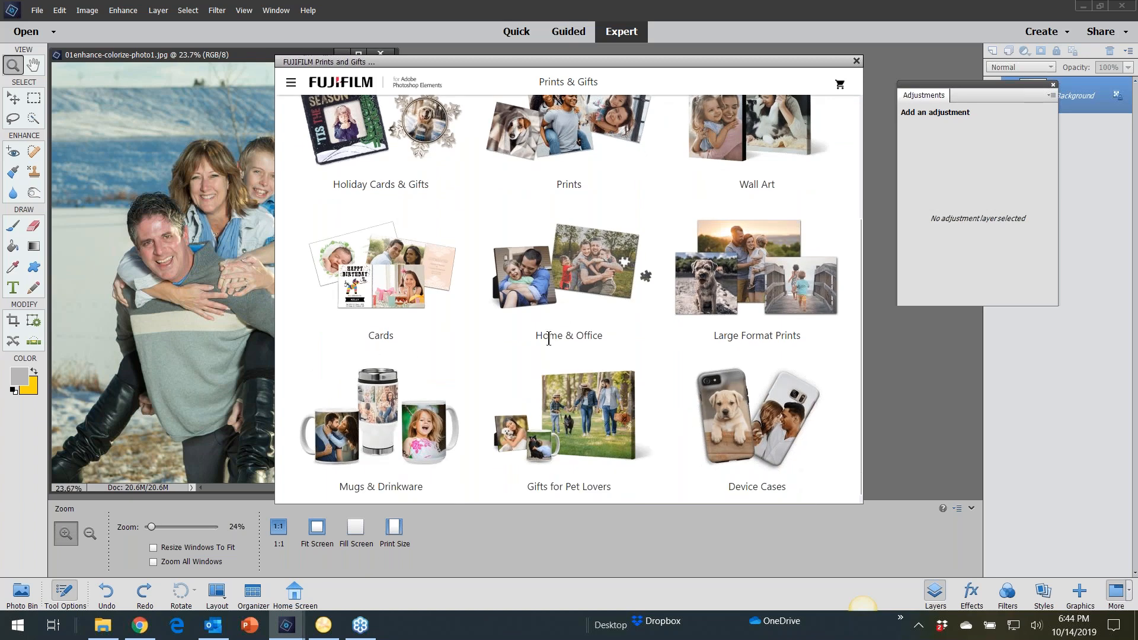
{"action": "scroll", "coordinate": [641, 326], "scroll_direction": "down", "scroll_amount": 1}
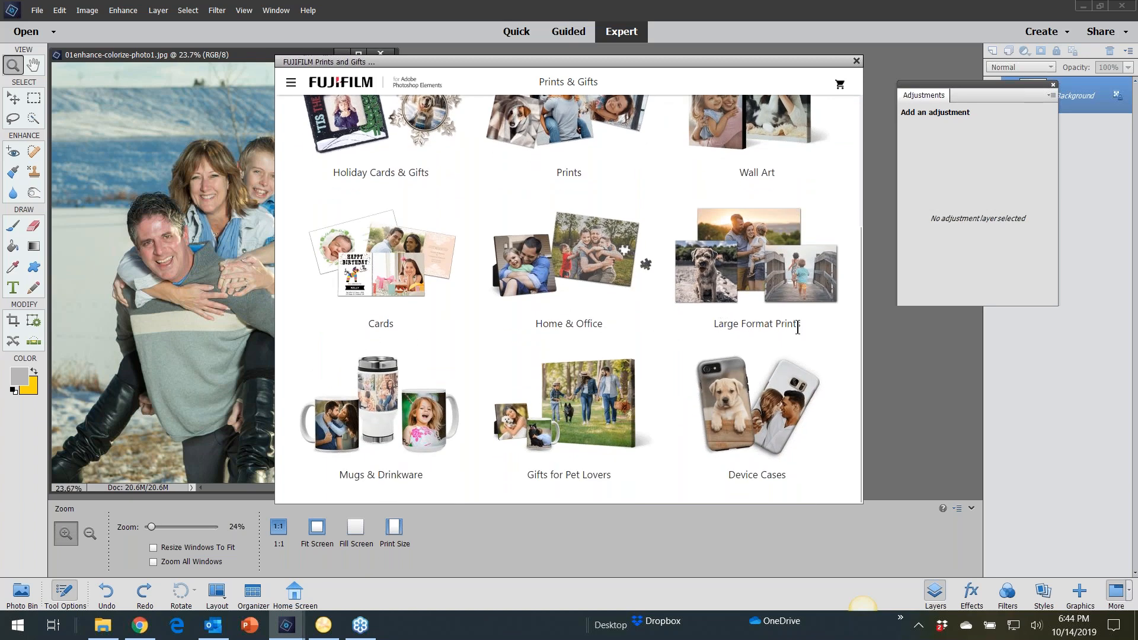
{"action": "left_click", "coordinate": [748, 262]}
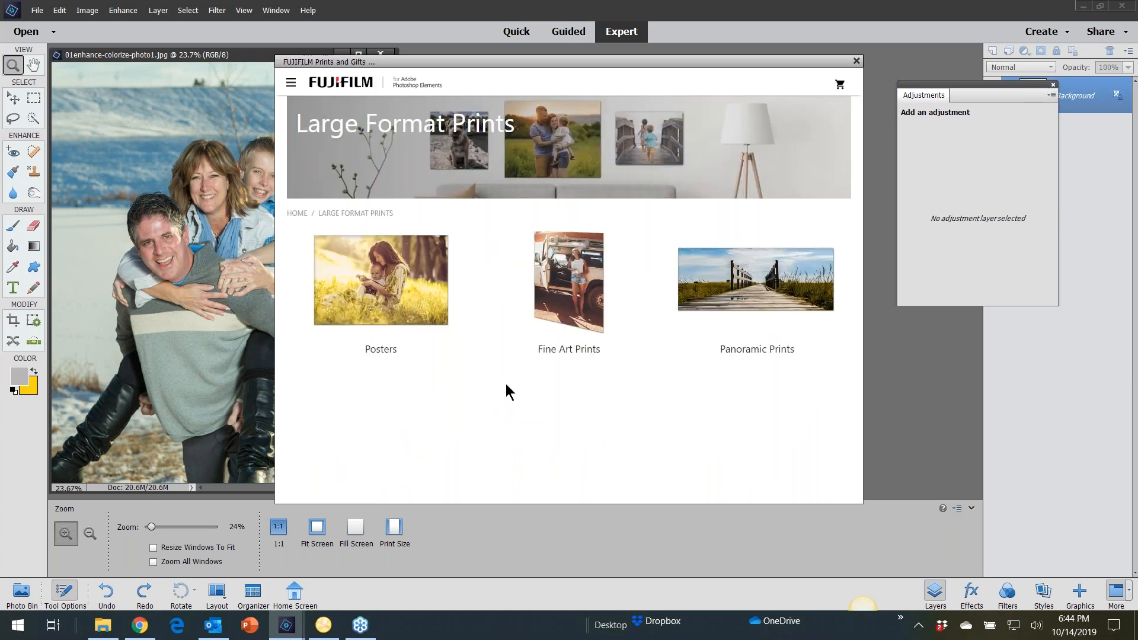
{"action": "left_click", "coordinate": [377, 273]}
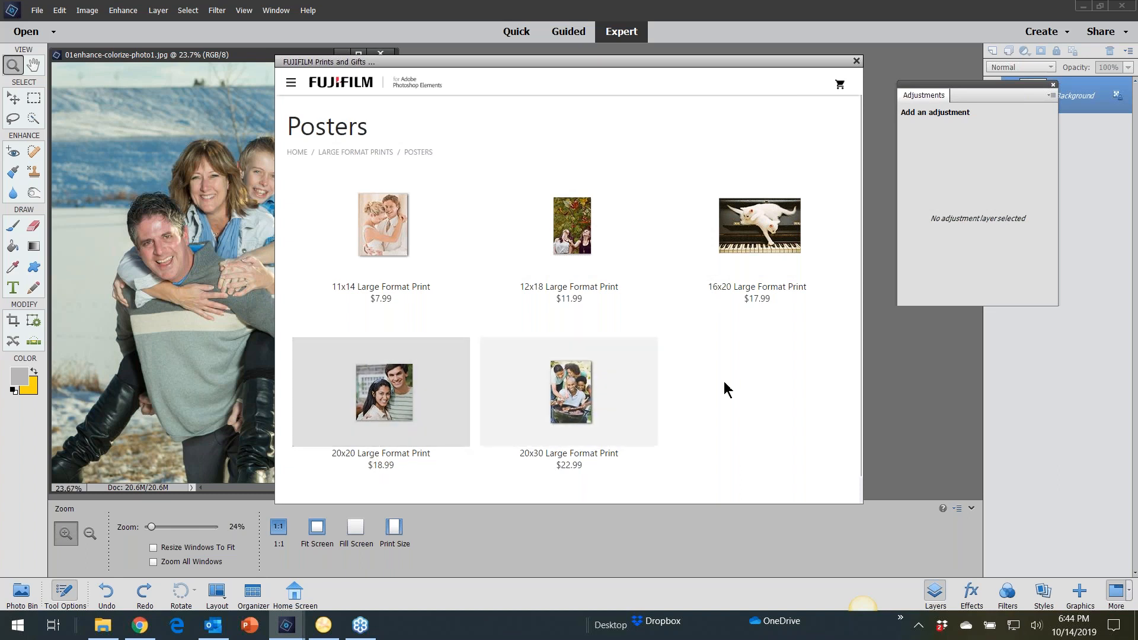
Step: Exit the FUJIFILM Prints and Gifts service and close the family photo
{"action": "left_click", "coordinate": [856, 61]}
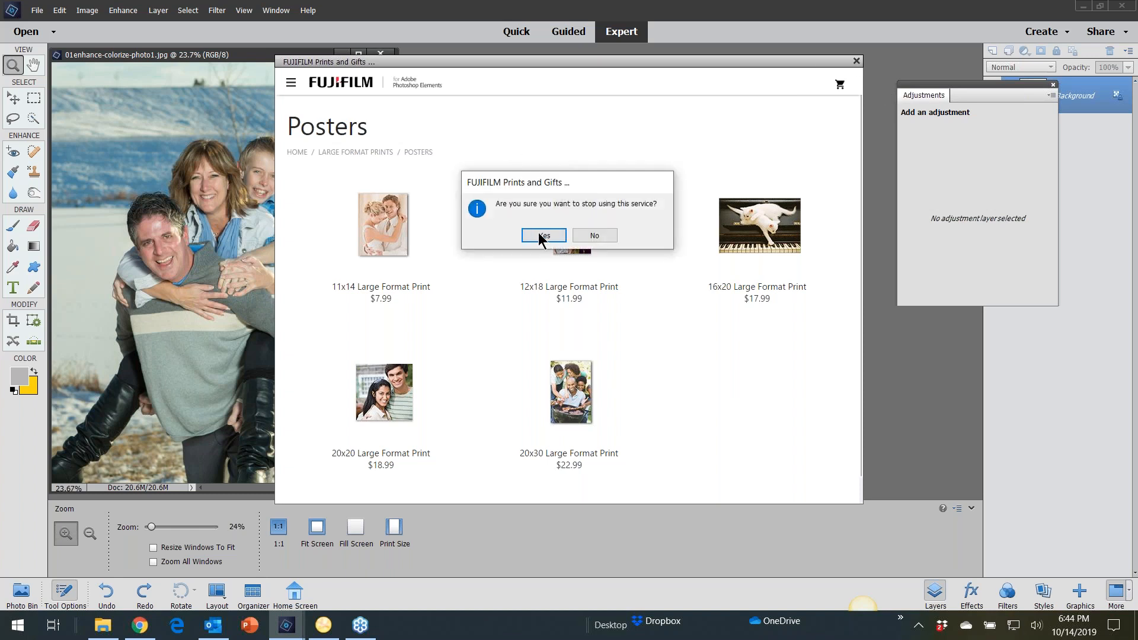
{"action": "left_click", "coordinate": [543, 236]}
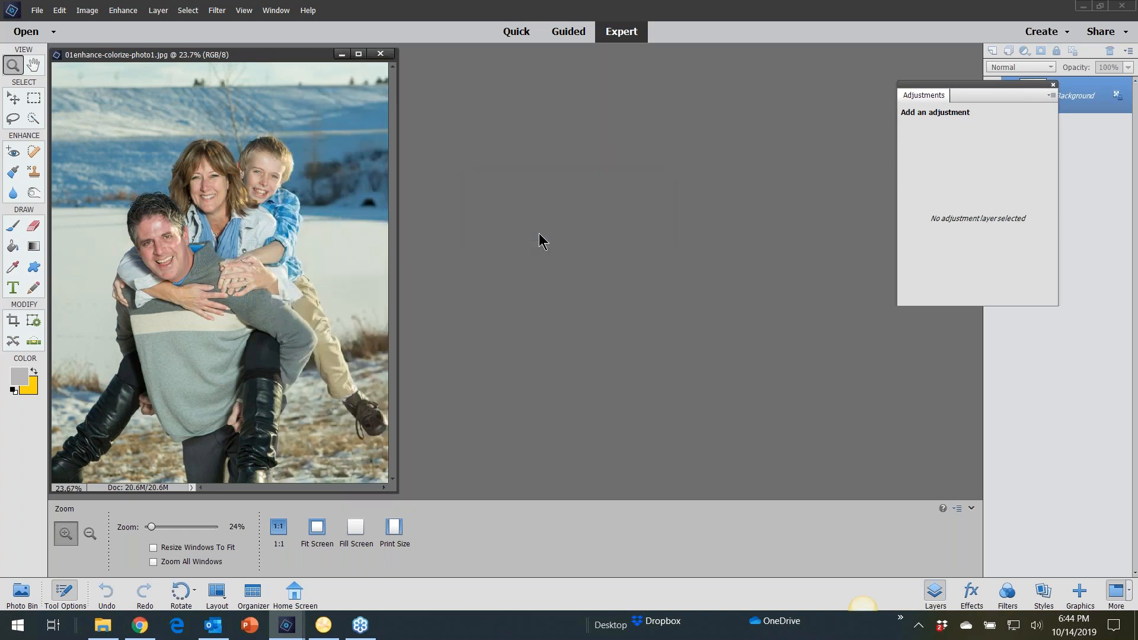
{"action": "left_click", "coordinate": [381, 54]}
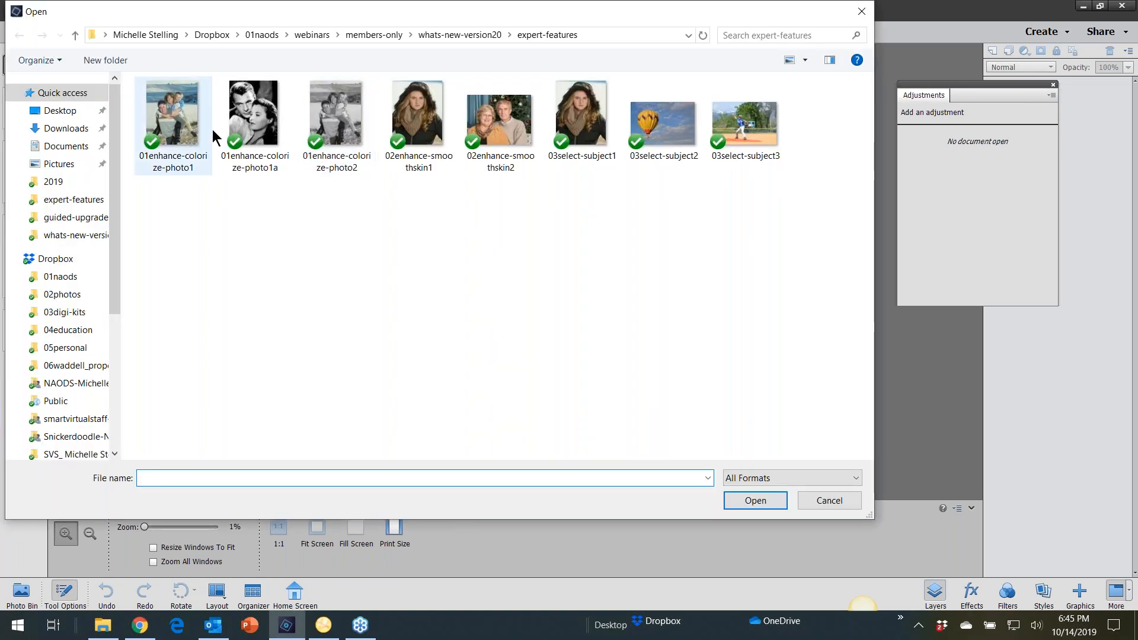
Step: Open 01enhance-colorize-photo1a.jpg from the expert-features folder and enlarge its document window around the image
{"action": "left_click", "coordinate": [256, 122]}
{"action": "double_click", "coordinate": [256, 122]}
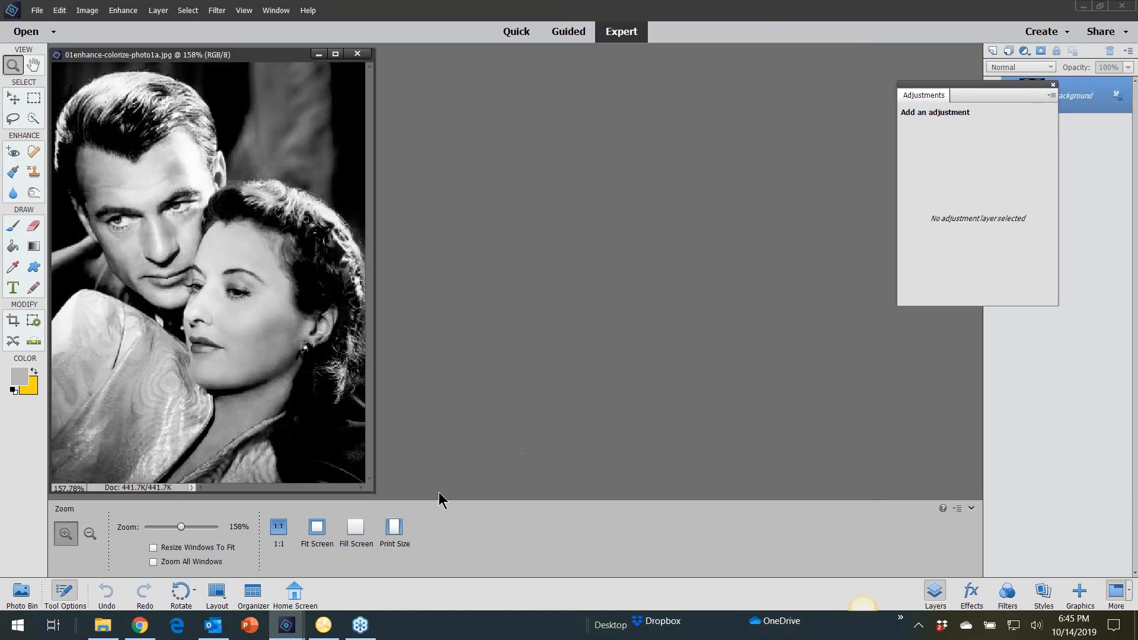
{"action": "left_click_drag", "start_coordinate": [374, 494], "coordinate": [611, 550]}
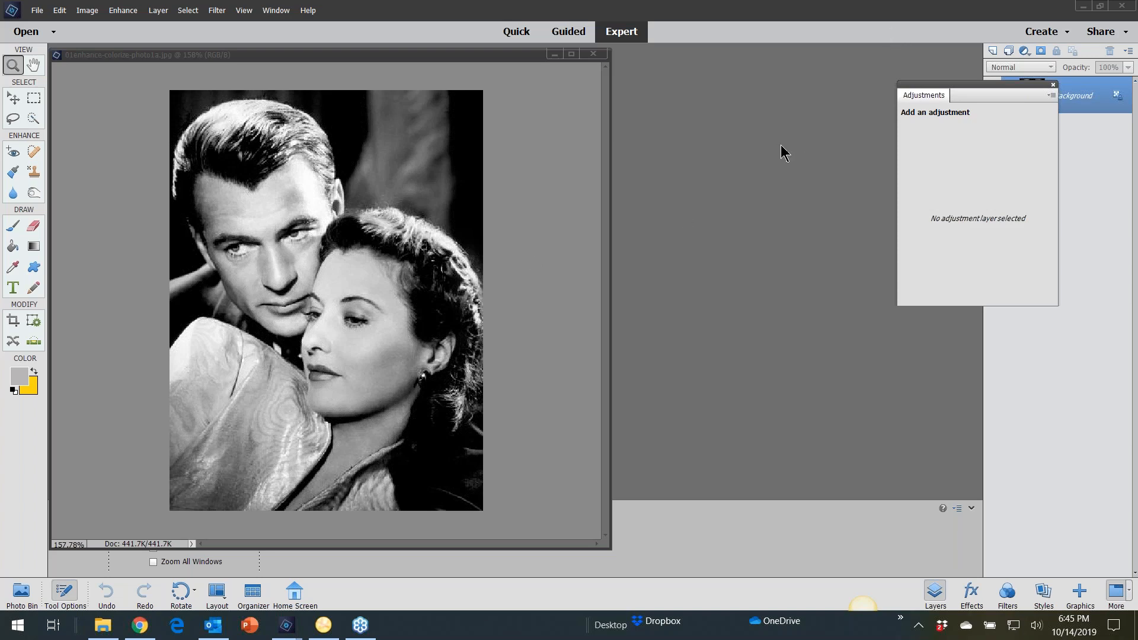
Step: Move the floating Adjustments panel clear of the layers and close it
{"action": "left_click_drag", "start_coordinate": [920, 97], "coordinate": [784, 126]}
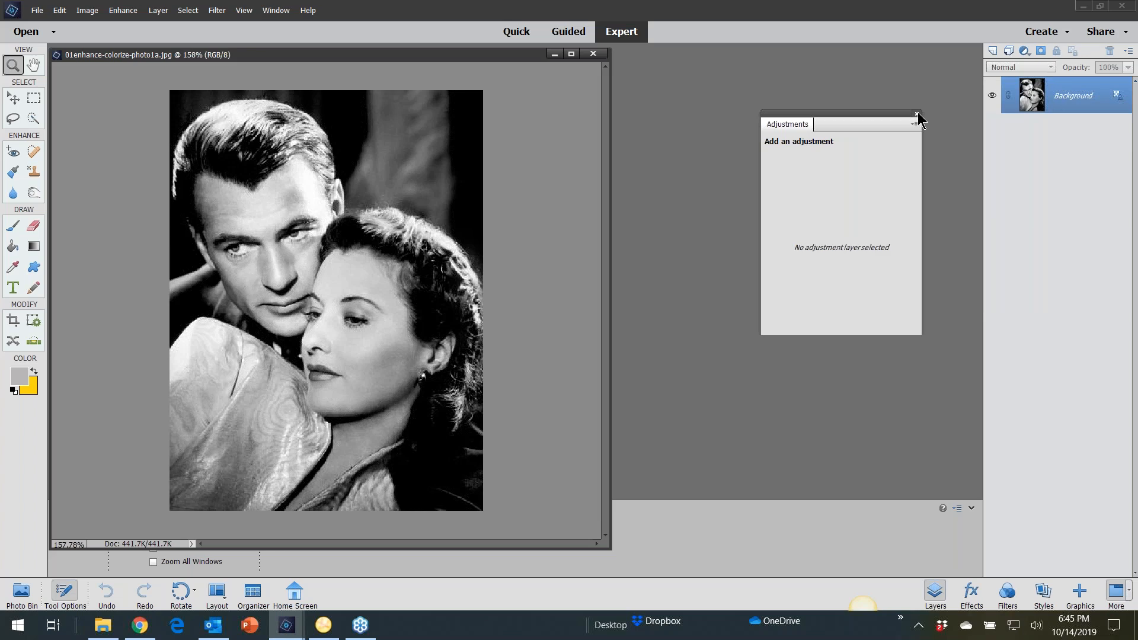
{"action": "left_click", "coordinate": [917, 114]}
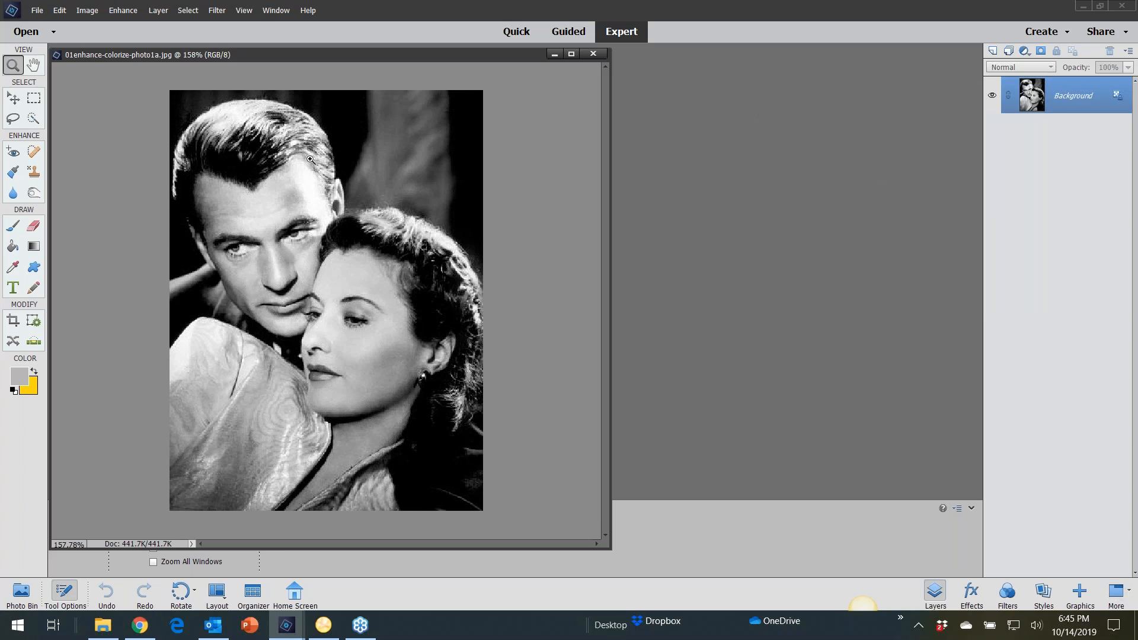
Step: Start Colorize Photo on the black-and-white portrait of the couple and try the second and third automatic colorizations
{"action": "left_click", "coordinate": [122, 11]}
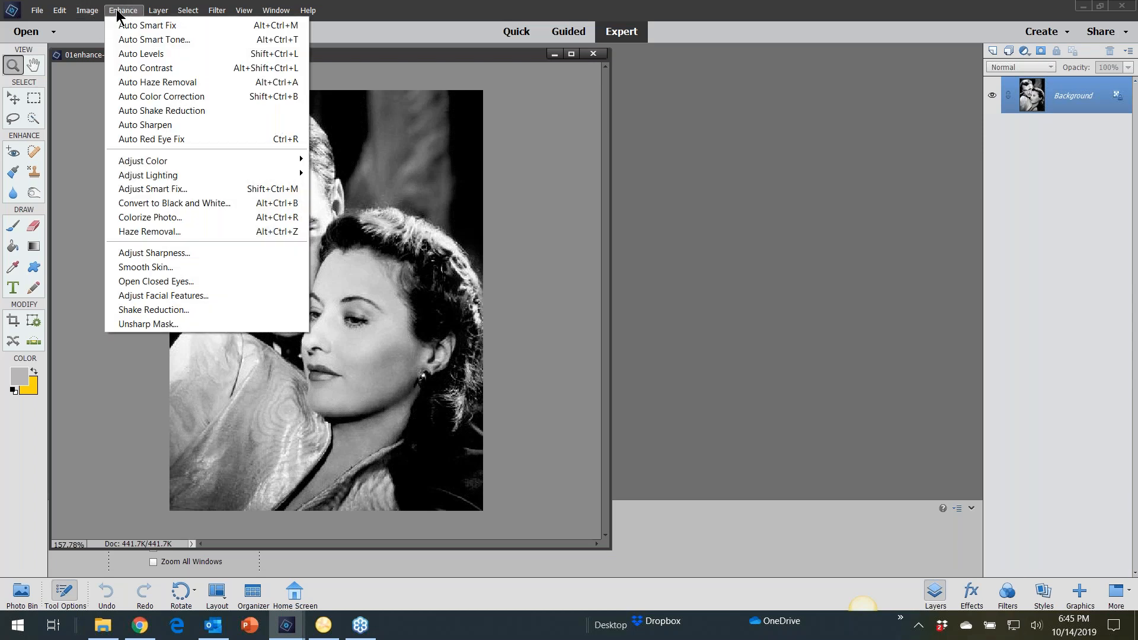
{"action": "left_click", "coordinate": [142, 218]}
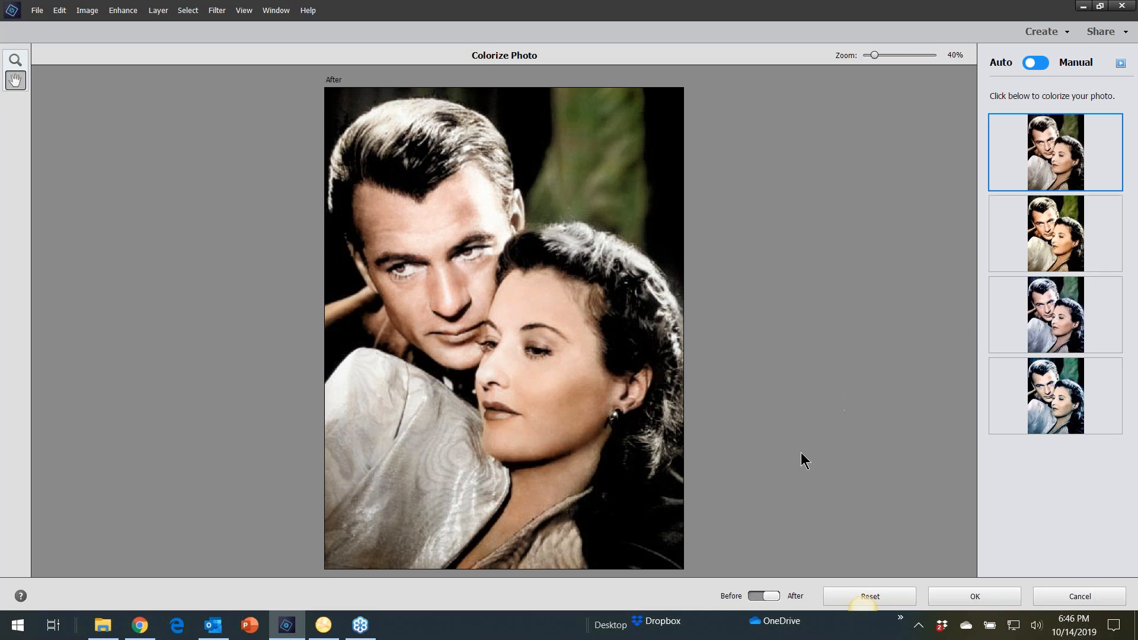
{"action": "left_click", "coordinate": [1055, 230]}
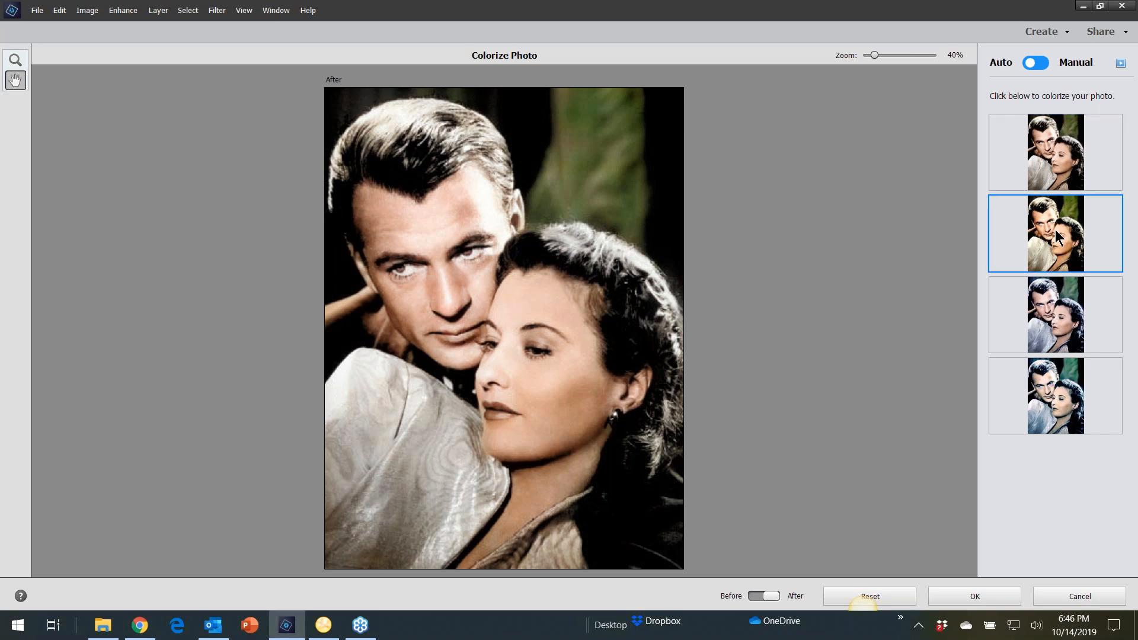
{"action": "left_click", "coordinate": [1059, 325]}
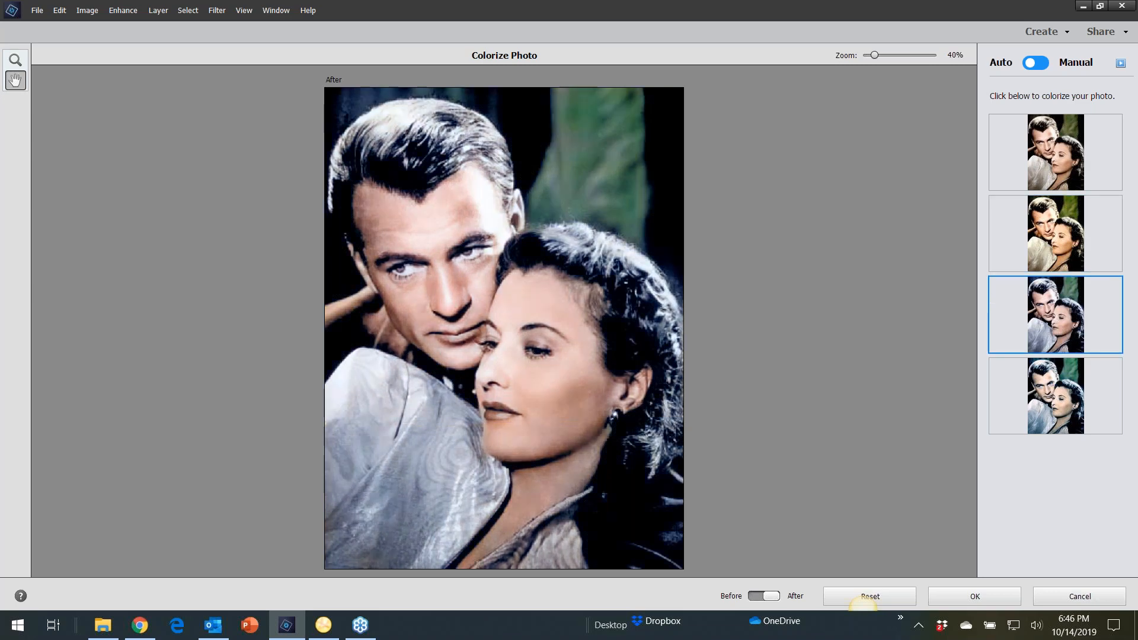
Step: Compare the portrait before and after the third automatic colorization
{"action": "left_click", "coordinate": [752, 600]}
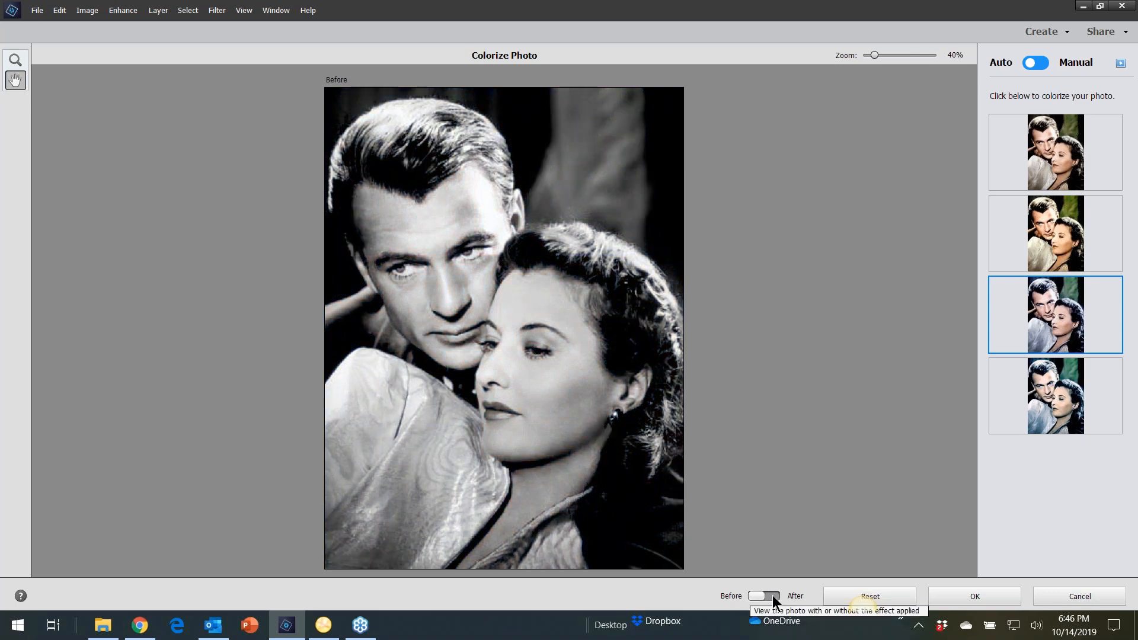
{"action": "left_click", "coordinate": [773, 596]}
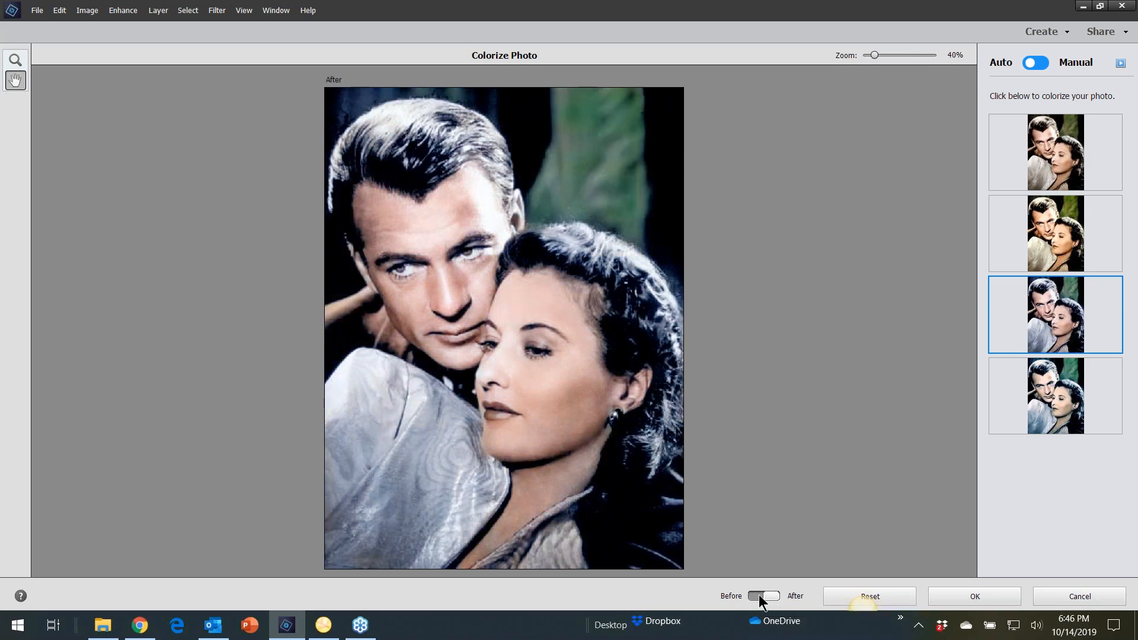
{"action": "left_click", "coordinate": [762, 598]}
{"action": "left_click", "coordinate": [774, 596]}
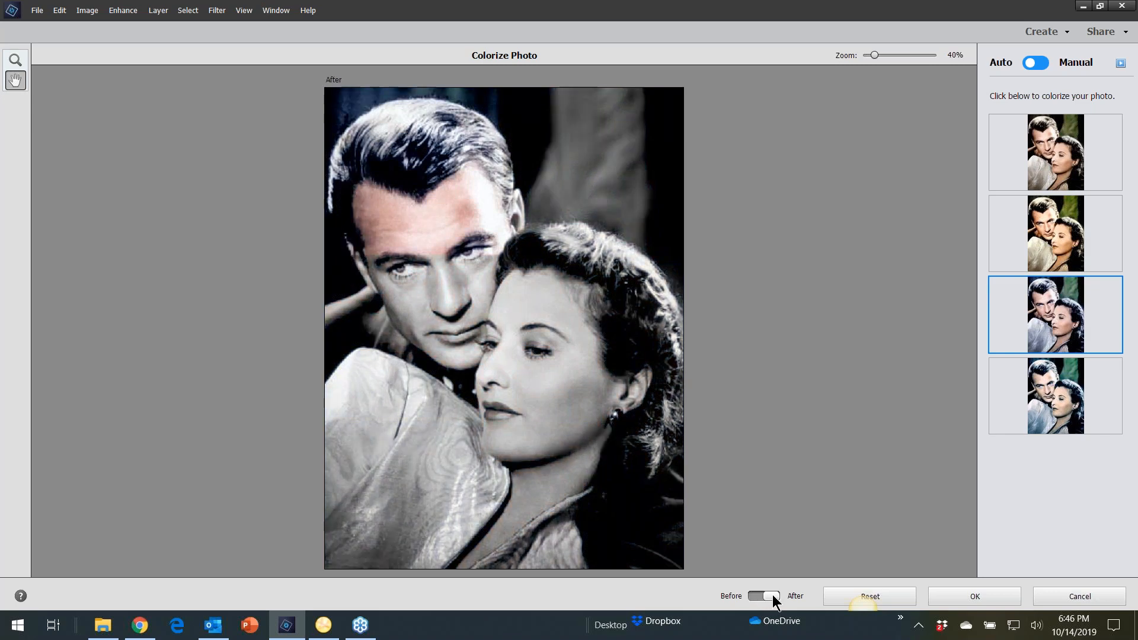
Step: Try the fourth automatic colorization, return to the third, and cancel Colorize Photo
{"action": "left_click", "coordinate": [1054, 394]}
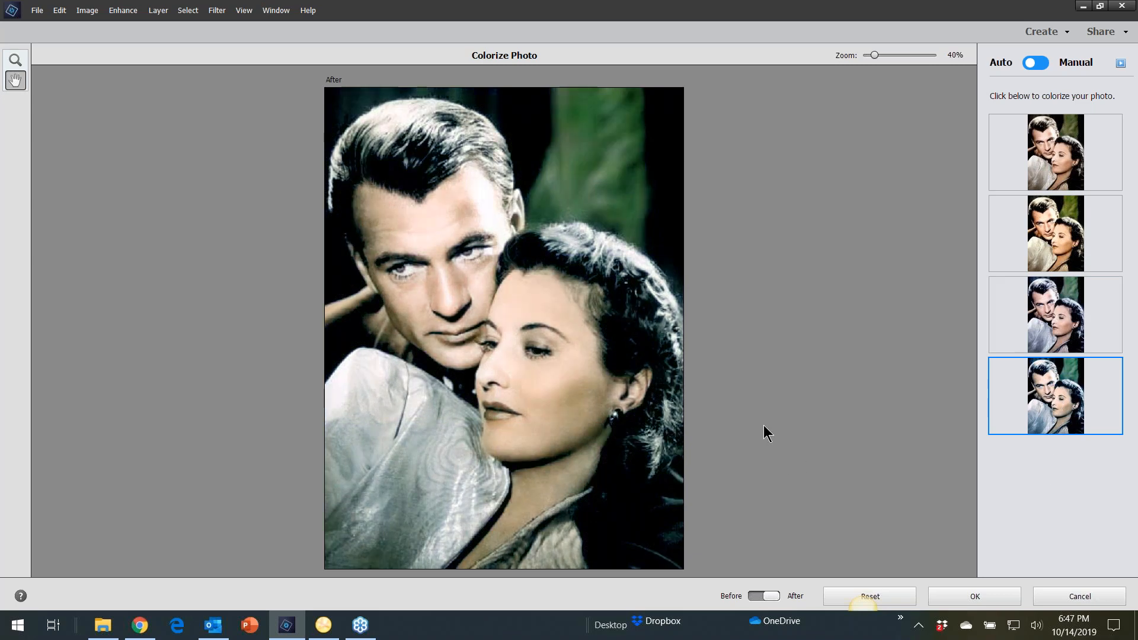
{"action": "left_click", "coordinate": [1041, 323]}
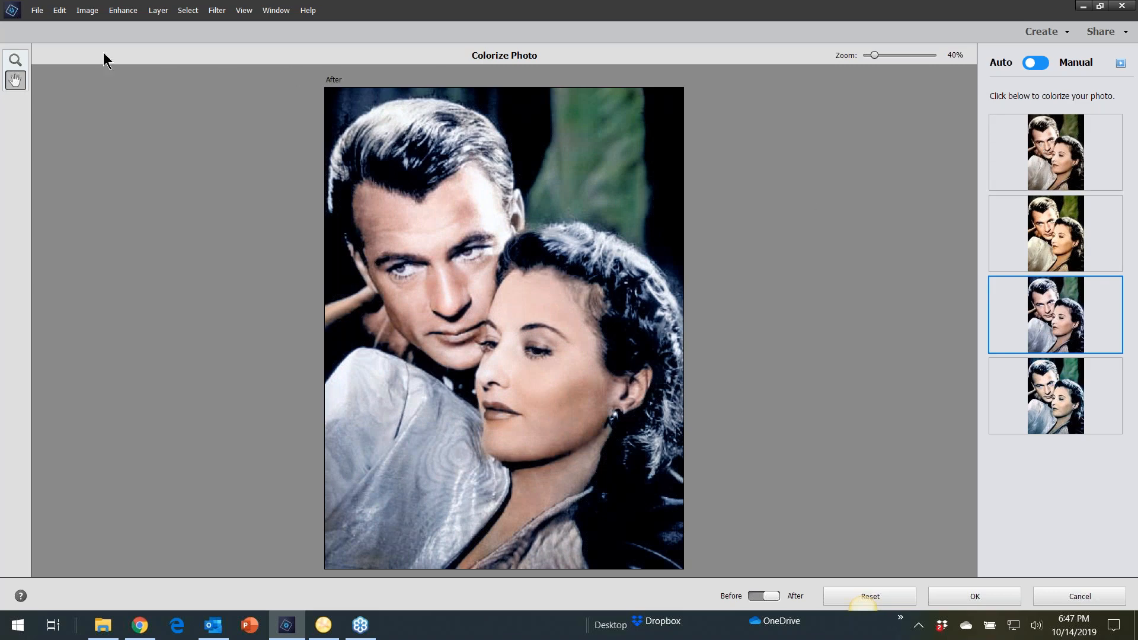
{"action": "left_click", "coordinate": [1079, 600]}
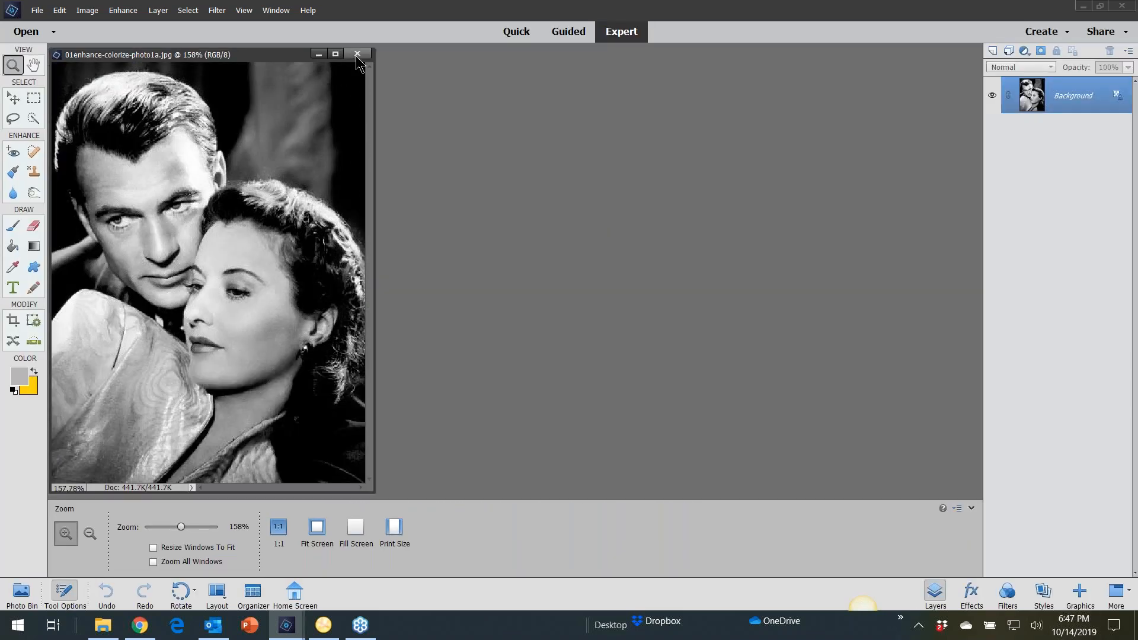
Step: Close the portrait of the couple and open 01enhance-colorize-photo1 from the expert-features folder
{"action": "left_click", "coordinate": [357, 54]}
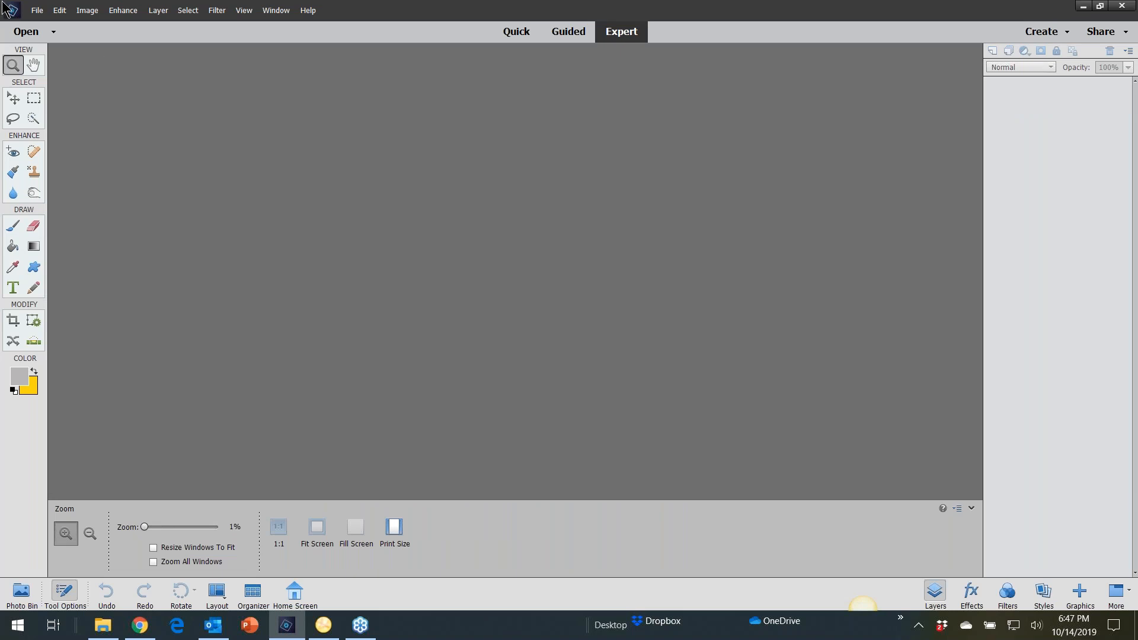
{"action": "left_click", "coordinate": [36, 10]}
{"action": "left_click", "coordinate": [53, 40]}
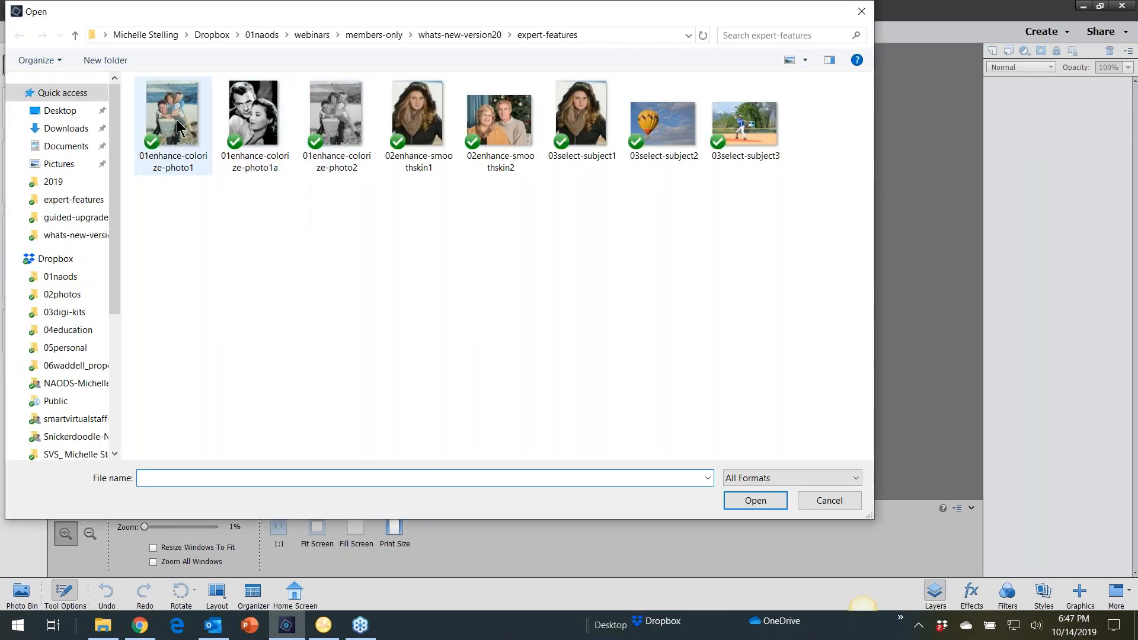
{"action": "left_click", "coordinate": [178, 142]}
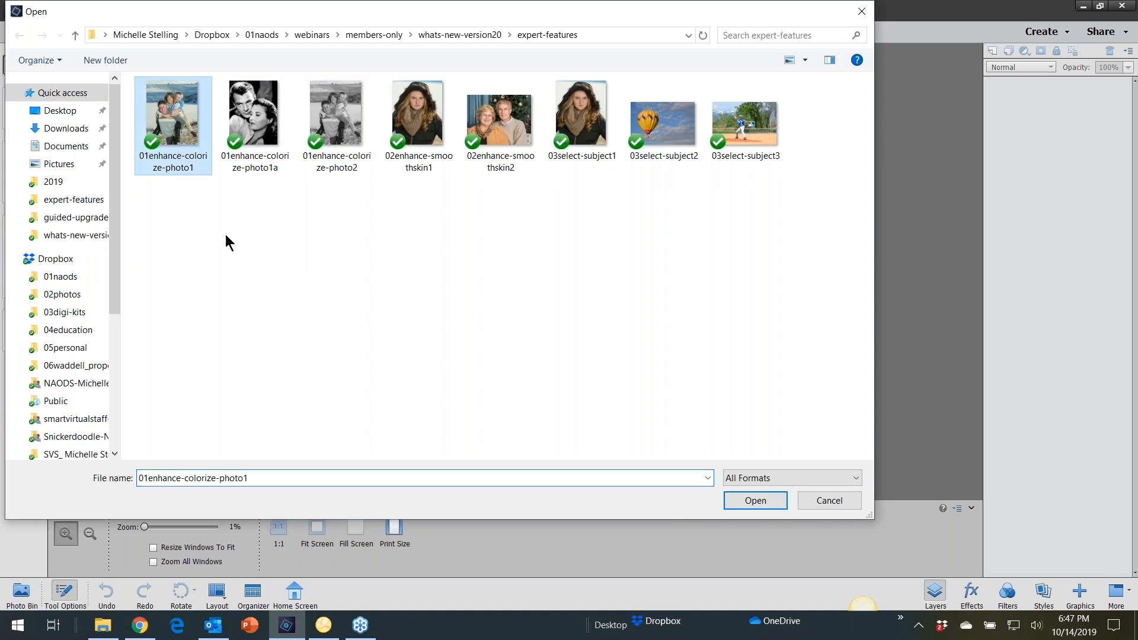
{"action": "double_click", "coordinate": [184, 132]}
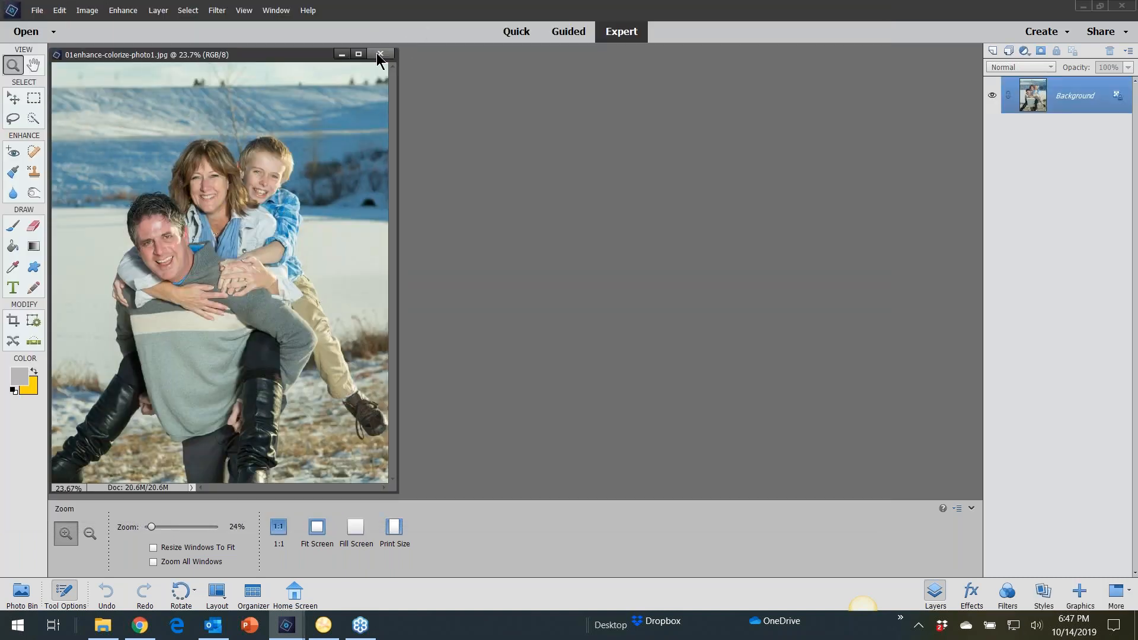
Step: Close the color family photo, open 01enhance-colorize-photo2, and enlarge its document window around the image
{"action": "left_click", "coordinate": [380, 54]}
{"action": "left_click", "coordinate": [36, 10]}
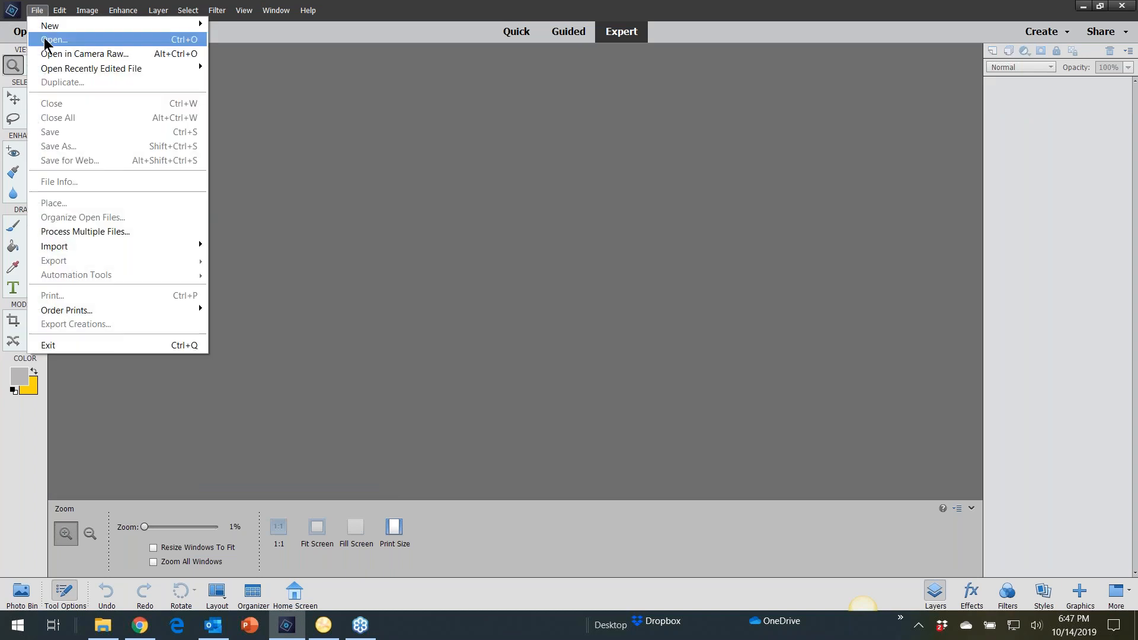
{"action": "left_click", "coordinate": [46, 42]}
{"action": "double_click", "coordinate": [312, 166]}
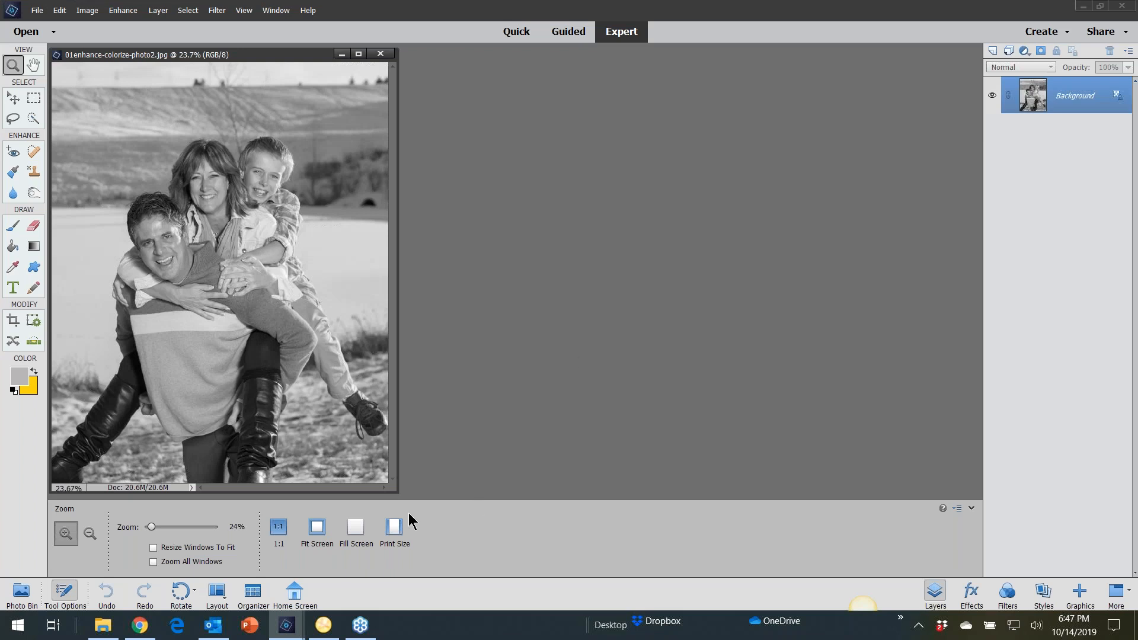
{"action": "left_click_drag", "start_coordinate": [398, 493], "coordinate": [688, 557]}
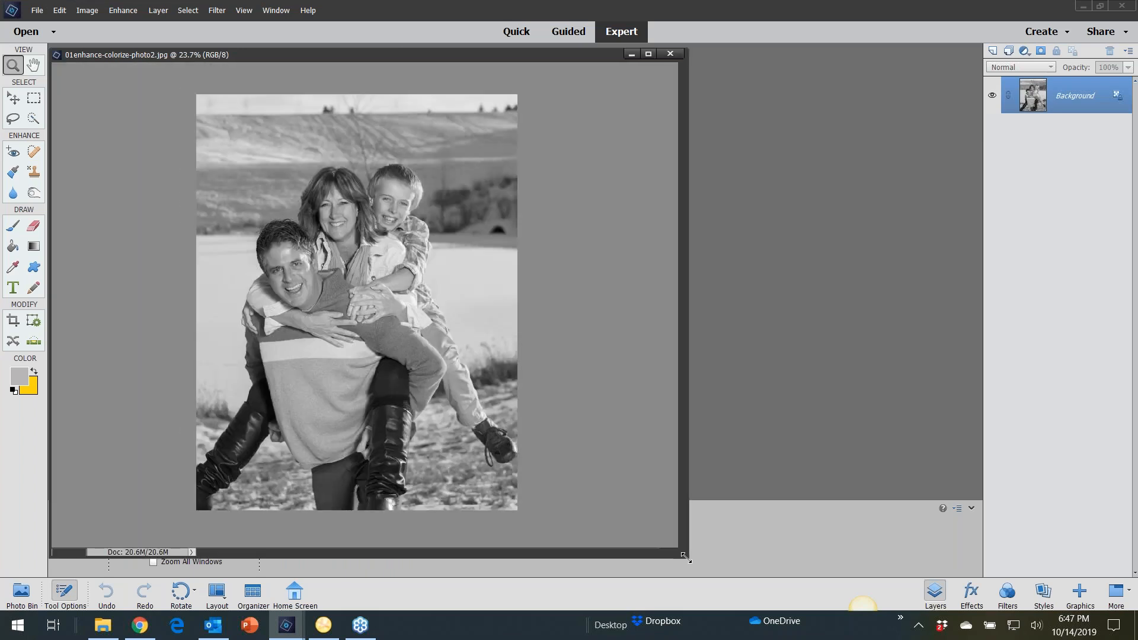
{"action": "left_click", "coordinate": [394, 341]}
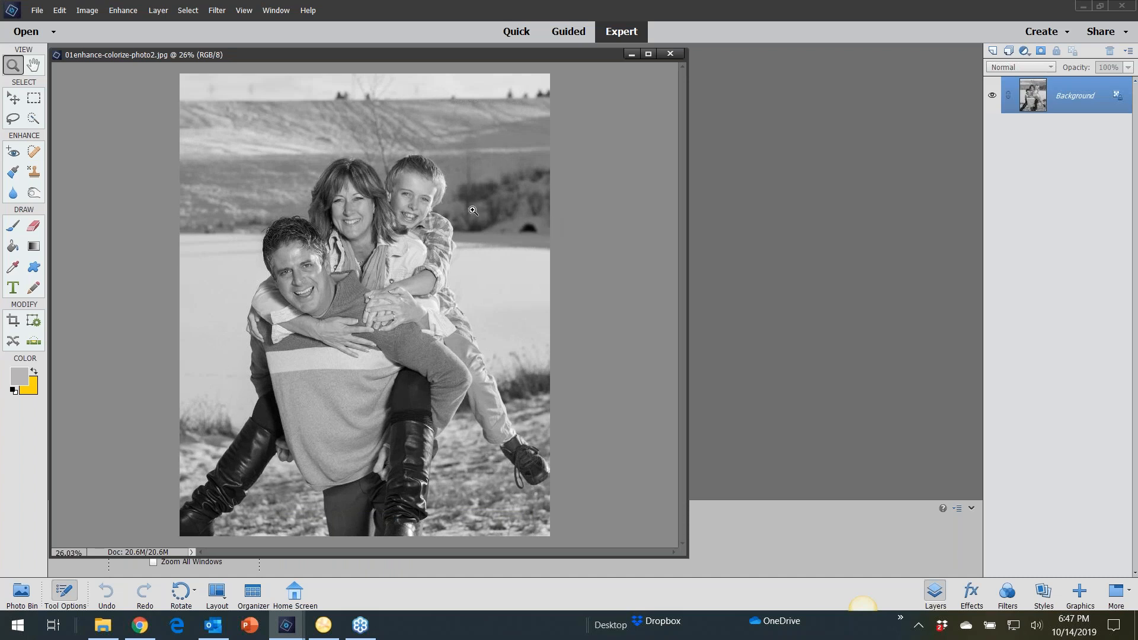
Step: Start Colorize Photo on the family photo, try the second automatic colorization, and choose the third one
{"action": "left_click", "coordinate": [120, 11]}
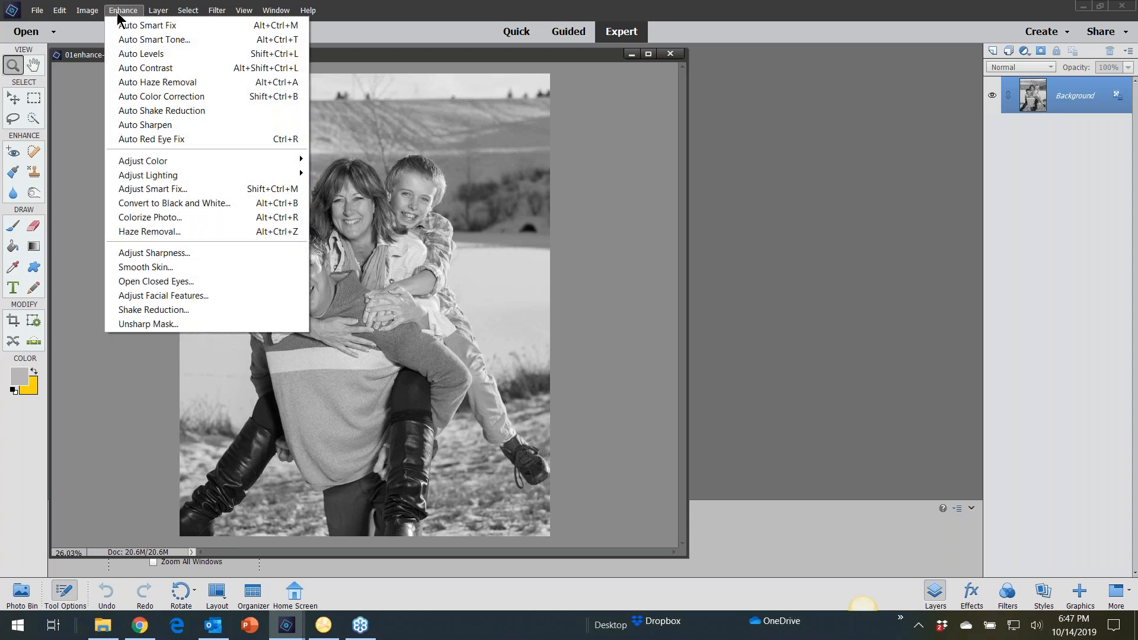
{"action": "left_click", "coordinate": [152, 217]}
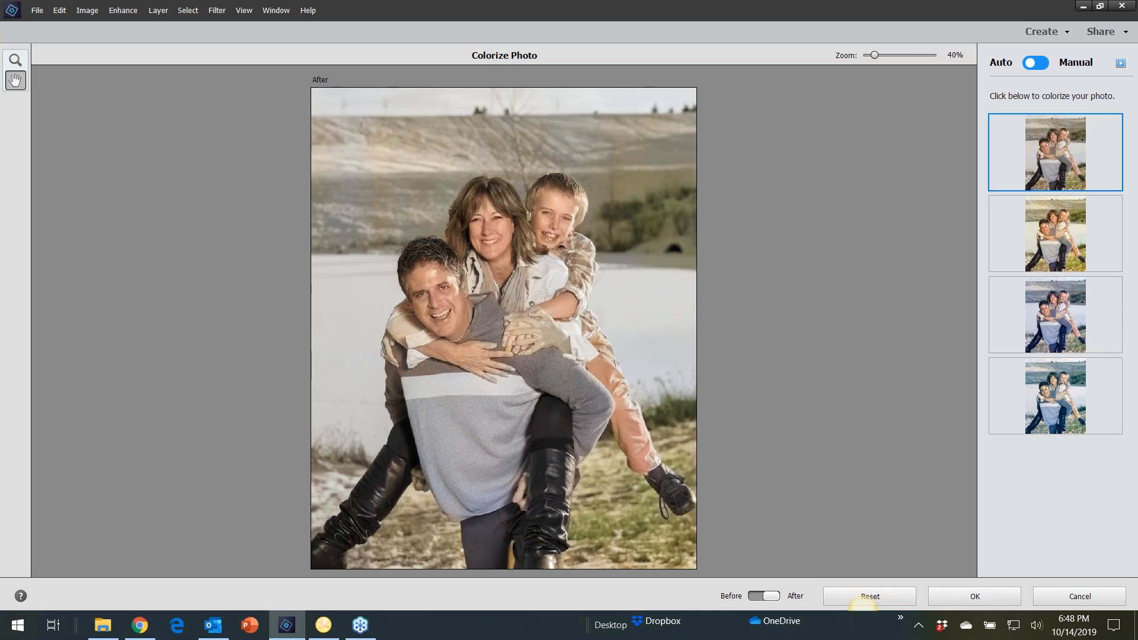
{"action": "left_click", "coordinate": [1059, 243]}
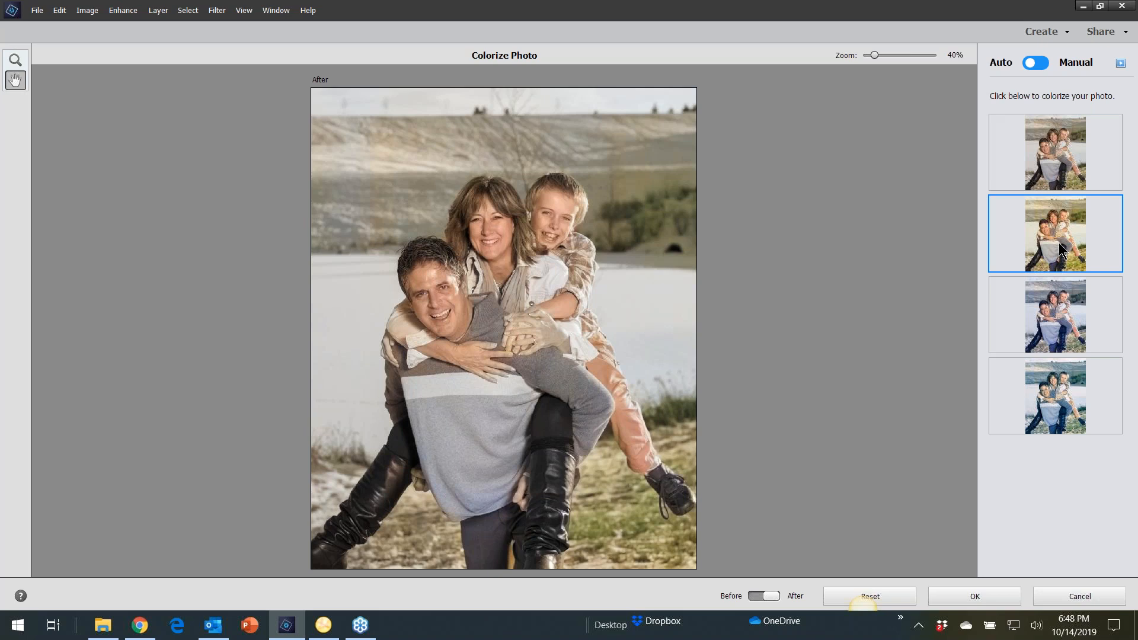
{"action": "left_click", "coordinate": [1056, 328]}
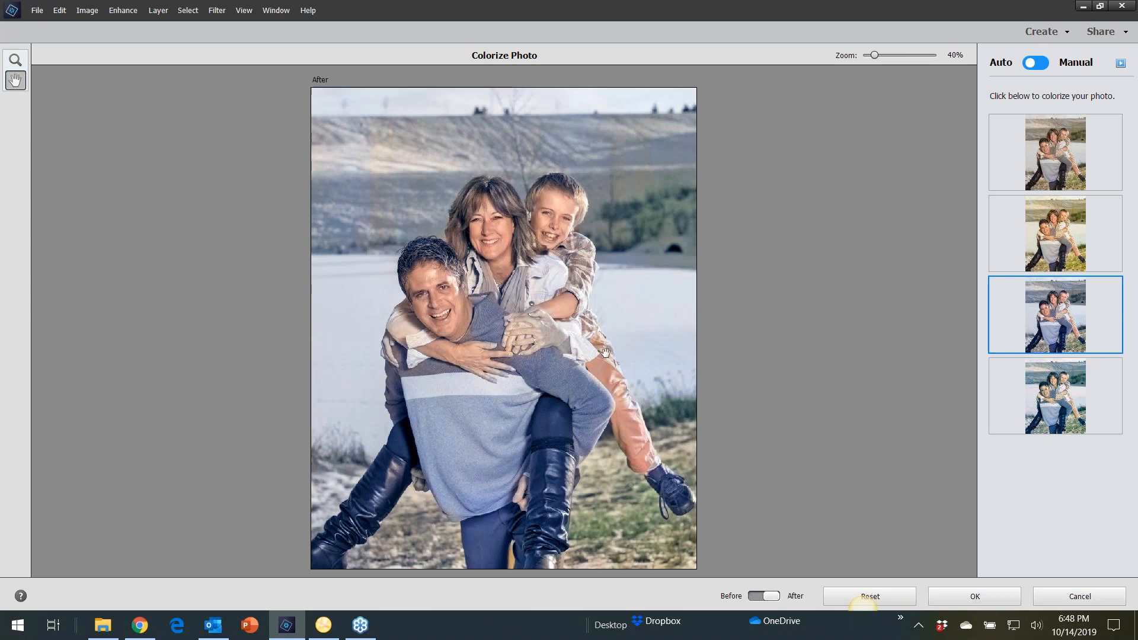
Step: Switch Colorize Photo to Manual and use Quick Selection to select the grassy ground between the legs and the snowy patch beside the boot
{"action": "scroll", "coordinate": [502, 497], "scroll_direction": "up", "scroll_amount": 3}
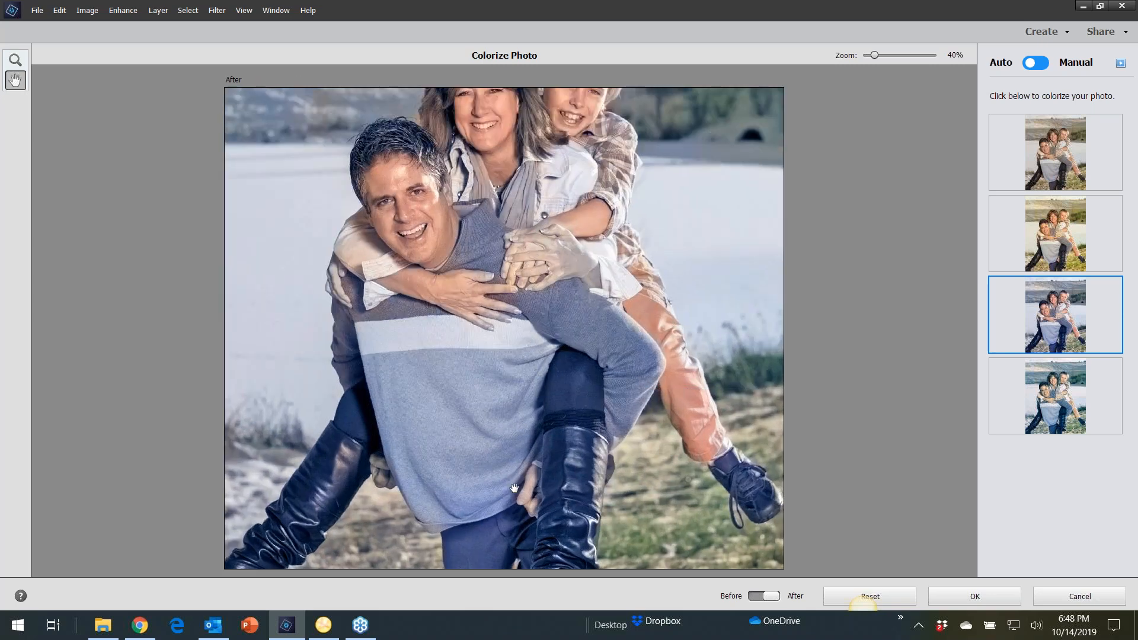
{"action": "left_click_drag", "start_coordinate": [527, 333], "coordinate": [527, 302]}
{"action": "scroll", "coordinate": [465, 518], "scroll_direction": "up", "scroll_amount": 1}
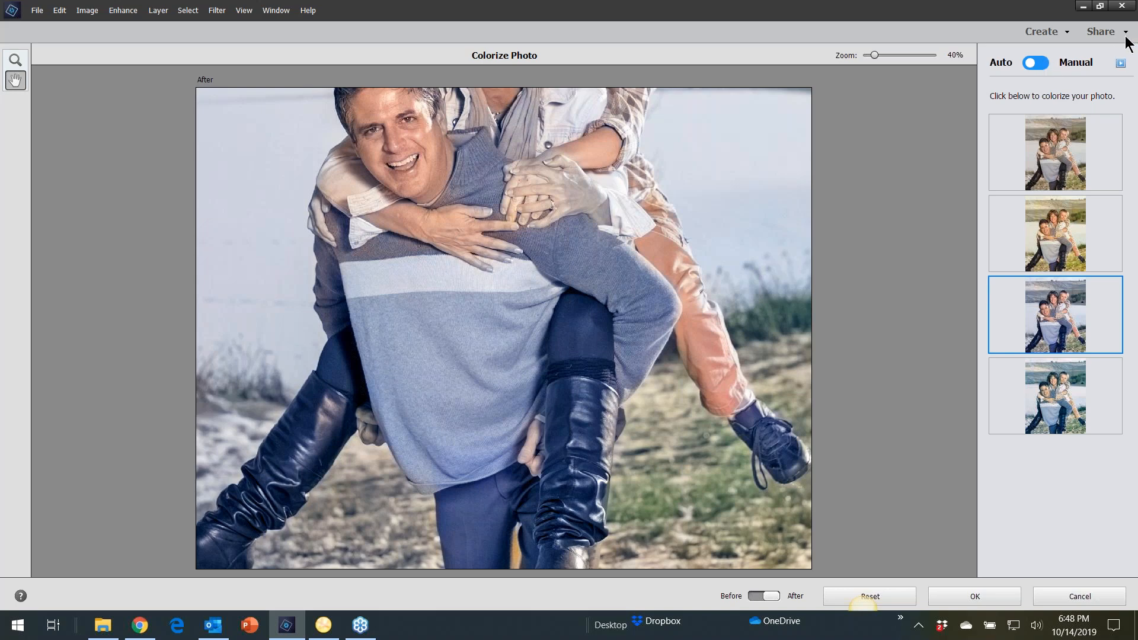
{"action": "left_click", "coordinate": [1044, 65]}
{"action": "left_click", "coordinate": [1042, 64]}
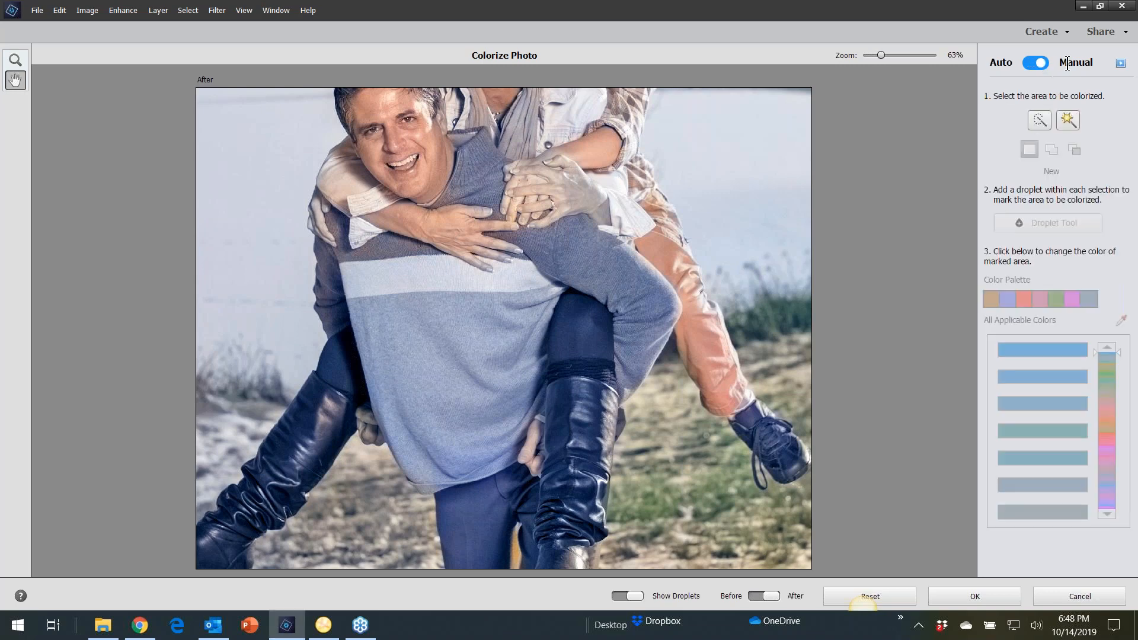
{"action": "left_click", "coordinate": [1039, 121]}
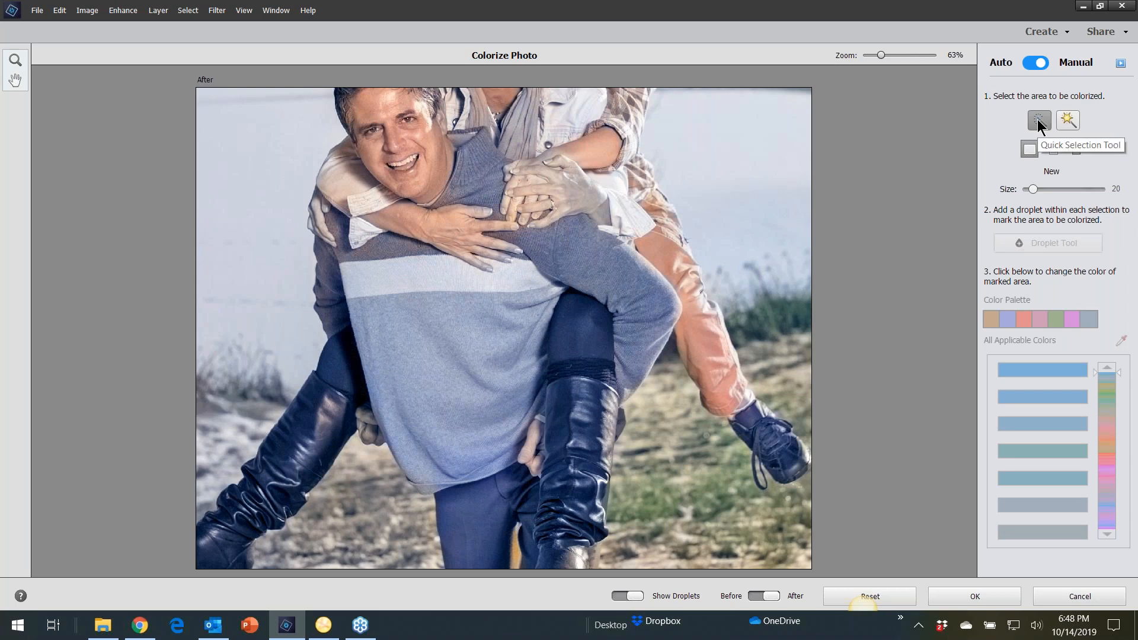
{"action": "left_click_drag", "start_coordinate": [351, 531], "coordinate": [328, 551]}
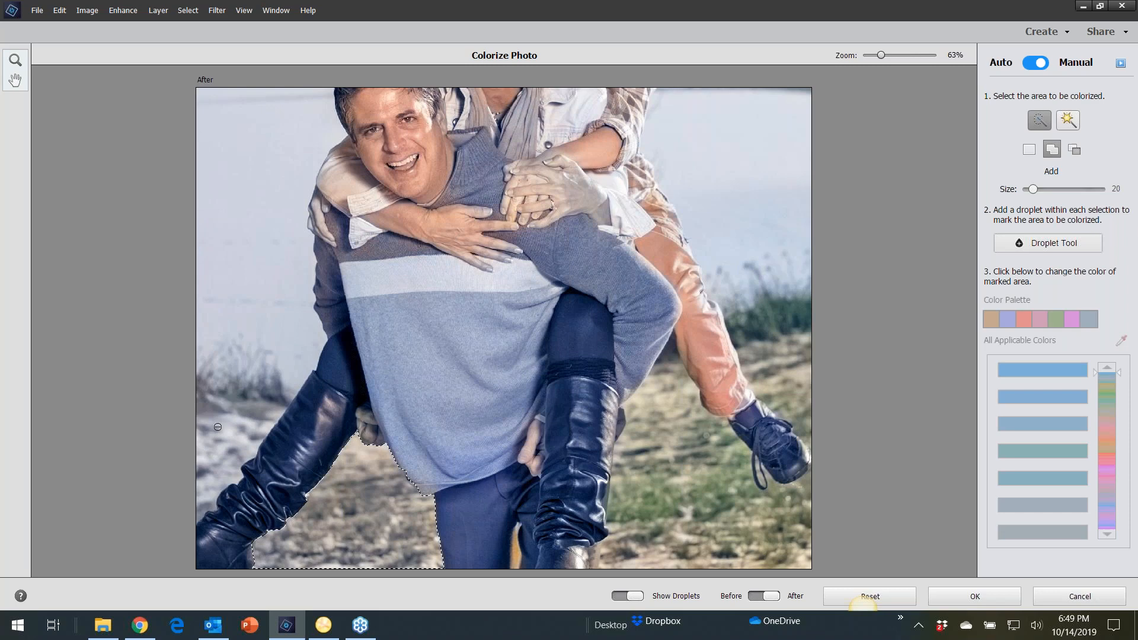
{"action": "mouse_move", "coordinate": [230, 423]}
{"action": "left_mouse_down"}
{"action": "mouse_move", "coordinate": [195, 468]}
{"action": "mouse_move", "coordinate": [261, 413]}
{"action": "mouse_move", "coordinate": [192, 423]}
{"action": "mouse_move", "coordinate": [219, 426]}
{"action": "mouse_move", "coordinate": [210, 438]}
{"action": "left_mouse_up"}
Step: Place one color droplet on the selected grassy ground and another on the selected snowy patch with the Droplet Tool
{"action": "left_click", "coordinate": [1051, 245]}
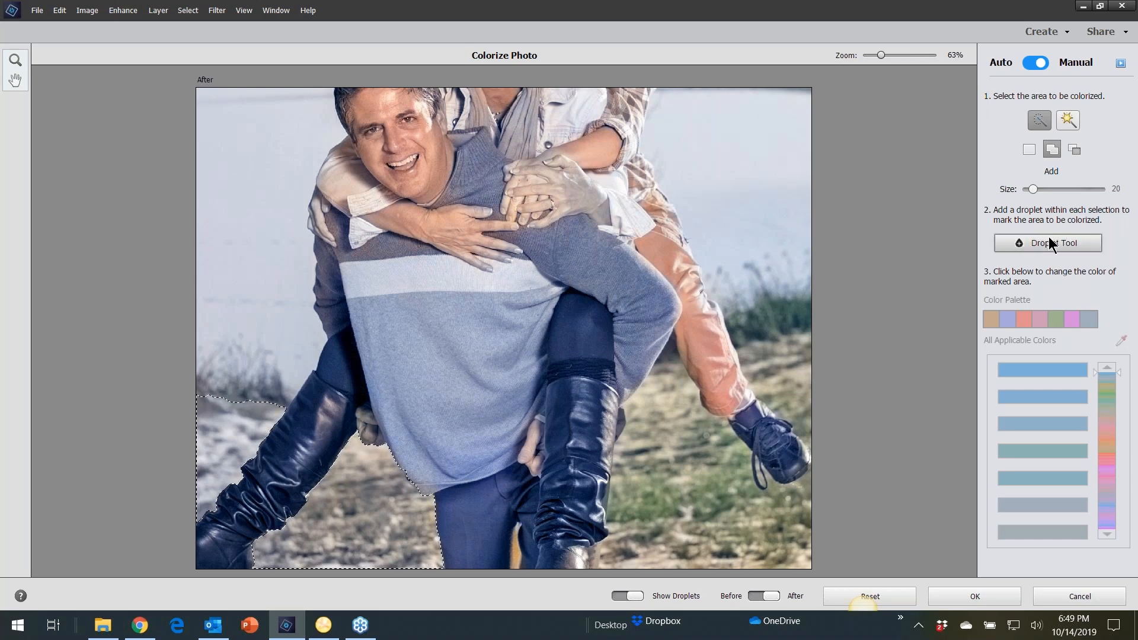
{"action": "left_click", "coordinate": [1052, 243]}
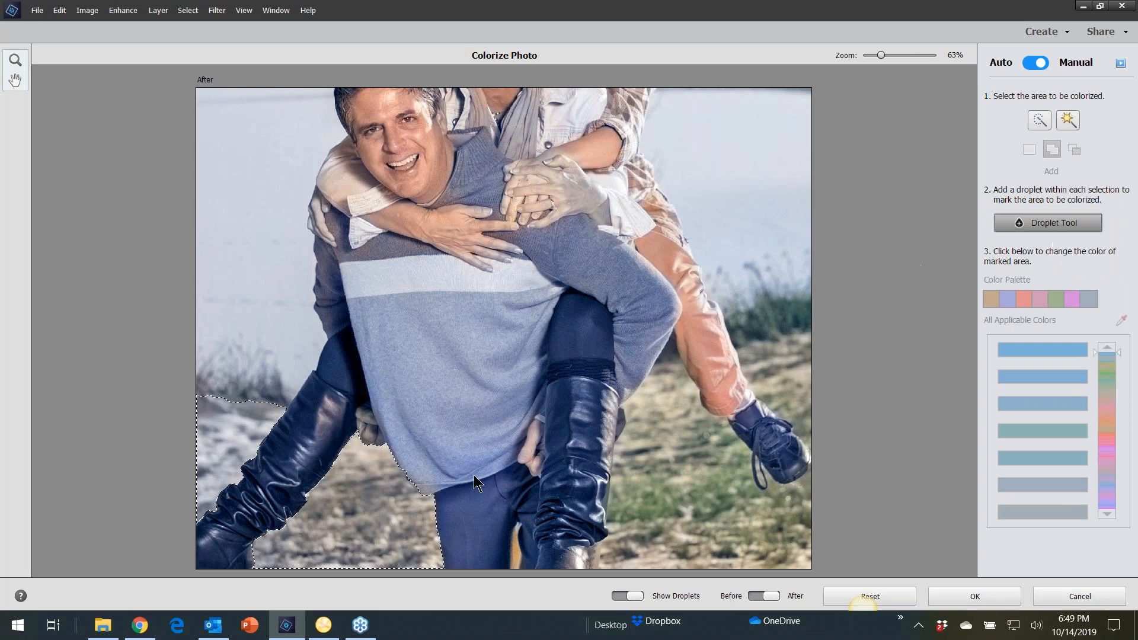
{"action": "left_click", "coordinate": [374, 503]}
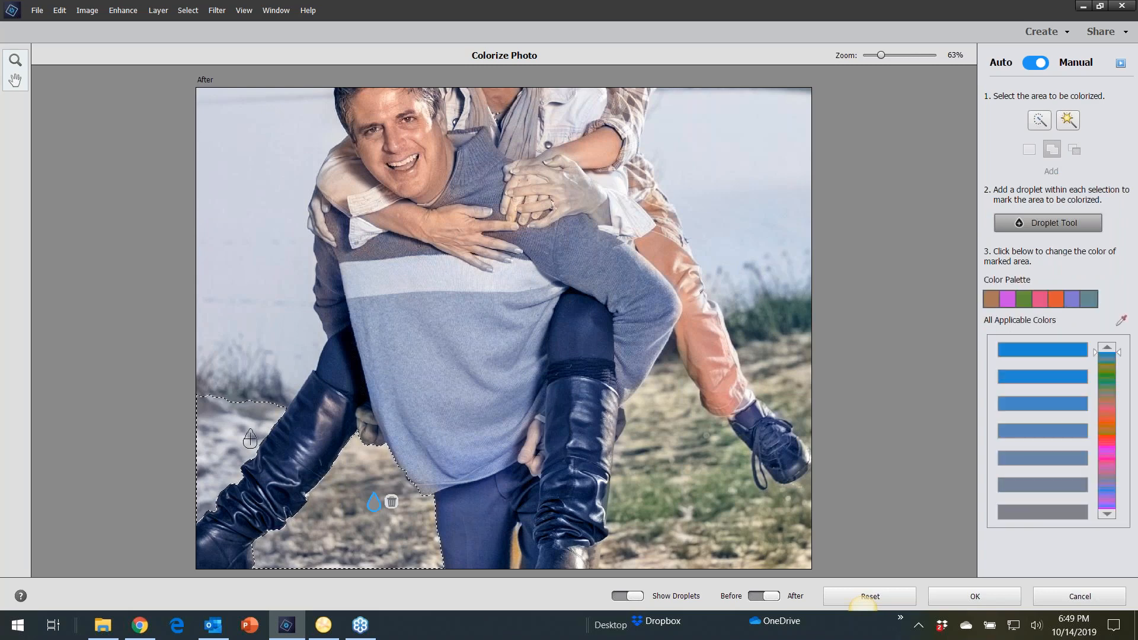
{"action": "left_click", "coordinate": [374, 503]}
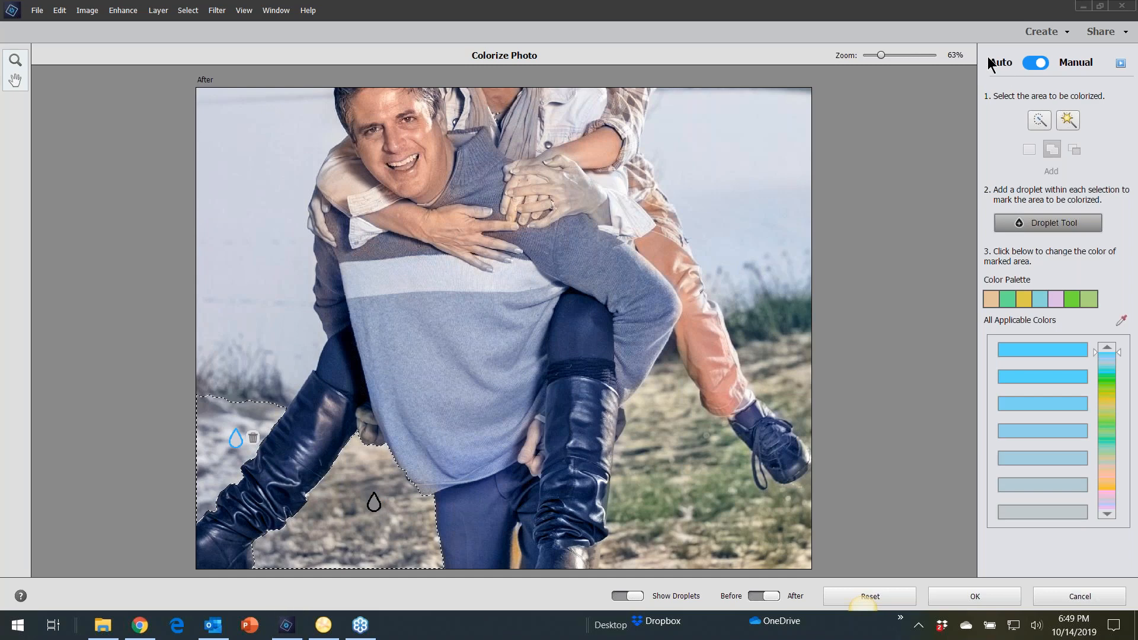
Step: Recolor the snowy patch beside the boot with a green sampled by eyedropper from the grass beside the other boot
{"action": "left_click", "coordinate": [1122, 321]}
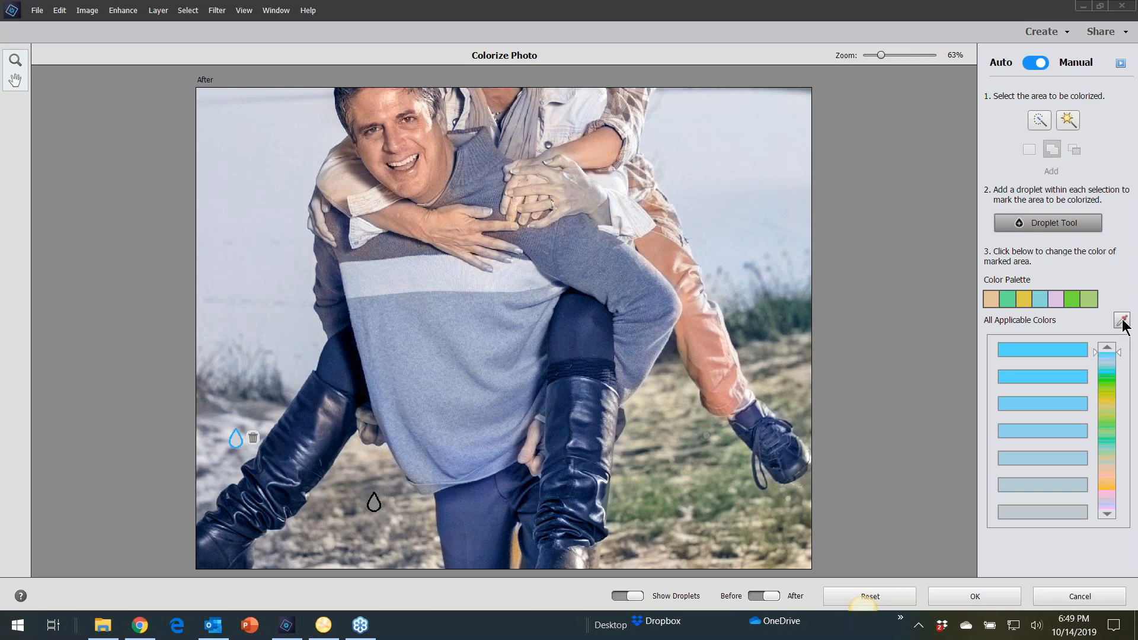
{"action": "left_click", "coordinate": [1123, 321]}
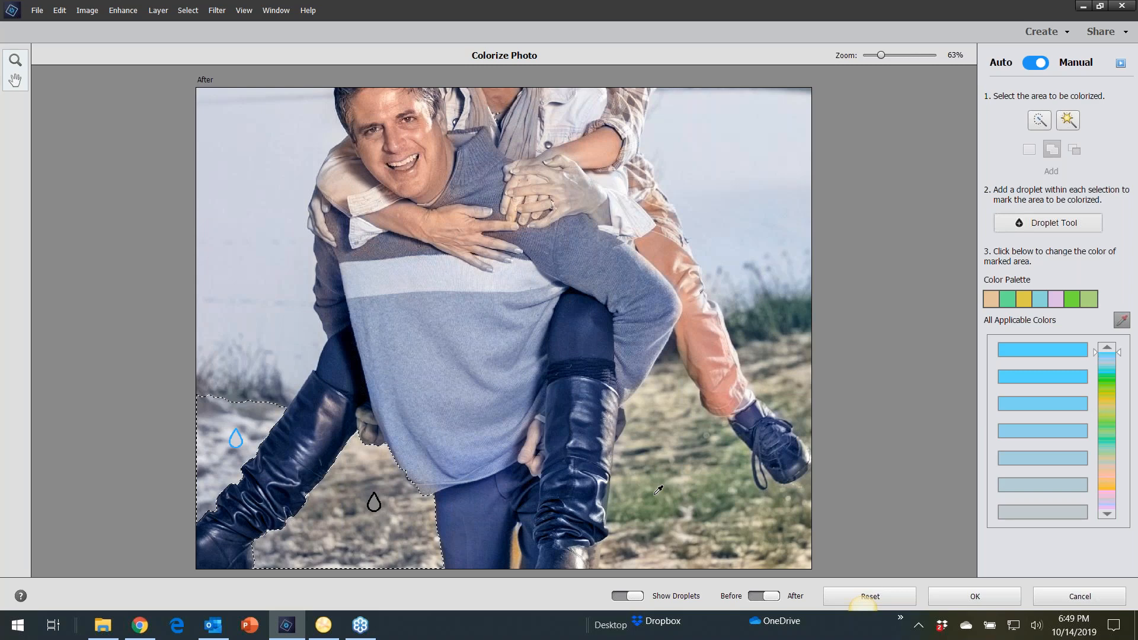
{"action": "left_click", "coordinate": [658, 489]}
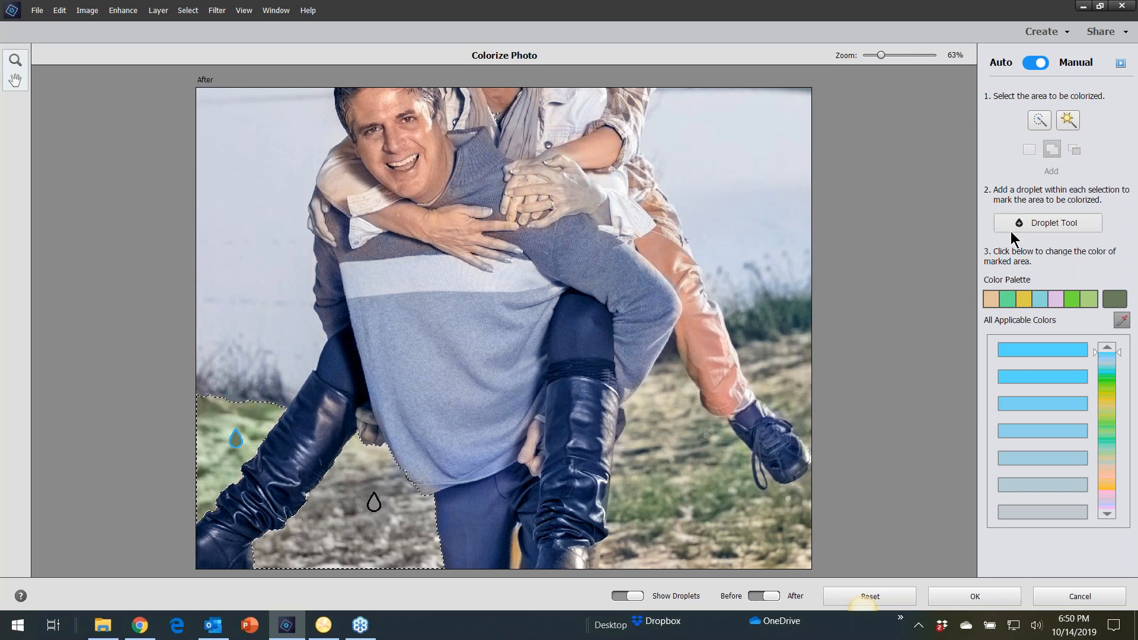
Step: Place a second droplet on the grassy ground between the legs, color it with the sampled green, and hide the droplets
{"action": "left_click", "coordinate": [1038, 121]}
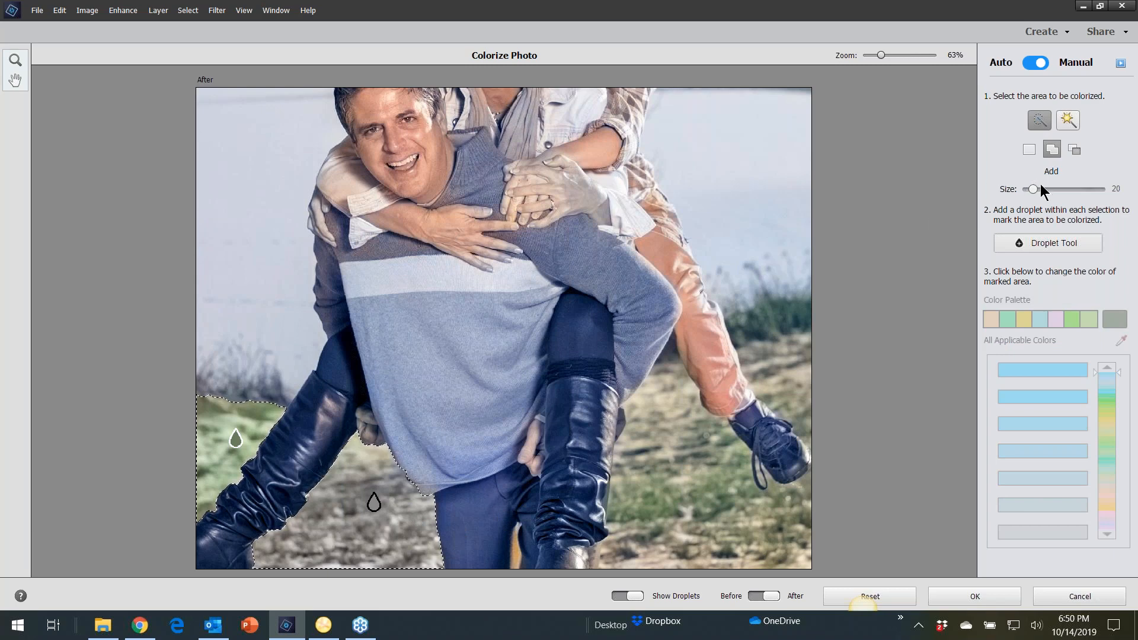
{"action": "left_click", "coordinate": [1053, 243]}
{"action": "left_click", "coordinate": [350, 520]}
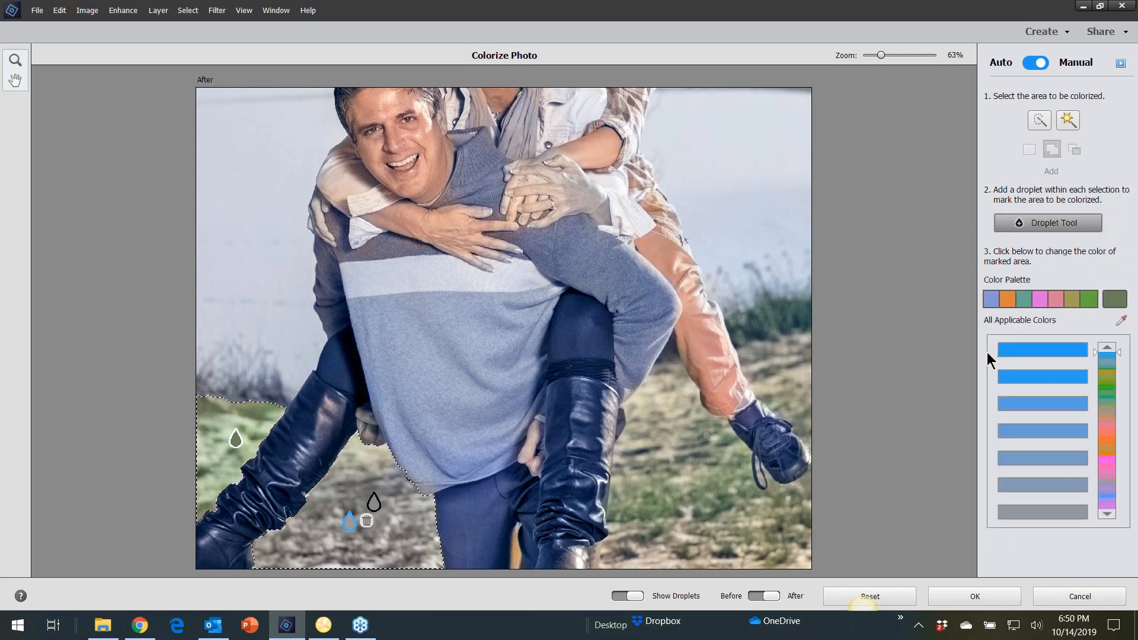
{"action": "left_click", "coordinate": [1116, 302]}
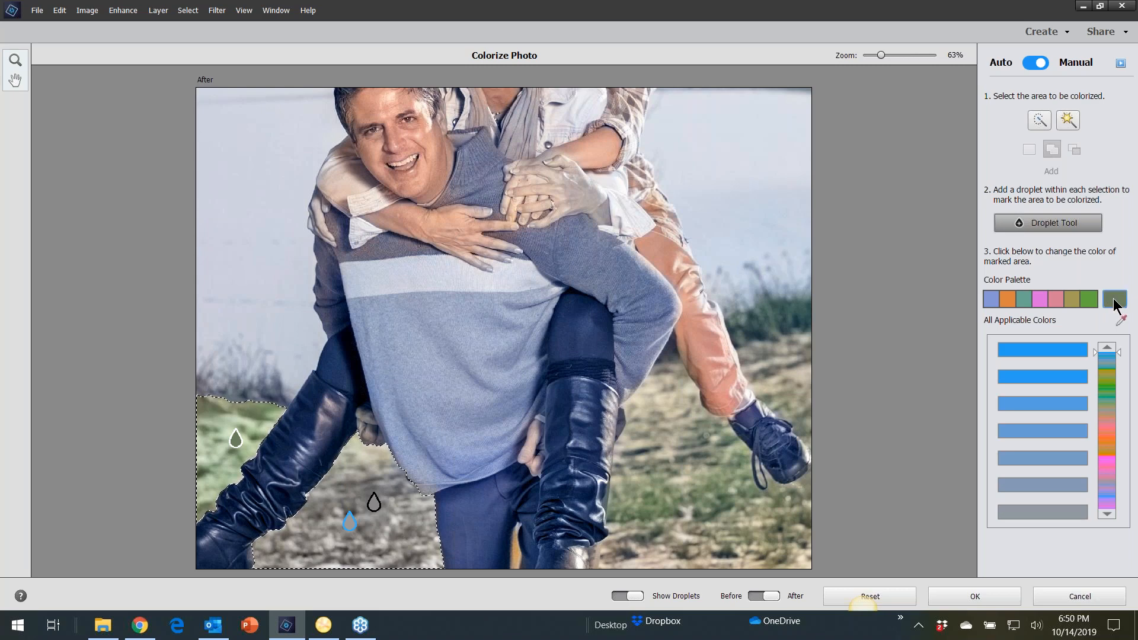
{"action": "left_click", "coordinate": [1115, 301]}
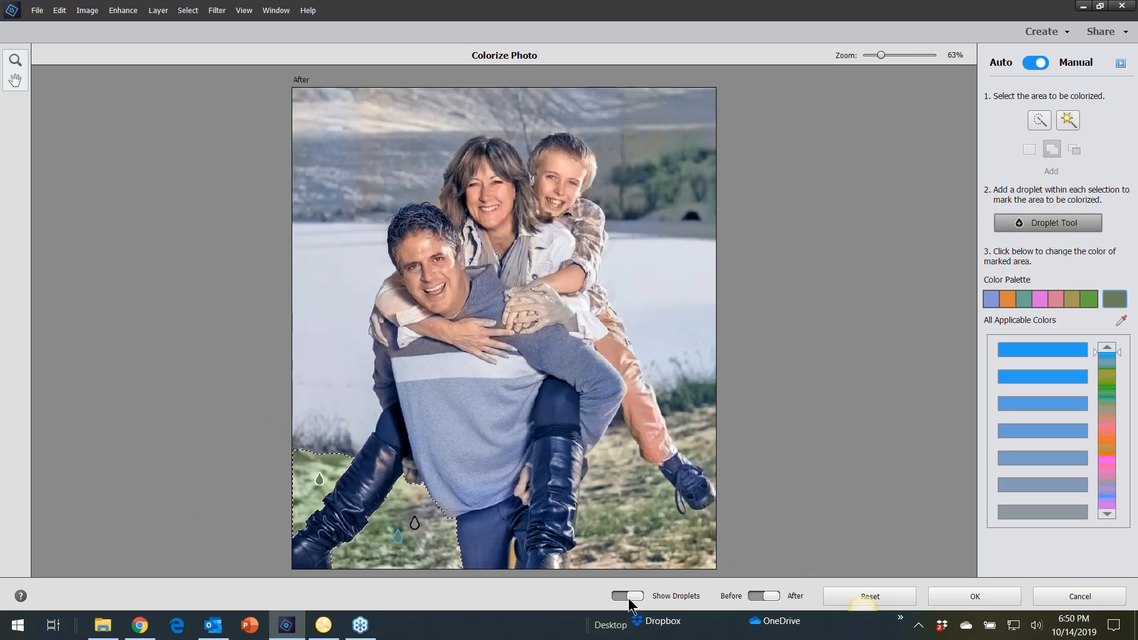
{"action": "left_click", "coordinate": [621, 596]}
{"action": "left_click", "coordinate": [626, 595]}
Step: Select both halves of the woman's gray scarf with the Quick Selection tool
{"action": "scroll", "coordinate": [625, 335], "scroll_direction": "up", "scroll_amount": 3}
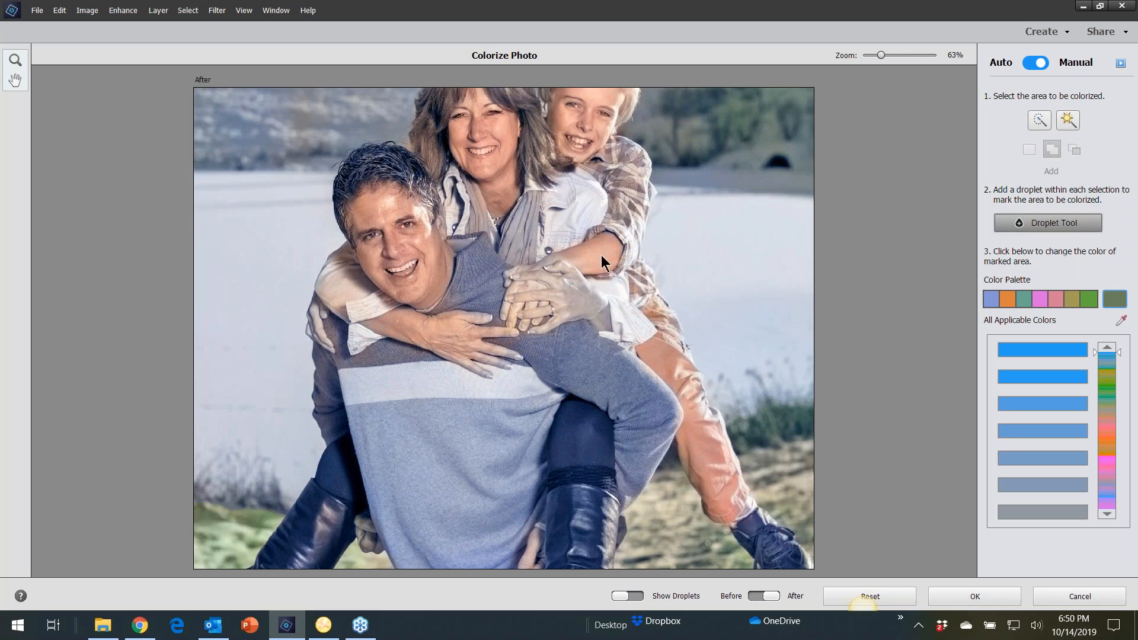
{"action": "left_click", "coordinate": [1039, 120]}
{"action": "left_click_drag", "start_coordinate": [518, 250], "coordinate": [528, 220]}
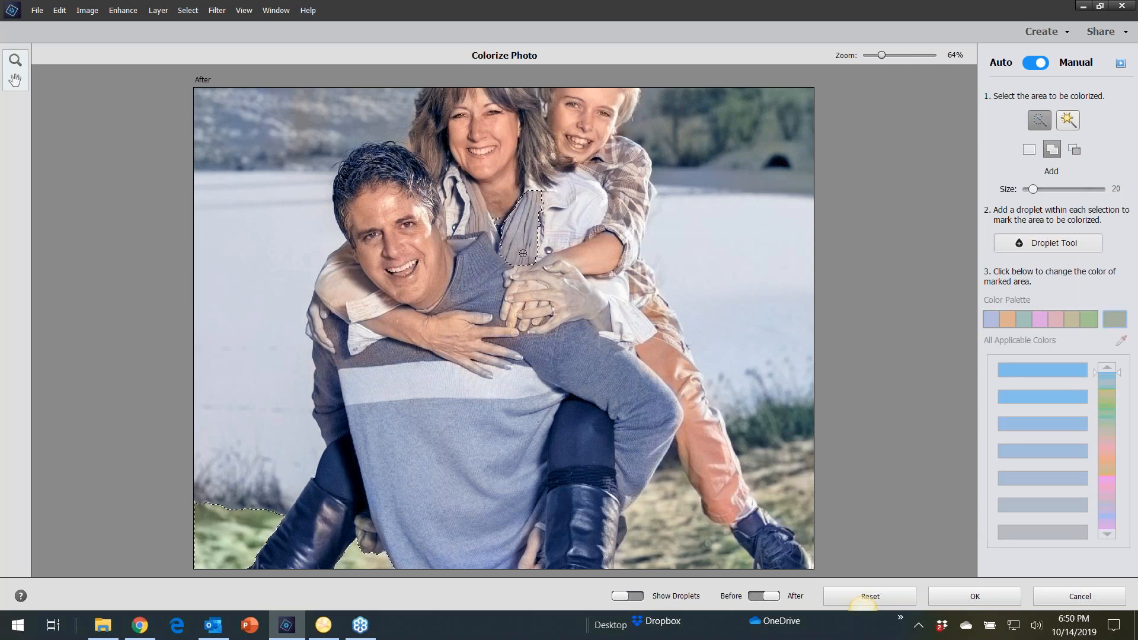
{"action": "left_click_drag", "start_coordinate": [467, 219], "coordinate": [475, 205]}
Step: Mark the wider scarf half with a droplet, try the brightest blue, and choose the muted fifth blue shade
{"action": "left_click", "coordinate": [1045, 244]}
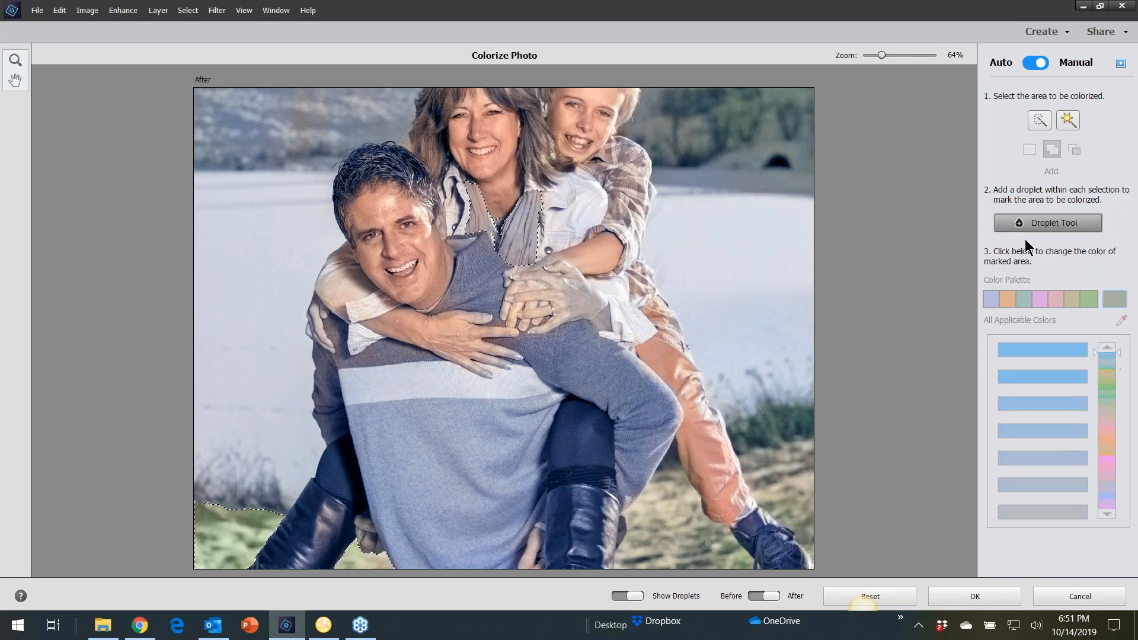
{"action": "left_click", "coordinate": [520, 236]}
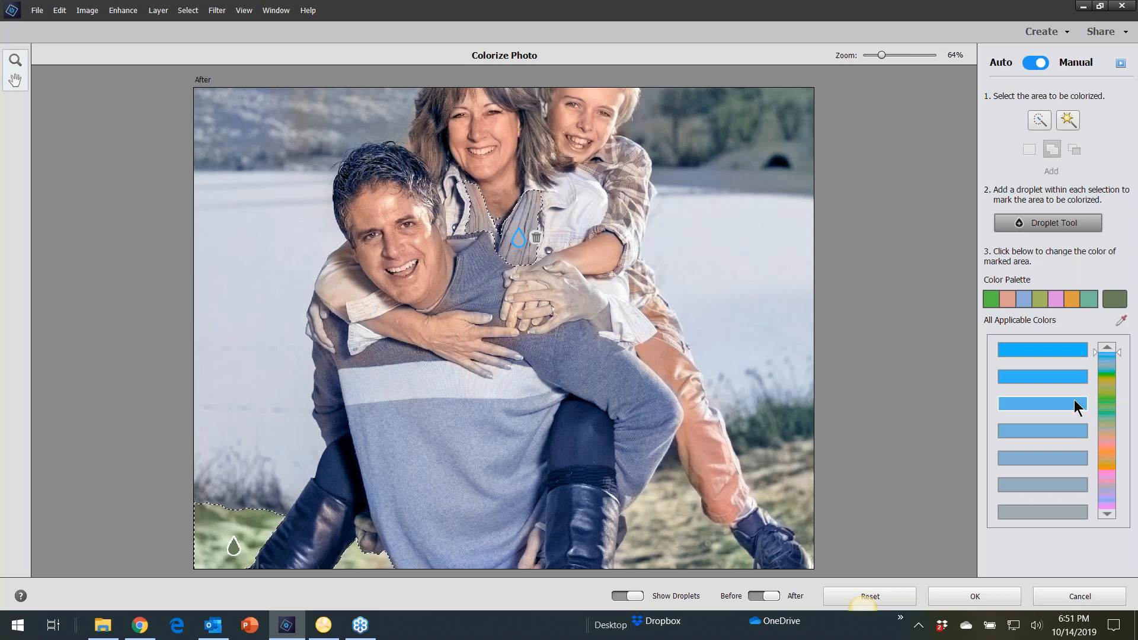
{"action": "mouse_move", "coordinate": [1120, 359]}
{"action": "left_mouse_down"}
{"action": "mouse_move", "coordinate": [1120, 394]}
{"action": "mouse_move", "coordinate": [1119, 352]}
{"action": "left_mouse_up"}
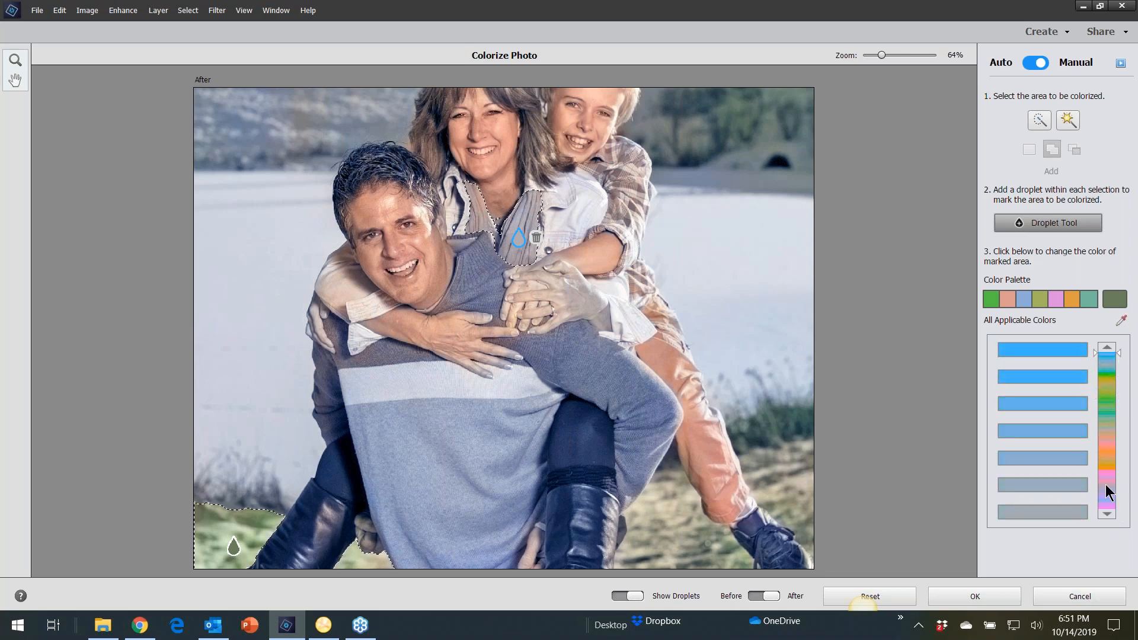
{"action": "left_click", "coordinate": [1062, 353]}
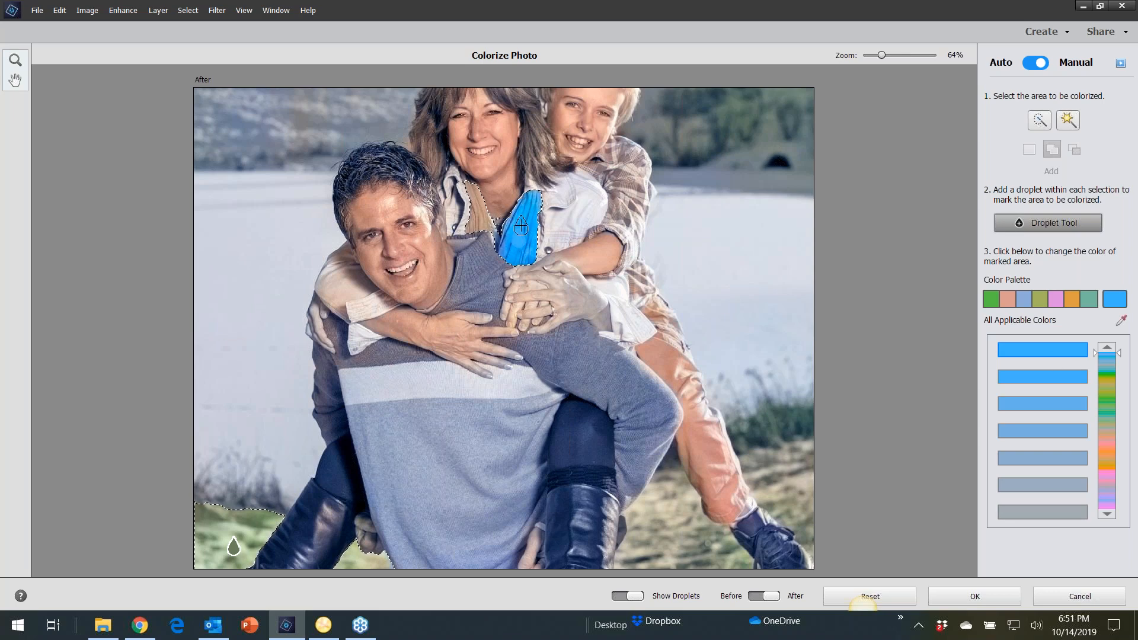
{"action": "left_click", "coordinate": [1039, 459]}
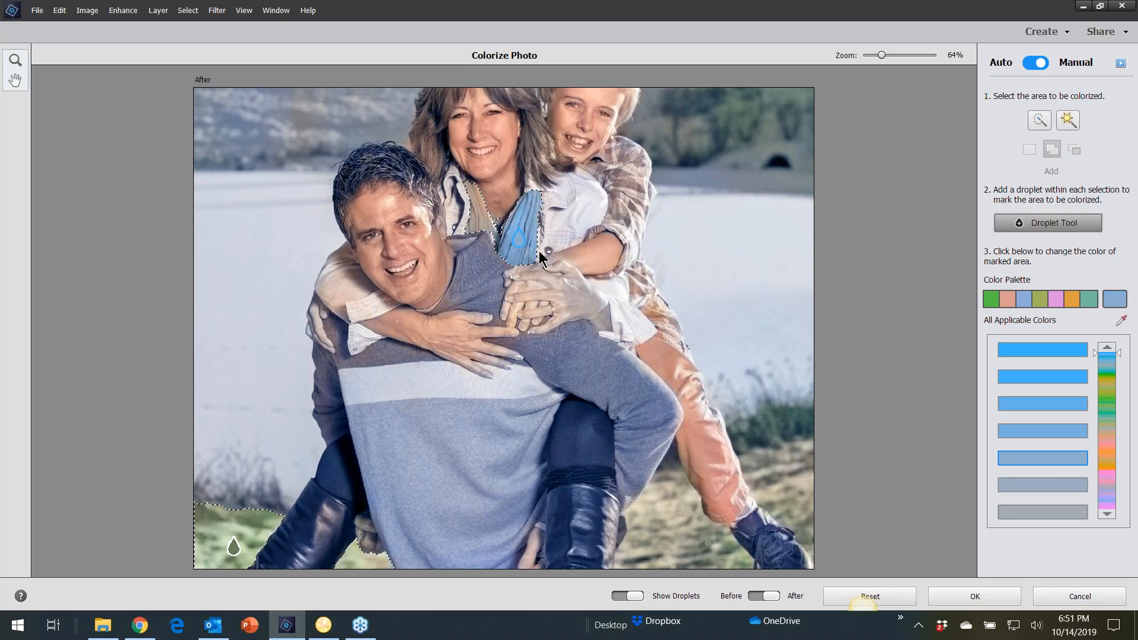
Step: Place a droplet on the narrow scarf half, color it with the fourth blue shade, and hide the droplets
{"action": "left_click", "coordinate": [477, 223]}
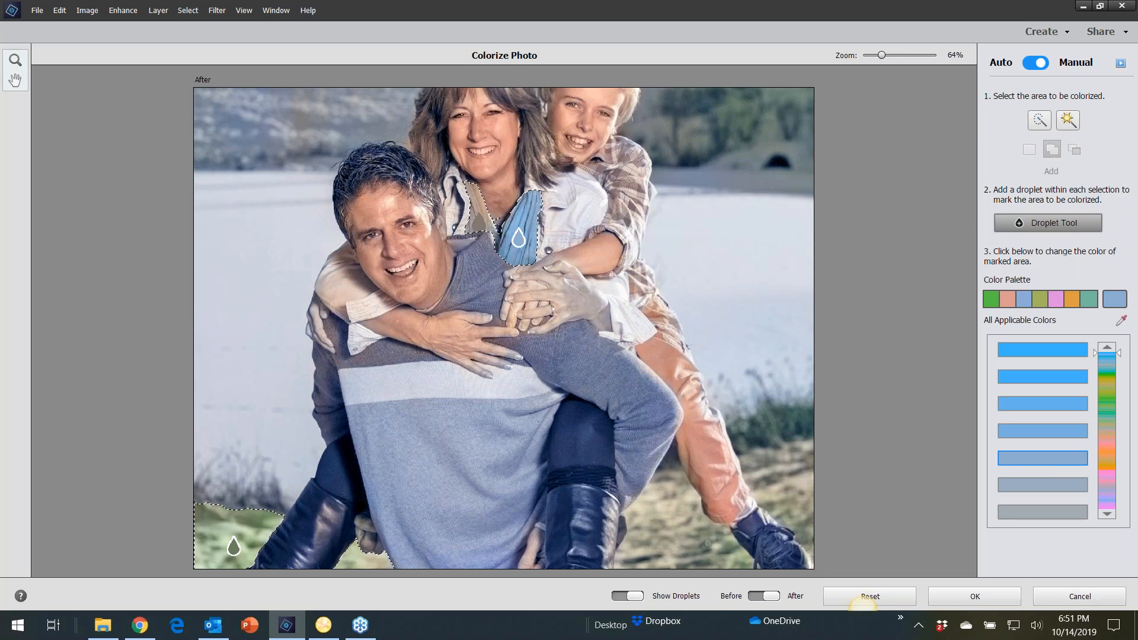
{"action": "left_click", "coordinate": [1052, 431]}
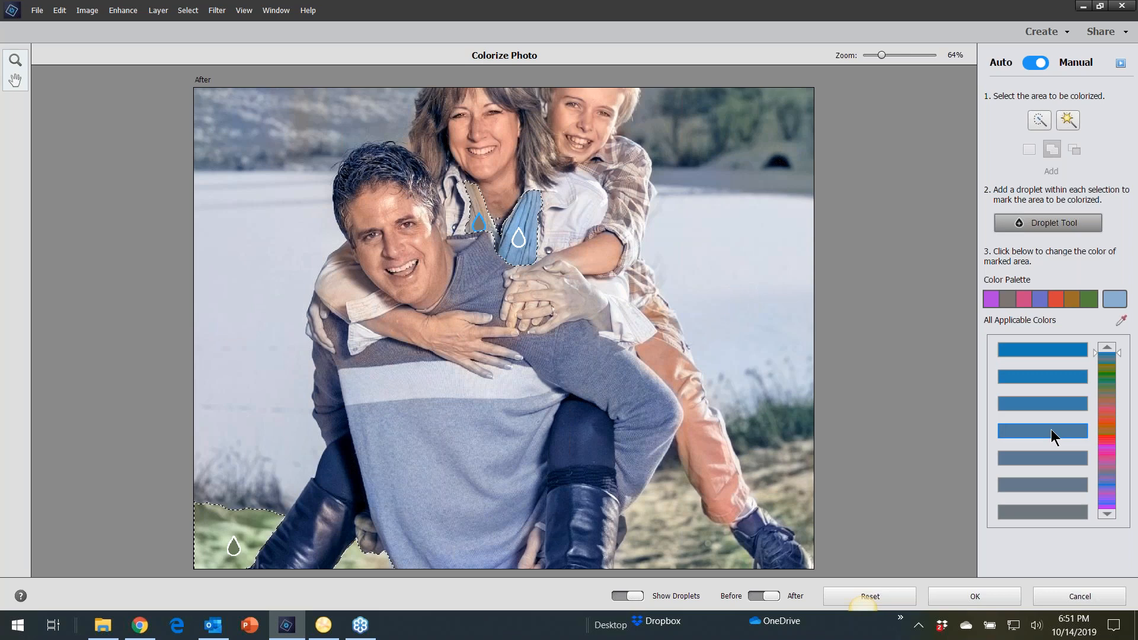
{"action": "left_click", "coordinate": [1052, 430]}
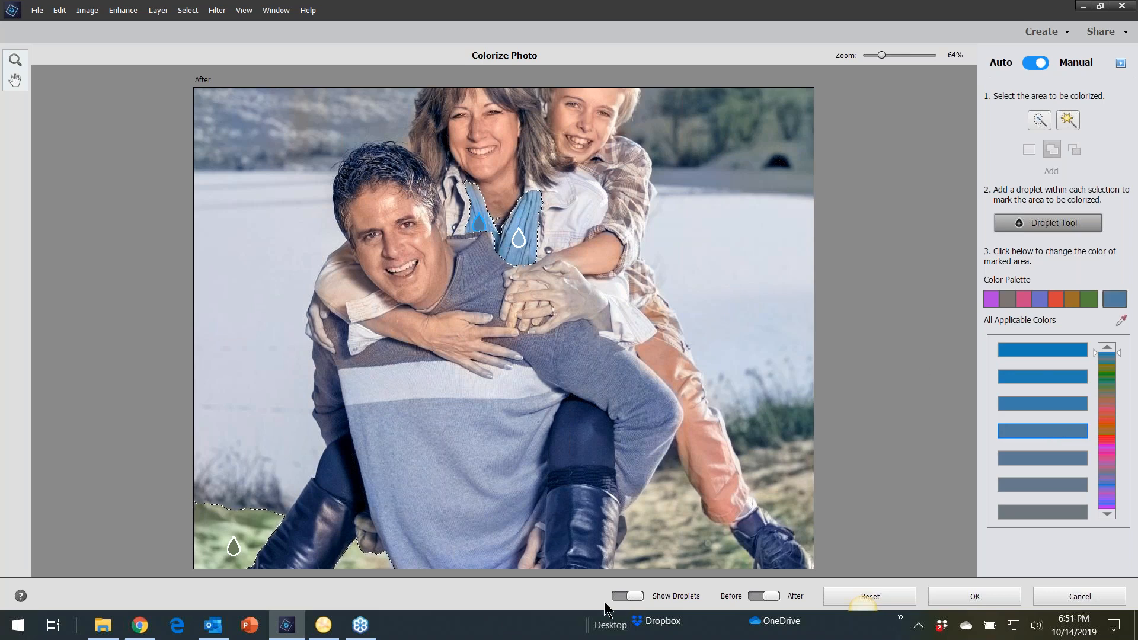
{"action": "left_click", "coordinate": [623, 597]}
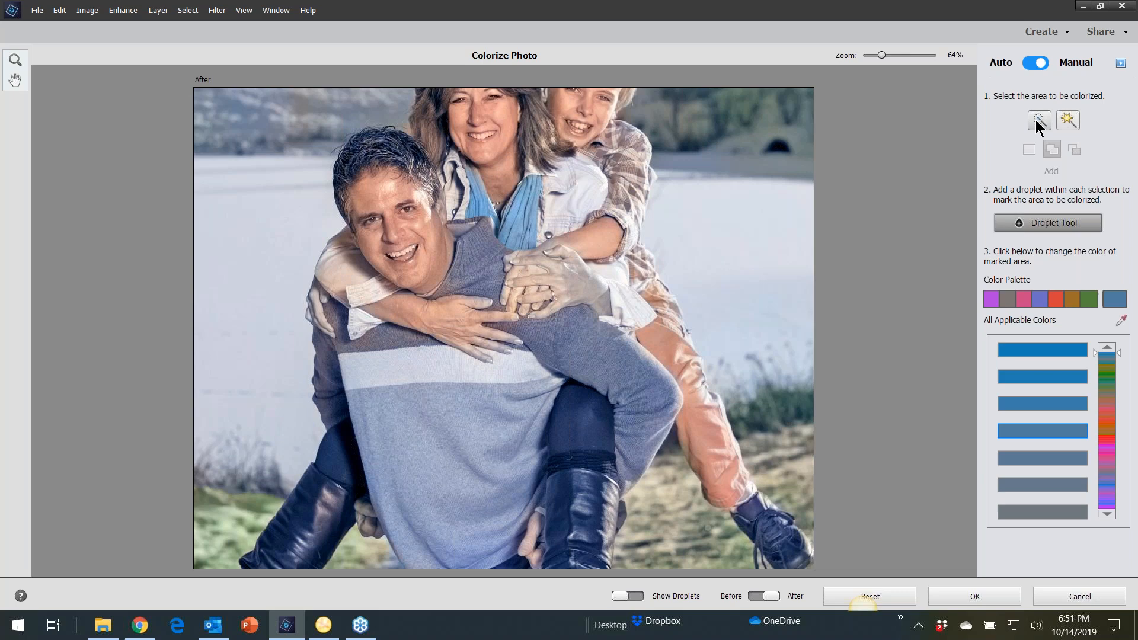
Step: Select the back of the pale clasped hand, mark it with a droplet, and color it with a skin tone sampled from the fingers
{"action": "left_click", "coordinate": [1034, 123]}
{"action": "mouse_move", "coordinate": [578, 278]}
{"action": "left_mouse_down"}
{"action": "mouse_move", "coordinate": [578, 267]}
{"action": "mouse_move", "coordinate": [593, 289]}
{"action": "left_mouse_up"}
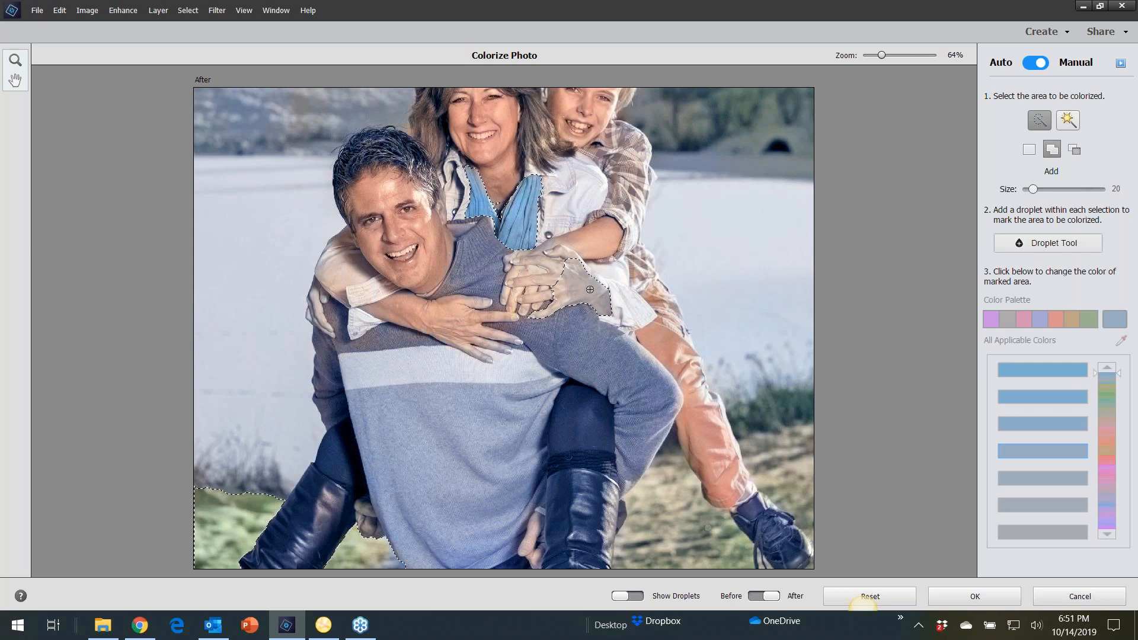
{"action": "left_click", "coordinate": [1064, 244]}
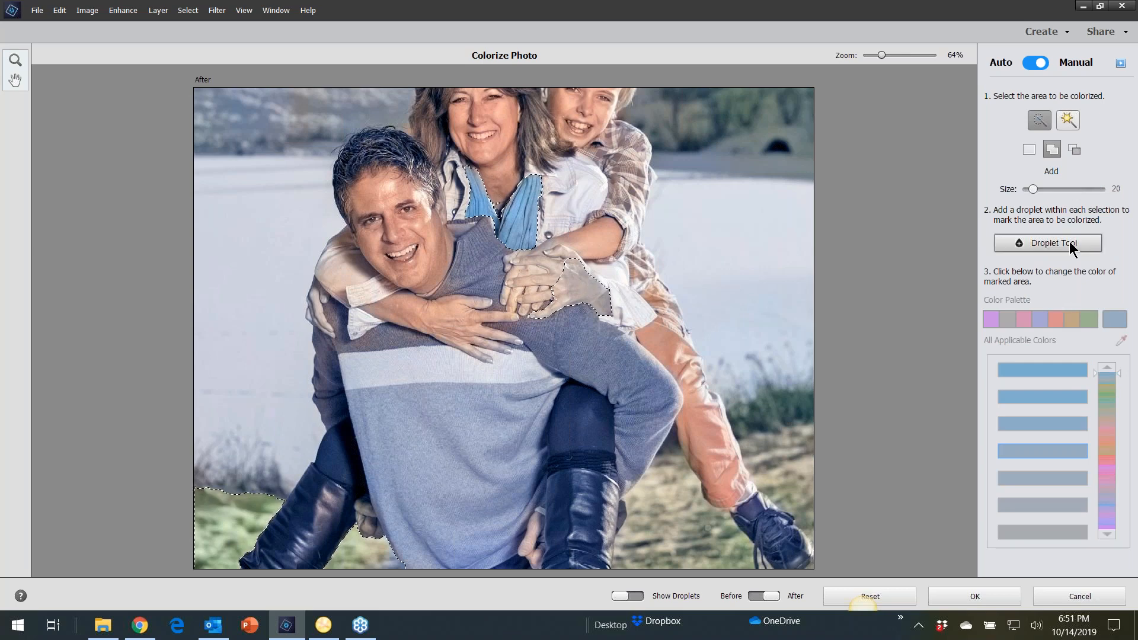
{"action": "left_click", "coordinate": [583, 291]}
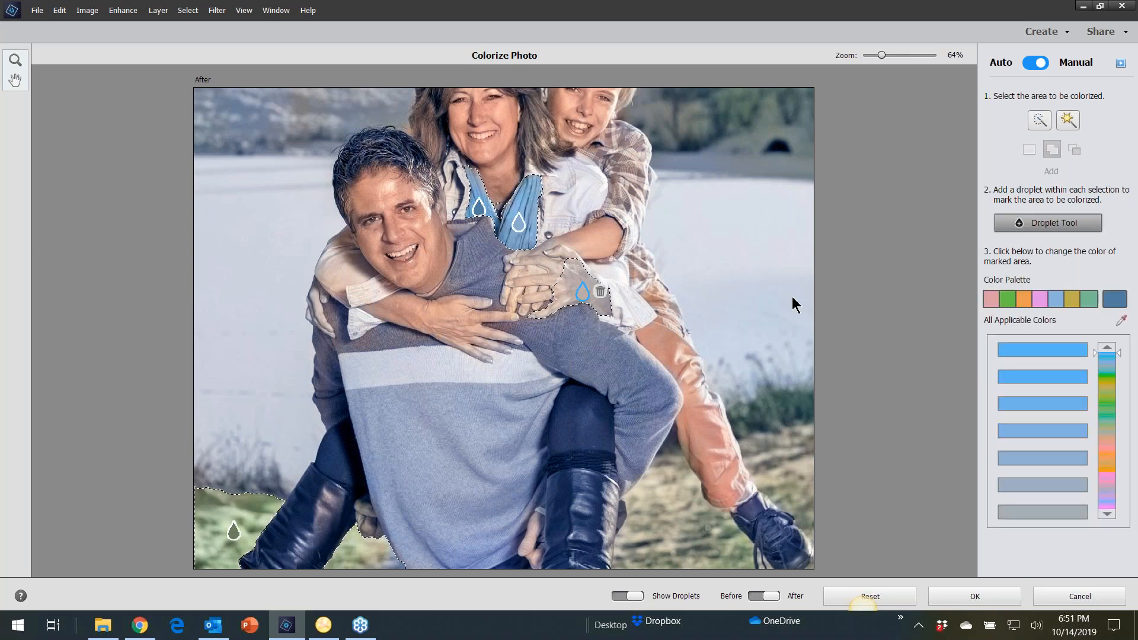
{"action": "left_click", "coordinate": [1122, 321]}
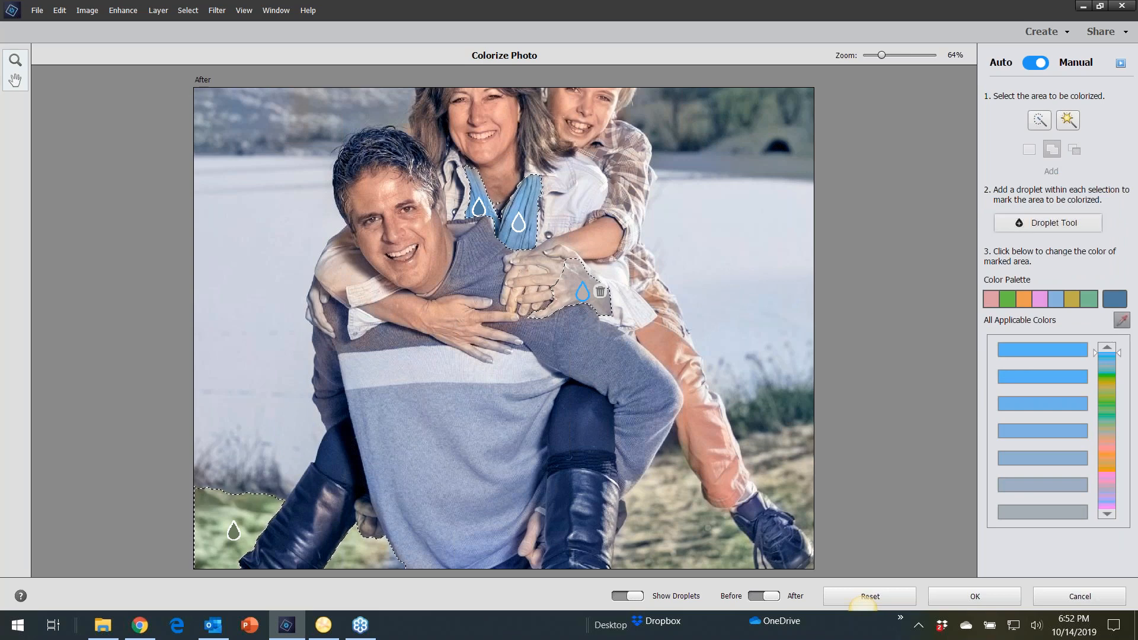
{"action": "left_click", "coordinate": [530, 275]}
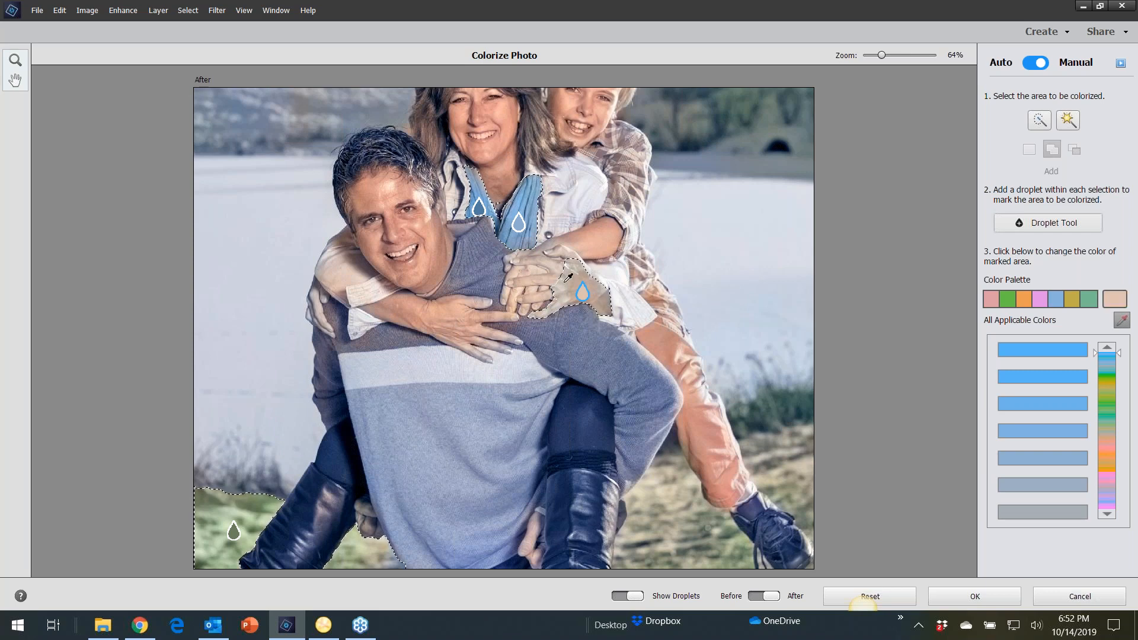
{"action": "left_click", "coordinate": [623, 595]}
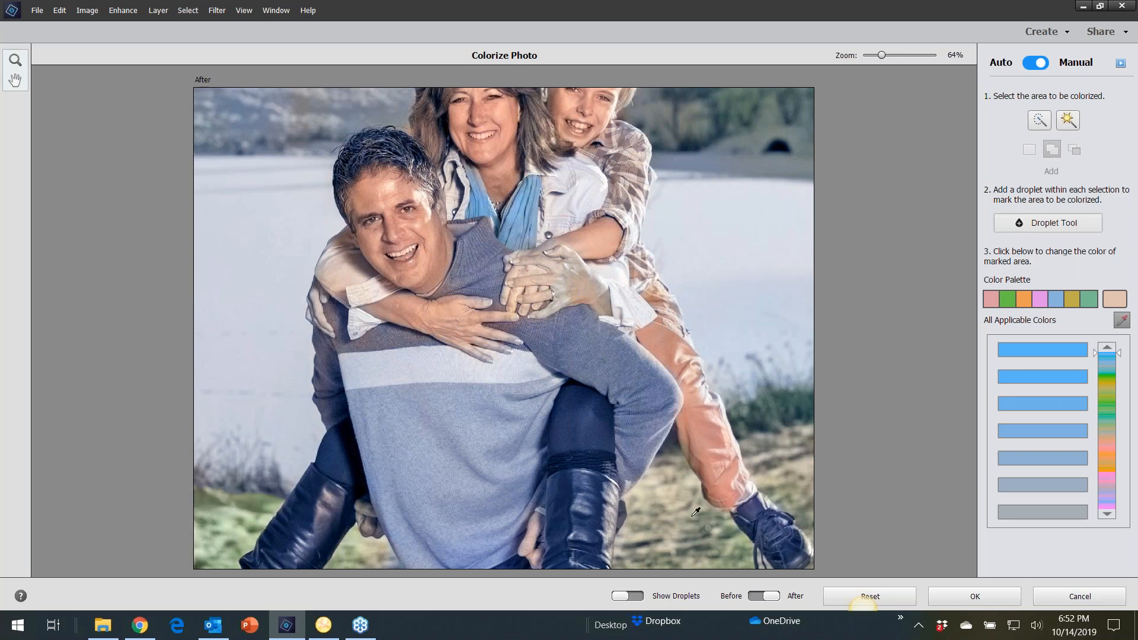
{"action": "scroll", "coordinate": [600, 270], "scroll_direction": "up", "scroll_amount": 3}
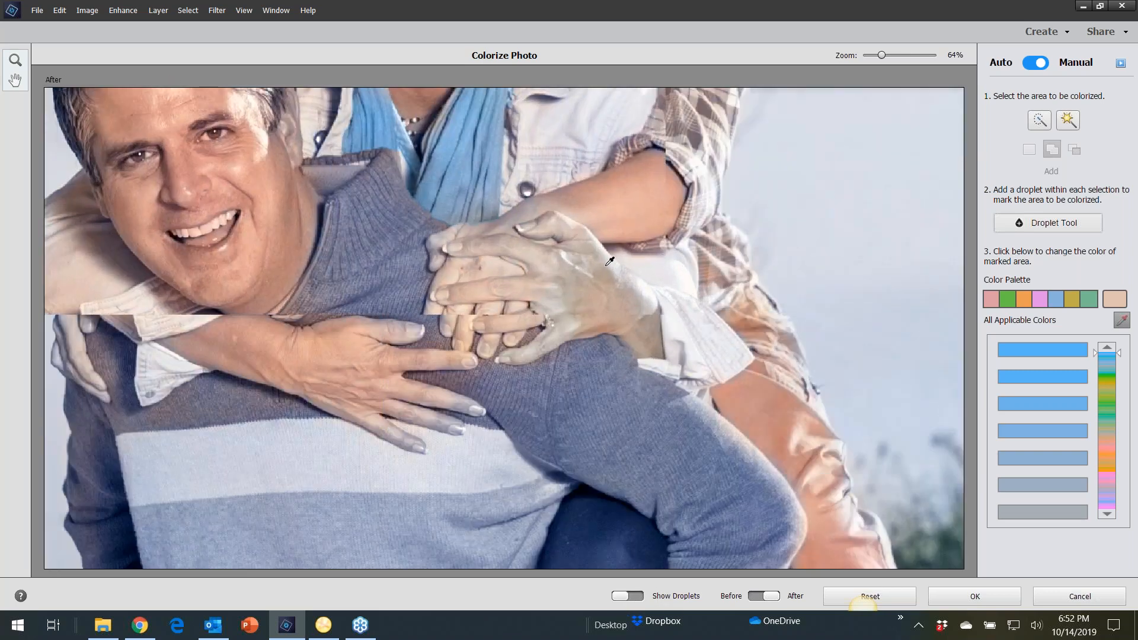
{"action": "scroll", "coordinate": [606, 265], "scroll_direction": "up", "scroll_amount": 1}
{"action": "scroll", "coordinate": [604, 270], "scroll_direction": "down", "scroll_amount": 3}
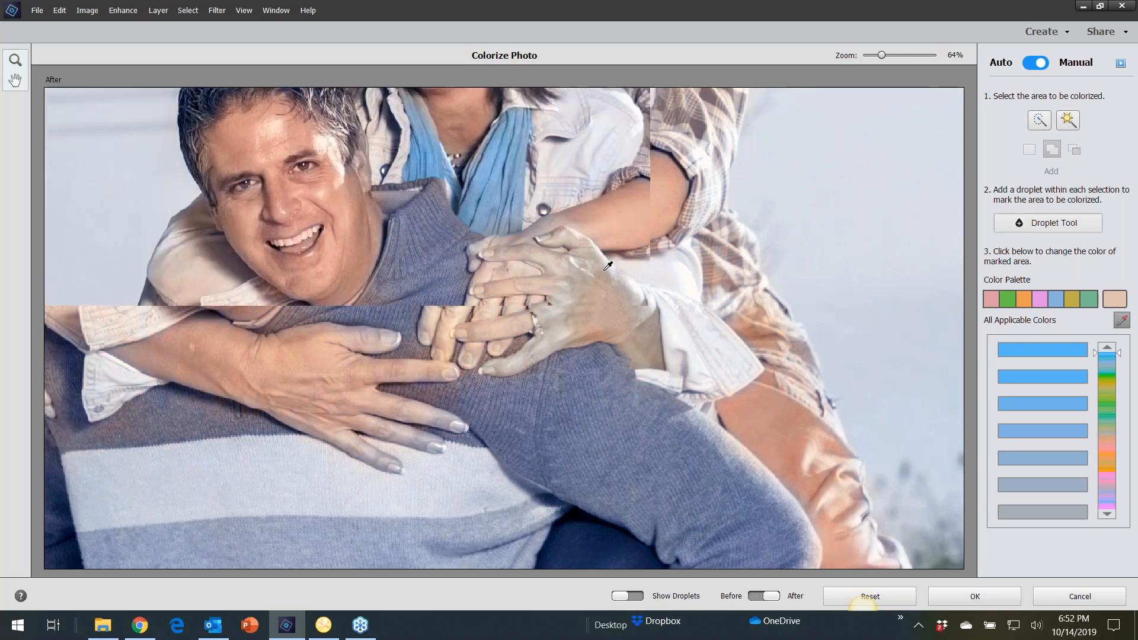
{"action": "scroll", "coordinate": [608, 266], "scroll_direction": "down", "scroll_amount": 3}
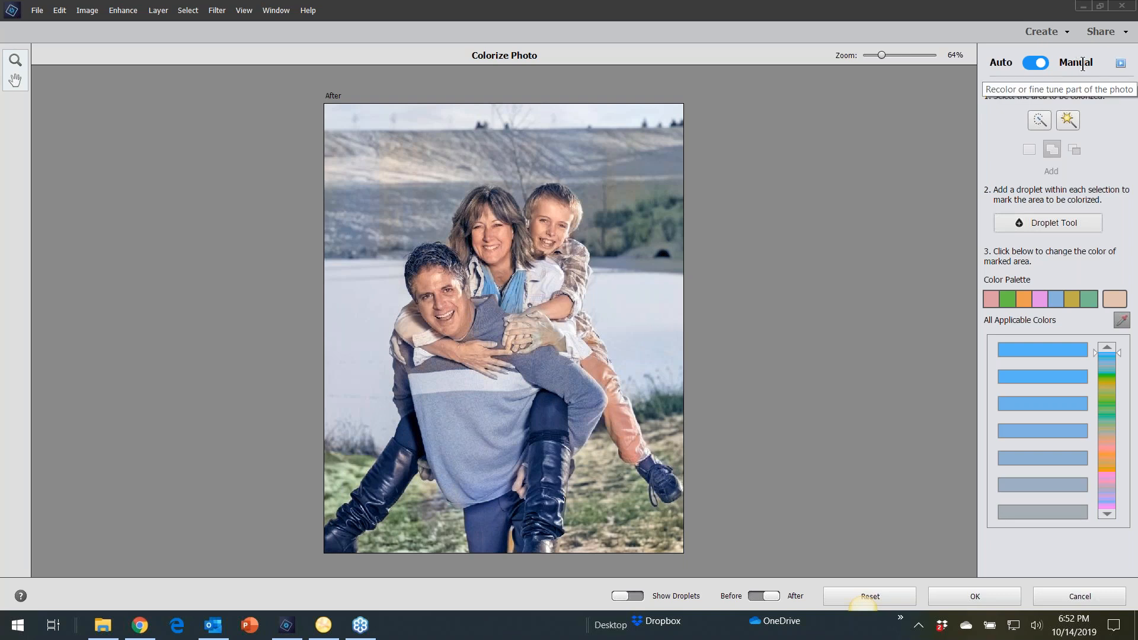
Step: Open the Colorize Photo video tutorial page in the browser, close it, and switch back to Photoshop Elements
{"action": "left_click", "coordinate": [1121, 65]}
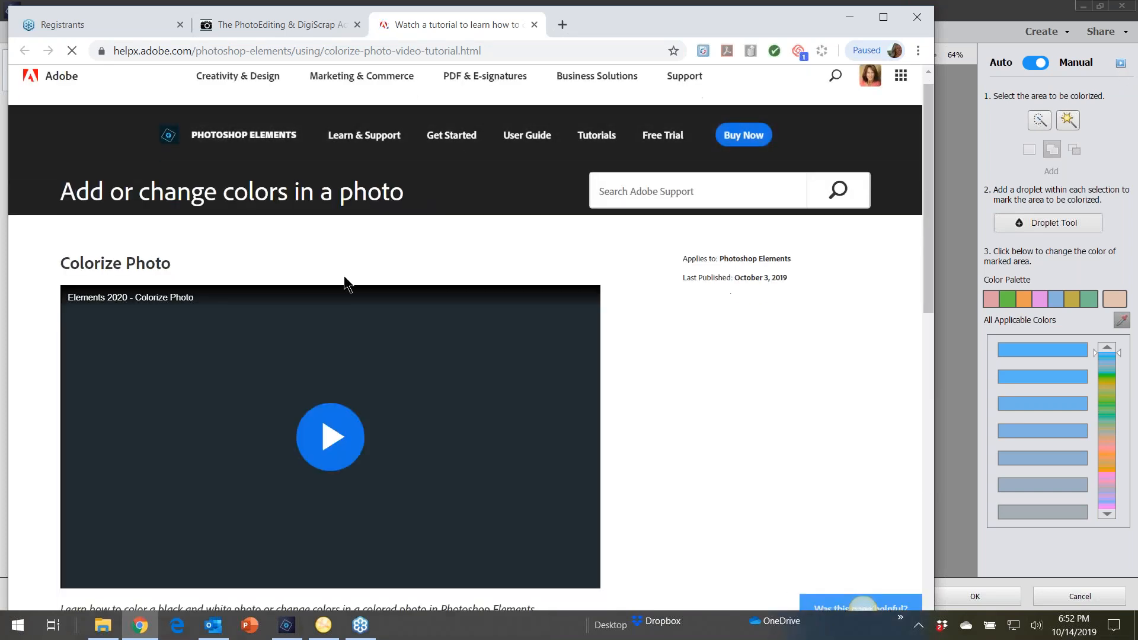
{"action": "scroll", "coordinate": [344, 279], "scroll_direction": "down", "scroll_amount": 2}
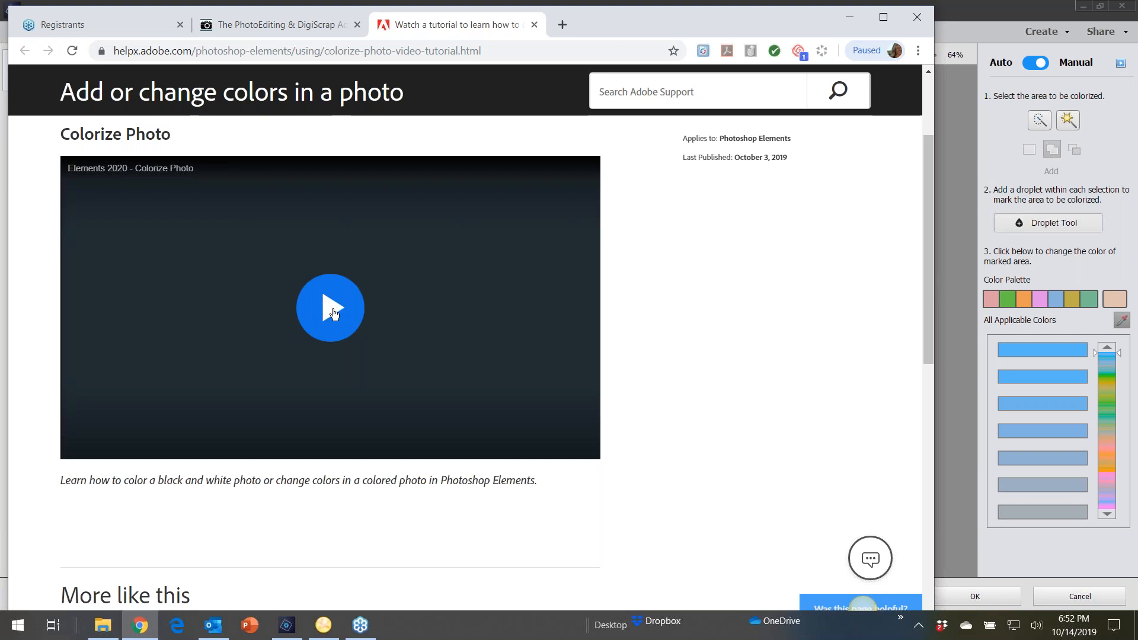
{"action": "left_click", "coordinate": [534, 24]}
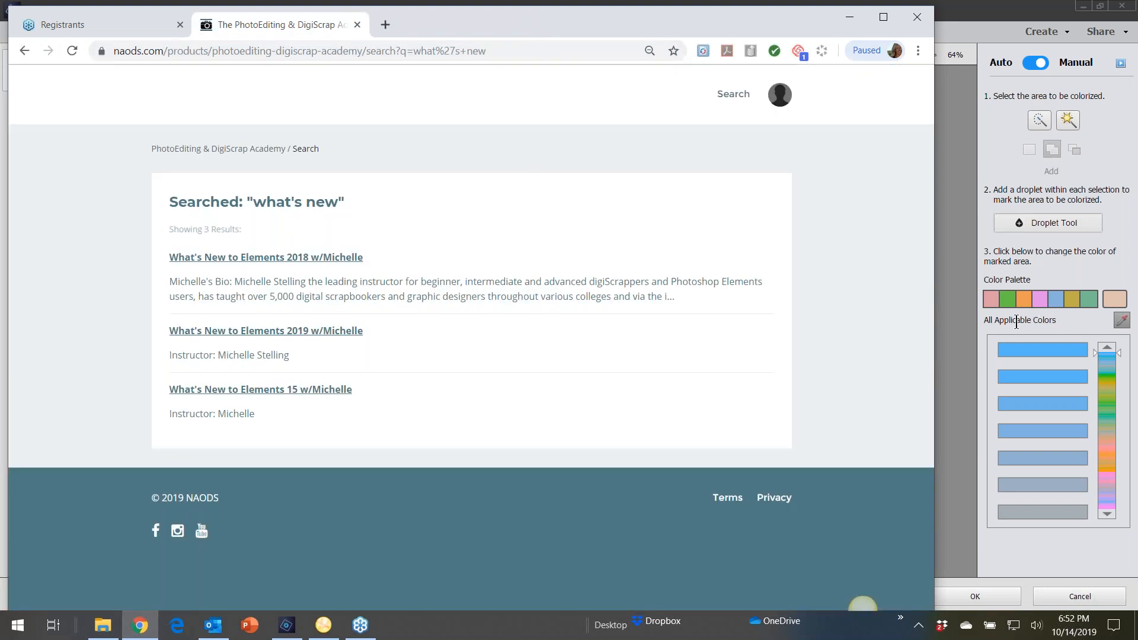
{"action": "left_click", "coordinate": [287, 628]}
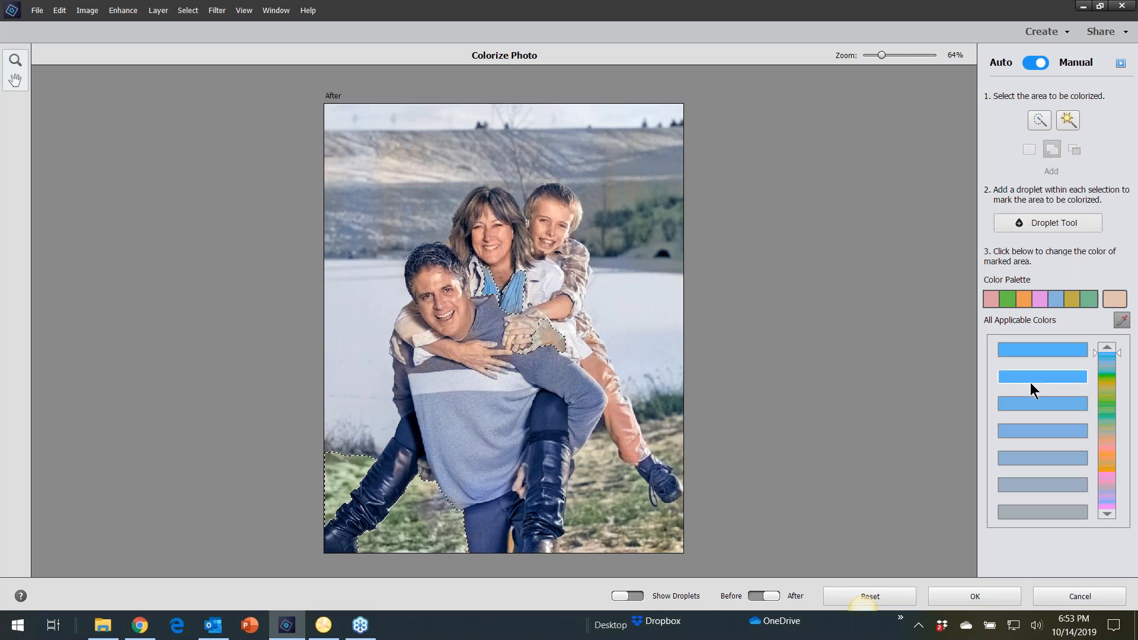
Step: Cancel Colorize Photo and close the black-and-white family photo
{"action": "left_click", "coordinate": [1065, 594]}
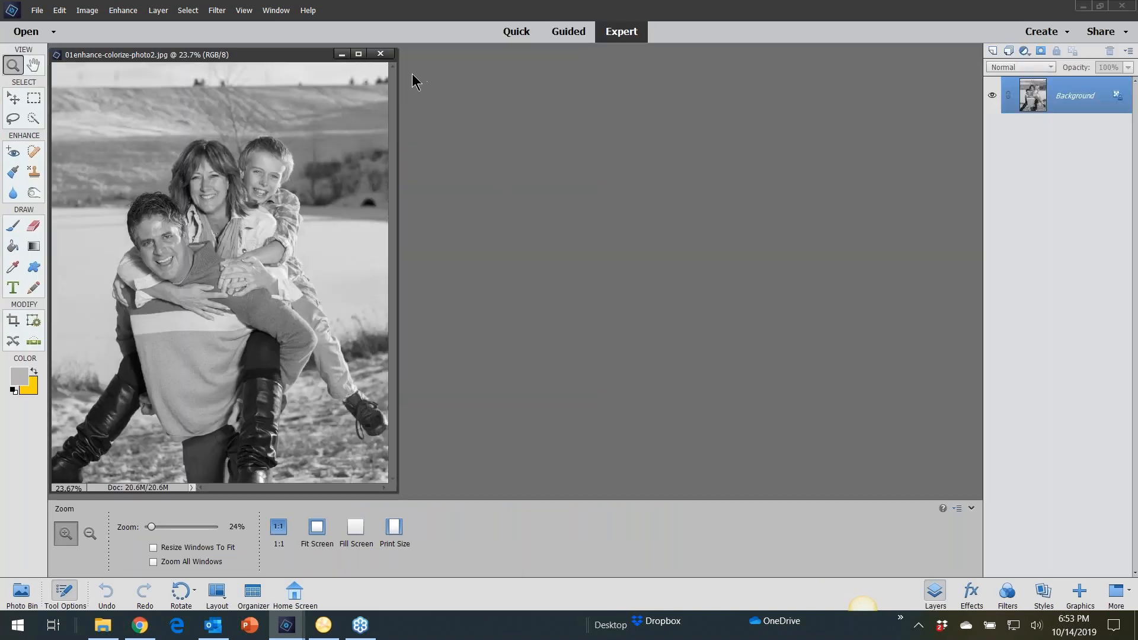
{"action": "left_click", "coordinate": [381, 54]}
Step: Open the photo 02enhance-smoothskin1 from the expert-features folder
{"action": "left_click", "coordinate": [37, 10]}
{"action": "left_click", "coordinate": [53, 39]}
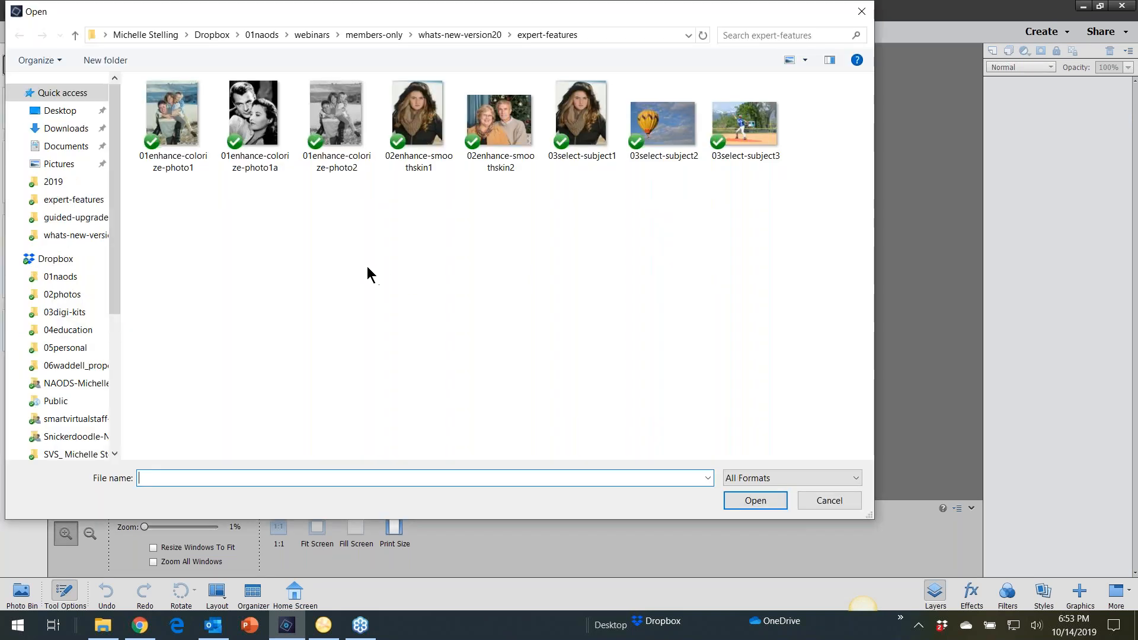
{"action": "left_click", "coordinate": [418, 126]}
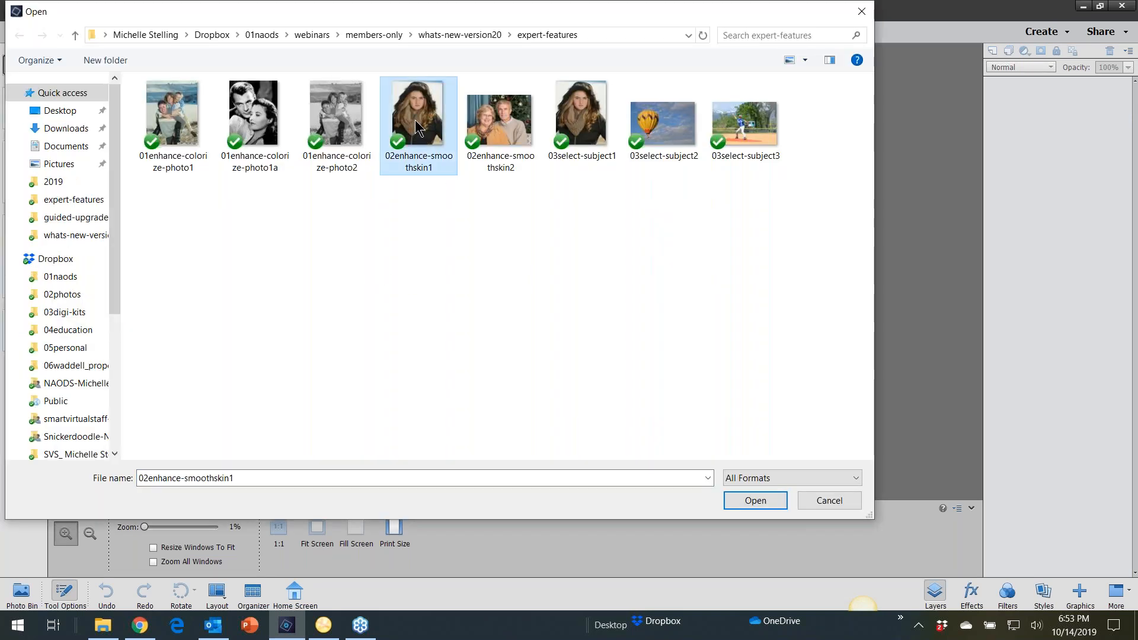
{"action": "double_click", "coordinate": [419, 126]}
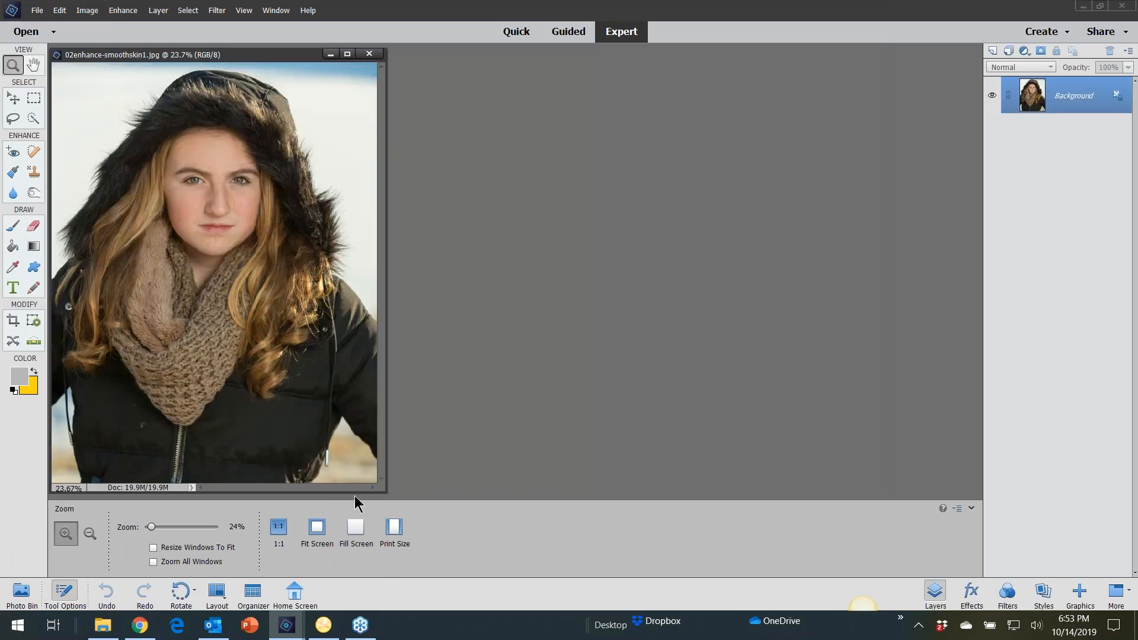
Step: Enlarge the hooded girl's photo window, magnify her face, and open Smooth Skin for the portrait
{"action": "left_click_drag", "start_coordinate": [384, 493], "coordinate": [827, 634]}
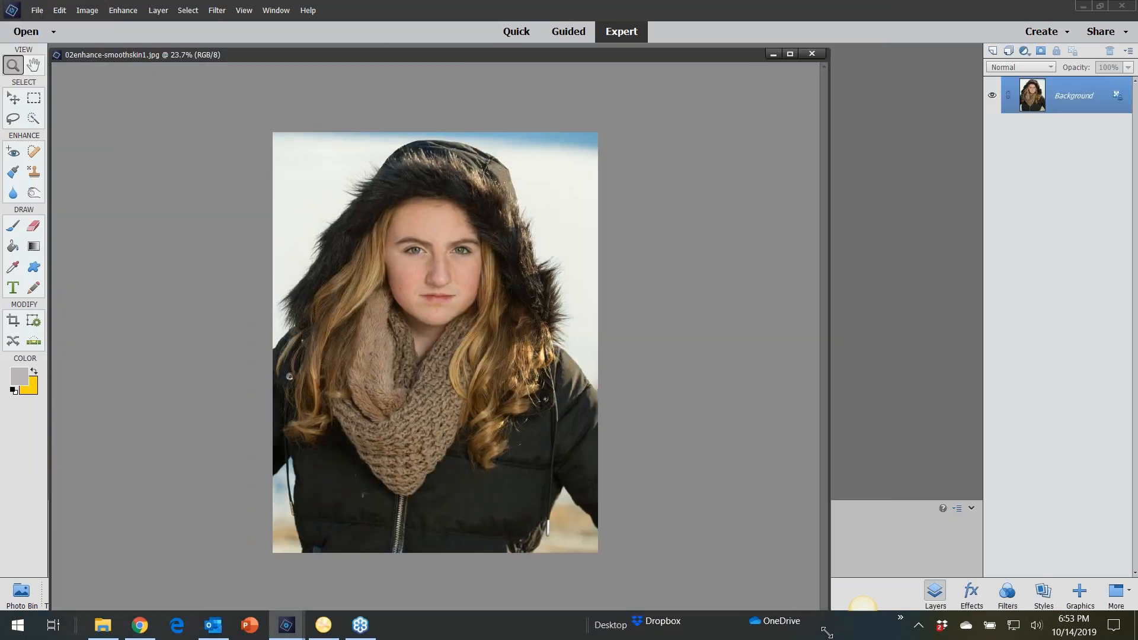
{"action": "left_click_drag", "start_coordinate": [437, 312], "coordinate": [428, 202]}
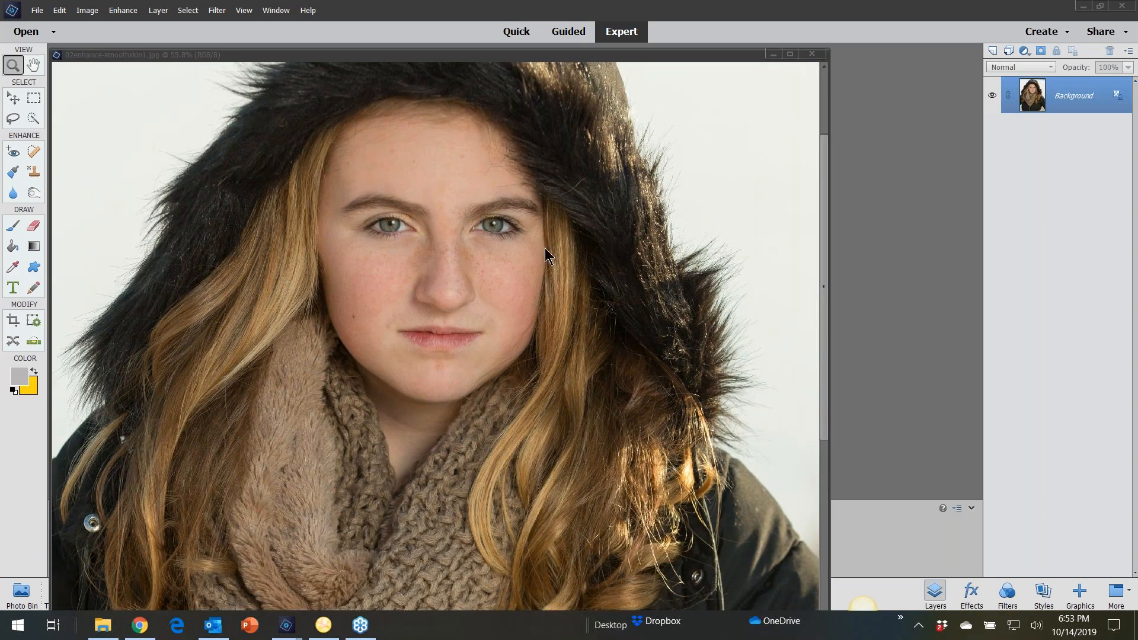
{"action": "left_click", "coordinate": [563, 236]}
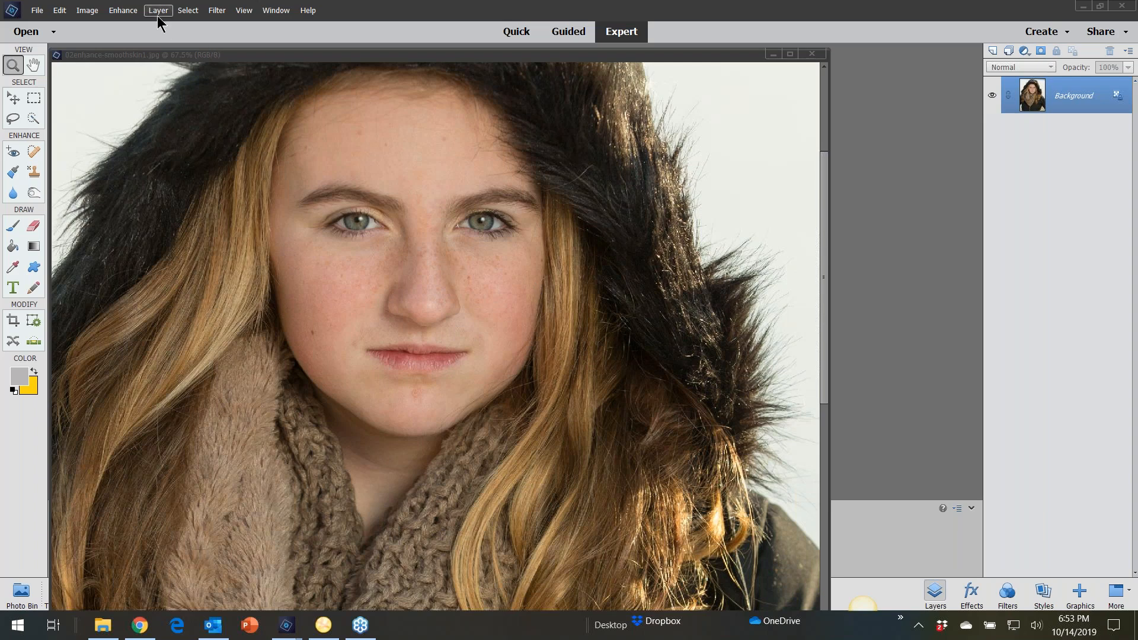
{"action": "left_click", "coordinate": [123, 13]}
{"action": "left_click", "coordinate": [124, 12]}
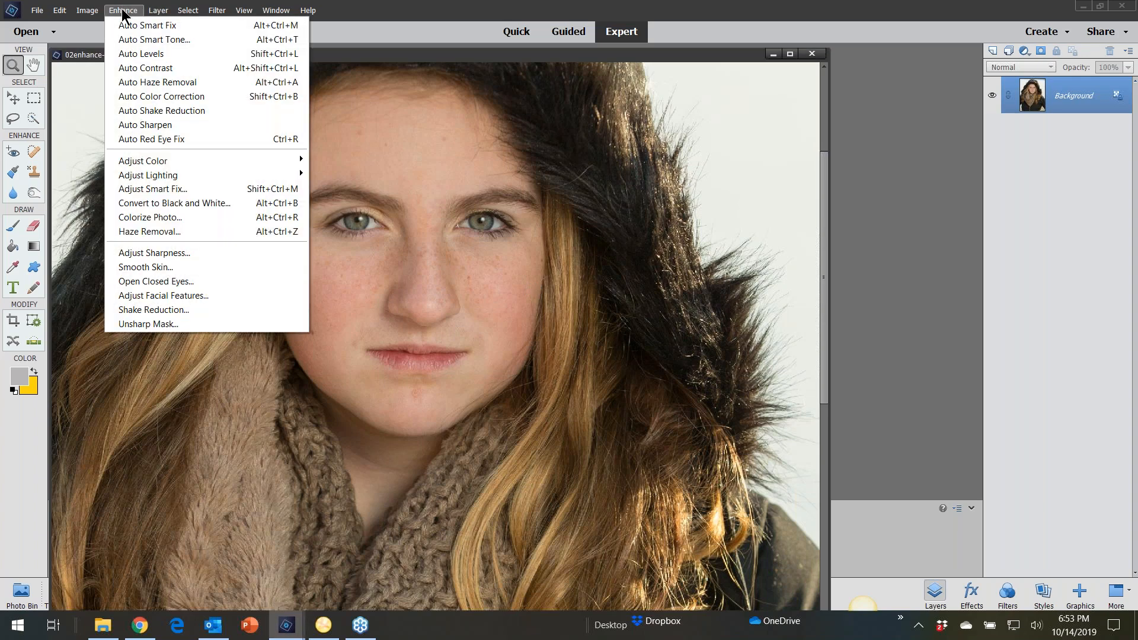
{"action": "left_click", "coordinate": [141, 268]}
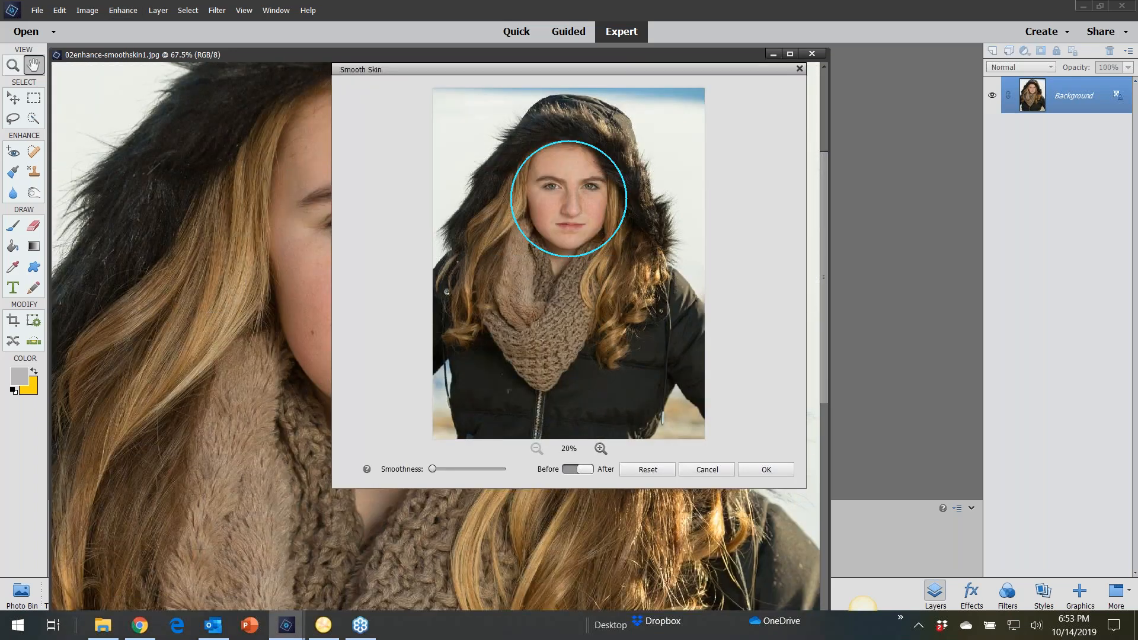
Step: With the preview at 100%, compare before and after, set the girl's skin smoothness to about half, and apply it
{"action": "left_click", "coordinate": [601, 449]}
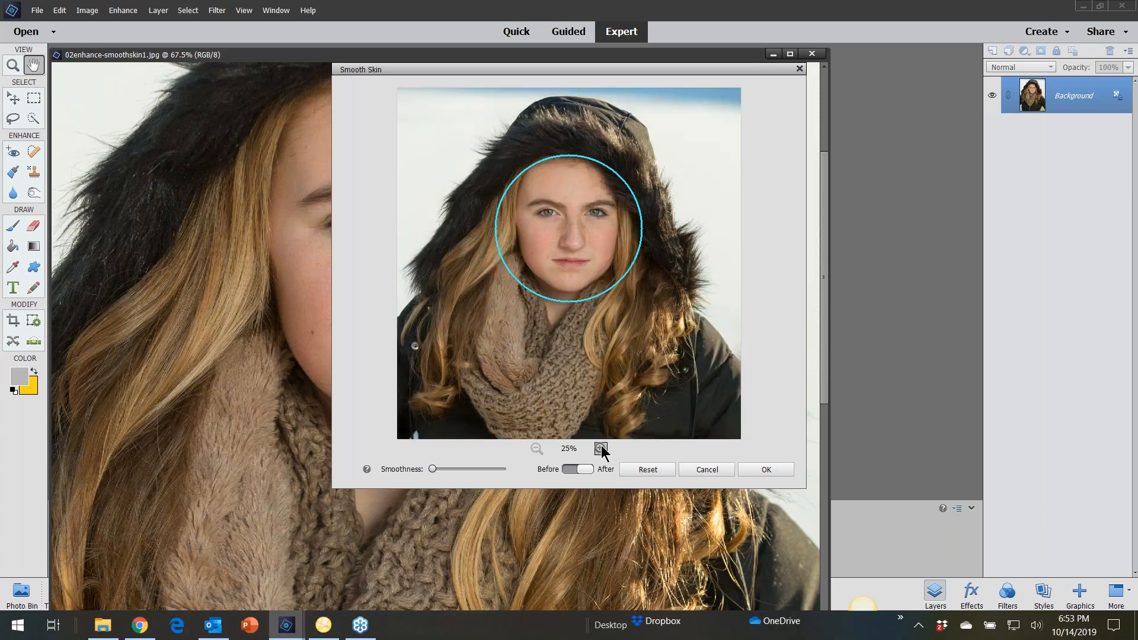
{"action": "left_click", "coordinate": [601, 449]}
{"action": "left_click", "coordinate": [601, 449]}
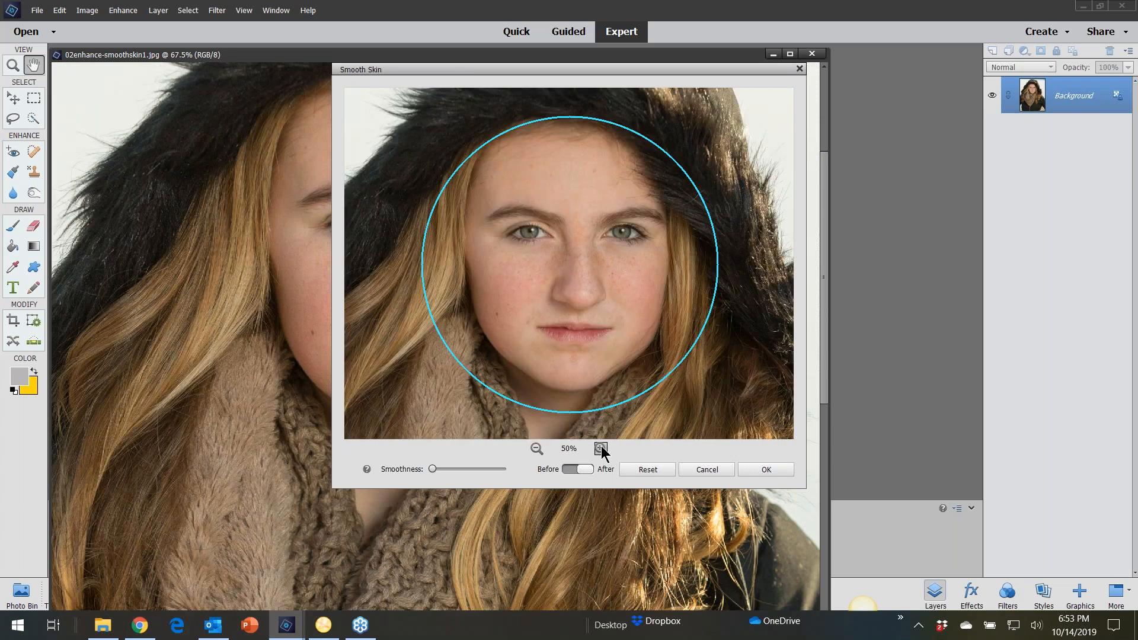
{"action": "left_click", "coordinate": [600, 449]}
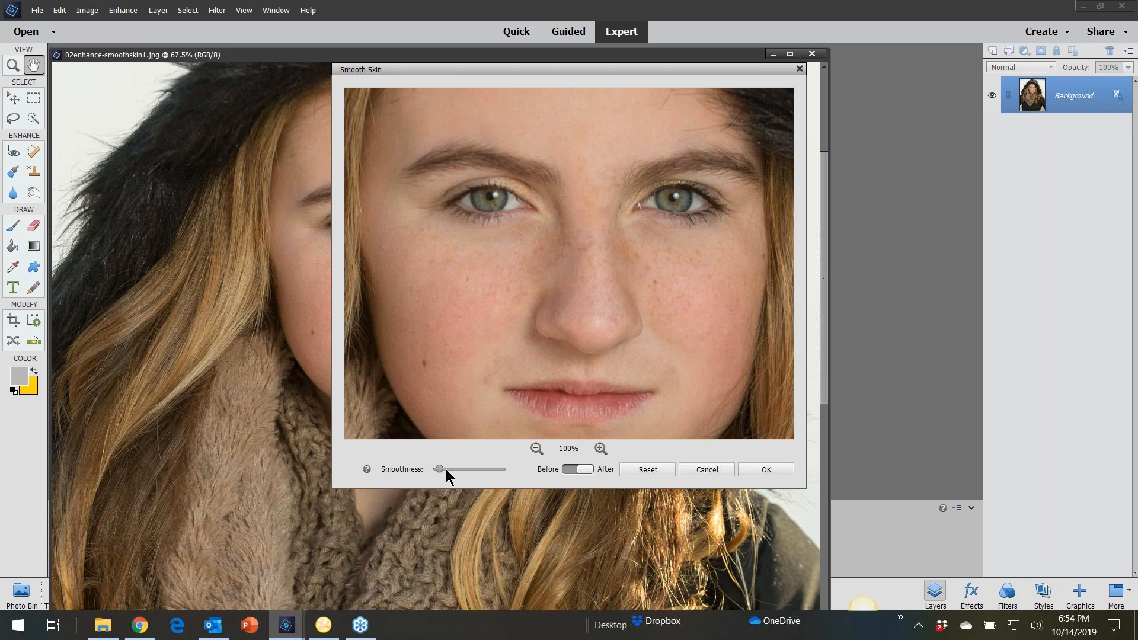
{"action": "left_click_drag", "start_coordinate": [457, 469], "coordinate": [464, 472]}
{"action": "left_click_drag", "start_coordinate": [502, 466], "coordinate": [468, 478]}
{"action": "left_click", "coordinate": [569, 469]}
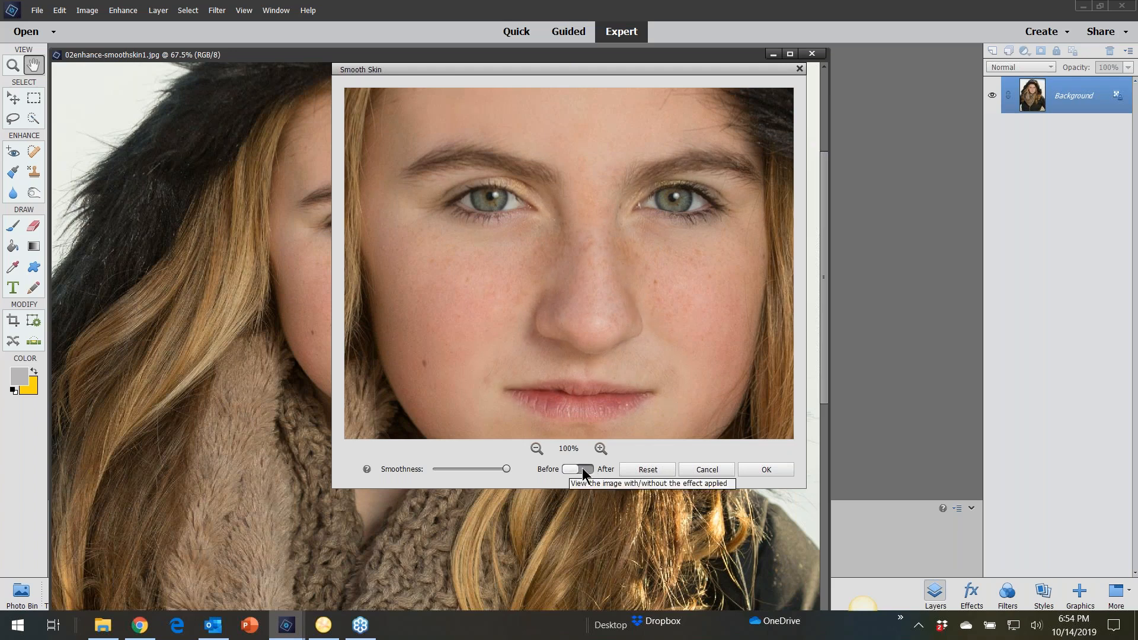
{"action": "left_click", "coordinate": [589, 470]}
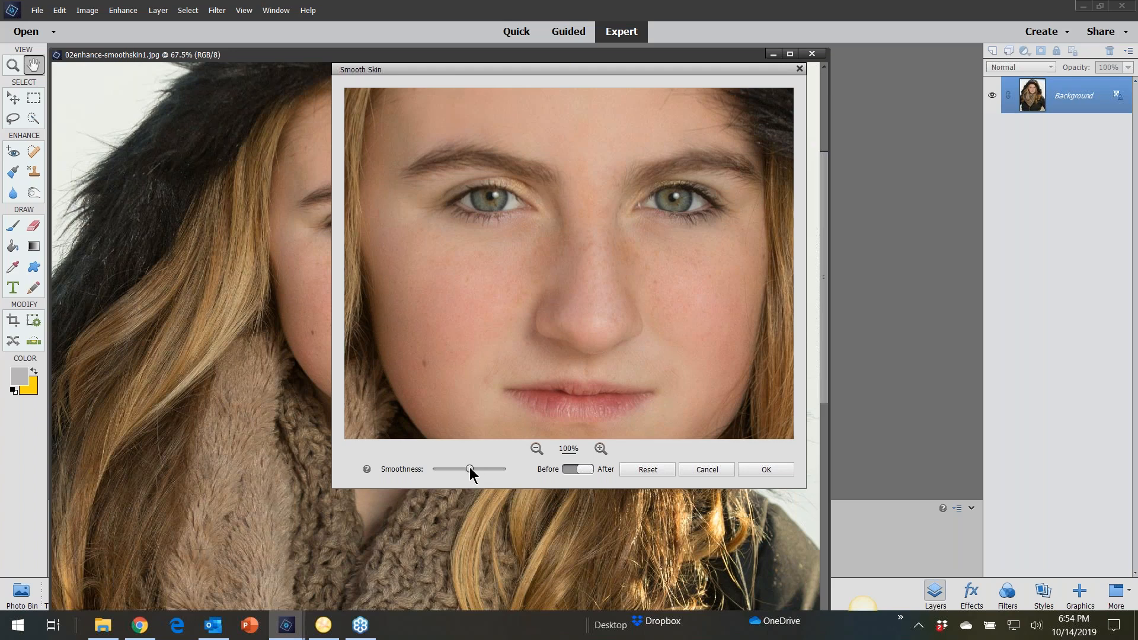
{"action": "left_click", "coordinate": [762, 468]}
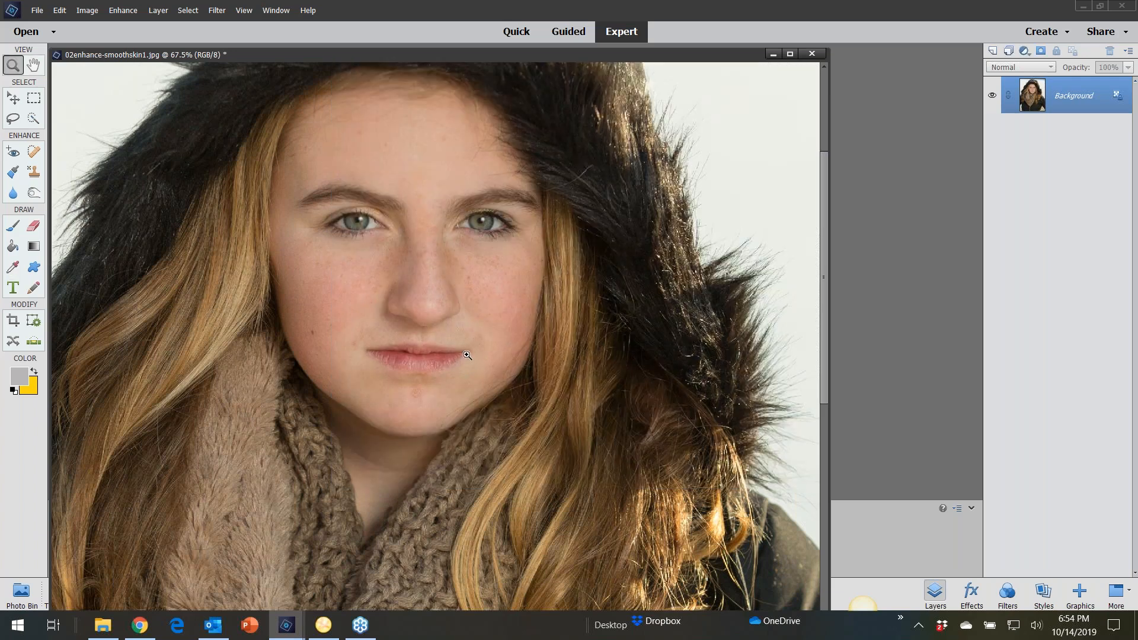
Step: Close the photo 02enhance-smoothskin1 without saving the changes
{"action": "scroll", "coordinate": [468, 324], "scroll_direction": "down", "scroll_amount": 4}
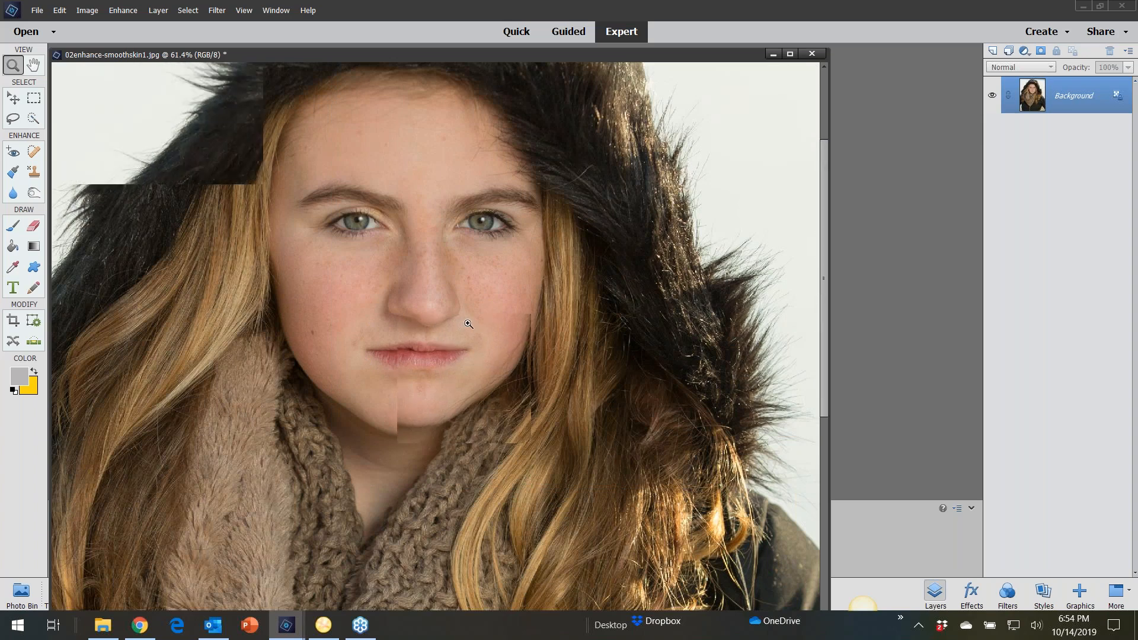
{"action": "scroll", "coordinate": [538, 320], "scroll_direction": "down", "scroll_amount": 1}
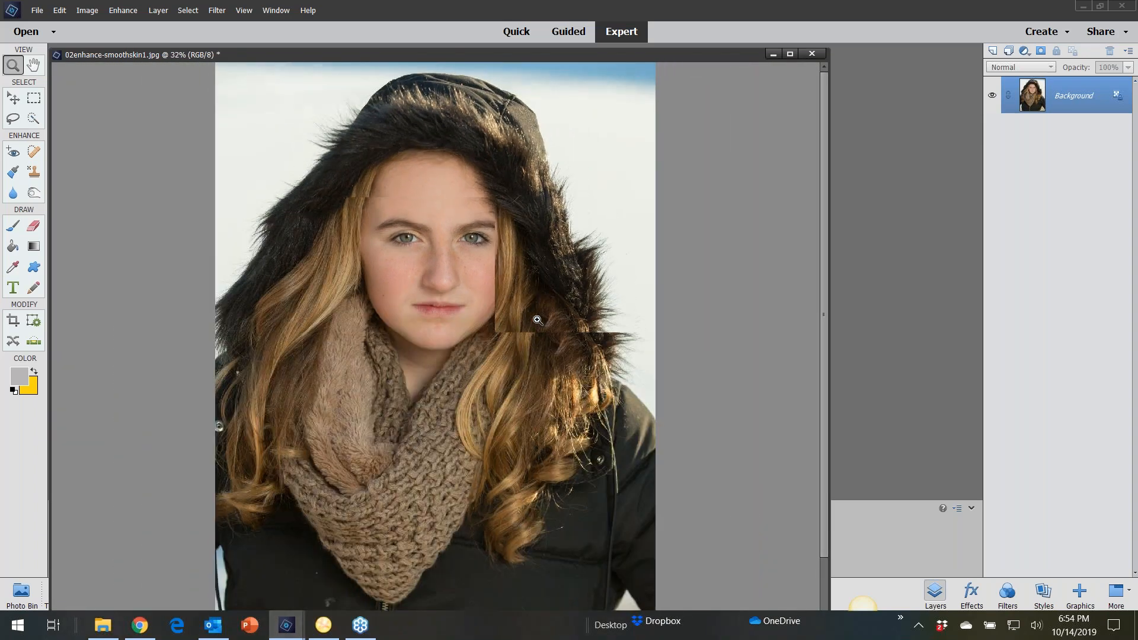
{"action": "left_click", "coordinate": [812, 54]}
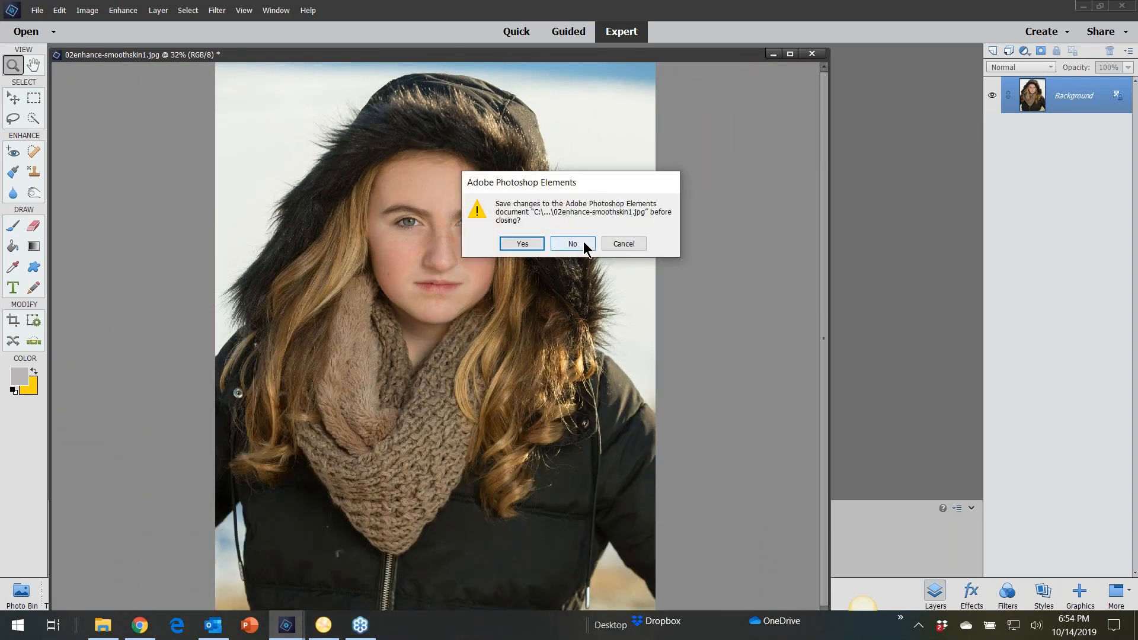
{"action": "left_click", "coordinate": [583, 242]}
Step: Open the photo 02enhance-smoothskin2 and enlarge its document window
{"action": "left_click", "coordinate": [36, 11]}
{"action": "left_click", "coordinate": [54, 41]}
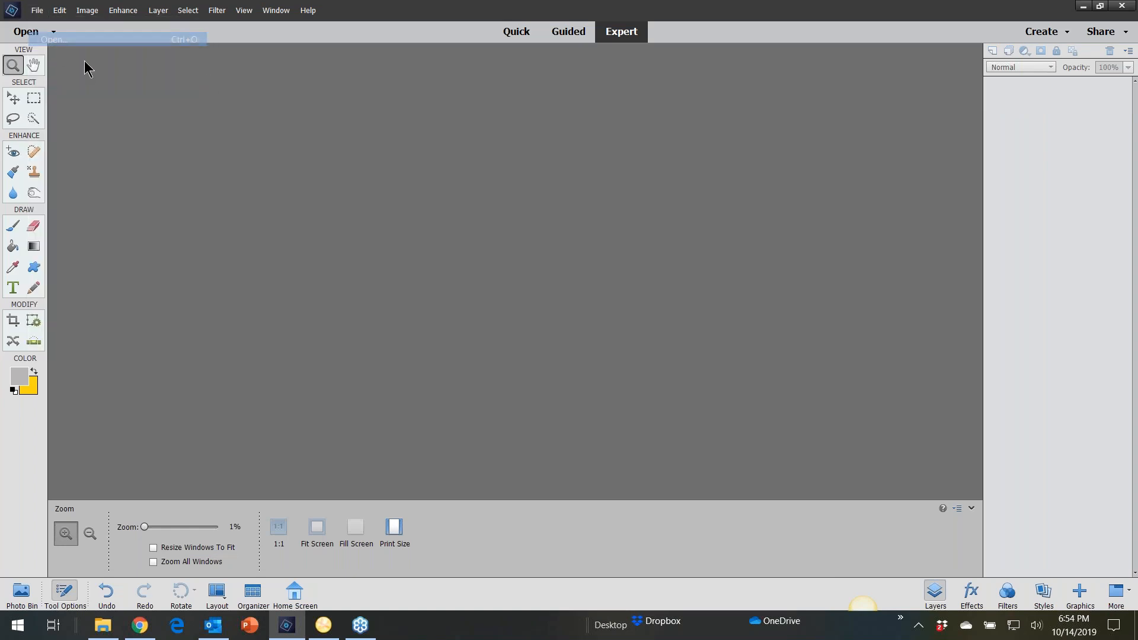
{"action": "double_click", "coordinate": [506, 144]}
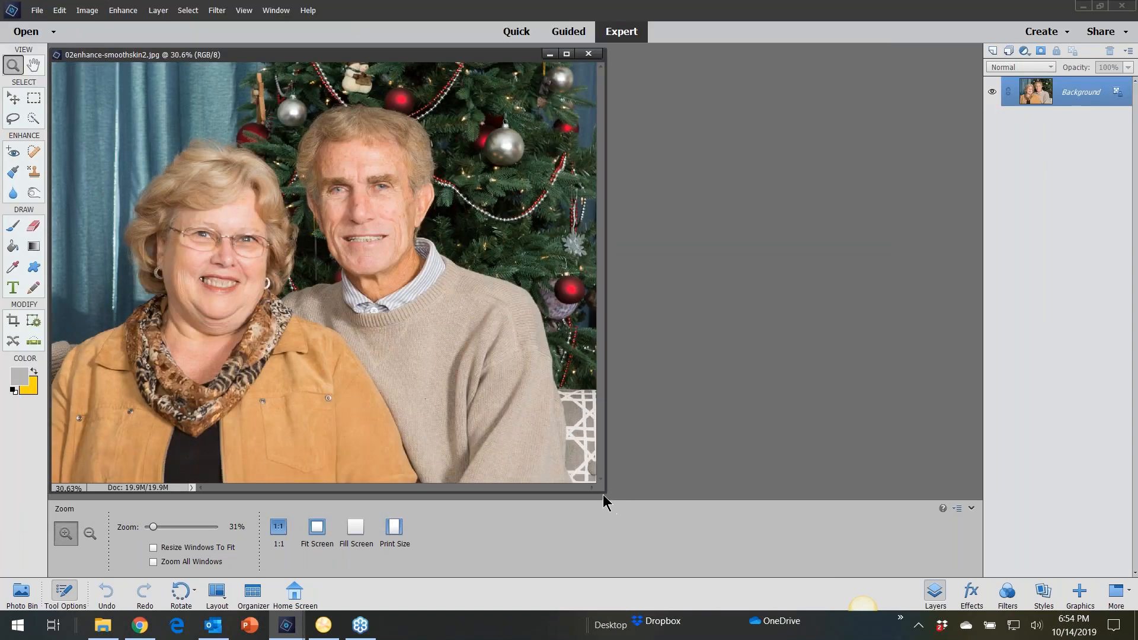
{"action": "left_click_drag", "start_coordinate": [608, 495], "coordinate": [1017, 613]}
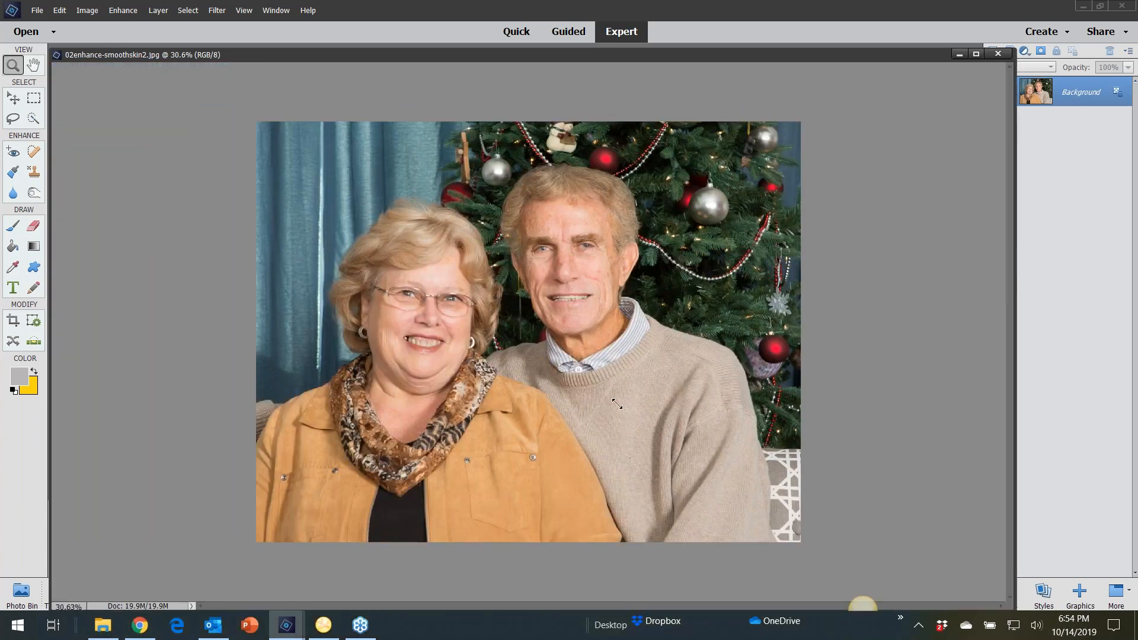
Step: Open Smooth Skin for the couple's photo and set the woman's smoothness to about three quarters with the preview at 100%
{"action": "left_click", "coordinate": [126, 13]}
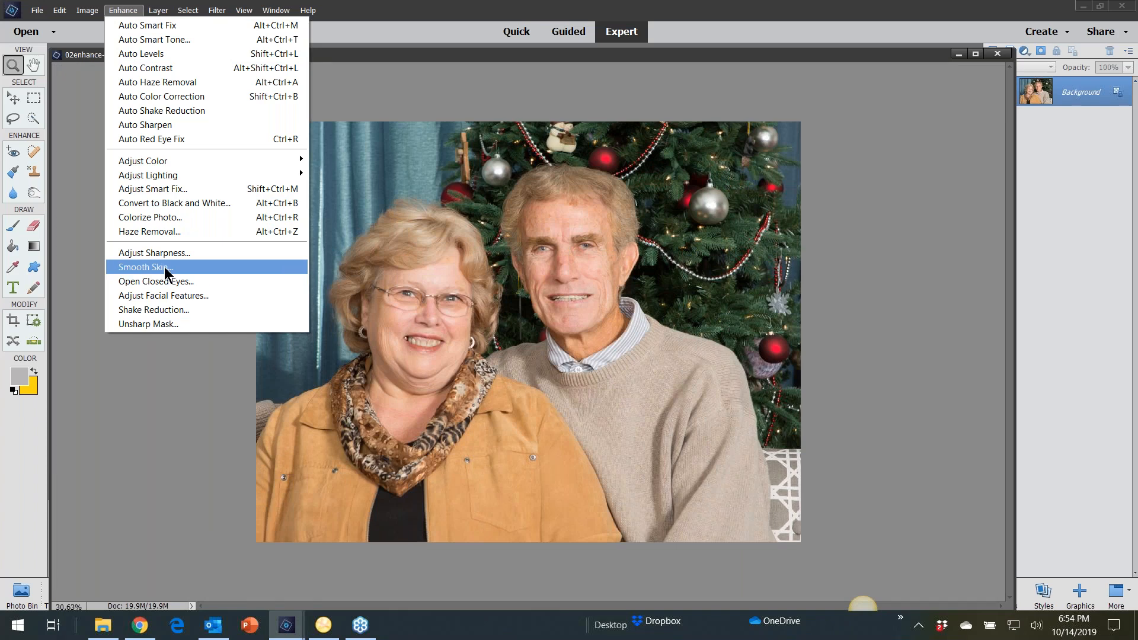
{"action": "left_click", "coordinate": [238, 267]}
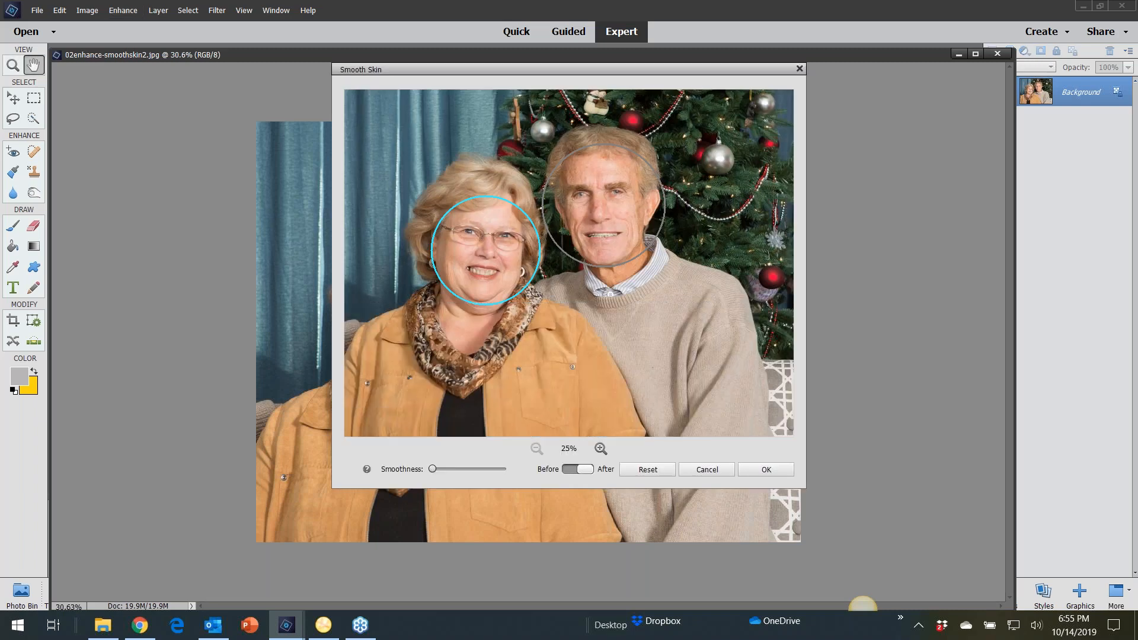
{"action": "left_click", "coordinate": [600, 449]}
{"action": "left_click", "coordinate": [600, 450]}
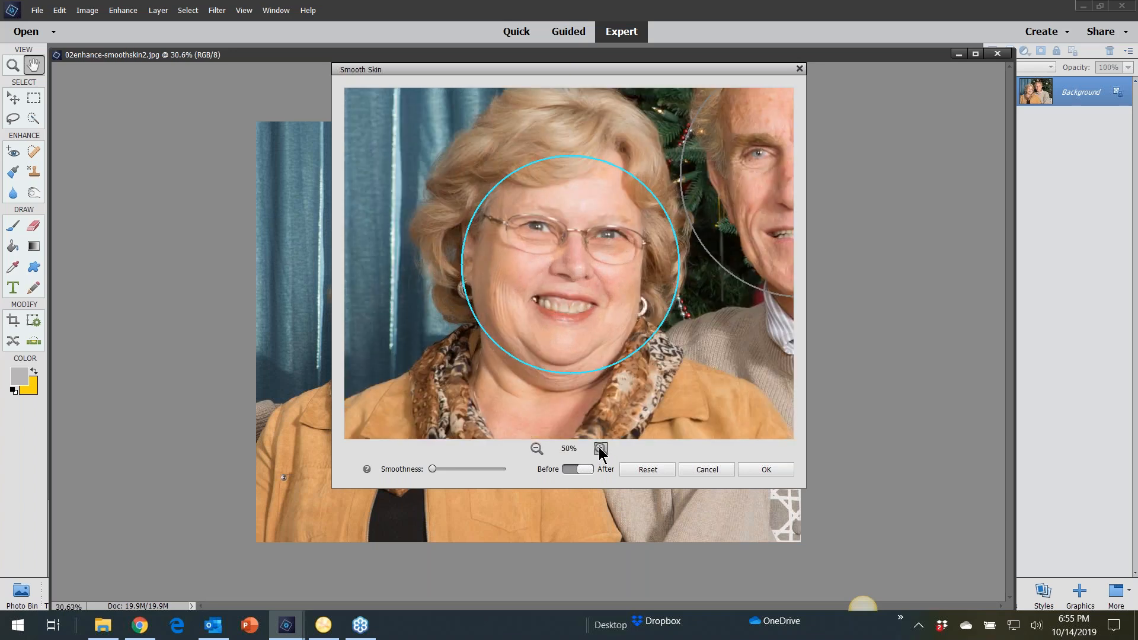
{"action": "left_click", "coordinate": [600, 449]}
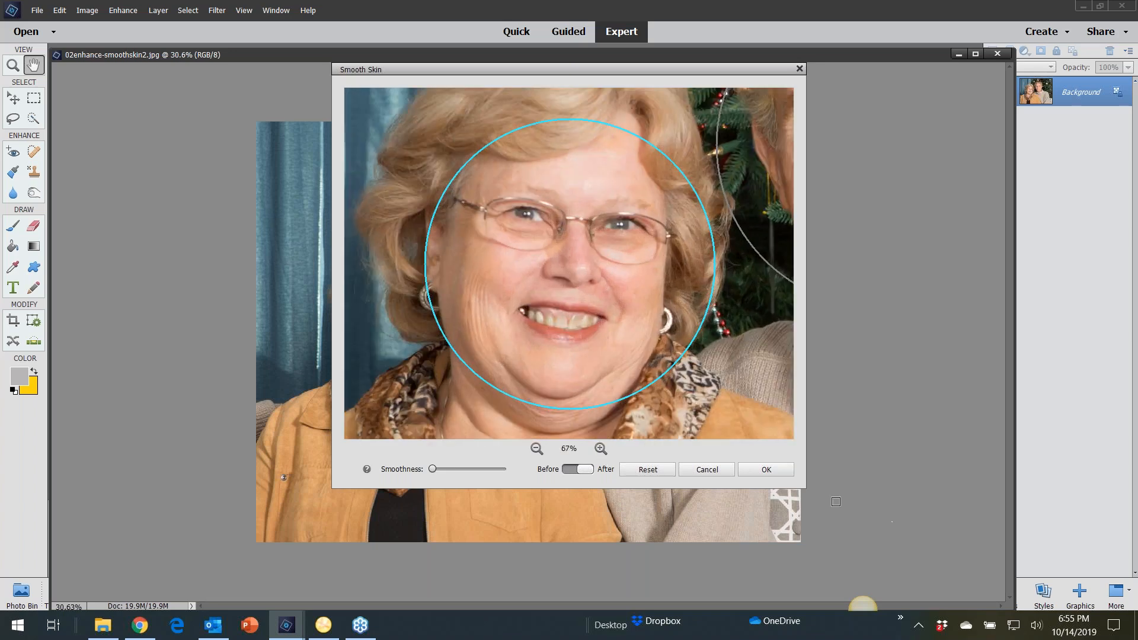
{"action": "left_click", "coordinate": [600, 449]}
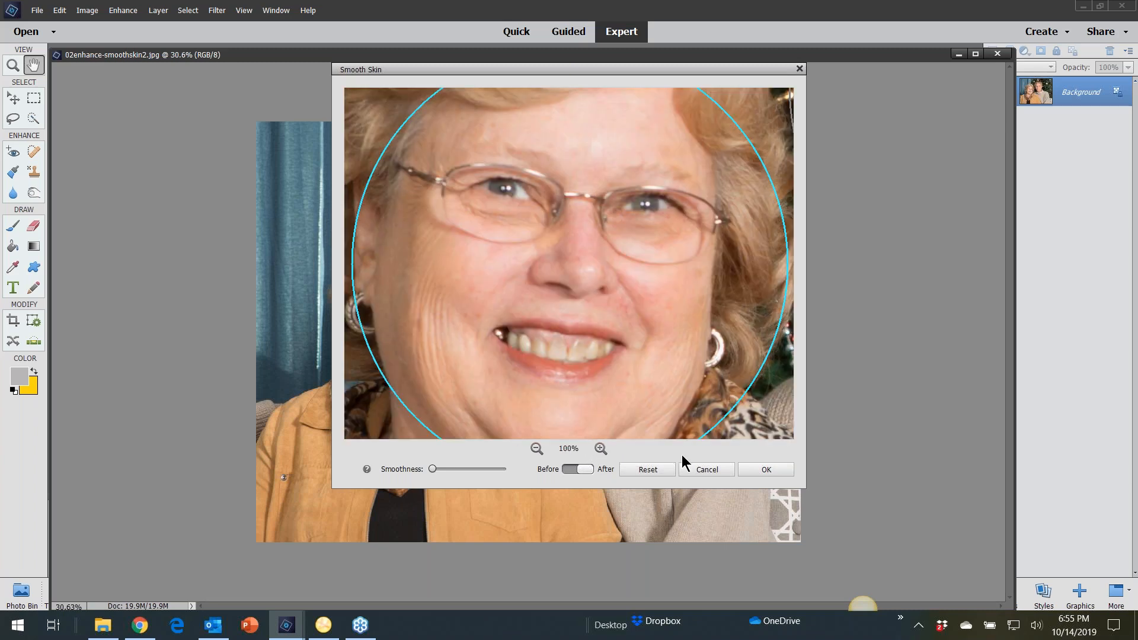
{"action": "left_click_drag", "start_coordinate": [431, 468], "coordinate": [480, 469]}
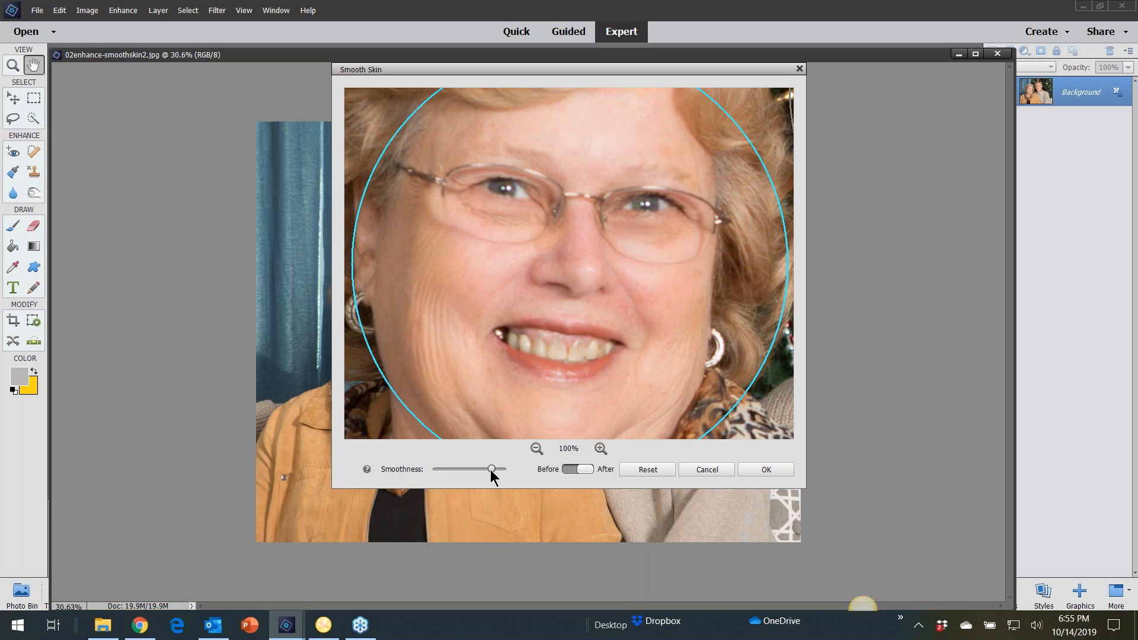
{"action": "left_click_drag", "start_coordinate": [492, 469], "coordinate": [430, 475]}
Step: Select the man's face in the Smooth Skin preview and set his smoothness to about four fifths
{"action": "left_click_drag", "start_coordinate": [706, 287], "coordinate": [491, 272]}
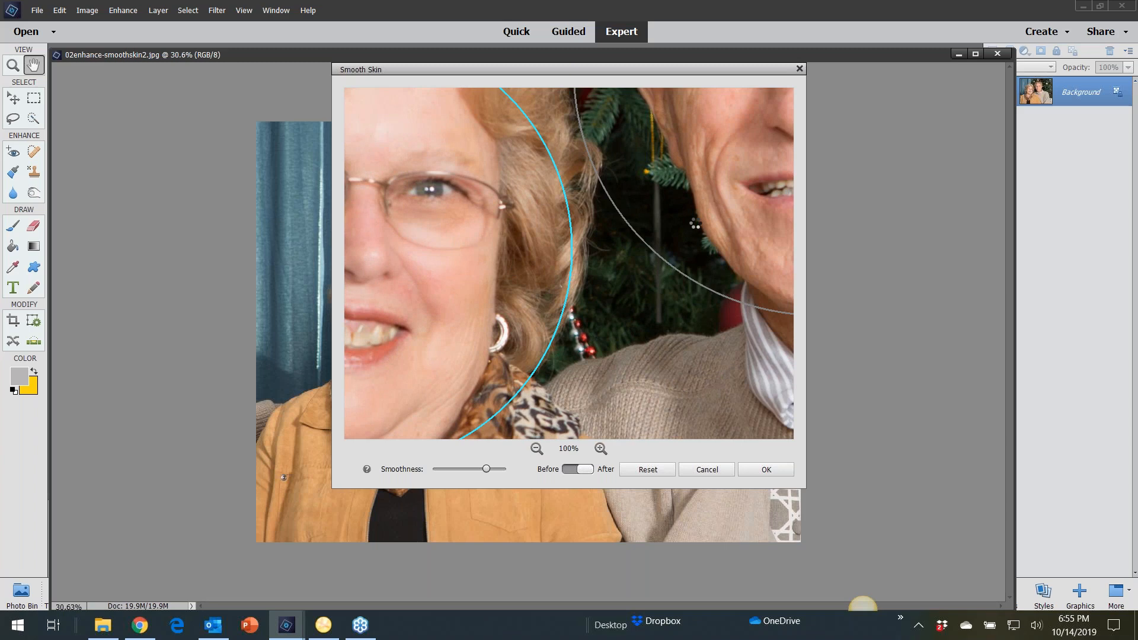
{"action": "left_click", "coordinate": [670, 259]}
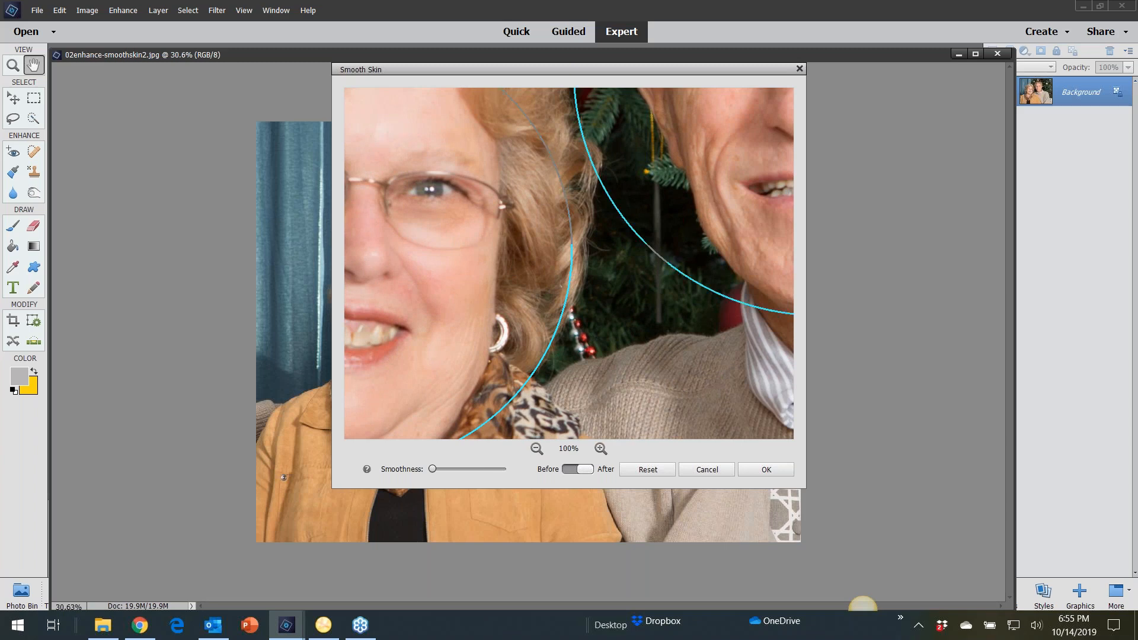
{"action": "left_click_drag", "start_coordinate": [706, 204], "coordinate": [616, 297]}
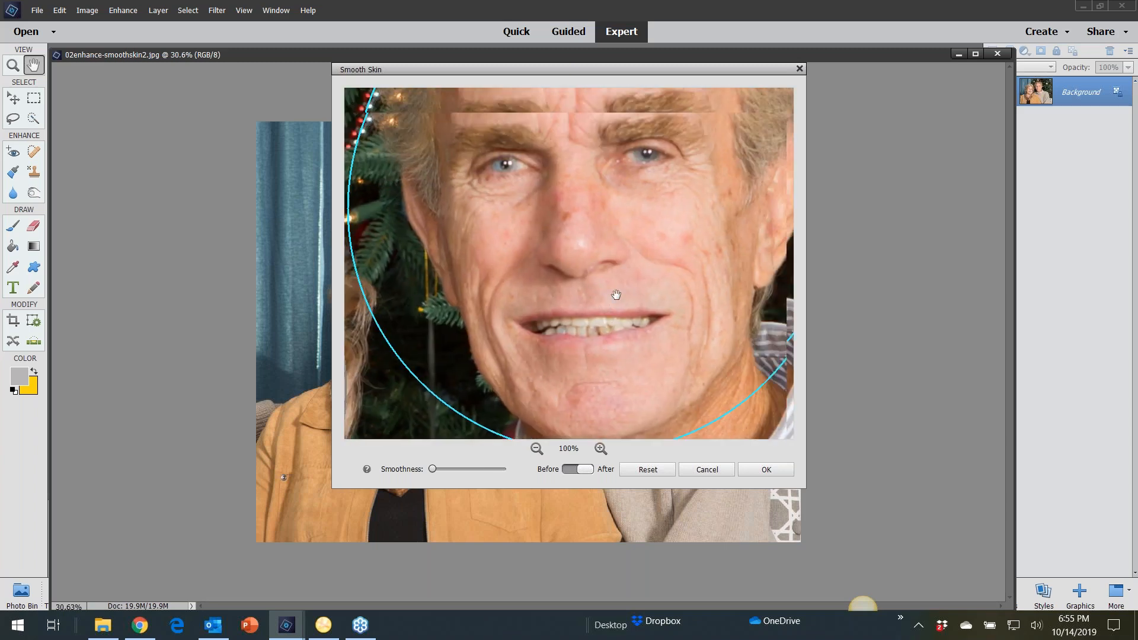
{"action": "left_click", "coordinate": [480, 469]}
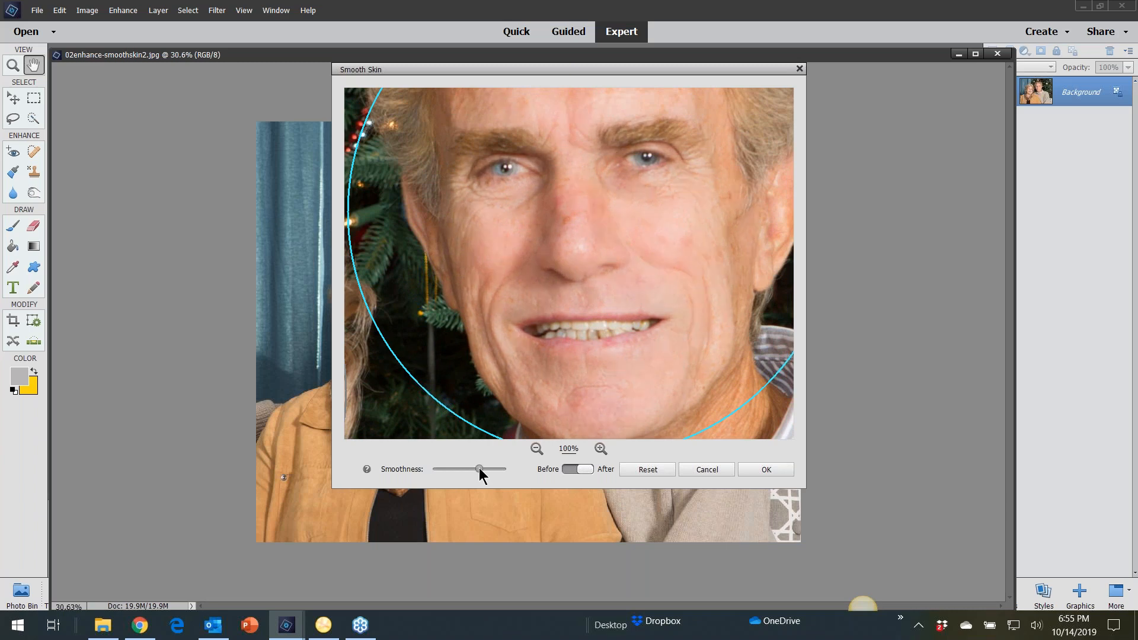
{"action": "left_click_drag", "start_coordinate": [479, 469], "coordinate": [484, 469]}
Step: Compare the man's face before and after smoothing, and apply Smooth Skin to the couple's photo
{"action": "left_click", "coordinate": [589, 471]}
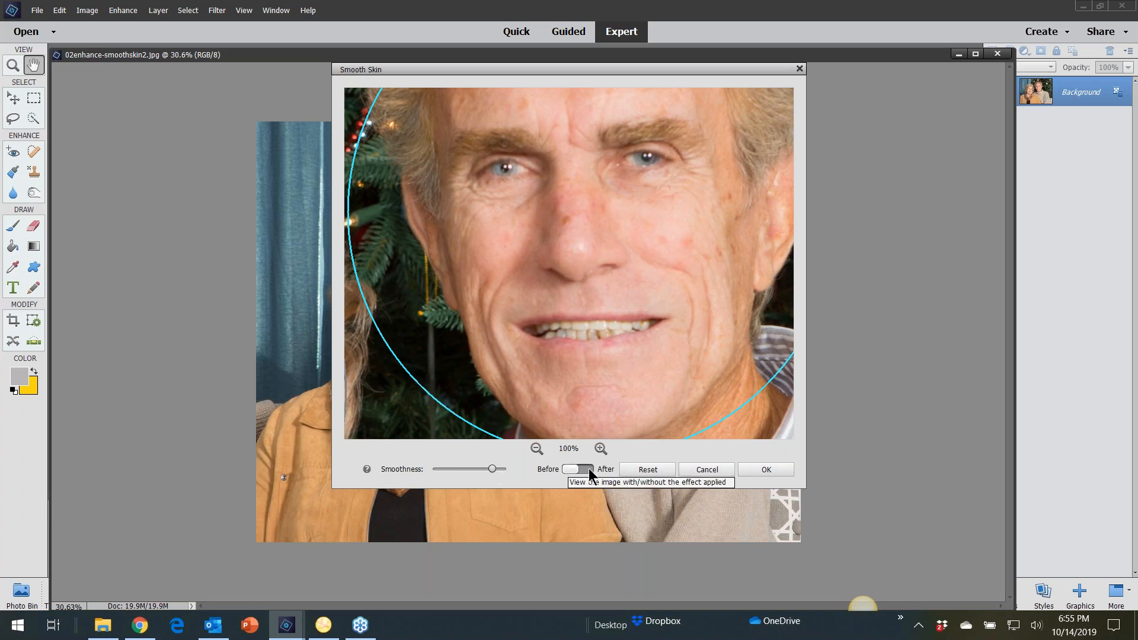
{"action": "left_click", "coordinate": [589, 468]}
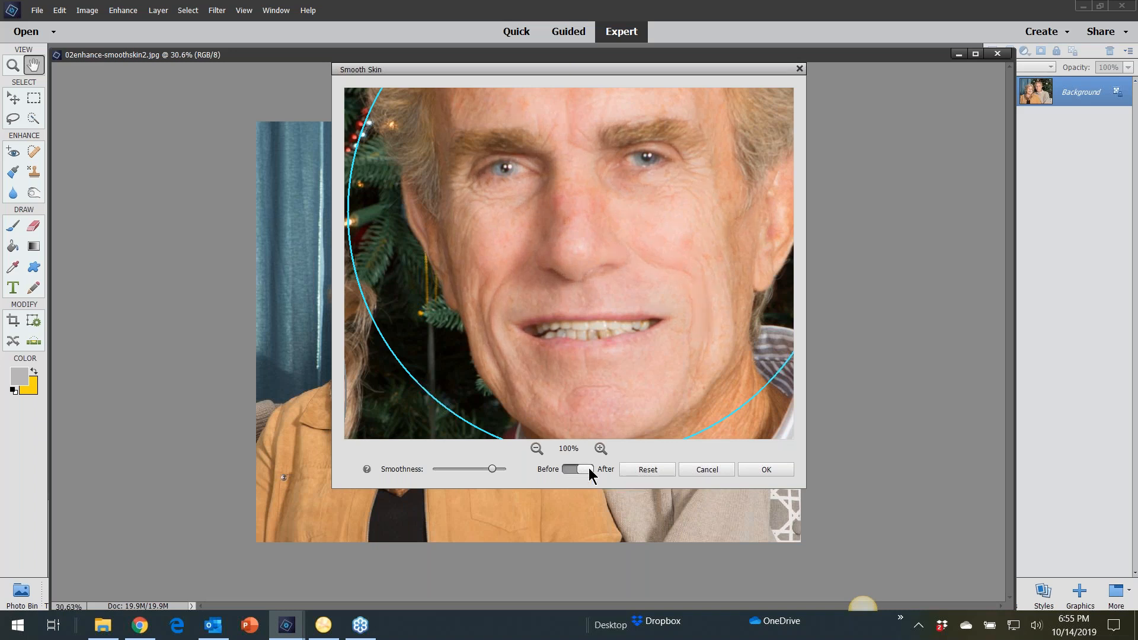
{"action": "left_click", "coordinate": [575, 470]}
{"action": "left_click", "coordinate": [589, 470]}
{"action": "left_click", "coordinate": [766, 470]}
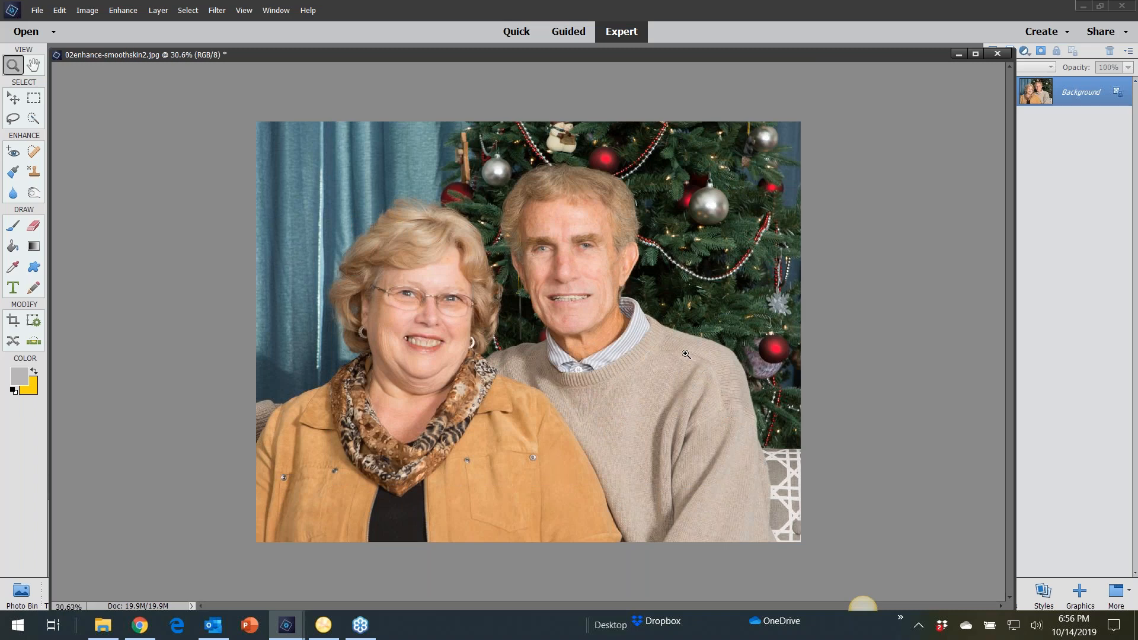
Step: Examine the smoothed skin on both faces of the couple's photo at a larger magnification
{"action": "scroll", "coordinate": [562, 315], "scroll_direction": "up", "scroll_amount": 5}
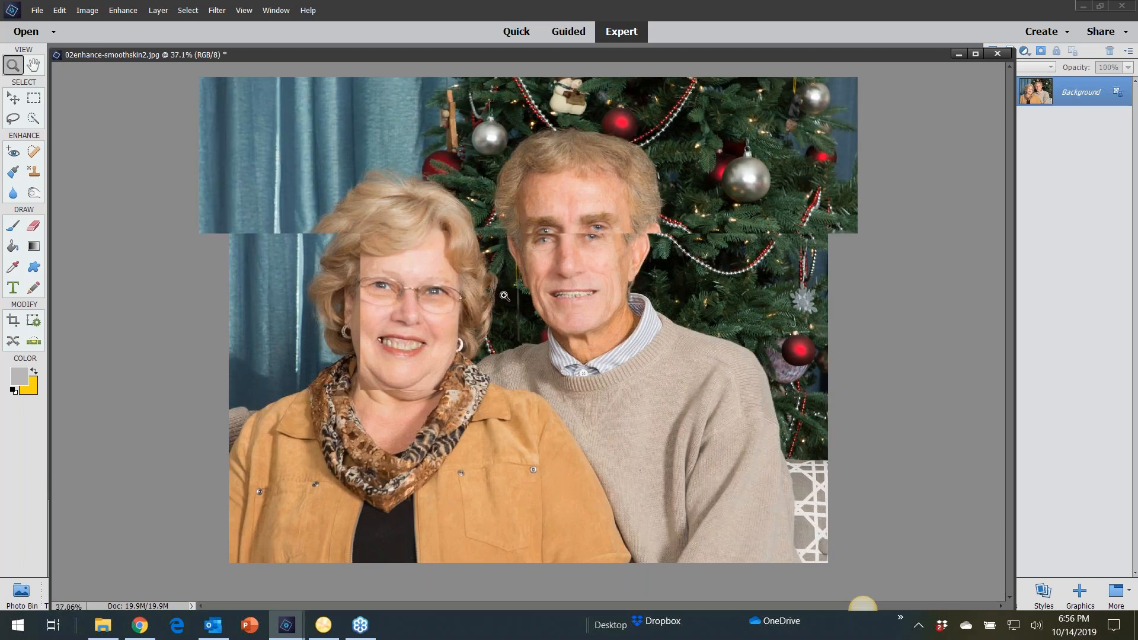
{"action": "scroll", "coordinate": [481, 284], "scroll_direction": "up", "scroll_amount": 3}
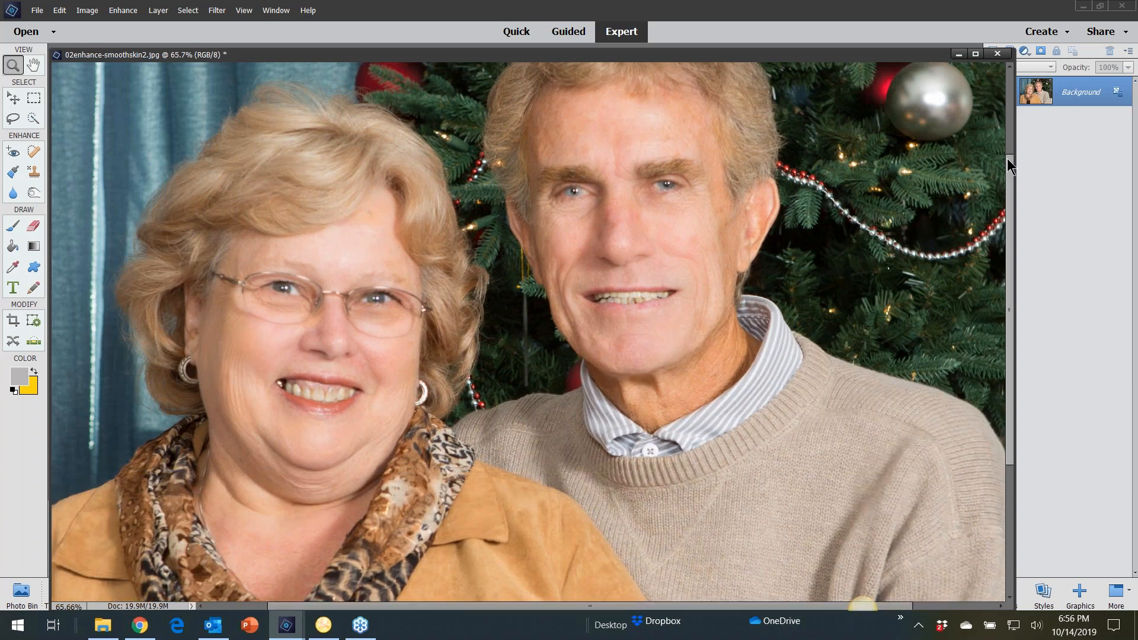
{"action": "left_click_drag", "start_coordinate": [1011, 156], "coordinate": [1012, 137]}
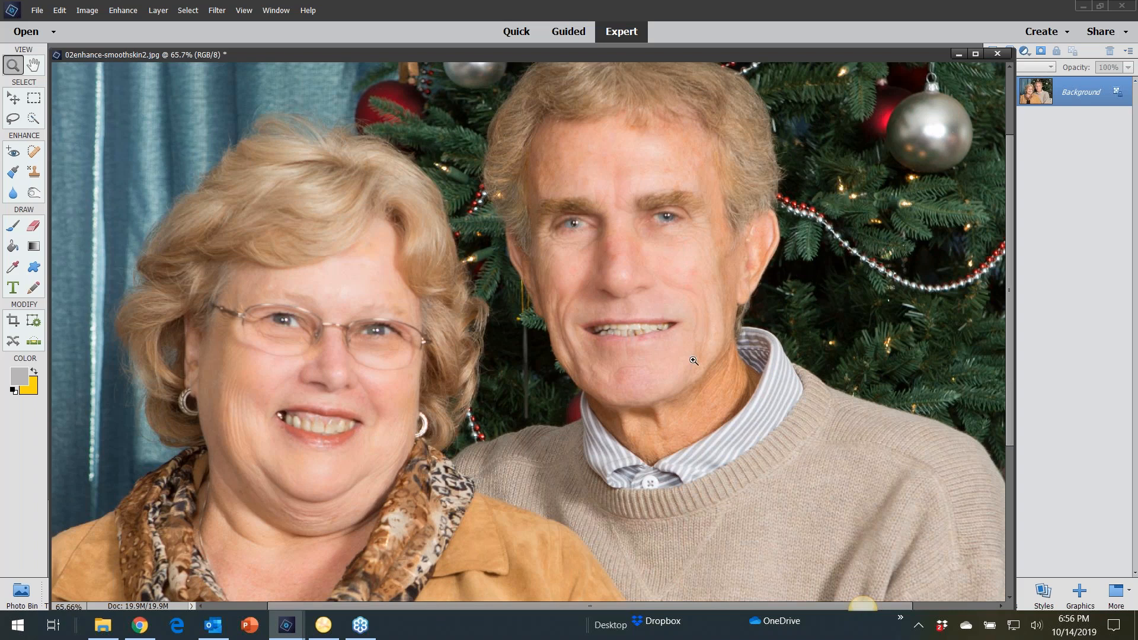
{"action": "left_click_drag", "start_coordinate": [684, 320], "coordinate": [515, 373]}
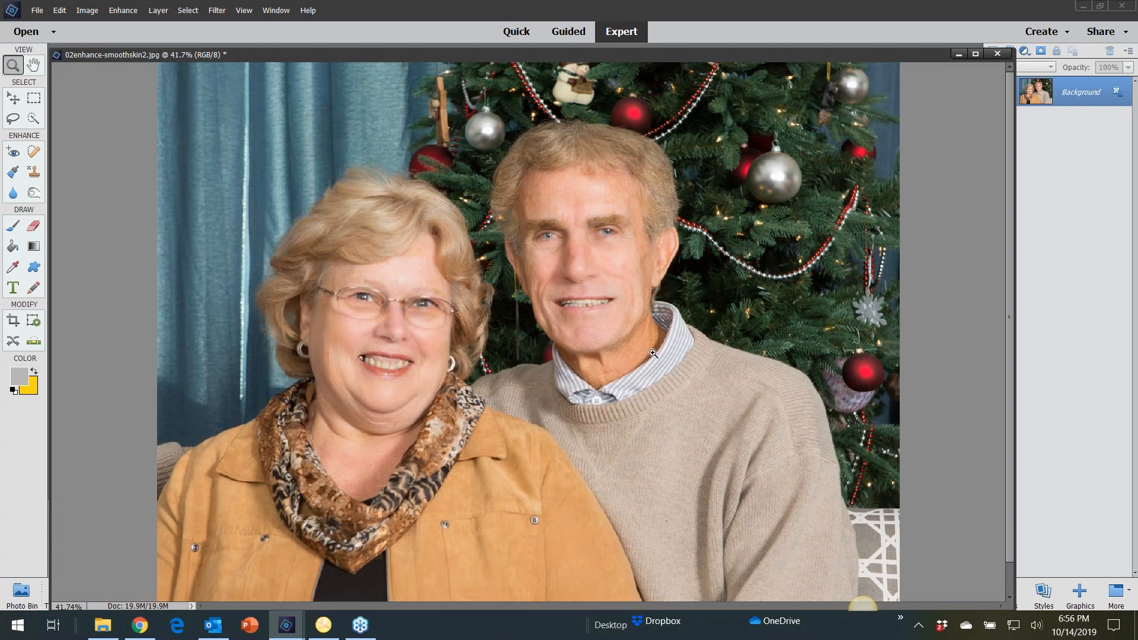
{"action": "scroll", "coordinate": [646, 350], "scroll_direction": "down", "scroll_amount": 1}
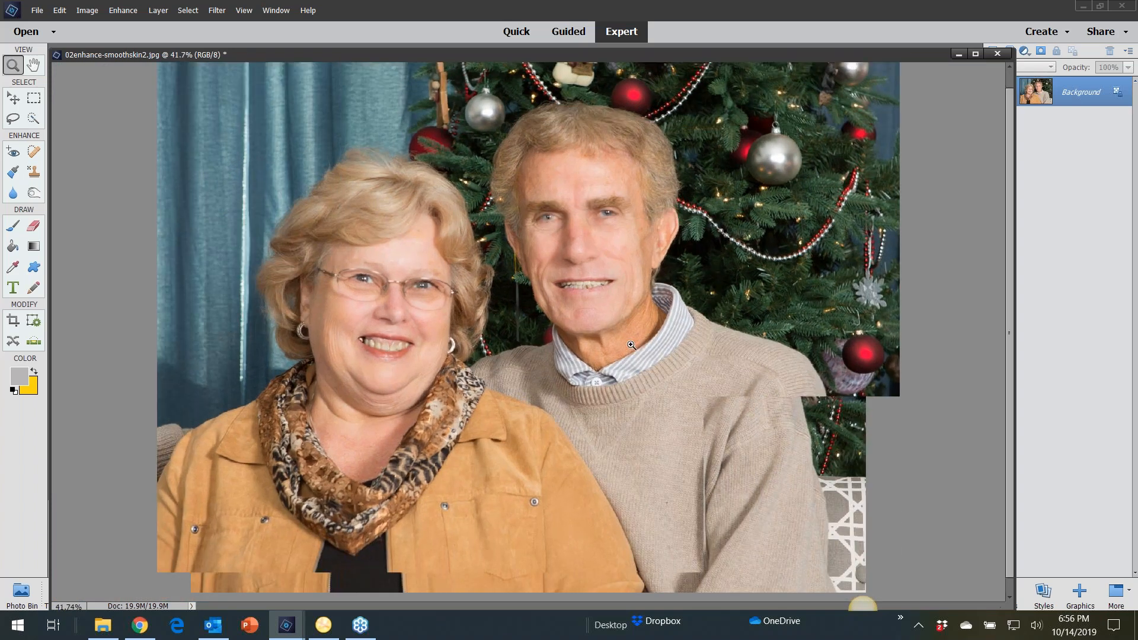
Step: Close the couple's photo without saving its changes
{"action": "scroll", "coordinate": [474, 338], "scroll_direction": "down", "scroll_amount": 1}
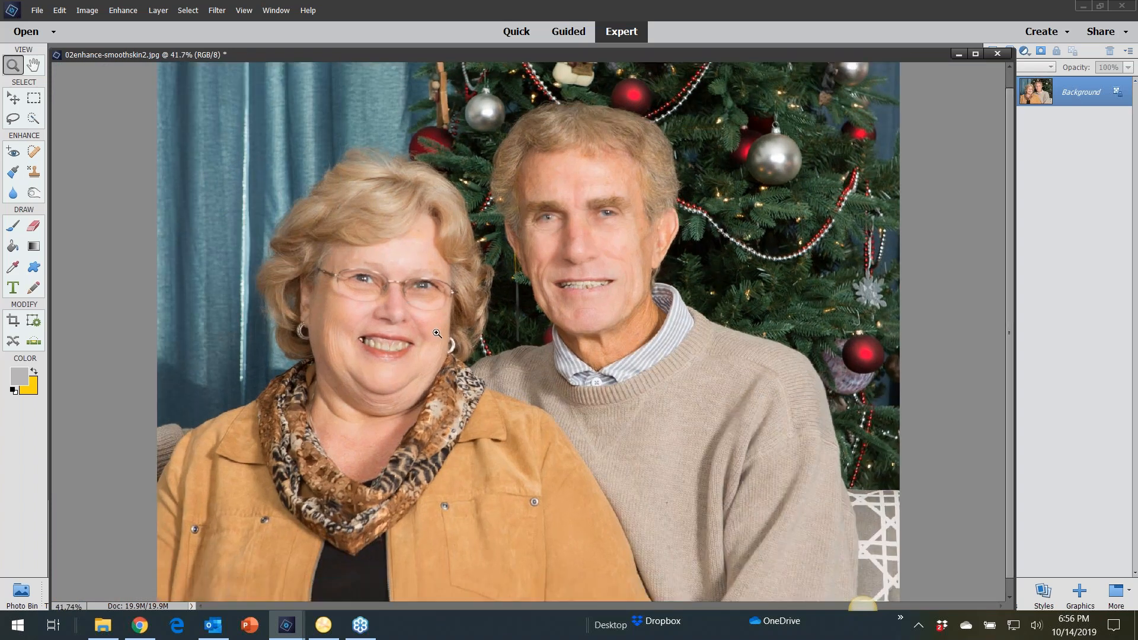
{"action": "left_click", "coordinate": [998, 53]}
{"action": "left_click", "coordinate": [579, 245]}
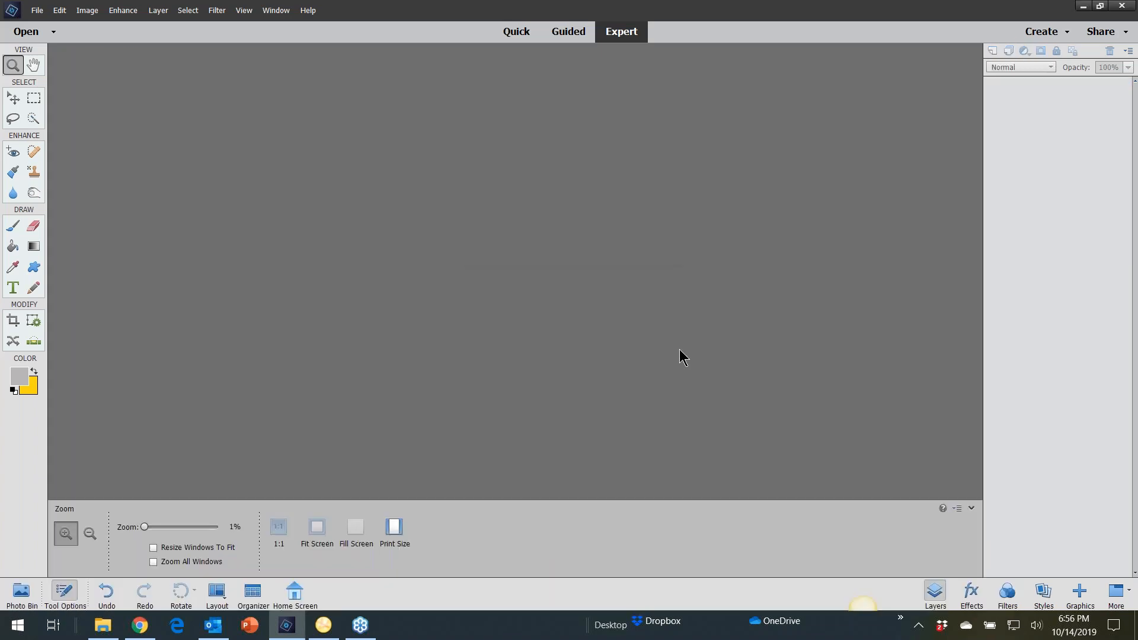
Step: Open the photo 03select-subject1 from the expert-features folder and enlarge its floating window
{"action": "left_click", "coordinate": [37, 10]}
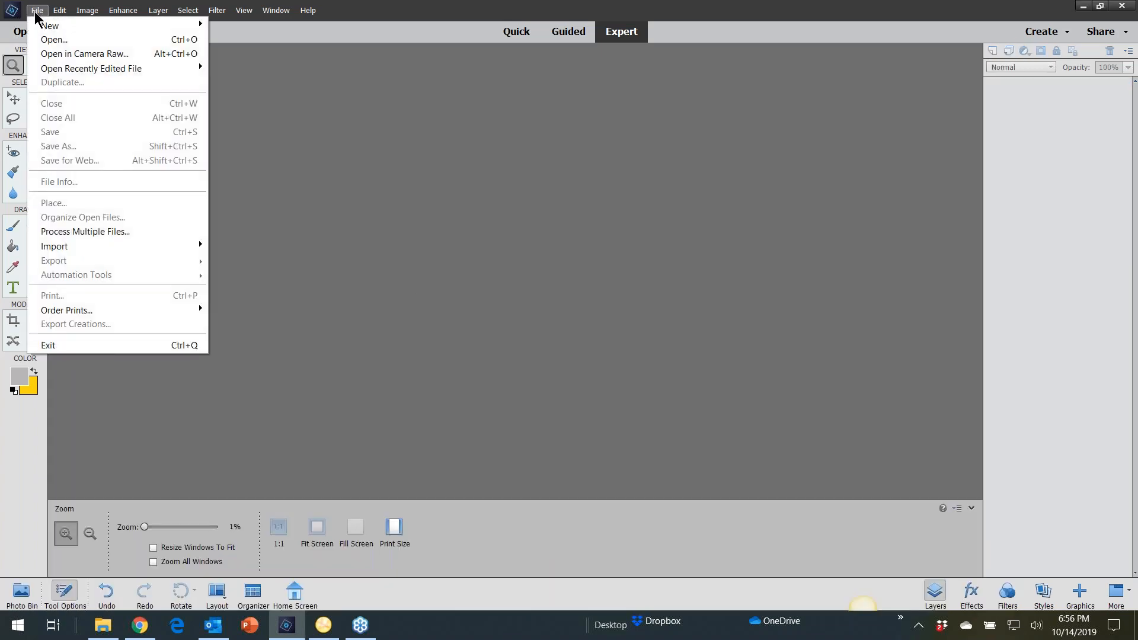
{"action": "left_click", "coordinate": [43, 44]}
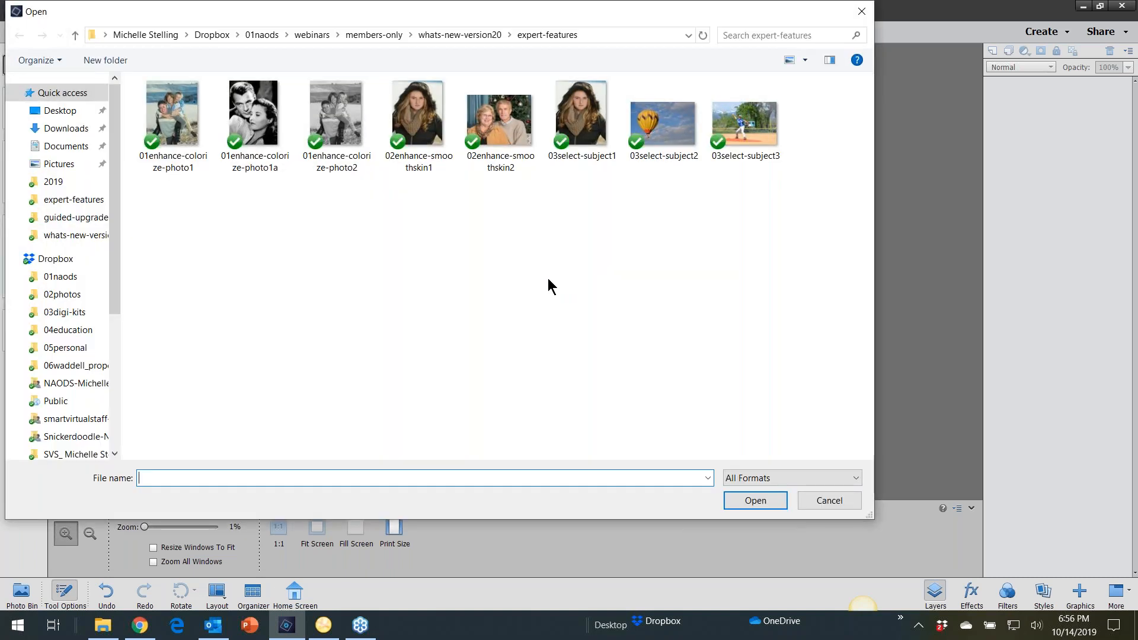
{"action": "left_click", "coordinate": [581, 119]}
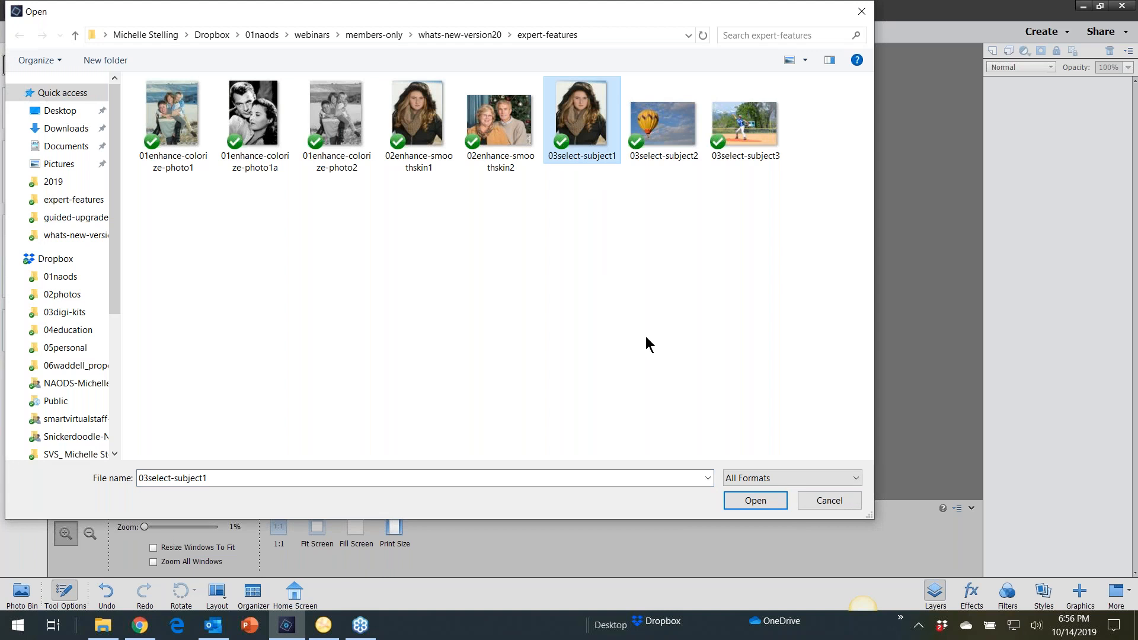
{"action": "left_click", "coordinate": [755, 501]}
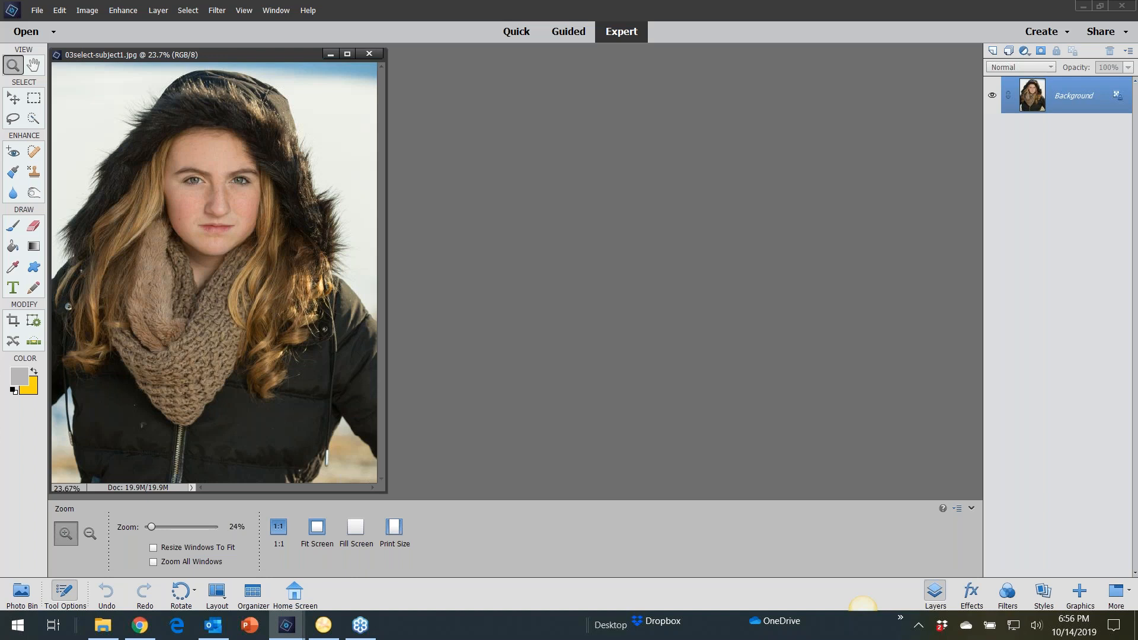
{"action": "left_click_drag", "start_coordinate": [410, 495], "coordinate": [663, 551]}
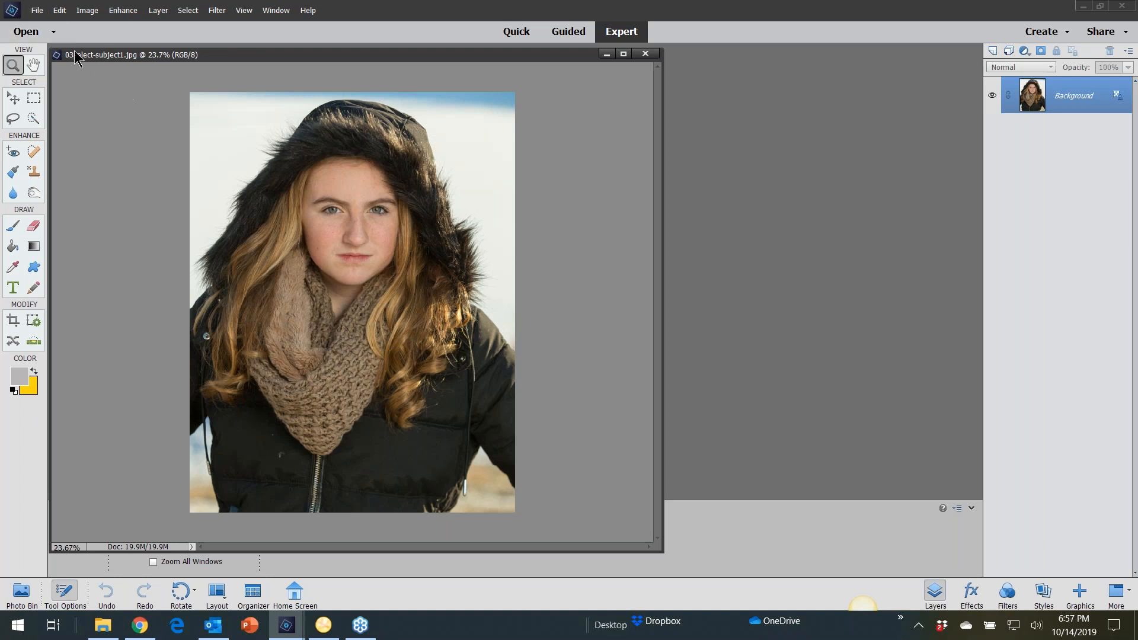
Step: Check the portrait's document dimensions and resolution in Image Size without changing them
{"action": "left_click", "coordinate": [91, 13]}
{"action": "mouse_move", "coordinate": [148, 98]}
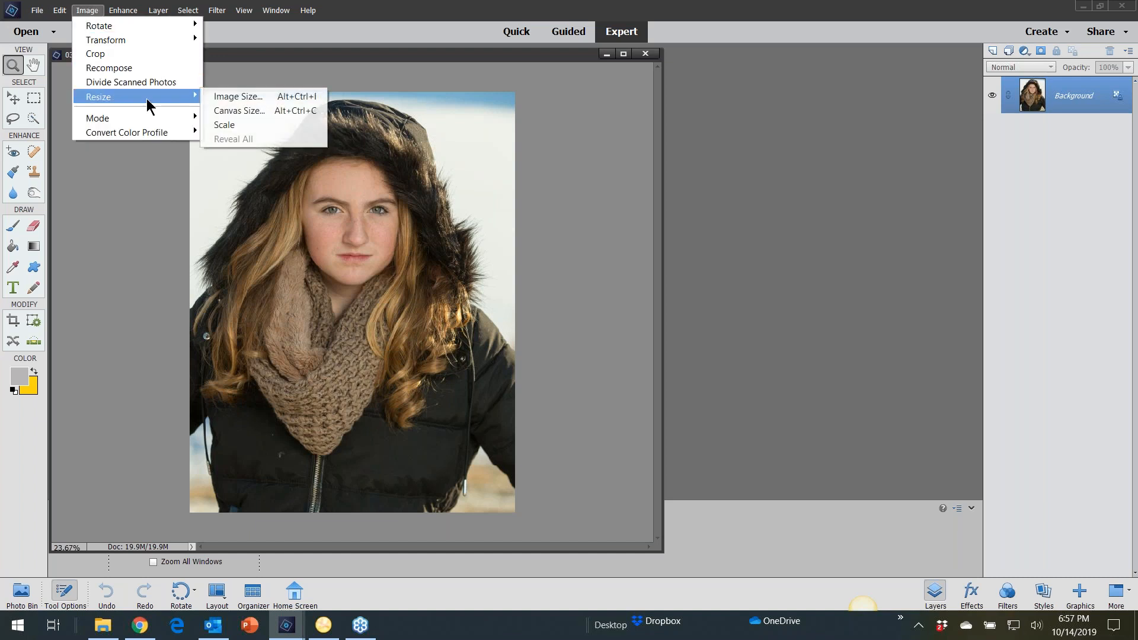
{"action": "left_click", "coordinate": [213, 97]}
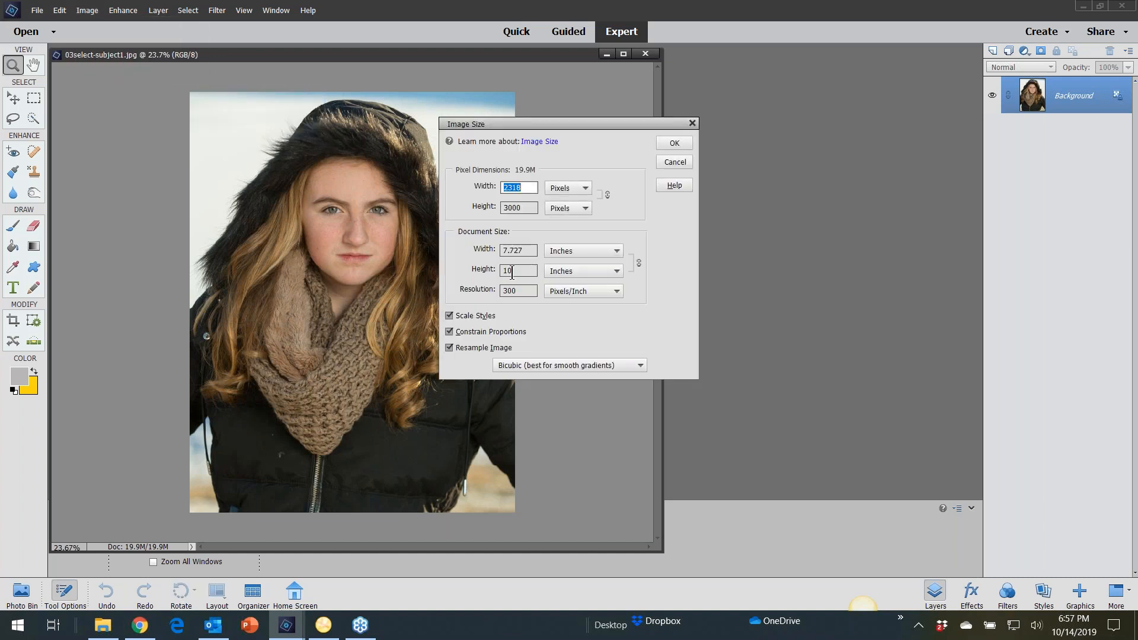
{"action": "left_click", "coordinate": [675, 163]}
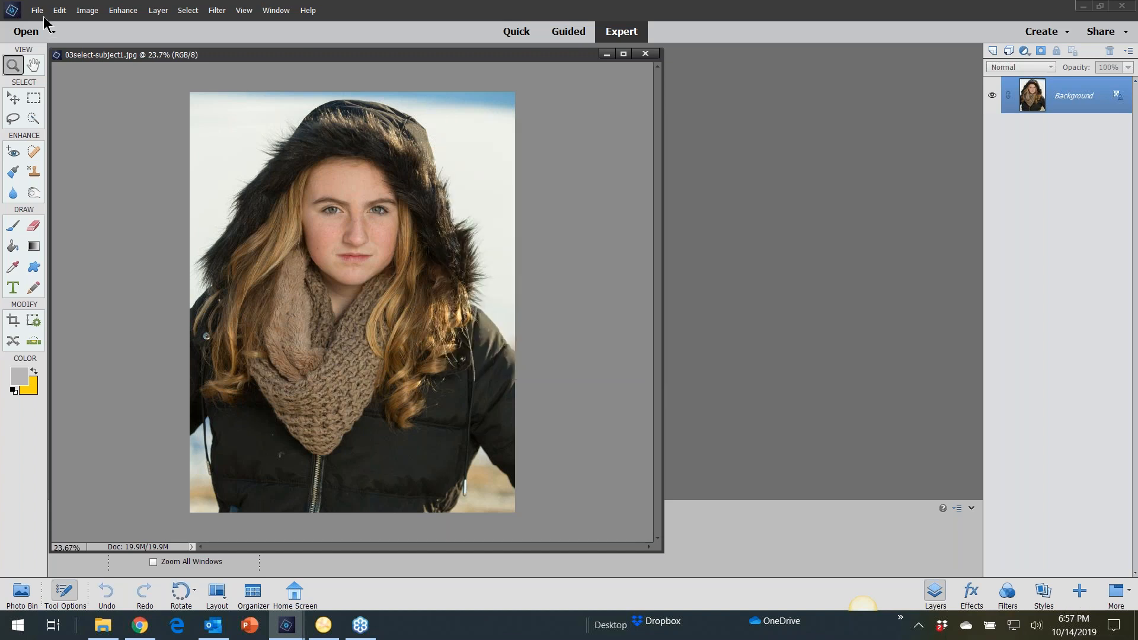
Step: Create a blank file 7 inches wide and 10 inches high at 300 pixels/inch, in RGB Color with a white background
{"action": "left_click", "coordinate": [37, 10]}
{"action": "mouse_move", "coordinate": [89, 26]}
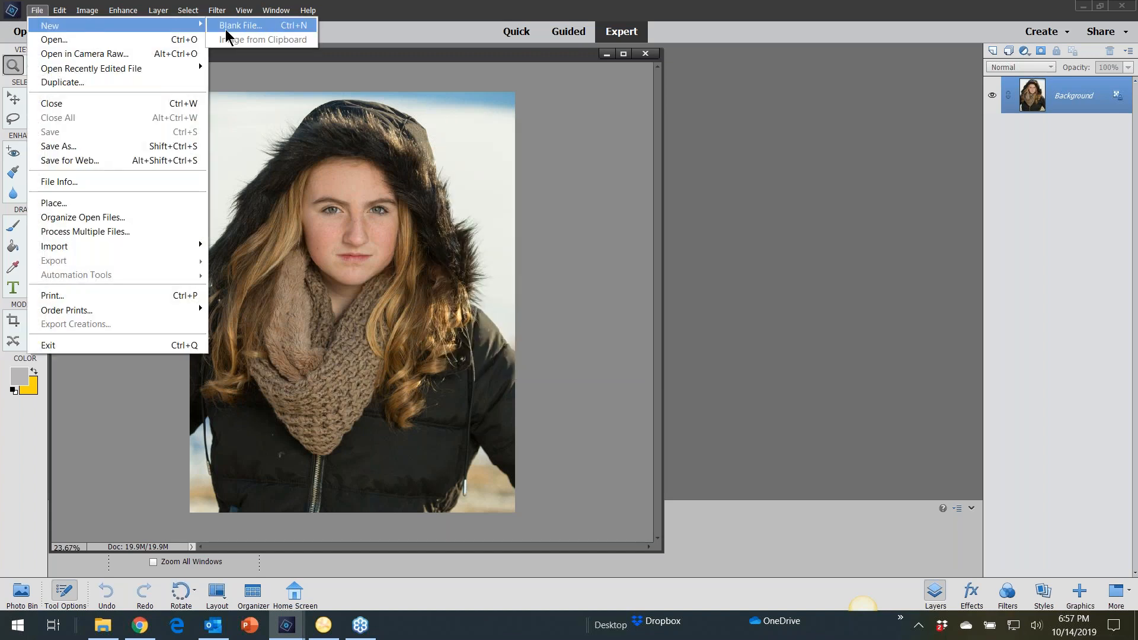
{"action": "left_click", "coordinate": [237, 25]}
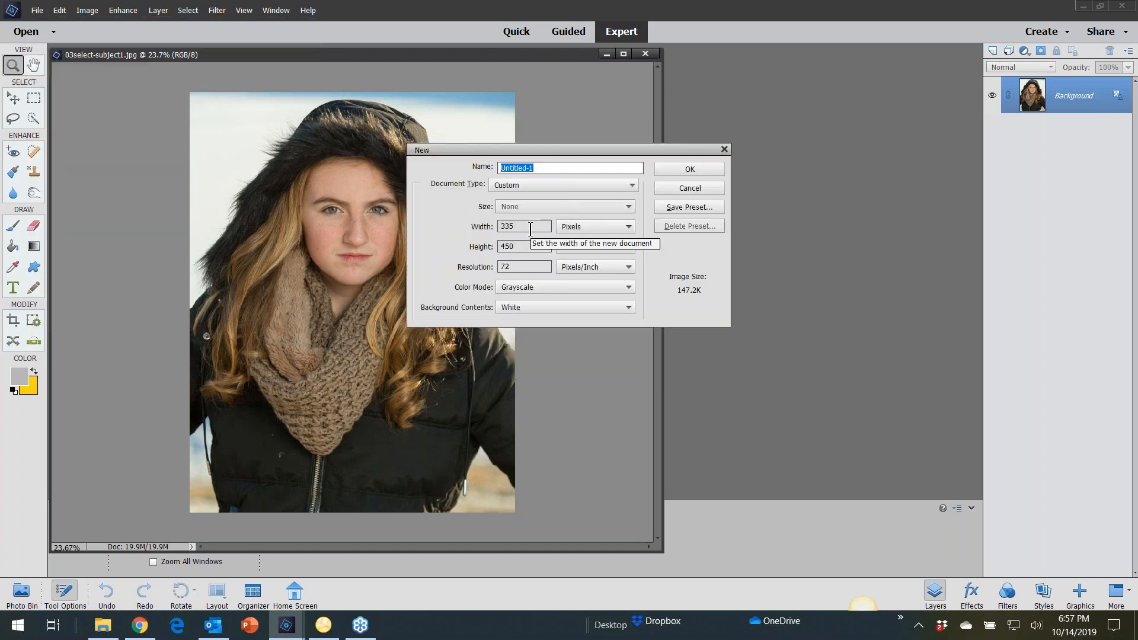
{"action": "left_click", "coordinate": [579, 226]}
{"action": "left_click", "coordinate": [582, 249]}
{"action": "left_click_drag", "start_coordinate": [536, 226], "coordinate": [476, 271]}
{"action": "type", "text": "7"}
{"action": "type", "text": "10"}
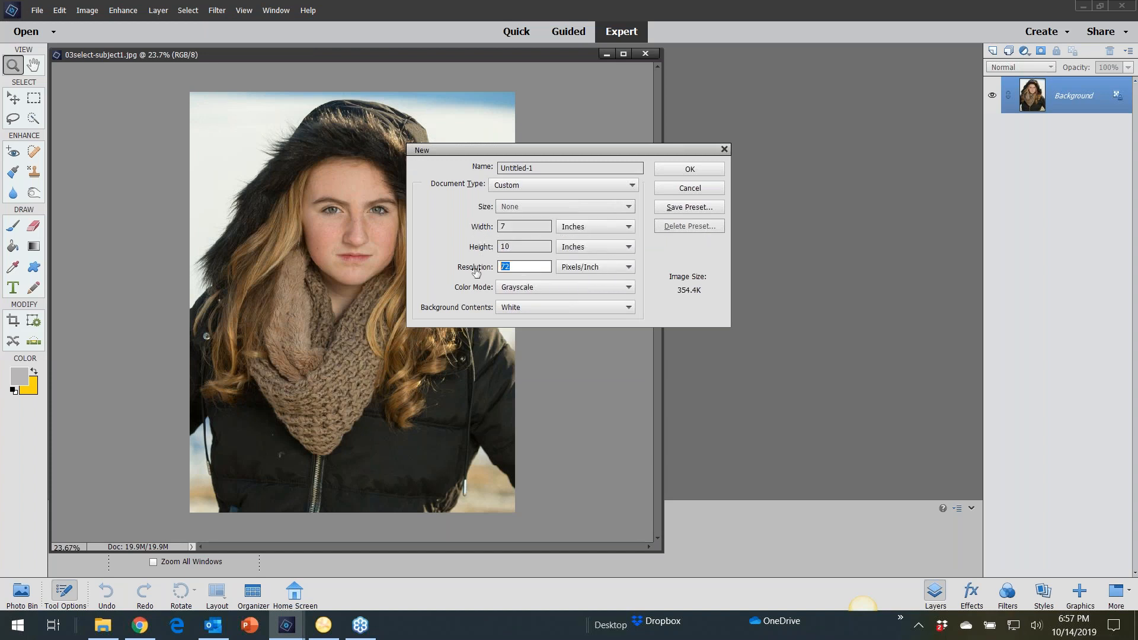
{"action": "type", "text": "300"}
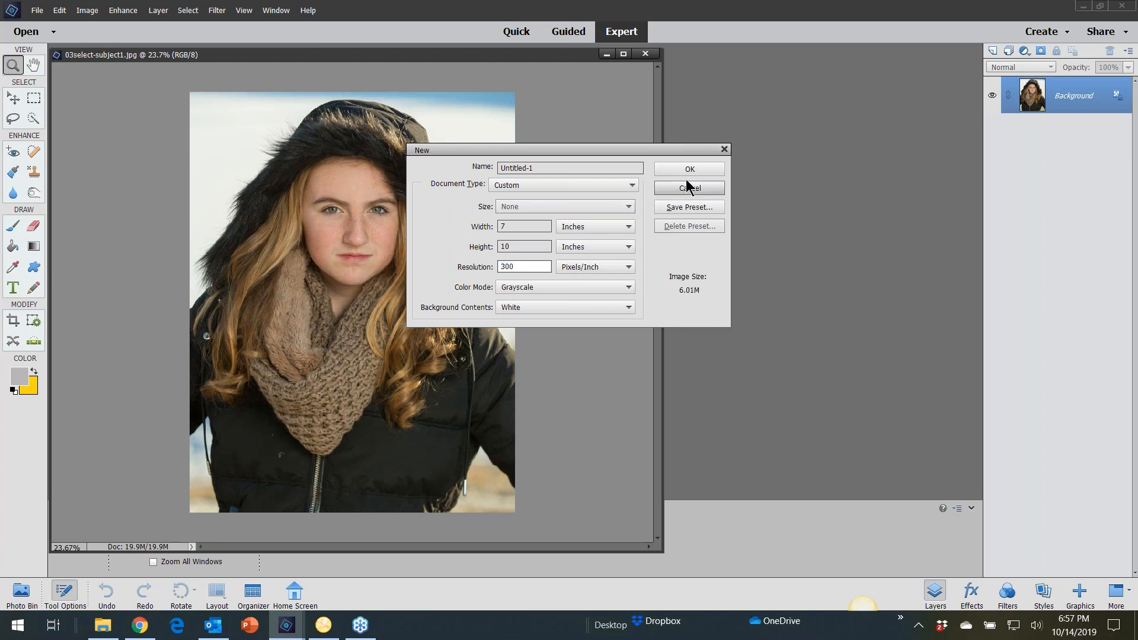
{"action": "left_click", "coordinate": [574, 287]}
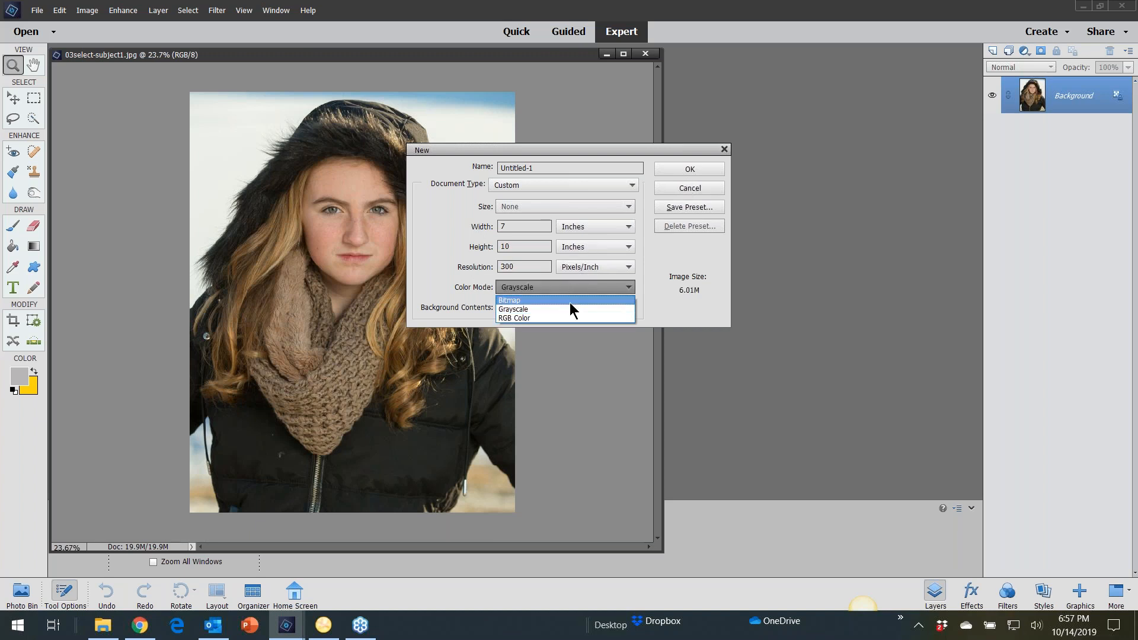
{"action": "left_click", "coordinate": [568, 317]}
{"action": "left_click", "coordinate": [691, 169]}
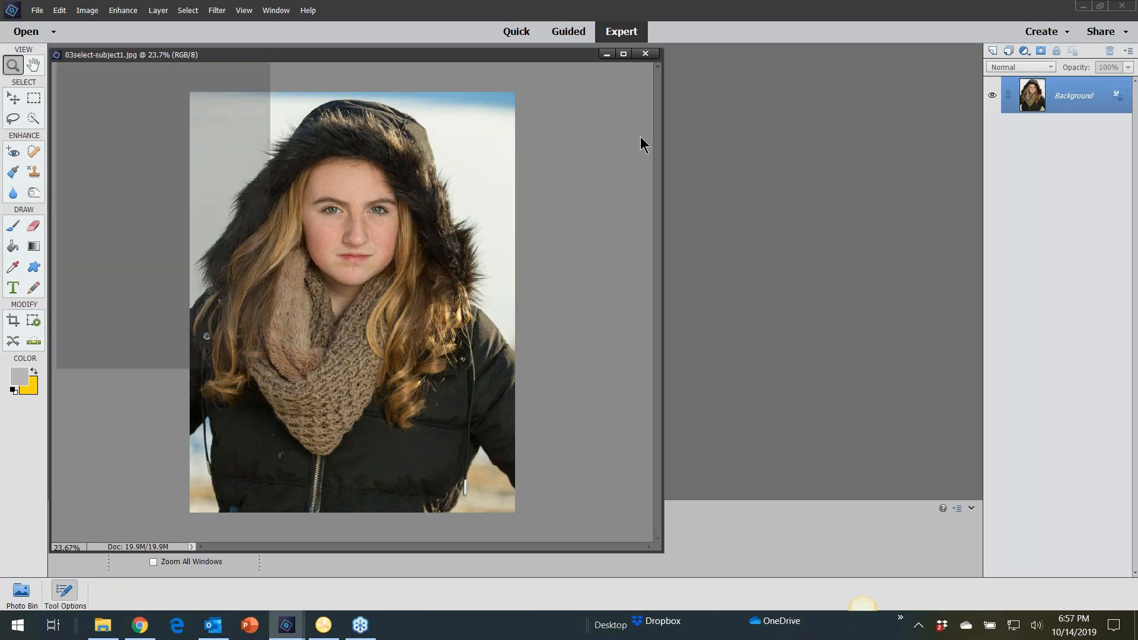
Step: Place the blank document beside the portrait, enlarge its window and fit the page to it
{"action": "left_click_drag", "start_coordinate": [176, 65], "coordinate": [779, 79]}
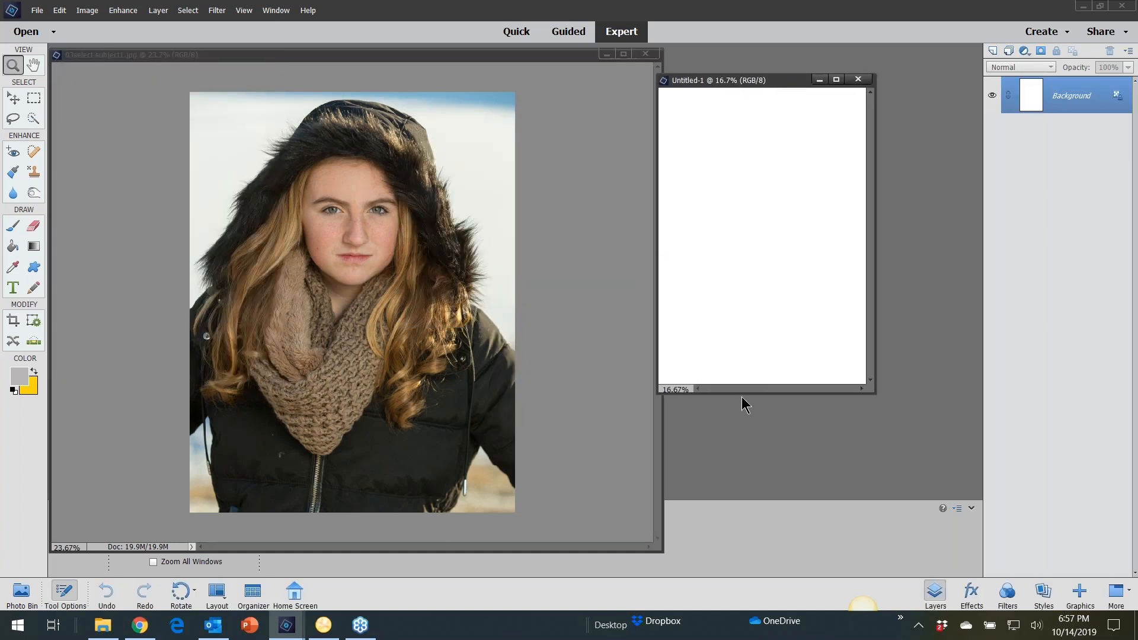
{"action": "left_click_drag", "start_coordinate": [741, 397], "coordinate": [737, 509]}
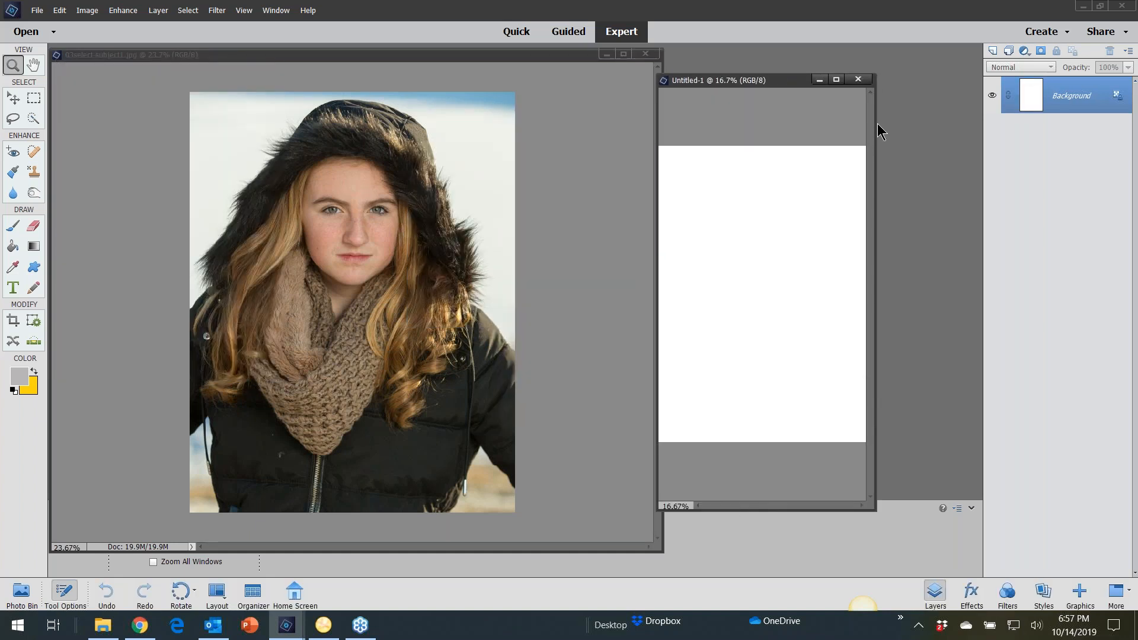
{"action": "left_click_drag", "start_coordinate": [878, 125], "coordinate": [1017, 128]}
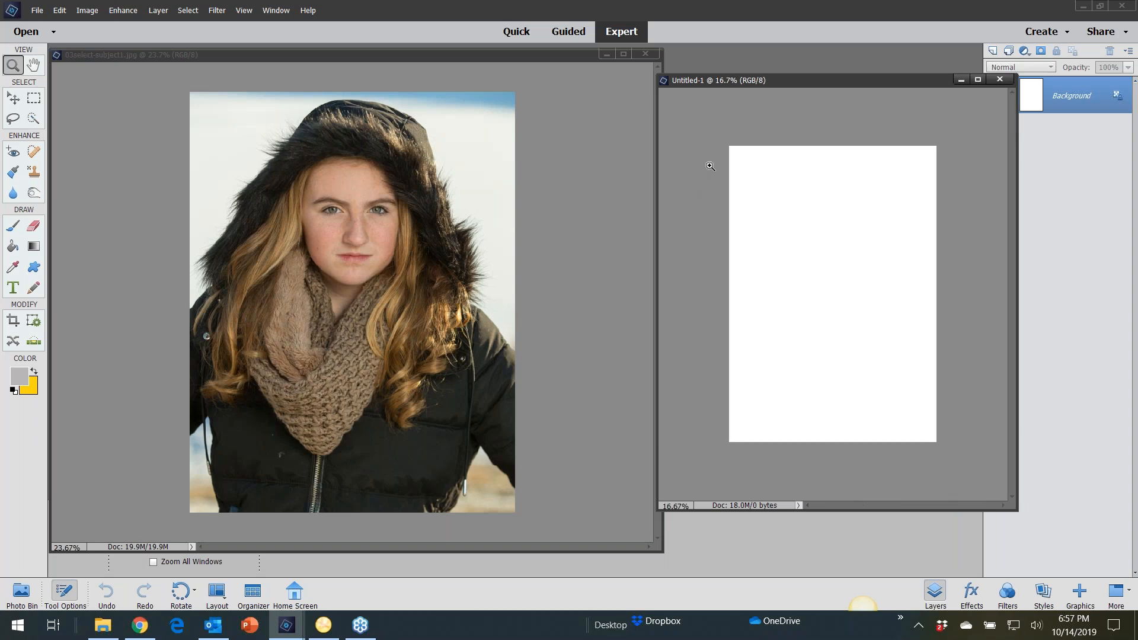
{"action": "key", "text": "ctrl+0"}
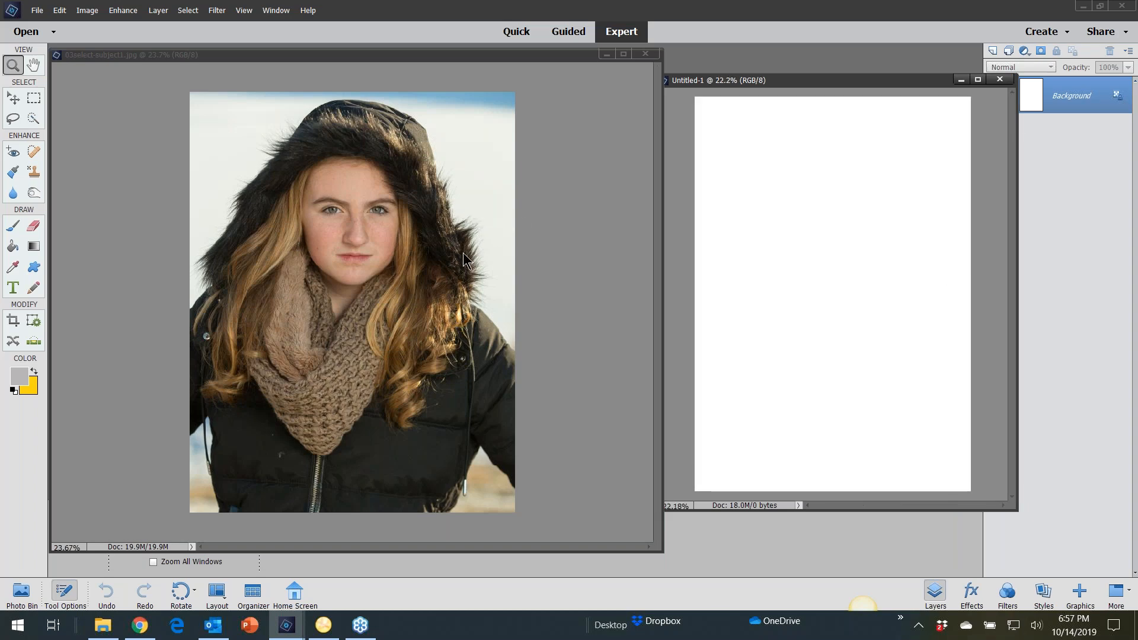
Step: Select the girl in the 03select-subject1 portrait with the automatic Subject selection
{"action": "left_click", "coordinate": [473, 251]}
{"action": "left_click", "coordinate": [473, 252]}
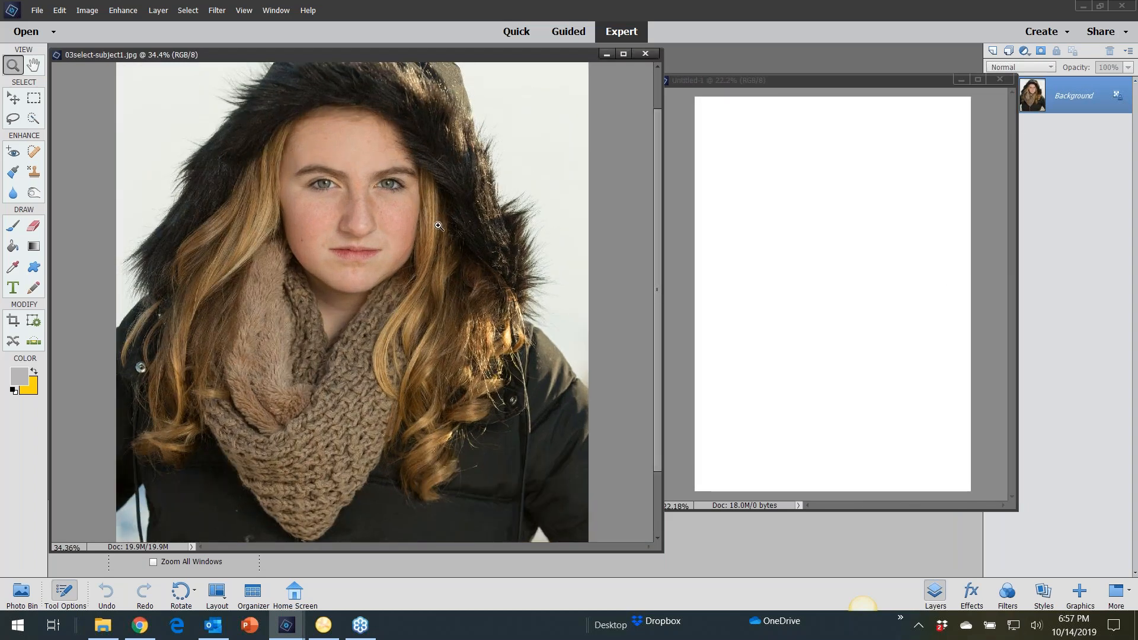
{"action": "left_click_drag", "start_coordinate": [376, 186], "coordinate": [379, 278]}
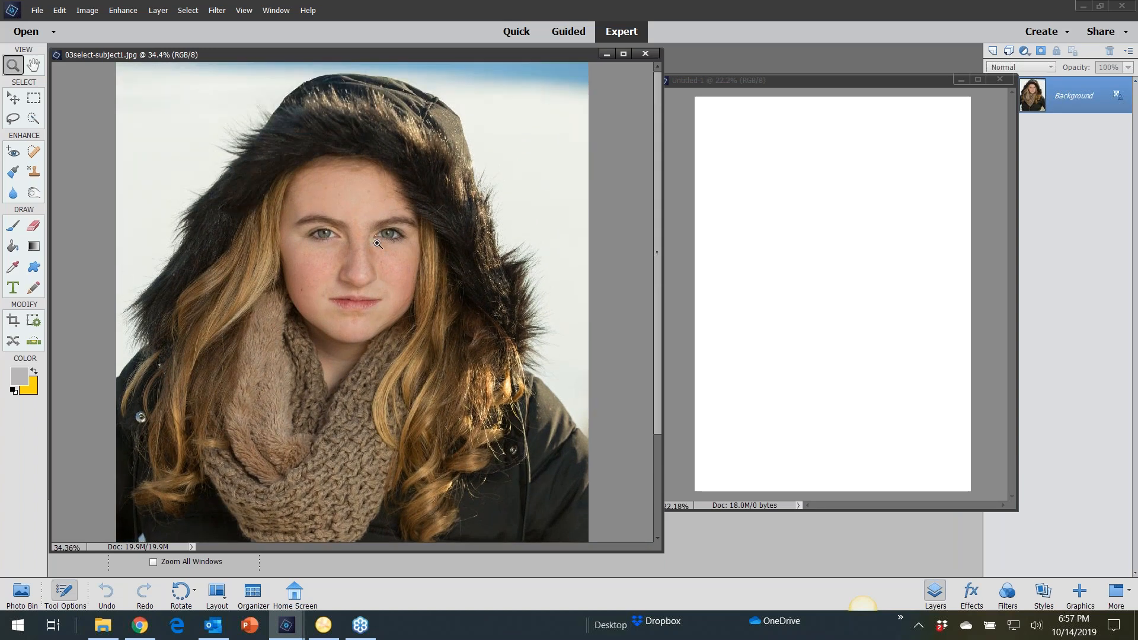
{"action": "left_click", "coordinate": [188, 10]}
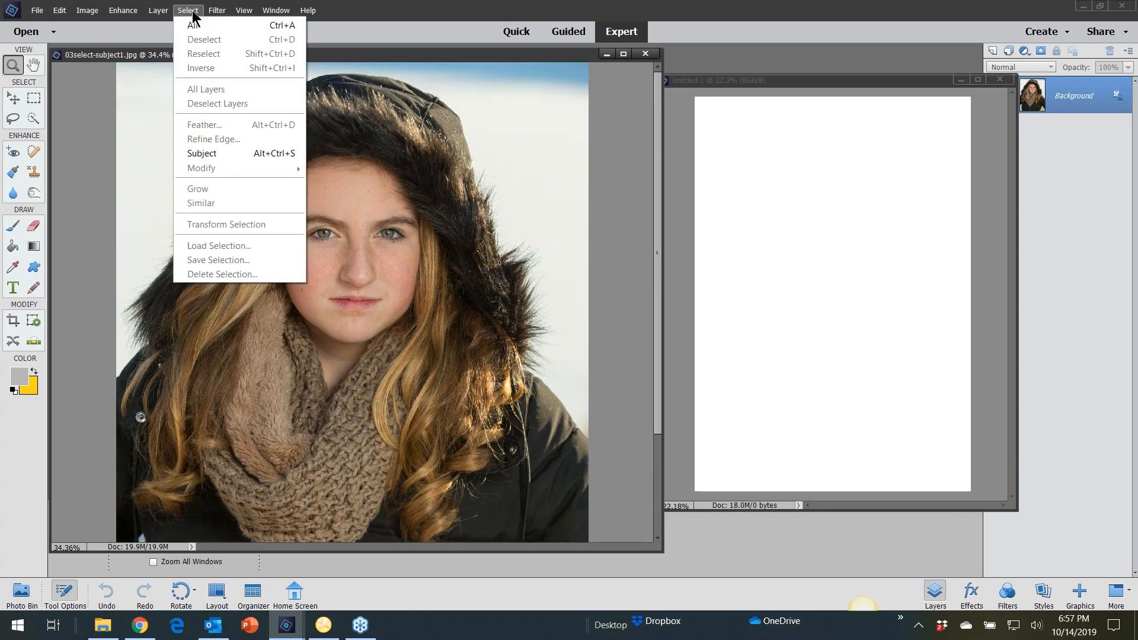
{"action": "left_click", "coordinate": [205, 149]}
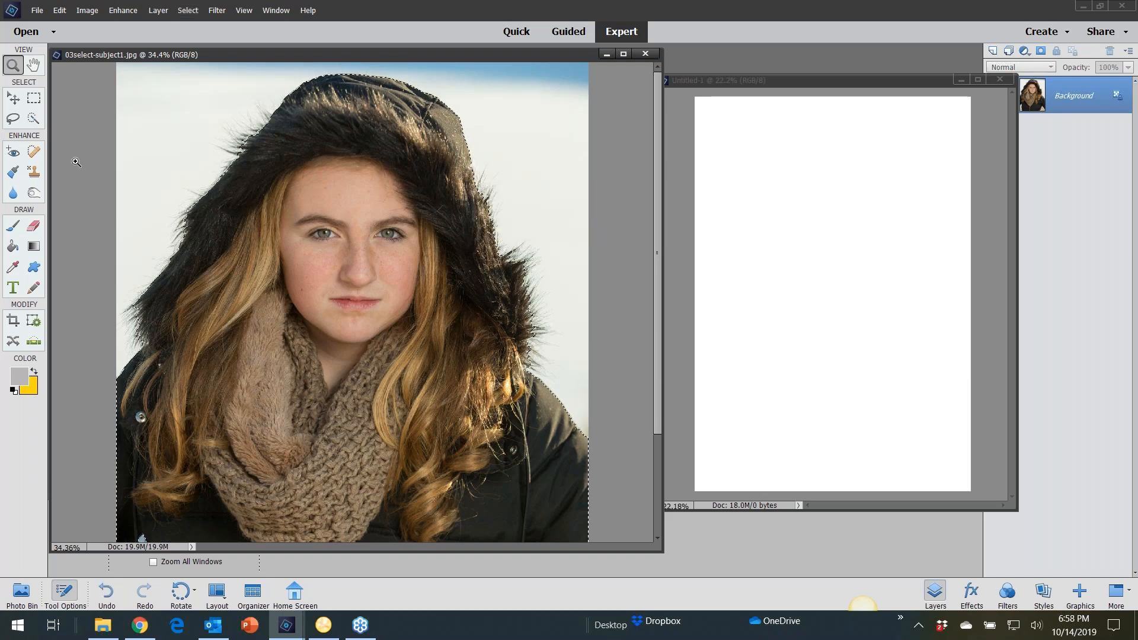
Step: Copy the selected girl into the blank document with the Move tool, inspect her fur hood's edge and center her on the page
{"action": "left_click", "coordinate": [12, 98]}
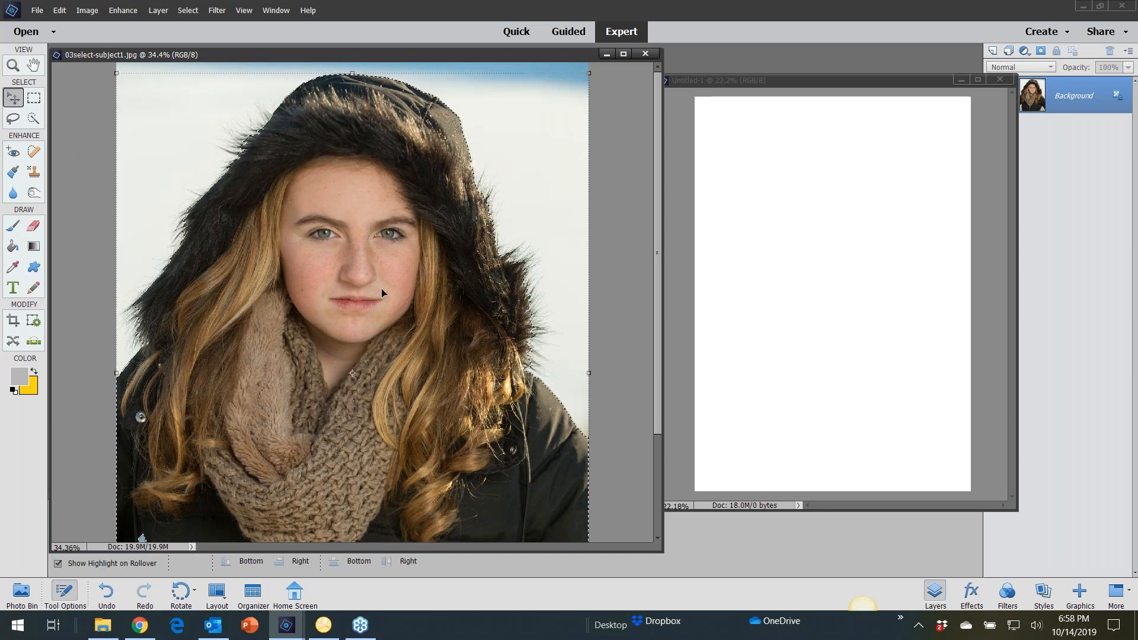
{"action": "left_click_drag", "start_coordinate": [391, 293], "coordinate": [731, 318]}
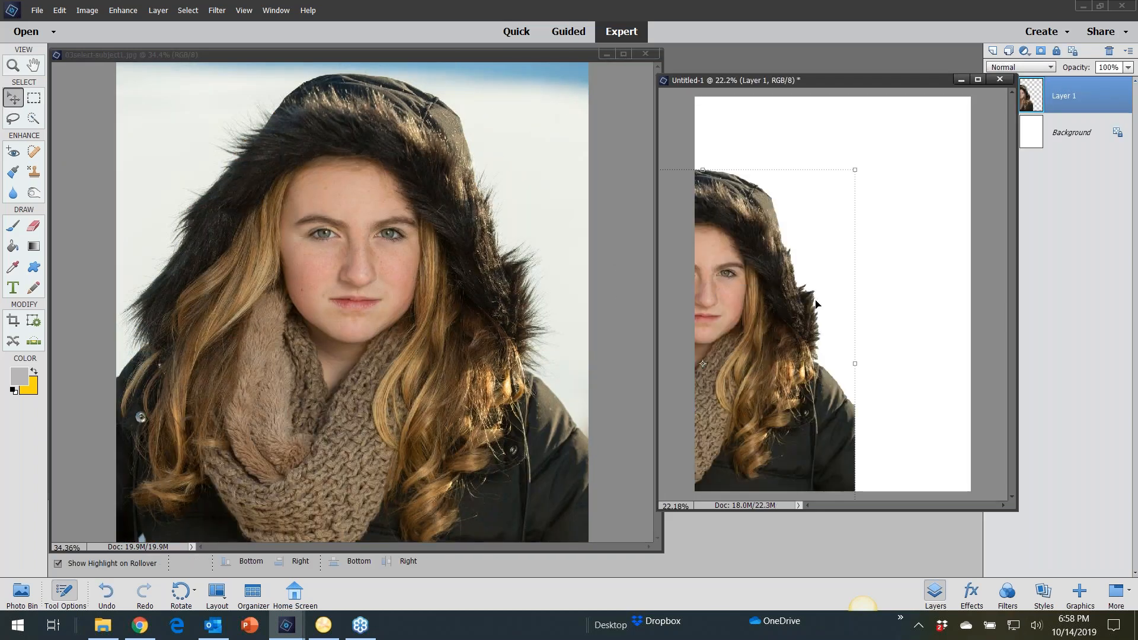
{"action": "scroll", "coordinate": [812, 302], "scroll_direction": "up", "scroll_amount": 3}
{"action": "scroll", "coordinate": [798, 287], "scroll_direction": "up", "scroll_amount": 5}
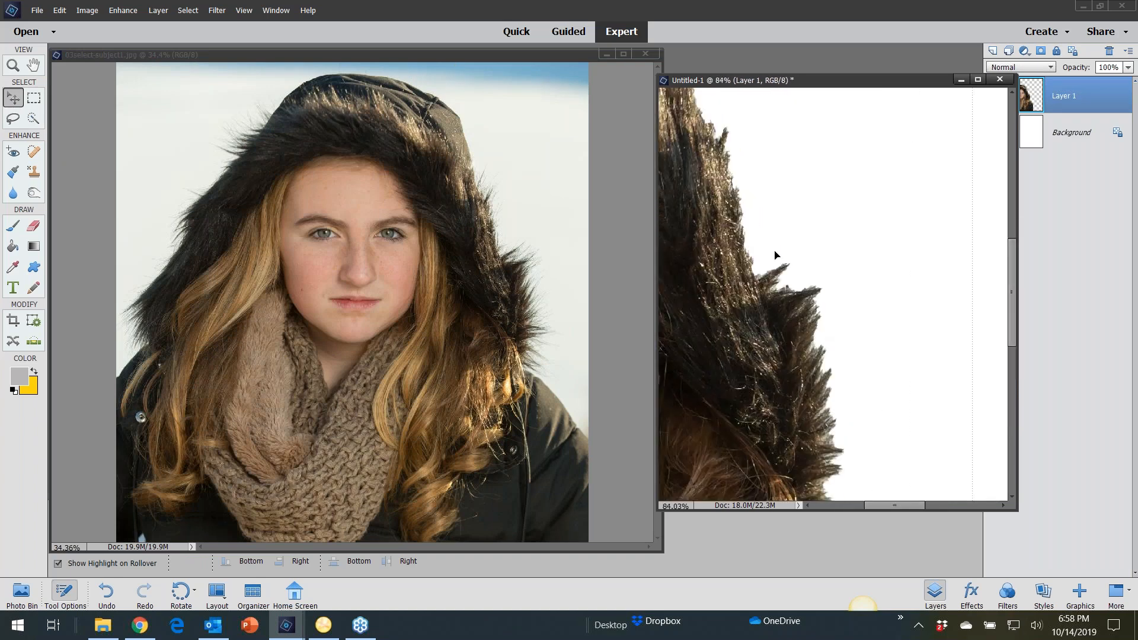
{"action": "scroll", "coordinate": [807, 281], "scroll_direction": "down", "scroll_amount": 8}
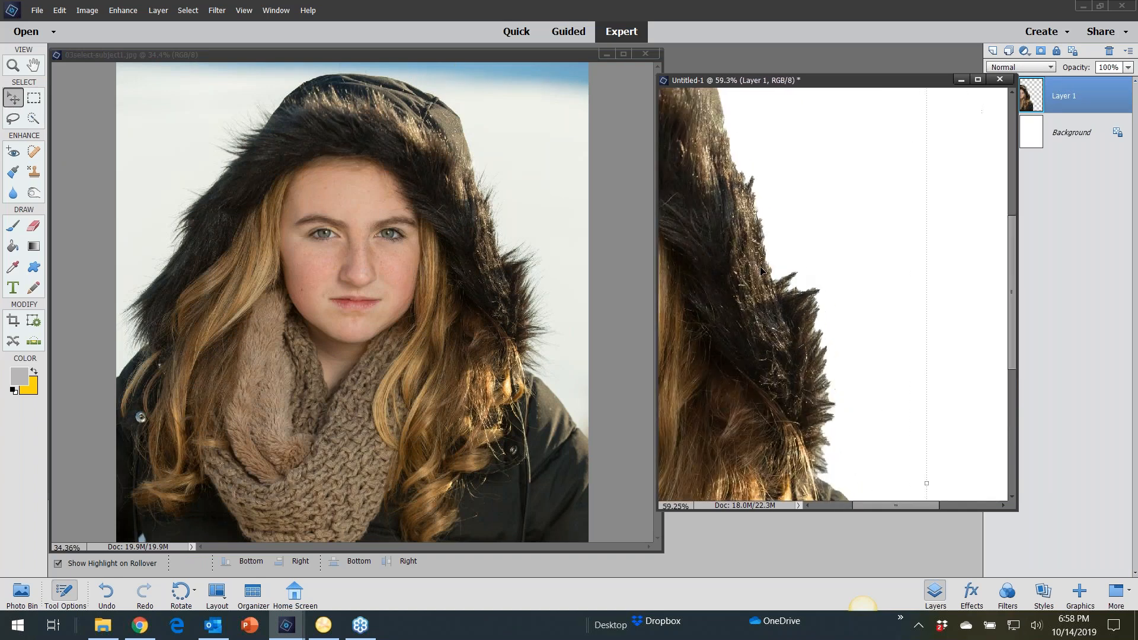
{"action": "scroll", "coordinate": [764, 270], "scroll_direction": "down", "scroll_amount": 1}
{"action": "left_click_drag", "start_coordinate": [750, 254], "coordinate": [816, 244]}
{"action": "left_click", "coordinate": [759, 172]}
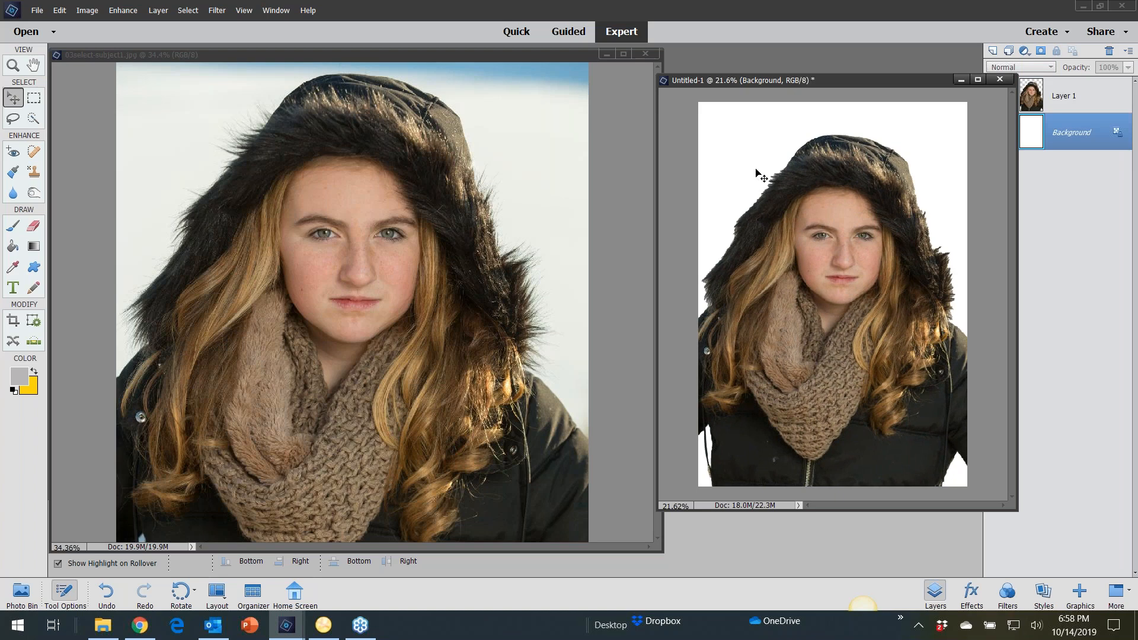
Step: Return to the original portrait and clear its selection
{"action": "left_click", "coordinate": [236, 187]}
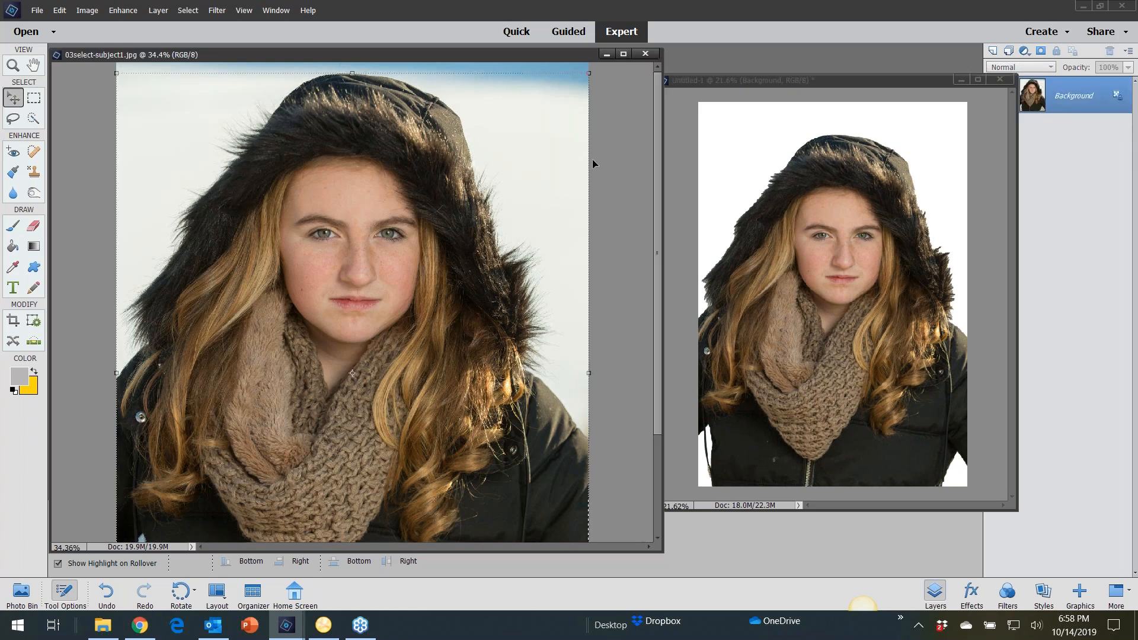
{"action": "left_click", "coordinate": [33, 96]}
{"action": "left_click", "coordinate": [222, 171]}
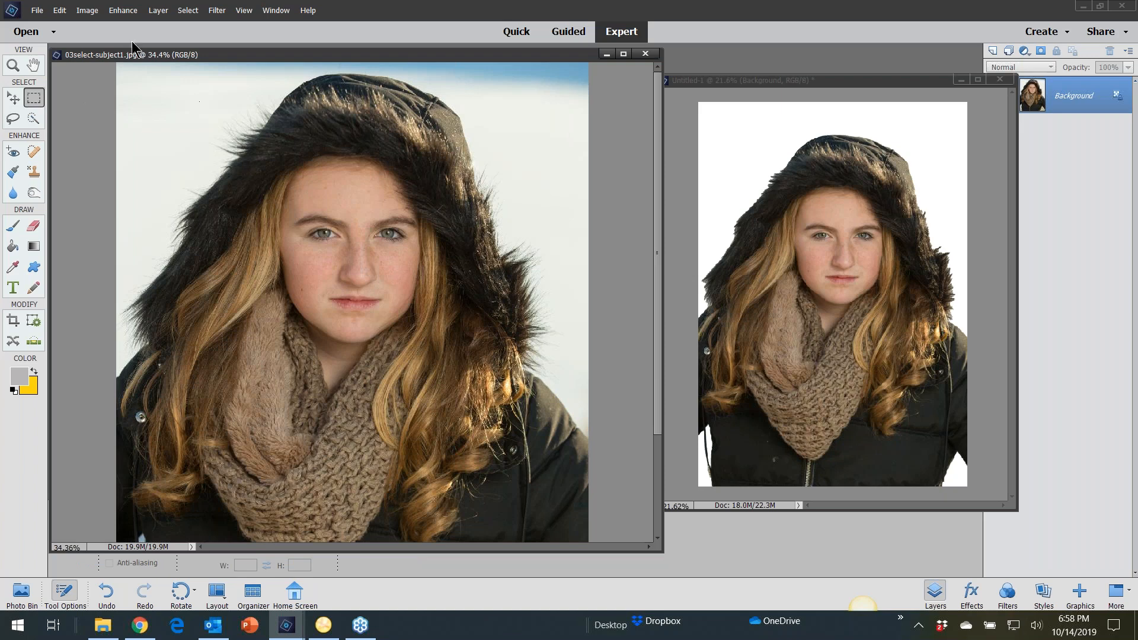
Step: Select the girl's hood, face, hair, scarf and jacket by brushing over them with the Quick Selection tool
{"action": "left_click", "coordinate": [33, 118]}
{"action": "mouse_move", "coordinate": [344, 183]}
{"action": "left_mouse_down"}
{"action": "mouse_move", "coordinate": [336, 221]}
{"action": "mouse_move", "coordinate": [356, 155]}
{"action": "mouse_move", "coordinate": [335, 121]}
{"action": "mouse_move", "coordinate": [261, 148]}
{"action": "mouse_move", "coordinate": [415, 148]}
{"action": "left_mouse_up"}
{"action": "mouse_move", "coordinate": [409, 350]}
{"action": "left_mouse_down"}
{"action": "mouse_move", "coordinate": [428, 384]}
{"action": "mouse_move", "coordinate": [504, 380]}
{"action": "mouse_move", "coordinate": [474, 475]}
{"action": "left_mouse_up"}
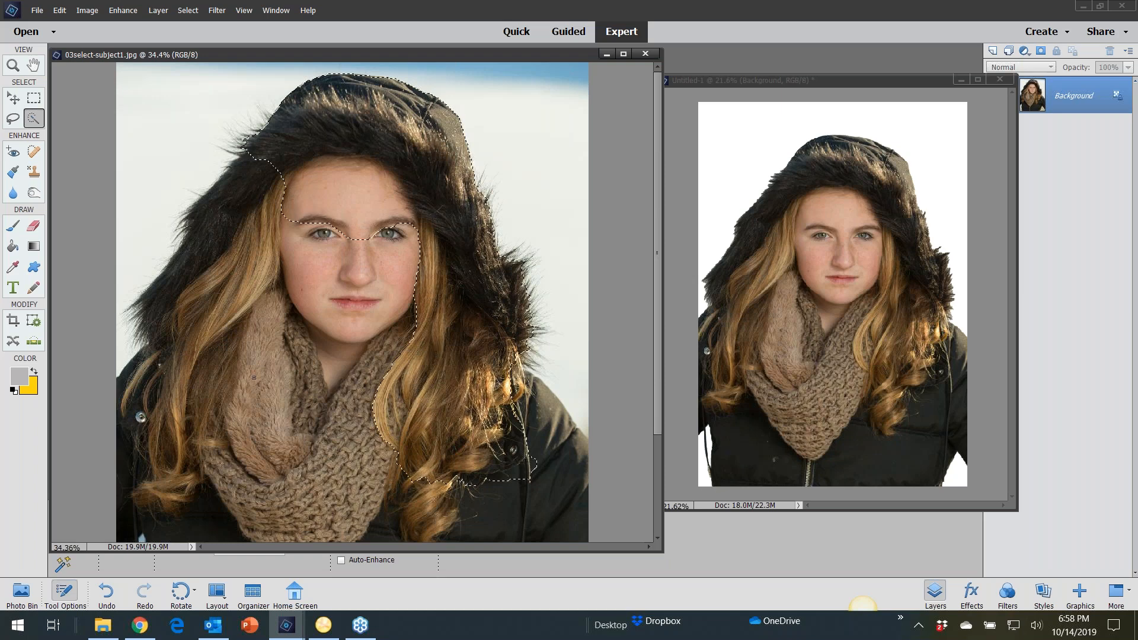
{"action": "left_click", "coordinate": [251, 299]}
{"action": "mouse_move", "coordinate": [249, 254]}
{"action": "left_mouse_down"}
{"action": "mouse_move", "coordinate": [329, 235]}
{"action": "mouse_move", "coordinate": [255, 295]}
{"action": "left_mouse_up"}
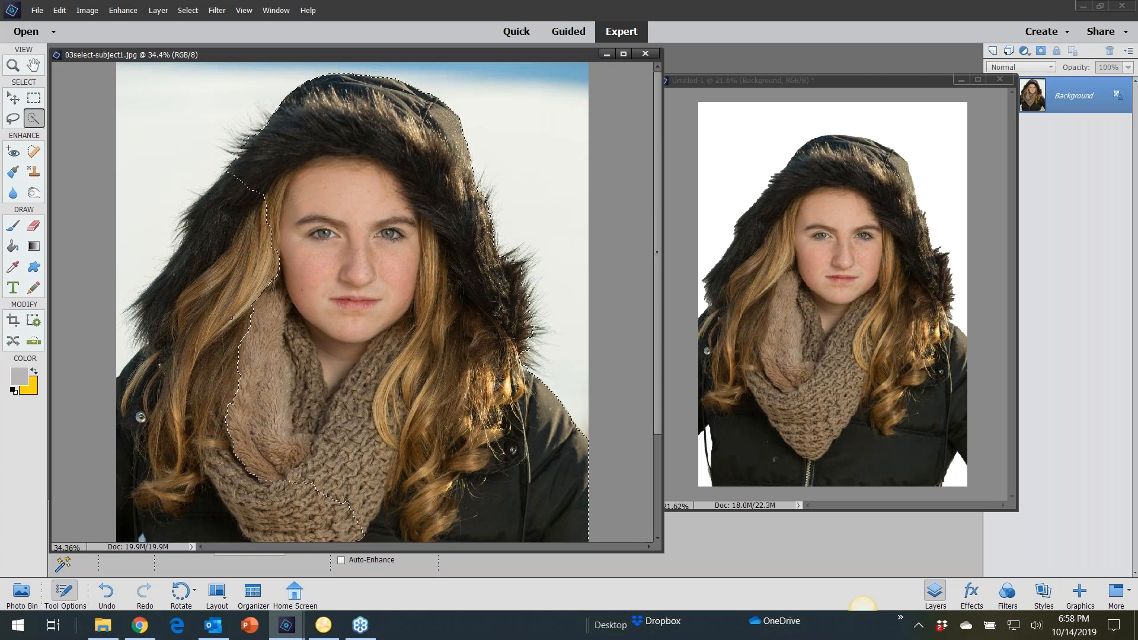
{"action": "left_click_drag", "start_coordinate": [239, 254], "coordinate": [204, 327]}
{"action": "left_click_drag", "start_coordinate": [152, 509], "coordinate": [160, 519]}
Step: Refine the selection edge by brushing along the fur on both sides of the girl's hood with Refine Edge
{"action": "left_click", "coordinate": [189, 11]}
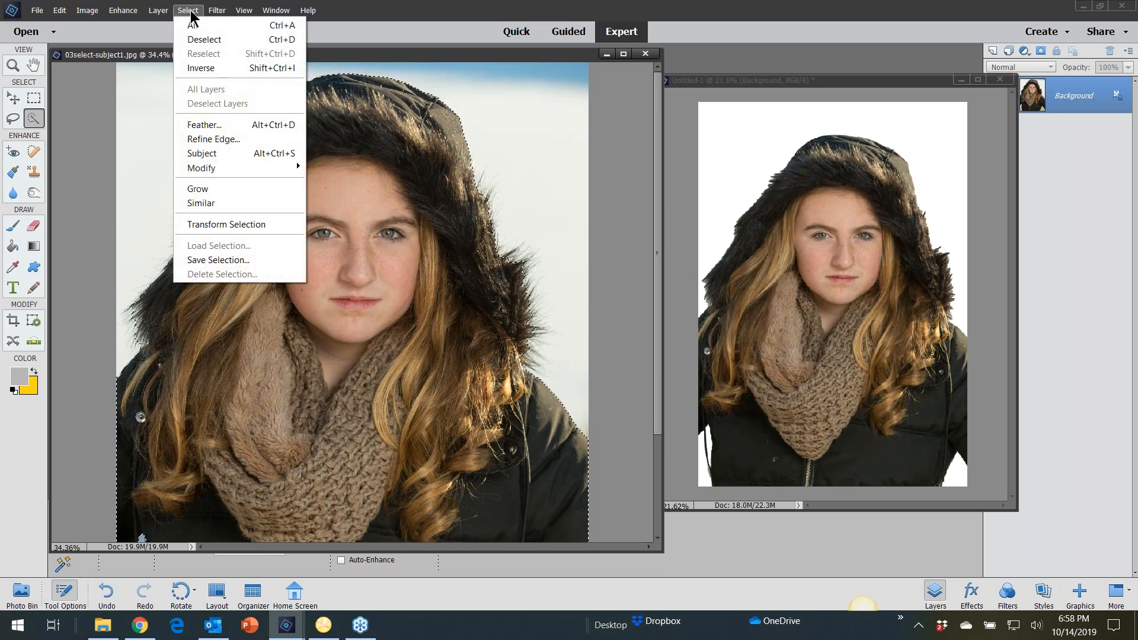
{"action": "left_click", "coordinate": [207, 139]}
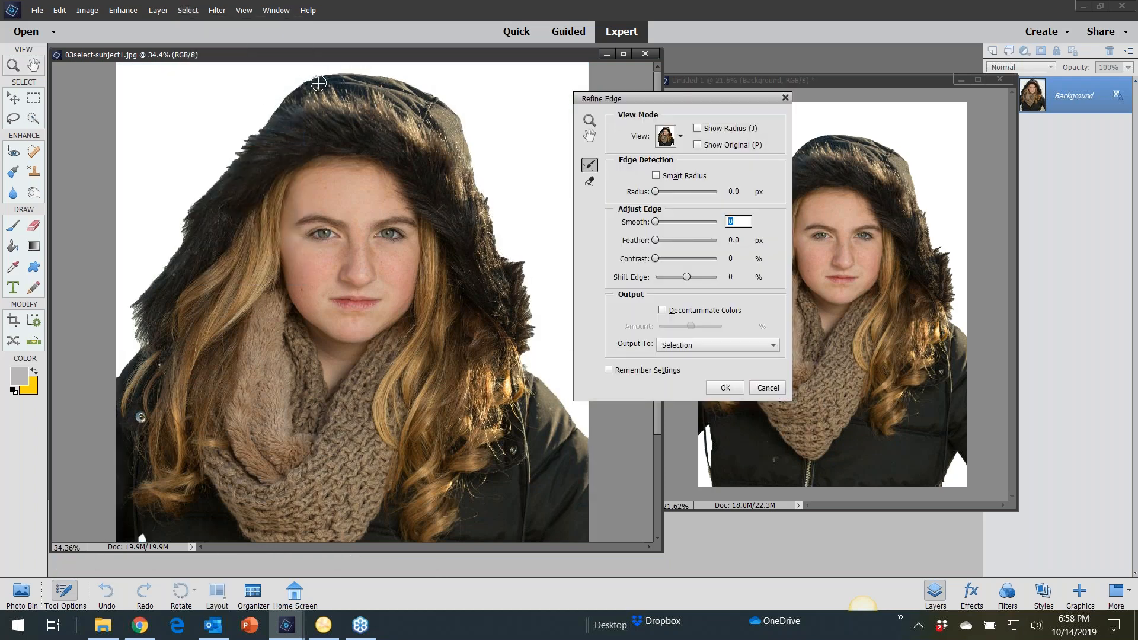
{"action": "left_click_drag", "start_coordinate": [315, 80], "coordinate": [194, 208]}
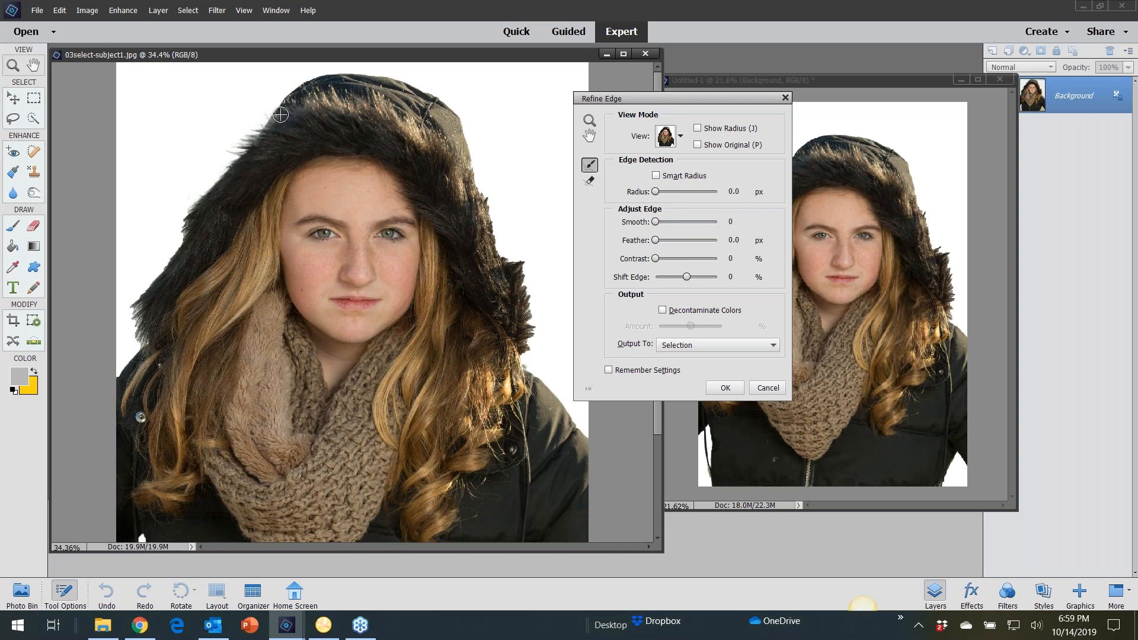
{"action": "mouse_move", "coordinate": [263, 133]}
{"action": "left_mouse_down"}
{"action": "mouse_move", "coordinate": [227, 154]}
{"action": "mouse_move", "coordinate": [246, 141]}
{"action": "mouse_move", "coordinate": [185, 226]}
{"action": "mouse_move", "coordinate": [176, 261]}
{"action": "left_mouse_up"}
{"action": "mouse_move", "coordinate": [144, 298]}
{"action": "left_mouse_down"}
{"action": "mouse_move", "coordinate": [145, 350]}
{"action": "mouse_move", "coordinate": [136, 341]}
{"action": "mouse_move", "coordinate": [148, 353]}
{"action": "left_mouse_up"}
{"action": "left_click_drag", "start_coordinate": [476, 161], "coordinate": [507, 255]}
{"action": "mouse_move", "coordinate": [483, 183]}
{"action": "left_mouse_down"}
{"action": "mouse_move", "coordinate": [526, 281]}
{"action": "mouse_move", "coordinate": [538, 343]}
{"action": "mouse_move", "coordinate": [523, 354]}
{"action": "mouse_move", "coordinate": [534, 335]}
{"action": "mouse_move", "coordinate": [526, 287]}
{"action": "mouse_move", "coordinate": [500, 246]}
{"action": "mouse_move", "coordinate": [498, 305]}
{"action": "left_mouse_up"}
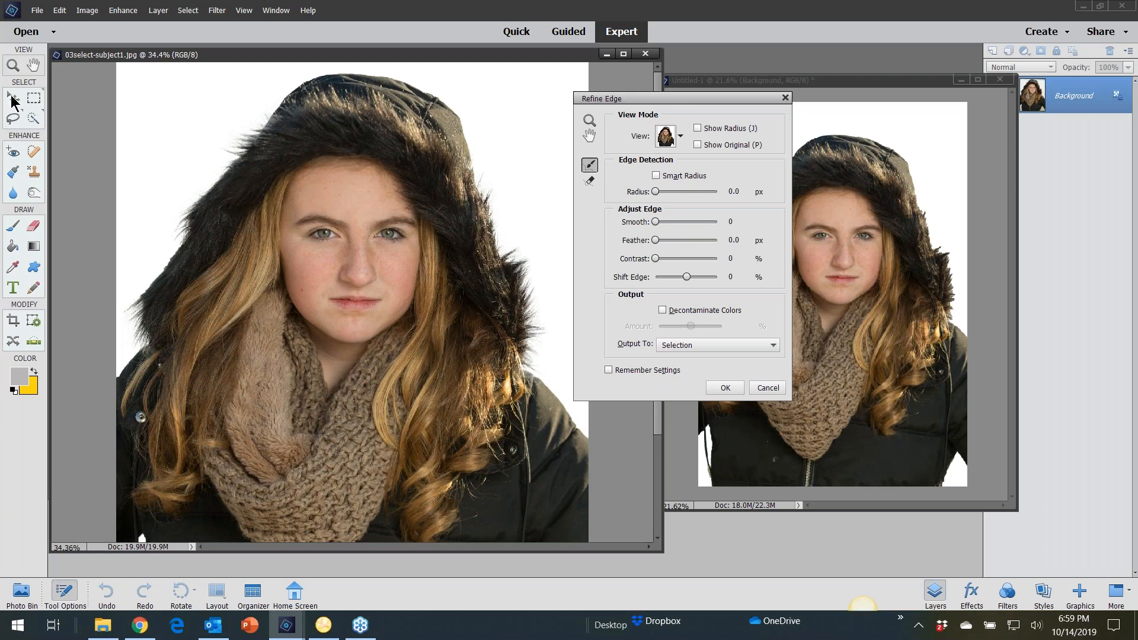
{"action": "left_click", "coordinate": [728, 389]}
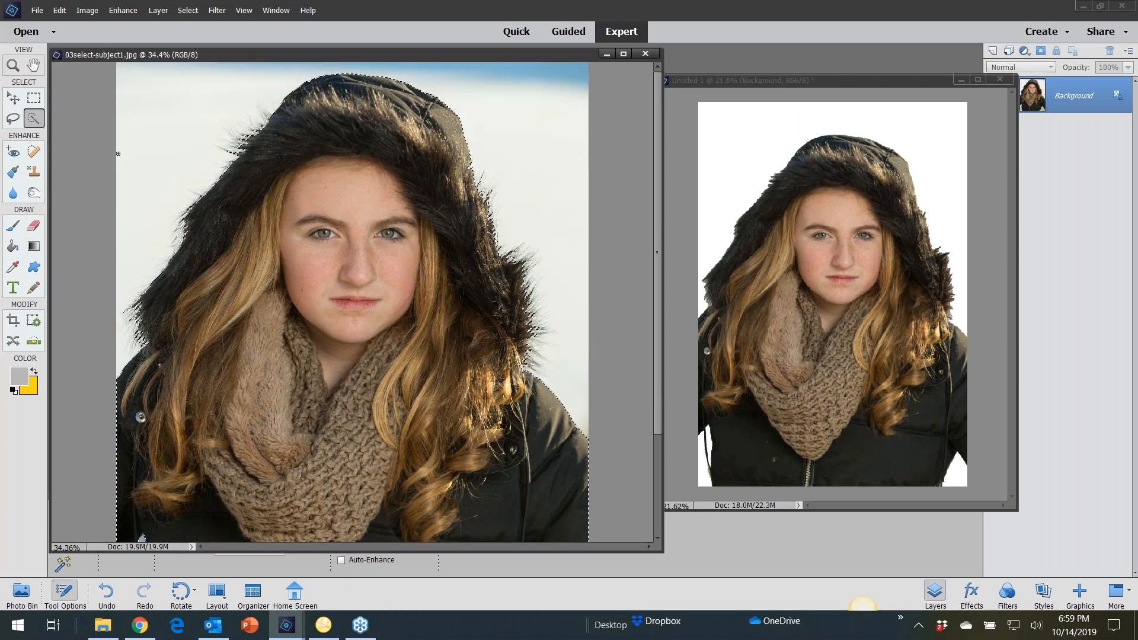
Step: Copy the refined girl into the Untitled-1 document, center her on the page and place her layer above Layer 1
{"action": "left_click", "coordinate": [14, 99]}
{"action": "left_click_drag", "start_coordinate": [450, 305], "coordinate": [746, 290]}
{"action": "left_click_drag", "start_coordinate": [824, 83], "coordinate": [475, 77]}
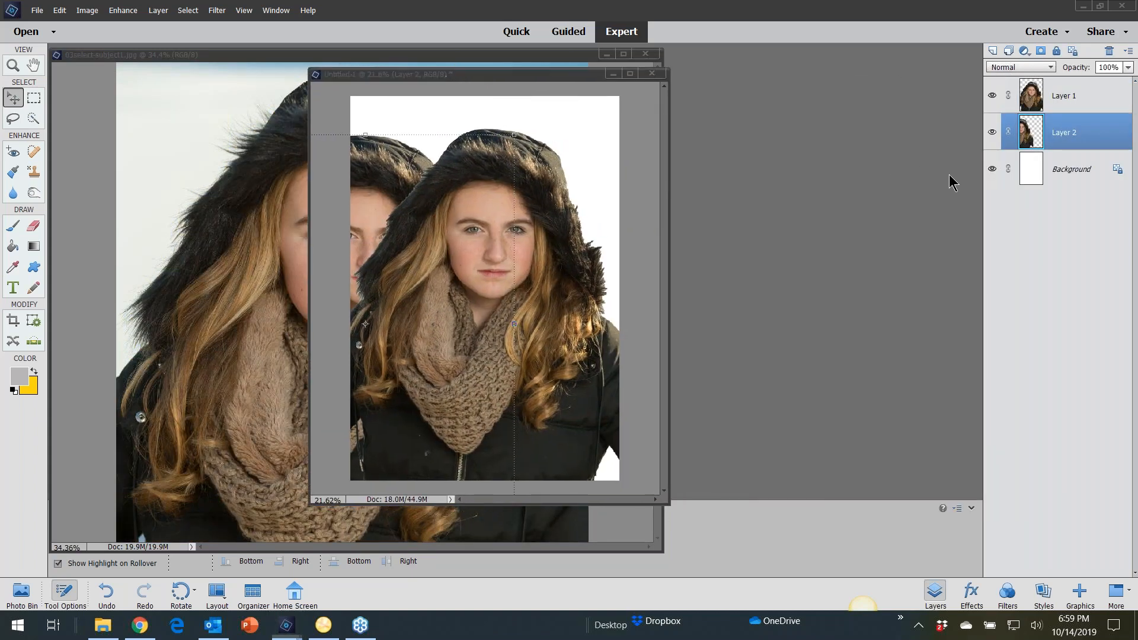
{"action": "left_click", "coordinate": [492, 266]}
{"action": "left_click_drag", "start_coordinate": [385, 187], "coordinate": [506, 140]}
{"action": "left_click_drag", "start_coordinate": [1101, 143], "coordinate": [1094, 90]}
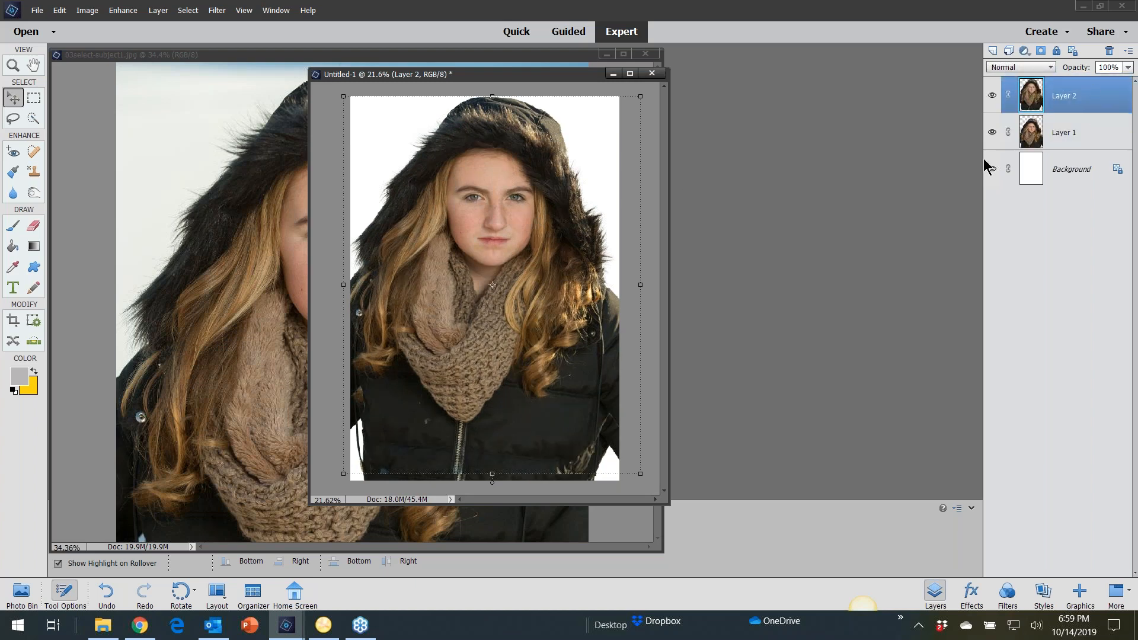
Step: Compare the fur edges of the two cutouts by temporarily sliding the refined girl aside
{"action": "scroll", "coordinate": [575, 259], "scroll_direction": "up", "scroll_amount": 4}
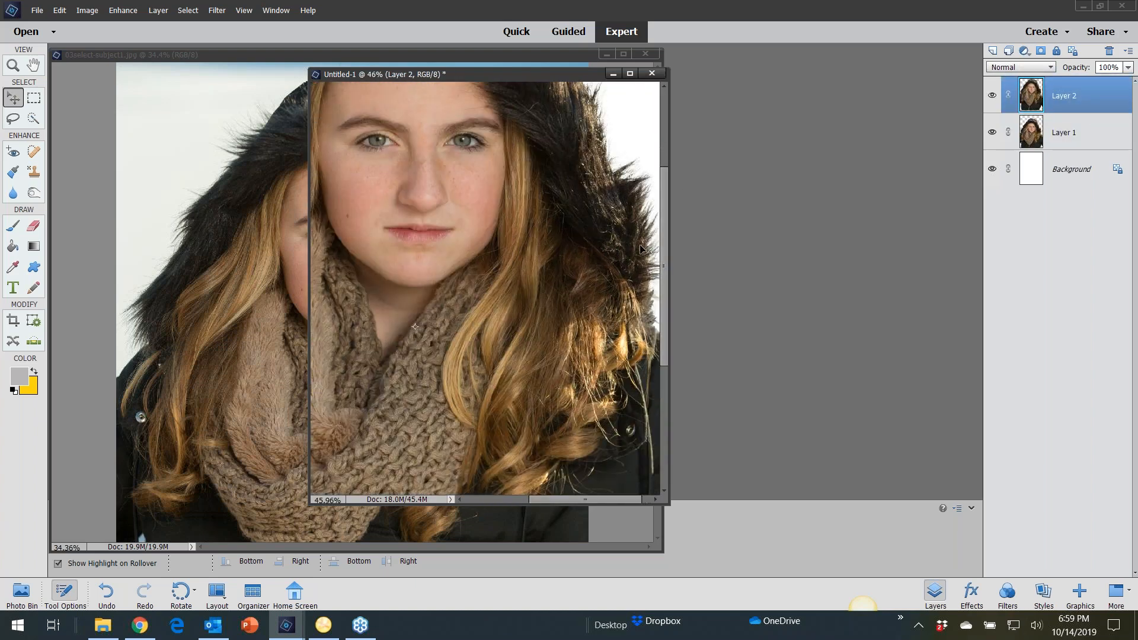
{"action": "left_click_drag", "start_coordinate": [578, 502], "coordinate": [587, 502]}
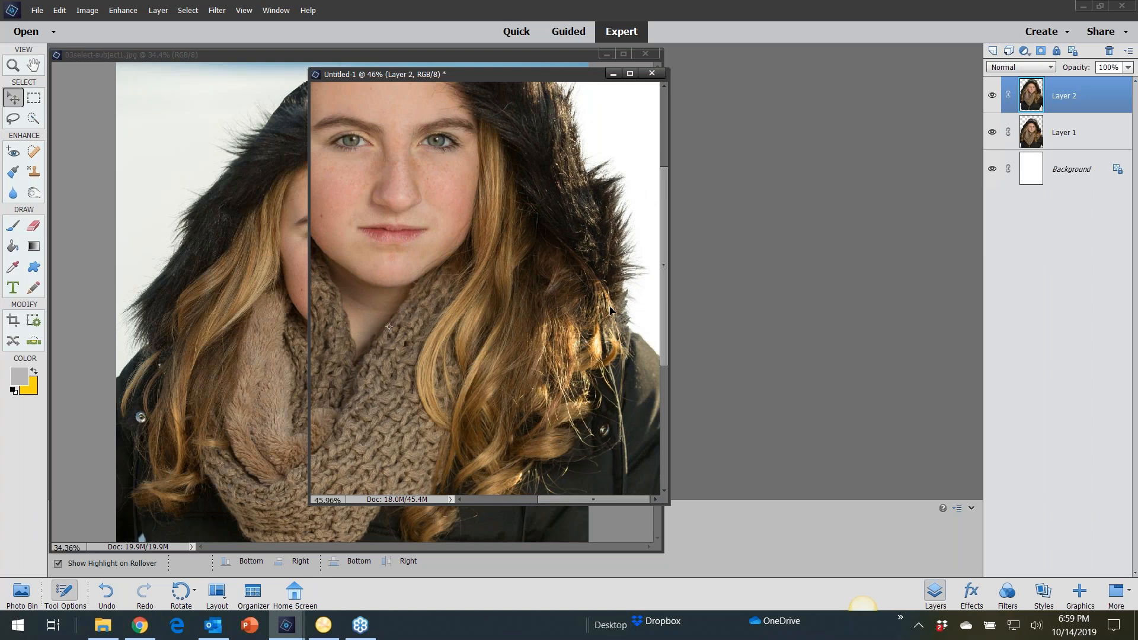
{"action": "scroll", "coordinate": [566, 204], "scroll_direction": "up", "scroll_amount": 2}
{"action": "left_click_drag", "start_coordinate": [558, 234], "coordinate": [537, 296]}
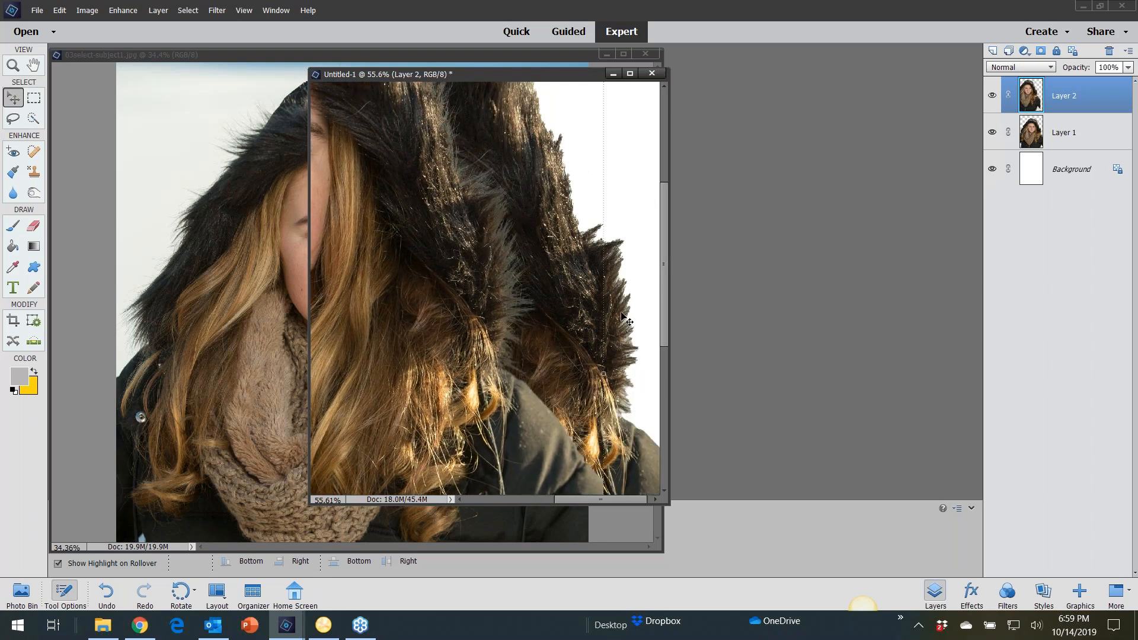
{"action": "left_click_drag", "start_coordinate": [420, 312], "coordinate": [522, 265]}
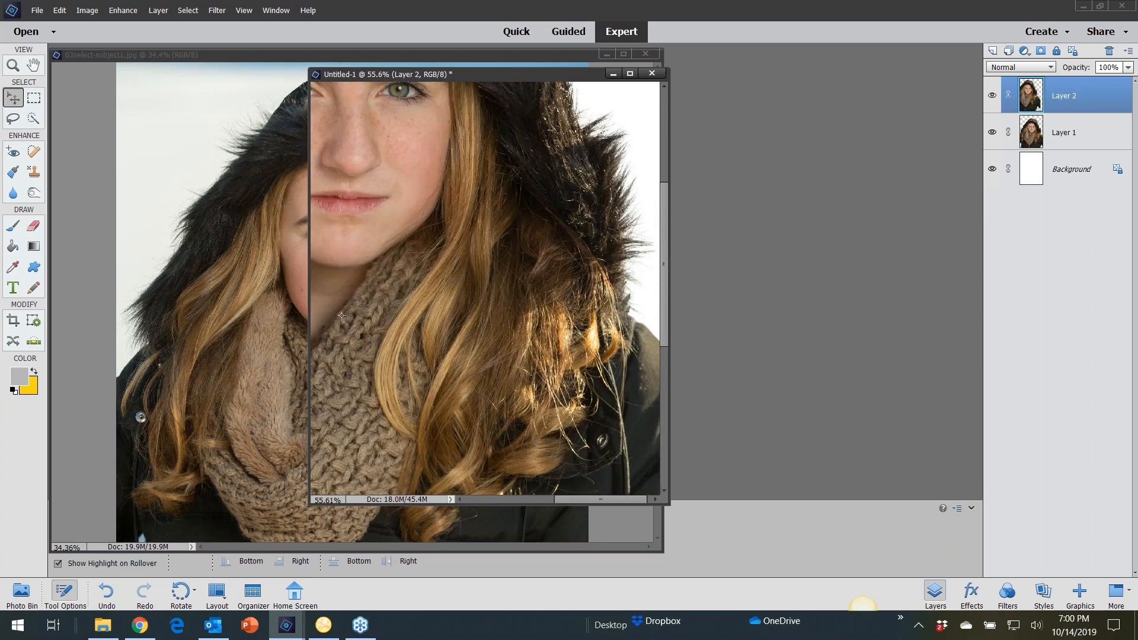
Step: Close the Untitled-1 document and the 03select-subject1 portrait
{"action": "left_click", "coordinate": [651, 73]}
{"action": "left_click", "coordinate": [590, 236]}
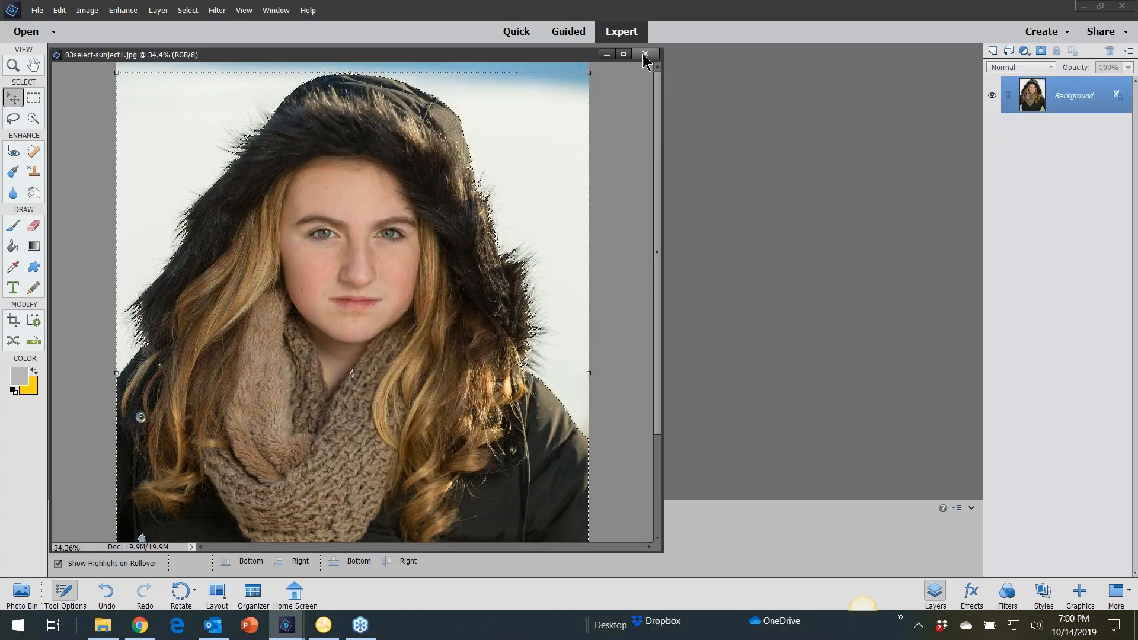
{"action": "left_click", "coordinate": [645, 54]}
Step: Open the hot-air balloon photo 03select-subject2.JPG
{"action": "left_click", "coordinate": [40, 13]}
{"action": "left_click", "coordinate": [49, 38]}
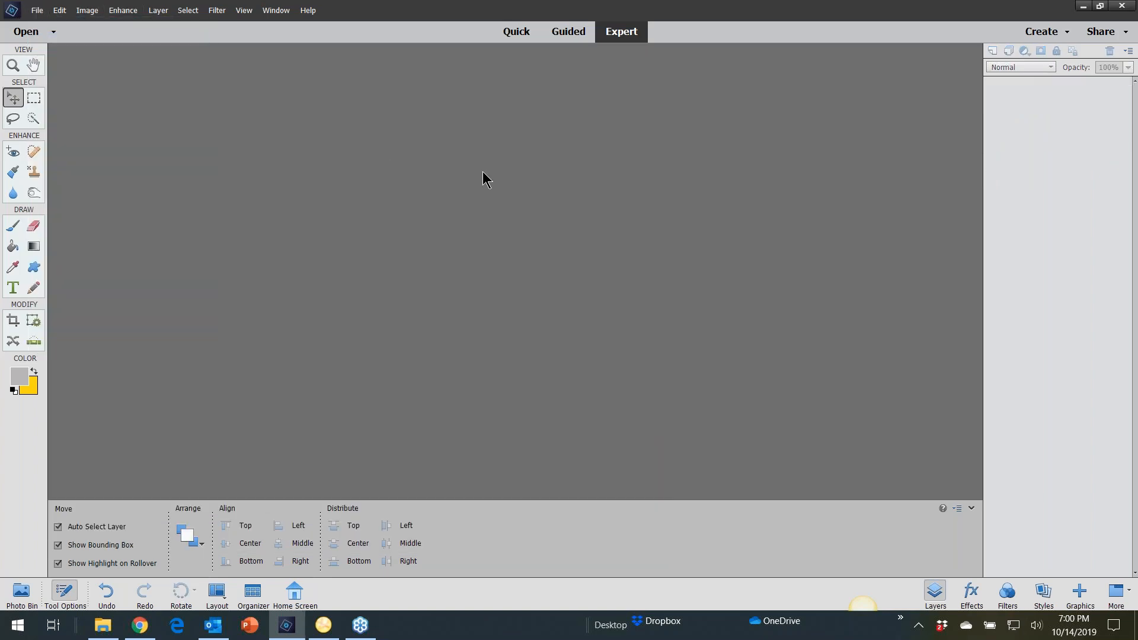
{"action": "left_click", "coordinate": [650, 128]}
{"action": "double_click", "coordinate": [651, 128]}
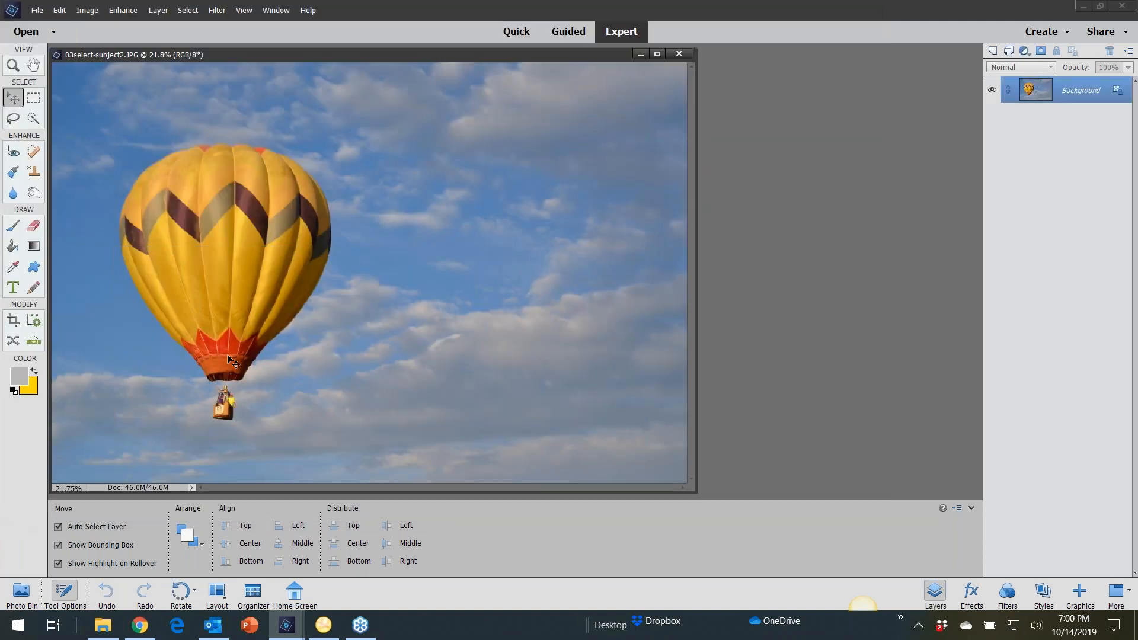
Step: Select the hot-air balloon with the automatic Subject selection and inspect the outline around the basket and ropes
{"action": "left_click", "coordinate": [188, 11]}
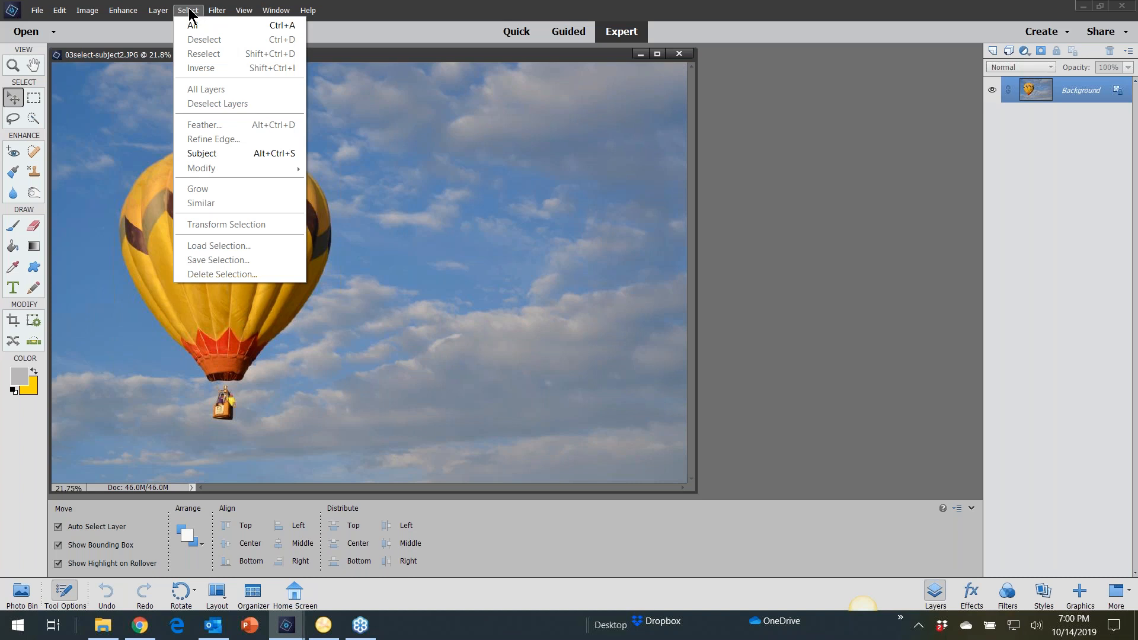
{"action": "left_click", "coordinate": [209, 155]}
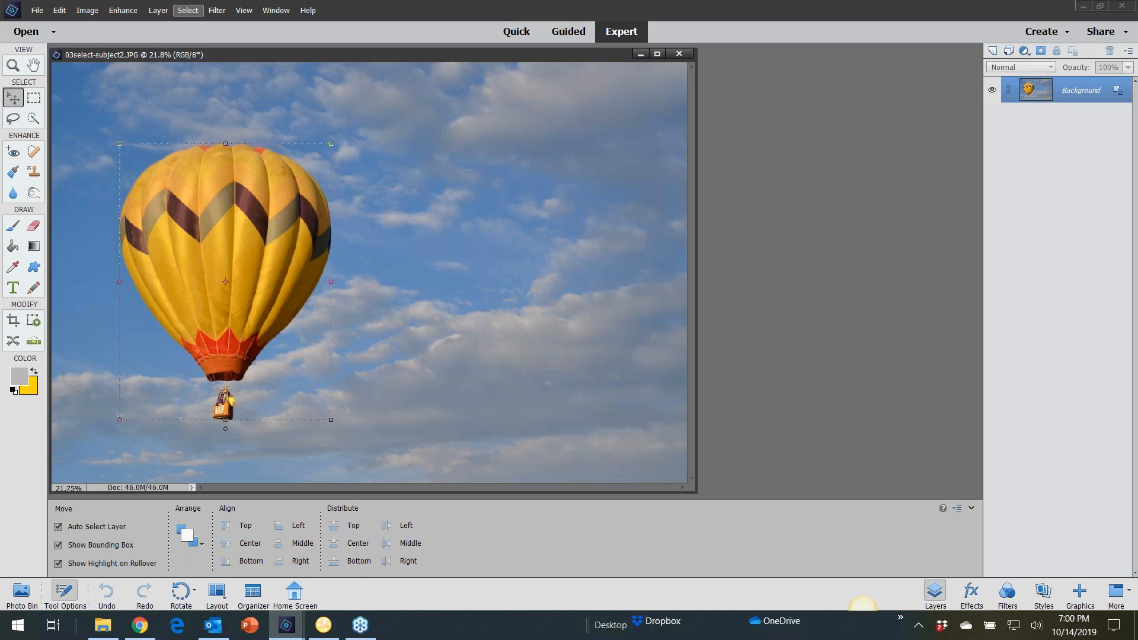
{"action": "scroll", "coordinate": [217, 401], "scroll_direction": "up", "scroll_amount": 5}
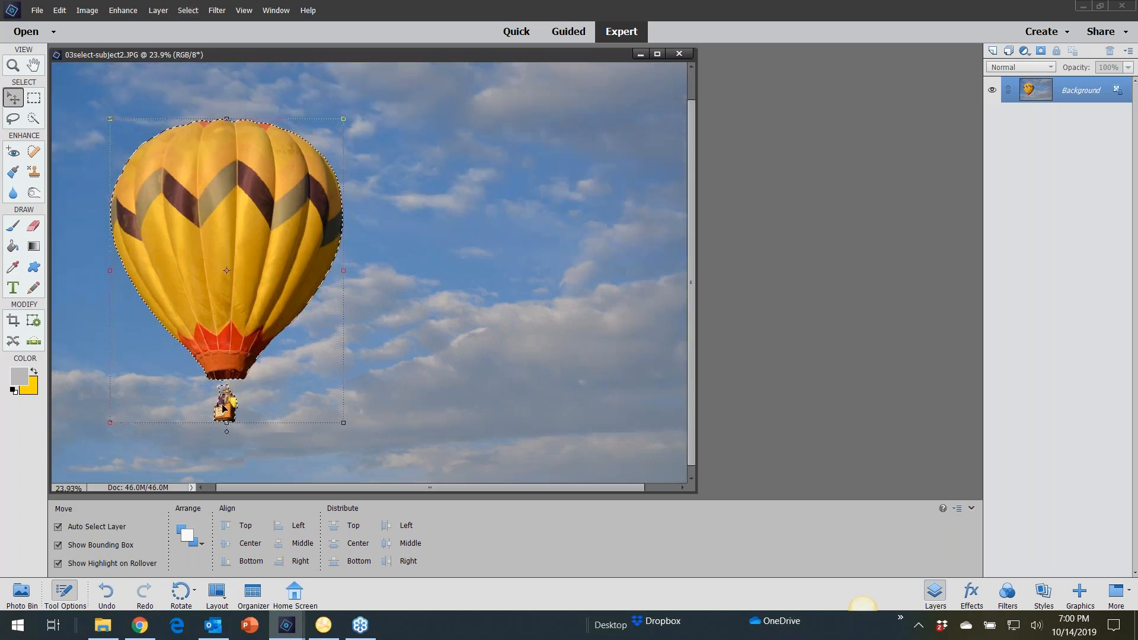
{"action": "scroll", "coordinate": [226, 401], "scroll_direction": "up", "scroll_amount": 6}
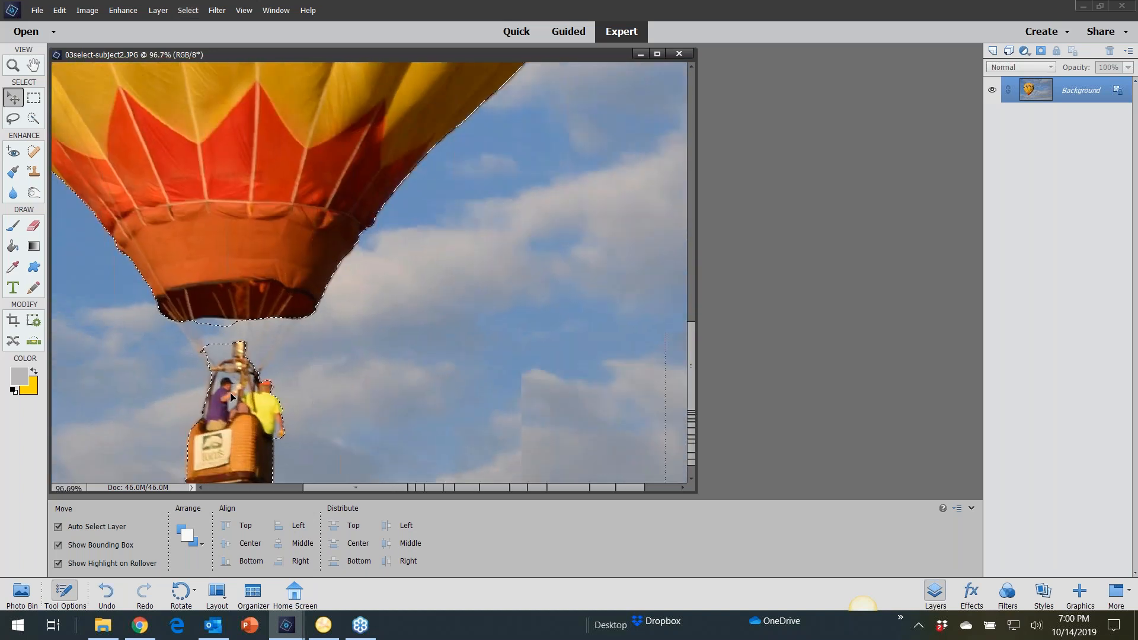
{"action": "scroll", "coordinate": [237, 397], "scroll_direction": "up", "scroll_amount": 1}
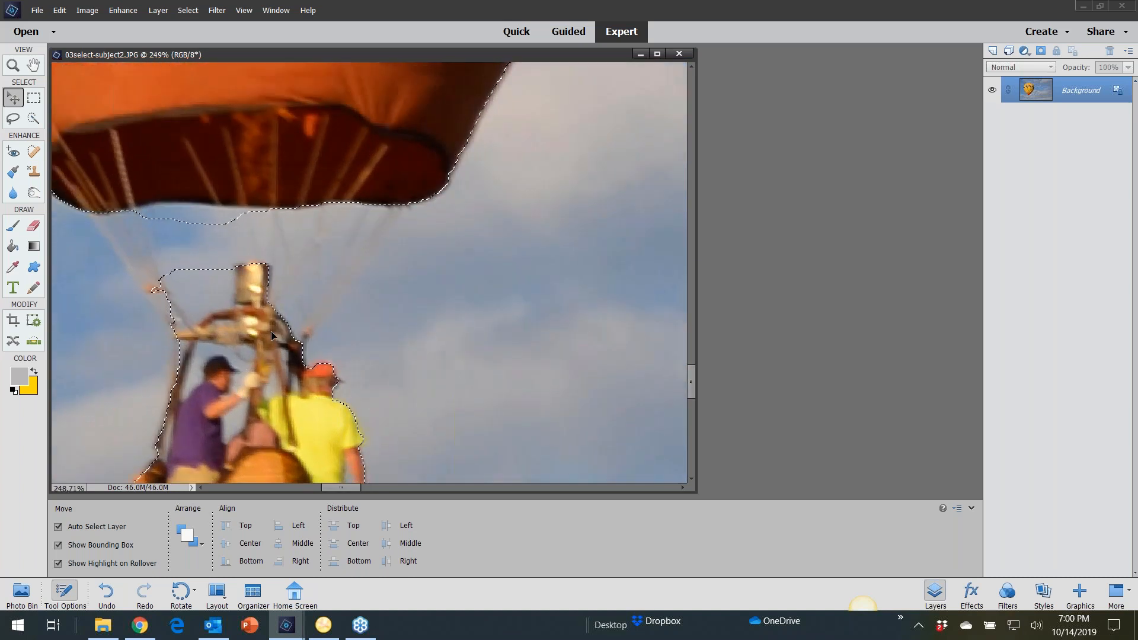
Step: Try to clean the sky between balloon and basket with the Refine Edge brush, cancel the refinement and undo the Subject selection
{"action": "left_click", "coordinate": [183, 11]}
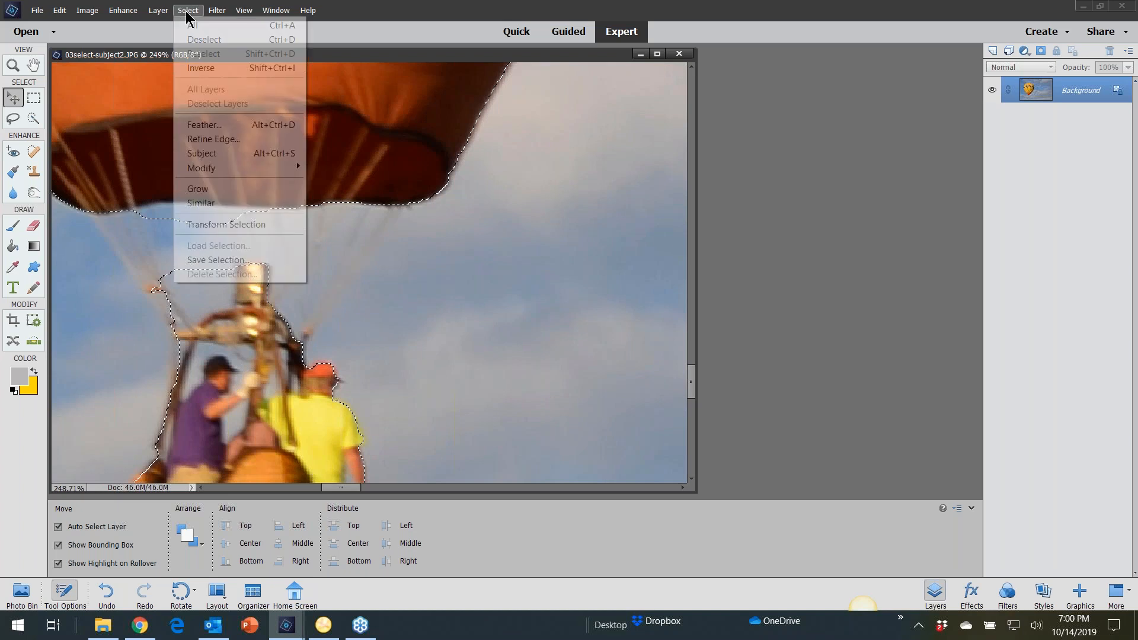
{"action": "left_click", "coordinate": [200, 139]}
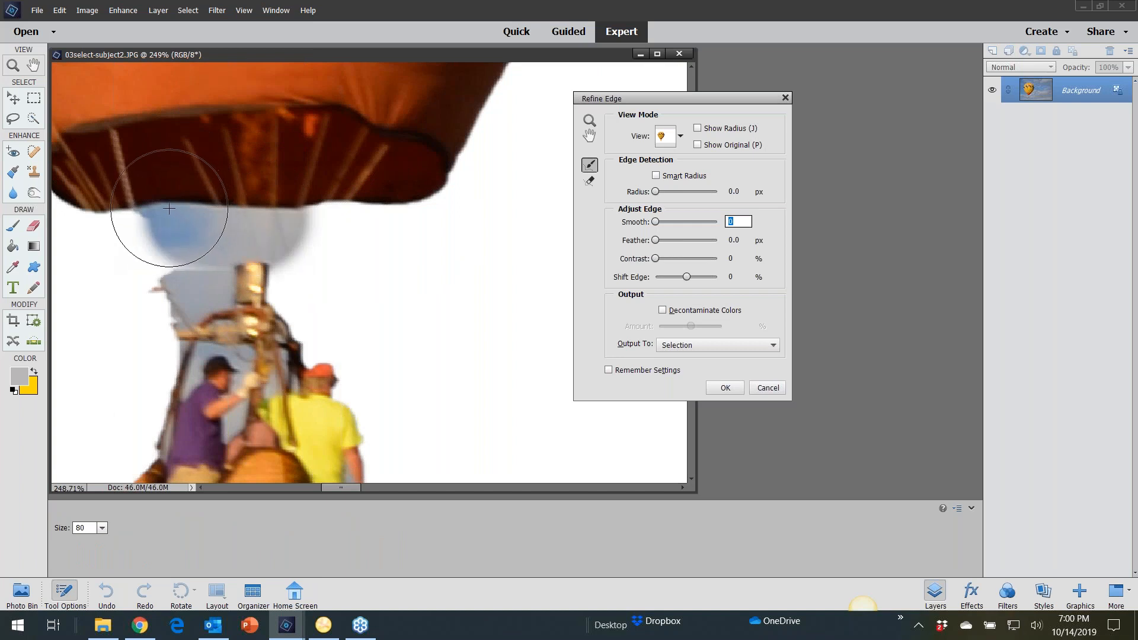
{"action": "mouse_move", "coordinate": [169, 209]}
{"action": "left_mouse_down"}
{"action": "mouse_move", "coordinate": [227, 194]}
{"action": "mouse_move", "coordinate": [376, 198]}
{"action": "left_mouse_up"}
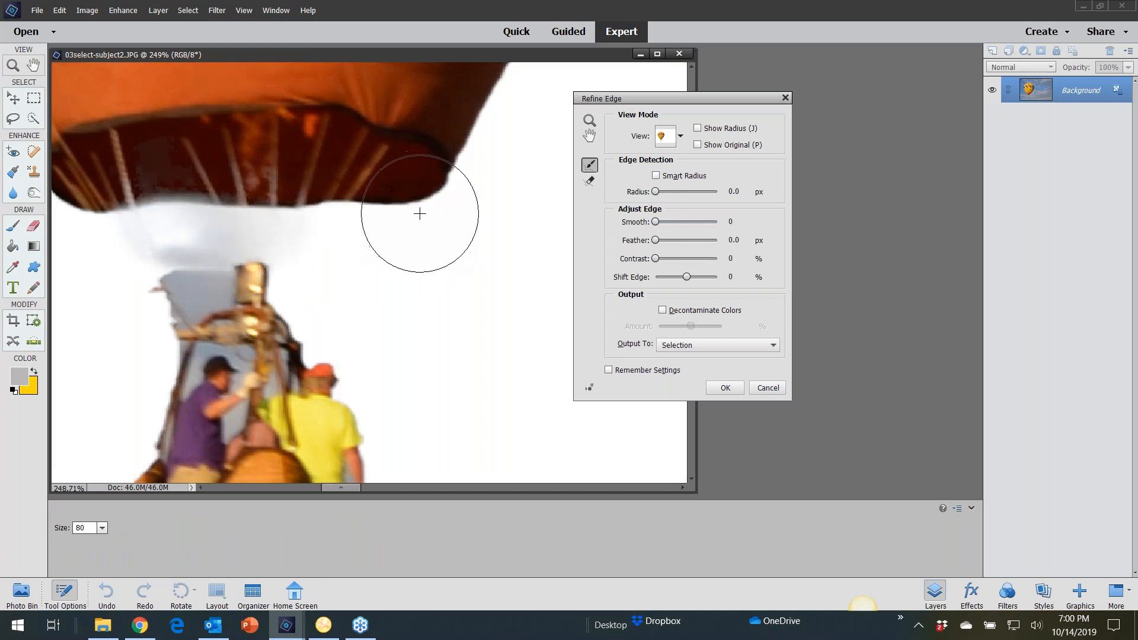
{"action": "scroll", "coordinate": [419, 214], "scroll_direction": "down", "scroll_amount": 3}
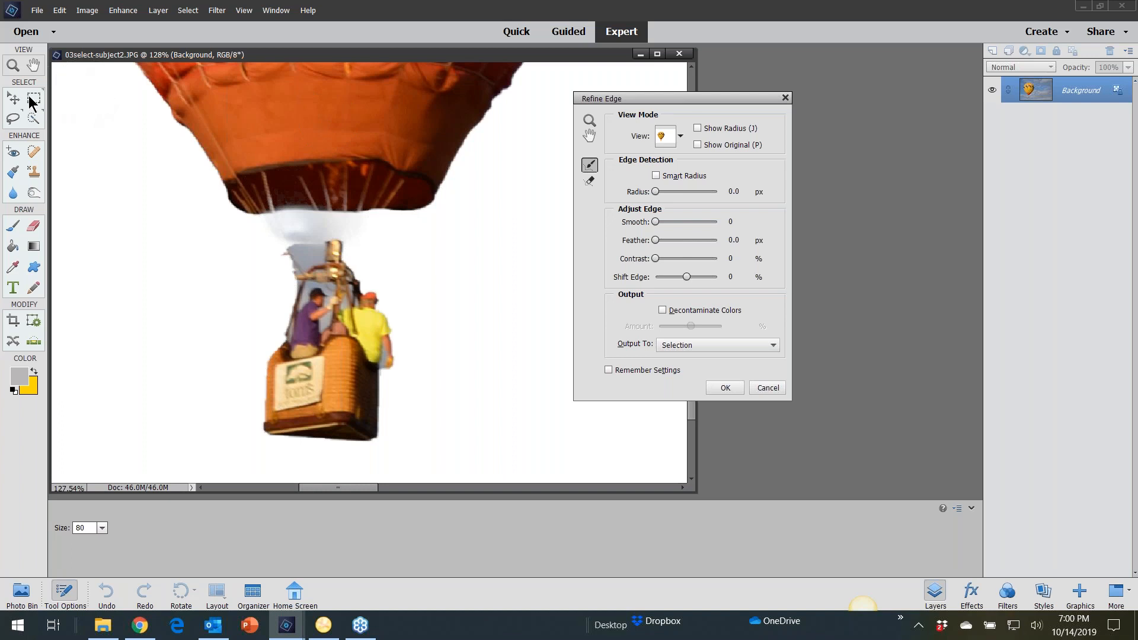
{"action": "left_click", "coordinate": [137, 158]}
{"action": "left_click_drag", "start_coordinate": [645, 99], "coordinate": [516, 103]}
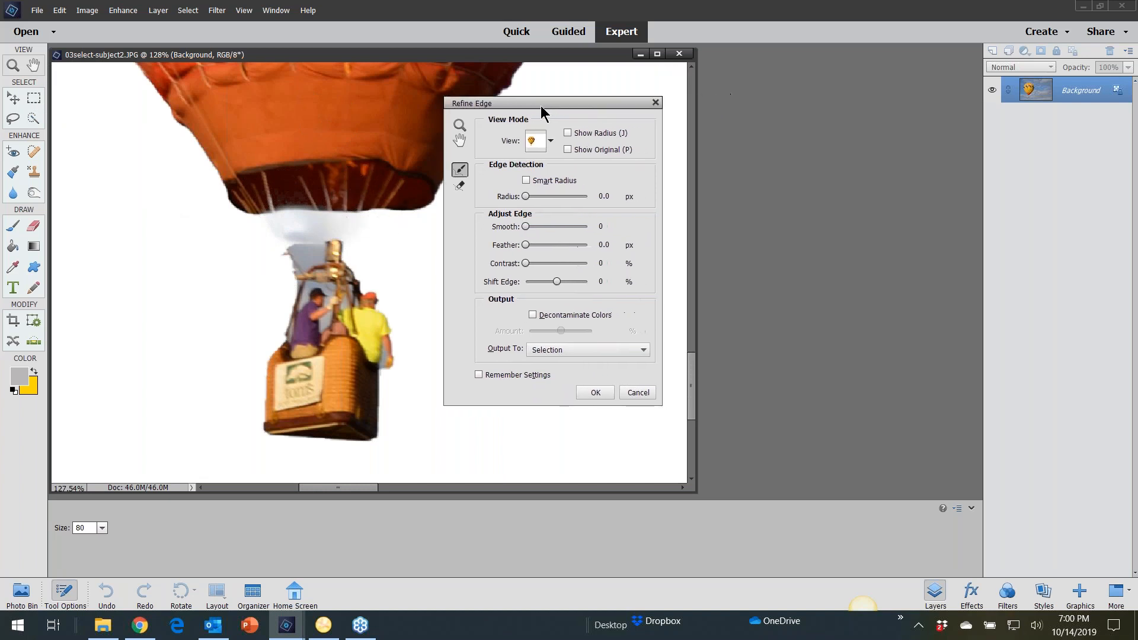
{"action": "left_click", "coordinate": [637, 392]}
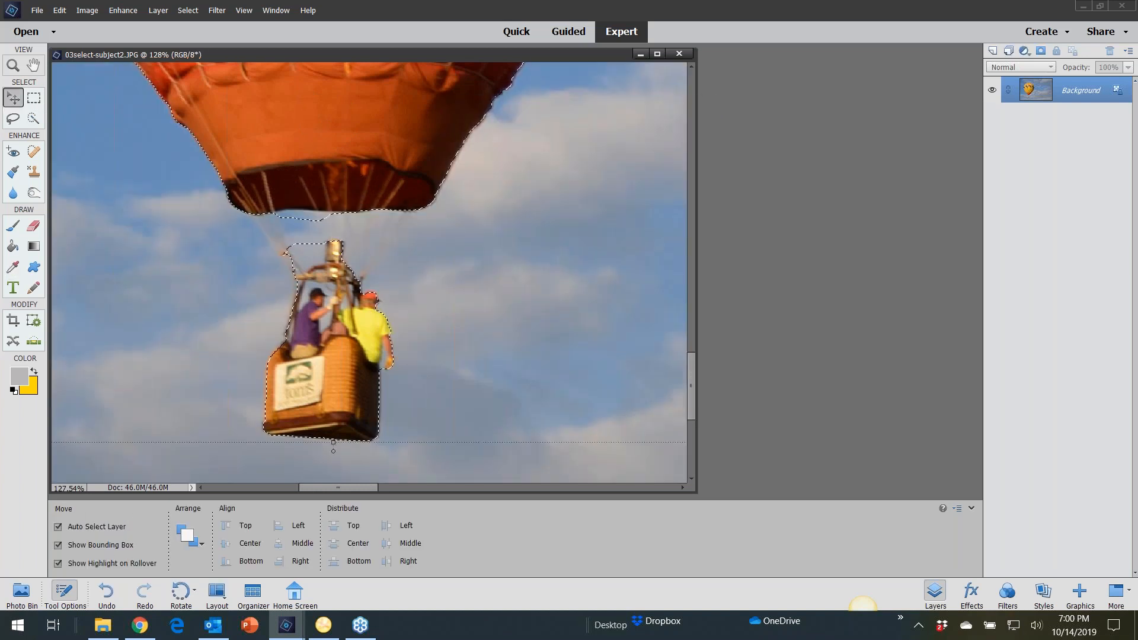
{"action": "key", "text": "ctrl+z"}
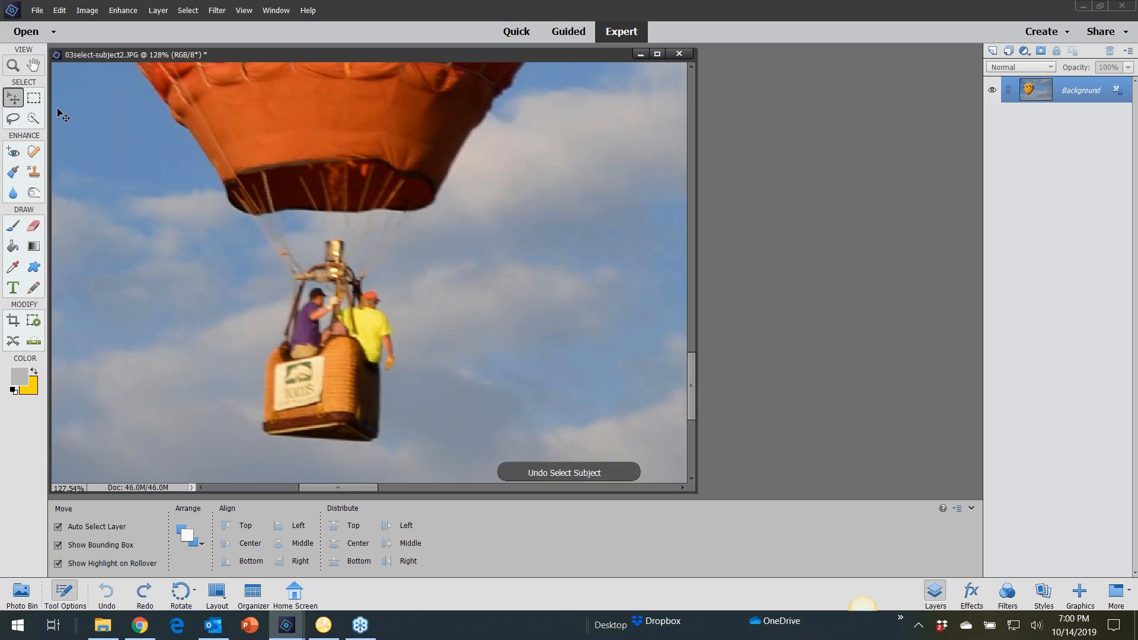
Step: Select the whole balloon envelope by brushing over its panels with a 90 px Quick Selection brush
{"action": "left_click", "coordinate": [34, 119]}
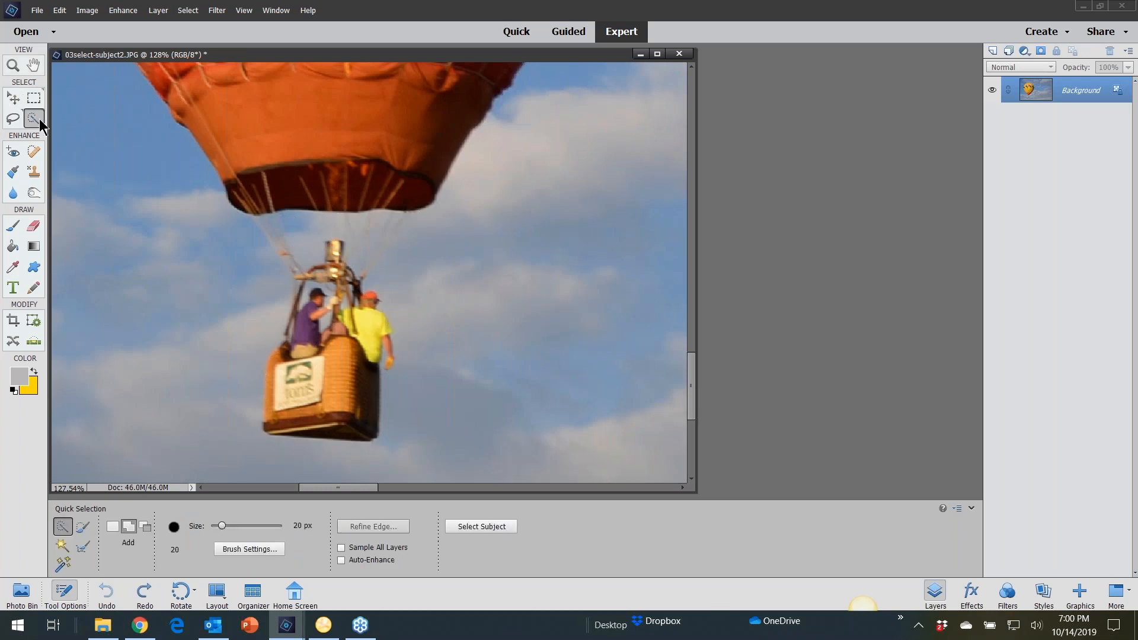
{"action": "key", "text": "bracketright"}
{"action": "key", "text": "bracketright"}
{"action": "scroll", "coordinate": [363, 149], "scroll_direction": "down", "scroll_amount": 5}
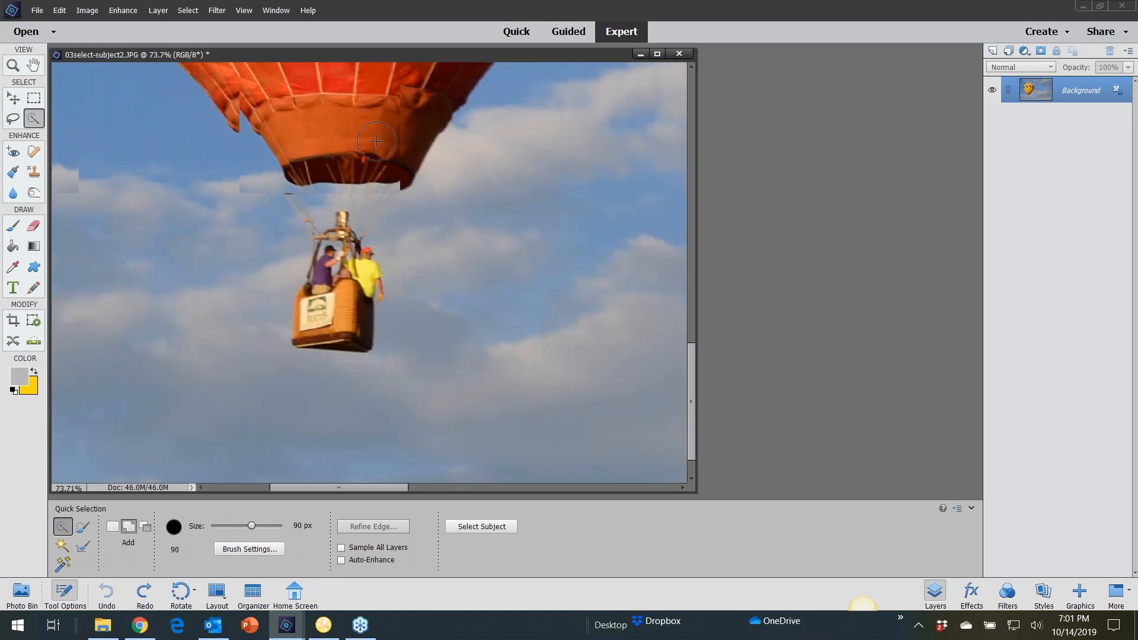
{"action": "left_click_drag", "start_coordinate": [692, 363], "coordinate": [697, 254]}
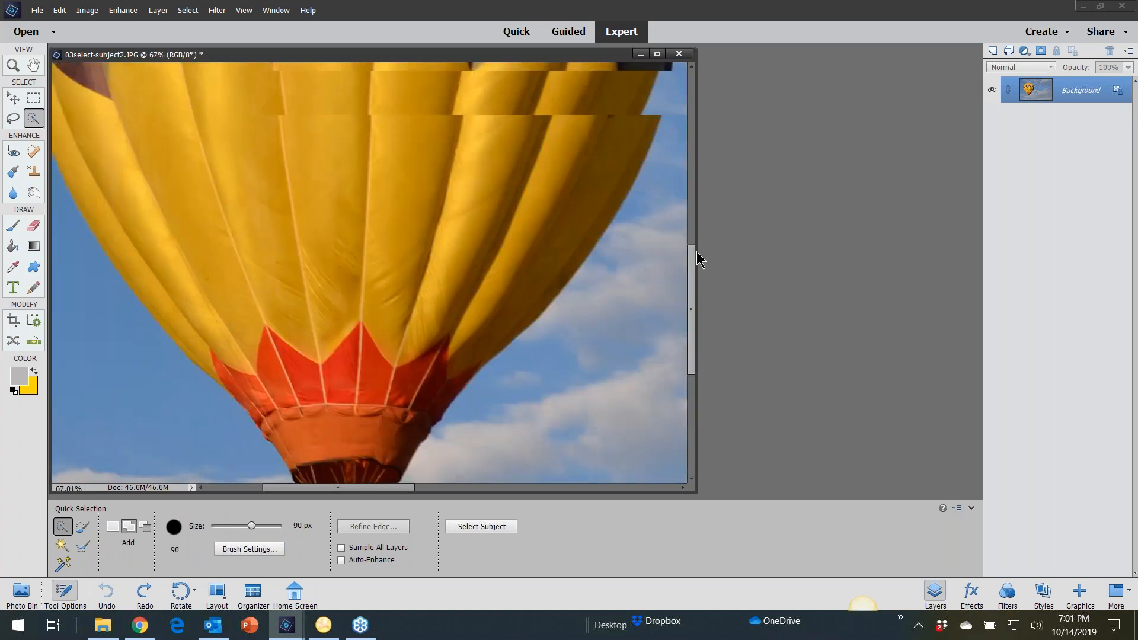
{"action": "scroll", "coordinate": [457, 192], "scroll_direction": "down", "scroll_amount": 5}
{"action": "mouse_move", "coordinate": [376, 199]}
{"action": "left_mouse_down"}
{"action": "mouse_move", "coordinate": [341, 170]}
{"action": "mouse_move", "coordinate": [282, 149]}
{"action": "mouse_move", "coordinate": [282, 100]}
{"action": "mouse_move", "coordinate": [228, 104]}
{"action": "left_mouse_up"}
{"action": "mouse_move", "coordinate": [312, 82]}
{"action": "left_mouse_down"}
{"action": "mouse_move", "coordinate": [248, 93]}
{"action": "mouse_move", "coordinate": [297, 119]}
{"action": "left_mouse_up"}
{"action": "mouse_move", "coordinate": [427, 149]}
{"action": "left_mouse_down"}
{"action": "mouse_move", "coordinate": [363, 228]}
{"action": "mouse_move", "coordinate": [405, 144]}
{"action": "left_mouse_up"}
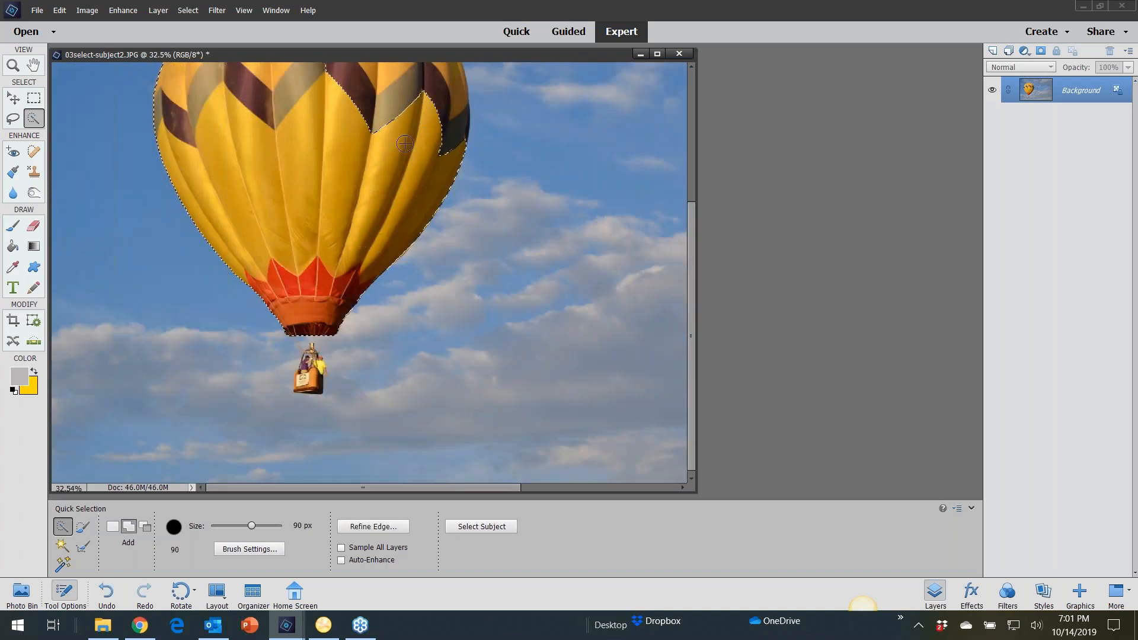
{"action": "left_click_drag", "start_coordinate": [378, 82], "coordinate": [373, 90]}
{"action": "scroll", "coordinate": [373, 90], "scroll_direction": "down", "scroll_amount": 2}
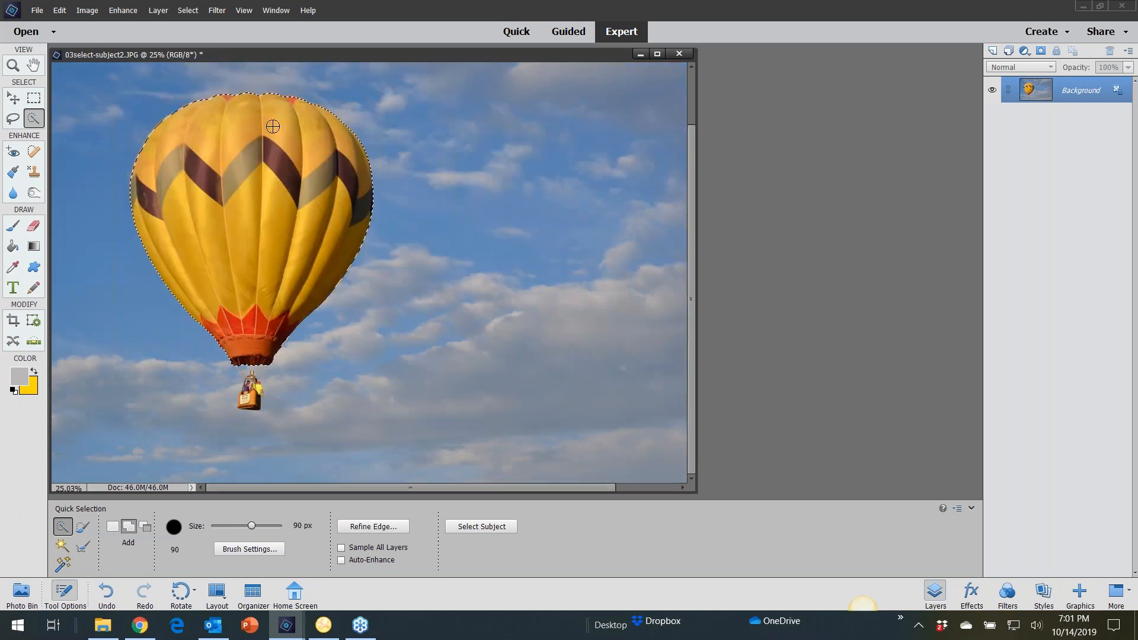
Step: Add the basket, passengers and burner below the balloon to the selection using Quick Selection brush sizes between 30 and 70 px
{"action": "scroll", "coordinate": [257, 437], "scroll_direction": "up", "scroll_amount": 3}
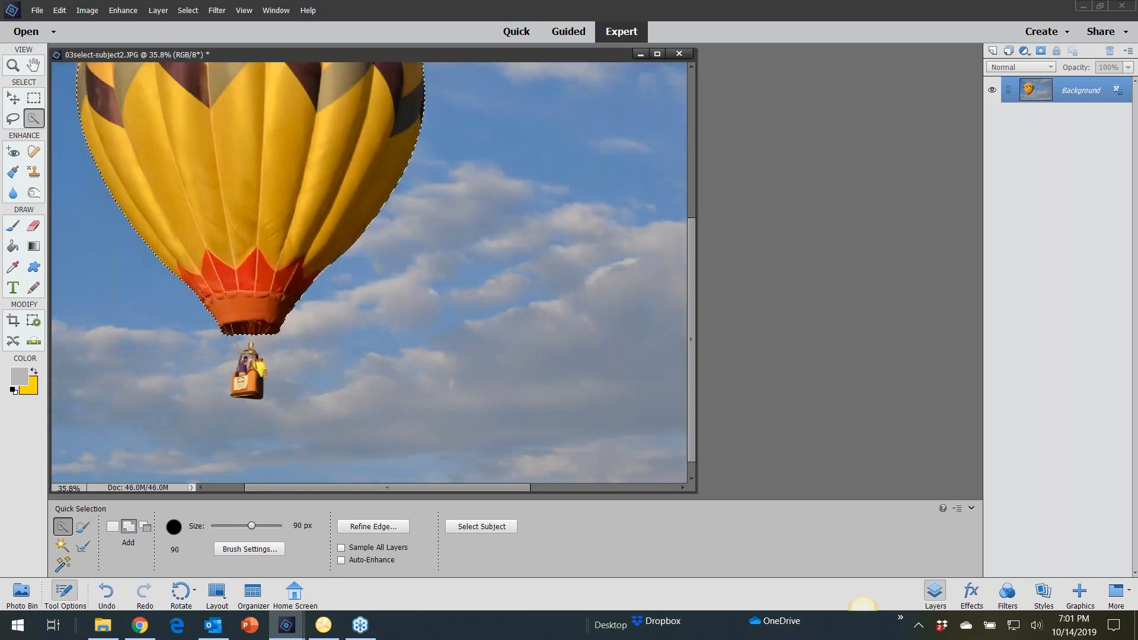
{"action": "scroll", "coordinate": [244, 403], "scroll_direction": "up", "scroll_amount": 3}
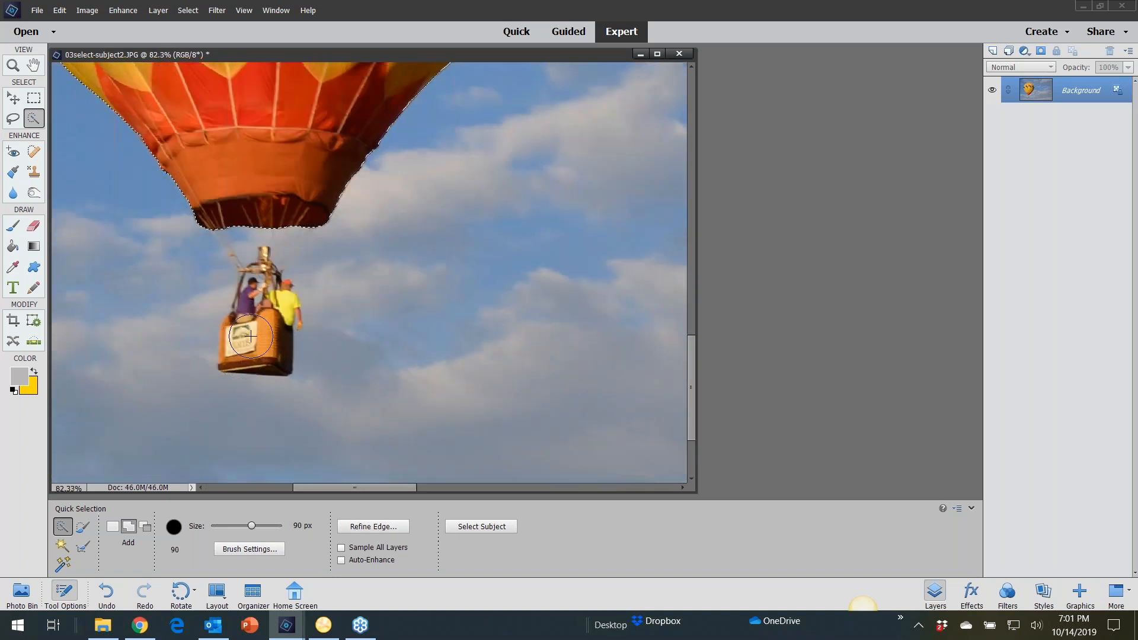
{"action": "key", "text": "bracketleft"}
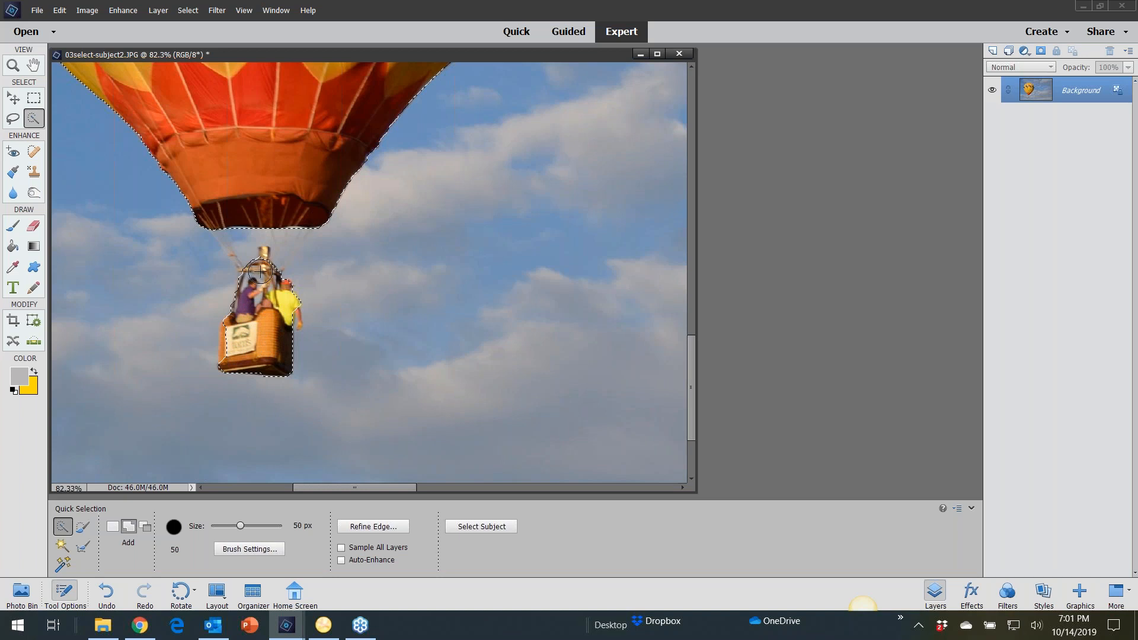
{"action": "key", "text": "bracketright"}
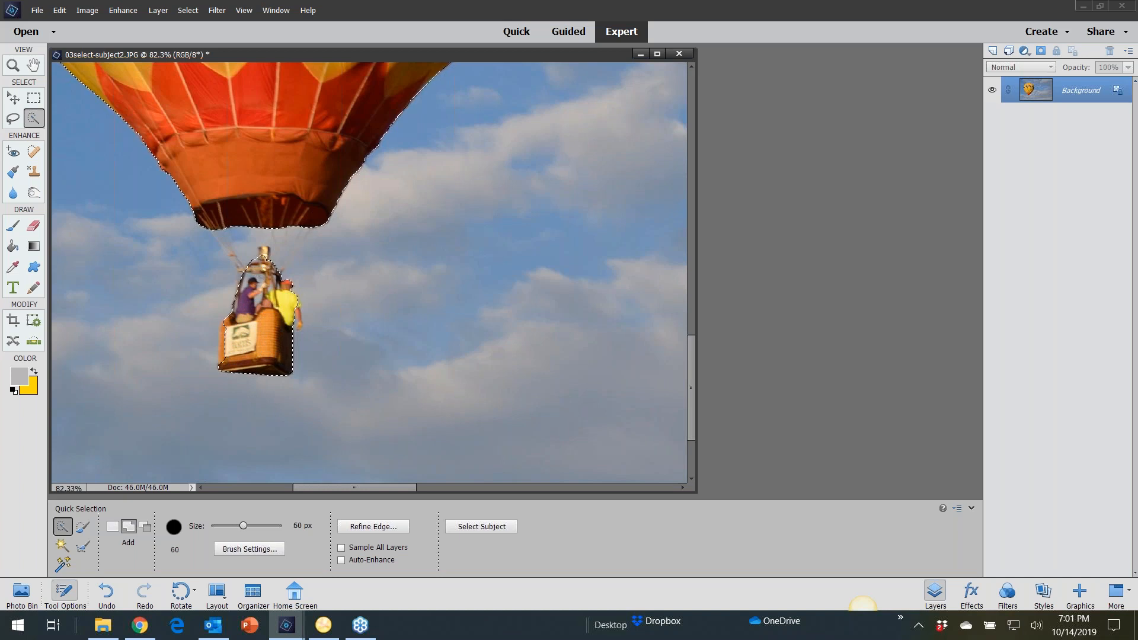
{"action": "key", "text": "bracketright"}
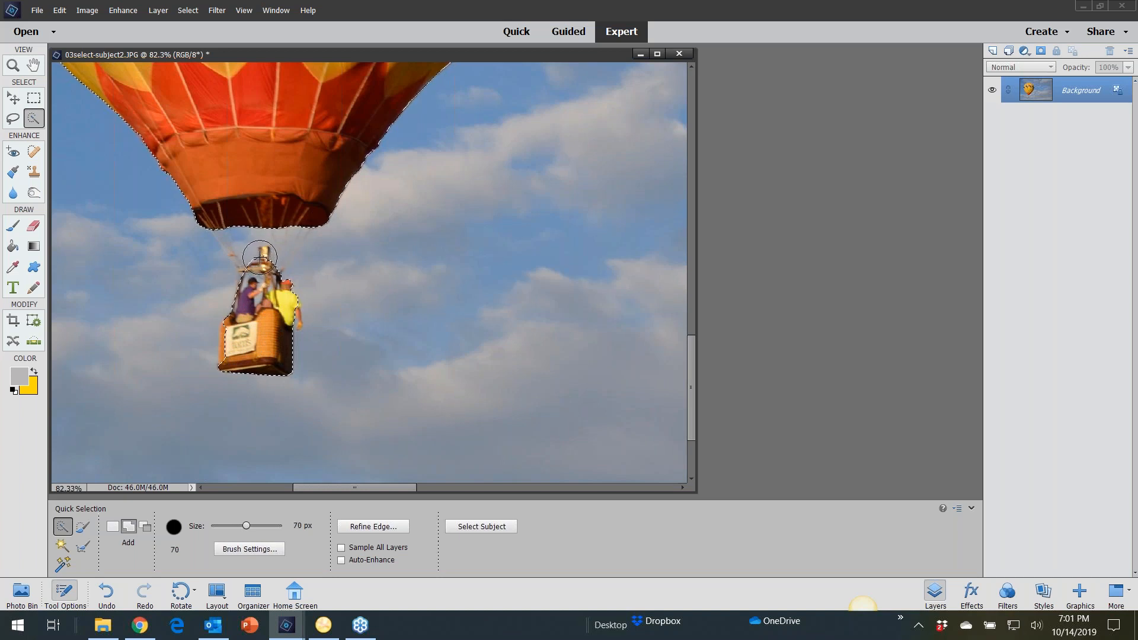
{"action": "key", "text": "bracketleft"}
{"action": "key", "text": "bracketleft"}
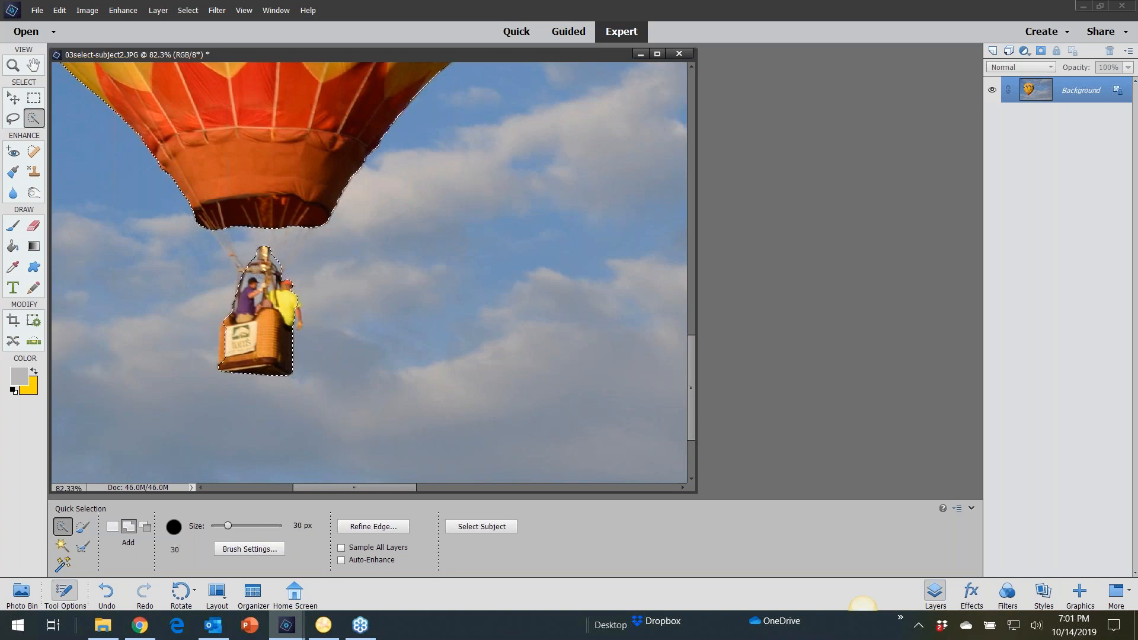
{"action": "scroll", "coordinate": [340, 256], "scroll_direction": "down", "scroll_amount": 10}
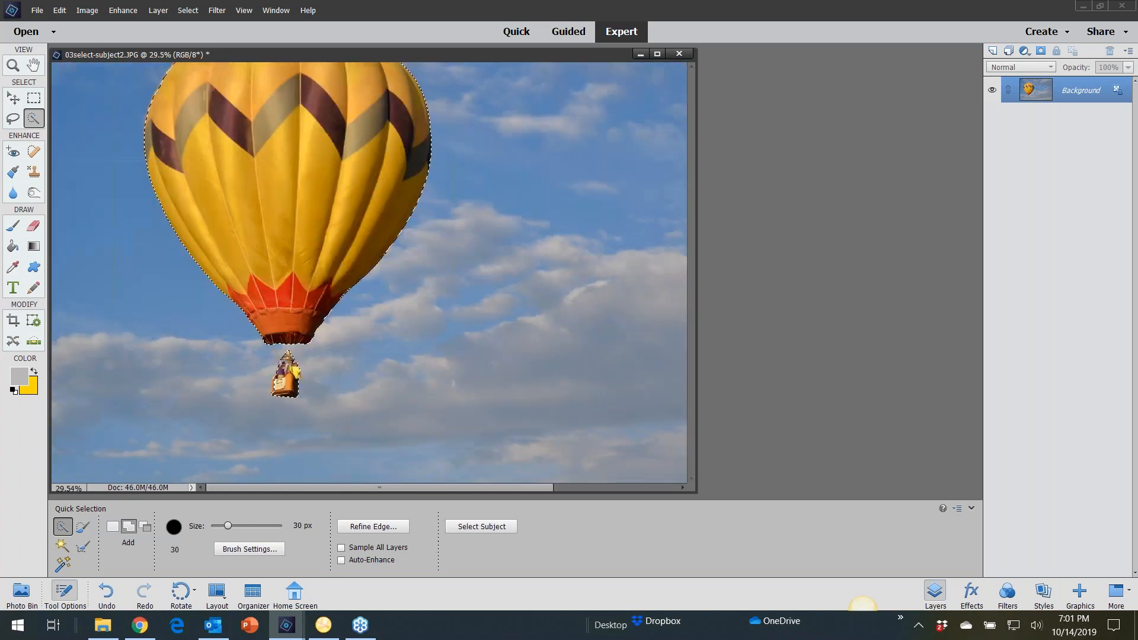
Step: Close the balloon photo without saving and open the baseball photo 03select-subject3.jpg
{"action": "left_click", "coordinate": [675, 53]}
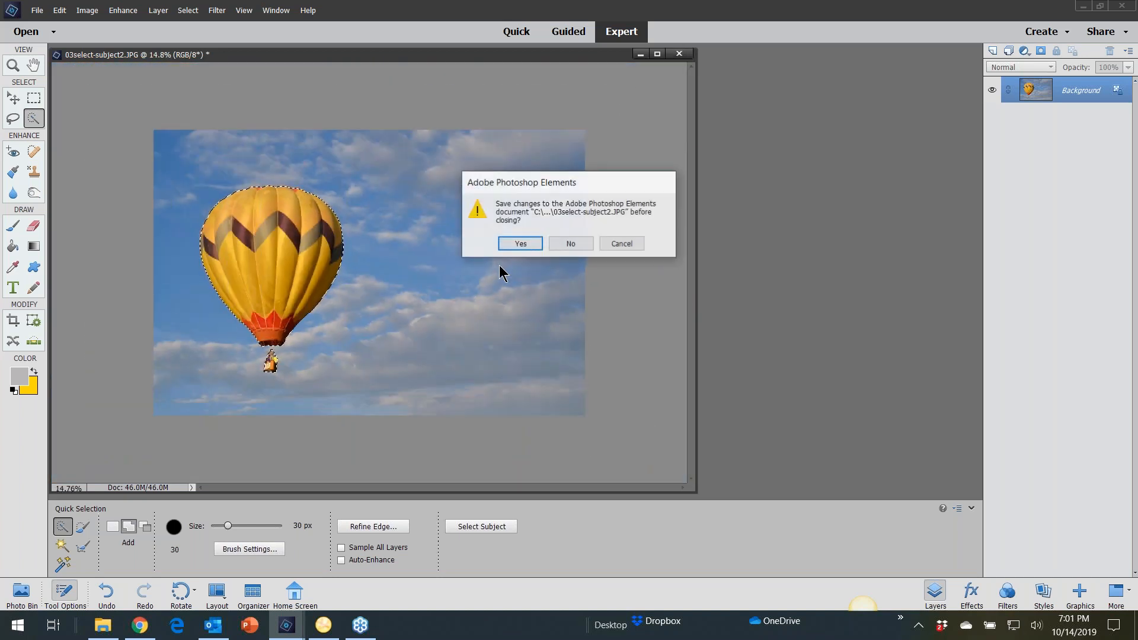
{"action": "left_click", "coordinate": [564, 243]}
{"action": "left_click", "coordinate": [37, 10]}
{"action": "left_click", "coordinate": [52, 39]}
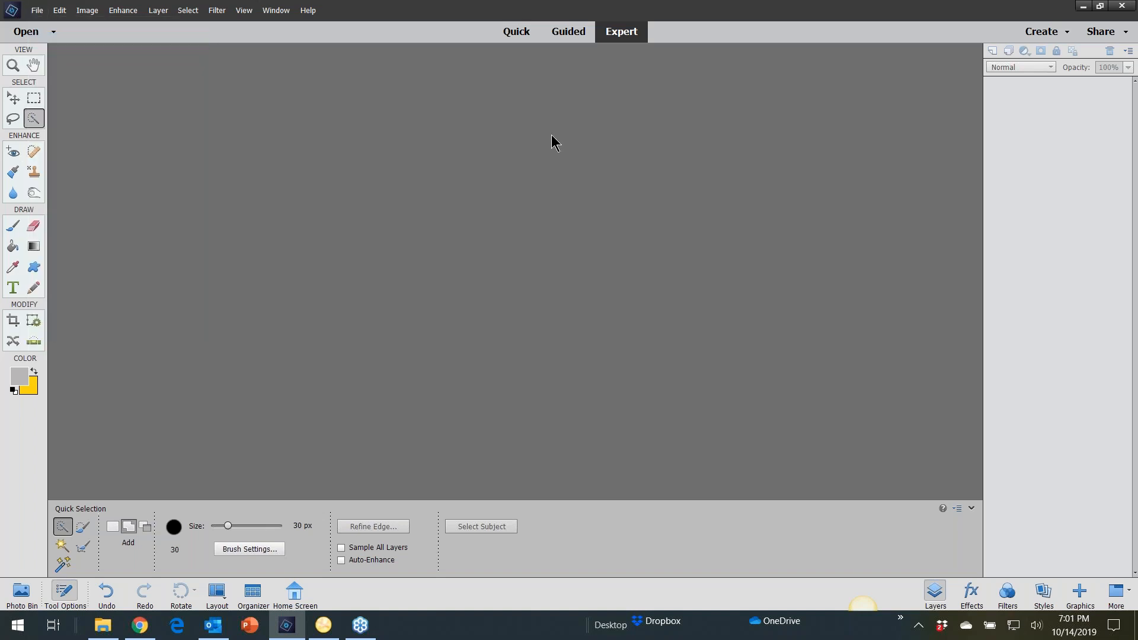
{"action": "left_click", "coordinate": [916, 89]}
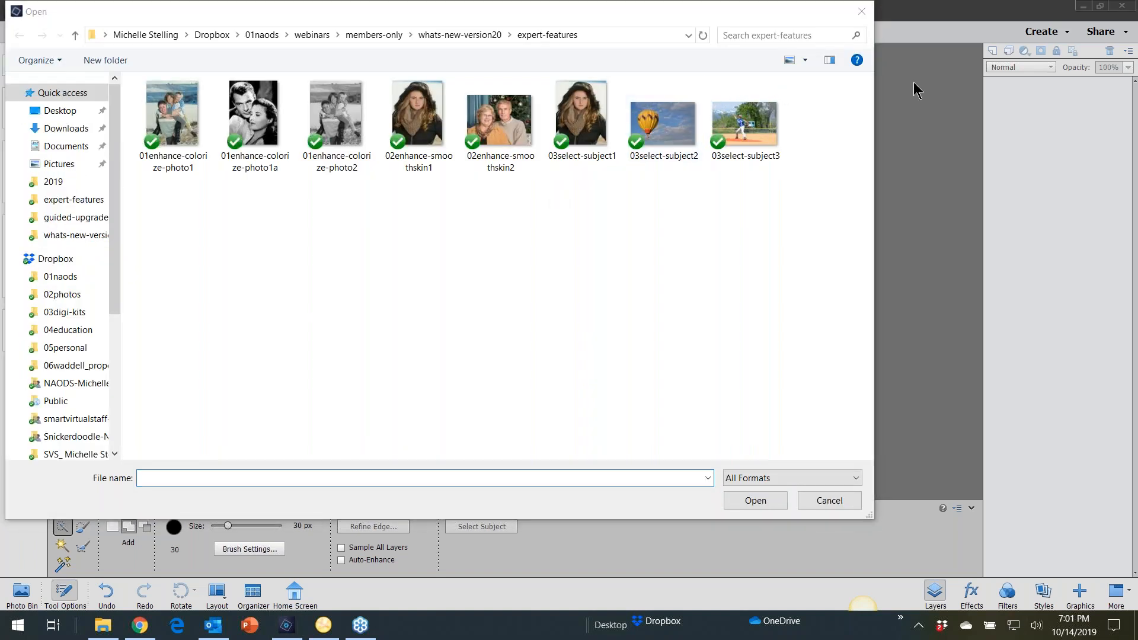
{"action": "double_click", "coordinate": [755, 120]}
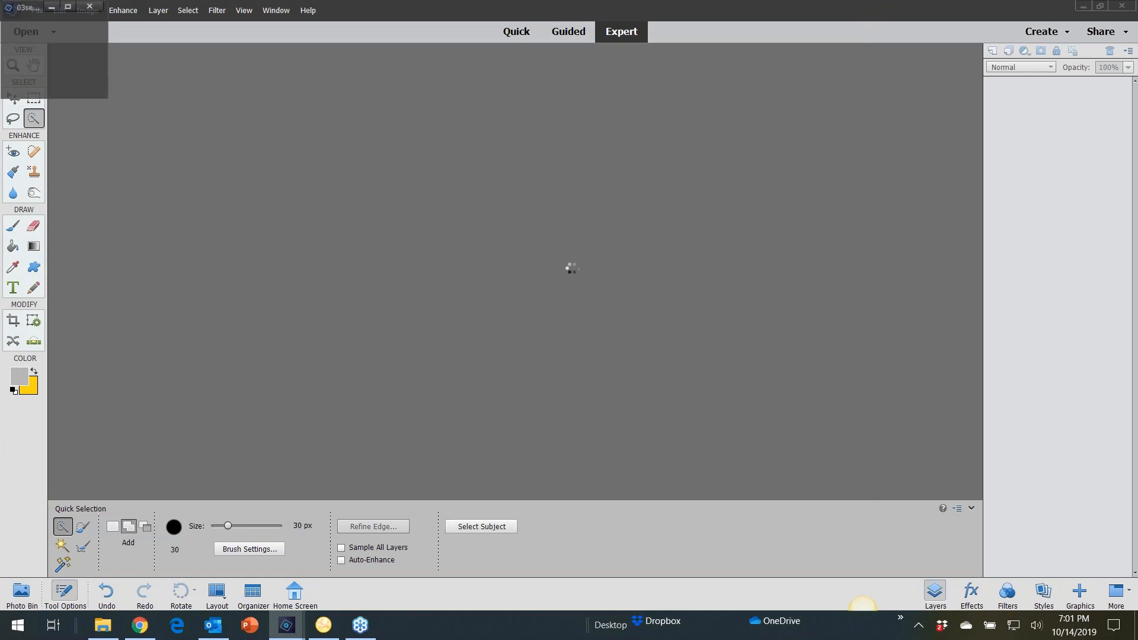
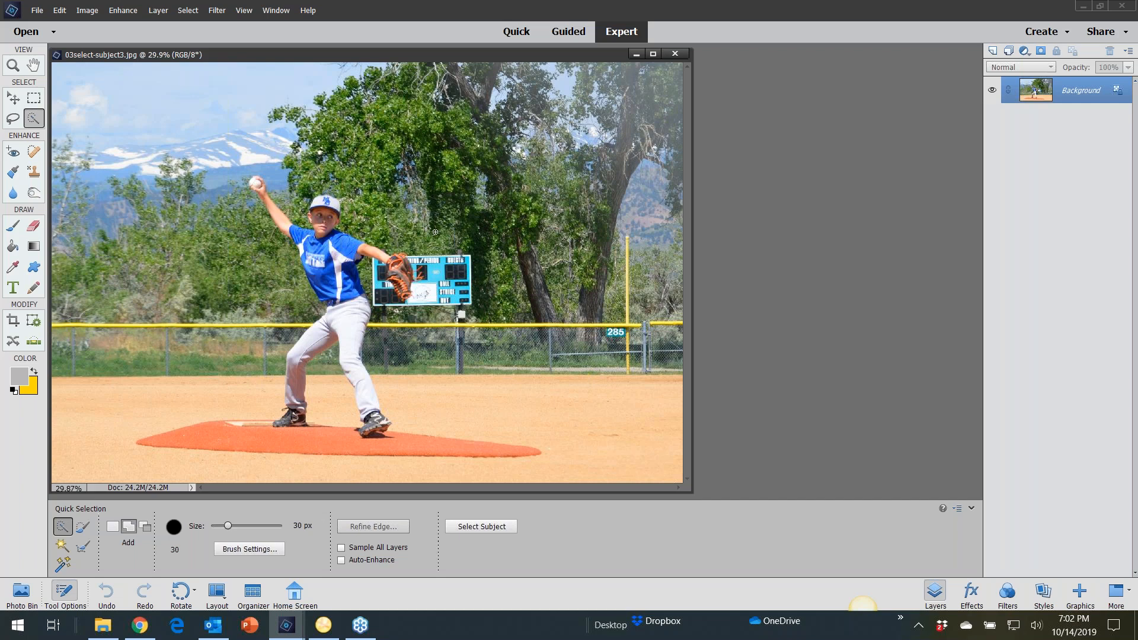
Step: Select the pitcher with the automatic Subject selection and subtract the orange mound using a 30 px Quick Selection brush
{"action": "left_click", "coordinate": [187, 10]}
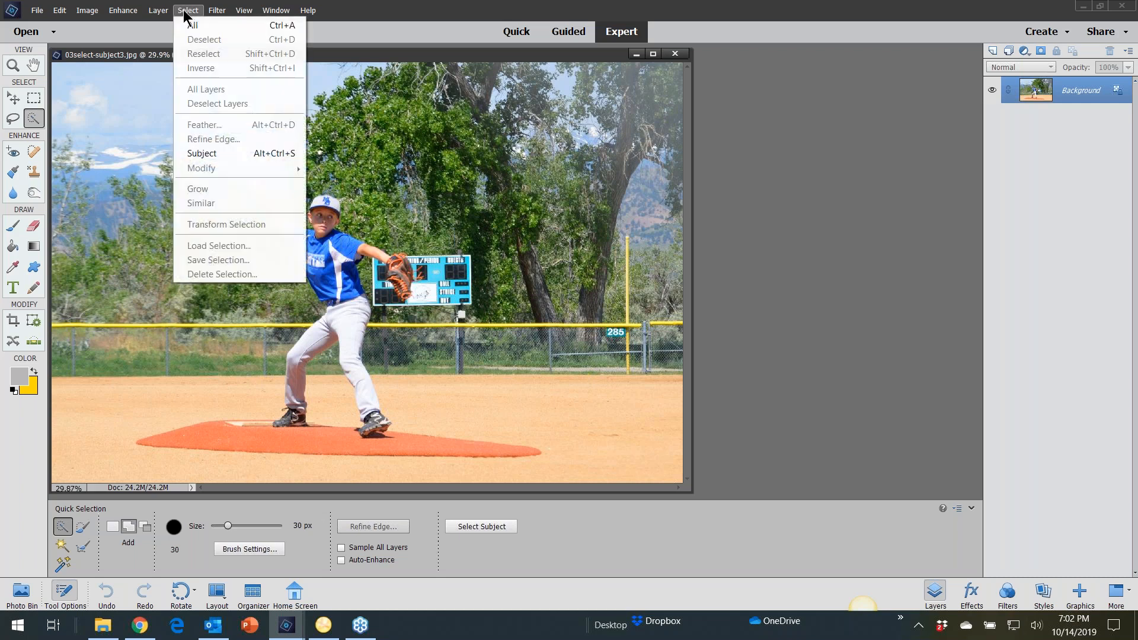
{"action": "left_click", "coordinate": [217, 155]}
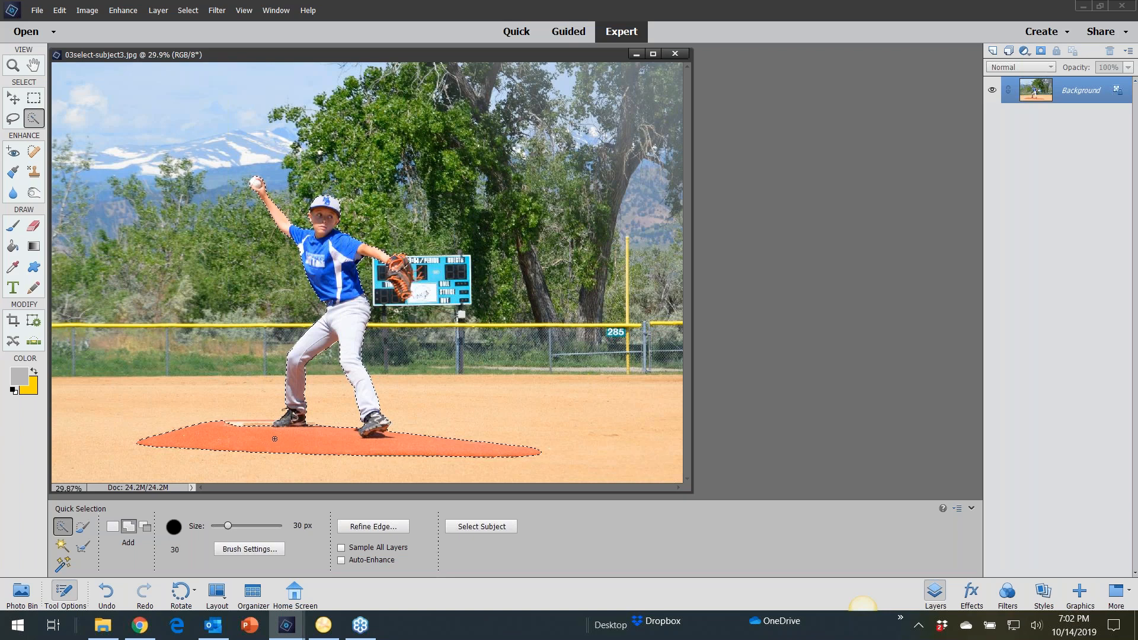
{"action": "scroll", "coordinate": [330, 447], "scroll_direction": "up", "scroll_amount": 4}
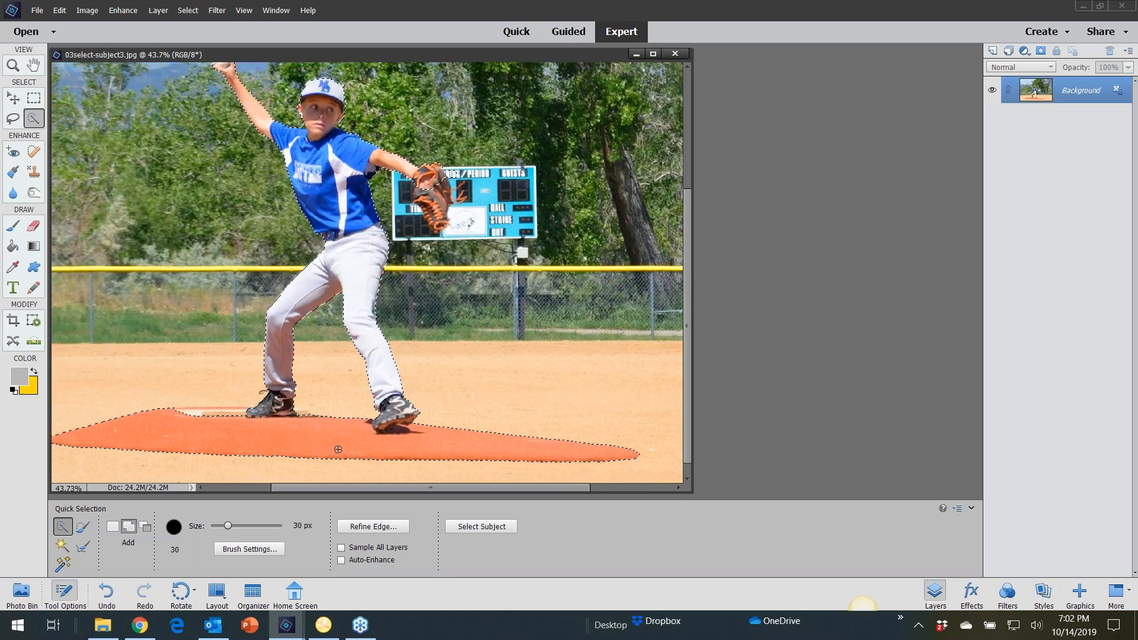
{"action": "key", "text": "alt"}
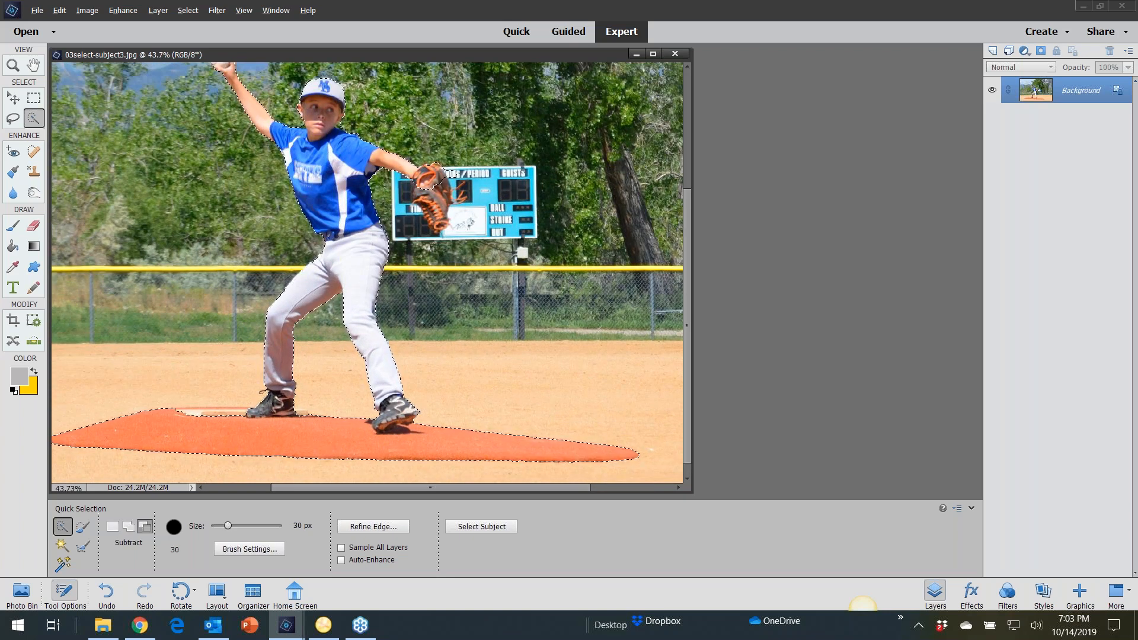
{"action": "mouse_move", "coordinate": [335, 442]}
{"action": "left_mouse_down"}
{"action": "mouse_move", "coordinate": [150, 431]}
{"action": "mouse_move", "coordinate": [103, 444]}
{"action": "mouse_move", "coordinate": [178, 454]}
{"action": "mouse_move", "coordinate": [109, 455]}
{"action": "mouse_move", "coordinate": [452, 461]}
{"action": "mouse_move", "coordinate": [554, 441]}
{"action": "mouse_move", "coordinate": [399, 456]}
{"action": "mouse_move", "coordinate": [640, 465]}
{"action": "mouse_move", "coordinate": [549, 463]}
{"action": "mouse_move", "coordinate": [620, 460]}
{"action": "left_mouse_up"}
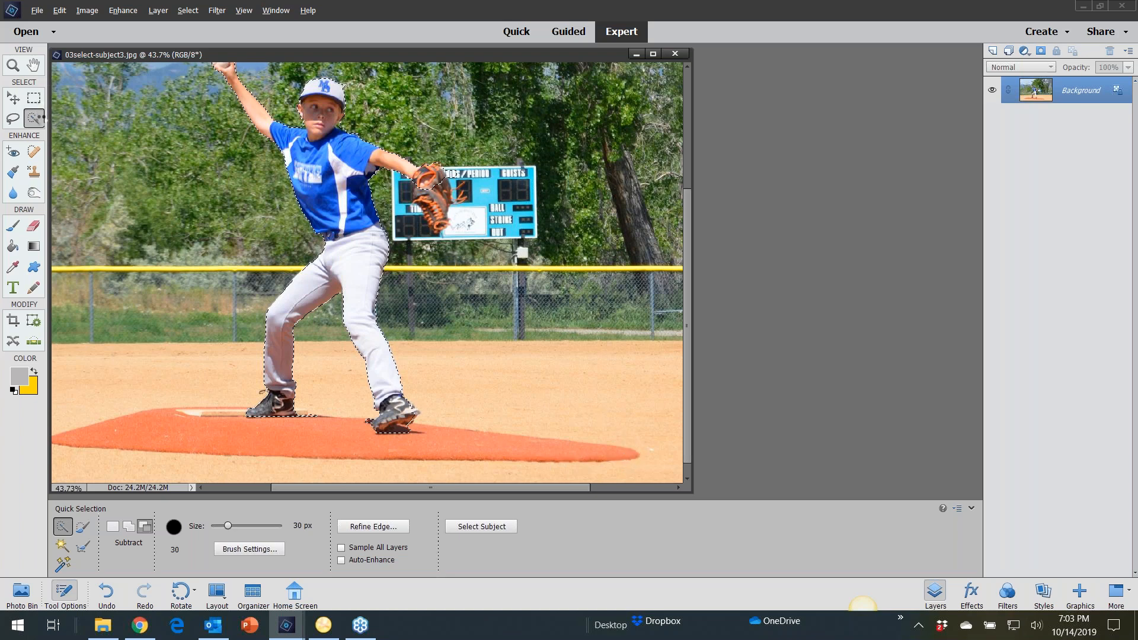
{"action": "left_click", "coordinate": [43, 117]}
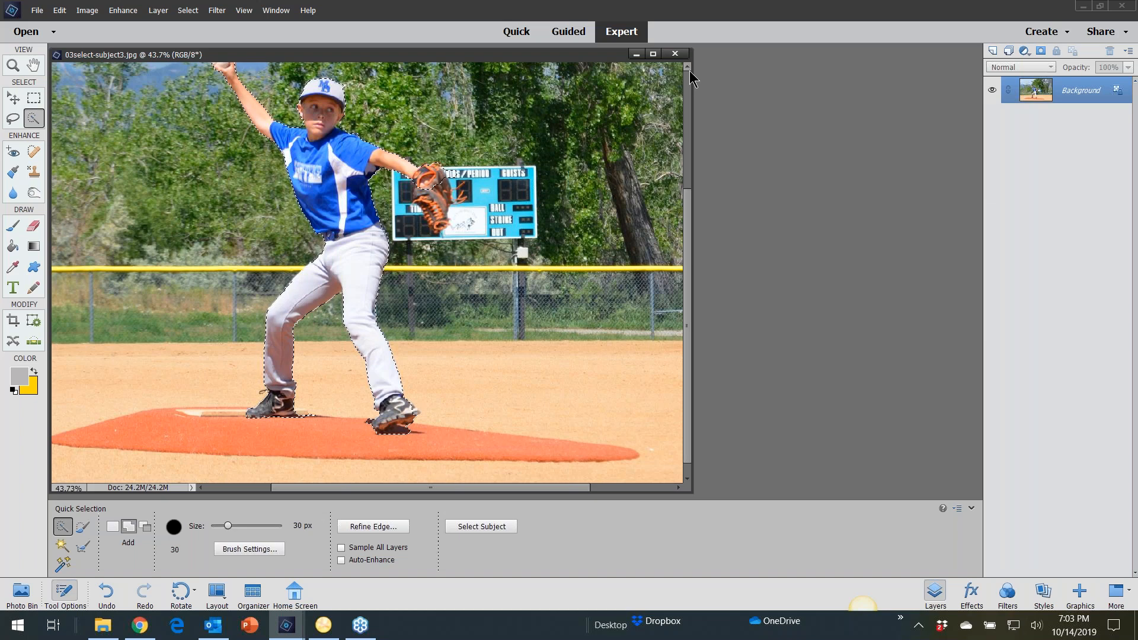
Step: Close the baseball photo and open the couple's portrait 02enhance-smoothskin2.jpg
{"action": "left_click", "coordinate": [674, 54]}
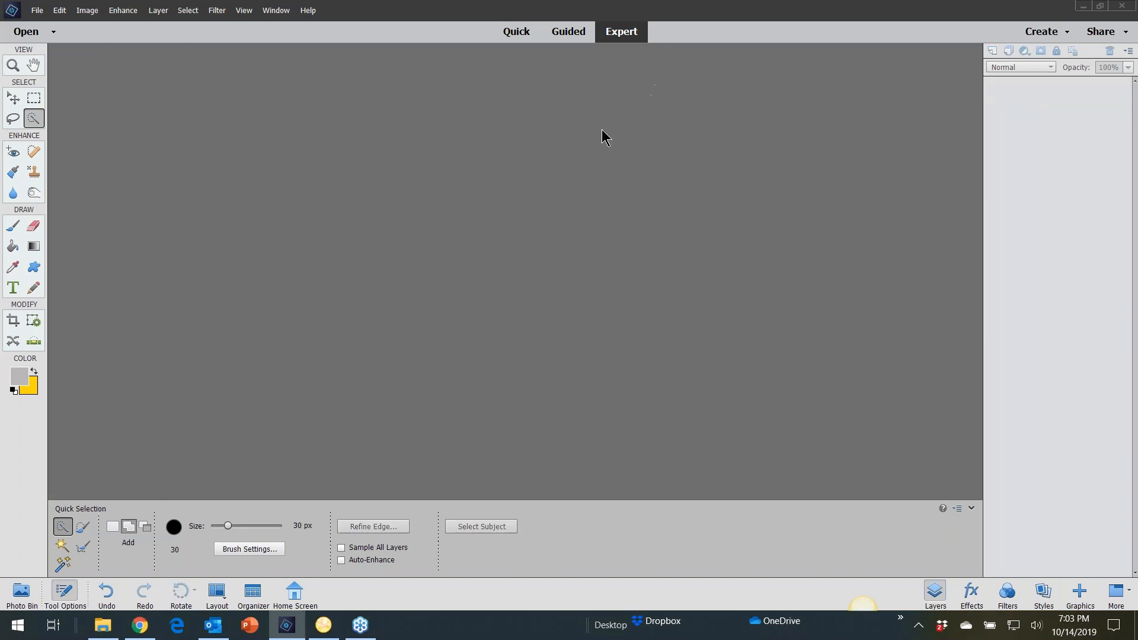
{"action": "left_click", "coordinate": [36, 10]}
{"action": "left_click", "coordinate": [53, 39]}
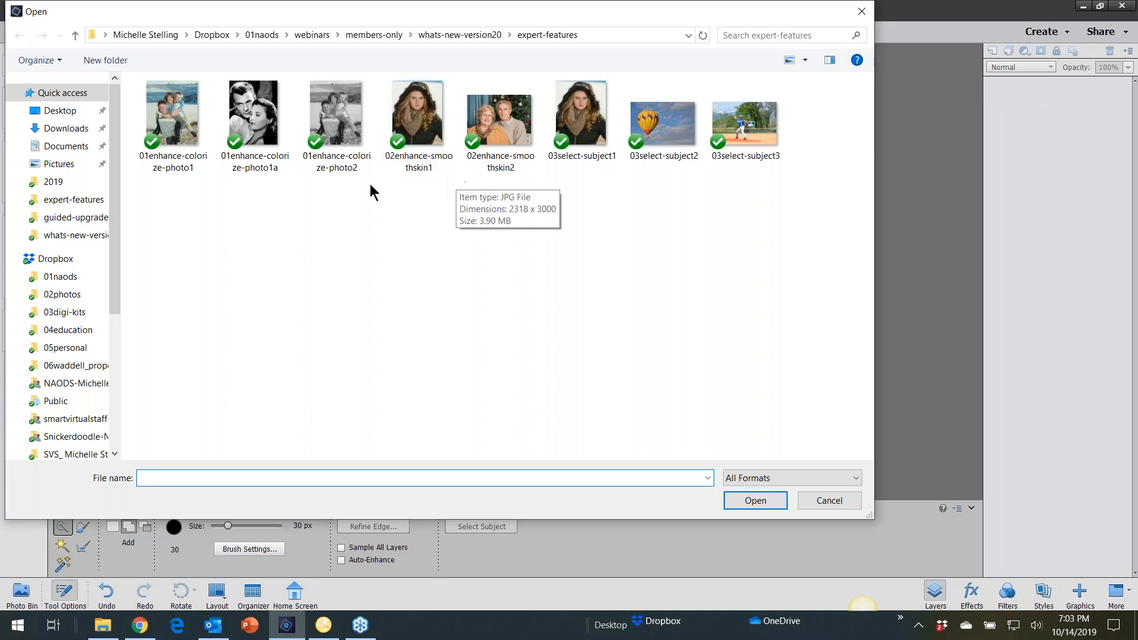
{"action": "left_click", "coordinate": [500, 122]}
{"action": "left_click", "coordinate": [748, 503]}
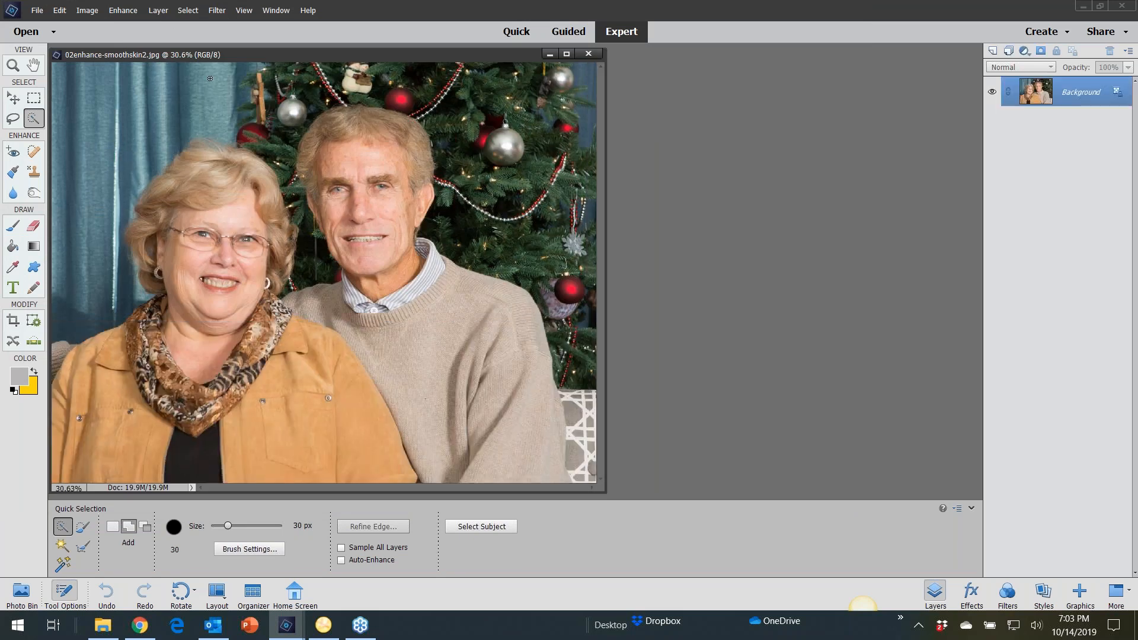
Step: Select the couple with the automatic Subject selection, then close the portrait
{"action": "left_click", "coordinate": [188, 10]}
{"action": "left_click", "coordinate": [201, 158]}
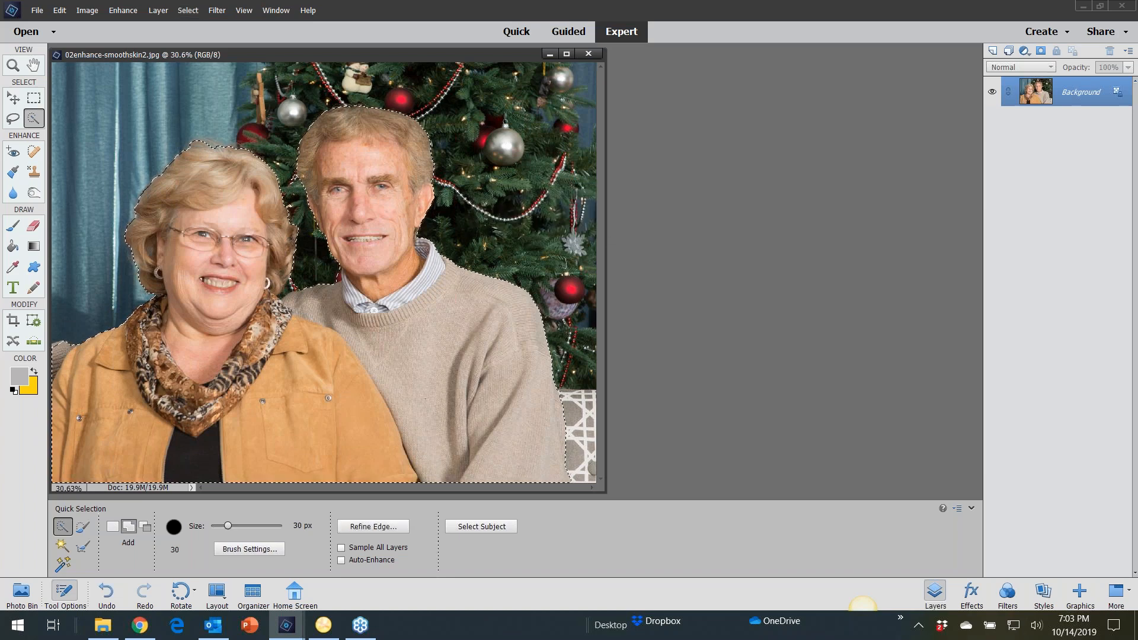
{"action": "left_click", "coordinate": [589, 54]}
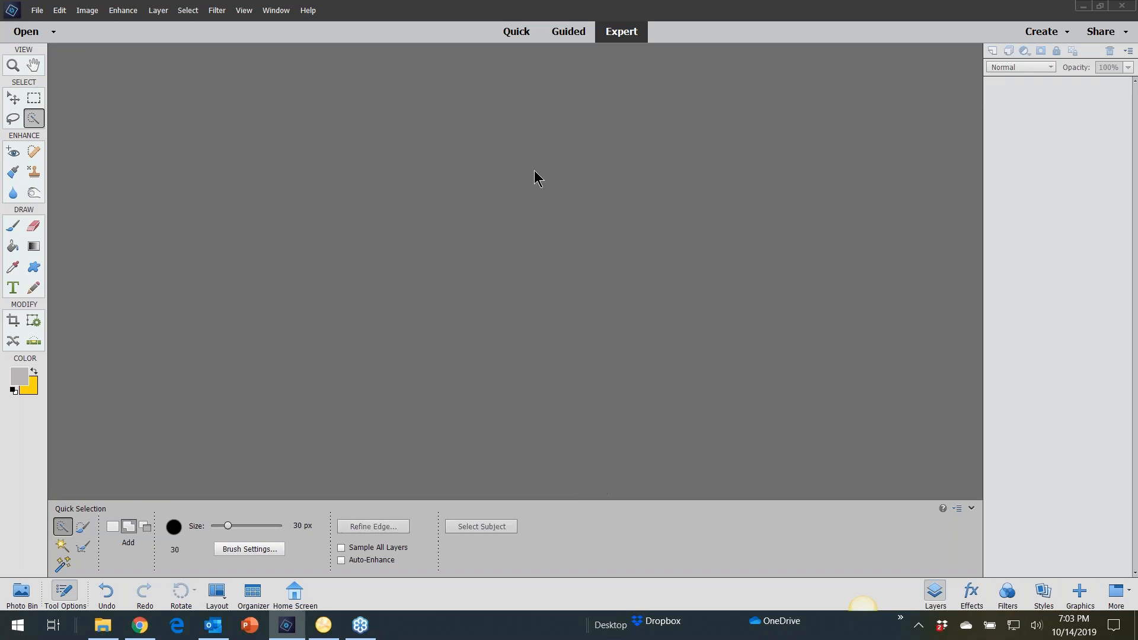
Step: Open the pelican photo 01basics-objectremoval01.JPG from the guided-upgrades folder inside whats-new-version20
{"action": "left_click", "coordinate": [37, 10]}
{"action": "left_click", "coordinate": [54, 39]}
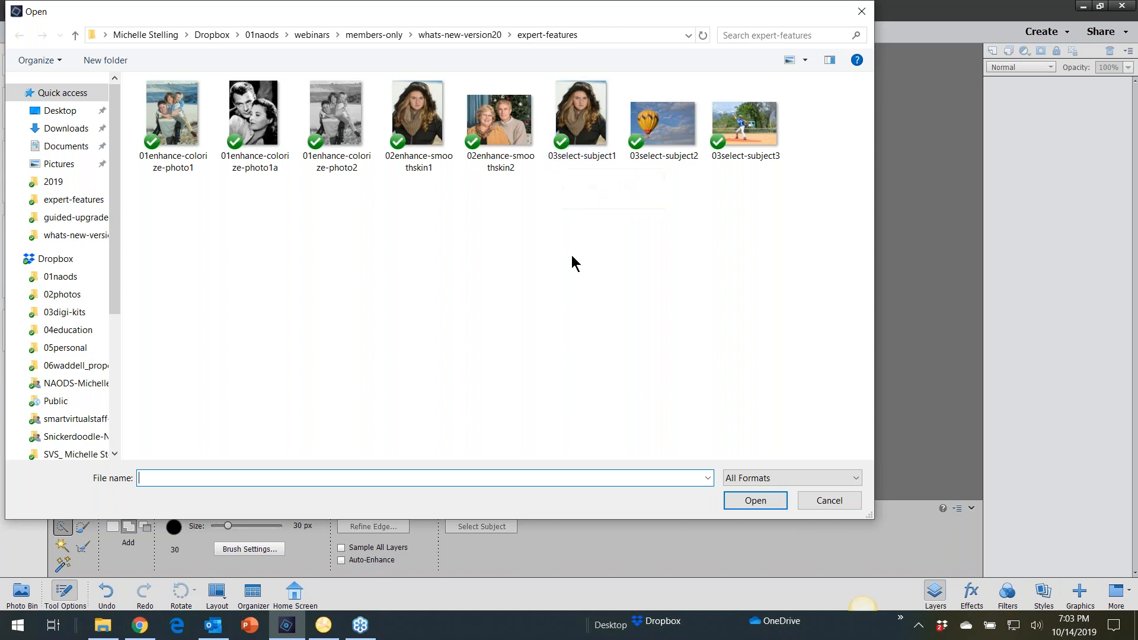
{"action": "left_click", "coordinate": [495, 36]}
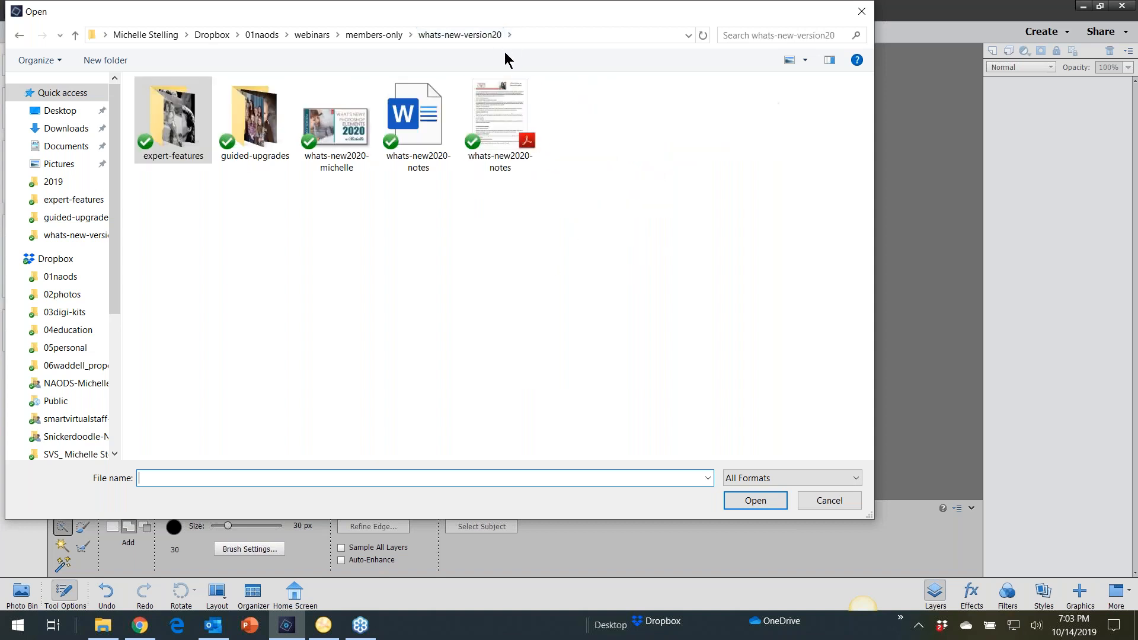
{"action": "double_click", "coordinate": [186, 121]}
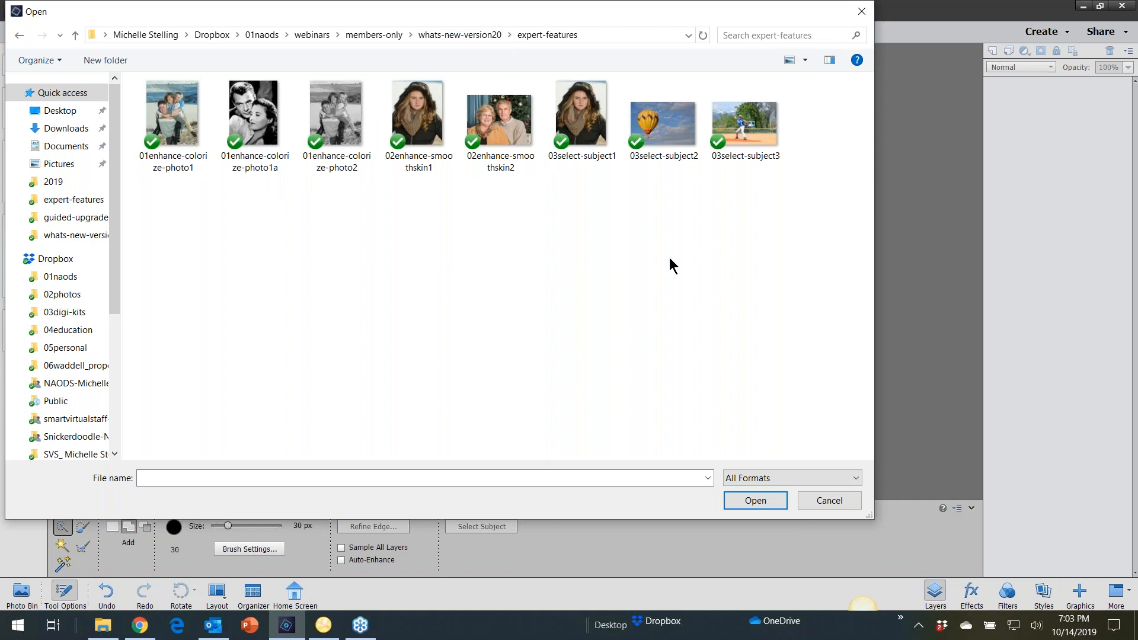
{"action": "left_click", "coordinate": [476, 34]}
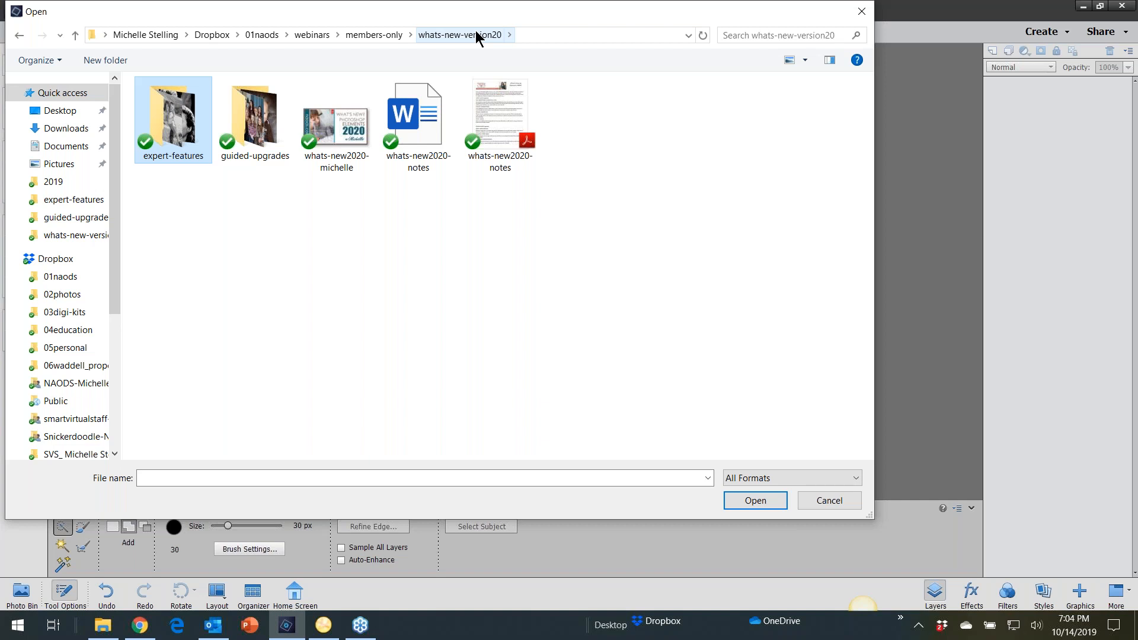
{"action": "left_click", "coordinate": [362, 34]}
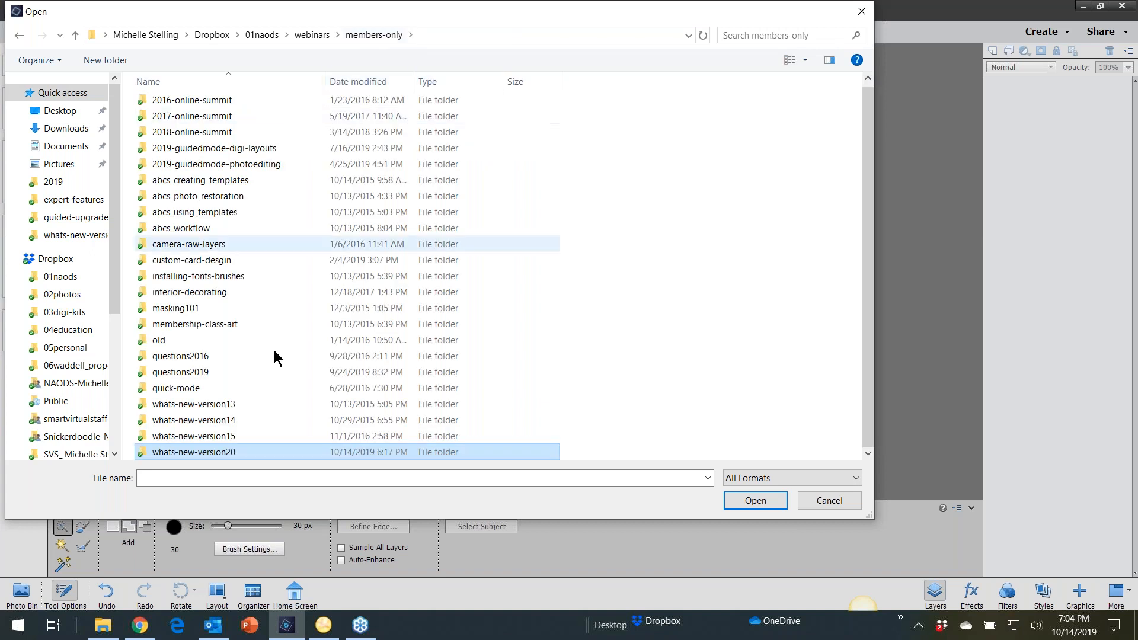
{"action": "double_click", "coordinate": [225, 451]}
{"action": "double_click", "coordinate": [272, 153]}
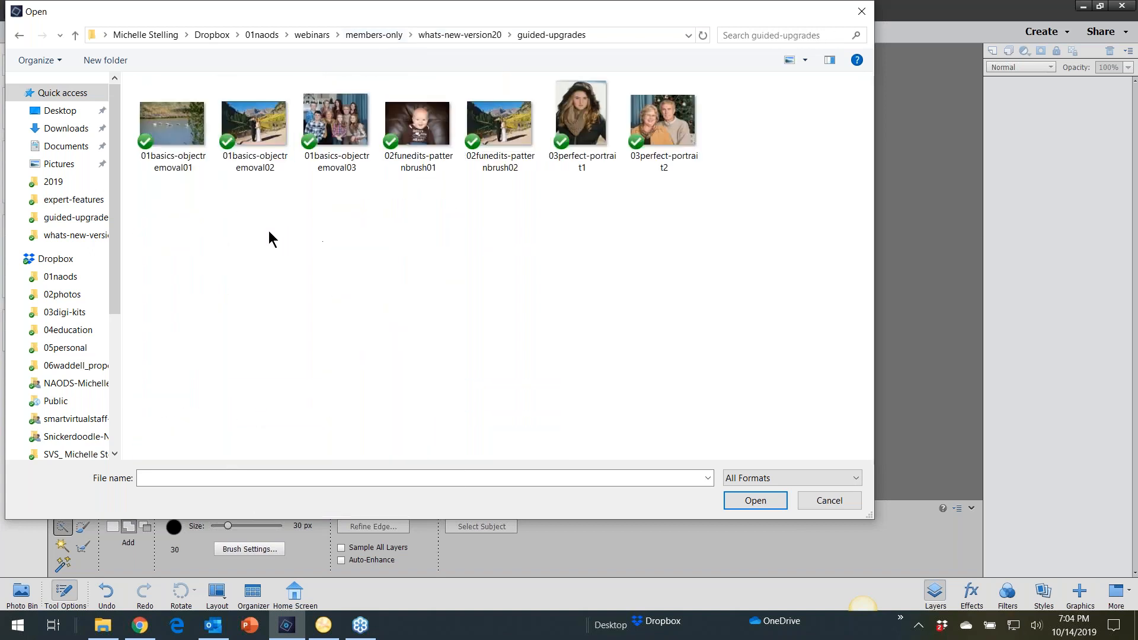
{"action": "left_click", "coordinate": [160, 139]}
{"action": "double_click", "coordinate": [183, 165]}
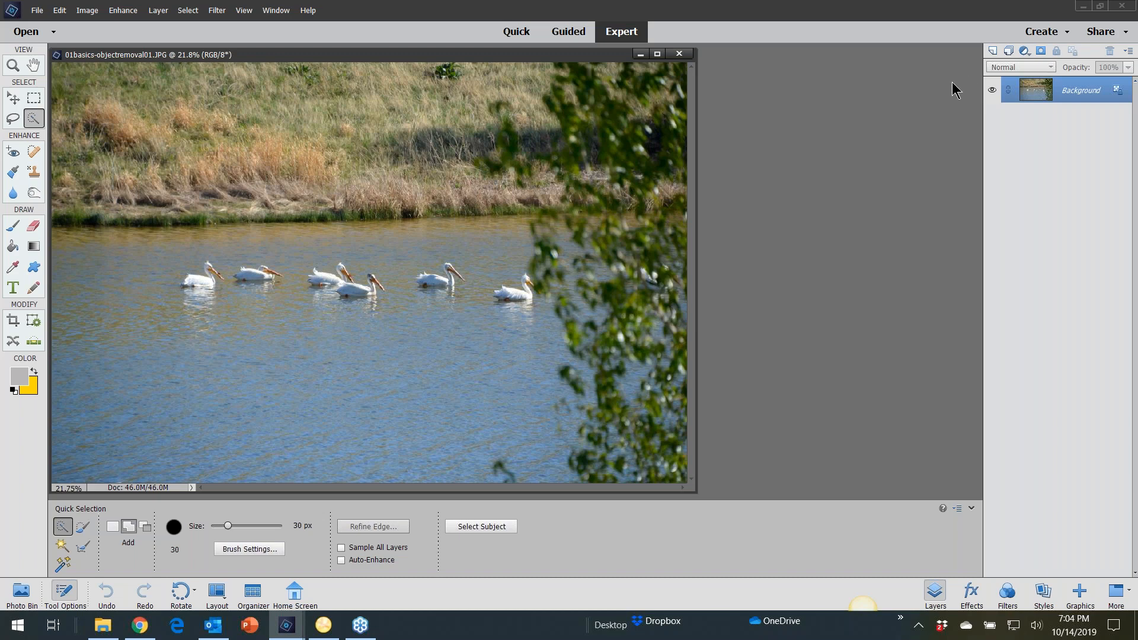
Step: Duplicate the Background layer of the pelican photo and enlarge the document window to show all six pelicans
{"action": "right_click", "coordinate": [1028, 93]}
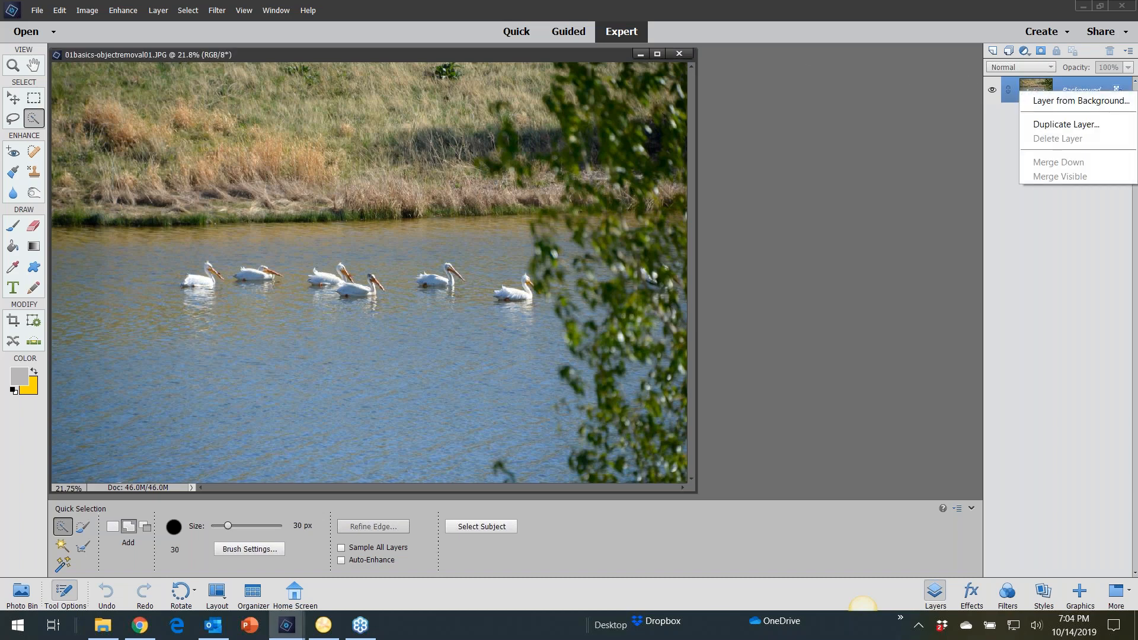
{"action": "left_click", "coordinate": [1045, 119]}
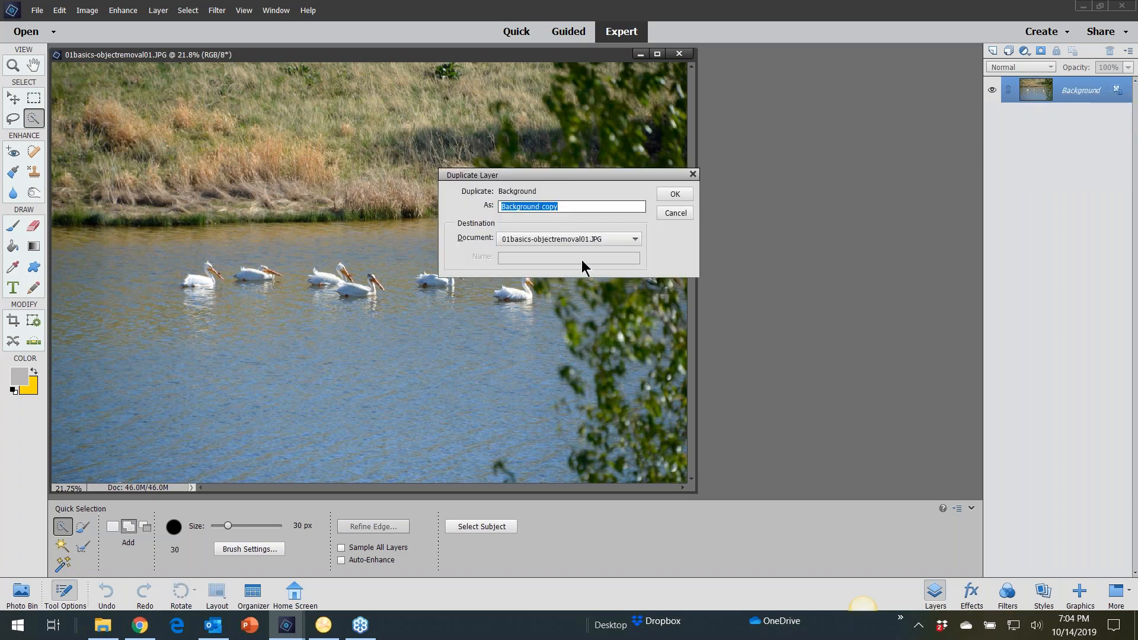
{"action": "left_click_drag", "start_coordinate": [614, 174], "coordinate": [518, 98]}
{"action": "left_click", "coordinate": [583, 117]}
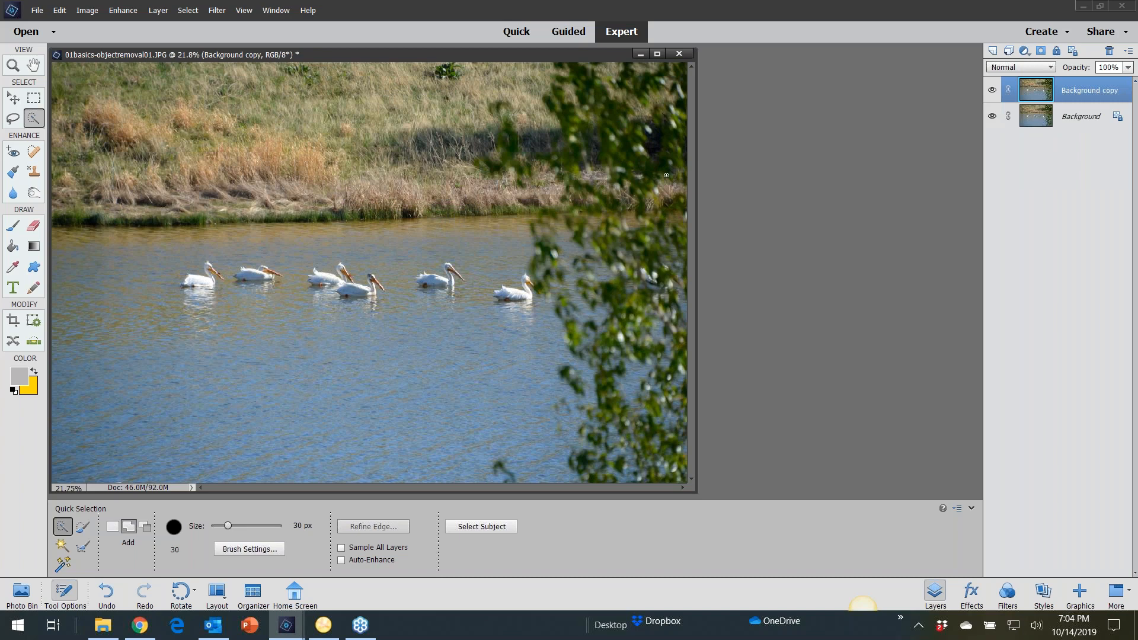
{"action": "scroll", "coordinate": [151, 296], "scroll_direction": "up", "scroll_amount": 3}
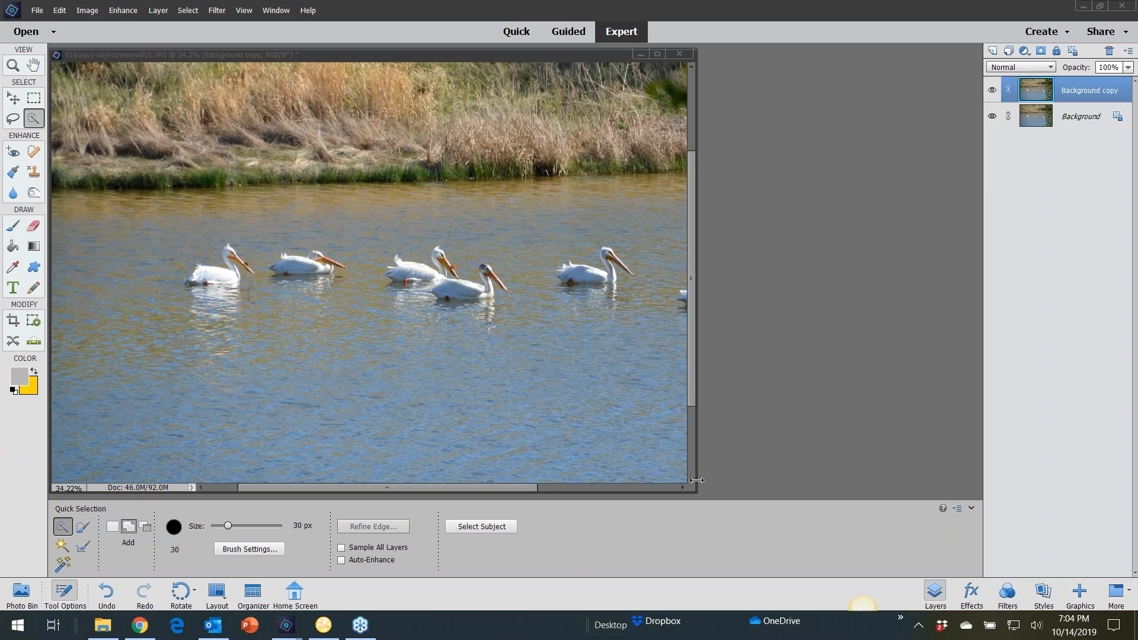
{"action": "left_click_drag", "start_coordinate": [697, 494], "coordinate": [819, 551]}
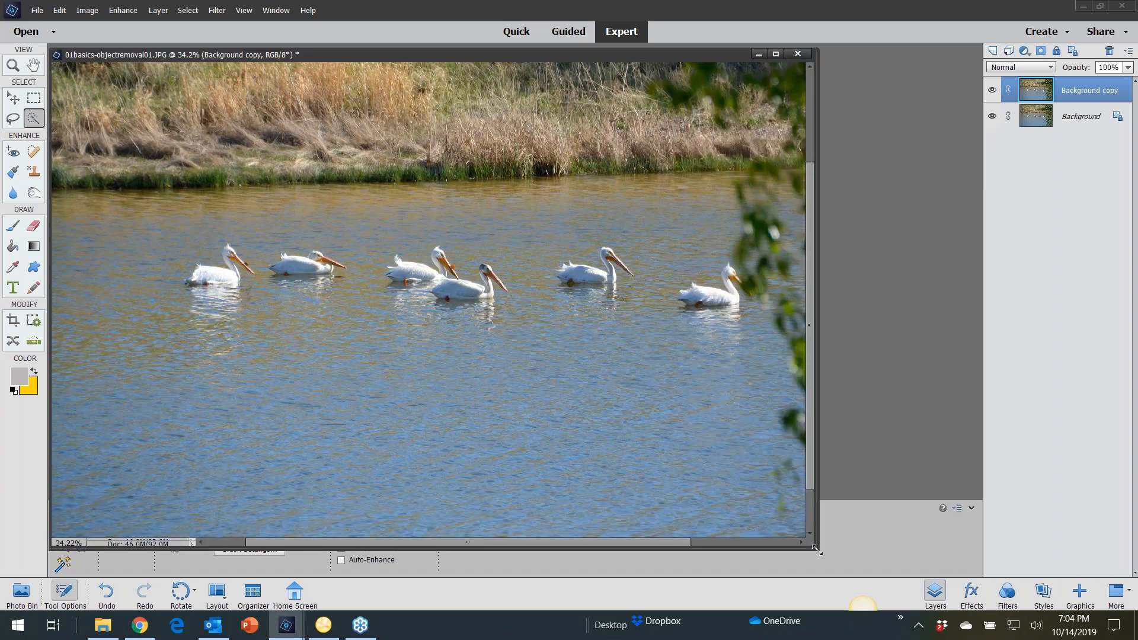
Step: Open the pelican photo in the guided Object Removal edit from the Basics category
{"action": "scroll", "coordinate": [347, 243], "scroll_direction": "up", "scroll_amount": 1}
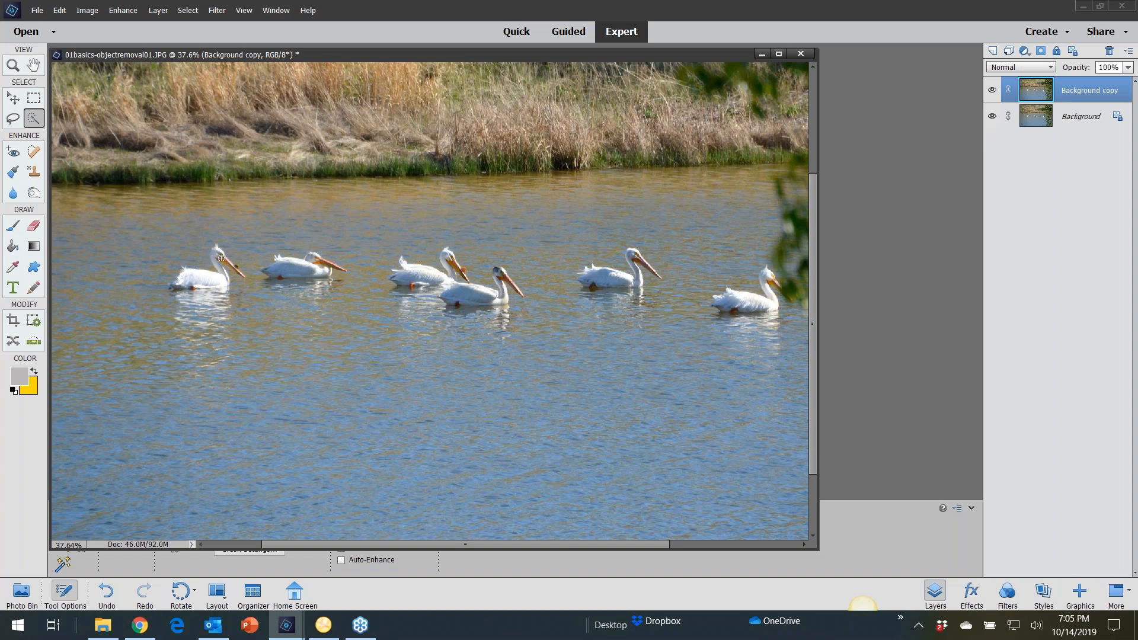
{"action": "left_click", "coordinate": [574, 35]}
{"action": "left_click", "coordinate": [577, 34]}
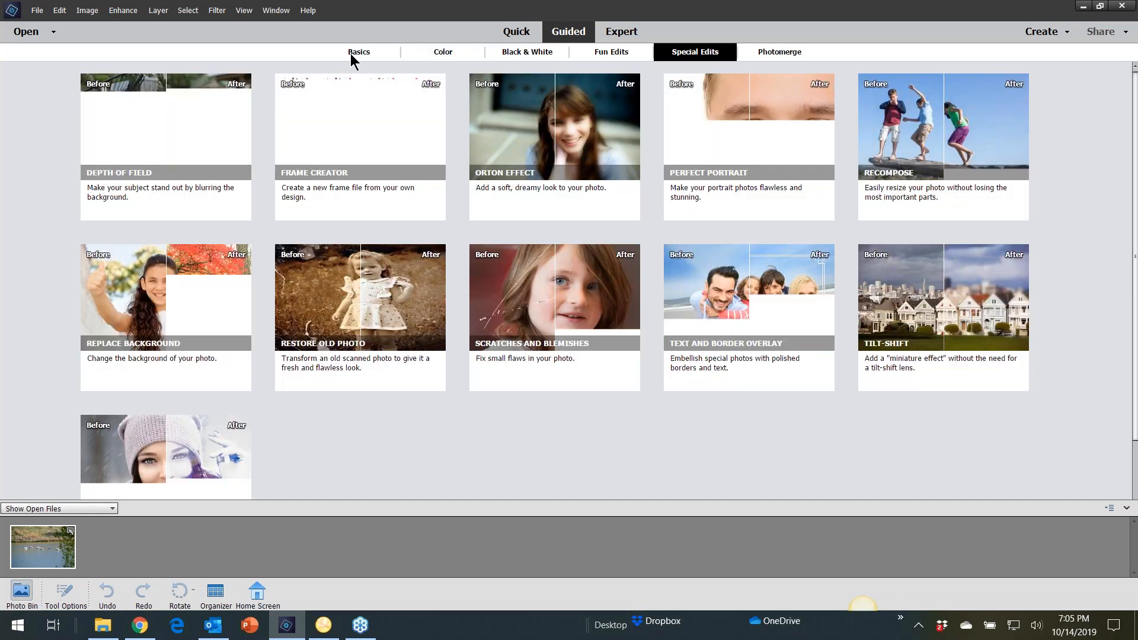
{"action": "left_click", "coordinate": [356, 54]}
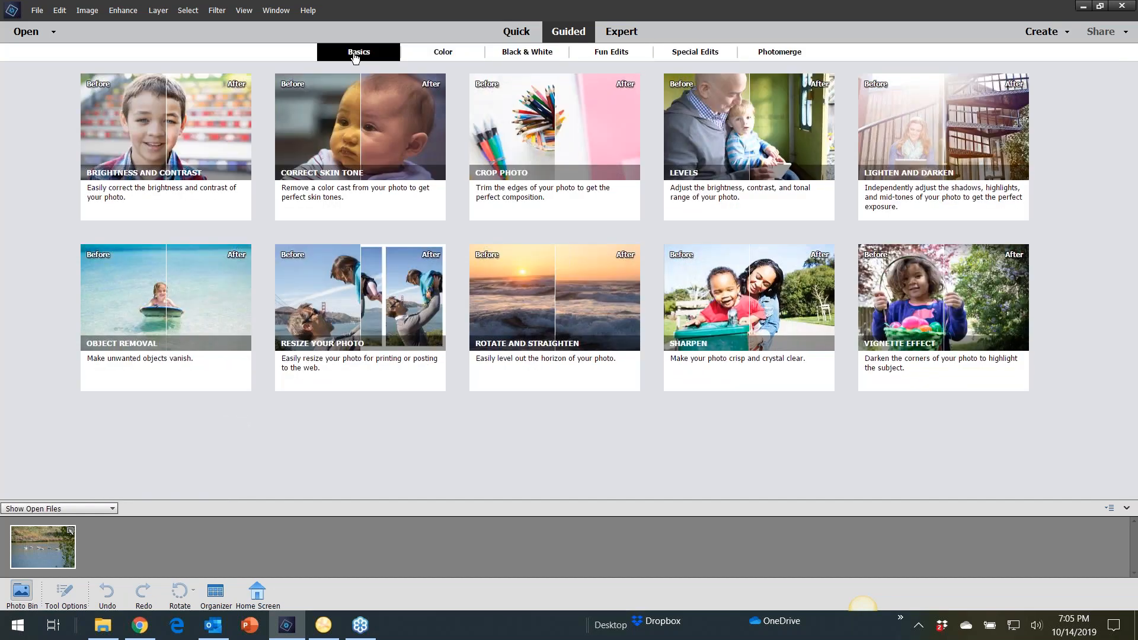
{"action": "left_click", "coordinate": [161, 305]}
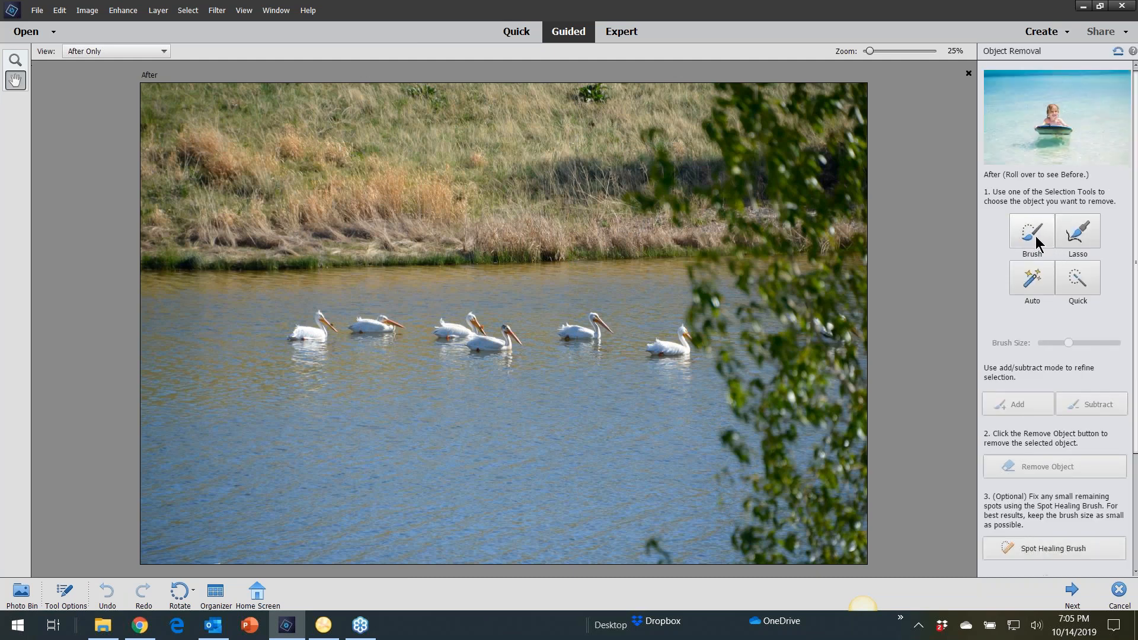
Step: Paint over the leftmost pelican with its reflection and the fifth pelican using the Brush selection, then remove both
{"action": "left_click", "coordinate": [1031, 237]}
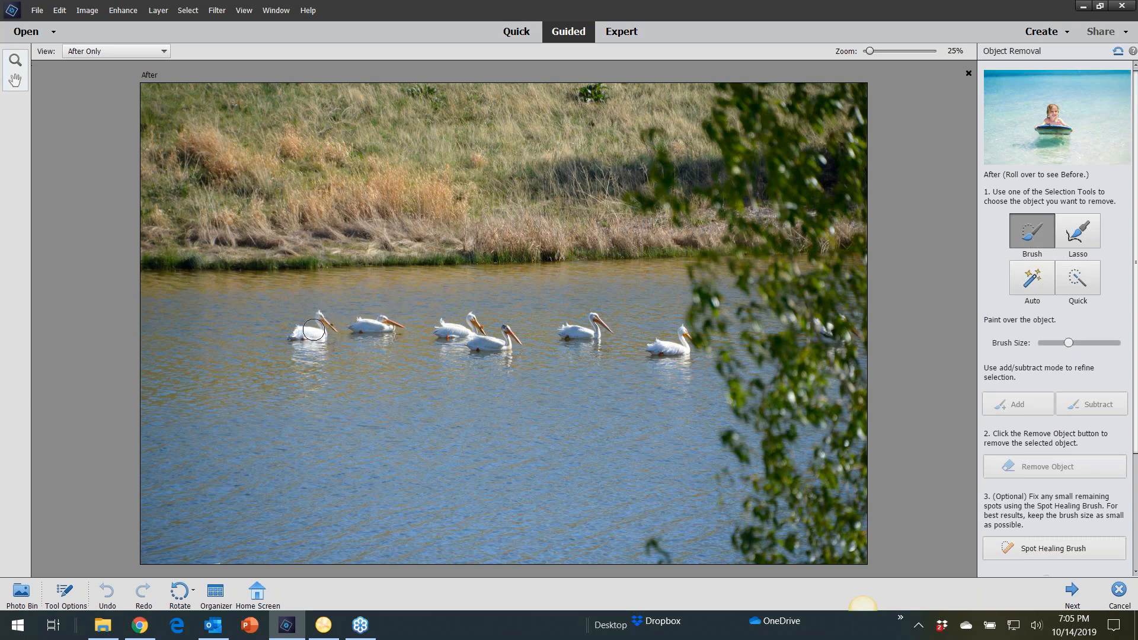
{"action": "scroll", "coordinate": [273, 344], "scroll_direction": "up", "scroll_amount": 3}
{"action": "mouse_move", "coordinate": [232, 342]}
{"action": "left_mouse_down"}
{"action": "mouse_move", "coordinate": [209, 314]}
{"action": "mouse_move", "coordinate": [210, 342]}
{"action": "mouse_move", "coordinate": [174, 342]}
{"action": "mouse_move", "coordinate": [202, 349]}
{"action": "mouse_move", "coordinate": [180, 362]}
{"action": "mouse_move", "coordinate": [202, 369]}
{"action": "mouse_move", "coordinate": [183, 377]}
{"action": "mouse_move", "coordinate": [212, 385]}
{"action": "mouse_move", "coordinate": [215, 374]}
{"action": "mouse_move", "coordinate": [181, 382]}
{"action": "mouse_move", "coordinate": [213, 356]}
{"action": "left_mouse_up"}
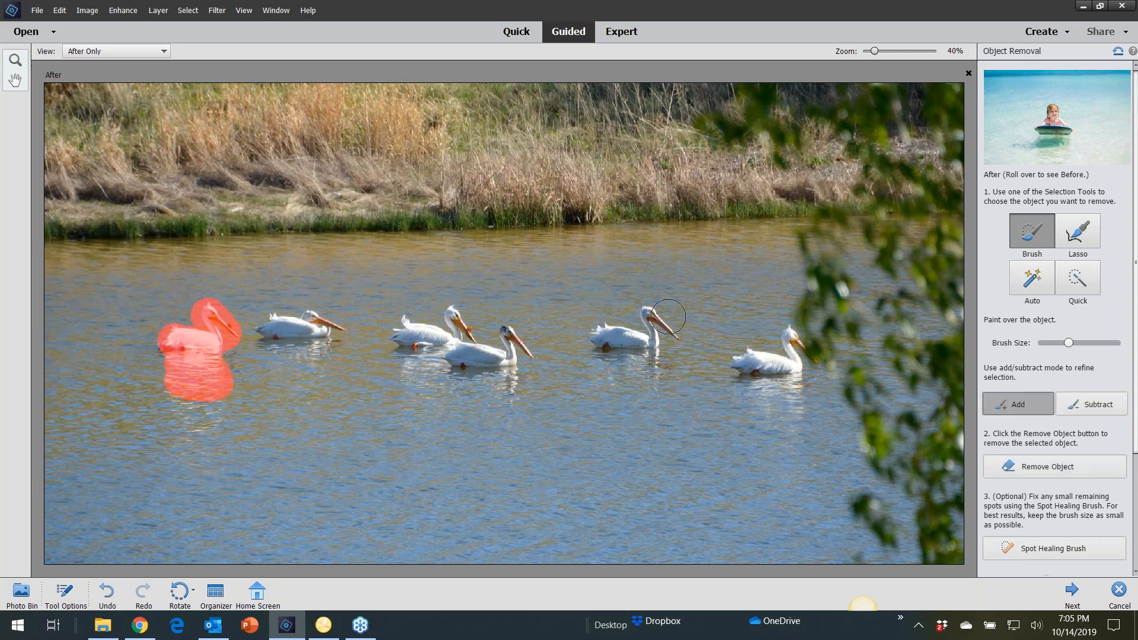
{"action": "mouse_move", "coordinate": [670, 331]}
{"action": "left_mouse_down"}
{"action": "mouse_move", "coordinate": [643, 314]}
{"action": "mouse_move", "coordinate": [652, 305]}
{"action": "mouse_move", "coordinate": [667, 344]}
{"action": "mouse_move", "coordinate": [593, 337]}
{"action": "mouse_move", "coordinate": [599, 350]}
{"action": "mouse_move", "coordinate": [639, 347]}
{"action": "left_mouse_up"}
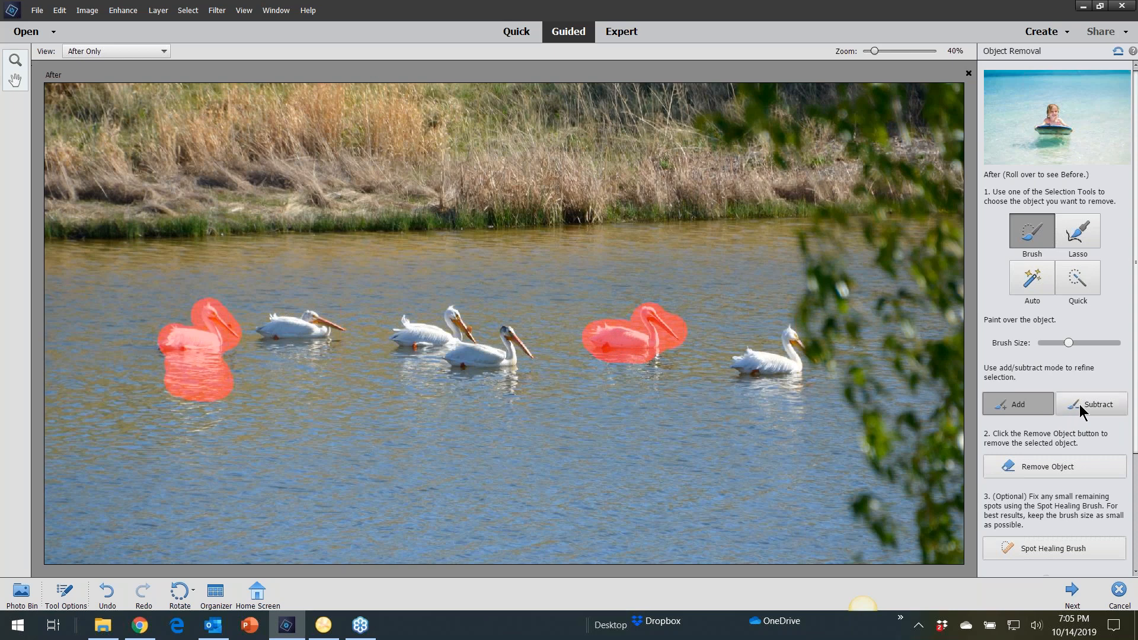
{"action": "left_click", "coordinate": [1044, 466]}
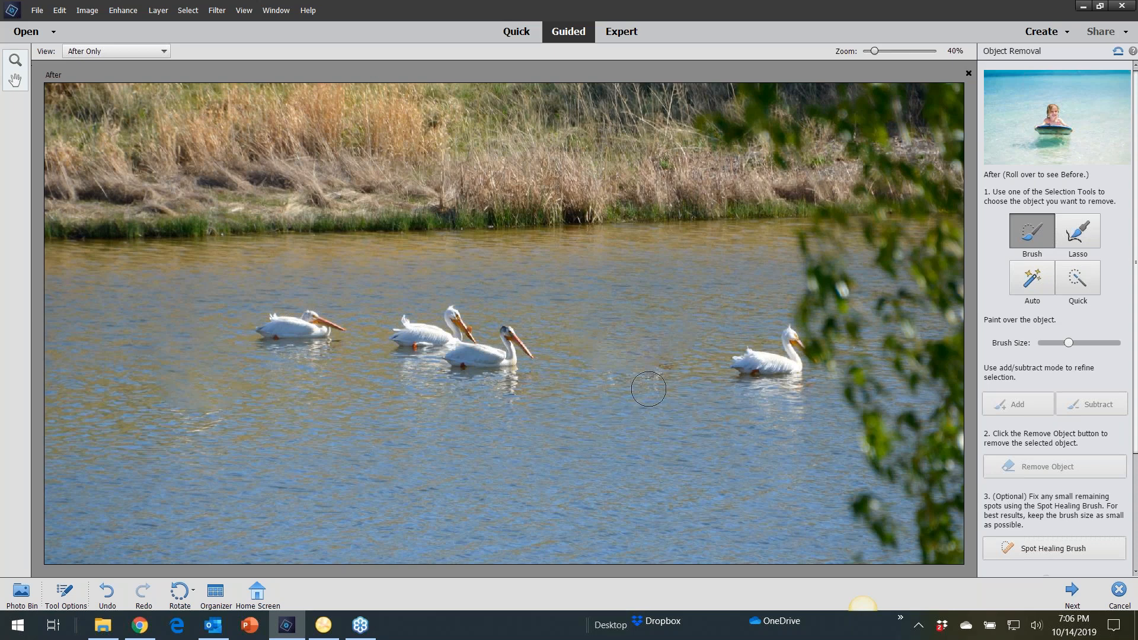
Step: Undo the object removal and both painted pelican selections
{"action": "key", "text": "ctrl+z"}
{"action": "key", "text": "ctrl+z"}
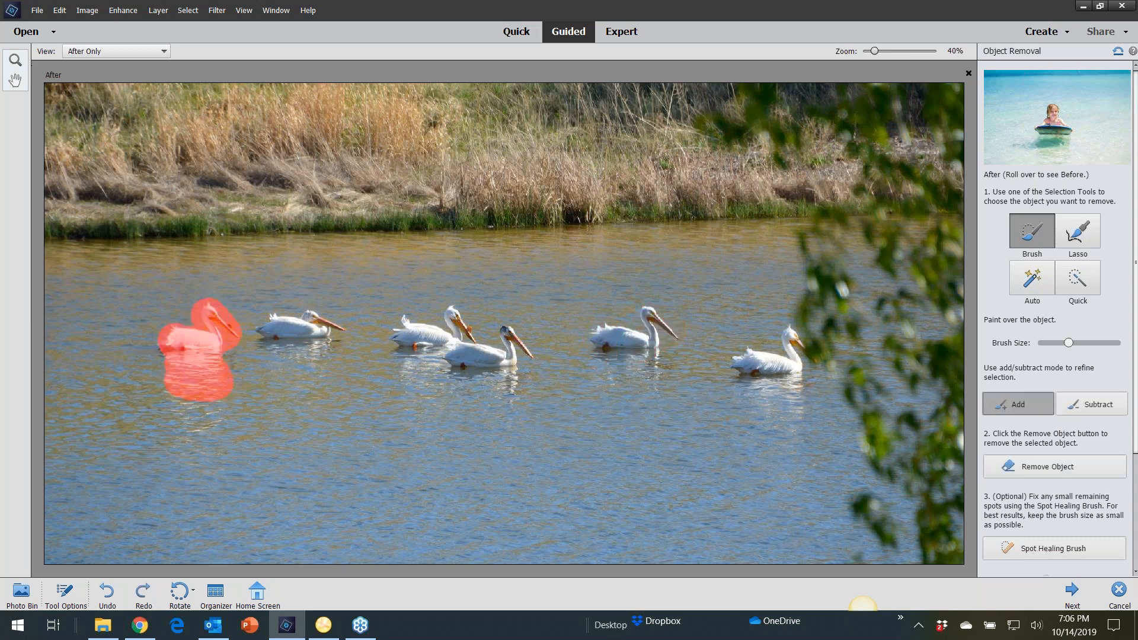
{"action": "key", "text": "ctrl+z"}
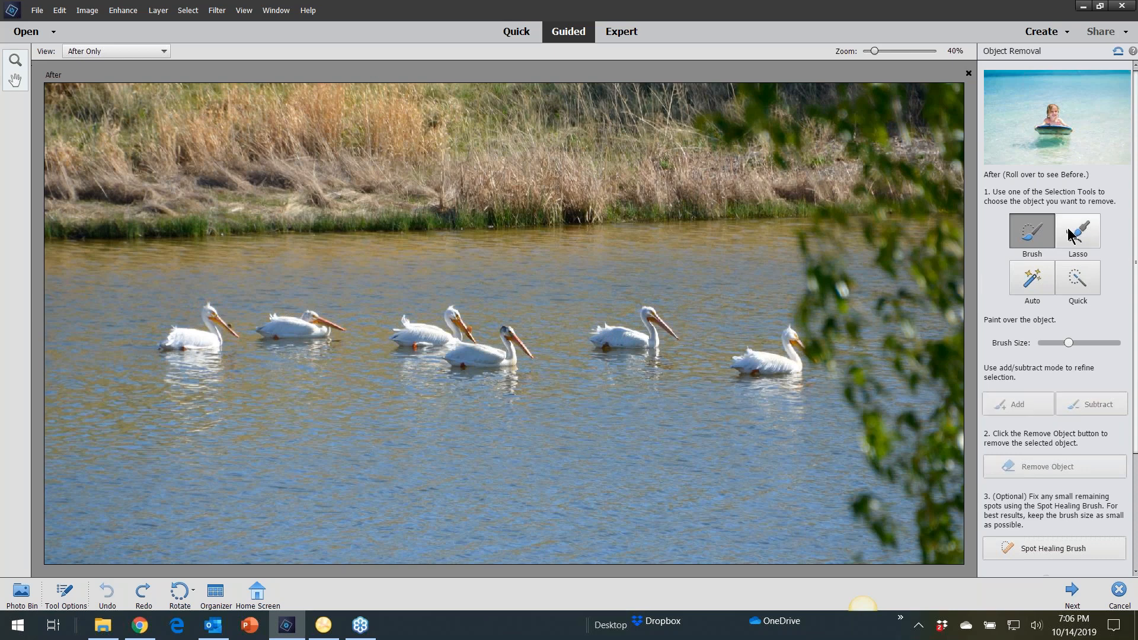
Step: Remove the leftmost and fifth pelicans using the Quick selection, then discard the guided edit and return to Expert mode
{"action": "left_click", "coordinate": [1075, 278]}
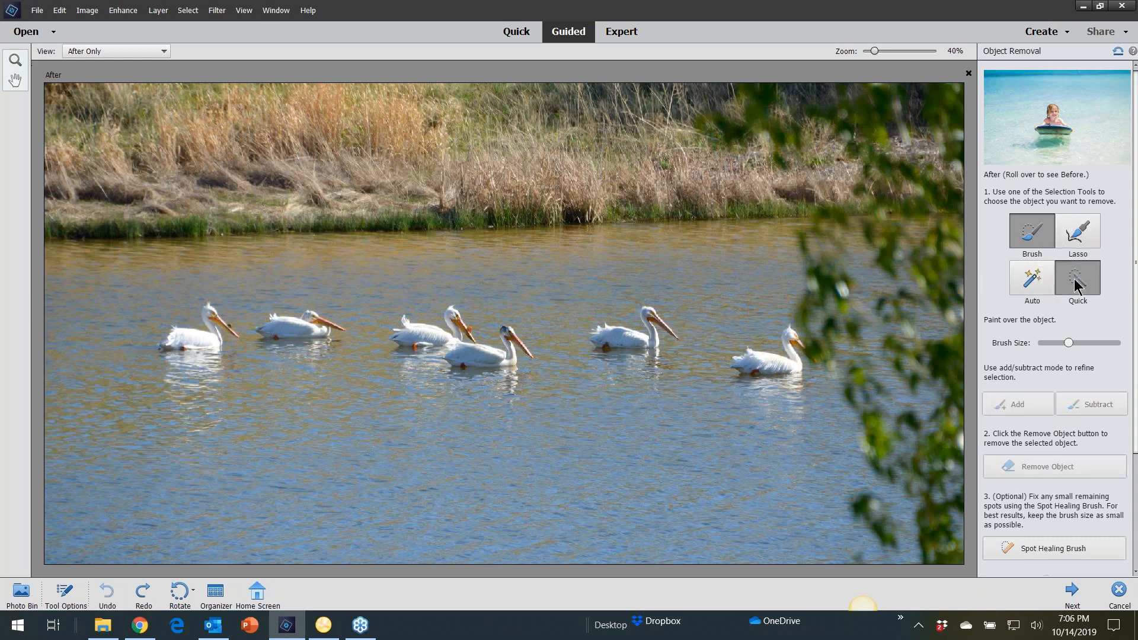
{"action": "mouse_move", "coordinate": [203, 340]}
{"action": "left_mouse_down"}
{"action": "mouse_move", "coordinate": [171, 338]}
{"action": "mouse_move", "coordinate": [178, 314]}
{"action": "mouse_move", "coordinate": [204, 308]}
{"action": "mouse_move", "coordinate": [228, 341]}
{"action": "mouse_move", "coordinate": [222, 354]}
{"action": "mouse_move", "coordinate": [197, 349]}
{"action": "mouse_move", "coordinate": [177, 363]}
{"action": "mouse_move", "coordinate": [202, 368]}
{"action": "mouse_move", "coordinate": [187, 373]}
{"action": "left_mouse_up"}
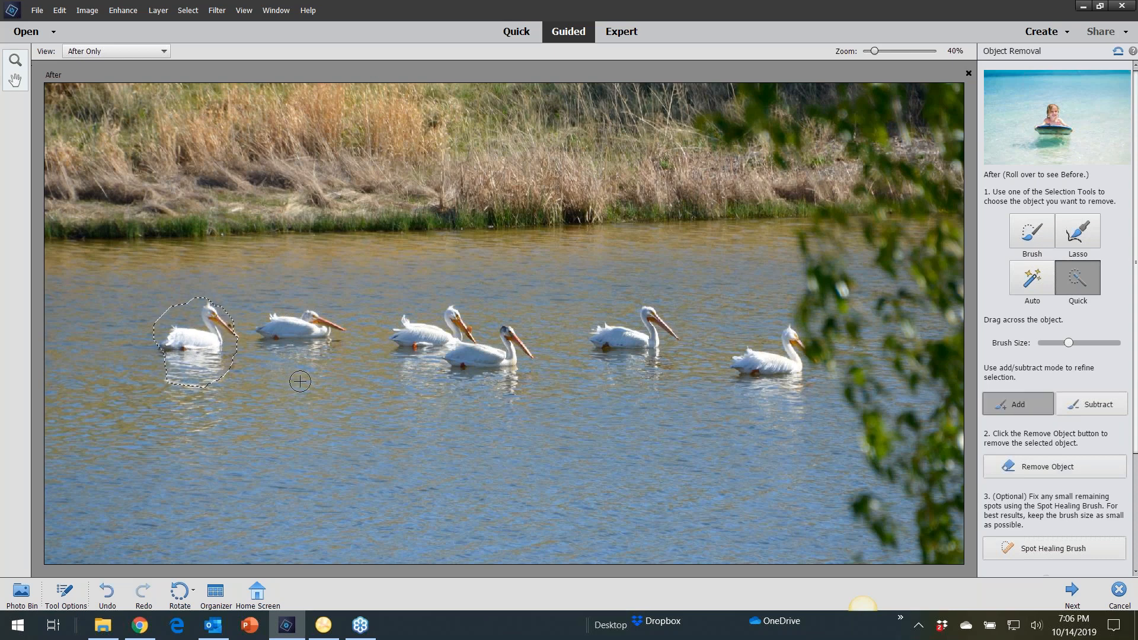
{"action": "mouse_move", "coordinate": [657, 326]}
{"action": "left_mouse_down"}
{"action": "mouse_move", "coordinate": [612, 346]}
{"action": "mouse_move", "coordinate": [607, 329]}
{"action": "mouse_move", "coordinate": [642, 316]}
{"action": "mouse_move", "coordinate": [617, 358]}
{"action": "mouse_move", "coordinate": [634, 361]}
{"action": "left_mouse_up"}
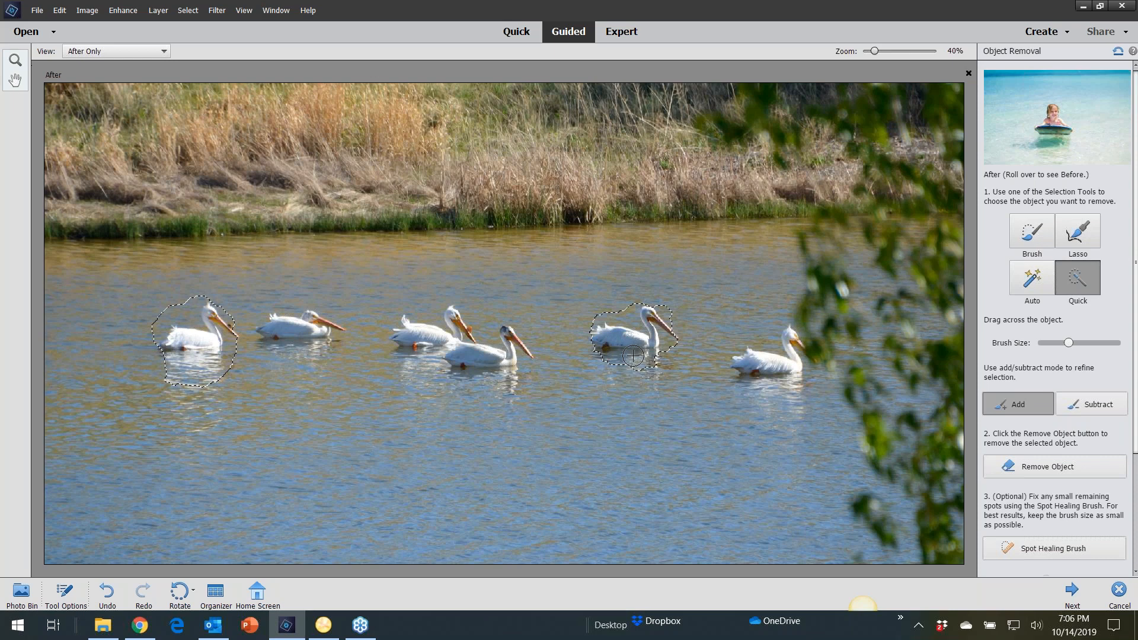
{"action": "left_click", "coordinate": [1052, 468]}
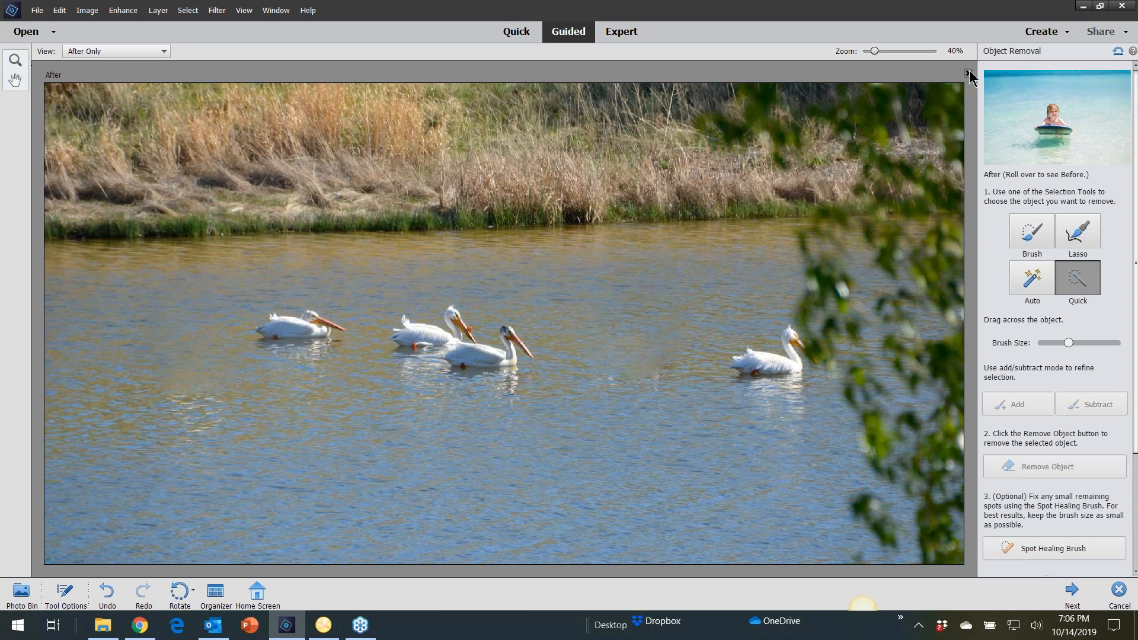
{"action": "left_click", "coordinate": [617, 33]}
{"action": "left_click", "coordinate": [572, 236]}
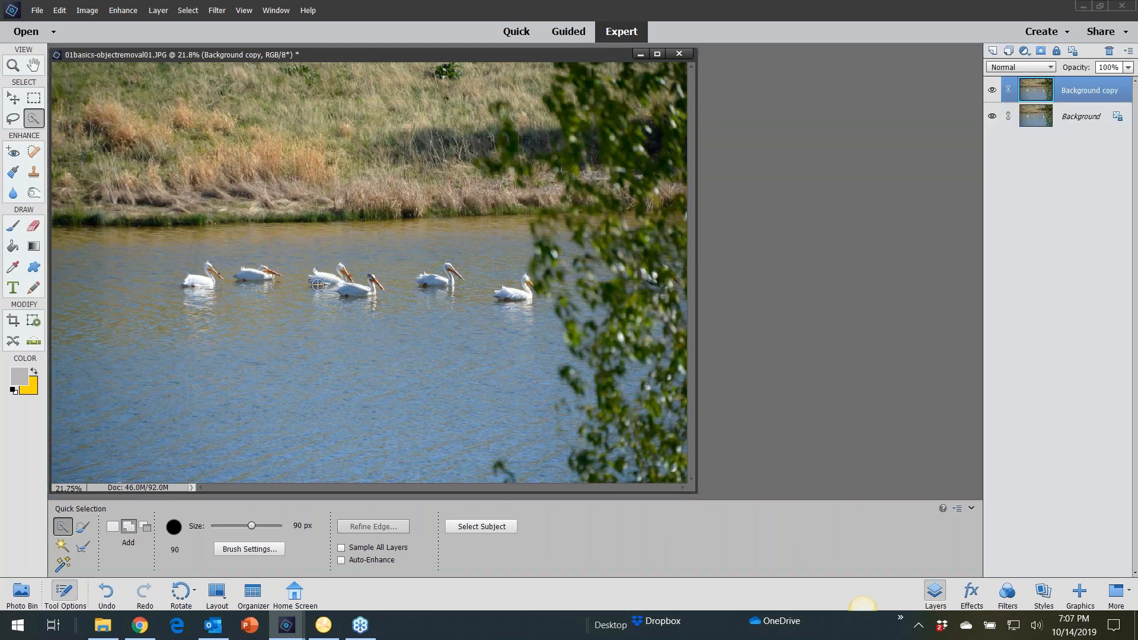
Step: Paint out the leftmost and fifth pelicans on the Background copy layer with a 250 px Spot Healing Brush
{"action": "scroll", "coordinate": [120, 280], "scroll_direction": "up", "scroll_amount": 3}
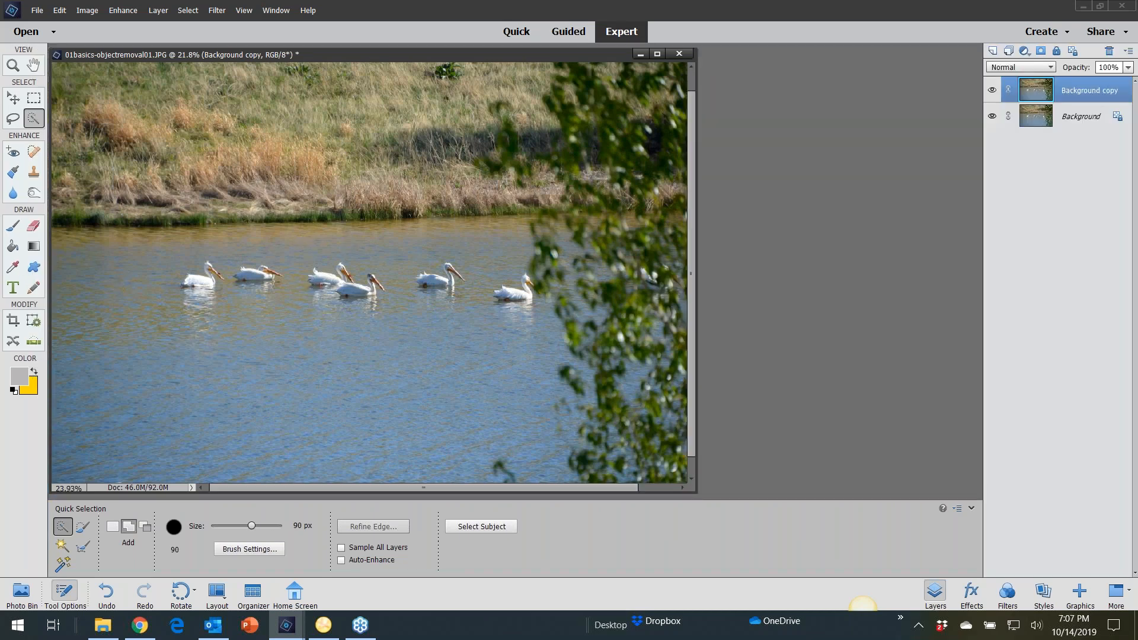
{"action": "left_click", "coordinate": [34, 153]}
{"action": "key", "text": "bracketright"}
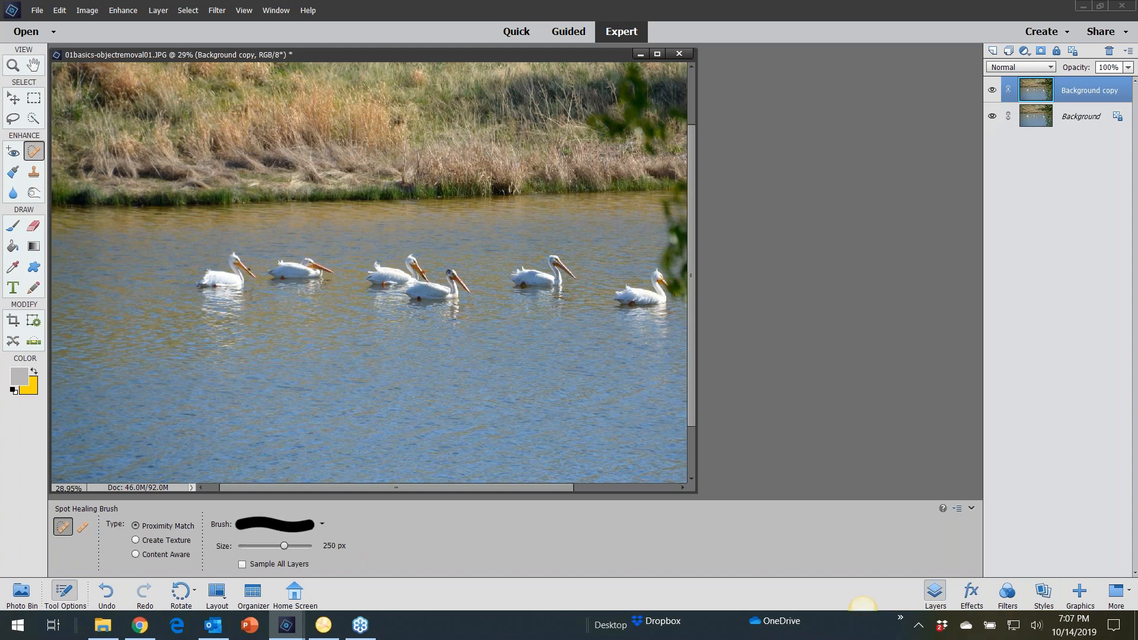
{"action": "mouse_move", "coordinate": [236, 273]}
{"action": "left_mouse_down"}
{"action": "mouse_move", "coordinate": [221, 278]}
{"action": "mouse_move", "coordinate": [230, 303]}
{"action": "left_mouse_up"}
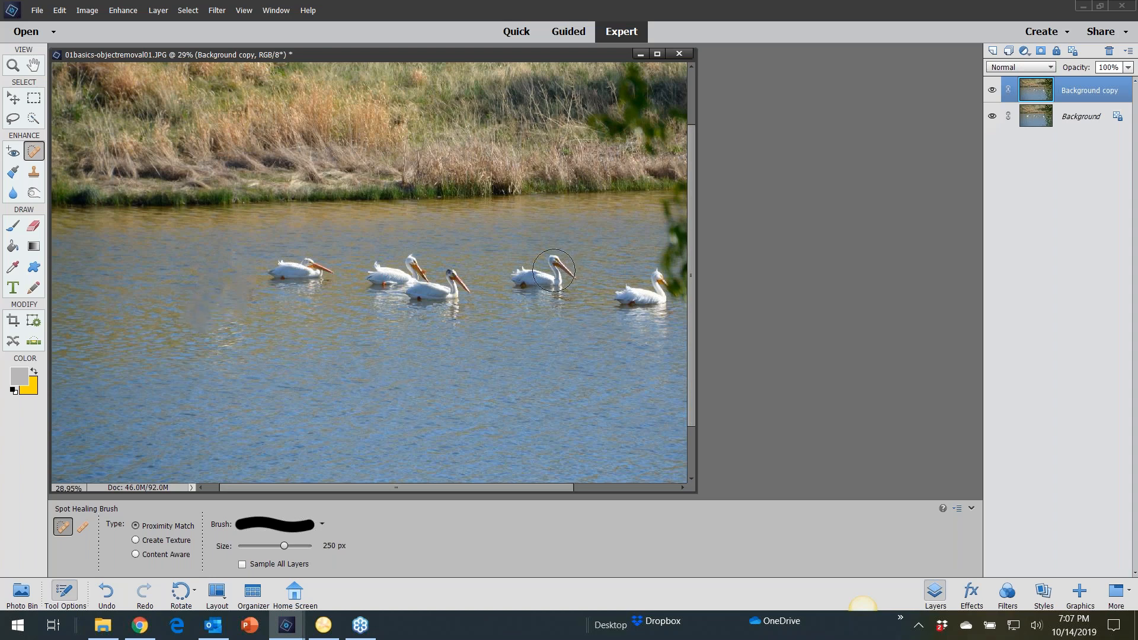
{"action": "left_click", "coordinate": [552, 267]}
{"action": "left_click_drag", "start_coordinate": [528, 283], "coordinate": [544, 296]}
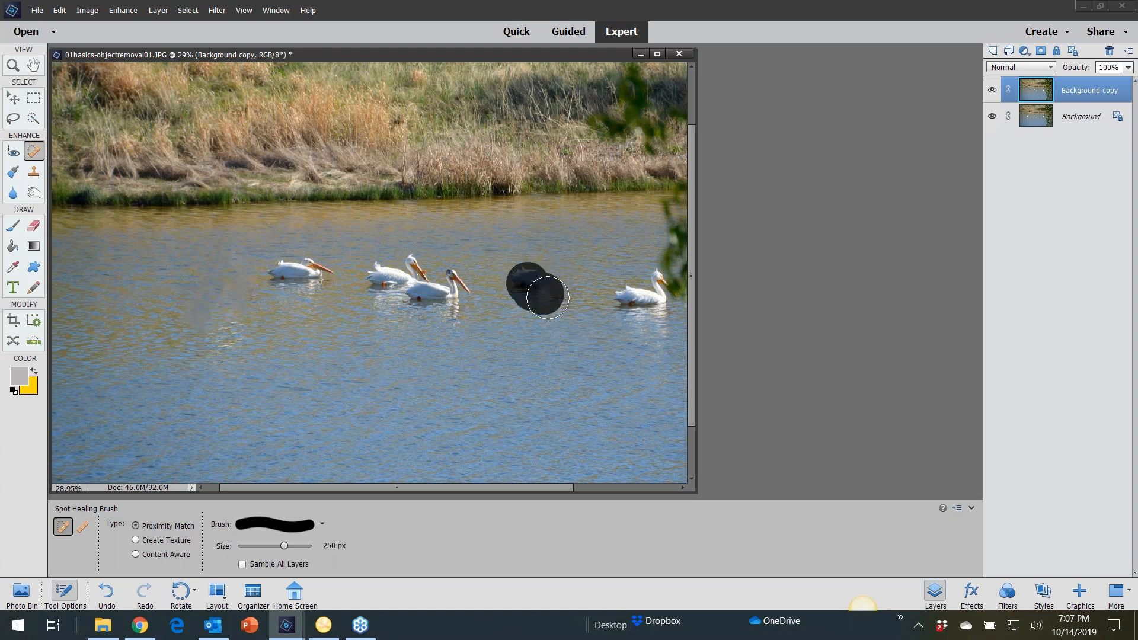
Step: Paint out the second pelican from the right with the Spot Healing Brush at 250 px and touch up its leftover traces
{"action": "left_click", "coordinate": [559, 299]}
{"action": "scroll", "coordinate": [475, 381], "scroll_direction": "down", "scroll_amount": 1}
{"action": "scroll", "coordinate": [469, 384], "scroll_direction": "down", "scroll_amount": 1}
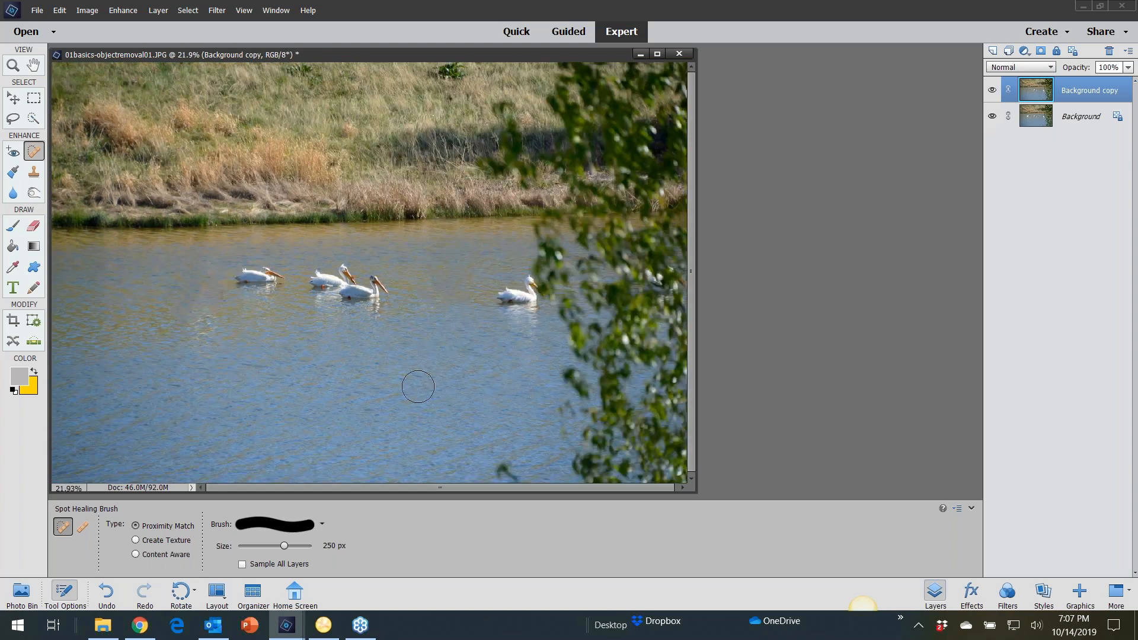
{"action": "scroll", "coordinate": [394, 368], "scroll_direction": "down", "scroll_amount": 1}
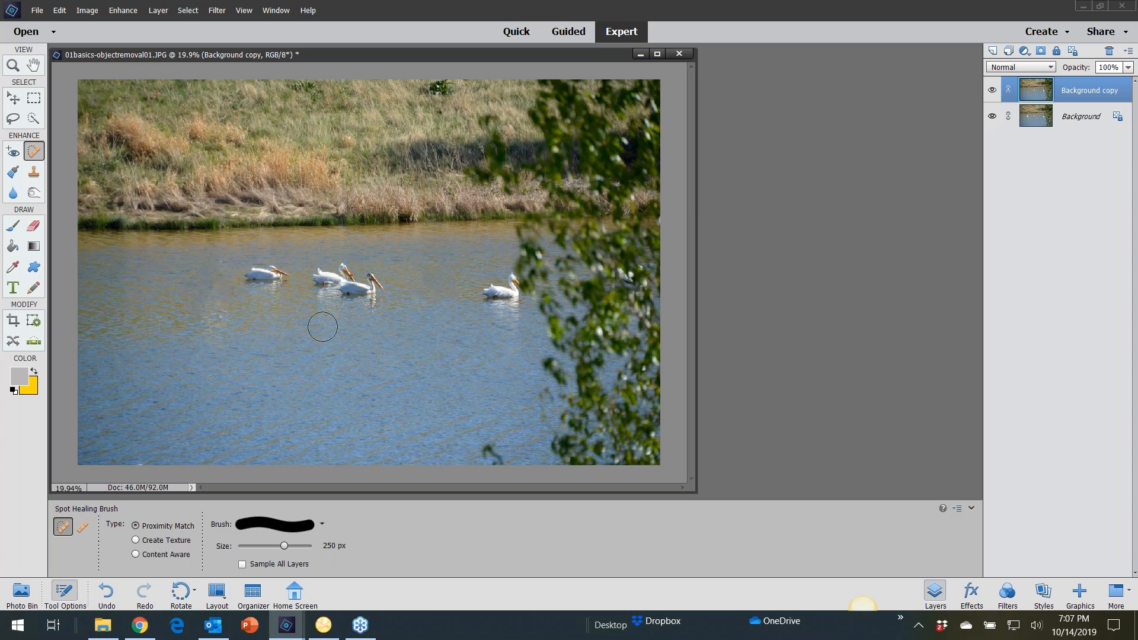
{"action": "scroll", "coordinate": [380, 325], "scroll_direction": "up", "scroll_amount": 3}
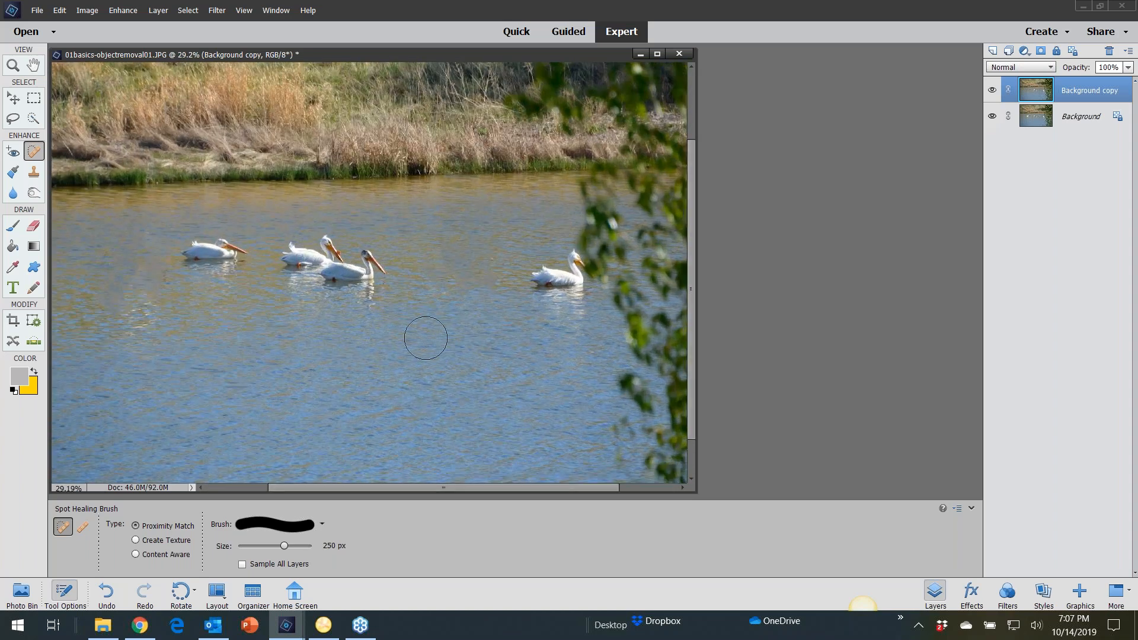
{"action": "left_click", "coordinate": [445, 270]}
Step: Undo the Spot Healing Brush strokes and the preceding layer changes, back to the photo with all pelicans on Layer 1
{"action": "key", "text": "ctrl+z"}
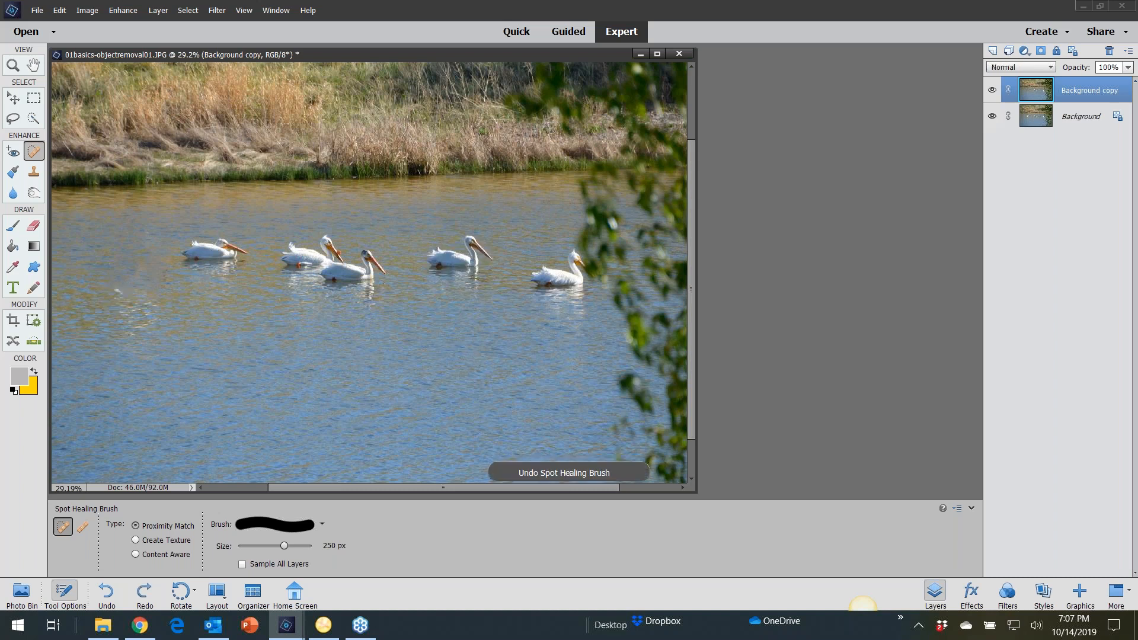
{"action": "key", "text": "ctrl+z"}
{"action": "key", "text": "ctrl+z"}
{"action": "key", "text": "ctrl+z"}
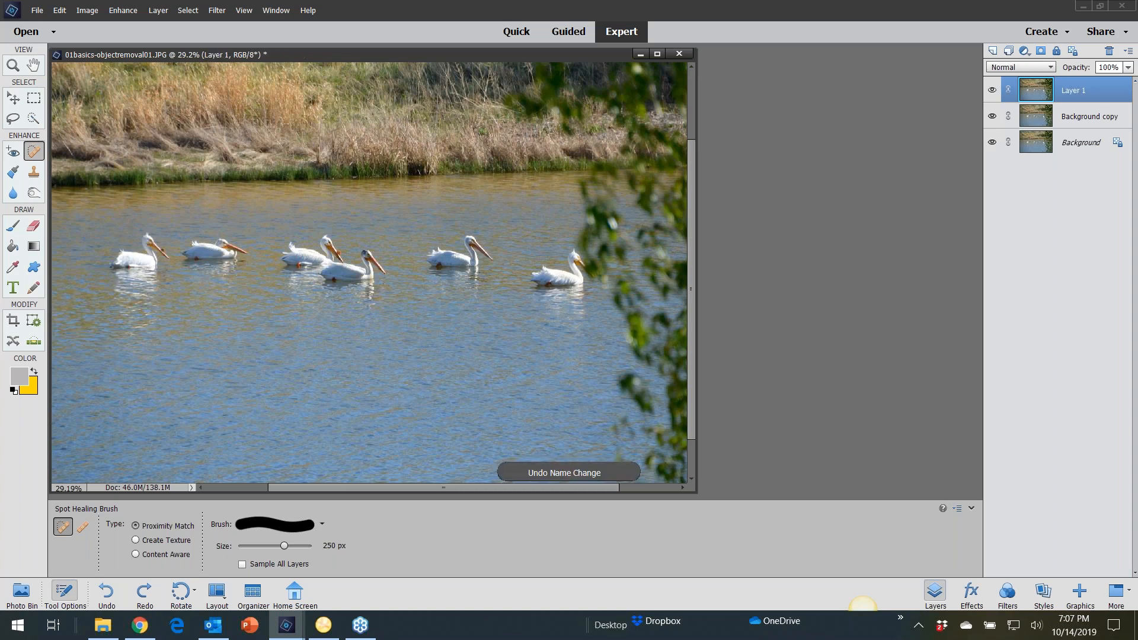
Step: Outline the leftmost pelican with the Content-Aware Move tool in Move mode, accept the fill in place, and deselect
{"action": "left_click", "coordinate": [12, 341]}
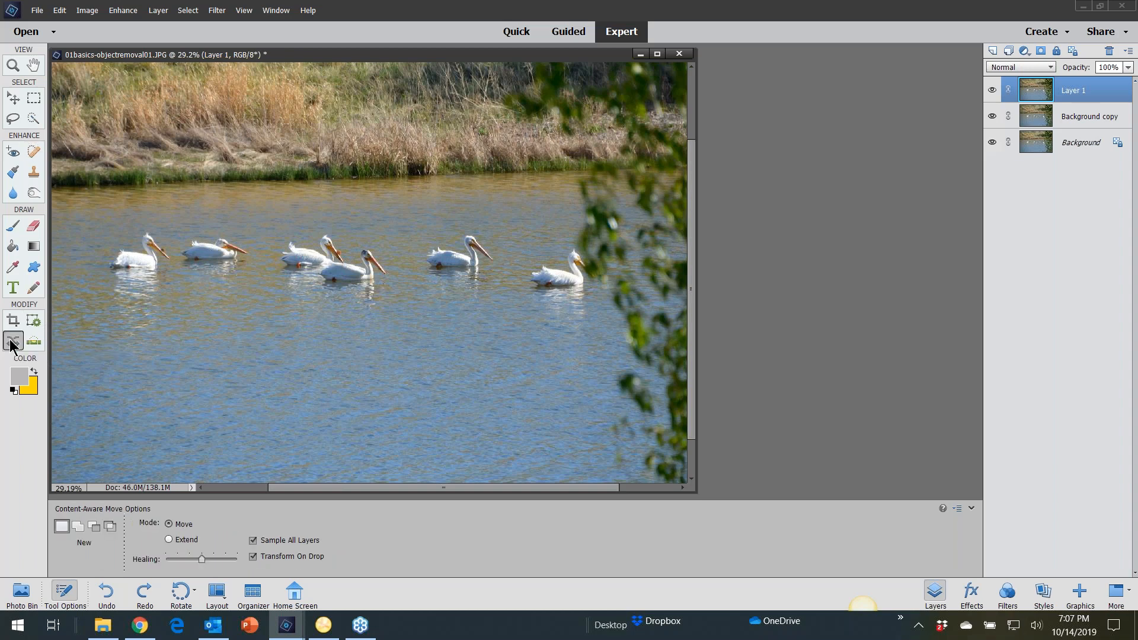
{"action": "left_click_drag", "start_coordinate": [293, 488], "coordinate": [231, 487]}
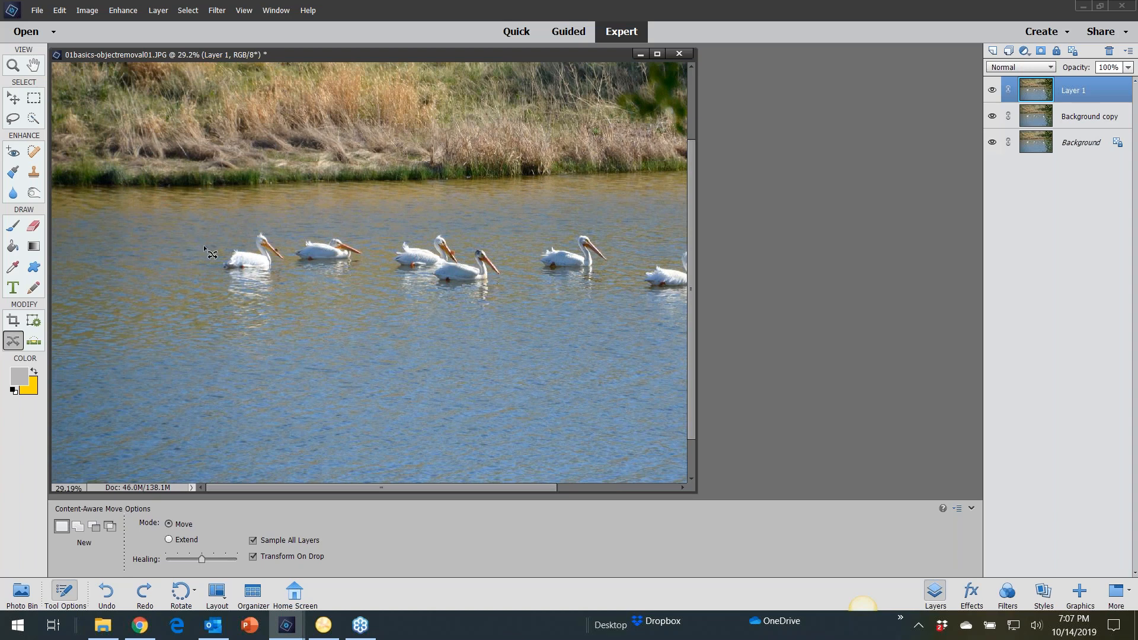
{"action": "mouse_move", "coordinate": [214, 249]}
{"action": "left_mouse_down"}
{"action": "mouse_move", "coordinate": [197, 227]}
{"action": "mouse_move", "coordinate": [177, 224]}
{"action": "mouse_move", "coordinate": [152, 271]}
{"action": "mouse_move", "coordinate": [174, 285]}
{"action": "mouse_move", "coordinate": [215, 278]}
{"action": "mouse_move", "coordinate": [220, 248]}
{"action": "mouse_move", "coordinate": [208, 236]}
{"action": "mouse_move", "coordinate": [194, 255]}
{"action": "mouse_move", "coordinate": [256, 273]}
{"action": "left_mouse_up"}
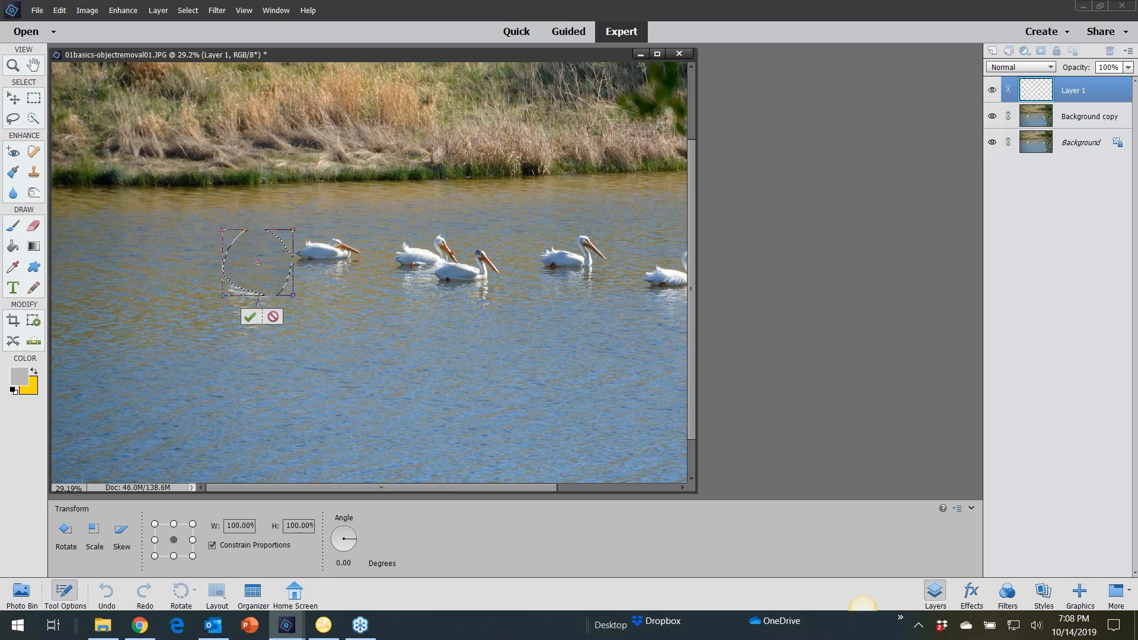
{"action": "left_click", "coordinate": [250, 317]}
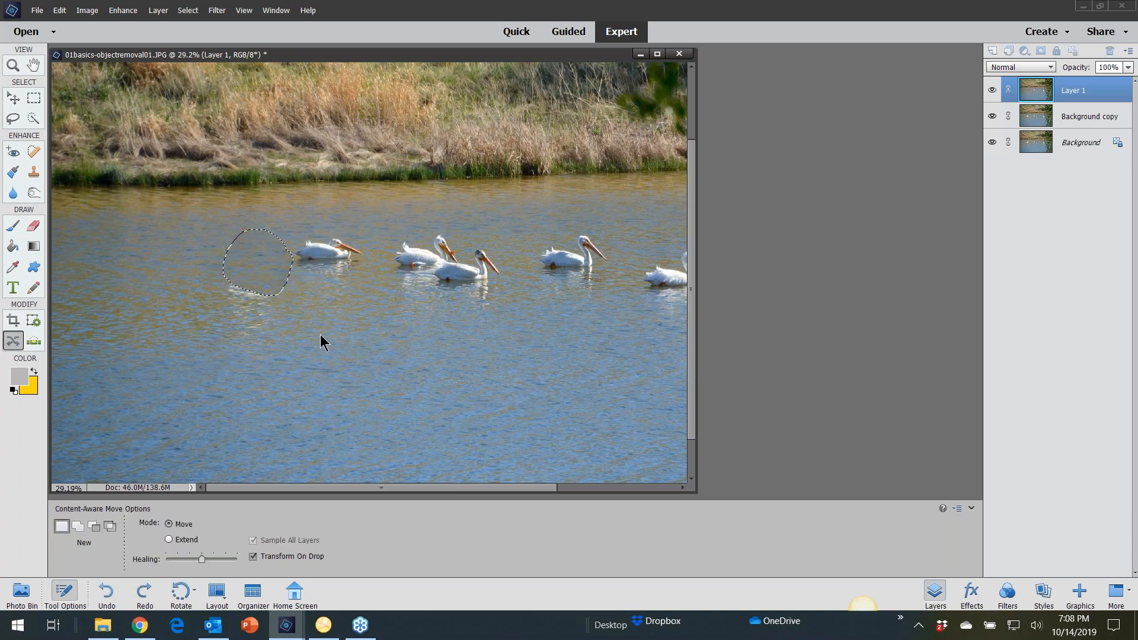
{"action": "key", "text": "ctrl+d"}
{"action": "key", "text": "m"}
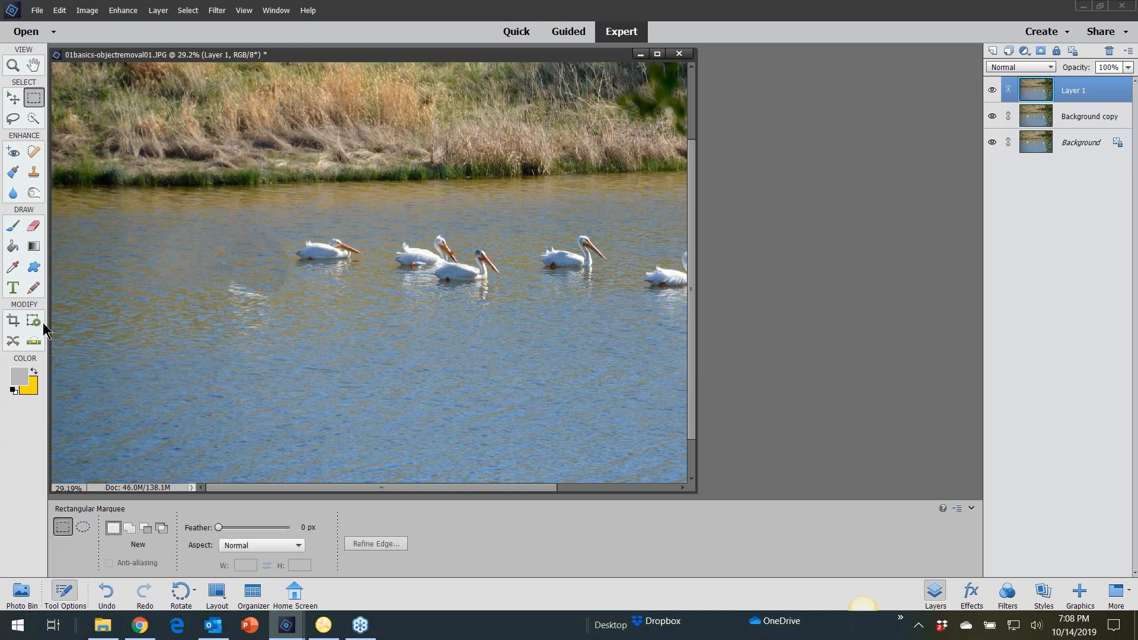
Step: Outline the removed pelican's leftover reflection with the Content-Aware Move tool to fill it in, and deselect
{"action": "left_click", "coordinate": [15, 345]}
{"action": "mouse_move", "coordinate": [158, 262]}
{"action": "left_mouse_down"}
{"action": "mouse_move", "coordinate": [223, 303]}
{"action": "mouse_move", "coordinate": [189, 310]}
{"action": "mouse_move", "coordinate": [163, 270]}
{"action": "mouse_move", "coordinate": [215, 300]}
{"action": "mouse_move", "coordinate": [244, 297]}
{"action": "left_mouse_up"}
{"action": "left_click", "coordinate": [239, 337]}
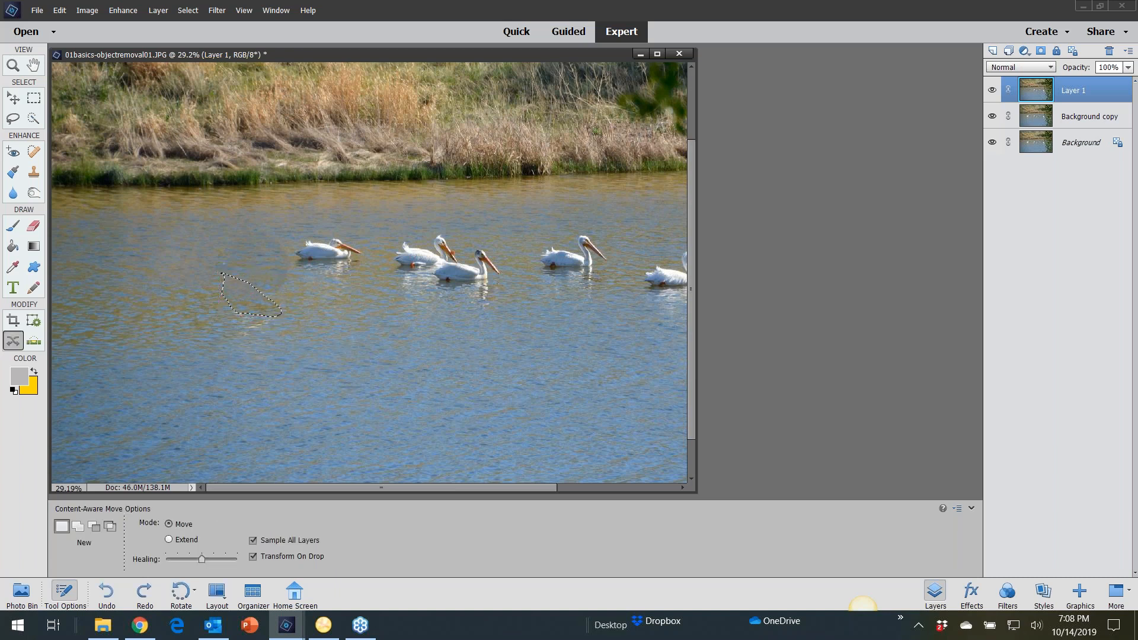
{"action": "key", "text": "ctrl+d"}
Step: Clean up the remaining reflection and blotches where the leftmost pelican was, using the Spot Healing Brush at 250 px
{"action": "left_click", "coordinate": [34, 151]}
{"action": "left_click_drag", "start_coordinate": [253, 303], "coordinate": [228, 298]}
{"action": "left_click", "coordinate": [219, 260]}
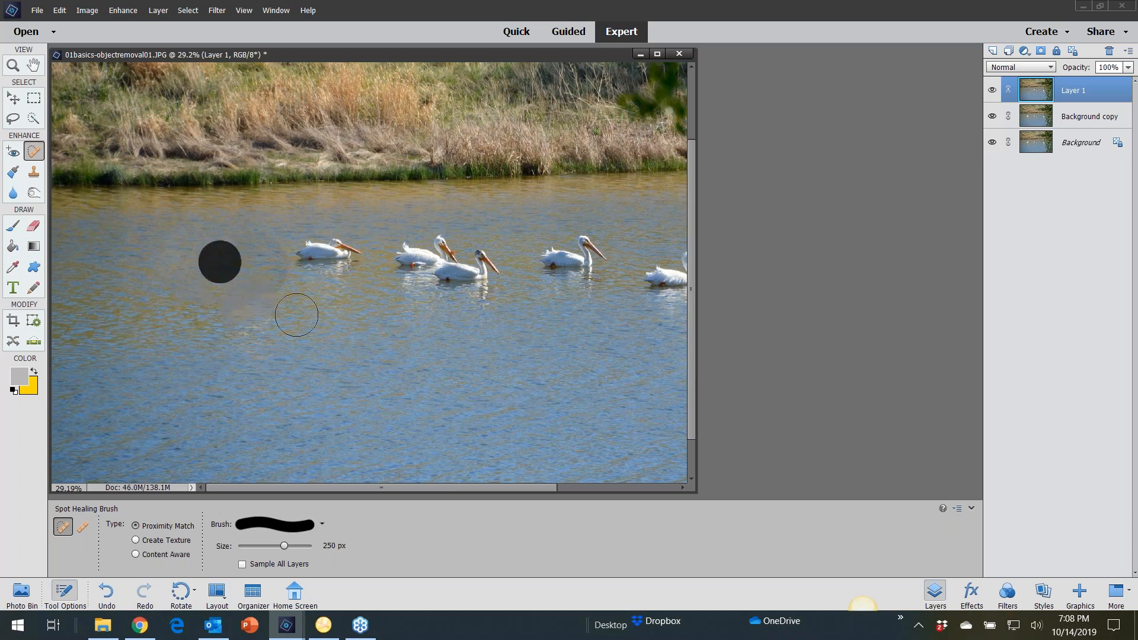
{"action": "left_click", "coordinate": [287, 286]}
{"action": "left_click", "coordinate": [259, 315]}
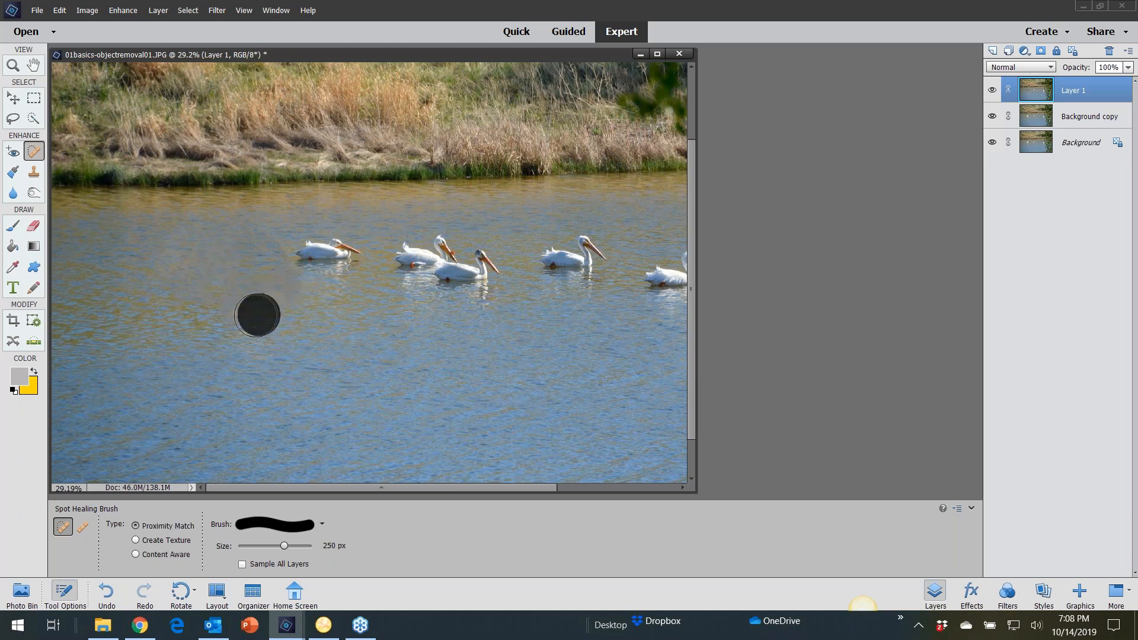
{"action": "left_click", "coordinate": [267, 235]}
{"action": "left_click", "coordinate": [274, 317]}
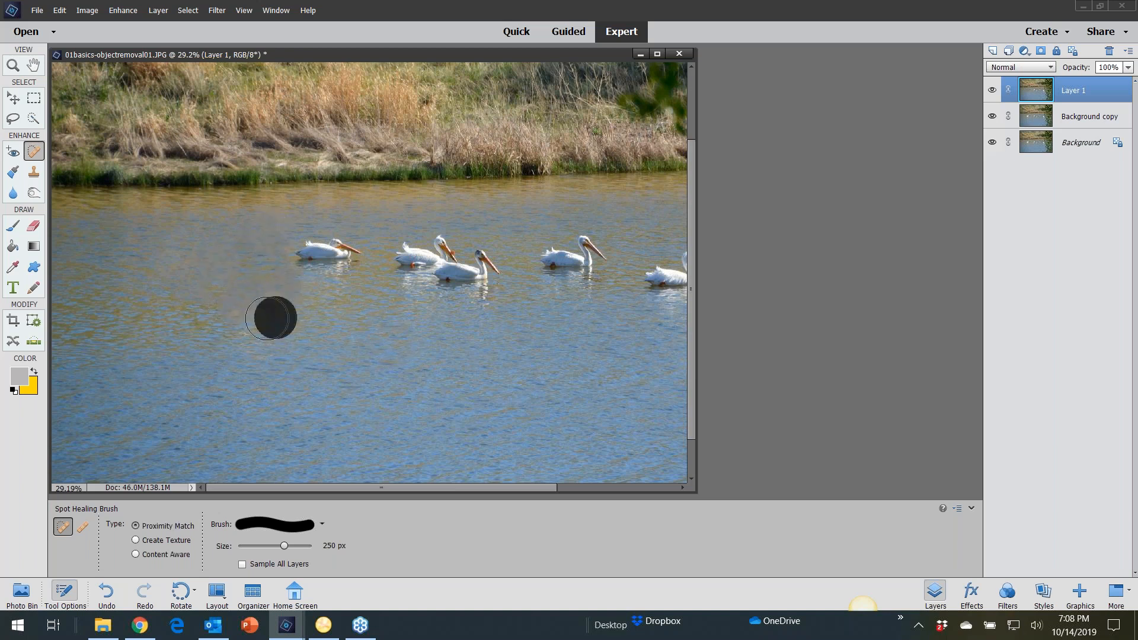
{"action": "scroll", "coordinate": [427, 330], "scroll_direction": "down", "scroll_amount": 1}
{"action": "scroll", "coordinate": [414, 328], "scroll_direction": "down", "scroll_amount": 2}
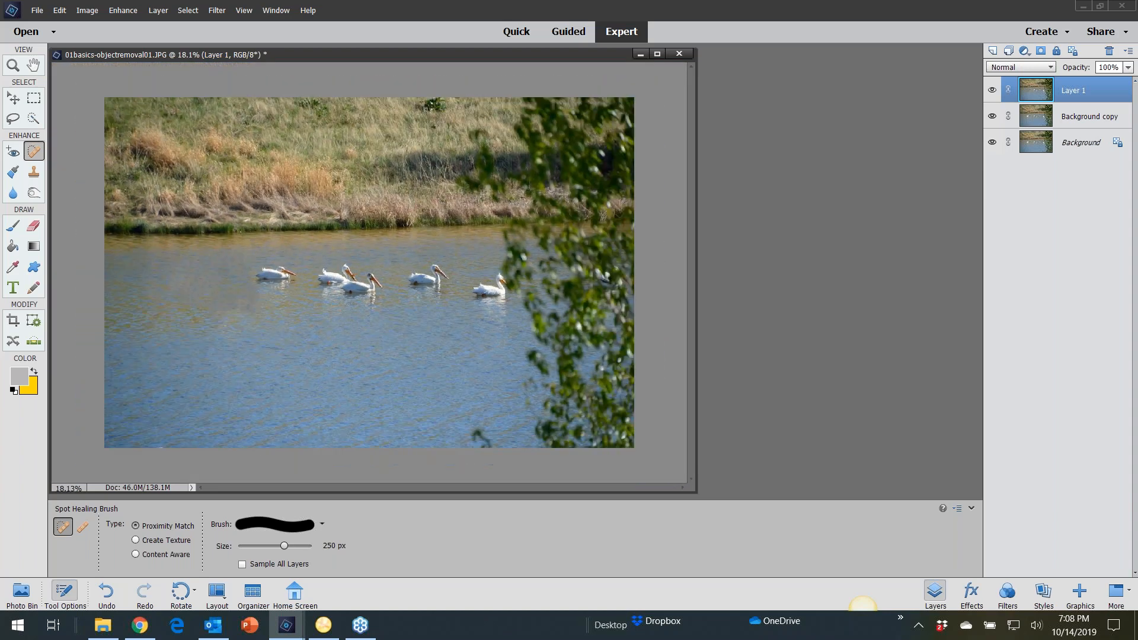
Step: Close the pelican photo without saving and open 01basics-objectremoval02
{"action": "left_click", "coordinate": [679, 54]}
{"action": "left_click", "coordinate": [571, 244]}
{"action": "left_click", "coordinate": [37, 10]}
{"action": "left_click", "coordinate": [503, 209]}
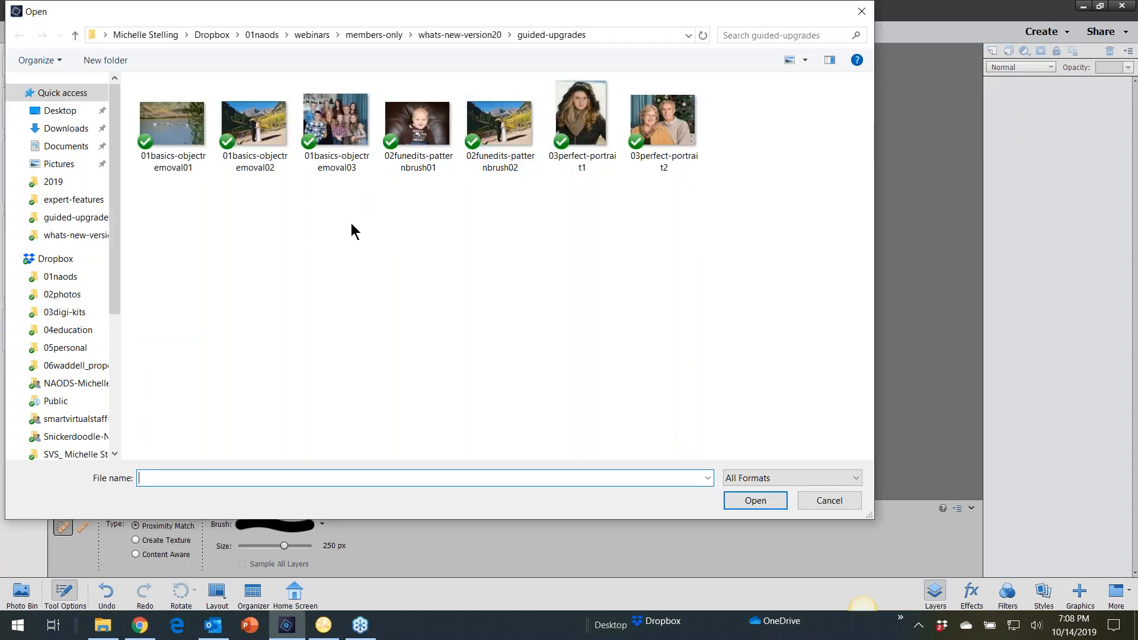
{"action": "double_click", "coordinate": [289, 166]}
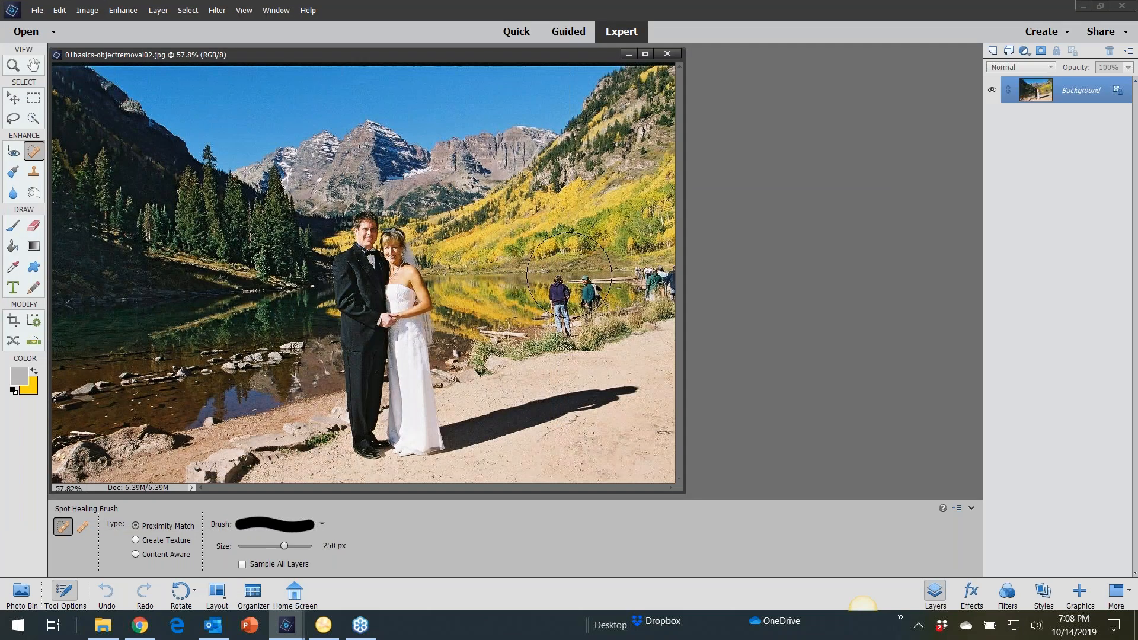
Step: Start the guided Object Removal edit, brush over all the background people by the lakeshore, and remove them
{"action": "left_click", "coordinate": [569, 33]}
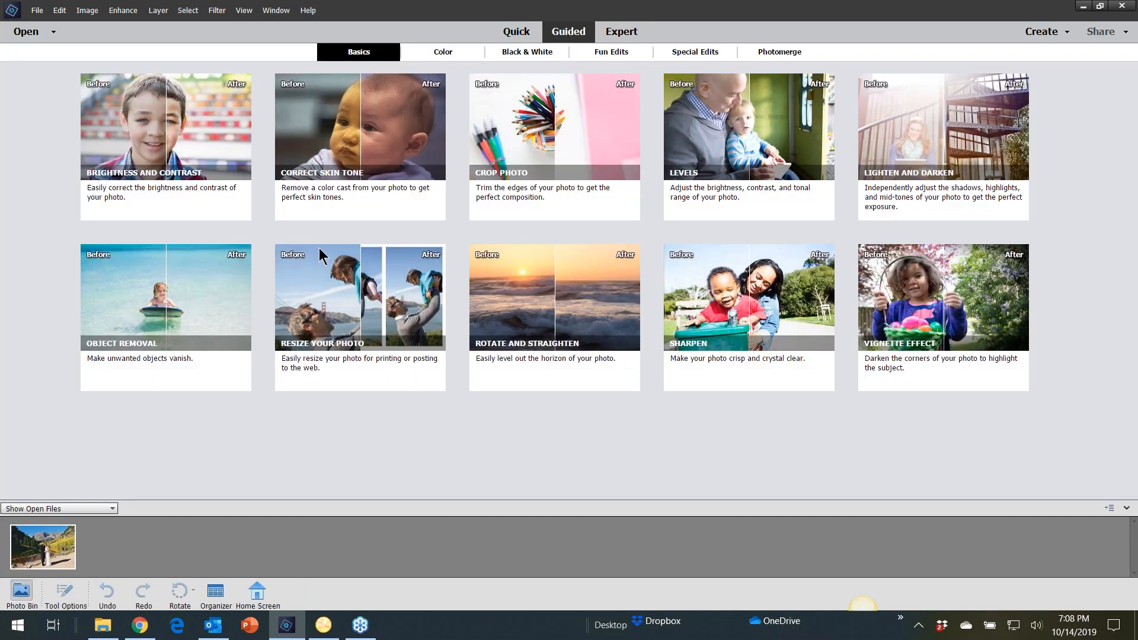
{"action": "left_click", "coordinate": [149, 300]}
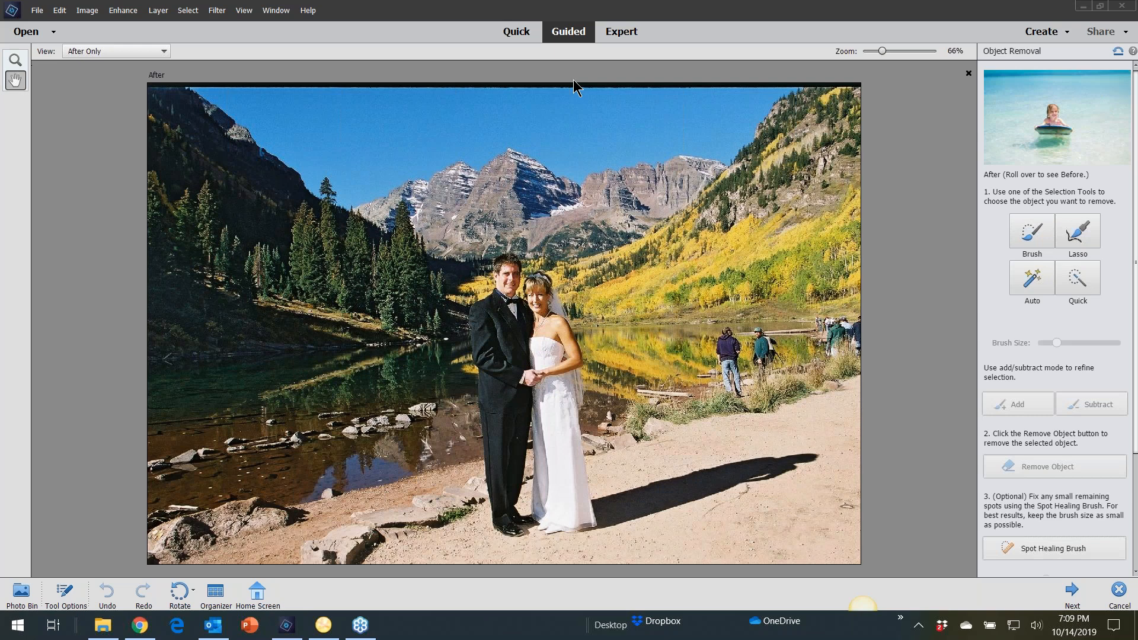
{"action": "left_click", "coordinate": [1029, 240]}
{"action": "mouse_move", "coordinate": [727, 329]}
{"action": "left_mouse_down"}
{"action": "mouse_move", "coordinate": [720, 341]}
{"action": "mouse_move", "coordinate": [732, 376]}
{"action": "left_mouse_up"}
{"action": "mouse_move", "coordinate": [758, 330]}
{"action": "left_mouse_down"}
{"action": "mouse_move", "coordinate": [766, 378]}
{"action": "mouse_move", "coordinate": [762, 344]}
{"action": "mouse_move", "coordinate": [768, 358]}
{"action": "left_mouse_up"}
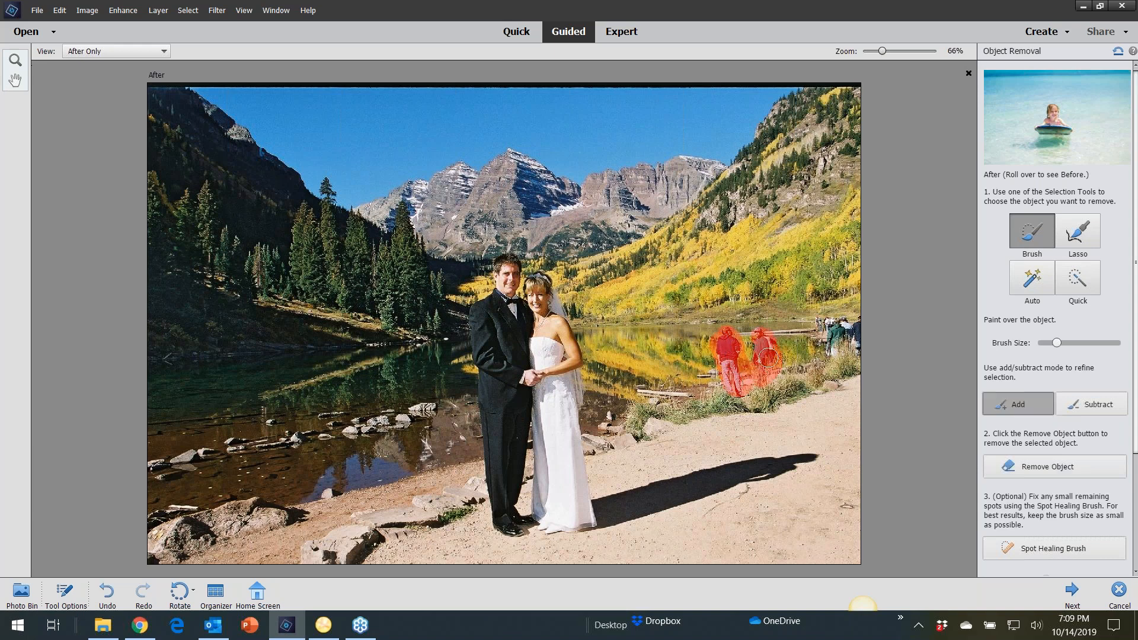
{"action": "mouse_move", "coordinate": [857, 332]}
{"action": "left_mouse_down"}
{"action": "mouse_move", "coordinate": [823, 318]}
{"action": "mouse_move", "coordinate": [854, 345]}
{"action": "left_mouse_up"}
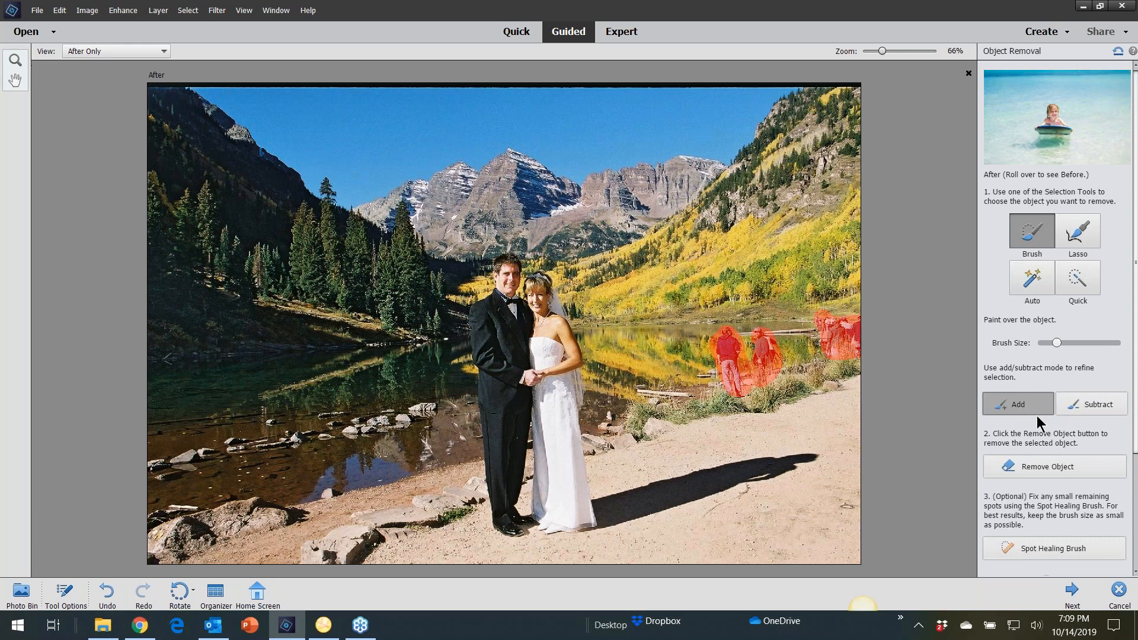
{"action": "left_click", "coordinate": [1035, 468]}
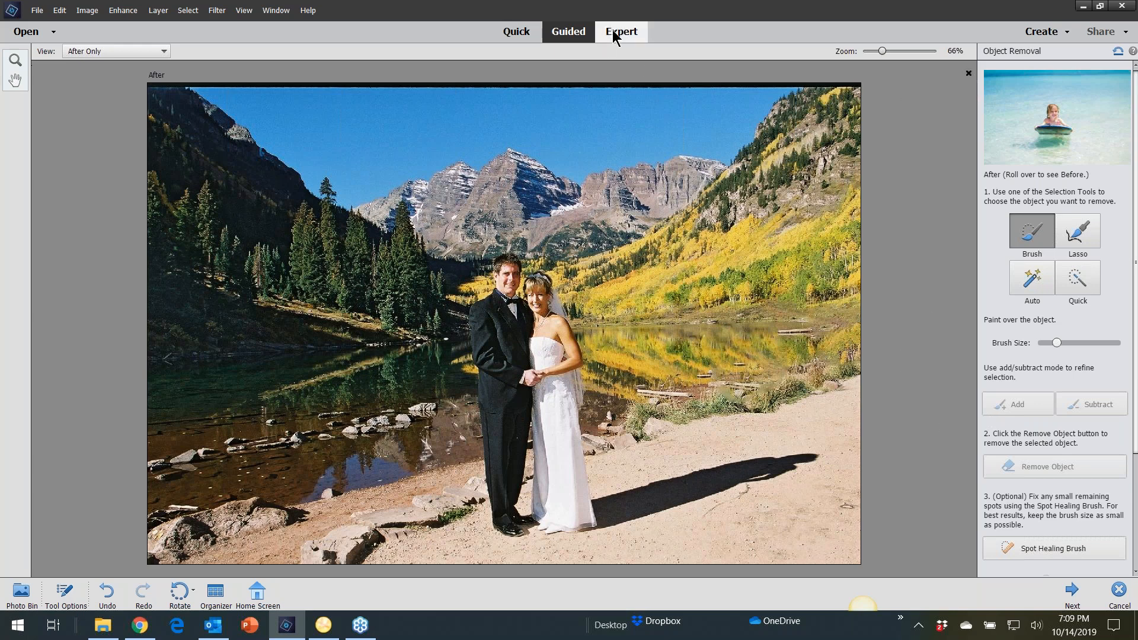
Step: Undo the guided object removal and its brushed selections, and return to Expert mode, discarding the guided session
{"action": "key", "text": "ctrl+z"}
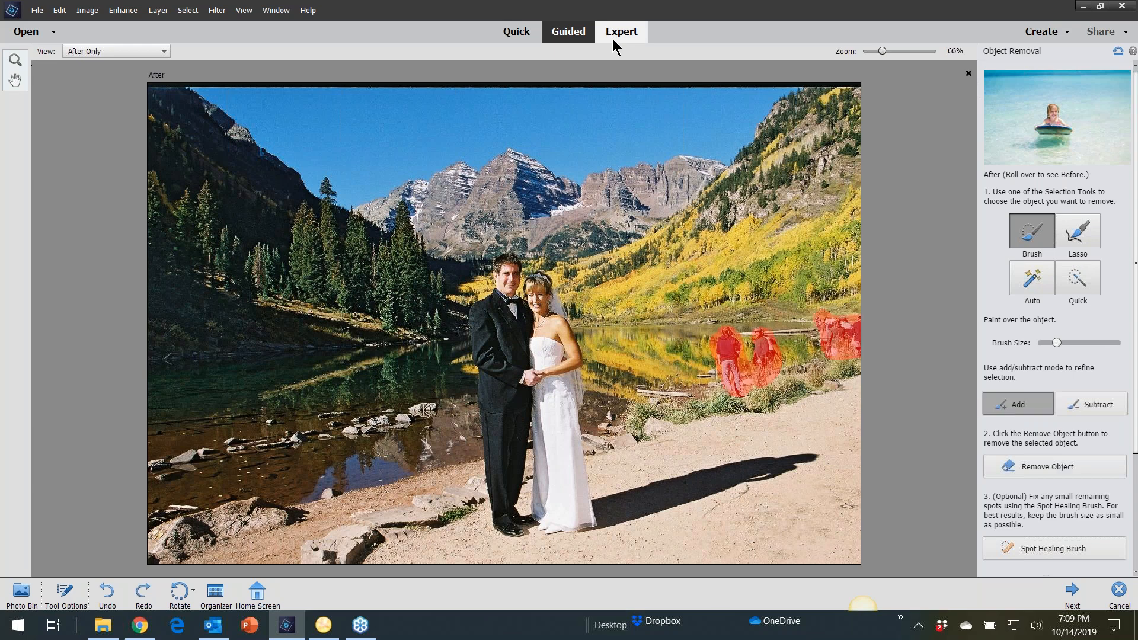
{"action": "key", "text": "ctrl+z"}
{"action": "key", "text": "ctrl+z"}
{"action": "key", "text": "ctrl+z"}
{"action": "key", "text": "ctrl+z"}
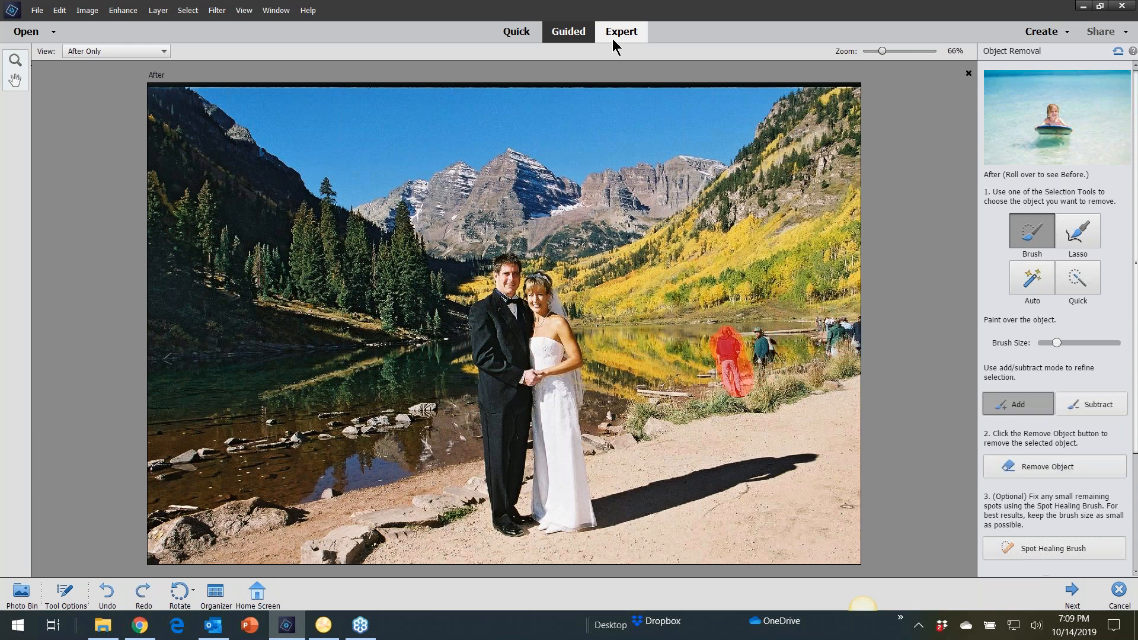
{"action": "left_click", "coordinate": [620, 33]}
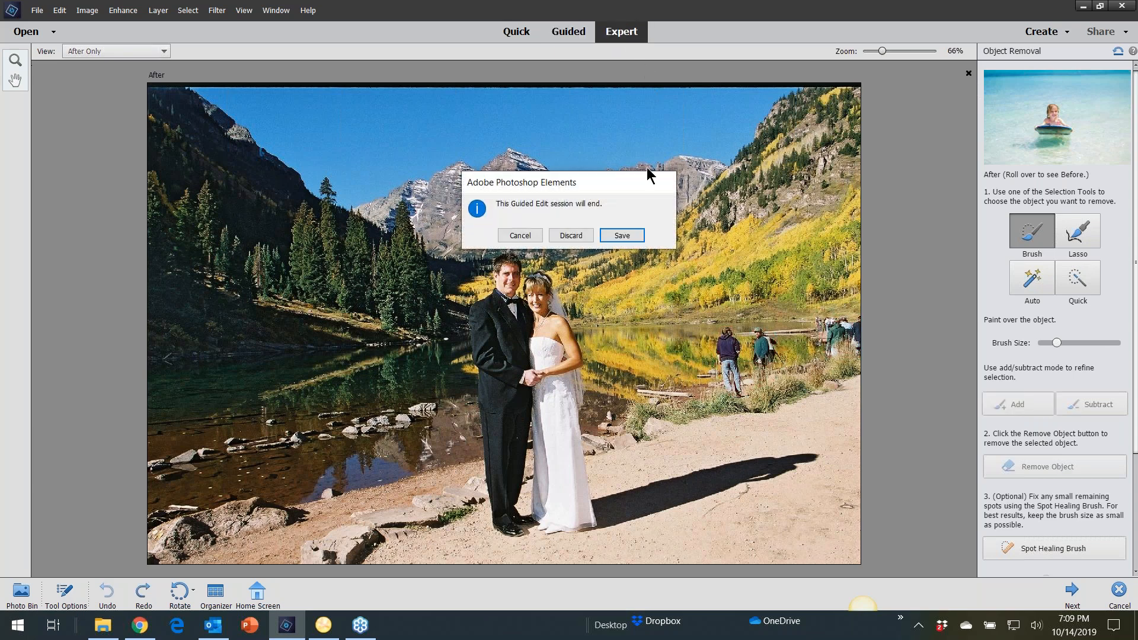
{"action": "left_click", "coordinate": [578, 242]}
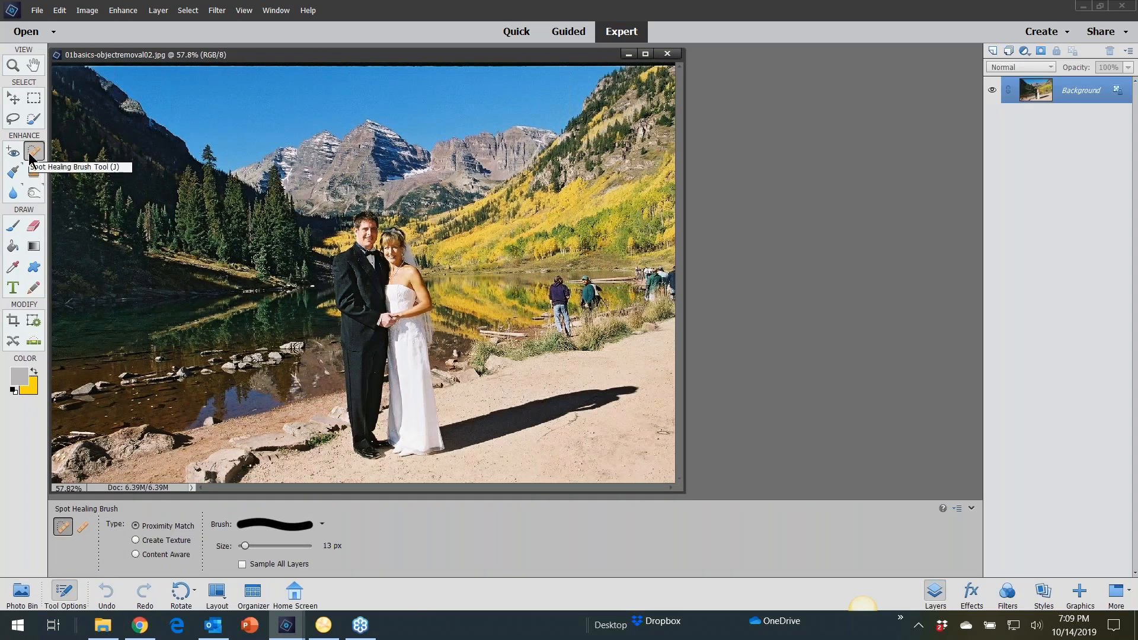
Step: Paint out the background people by the lakeshore with the Spot Healing Brush, including a brush size of 40 px
{"action": "key", "text": "bracketright"}
{"action": "key", "text": "bracketright"}
{"action": "key", "text": "bracketright"}
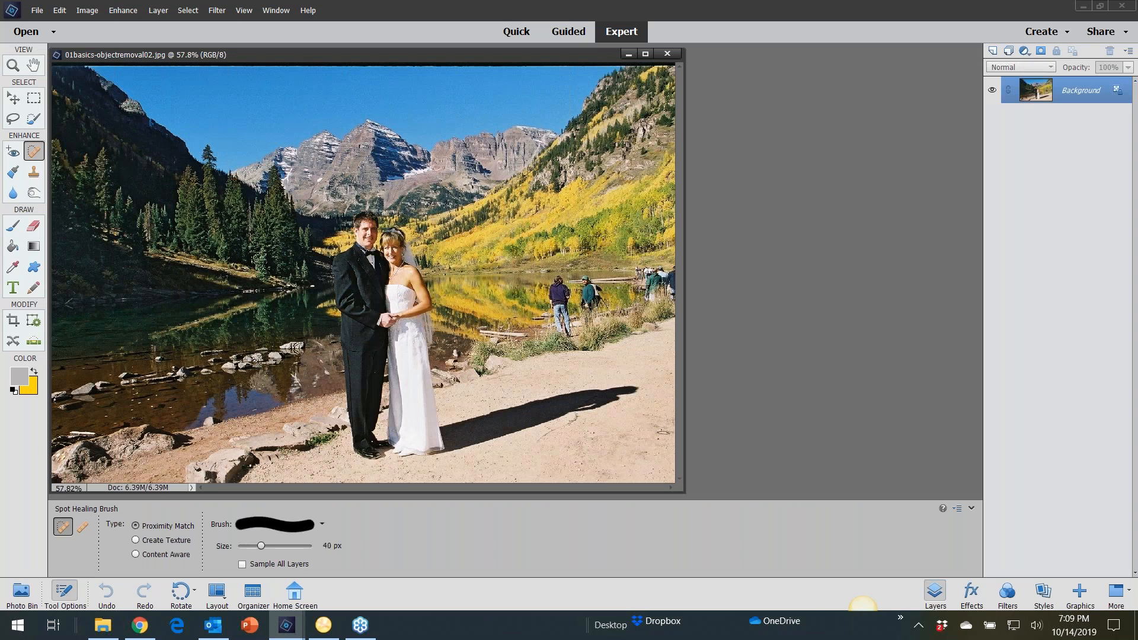
{"action": "mouse_move", "coordinate": [556, 280]}
{"action": "left_mouse_down"}
{"action": "mouse_move", "coordinate": [563, 335]}
{"action": "mouse_move", "coordinate": [556, 311]}
{"action": "mouse_move", "coordinate": [560, 289]}
{"action": "mouse_move", "coordinate": [569, 337]}
{"action": "left_mouse_up"}
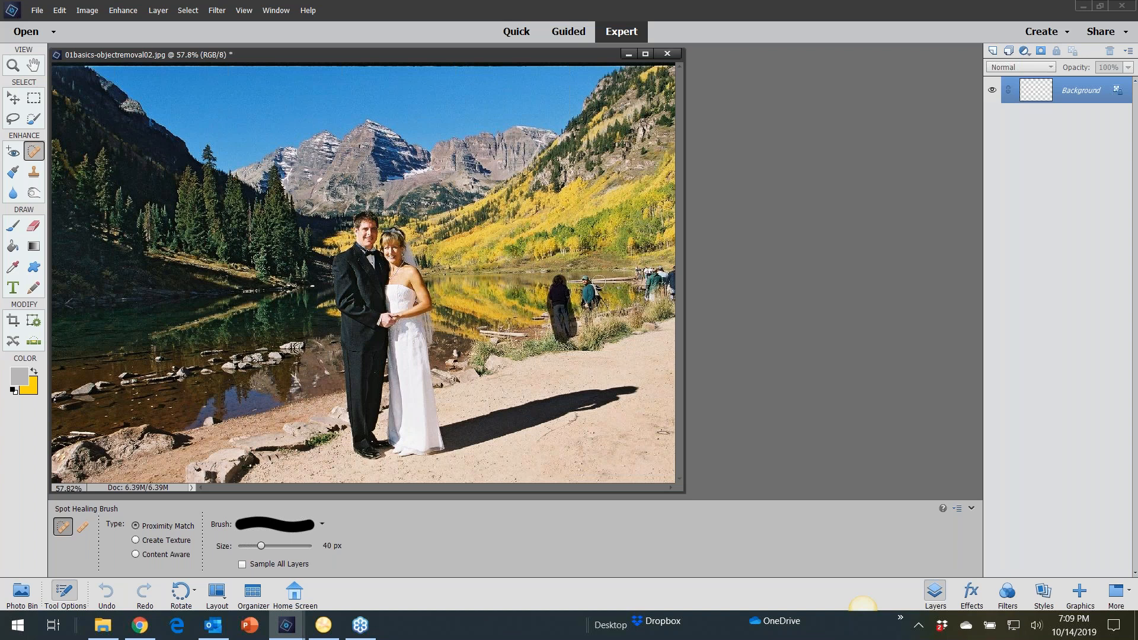
{"action": "left_click_drag", "start_coordinate": [584, 280], "coordinate": [596, 328]}
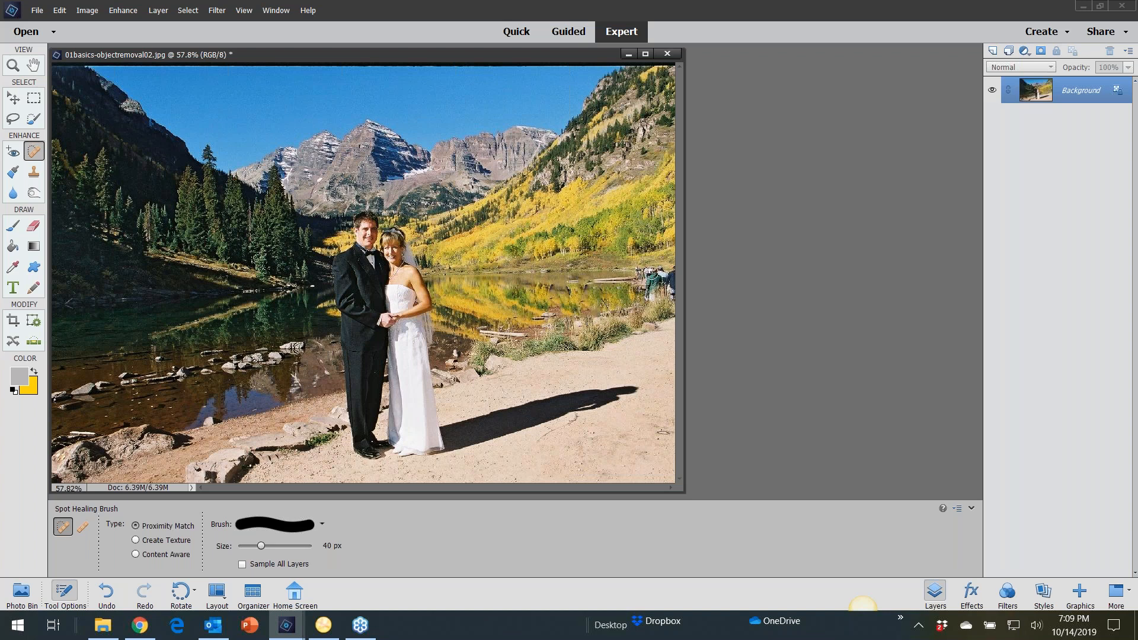
{"action": "mouse_move", "coordinate": [623, 261]}
{"action": "left_mouse_down"}
{"action": "mouse_move", "coordinate": [648, 297]}
{"action": "mouse_move", "coordinate": [646, 282]}
{"action": "mouse_move", "coordinate": [677, 271]}
{"action": "mouse_move", "coordinate": [664, 275]}
{"action": "mouse_move", "coordinate": [671, 293]}
{"action": "mouse_move", "coordinate": [642, 290]}
{"action": "left_mouse_up"}
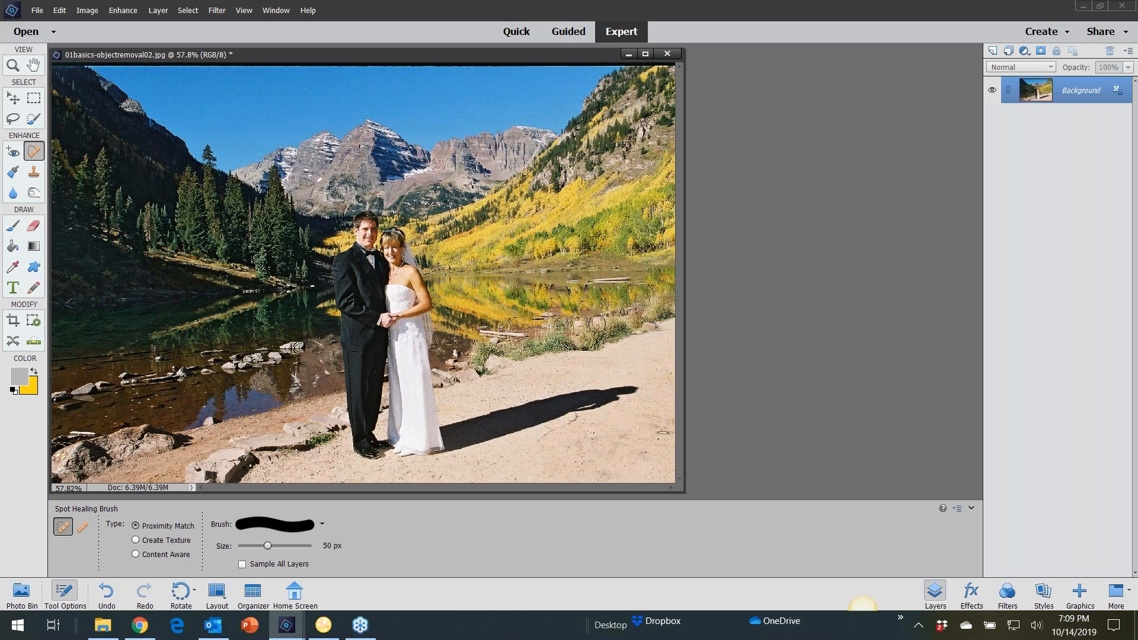
{"action": "scroll", "coordinate": [597, 324], "scroll_direction": "down", "scroll_amount": 3}
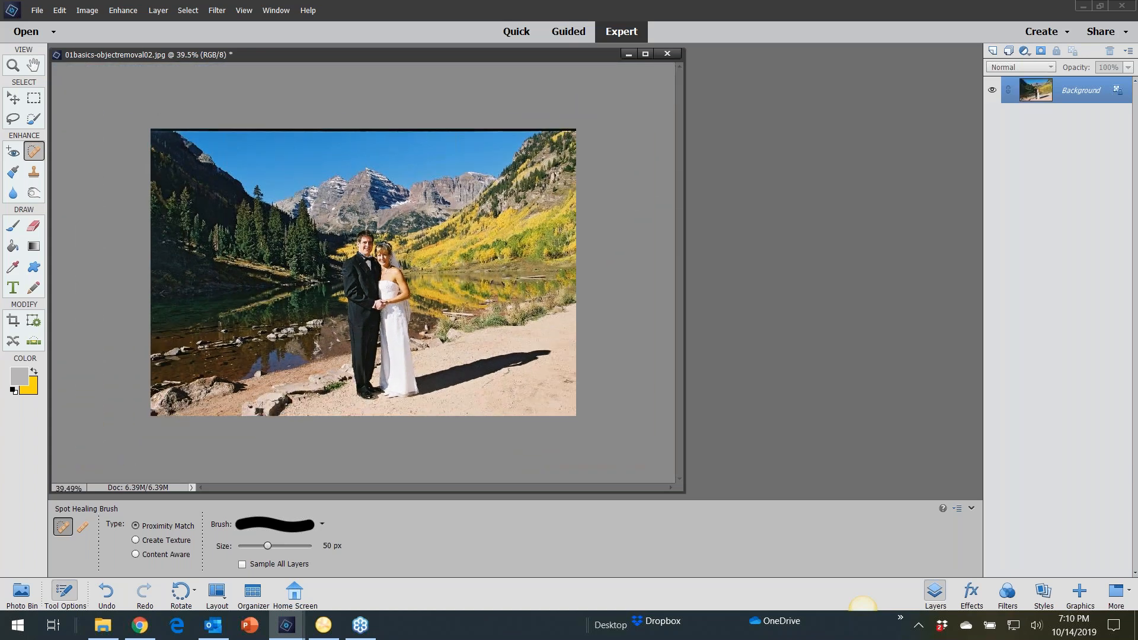
Step: Close the wedding photo without saving, open 01basics-objectremoval03, and place its window centrally in the workspace
{"action": "left_click", "coordinate": [670, 54]}
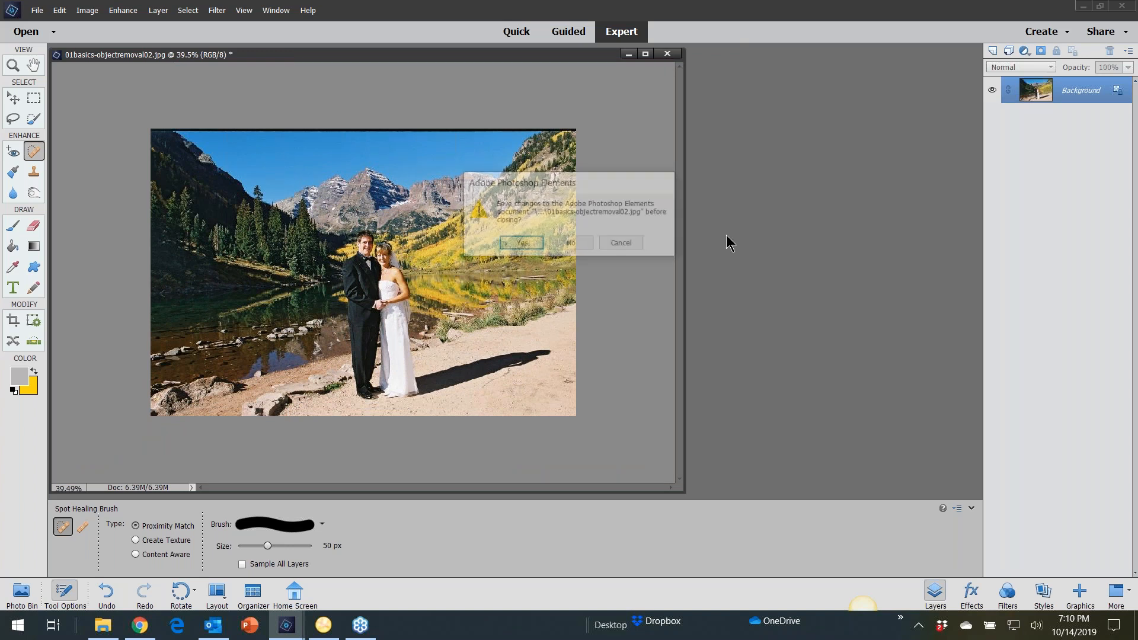
{"action": "left_click", "coordinate": [572, 243]}
{"action": "left_click", "coordinate": [37, 10]}
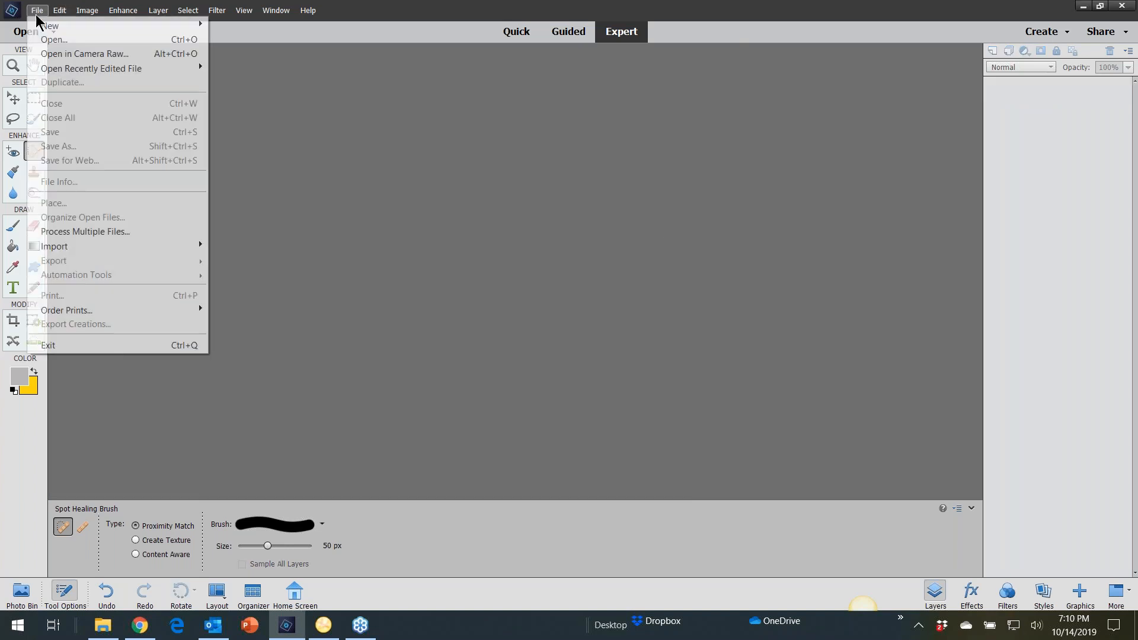
{"action": "left_click", "coordinate": [45, 40]}
{"action": "left_click", "coordinate": [344, 123]}
{"action": "double_click", "coordinate": [344, 125]}
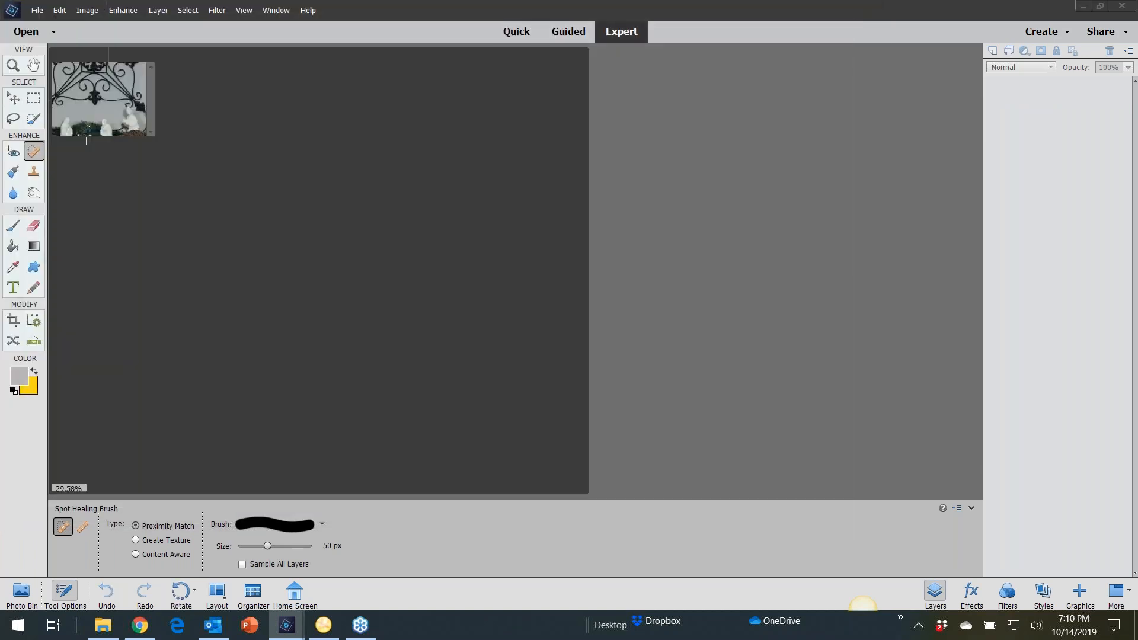
{"action": "left_click_drag", "start_coordinate": [407, 59], "coordinate": [715, 70]}
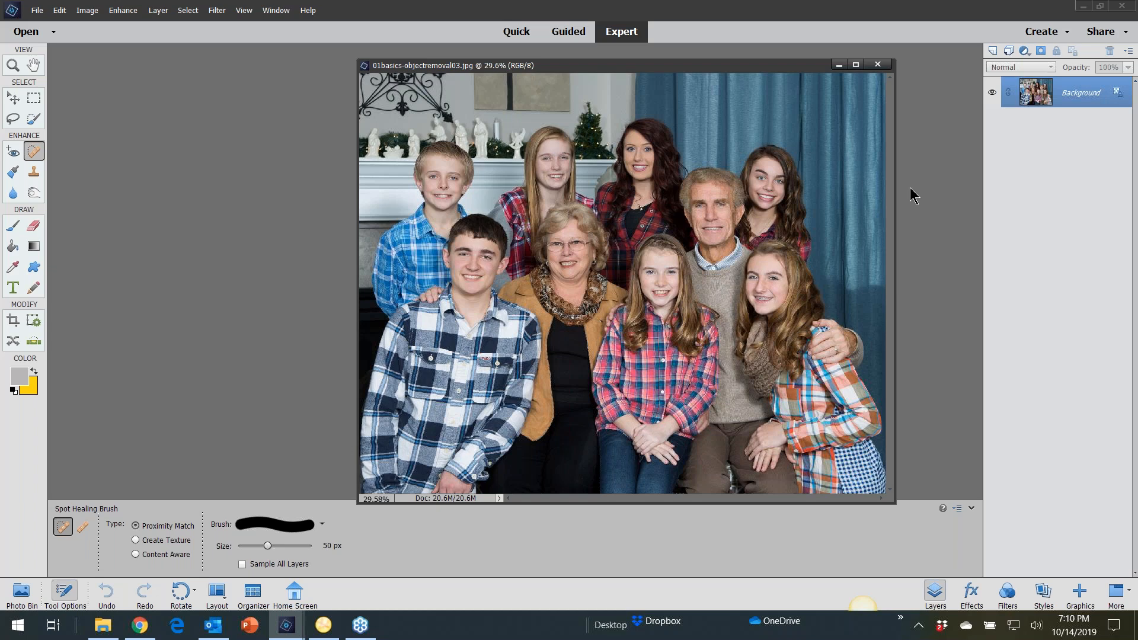
Step: Start the guided Object Removal edit, brush over the girl behind the older man in the family photo, and remove her
{"action": "left_click", "coordinate": [571, 34]}
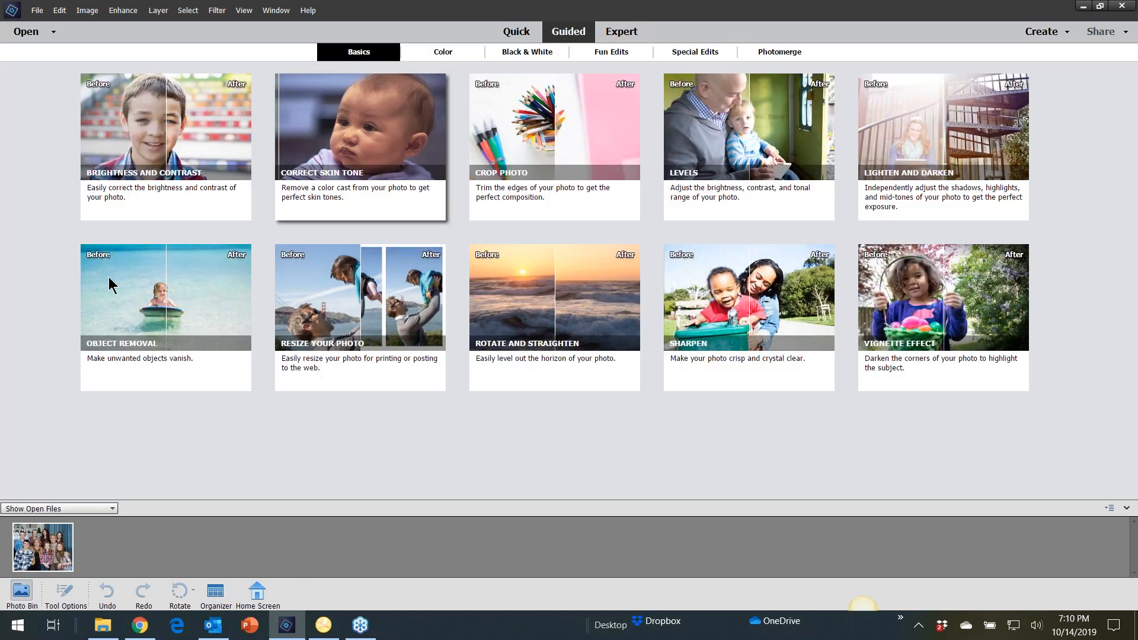
{"action": "left_click", "coordinate": [95, 285]}
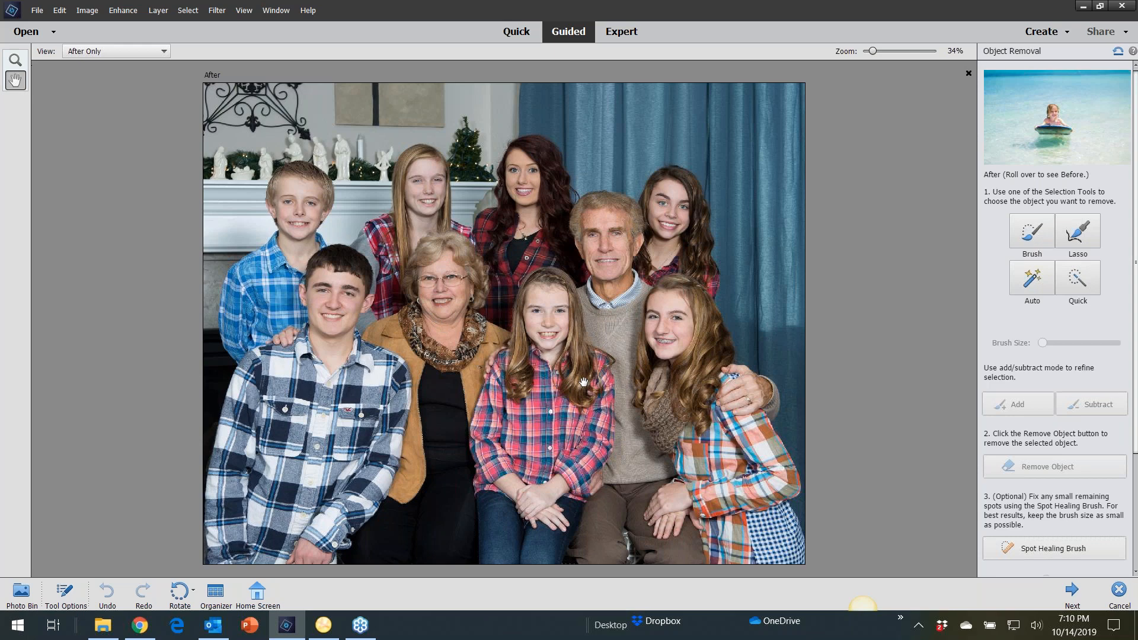
{"action": "left_click", "coordinate": [1032, 232]}
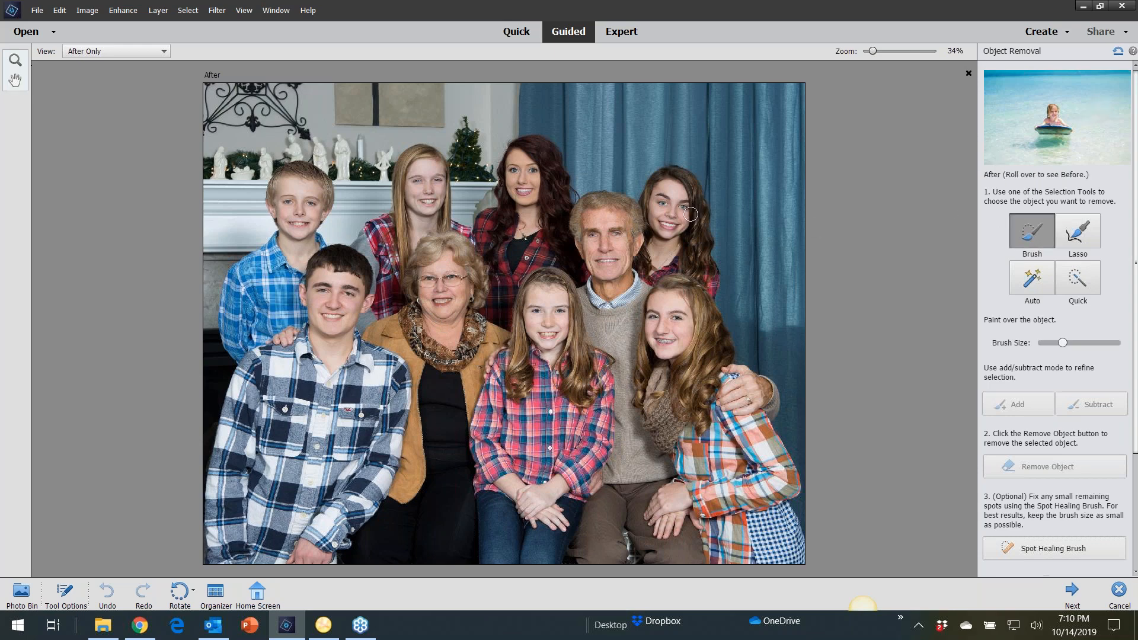
{"action": "mouse_move", "coordinate": [691, 214]}
{"action": "left_mouse_down"}
{"action": "mouse_move", "coordinate": [683, 179]}
{"action": "mouse_move", "coordinate": [670, 174]}
{"action": "mouse_move", "coordinate": [651, 196]}
{"action": "mouse_move", "coordinate": [659, 240]}
{"action": "mouse_move", "coordinate": [645, 268]}
{"action": "mouse_move", "coordinate": [688, 261]}
{"action": "mouse_move", "coordinate": [714, 282]}
{"action": "mouse_move", "coordinate": [699, 215]}
{"action": "mouse_move", "coordinate": [677, 198]}
{"action": "mouse_move", "coordinate": [678, 242]}
{"action": "mouse_move", "coordinate": [703, 213]}
{"action": "mouse_move", "coordinate": [710, 250]}
{"action": "mouse_move", "coordinate": [689, 188]}
{"action": "mouse_move", "coordinate": [661, 175]}
{"action": "mouse_move", "coordinate": [683, 172]}
{"action": "mouse_move", "coordinate": [702, 207]}
{"action": "mouse_move", "coordinate": [666, 186]}
{"action": "mouse_move", "coordinate": [651, 193]}
{"action": "mouse_move", "coordinate": [661, 247]}
{"action": "mouse_move", "coordinate": [648, 263]}
{"action": "left_mouse_up"}
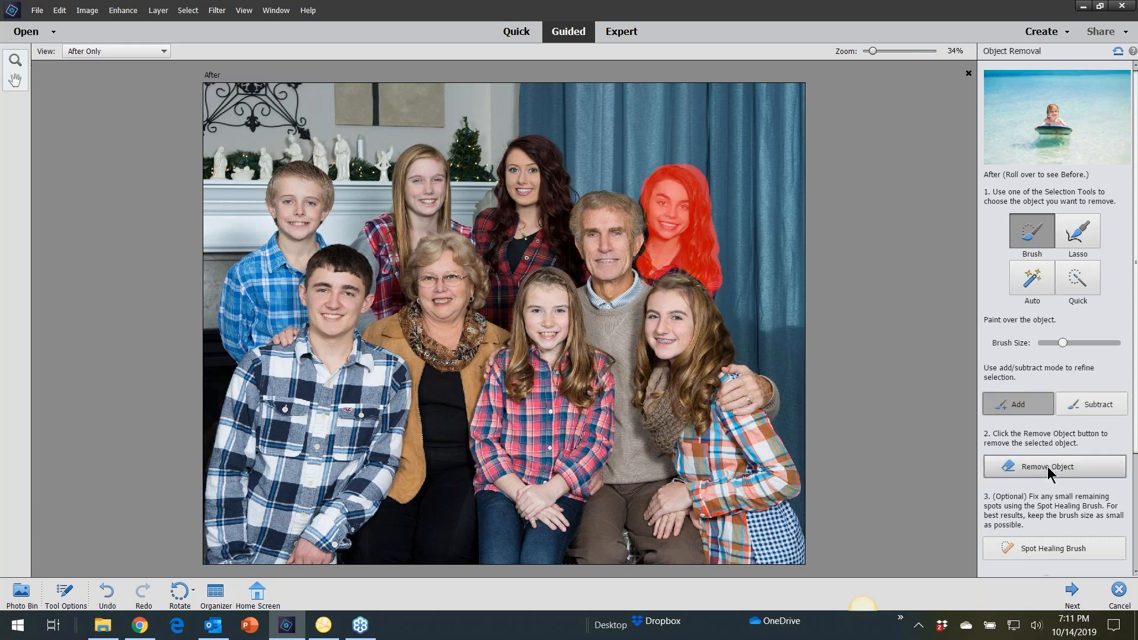
{"action": "left_click", "coordinate": [1048, 467]}
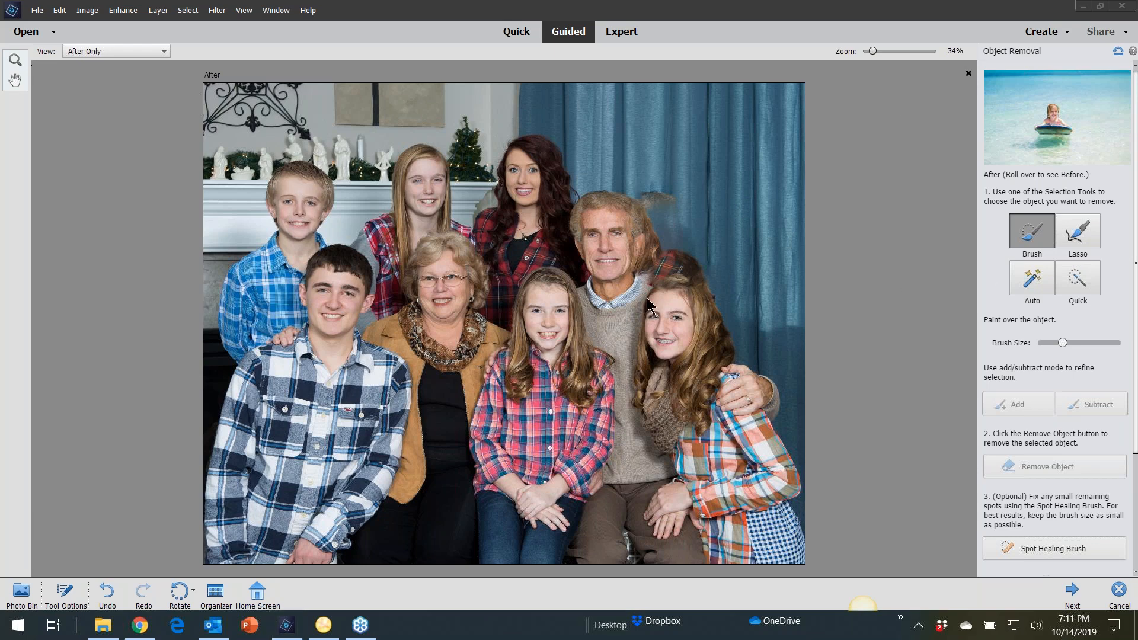
Step: Brush over the boy in the blue plaid shirt in the family photo's back row and remove him
{"action": "mouse_move", "coordinate": [310, 235]}
{"action": "left_mouse_down"}
{"action": "mouse_move", "coordinate": [324, 193]}
{"action": "mouse_move", "coordinate": [295, 168]}
{"action": "mouse_move", "coordinate": [279, 178]}
{"action": "mouse_move", "coordinate": [277, 208]}
{"action": "mouse_move", "coordinate": [297, 221]}
{"action": "mouse_move", "coordinate": [295, 190]}
{"action": "left_mouse_up"}
{"action": "mouse_move", "coordinate": [286, 256]}
{"action": "left_mouse_down"}
{"action": "mouse_move", "coordinate": [270, 278]}
{"action": "mouse_move", "coordinate": [285, 234]}
{"action": "mouse_move", "coordinate": [230, 297]}
{"action": "mouse_move", "coordinate": [231, 359]}
{"action": "mouse_move", "coordinate": [239, 289]}
{"action": "mouse_move", "coordinate": [258, 263]}
{"action": "mouse_move", "coordinate": [230, 283]}
{"action": "mouse_move", "coordinate": [267, 249]}
{"action": "mouse_move", "coordinate": [232, 275]}
{"action": "mouse_move", "coordinate": [221, 303]}
{"action": "mouse_move", "coordinate": [265, 297]}
{"action": "mouse_move", "coordinate": [259, 306]}
{"action": "mouse_move", "coordinate": [272, 283]}
{"action": "mouse_move", "coordinate": [293, 316]}
{"action": "mouse_move", "coordinate": [243, 337]}
{"action": "mouse_move", "coordinate": [264, 312]}
{"action": "mouse_move", "coordinate": [236, 316]}
{"action": "left_mouse_up"}
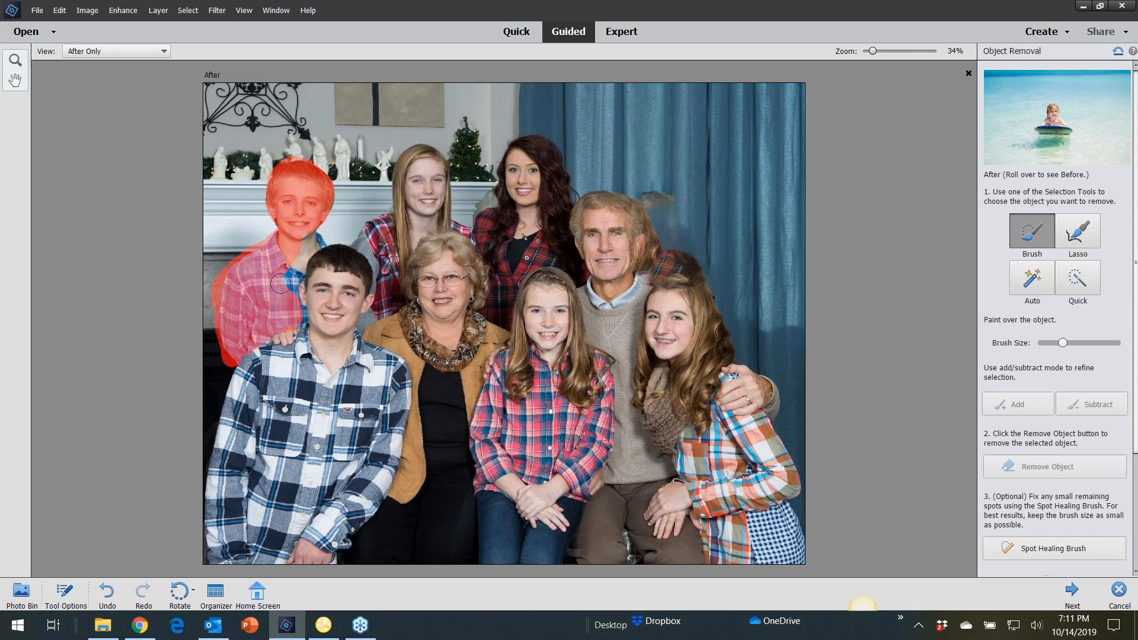
{"action": "mouse_move", "coordinate": [288, 272]}
{"action": "left_mouse_down"}
{"action": "mouse_move", "coordinate": [314, 235]}
{"action": "mouse_move", "coordinate": [293, 261]}
{"action": "left_mouse_up"}
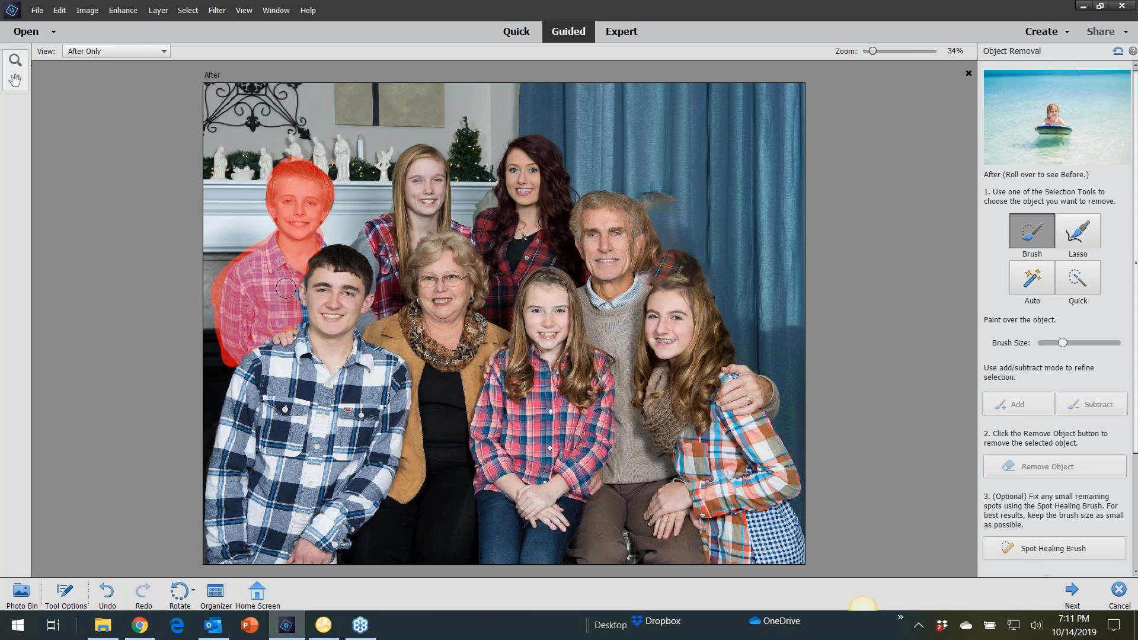
{"action": "mouse_move", "coordinate": [271, 319]}
{"action": "left_mouse_down"}
{"action": "mouse_move", "coordinate": [260, 278]}
{"action": "mouse_move", "coordinate": [298, 243]}
{"action": "mouse_move", "coordinate": [293, 198]}
{"action": "left_mouse_up"}
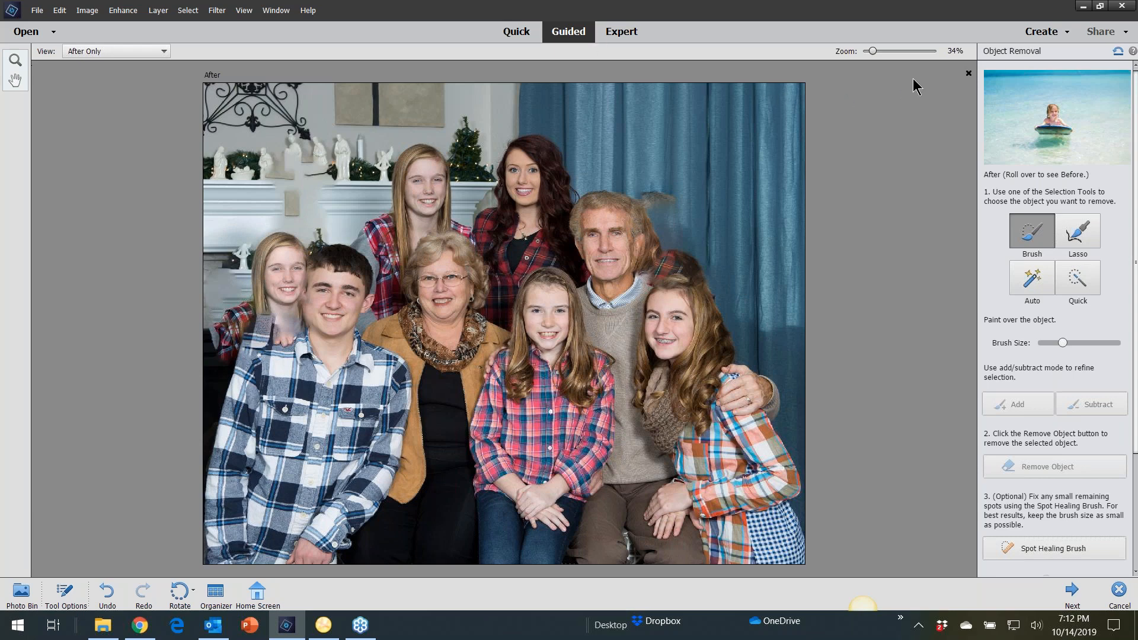
Step: Close the family photo without saving, show the guided Fun Edits, and open 02funedits-patternbrush01
{"action": "left_click", "coordinate": [968, 73]}
{"action": "left_click", "coordinate": [583, 242]}
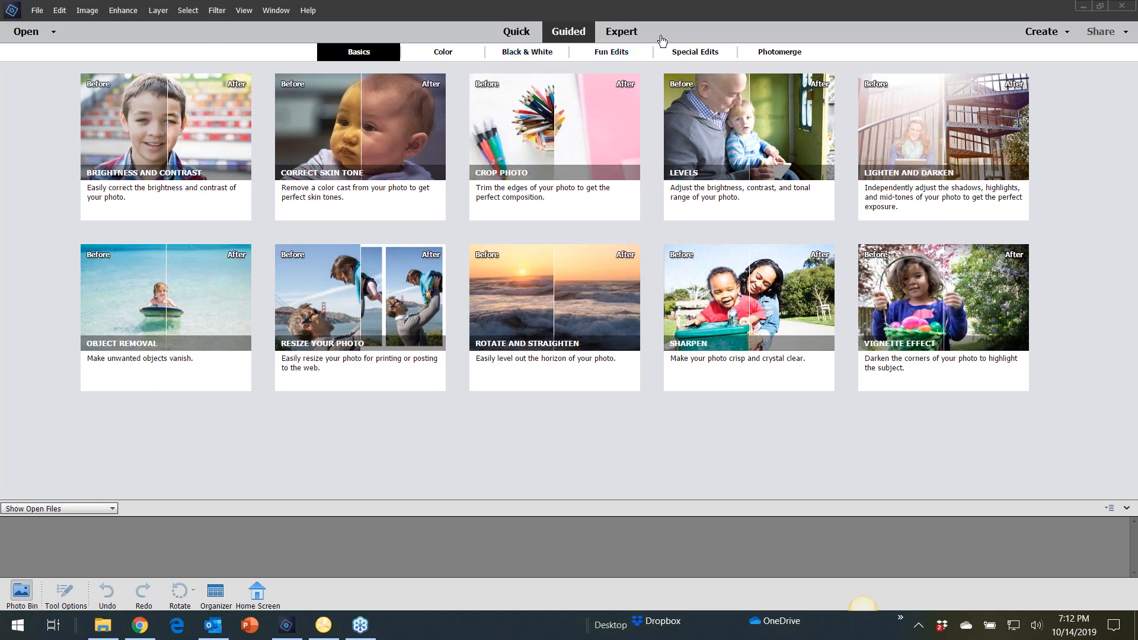
{"action": "left_click", "coordinate": [602, 53]}
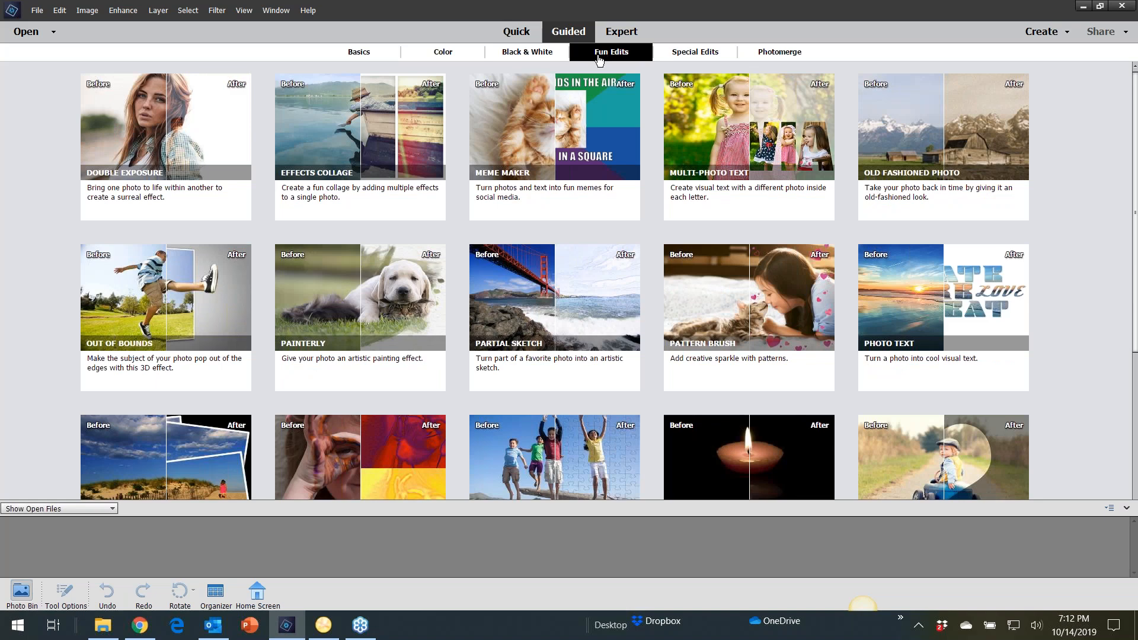
{"action": "left_click", "coordinate": [37, 10]}
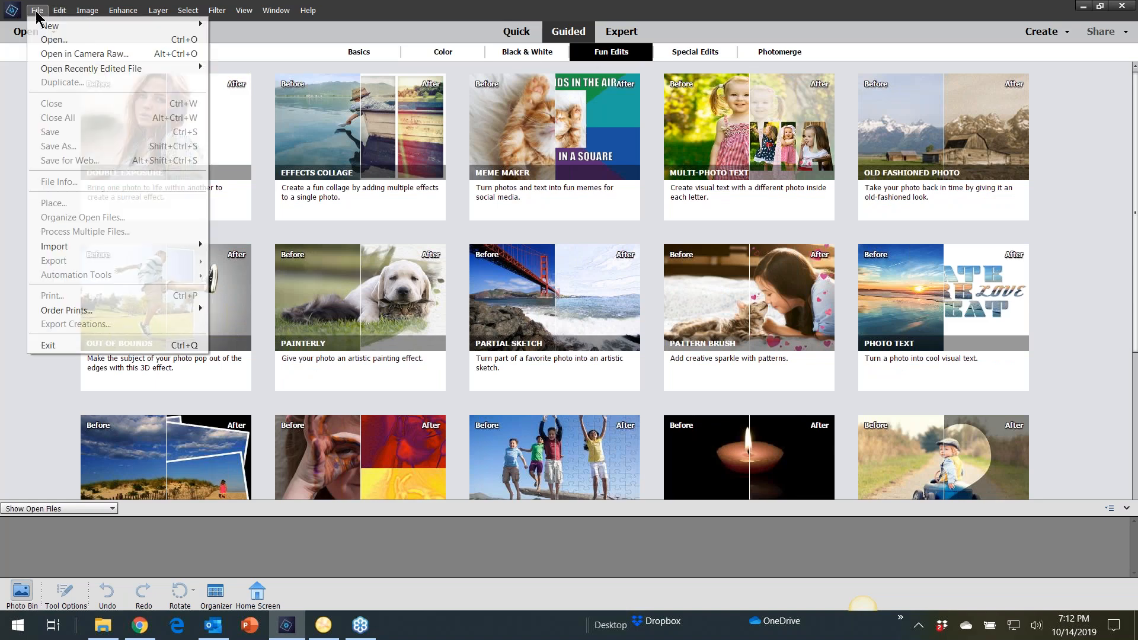
{"action": "key", "text": "Escape"}
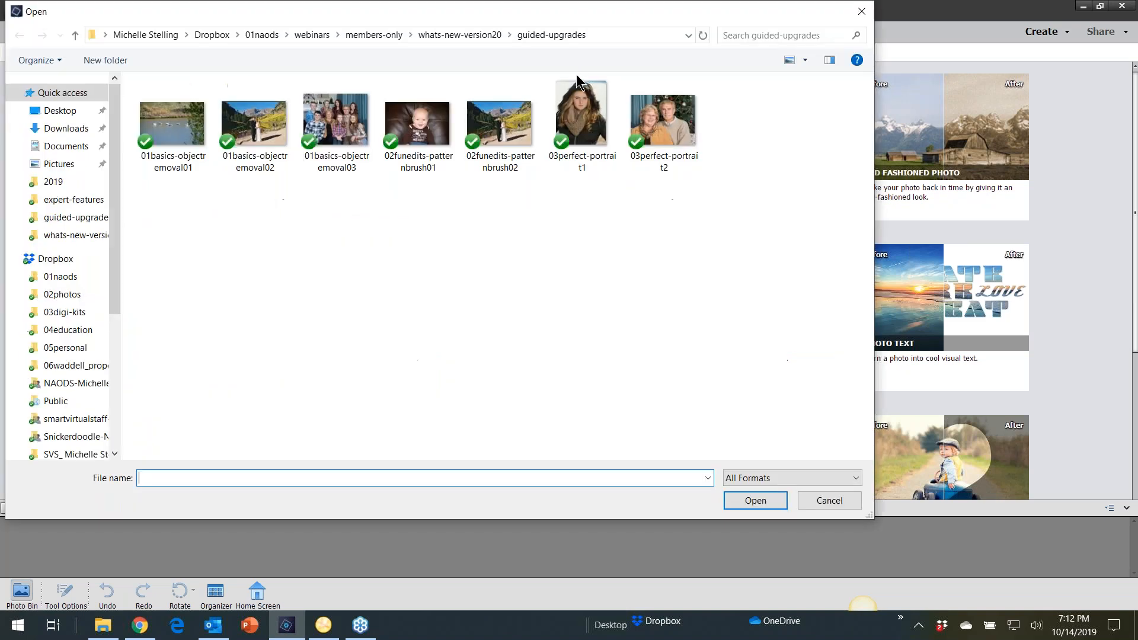
{"action": "double_click", "coordinate": [418, 119]}
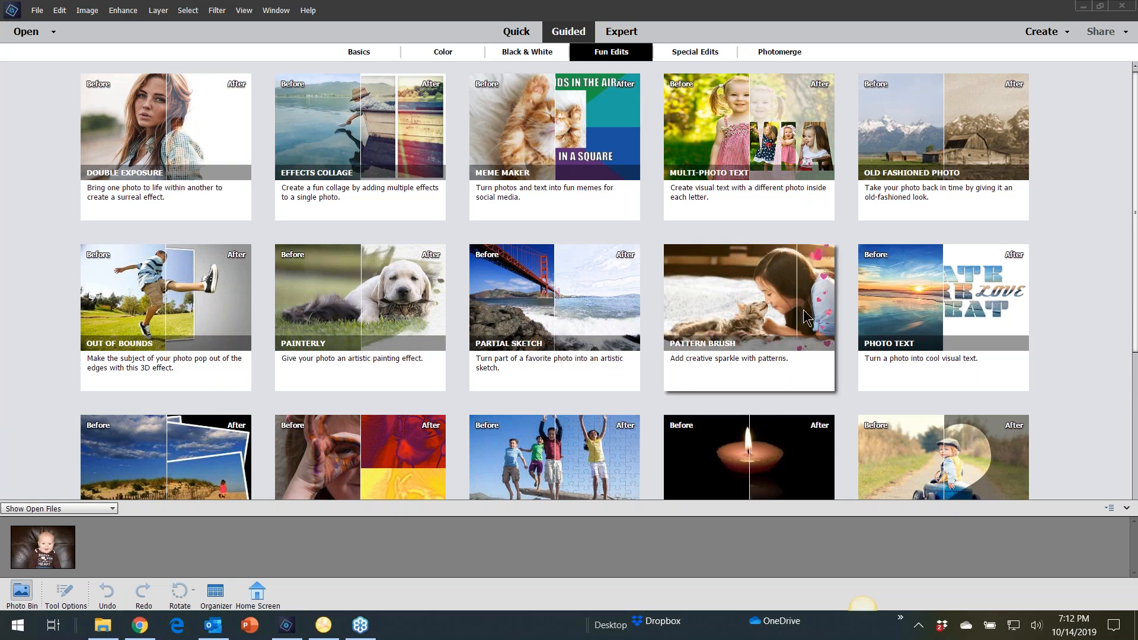
Step: Start the guided Pattern Brush edit, choose the hearts pattern with an enlarged size, and paint hearts around the baby
{"action": "left_click", "coordinate": [737, 300]}
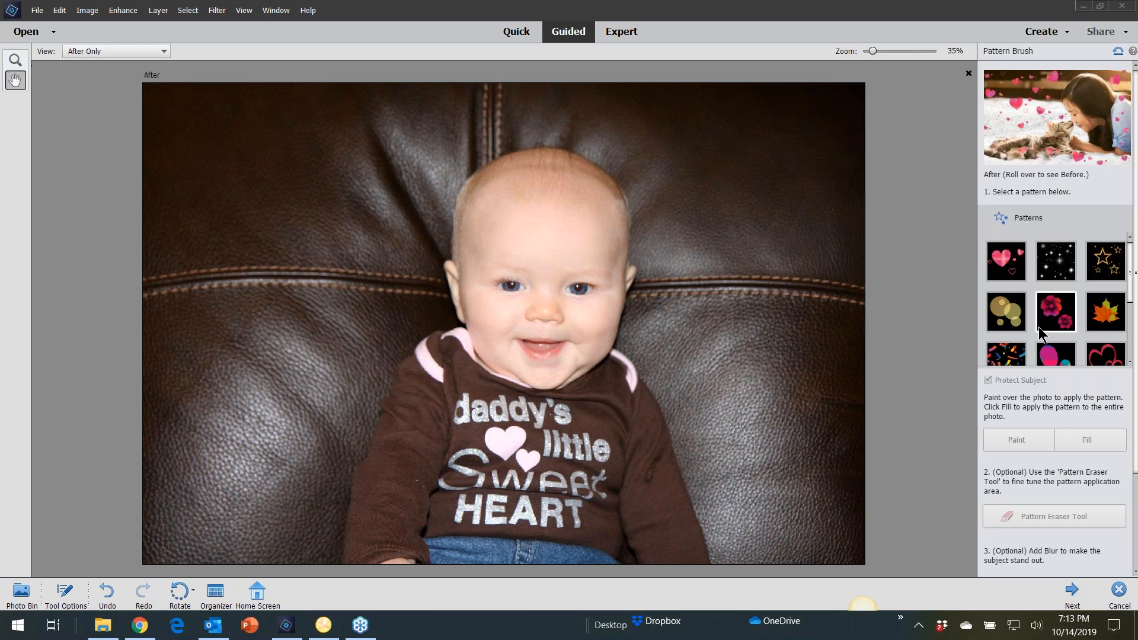
{"action": "scroll", "coordinate": [1041, 325], "scroll_direction": "down", "scroll_amount": 5}
{"action": "scroll", "coordinate": [1031, 221], "scroll_direction": "up", "scroll_amount": 5}
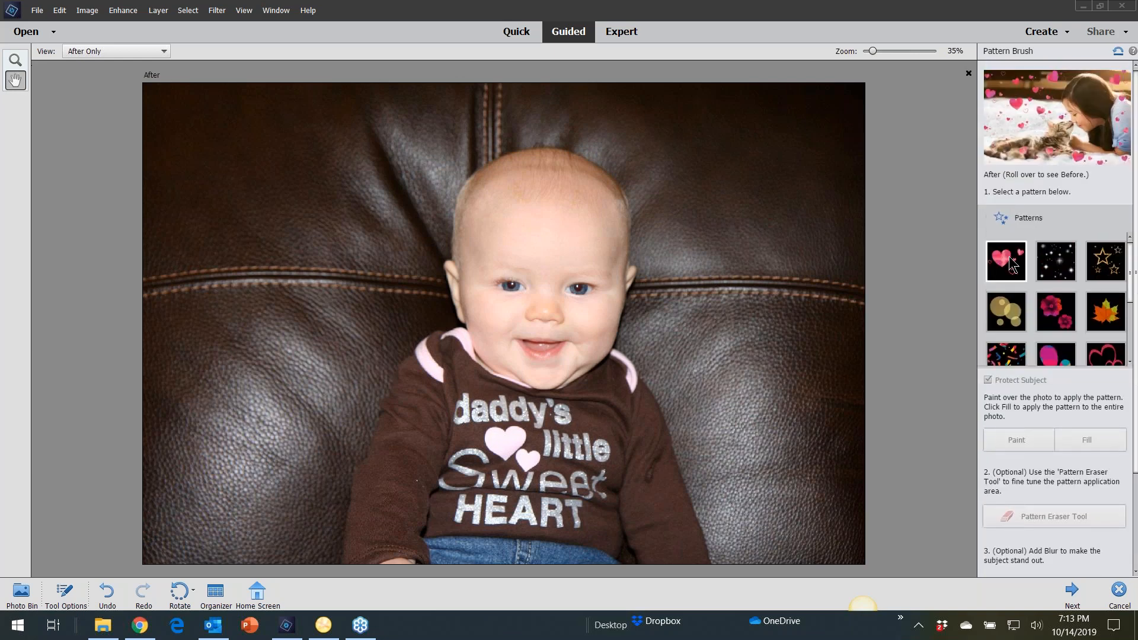
{"action": "left_click", "coordinate": [1010, 256]}
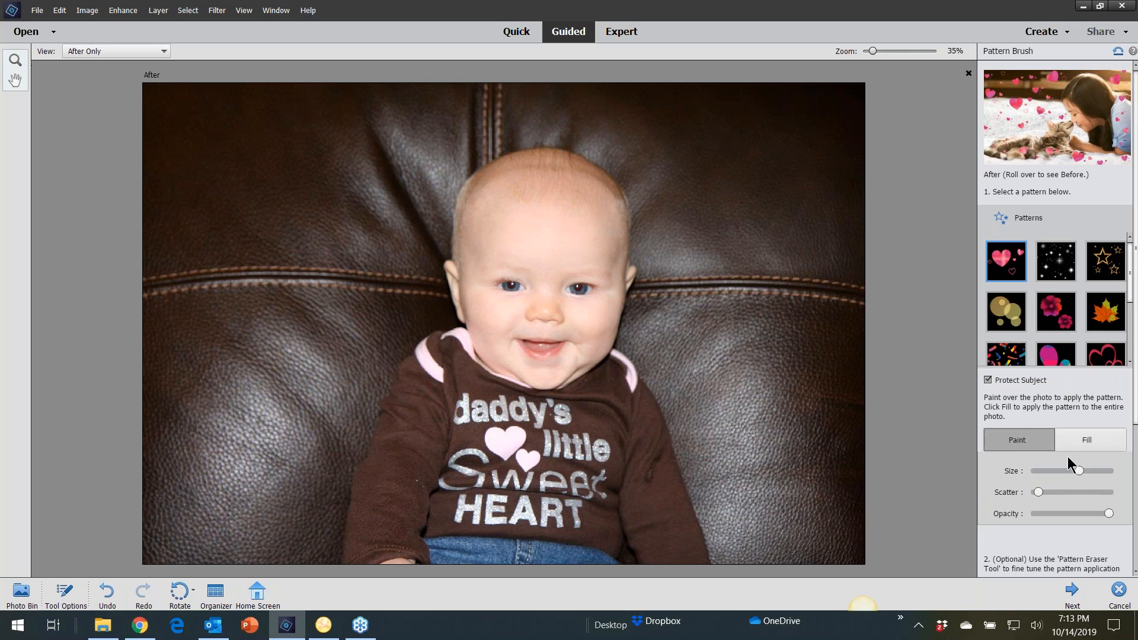
{"action": "scroll", "coordinate": [1069, 456], "scroll_direction": "down", "scroll_amount": 3}
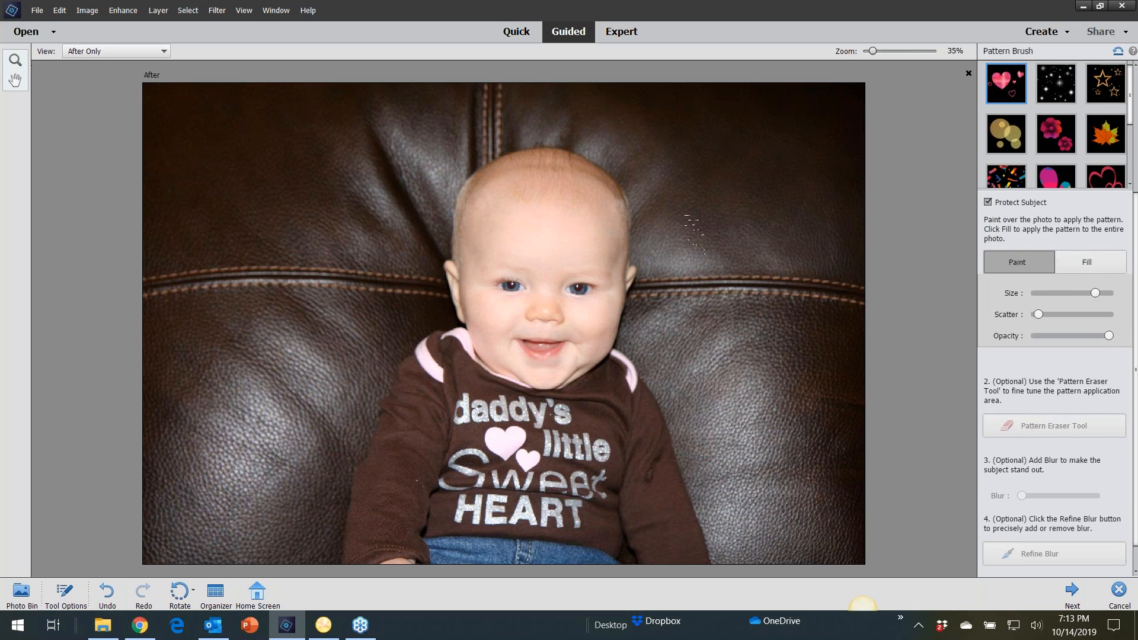
{"action": "mouse_move", "coordinate": [699, 267]}
{"action": "left_mouse_down"}
{"action": "mouse_move", "coordinate": [741, 237]}
{"action": "mouse_move", "coordinate": [771, 356]}
{"action": "mouse_move", "coordinate": [780, 463]}
{"action": "left_mouse_up"}
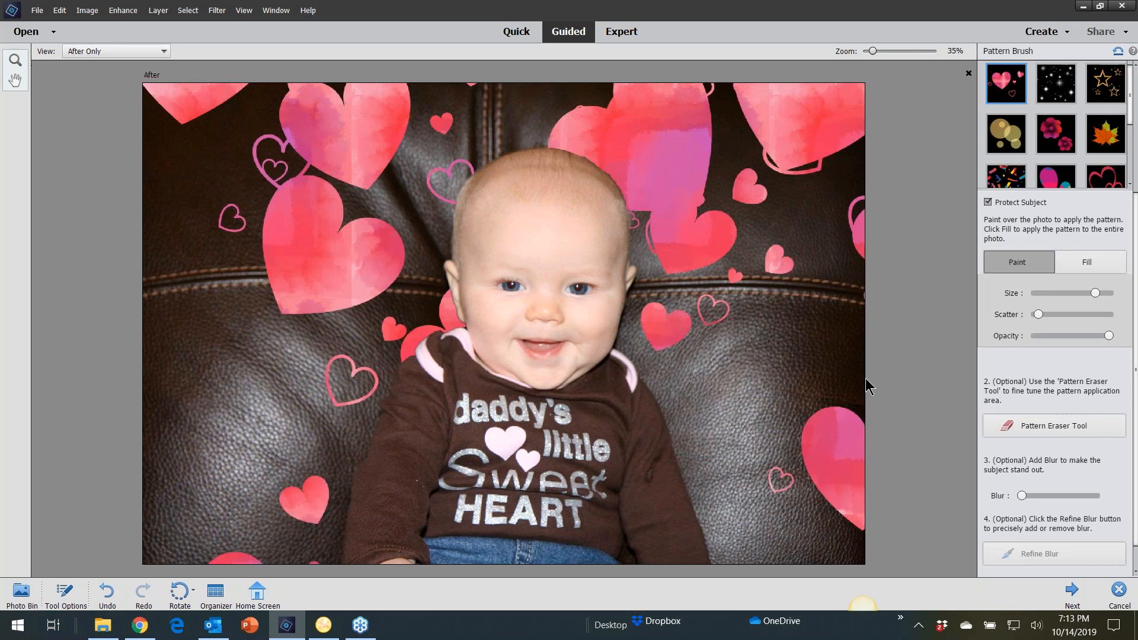
Step: Clear the painted hearts, and set a smaller size and wider scatter for the pattern
{"action": "key", "text": "ctrl+z"}
{"action": "key", "text": "ctrl+z"}
{"action": "key", "text": "ctrl+z"}
{"action": "key", "text": "ctrl+z"}
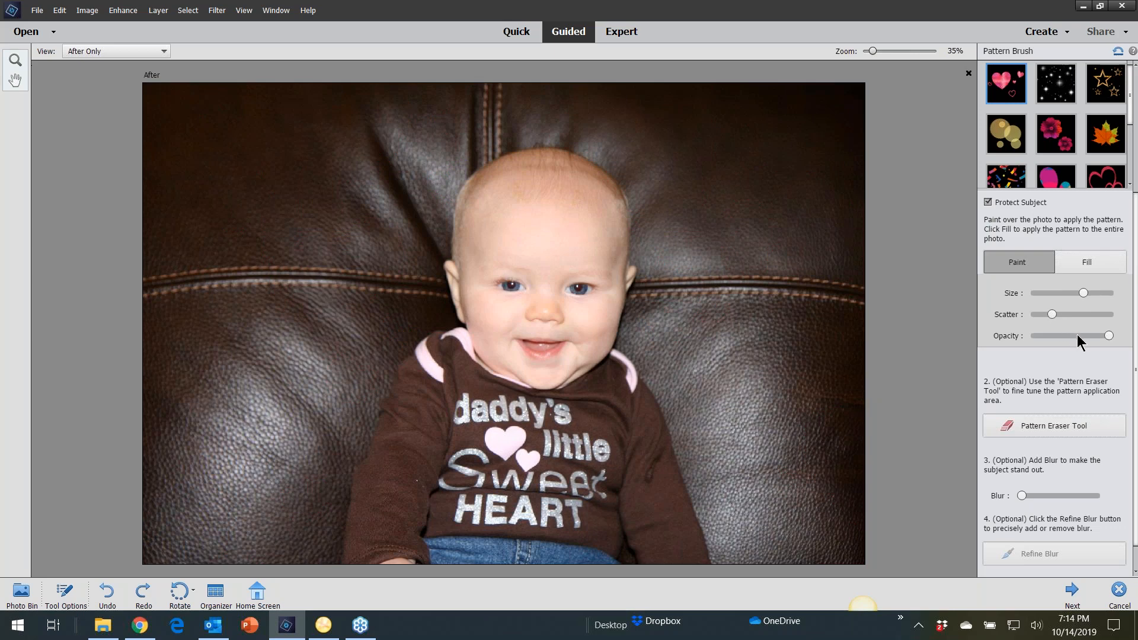
Step: Lower the pattern's opacity and paint smaller semi-transparent hearts over the leather background around the baby
{"action": "key", "text": "ctrl+y"}
{"action": "key", "text": "ctrl+y"}
{"action": "key", "text": "ctrl+y"}
{"action": "key", "text": "ctrl+y"}
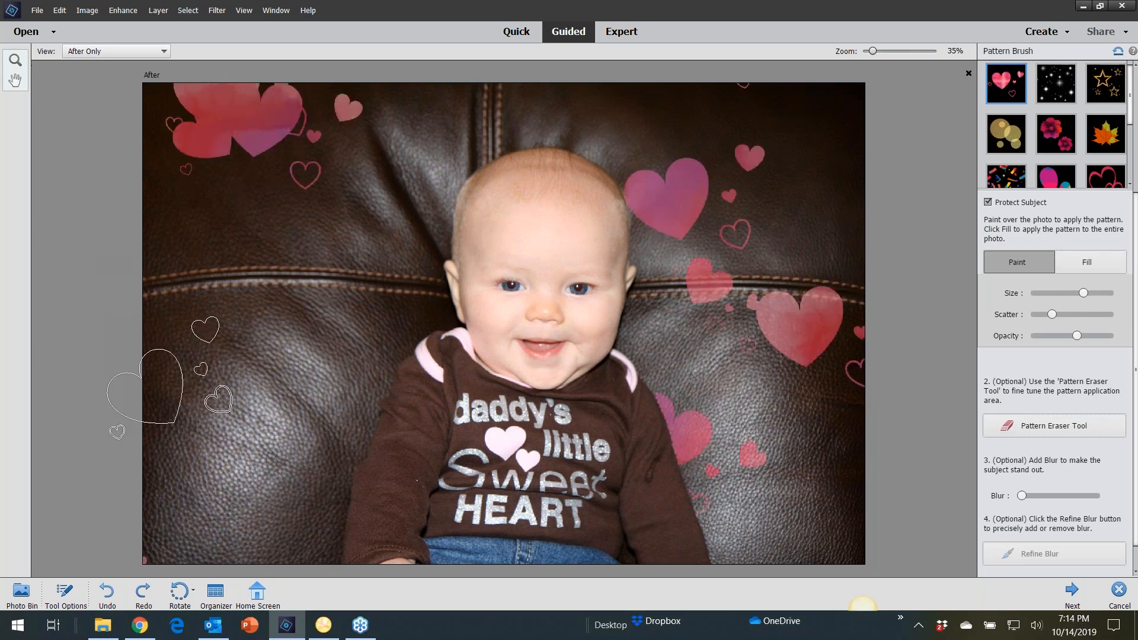
{"action": "key", "text": "ctrl+y"}
{"action": "key", "text": "ctrl+y"}
{"action": "key", "text": "ctrl+y"}
{"action": "key", "text": "ctrl+y"}
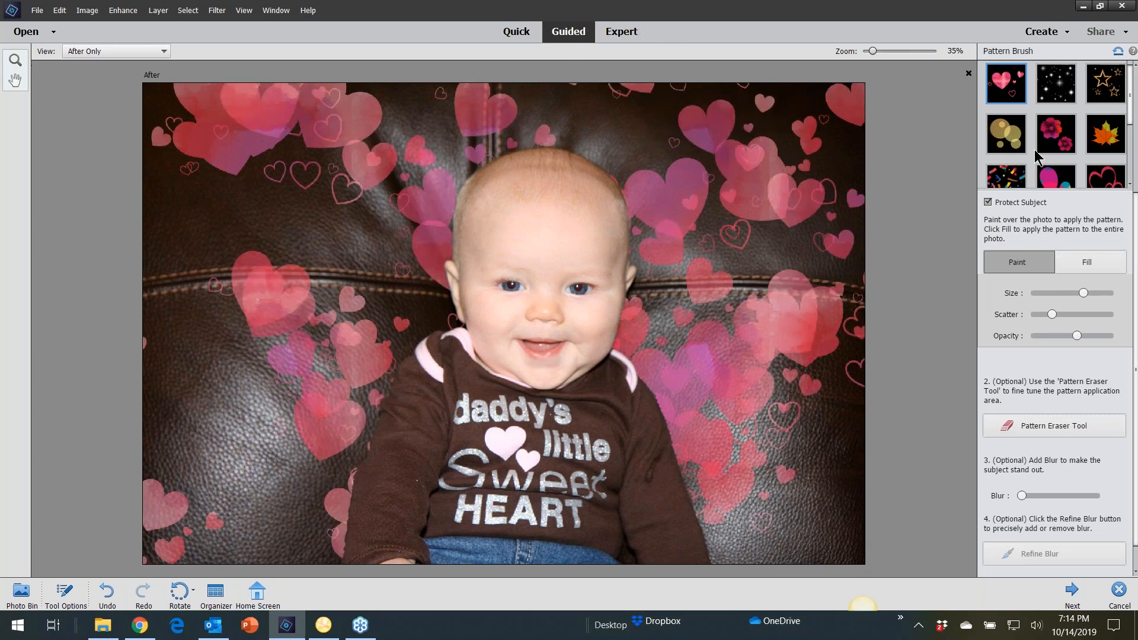
Step: Replace the hearts with the white sparkle pattern and after that the pink flower pattern, painting each around the baby
{"action": "left_click", "coordinate": [1065, 89]}
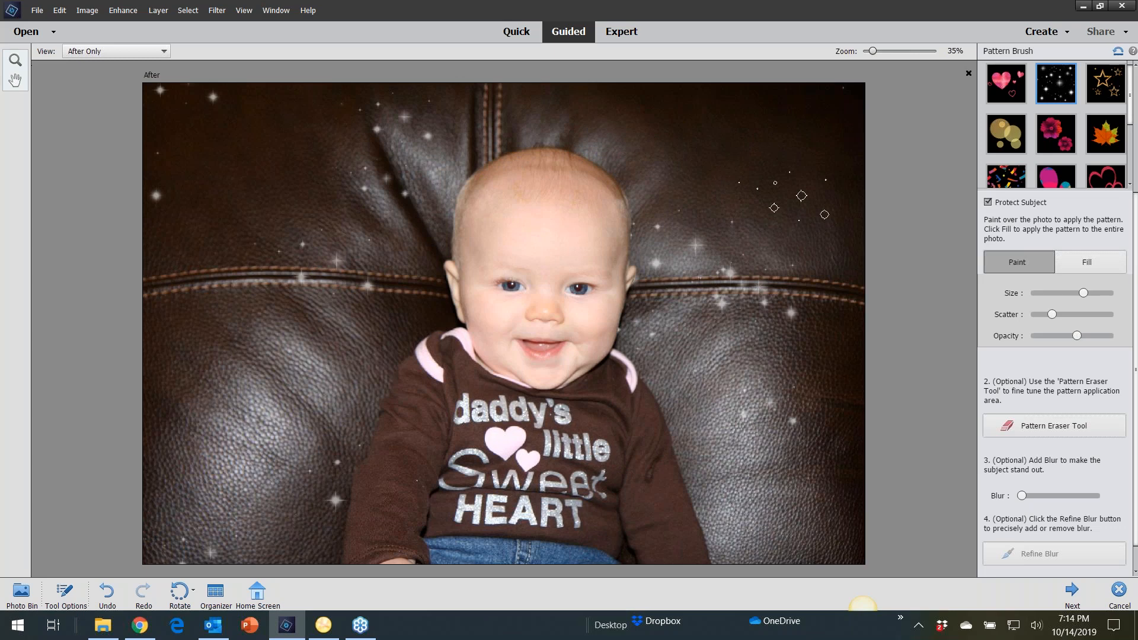
{"action": "left_click", "coordinate": [356, 196]}
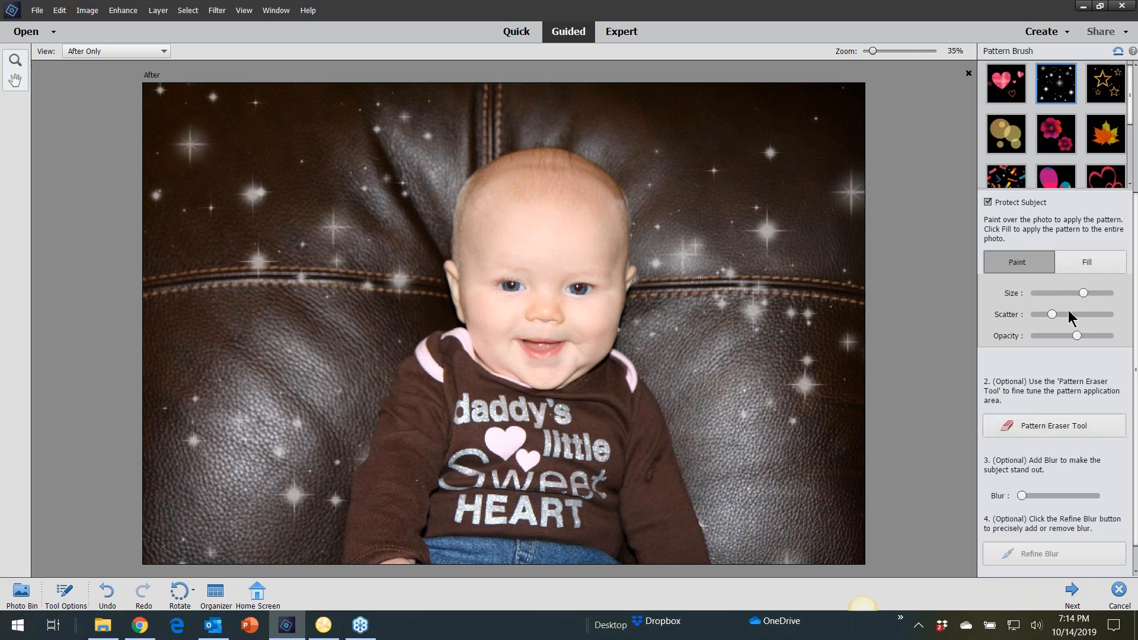
{"action": "left_click", "coordinate": [1056, 134]}
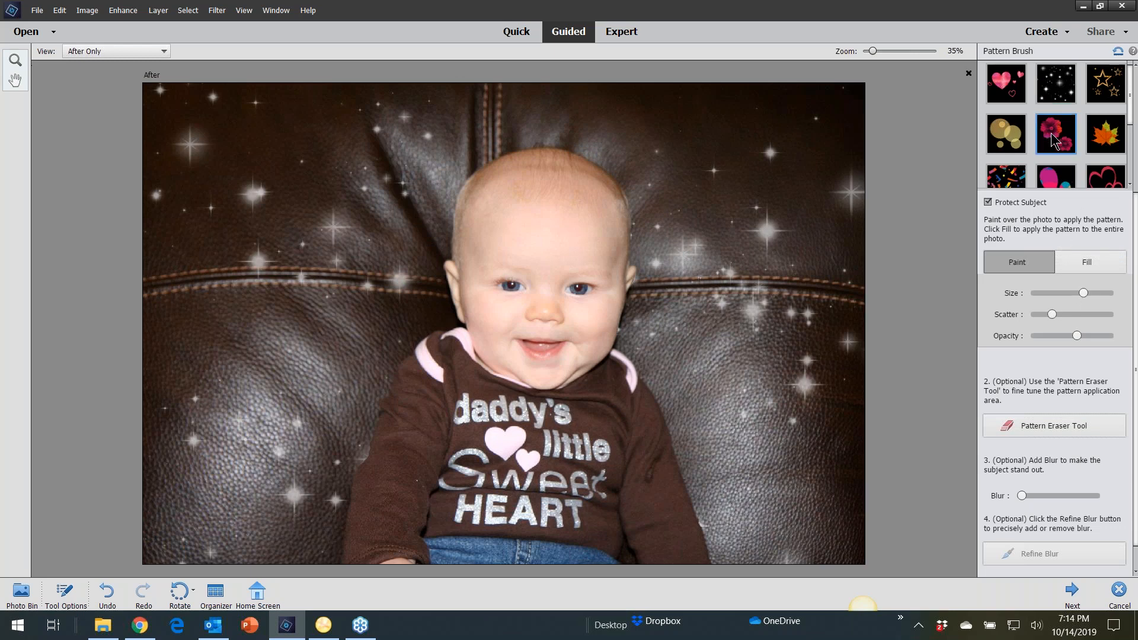
{"action": "mouse_move", "coordinate": [703, 278]}
{"action": "left_mouse_down"}
{"action": "mouse_move", "coordinate": [662, 186]}
{"action": "mouse_move", "coordinate": [477, 165]}
{"action": "mouse_move", "coordinate": [331, 174]}
{"action": "mouse_move", "coordinate": [260, 208]}
{"action": "mouse_move", "coordinate": [222, 252]}
{"action": "mouse_move", "coordinate": [286, 150]}
{"action": "mouse_move", "coordinate": [393, 131]}
{"action": "mouse_move", "coordinate": [677, 133]}
{"action": "mouse_move", "coordinate": [807, 257]}
{"action": "mouse_move", "coordinate": [790, 408]}
{"action": "mouse_move", "coordinate": [842, 404]}
{"action": "mouse_move", "coordinate": [842, 380]}
{"action": "left_mouse_up"}
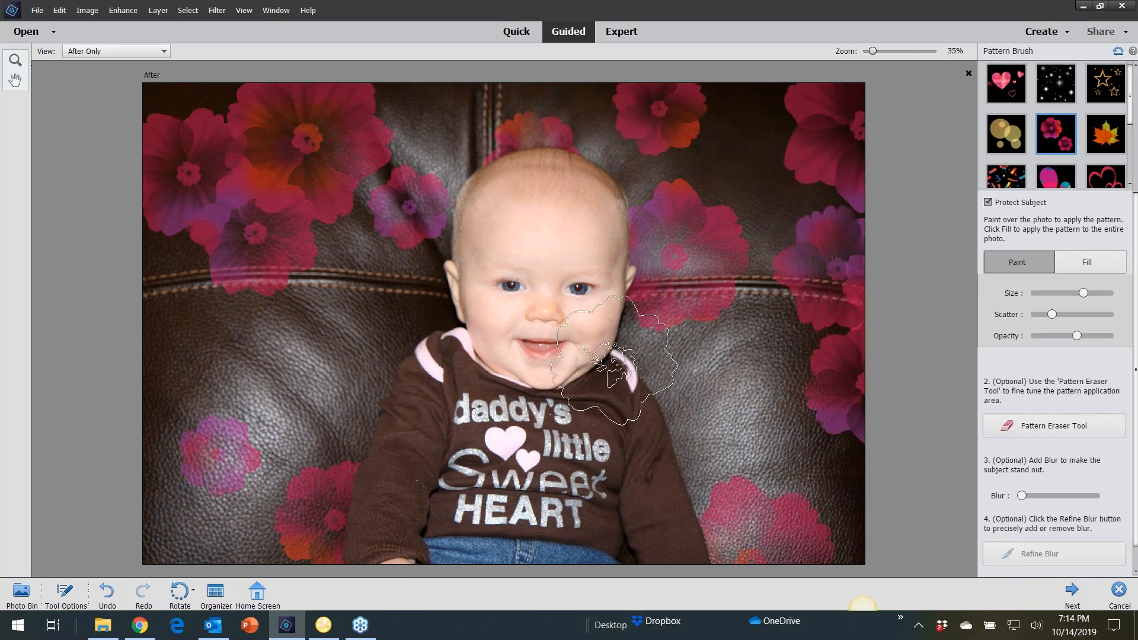
{"action": "mouse_move", "coordinate": [665, 346]}
{"action": "left_mouse_down"}
{"action": "mouse_move", "coordinate": [741, 237]}
{"action": "mouse_move", "coordinate": [208, 474]}
{"action": "mouse_move", "coordinate": [195, 332]}
{"action": "left_mouse_up"}
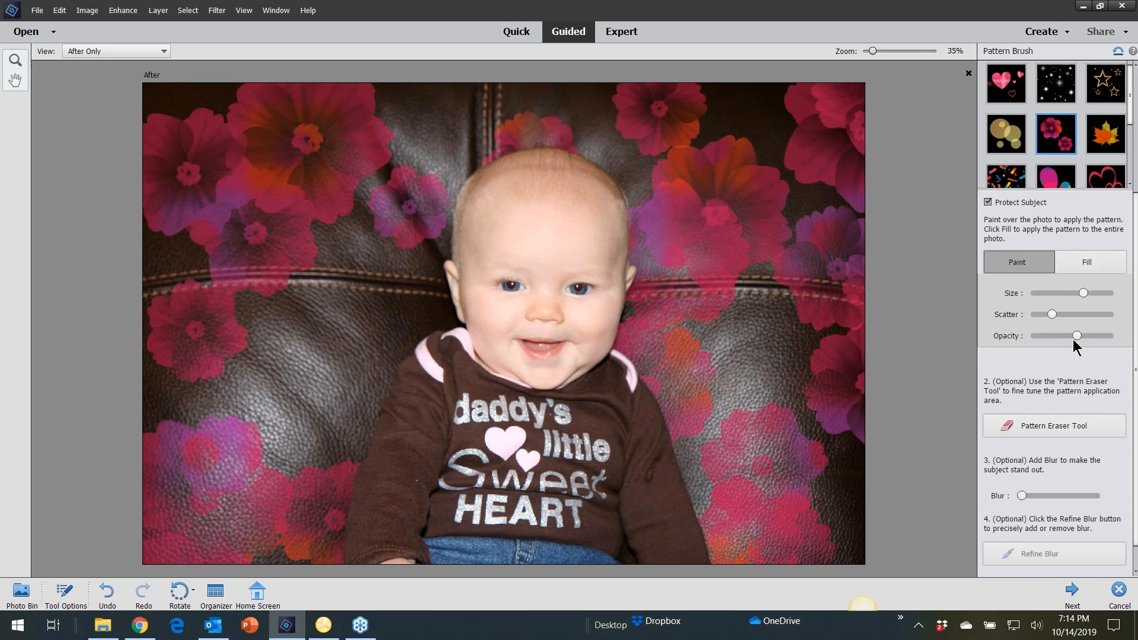
Step: Paint the autumn leaf pattern around the baby in place of the flowers, and try stronger background blur before resetting it to zero
{"action": "left_click", "coordinate": [1101, 135]}
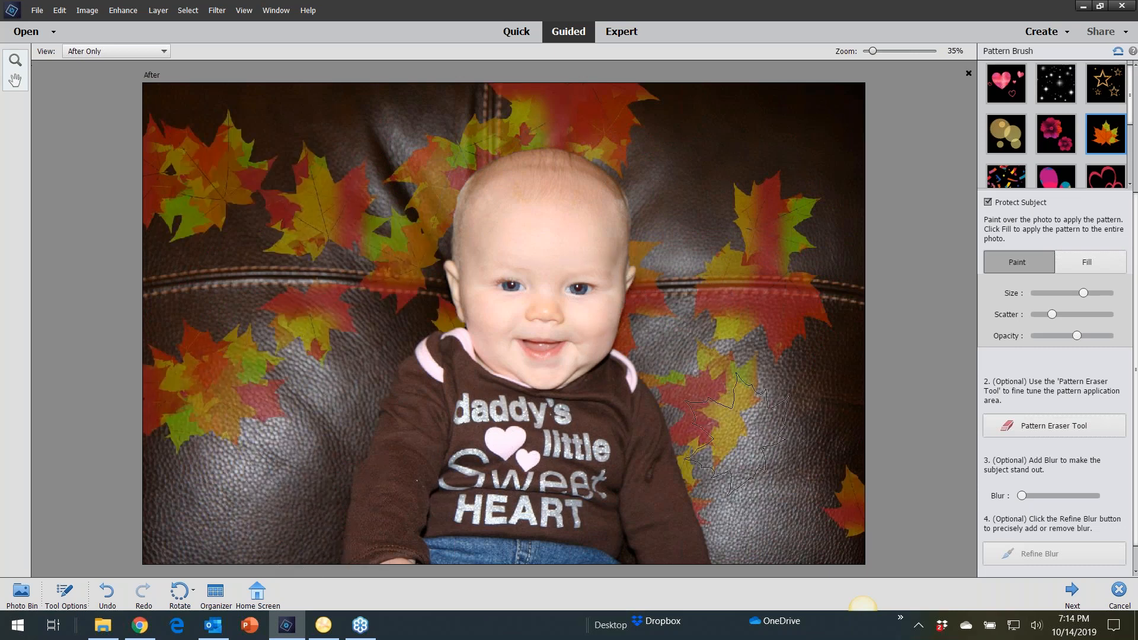
{"action": "left_click_drag", "start_coordinate": [1025, 499], "coordinate": [1047, 501]}
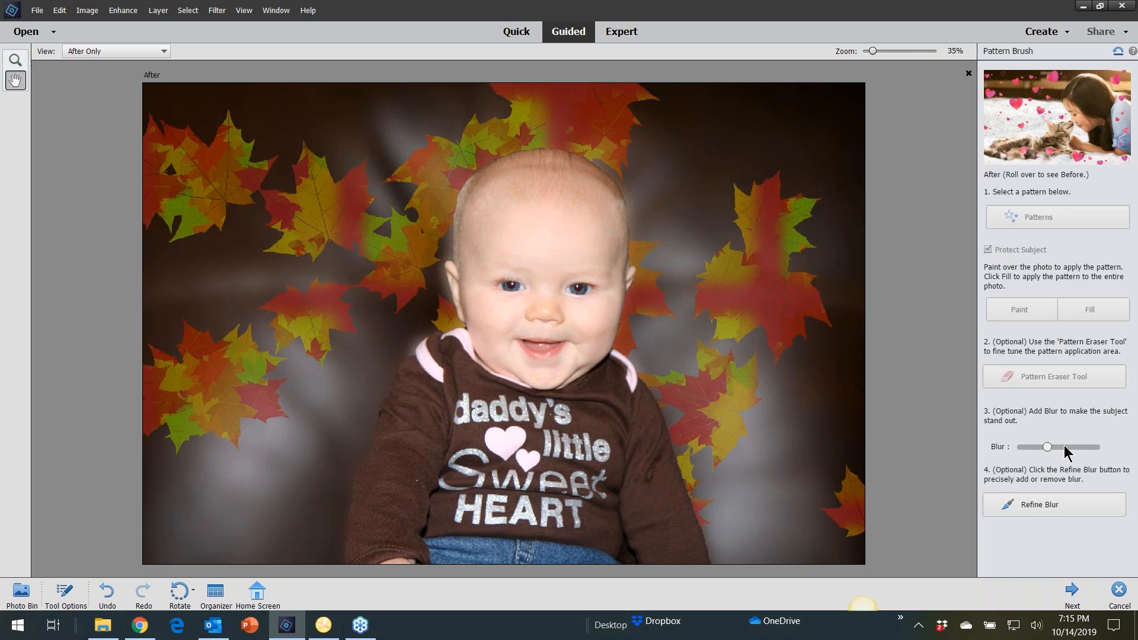
{"action": "left_click", "coordinate": [1069, 446]}
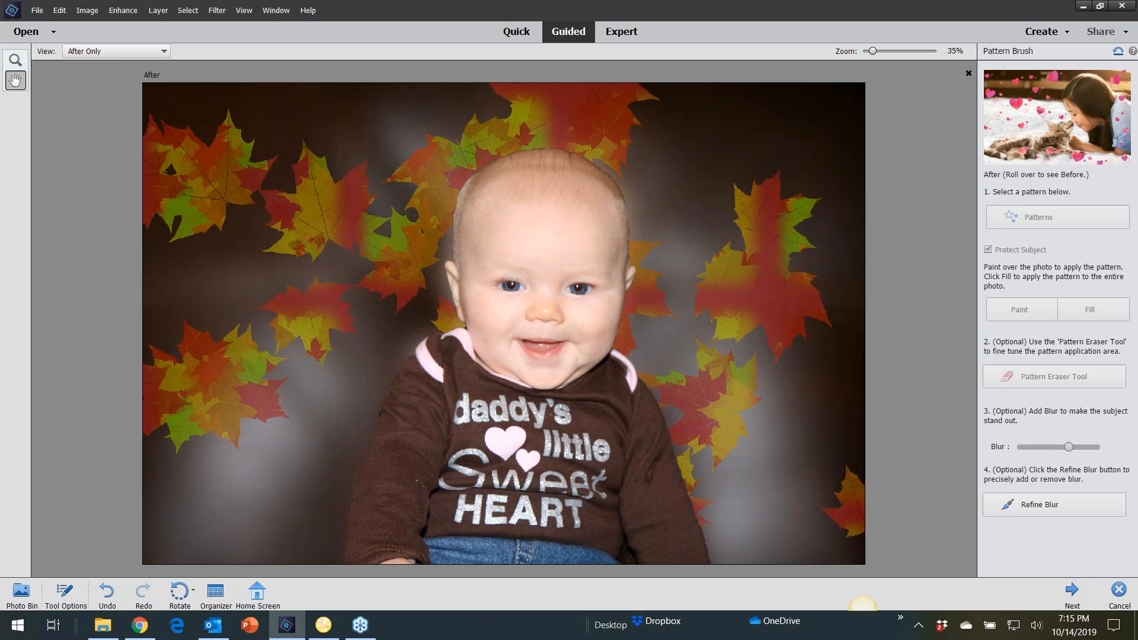
{"action": "left_click_drag", "start_coordinate": [1035, 447], "coordinate": [1003, 456]}
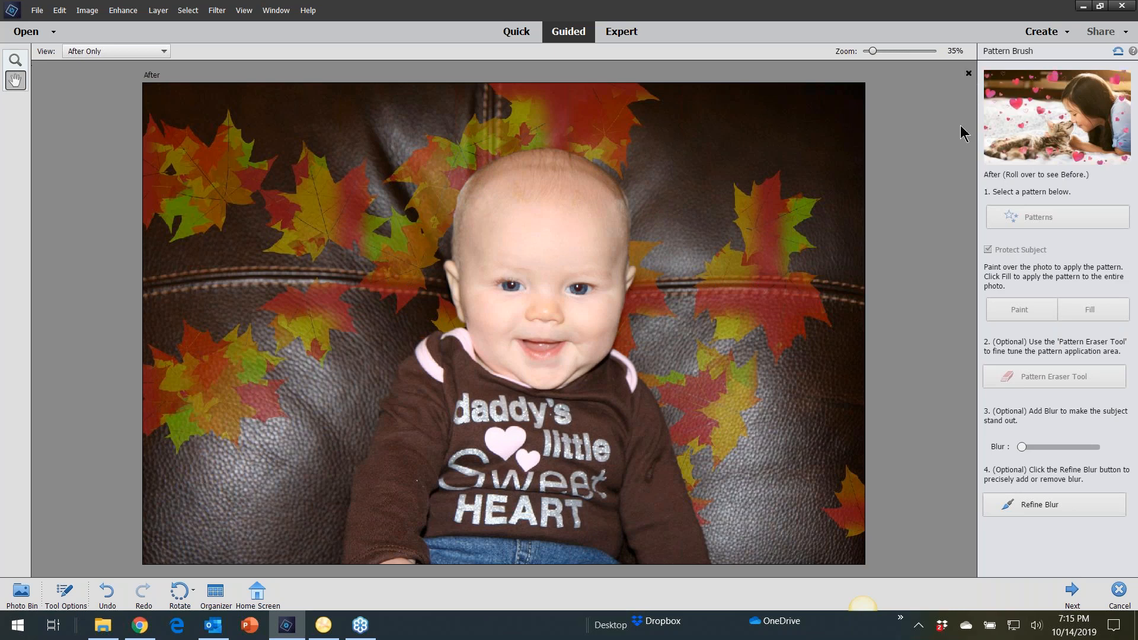
Step: Close the baby photo without saving, switch to Expert mode, reopen 02funedits-patternbrush01, and place its window centrally in the workspace
{"action": "left_click", "coordinate": [969, 73]}
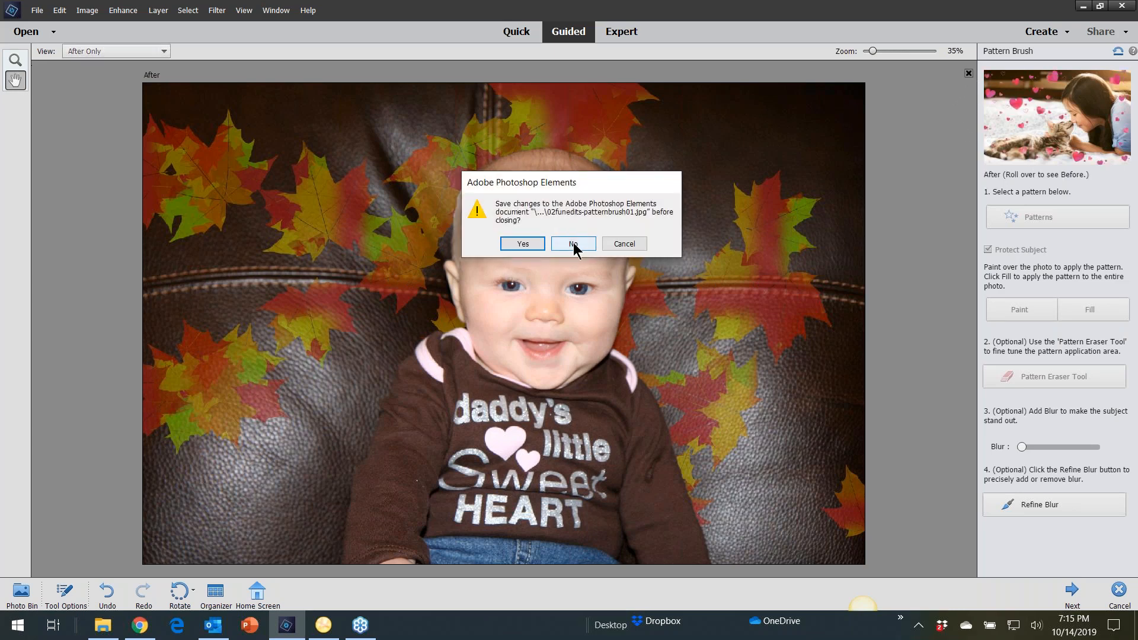
{"action": "left_click", "coordinate": [574, 243]}
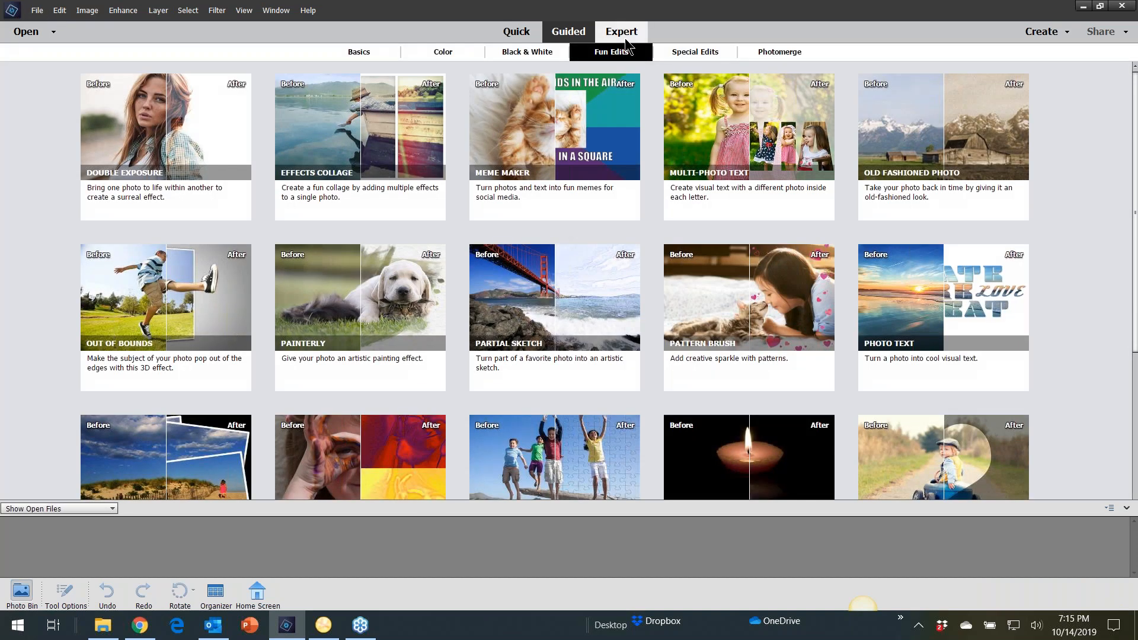
{"action": "left_click", "coordinate": [624, 38]}
{"action": "left_click", "coordinate": [36, 10]}
{"action": "left_click", "coordinate": [65, 37]}
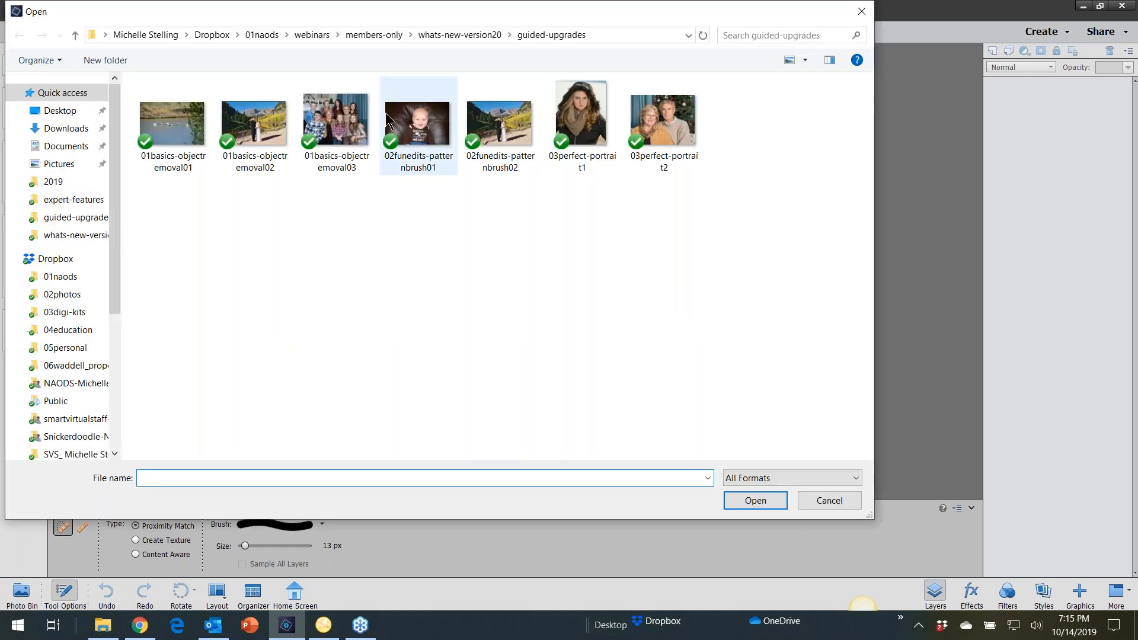
{"action": "double_click", "coordinate": [440, 127]}
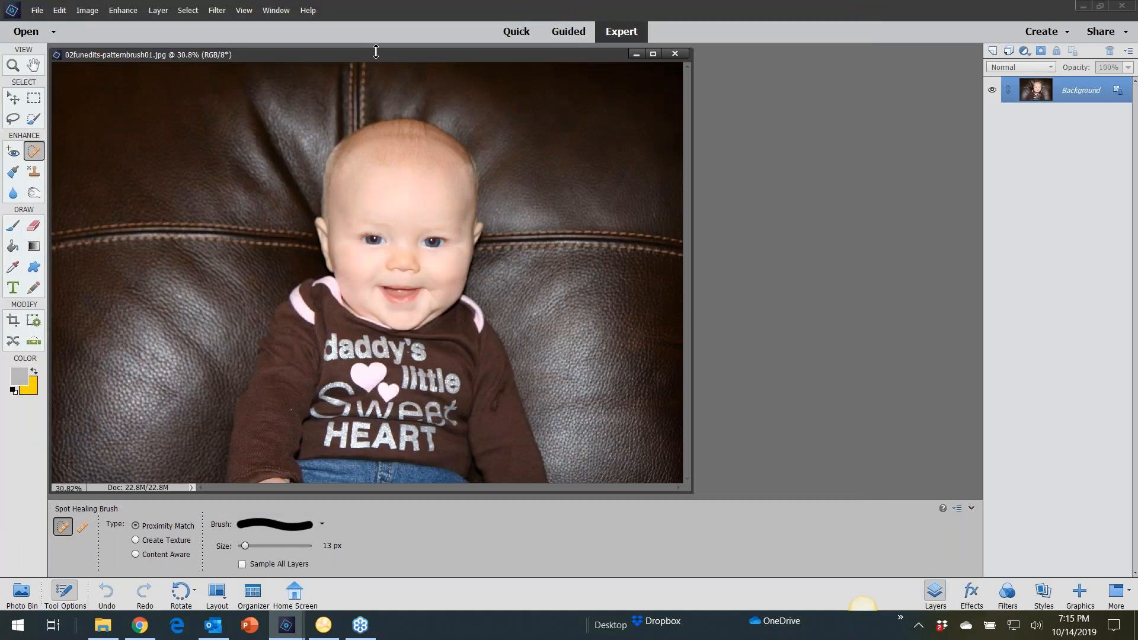
{"action": "left_click_drag", "start_coordinate": [376, 53], "coordinate": [623, 65]}
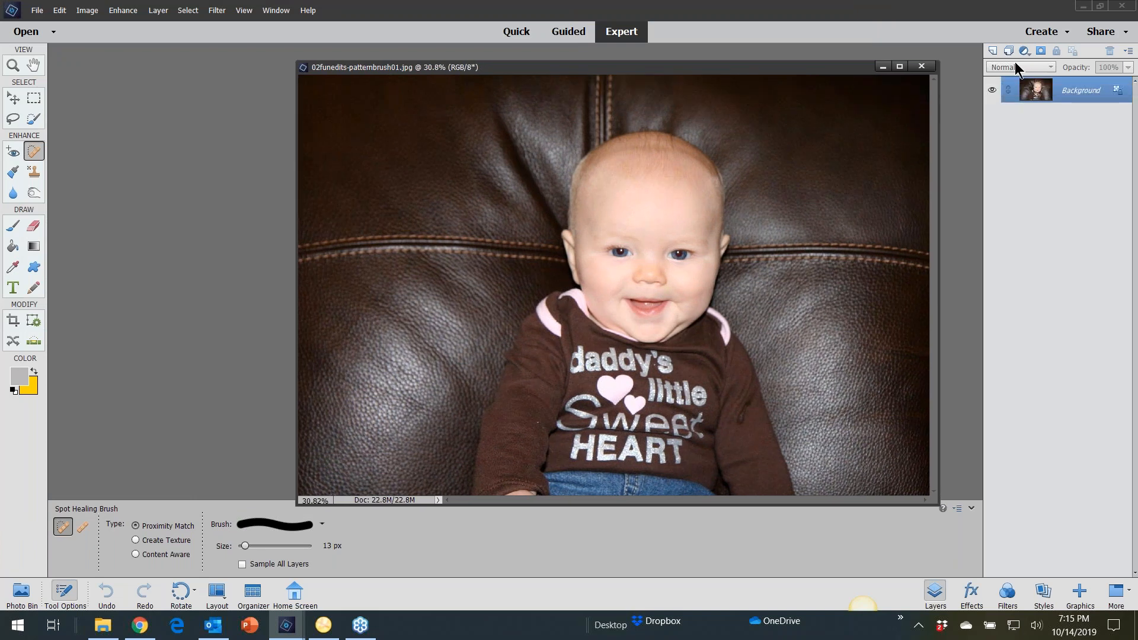
Step: Add a new blank layer above the baby photo and activate the Quick Selection tool
{"action": "left_click", "coordinate": [993, 51]}
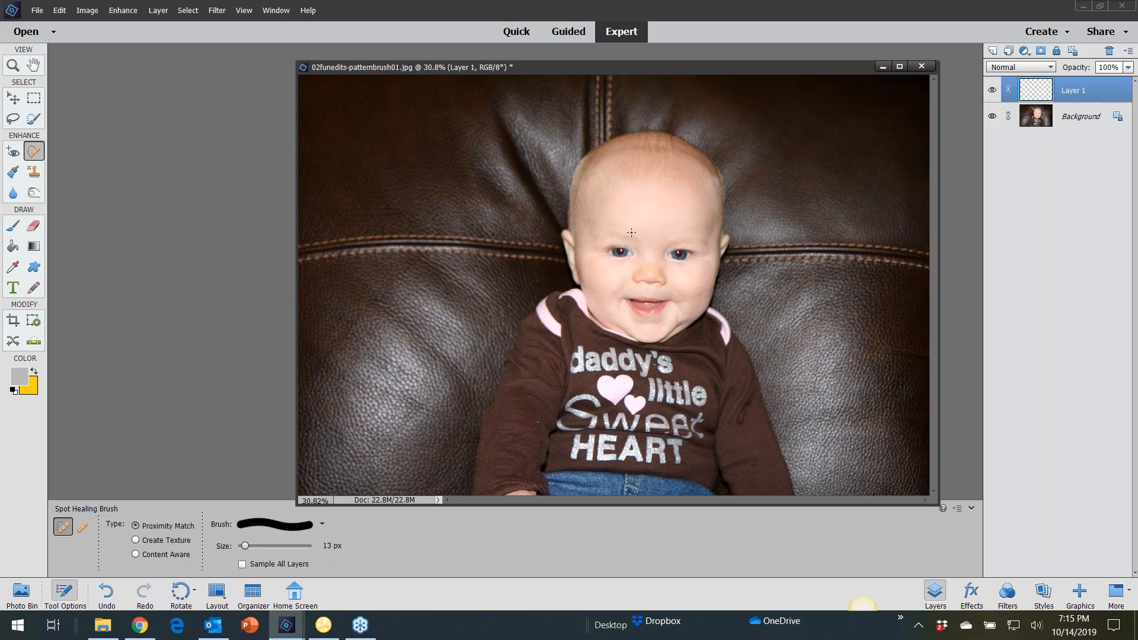
{"action": "key", "text": "bracketright"}
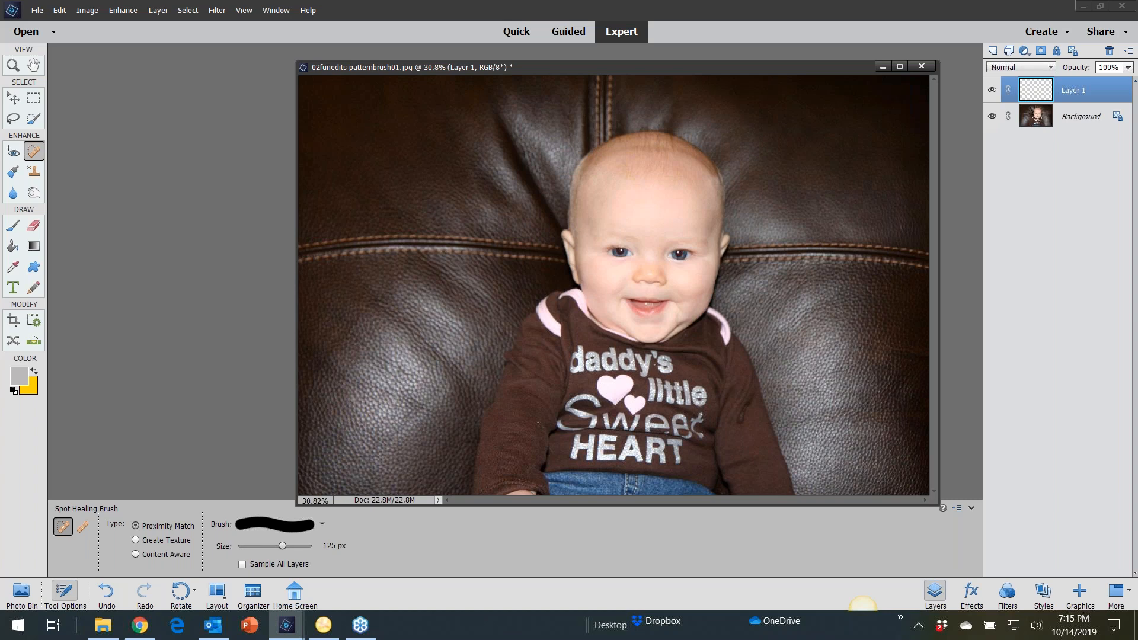
{"action": "left_click", "coordinate": [34, 118]}
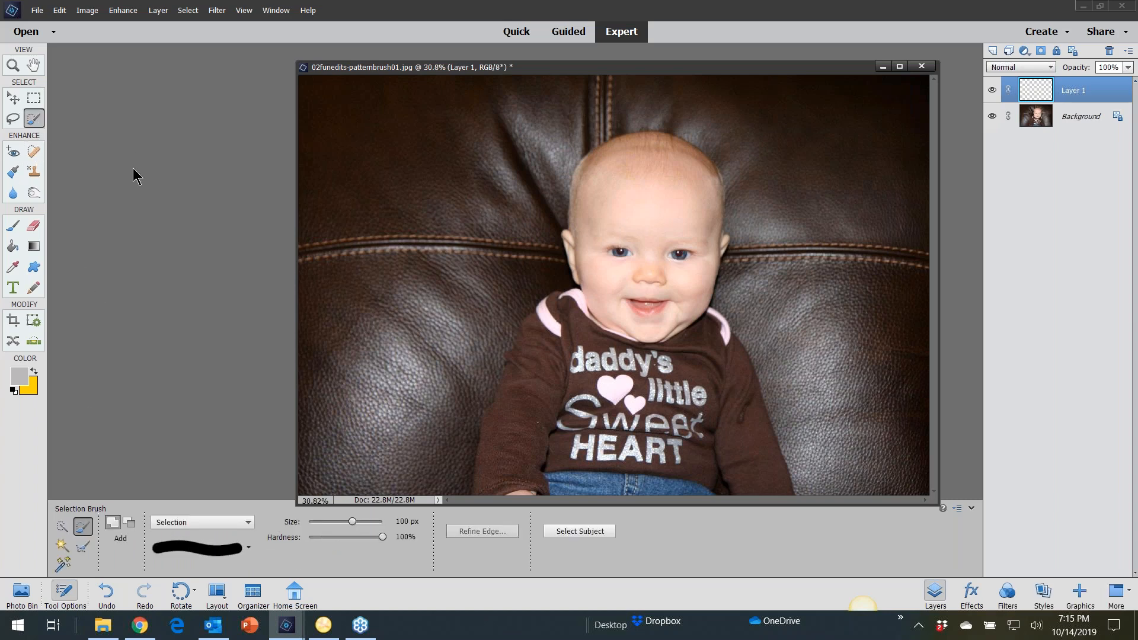
{"action": "left_click", "coordinate": [63, 528]}
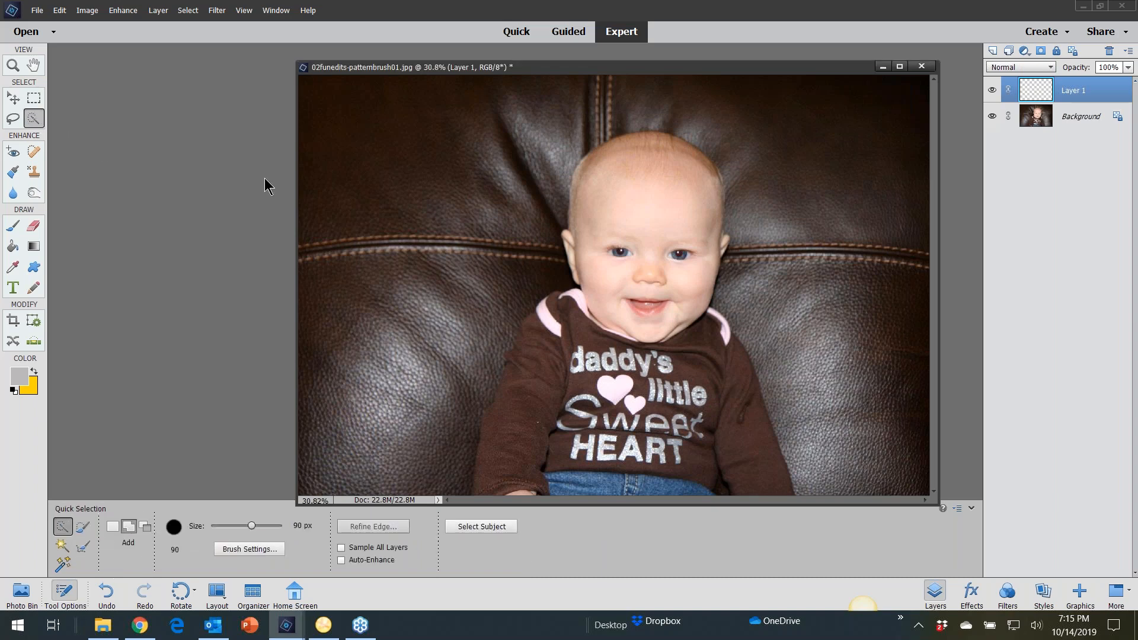
{"action": "mouse_move", "coordinate": [687, 244]}
{"action": "left_mouse_down"}
{"action": "mouse_move", "coordinate": [666, 181]}
{"action": "mouse_move", "coordinate": [628, 185]}
{"action": "mouse_move", "coordinate": [623, 253]}
{"action": "left_mouse_up"}
{"action": "key", "text": "ctrl+a"}
{"action": "key", "text": "ctrl+d"}
Step: Select the baby's head and shirt on the Background layer with Quick Selection, subtracting the leather area caught beside the sleeve
{"action": "left_click", "coordinate": [1074, 120]}
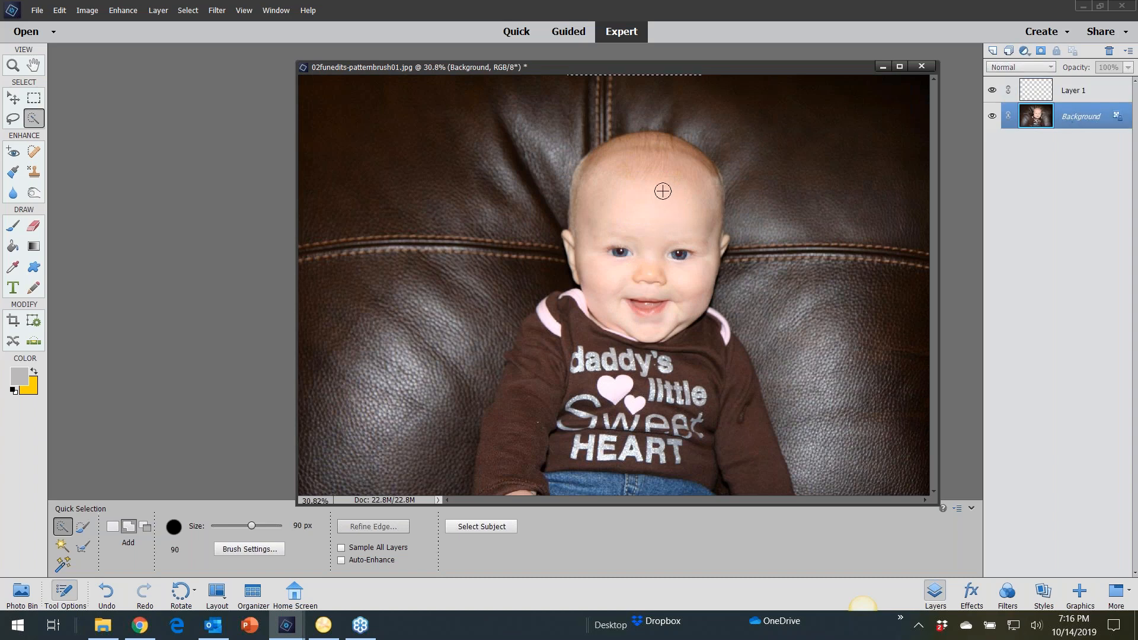
{"action": "key", "text": "ctrl+a"}
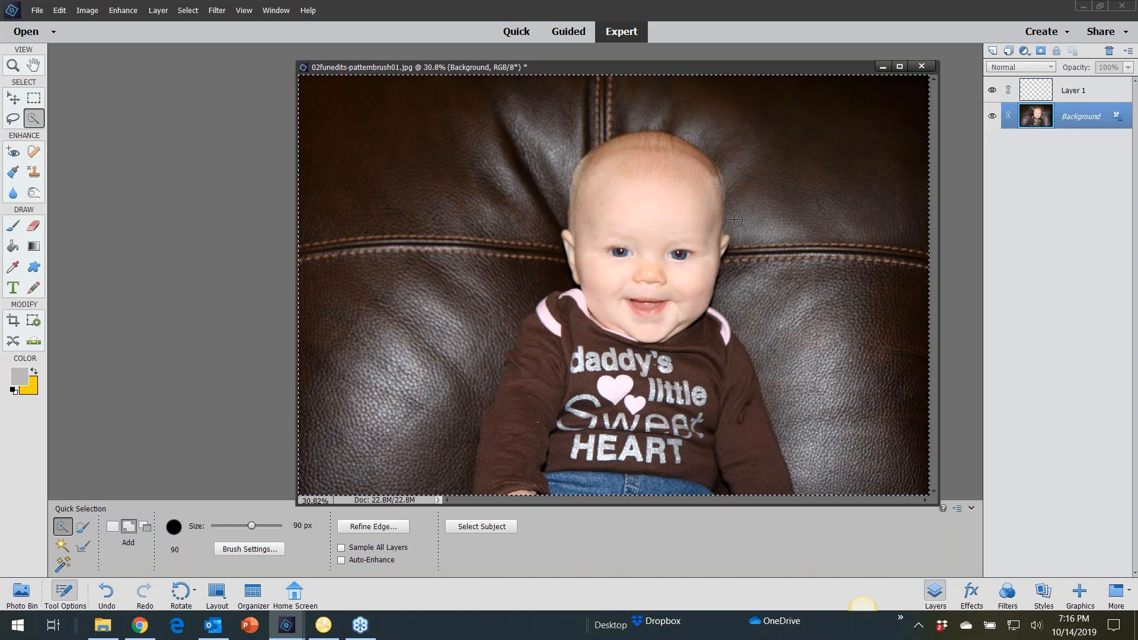
{"action": "key", "text": "ctrl+d"}
{"action": "mouse_move", "coordinate": [620, 285]}
{"action": "left_mouse_down"}
{"action": "mouse_move", "coordinate": [651, 247]}
{"action": "mouse_move", "coordinate": [659, 189]}
{"action": "mouse_move", "coordinate": [658, 237]}
{"action": "left_mouse_up"}
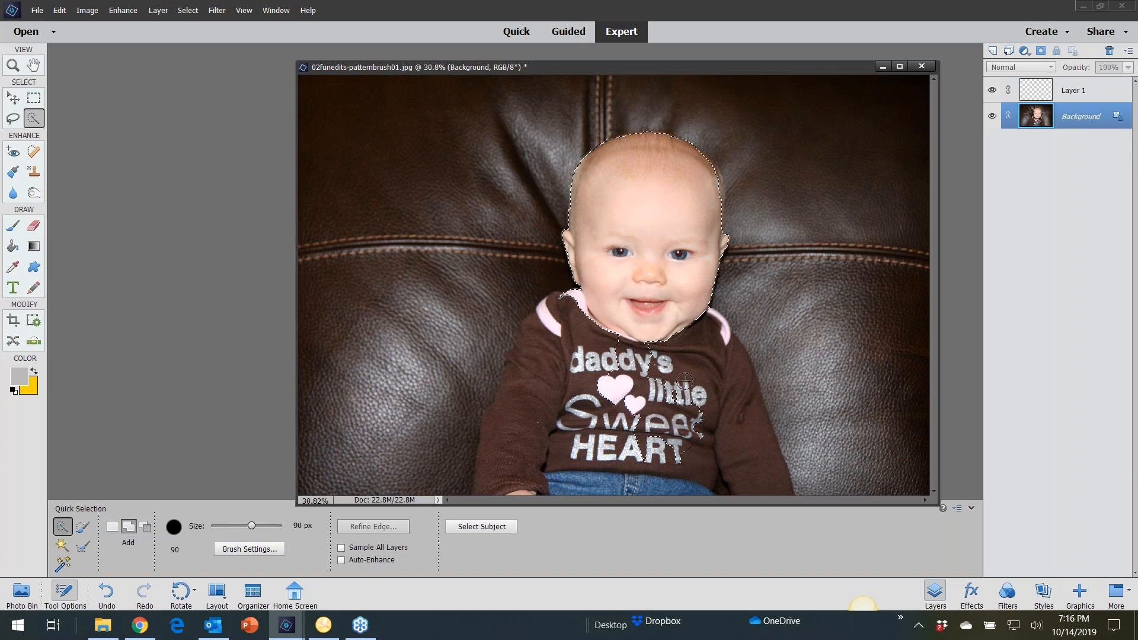
{"action": "left_click", "coordinate": [658, 460]}
{"action": "mouse_move", "coordinate": [616, 362]}
{"action": "left_mouse_down"}
{"action": "mouse_move", "coordinate": [590, 324]}
{"action": "mouse_move", "coordinate": [528, 460]}
{"action": "mouse_move", "coordinate": [550, 376]}
{"action": "left_mouse_up"}
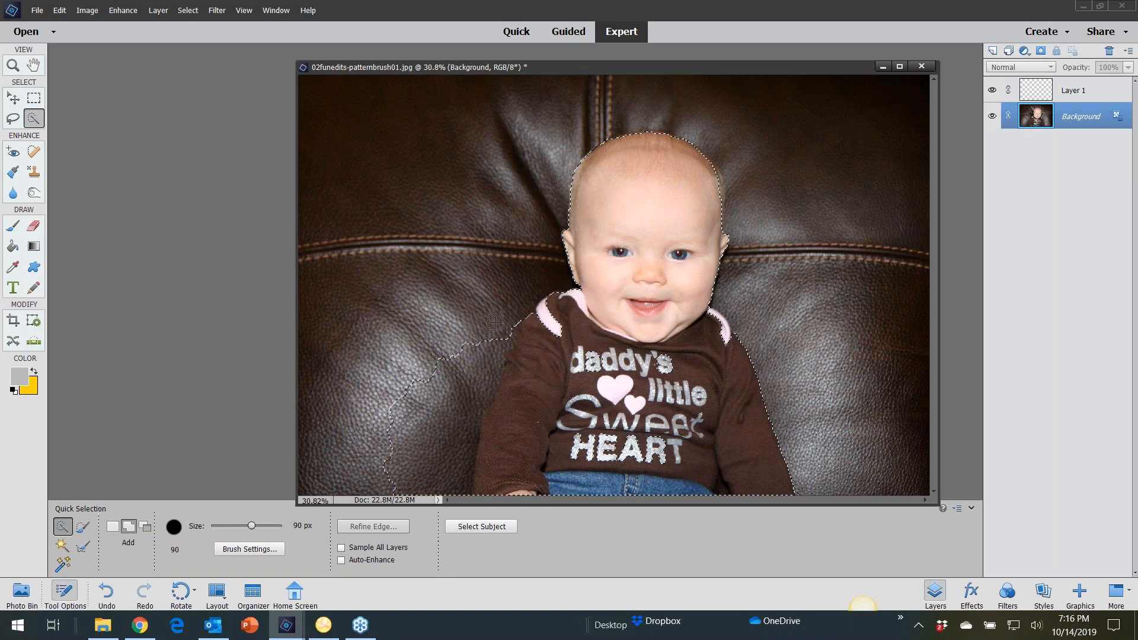
{"action": "mouse_move", "coordinate": [471, 353]}
{"action": "left_mouse_down"}
{"action": "mouse_move", "coordinate": [430, 461]}
{"action": "mouse_move", "coordinate": [408, 480]}
{"action": "mouse_move", "coordinate": [402, 420]}
{"action": "mouse_move", "coordinate": [421, 372]}
{"action": "mouse_move", "coordinate": [395, 410]}
{"action": "mouse_move", "coordinate": [399, 369]}
{"action": "left_mouse_up"}
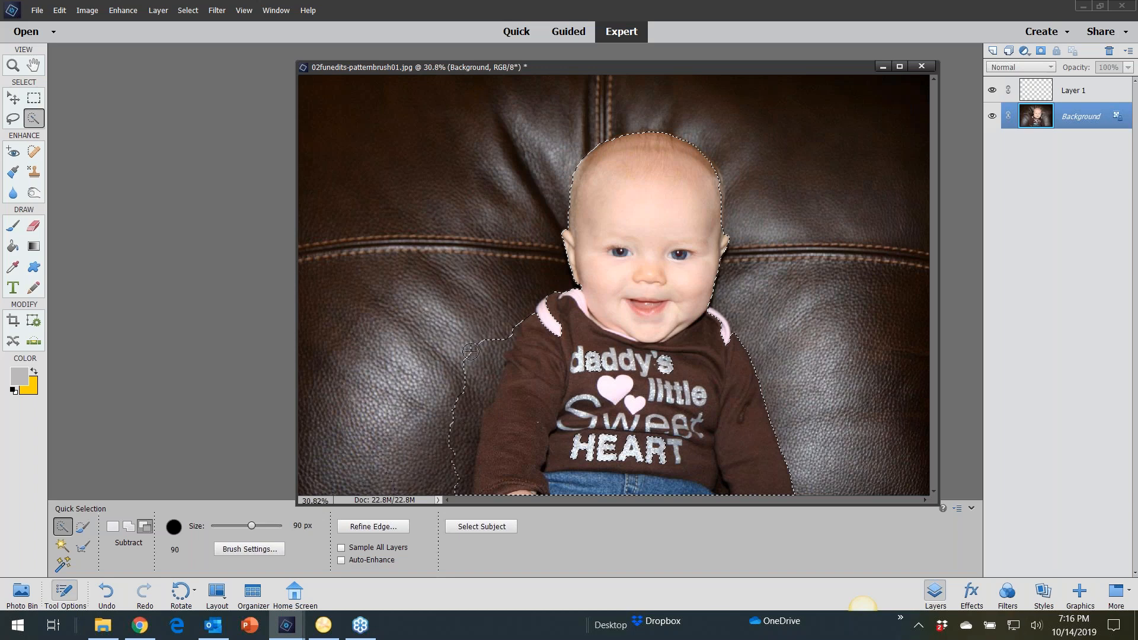
{"action": "mouse_move", "coordinate": [476, 340]}
{"action": "left_mouse_down"}
{"action": "mouse_move", "coordinate": [474, 360]}
{"action": "mouse_move", "coordinate": [491, 359]}
{"action": "mouse_move", "coordinate": [466, 408]}
{"action": "mouse_move", "coordinate": [462, 486]}
{"action": "left_mouse_up"}
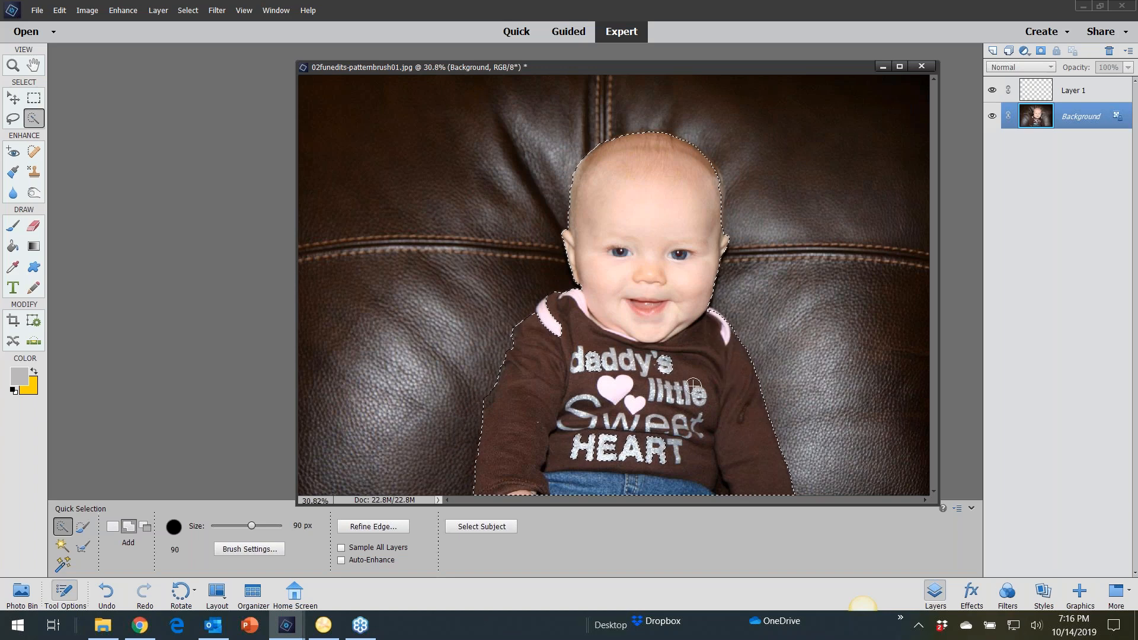
Step: Invert the selection to cover the leather background and make Layer 1 the active layer
{"action": "left_click", "coordinate": [188, 11]}
{"action": "left_click", "coordinate": [201, 68]}
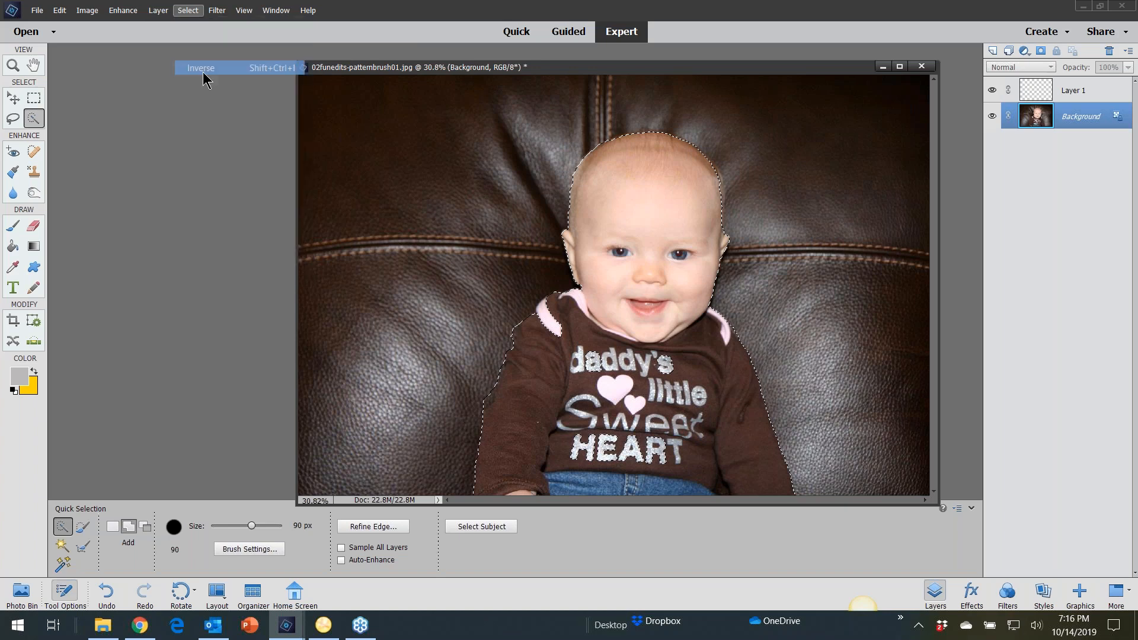
{"action": "left_click", "coordinate": [1086, 91]}
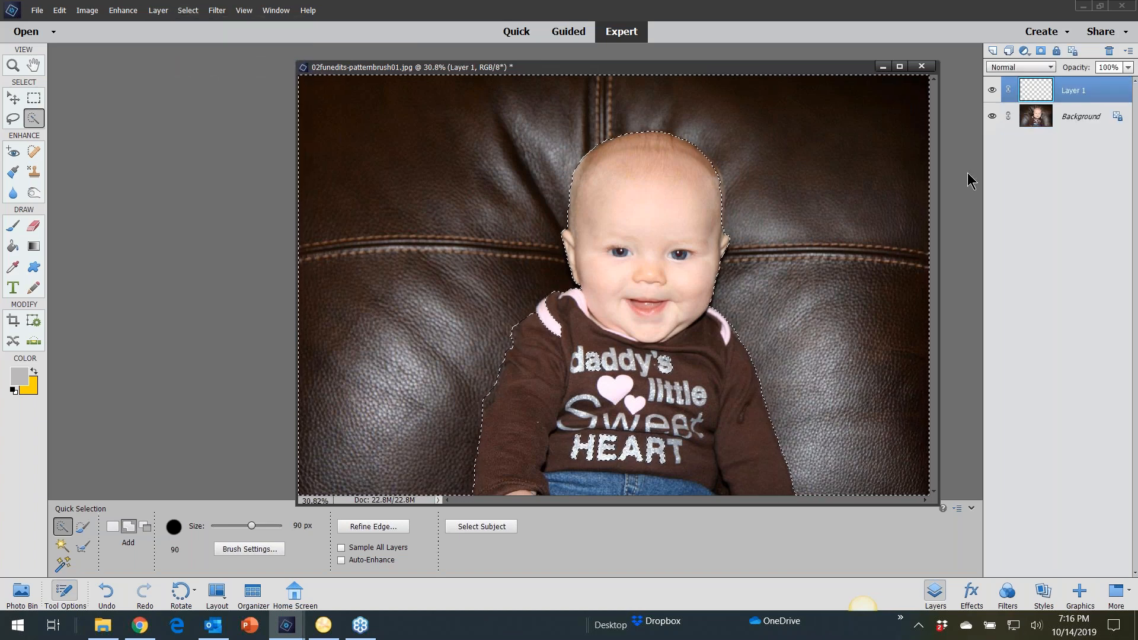
Step: Choose the 20 px Snowflake tip from the Assorted Brushes set for the Brush tool
{"action": "left_click", "coordinate": [8, 227]}
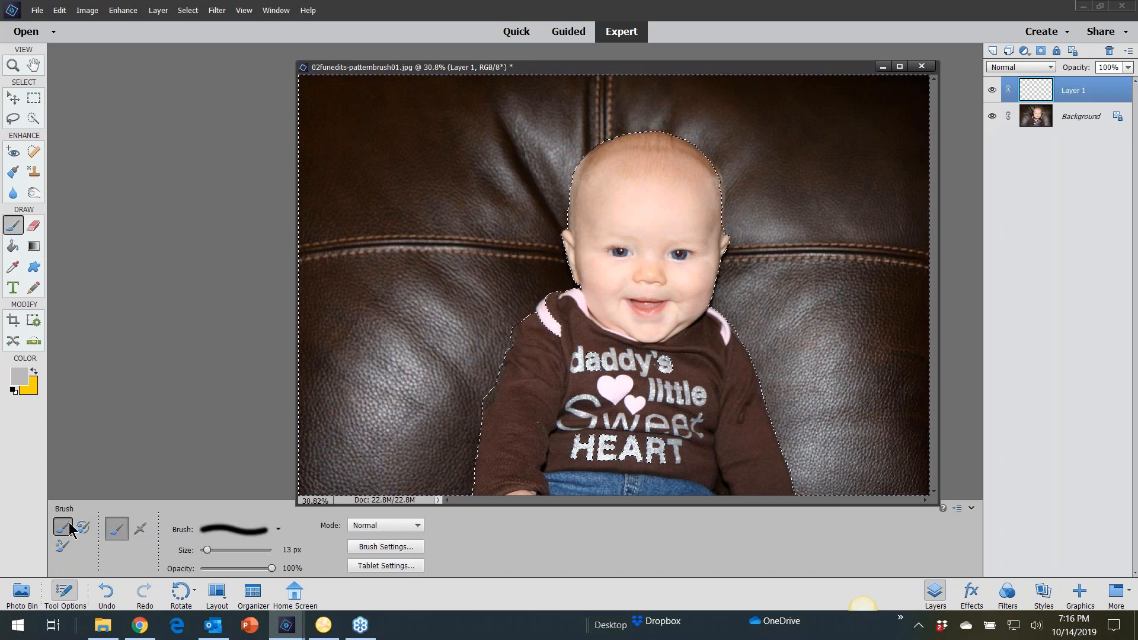
{"action": "left_click", "coordinate": [278, 530]}
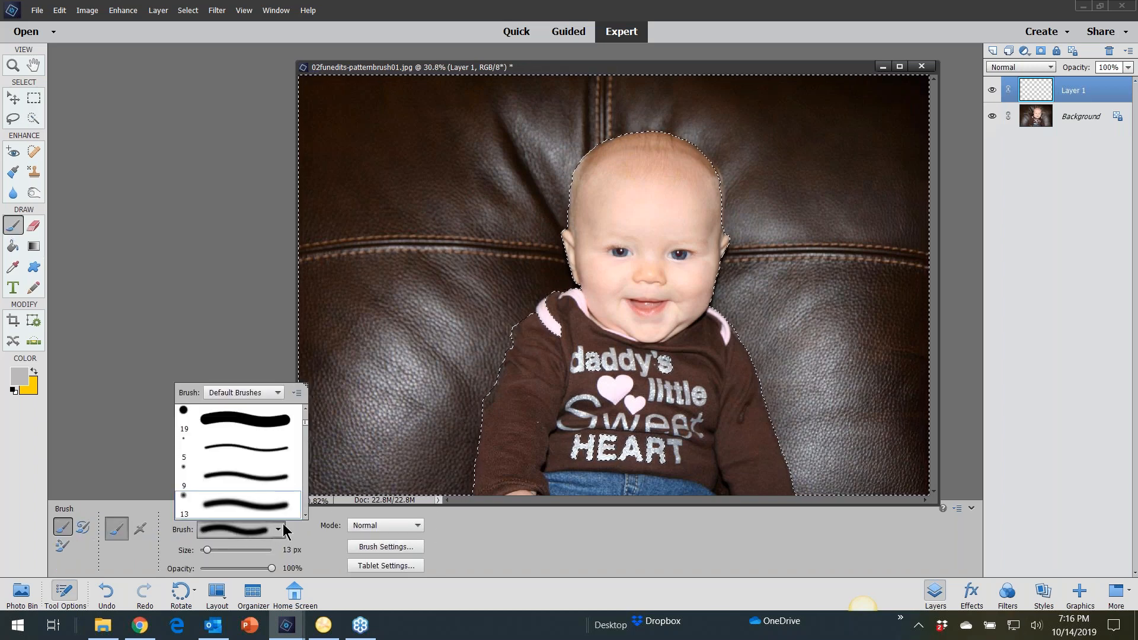
{"action": "left_click", "coordinate": [229, 66]}
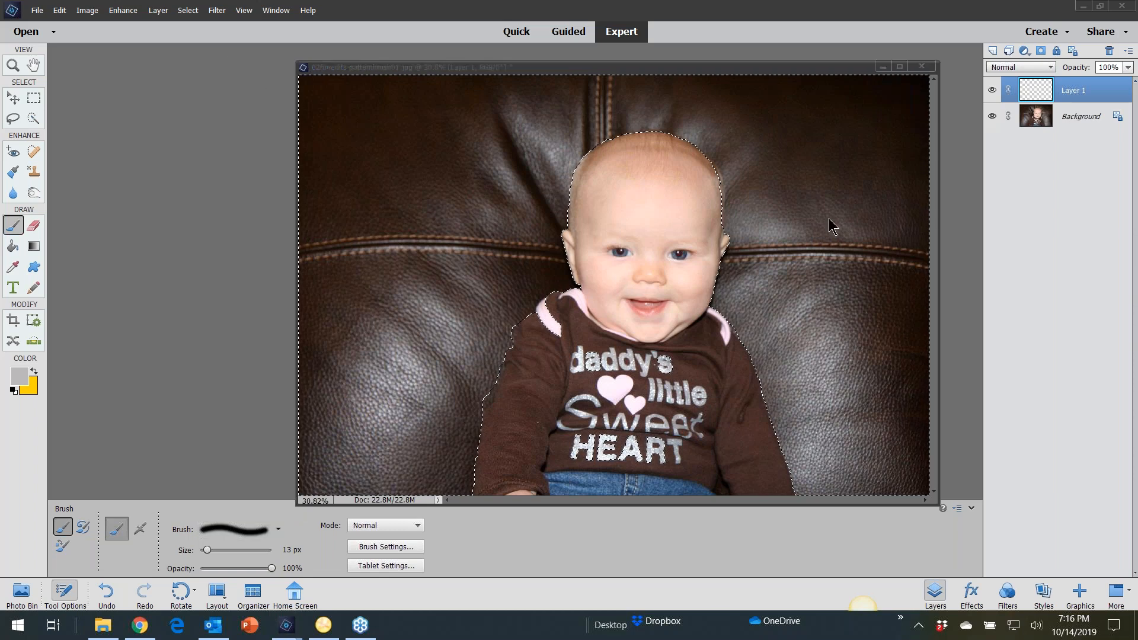
{"action": "left_click", "coordinate": [279, 529]}
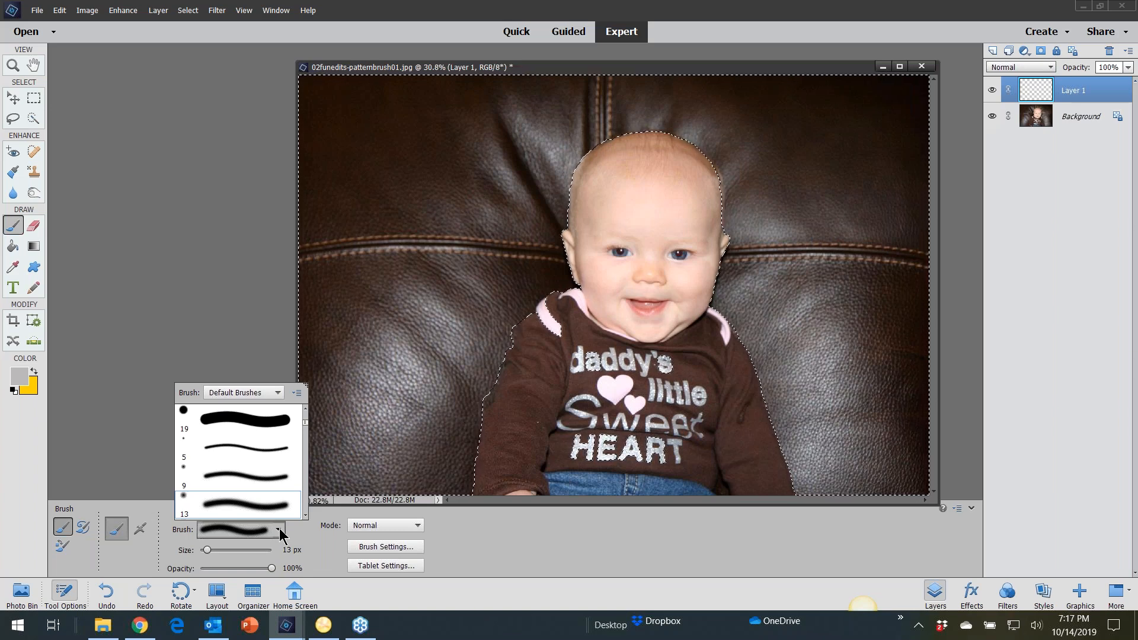
{"action": "scroll", "coordinate": [240, 462], "scroll_direction": "down", "scroll_amount": 1}
{"action": "left_click", "coordinate": [252, 394]}
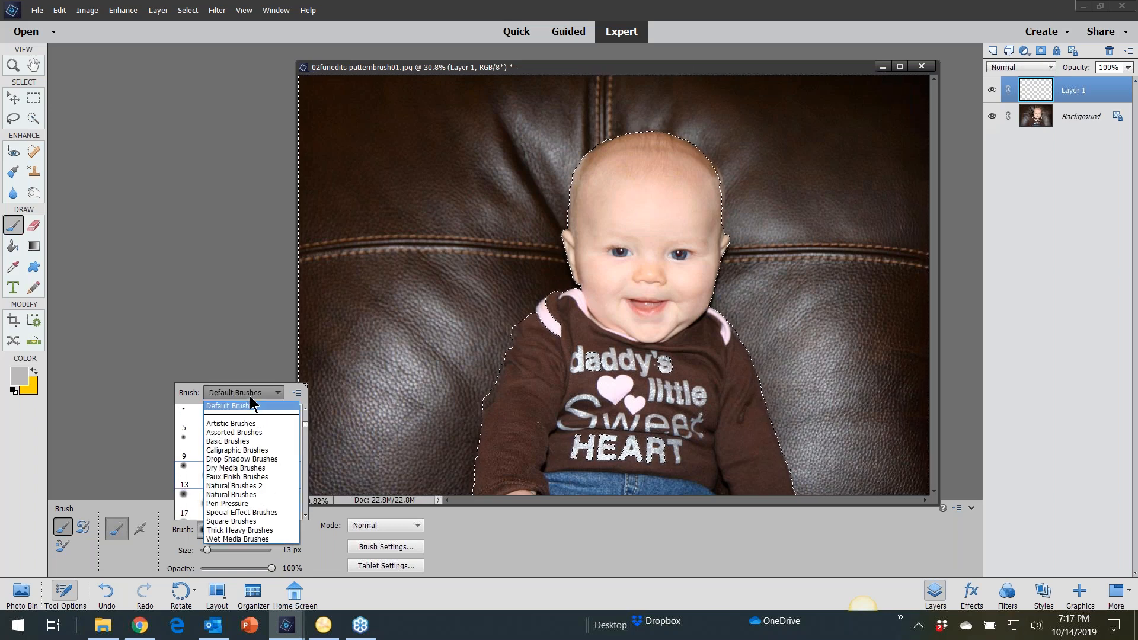
{"action": "left_click", "coordinate": [247, 433]}
{"action": "scroll", "coordinate": [252, 464], "scroll_direction": "down", "scroll_amount": 8}
{"action": "scroll", "coordinate": [253, 463], "scroll_direction": "down", "scroll_amount": 8}
{"action": "scroll", "coordinate": [253, 463], "scroll_direction": "down", "scroll_amount": 5}
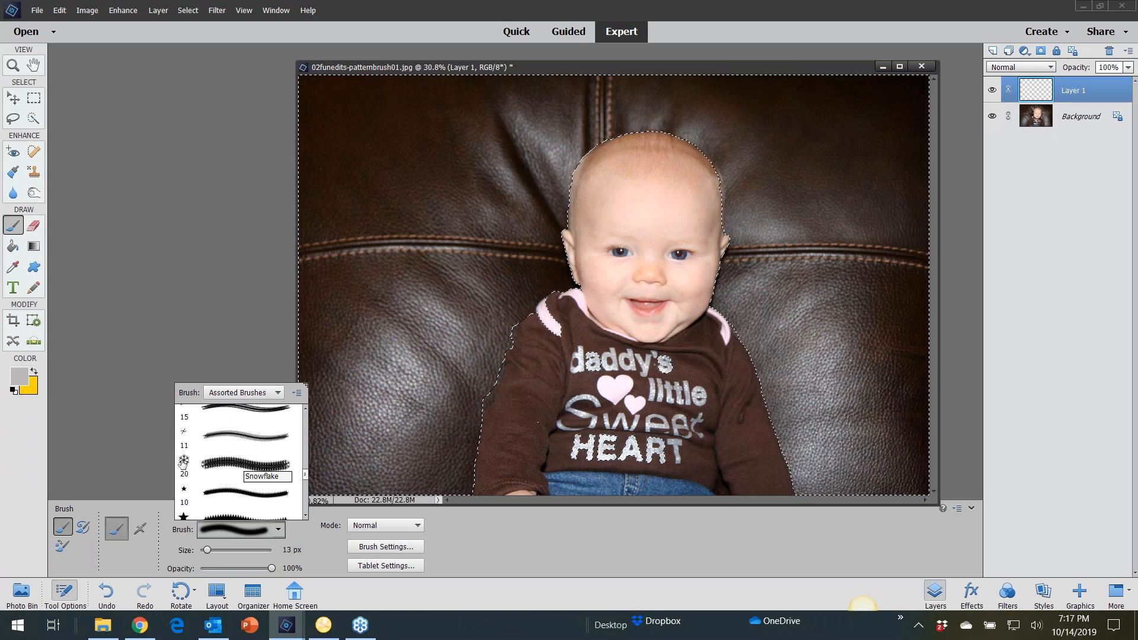
{"action": "left_click", "coordinate": [184, 462]}
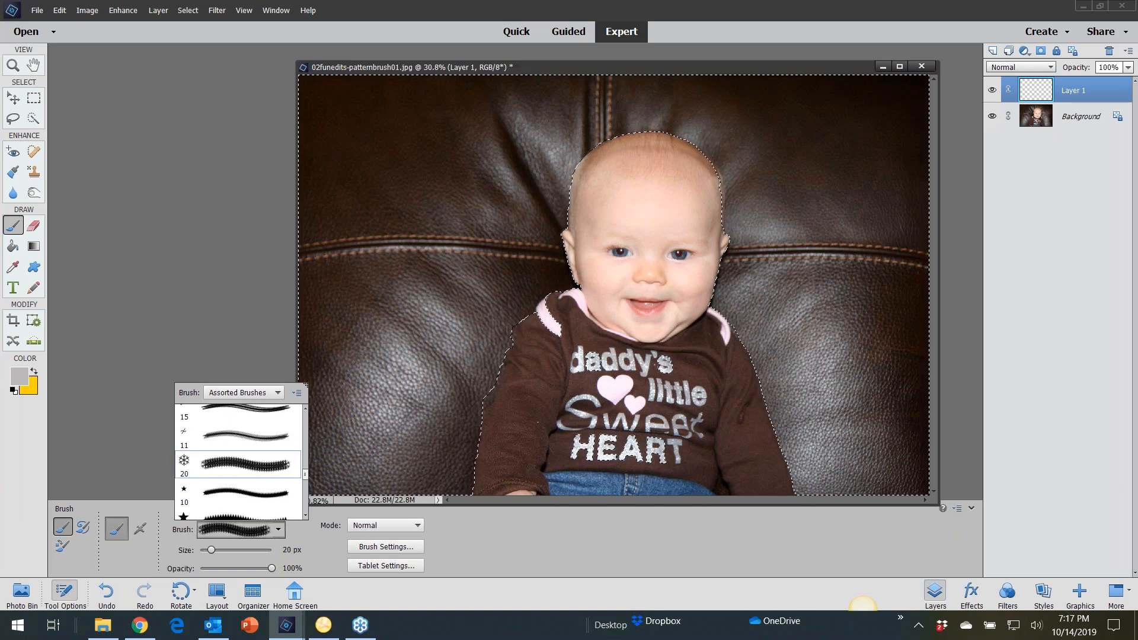
Step: Set the foreground color to the light gray e8e5e7
{"action": "left_click", "coordinate": [19, 376]}
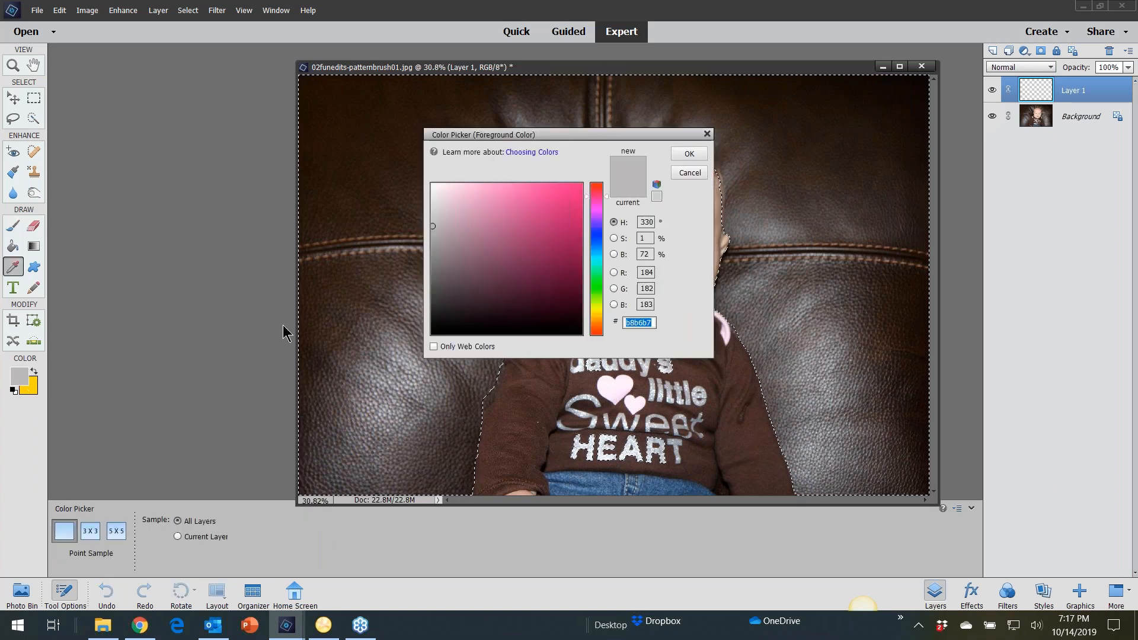
{"action": "left_click", "coordinate": [434, 197]}
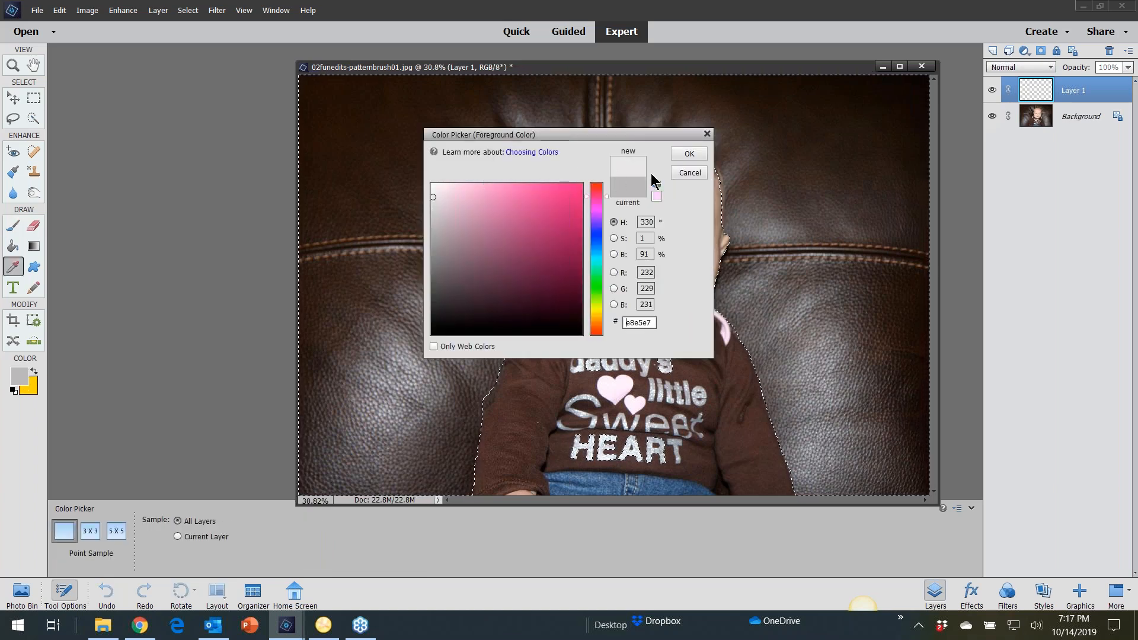
{"action": "key", "text": "Return"}
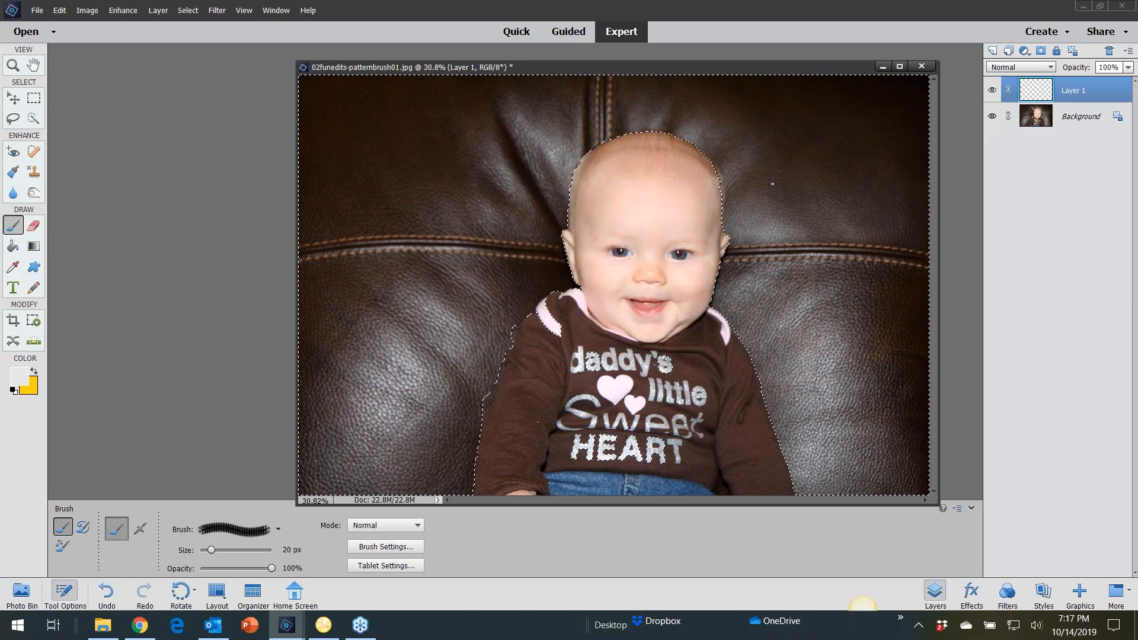
Step: Enlarge the snowflake brush to 500 px, set fade 24, hue jitter 12% and scatter 18%, and widen its spacing
{"action": "key", "text": "bracketright"}
{"action": "key", "text": "bracketright"}
{"action": "key", "text": "bracketright"}
{"action": "key", "text": "bracketright"}
{"action": "key", "text": "bracketright"}
{"action": "key", "text": "bracketright"}
{"action": "key", "text": "bracketright"}
{"action": "key", "text": "bracketright"}
{"action": "key", "text": "bracketright"}
{"action": "key", "text": "bracketright"}
{"action": "key", "text": "bracketright"}
{"action": "key", "text": "bracketright"}
{"action": "key", "text": "bracketright"}
{"action": "key", "text": "bracketright"}
{"action": "key", "text": "bracketright"}
{"action": "key", "text": "bracketright"}
{"action": "left_click", "coordinate": [387, 547]}
{"action": "mouse_move", "coordinate": [333, 359]}
{"action": "left_mouse_down"}
{"action": "mouse_move", "coordinate": [355, 357]}
{"action": "mouse_move", "coordinate": [339, 386]}
{"action": "mouse_move", "coordinate": [360, 421]}
{"action": "left_mouse_up"}
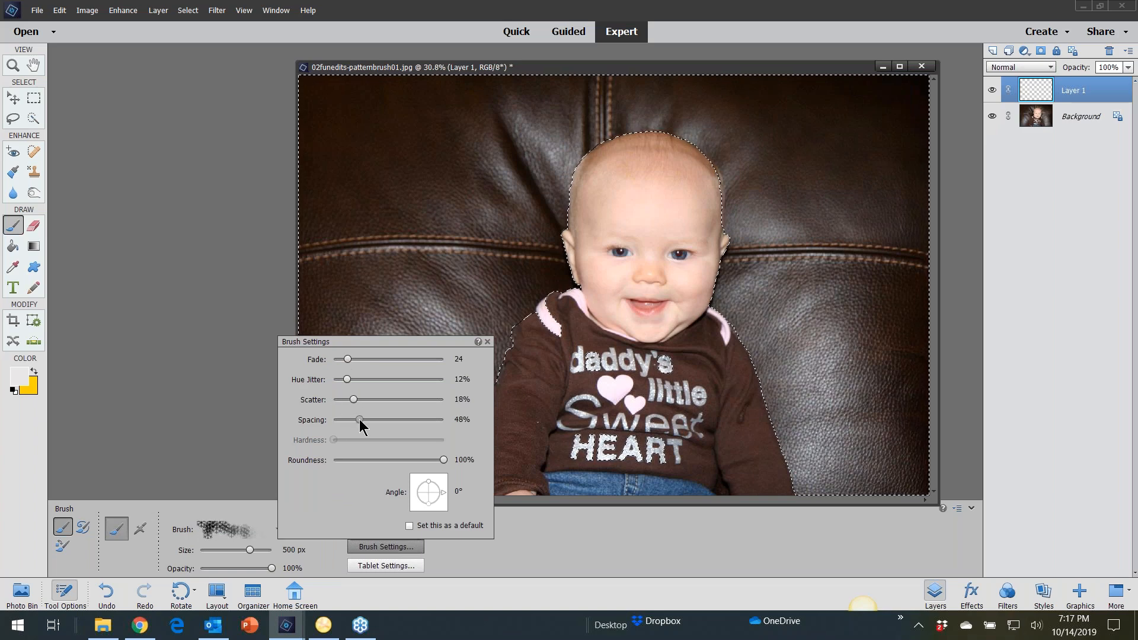
Step: Paint large scattered snowflakes over the leather on both sides of the baby, adding single ones in the empty areas
{"action": "mouse_move", "coordinate": [839, 204]}
{"action": "left_mouse_down"}
{"action": "mouse_move", "coordinate": [848, 237]}
{"action": "mouse_move", "coordinate": [458, 394]}
{"action": "left_mouse_up"}
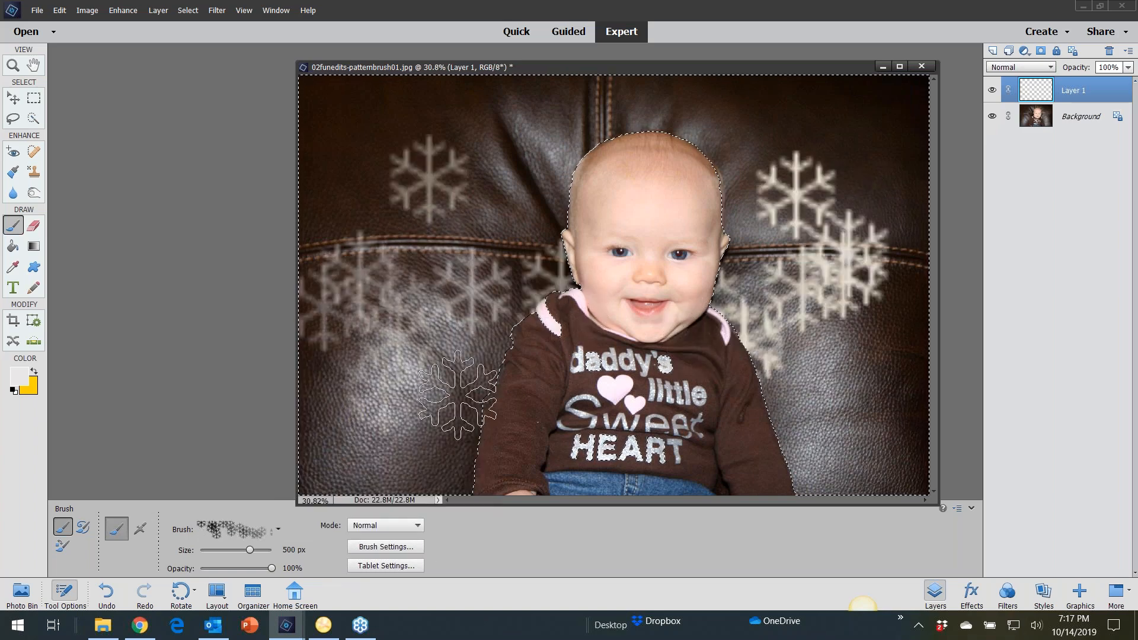
{"action": "left_click", "coordinate": [568, 147]}
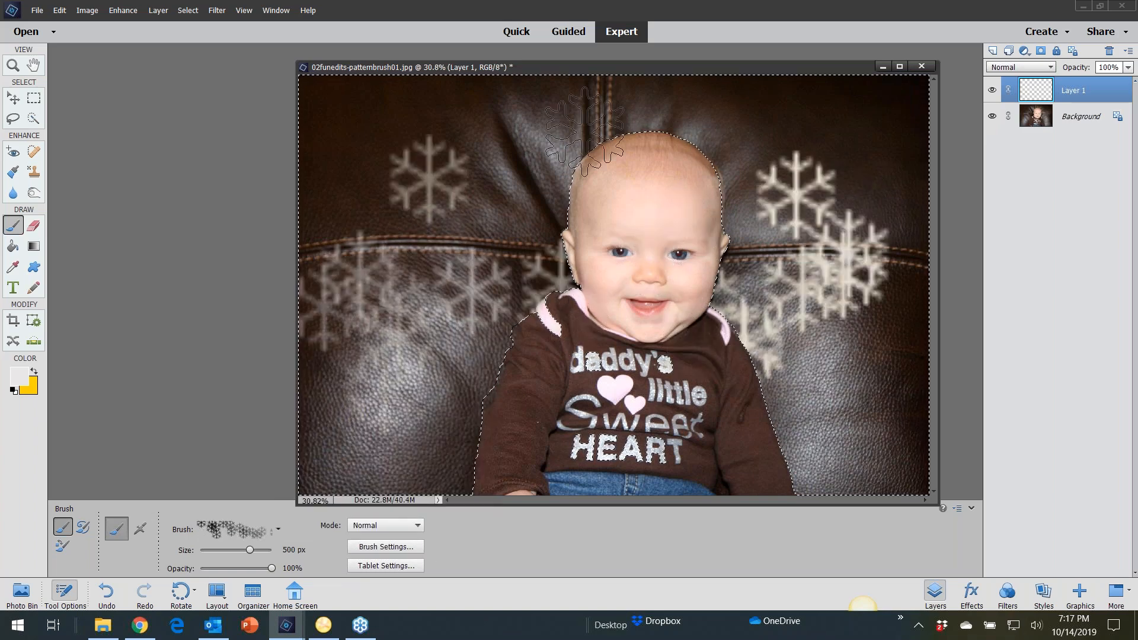
{"action": "left_click", "coordinate": [929, 214]}
{"action": "left_click", "coordinate": [880, 435]}
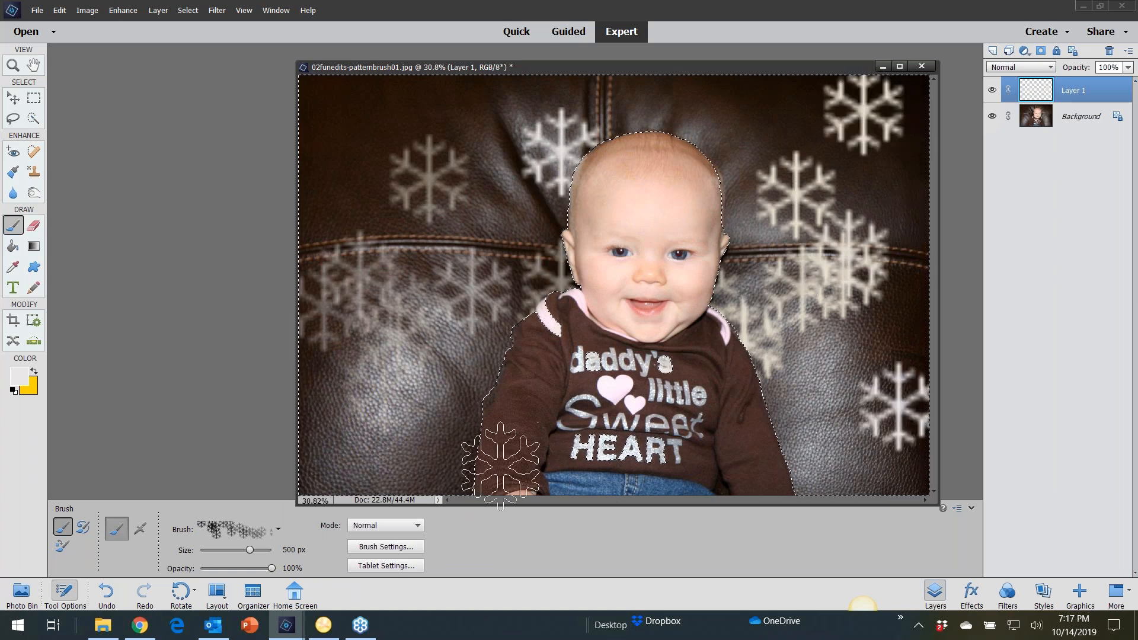
{"action": "left_click", "coordinate": [439, 460]}
Step: Reduce the brush to 200 px, paint smaller snowflakes on the upper-left leather, and undo the last stroke
{"action": "key", "text": "bracketleft"}
{"action": "key", "text": "bracketleft"}
{"action": "key", "text": "bracketleft"}
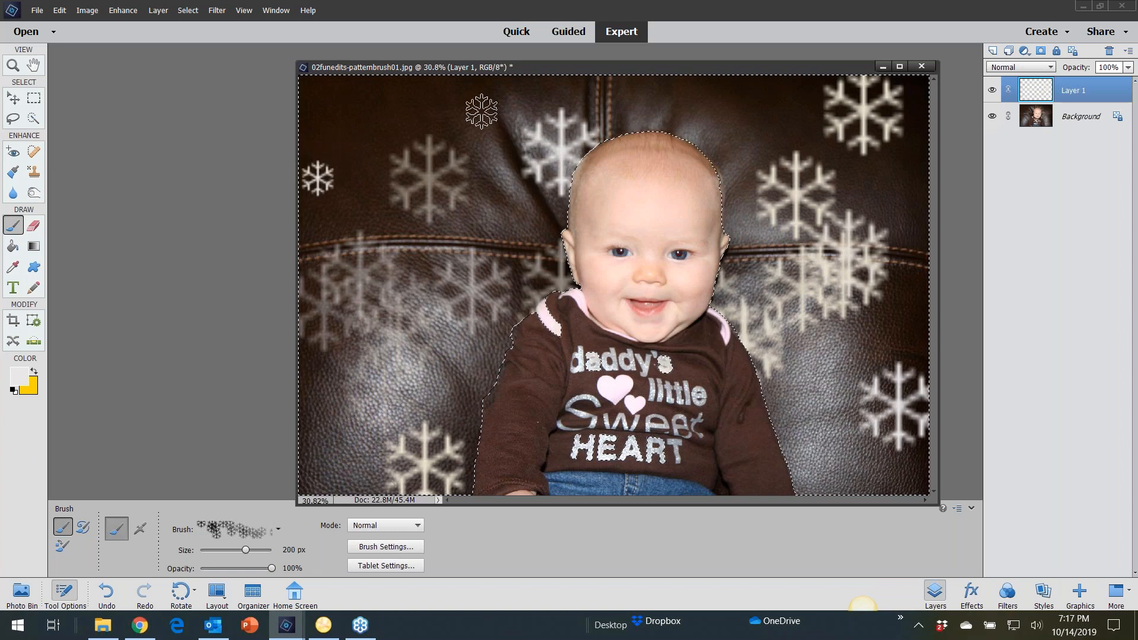
{"action": "left_click_drag", "start_coordinate": [318, 178], "coordinate": [379, 95]}
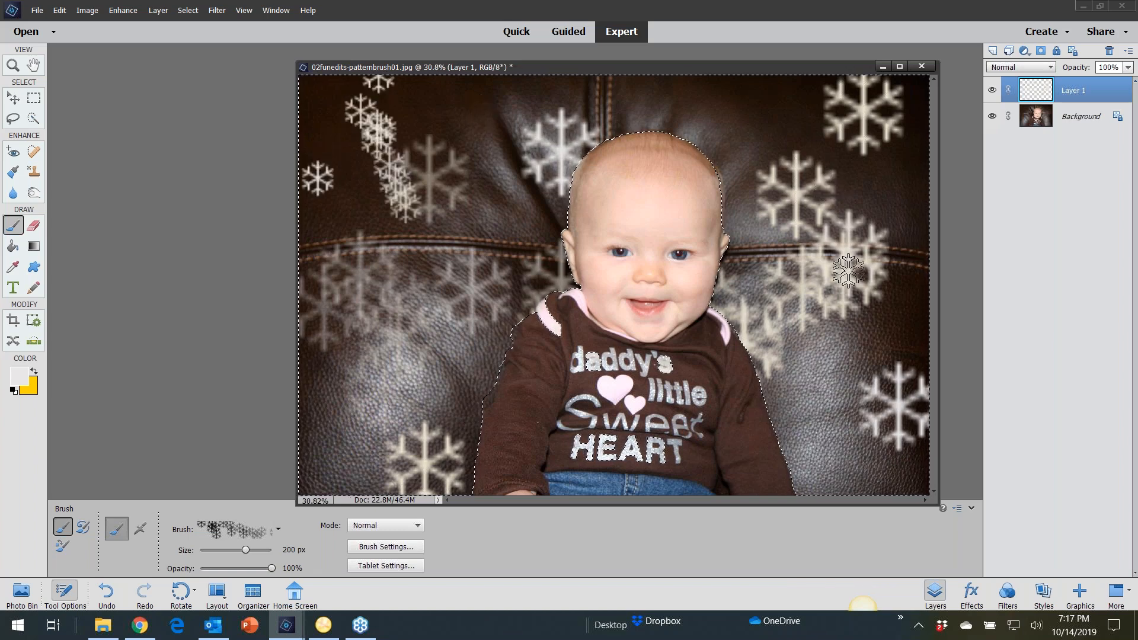
{"action": "key", "text": "ctrl+z"}
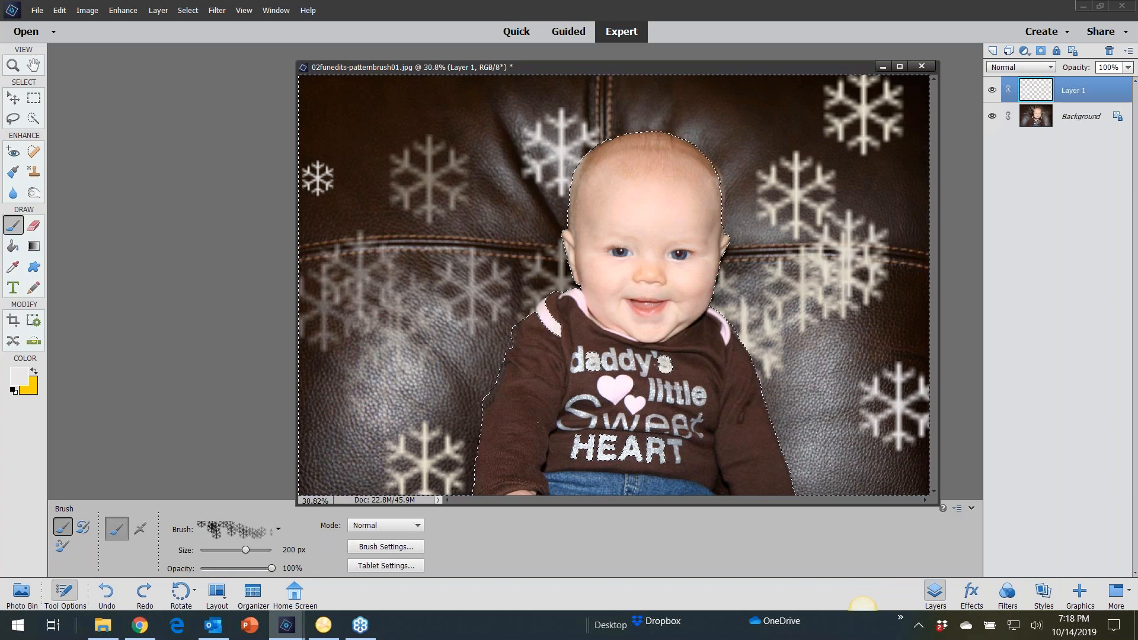
Step: Close the baby photo without saving and open 02funedits-patternbrush02.jpg
{"action": "left_click", "coordinate": [922, 66]}
{"action": "left_click", "coordinate": [578, 243]}
{"action": "left_click", "coordinate": [36, 11]}
{"action": "left_click", "coordinate": [65, 40]}
{"action": "left_click", "coordinate": [511, 138]}
{"action": "double_click", "coordinate": [511, 137]}
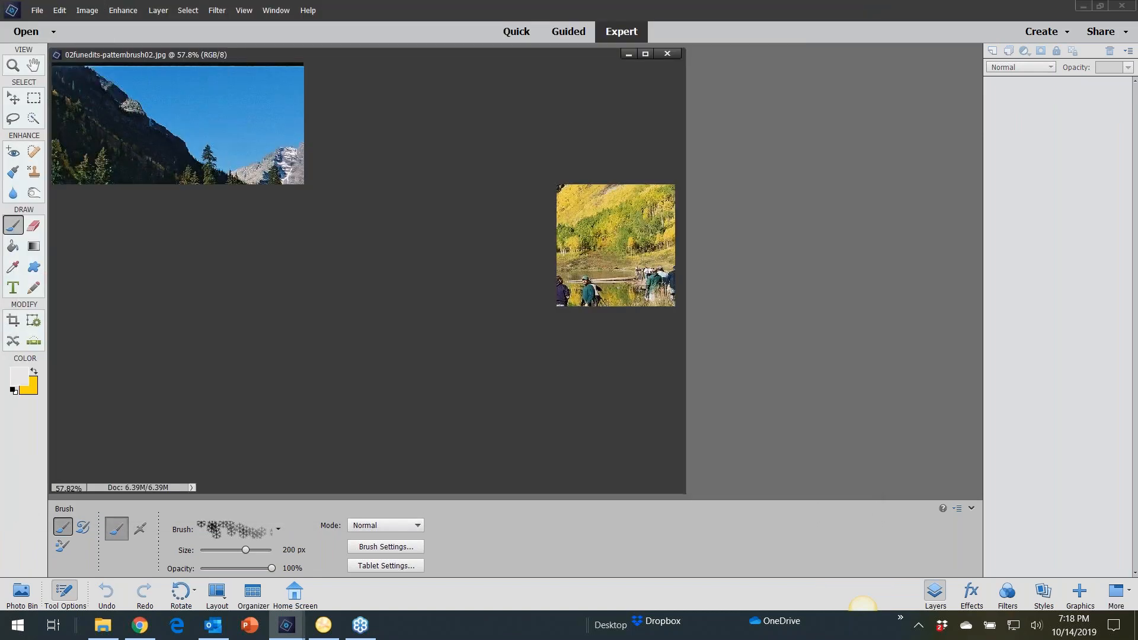
Step: Start the Pattern Brush guided edit on the wedding photo and select the blue footprints pattern
{"action": "left_click", "coordinate": [568, 33]}
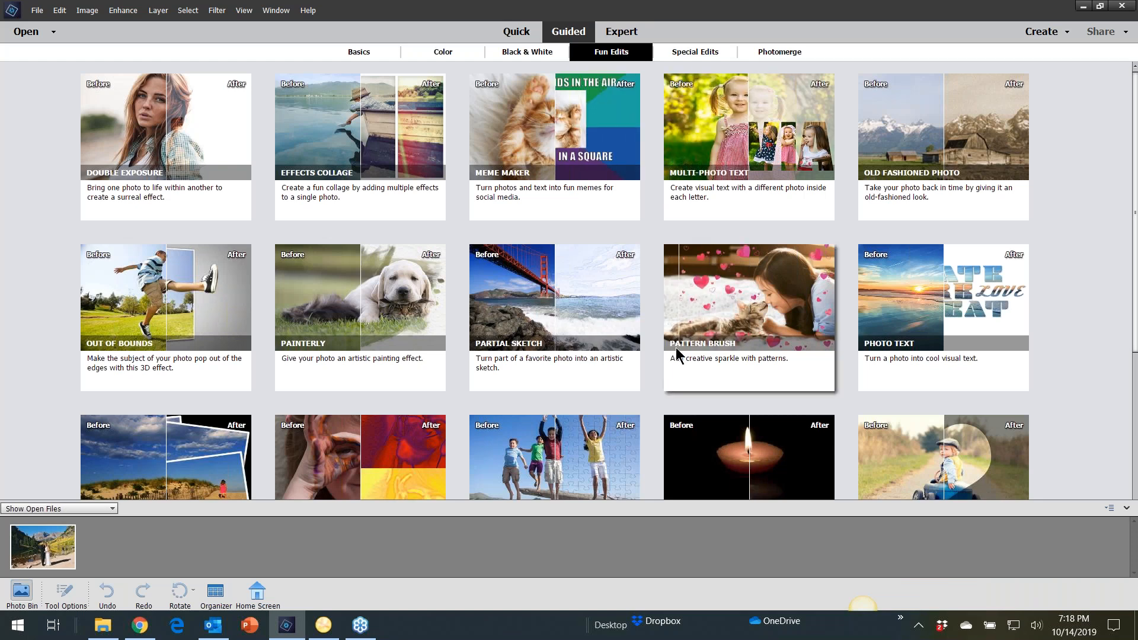
{"action": "left_click", "coordinate": [729, 289]}
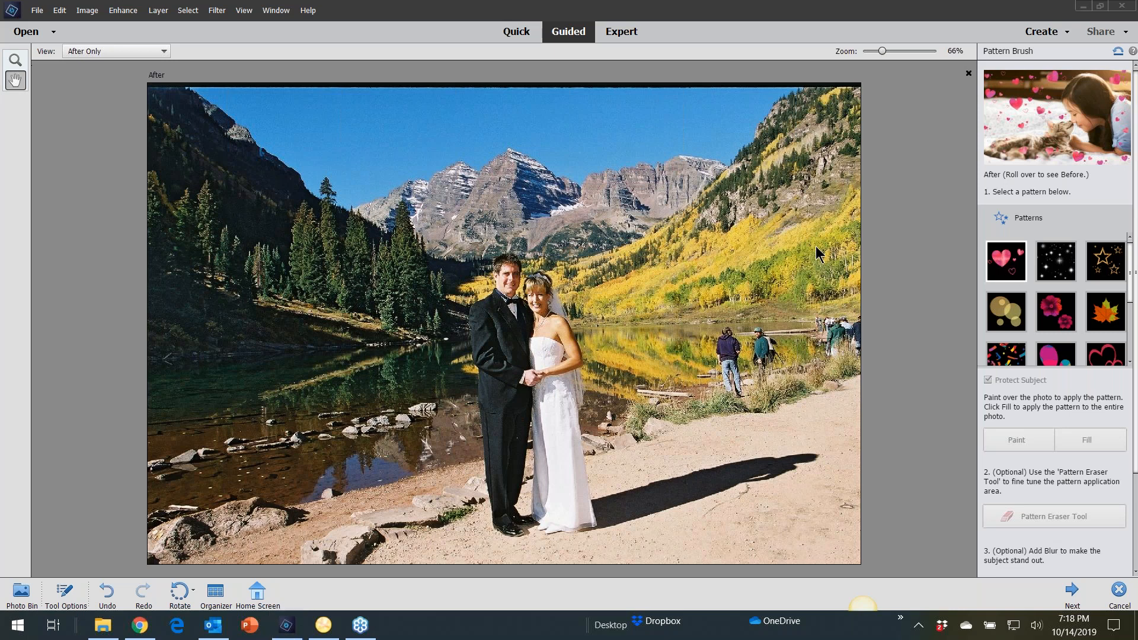
{"action": "left_click", "coordinate": [998, 316]}
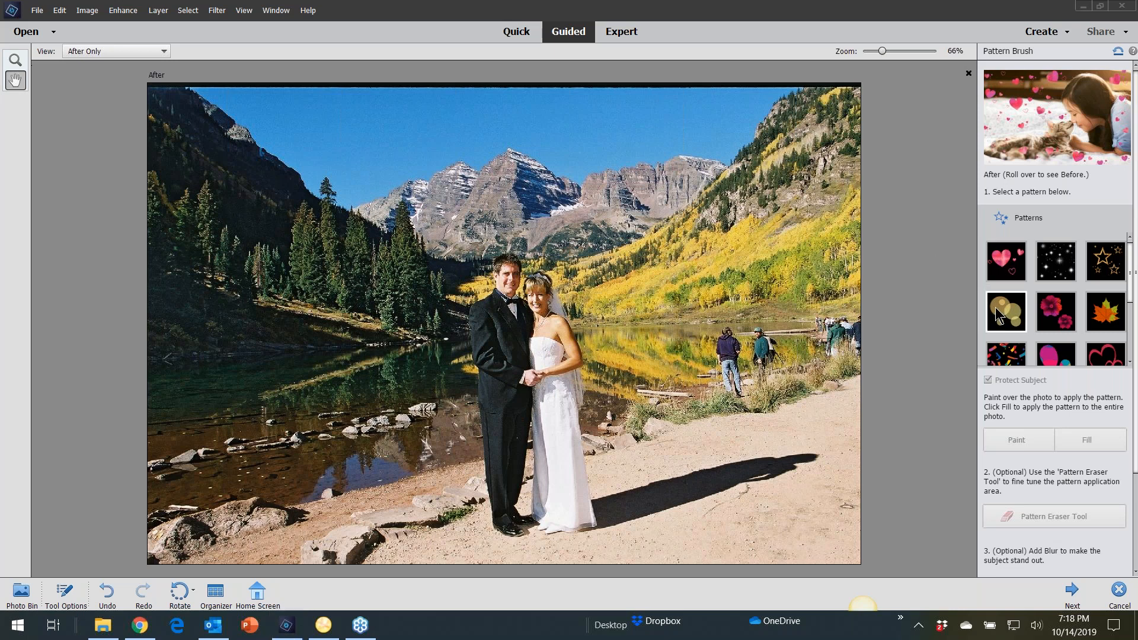
{"action": "scroll", "coordinate": [1061, 356], "scroll_direction": "down", "scroll_amount": 5}
{"action": "left_click", "coordinate": [1057, 227]}
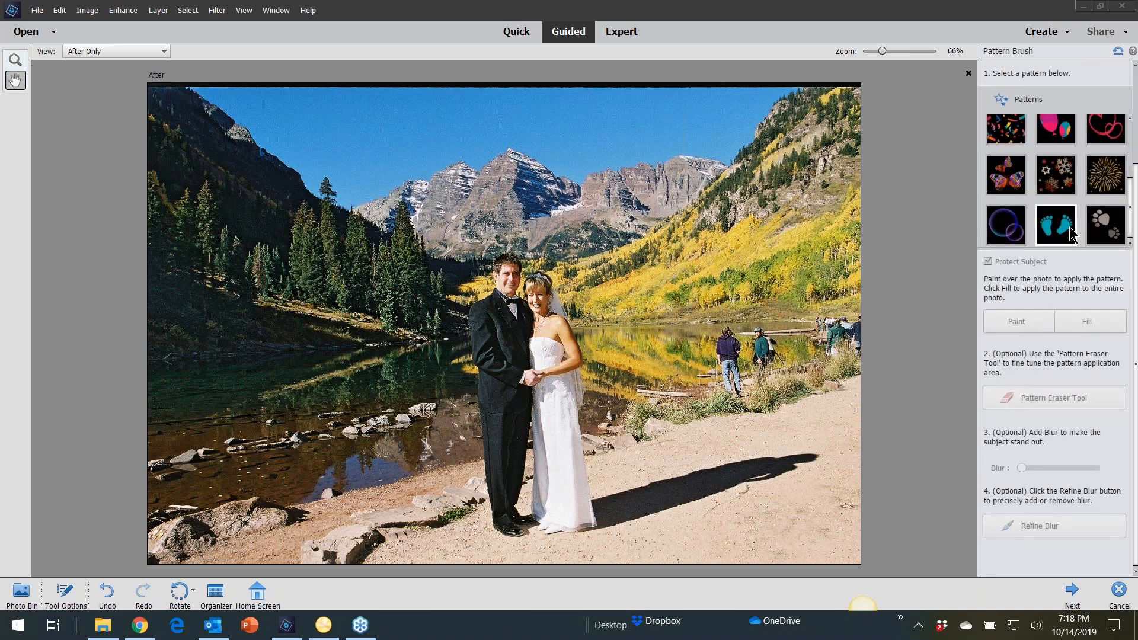
{"action": "left_click", "coordinate": [1059, 229]}
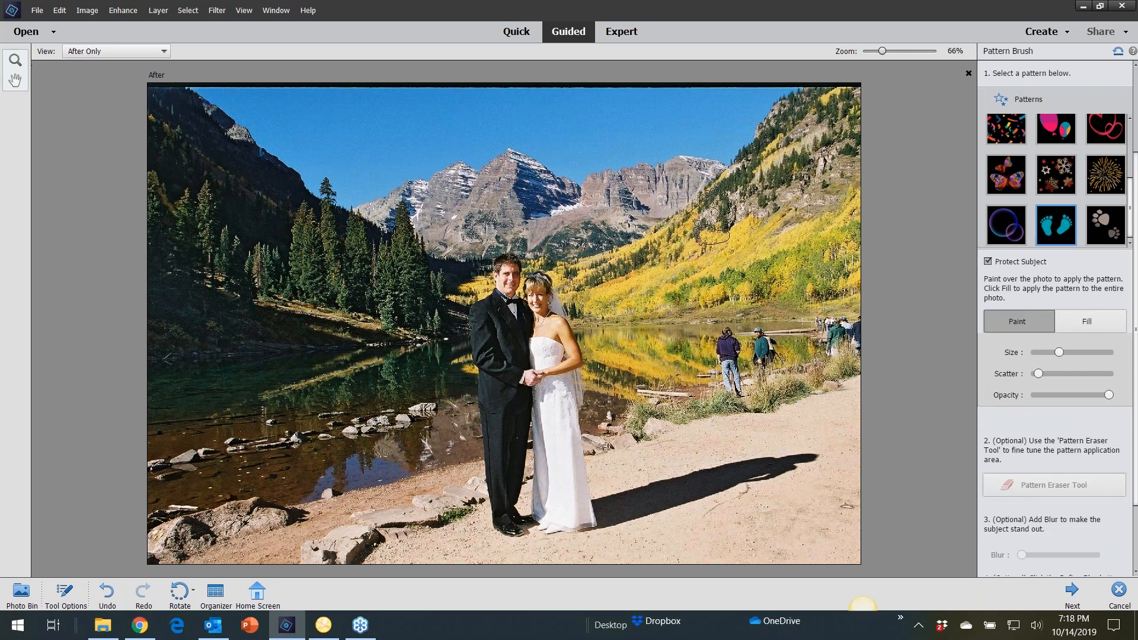
Step: Paint colourful footprints over the wedding photo around the couple with Protect Subject on, and inspect the coverage on their faces
{"action": "mouse_move", "coordinate": [745, 300]}
{"action": "left_mouse_down"}
{"action": "mouse_move", "coordinate": [642, 203]}
{"action": "mouse_move", "coordinate": [459, 216]}
{"action": "mouse_move", "coordinate": [438, 187]}
{"action": "mouse_move", "coordinate": [539, 375]}
{"action": "mouse_move", "coordinate": [703, 367]}
{"action": "mouse_move", "coordinate": [572, 419]}
{"action": "mouse_move", "coordinate": [462, 257]}
{"action": "mouse_move", "coordinate": [381, 480]}
{"action": "mouse_move", "coordinate": [500, 533]}
{"action": "mouse_move", "coordinate": [710, 521]}
{"action": "mouse_move", "coordinate": [808, 415]}
{"action": "mouse_move", "coordinate": [796, 273]}
{"action": "mouse_move", "coordinate": [641, 224]}
{"action": "mouse_move", "coordinate": [479, 224]}
{"action": "mouse_move", "coordinate": [389, 152]}
{"action": "mouse_move", "coordinate": [258, 163]}
{"action": "left_mouse_up"}
{"action": "scroll", "coordinate": [610, 319], "scroll_direction": "up", "scroll_amount": 1}
{"action": "scroll", "coordinate": [504, 320], "scroll_direction": "up", "scroll_amount": 3}
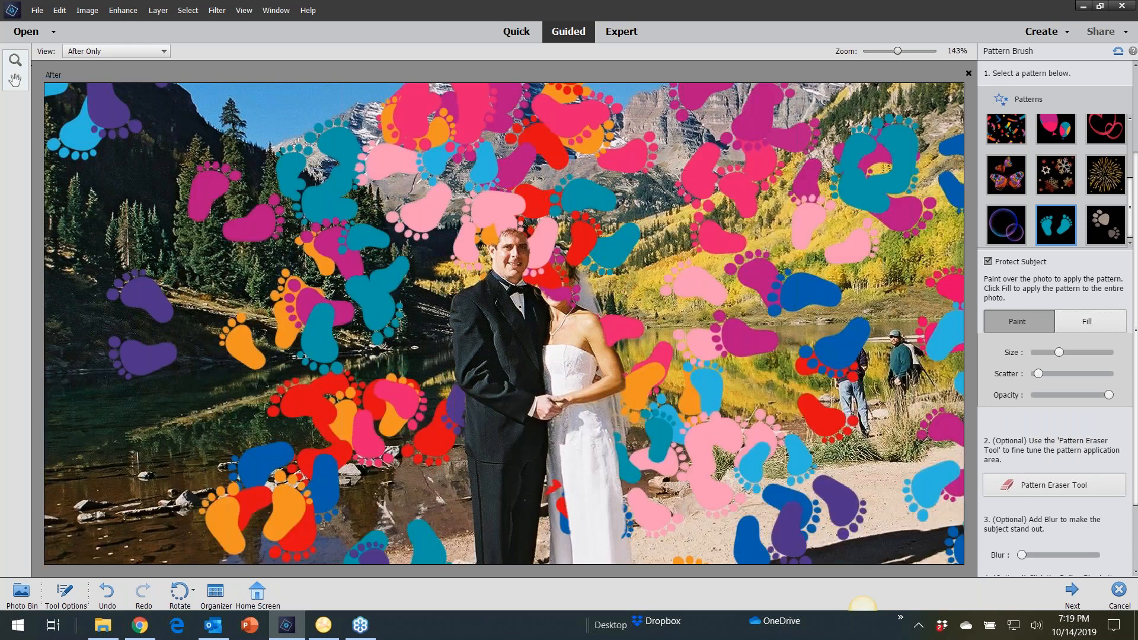
{"action": "scroll", "coordinate": [646, 320], "scroll_direction": "up", "scroll_amount": 2}
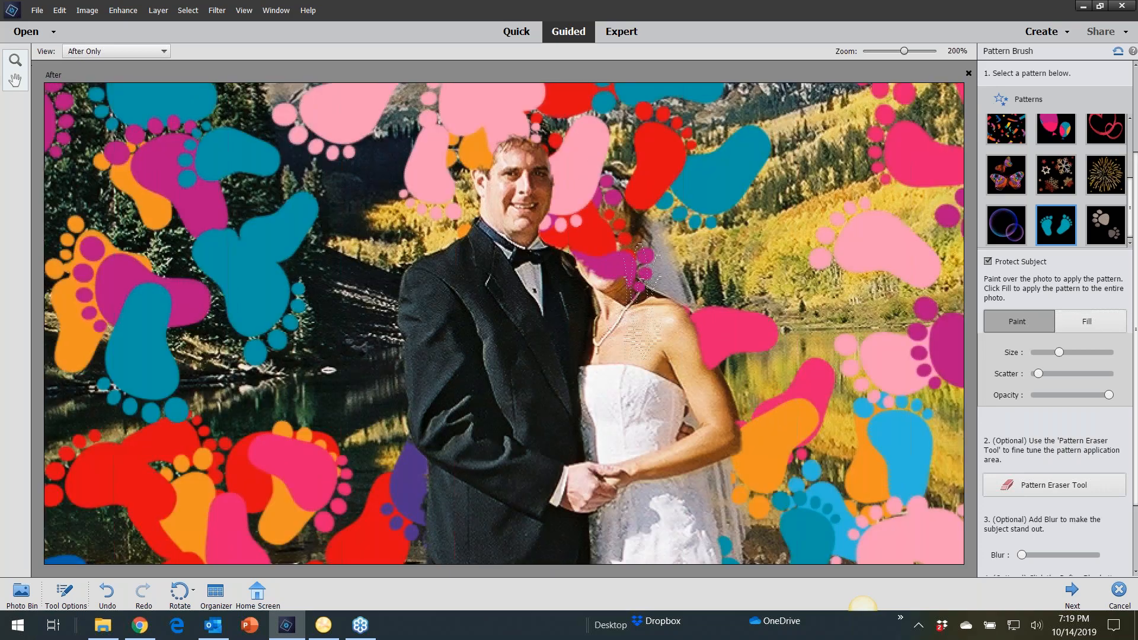
{"action": "scroll", "coordinate": [504, 323], "scroll_direction": "down", "scroll_amount": 4}
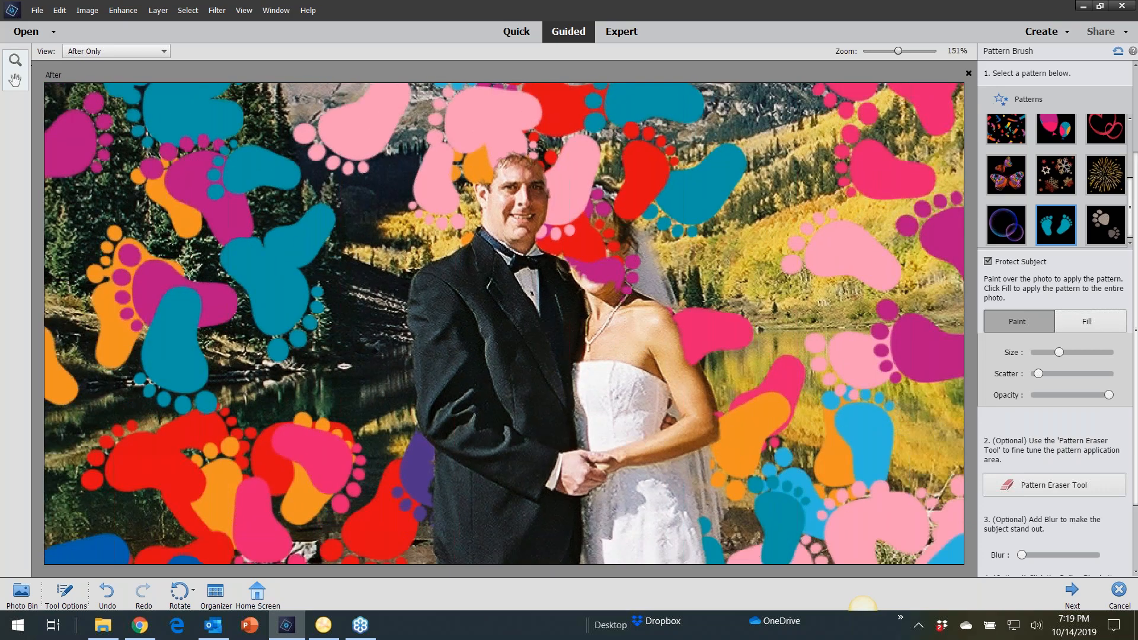
{"action": "scroll", "coordinate": [504, 323], "scroll_direction": "down", "scroll_amount": 2}
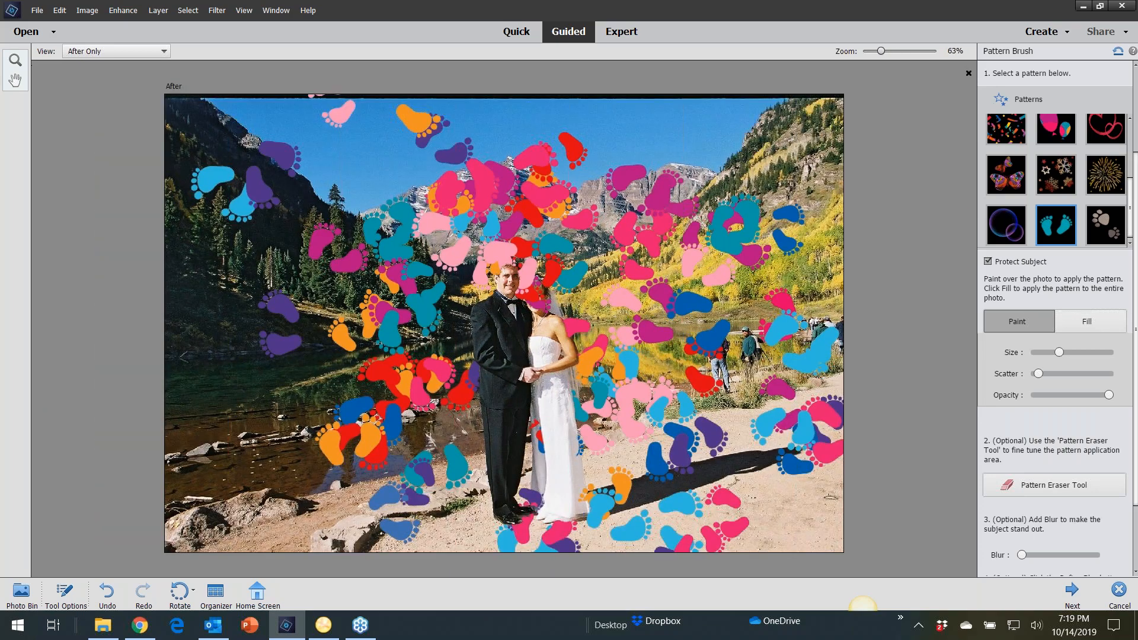
{"action": "scroll", "coordinate": [1054, 416], "scroll_direction": "down", "scroll_amount": 3}
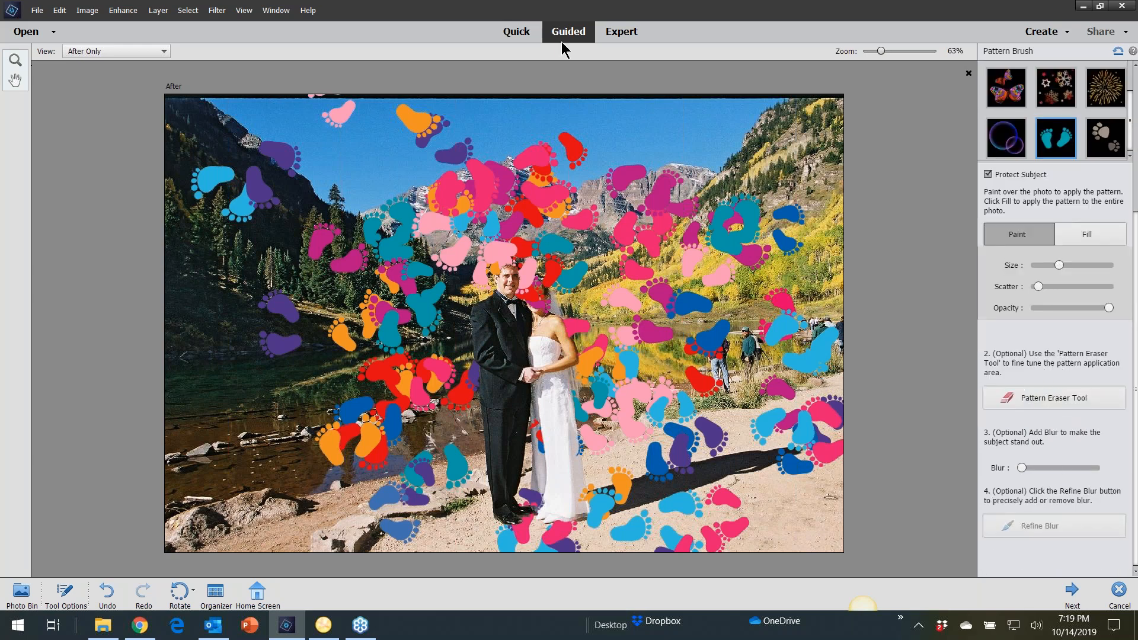
Step: Switch to Expert mode, saving the Pattern Brush result of the wedding photo
{"action": "left_click", "coordinate": [623, 33]}
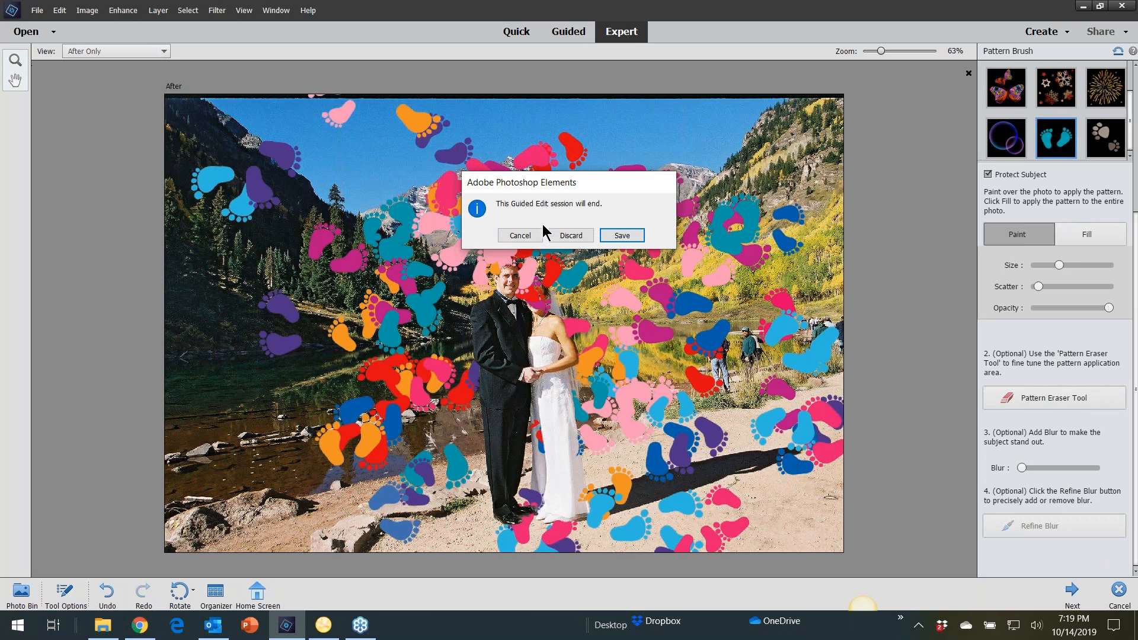
{"action": "left_click", "coordinate": [623, 236]}
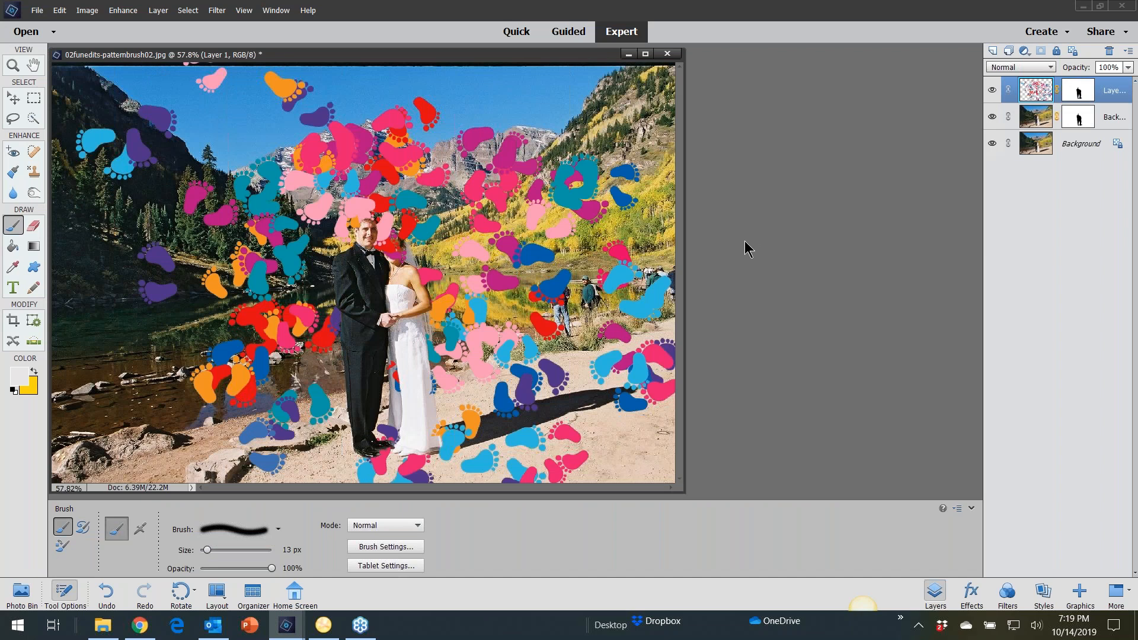
{"action": "scroll", "coordinate": [391, 246], "scroll_direction": "up", "scroll_amount": 5}
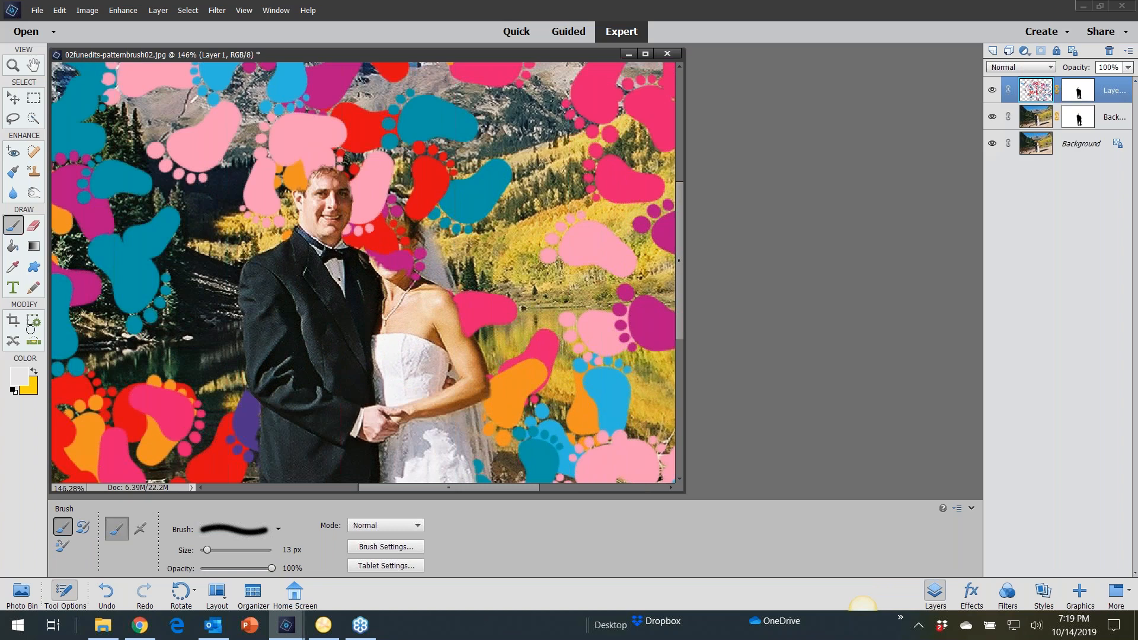
Step: Reset the colours to black and white, undo the stroke on the footprint layer, and paint black on its mask over the bride's face
{"action": "left_click", "coordinate": [13, 391]}
{"action": "mouse_move", "coordinate": [412, 227]}
{"action": "left_mouse_down"}
{"action": "mouse_move", "coordinate": [415, 258]}
{"action": "mouse_move", "coordinate": [398, 252]}
{"action": "left_mouse_up"}
{"action": "key", "text": "ctrl+z"}
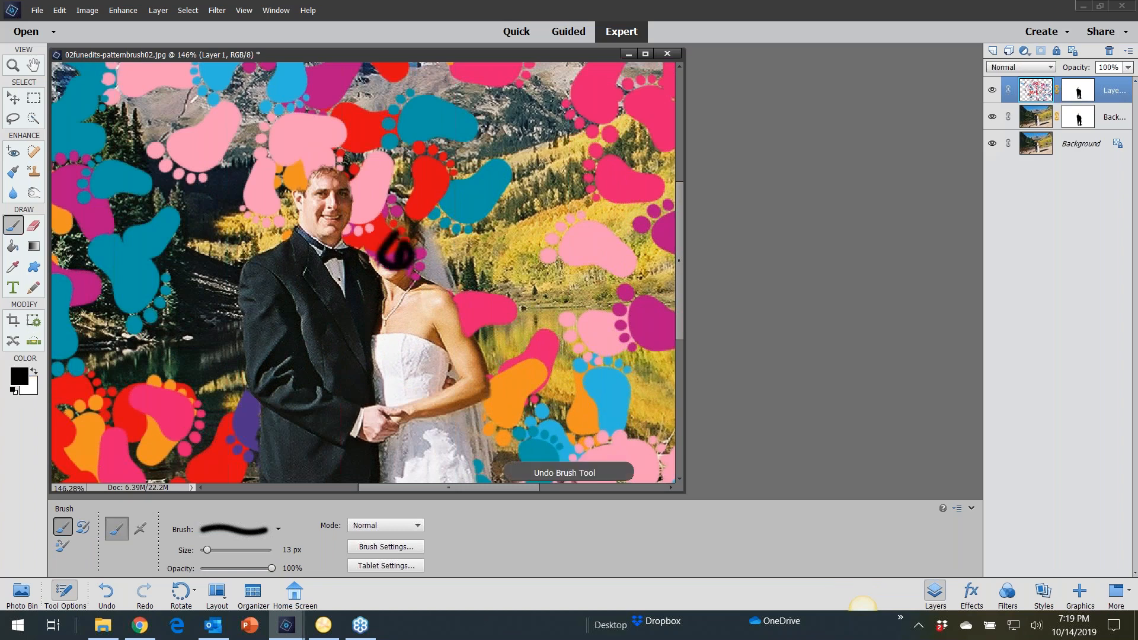
{"action": "left_click", "coordinate": [1078, 90]}
{"action": "mouse_move", "coordinate": [406, 238]}
{"action": "left_mouse_down"}
{"action": "mouse_move", "coordinate": [380, 276]}
{"action": "mouse_move", "coordinate": [392, 250]}
{"action": "left_mouse_up"}
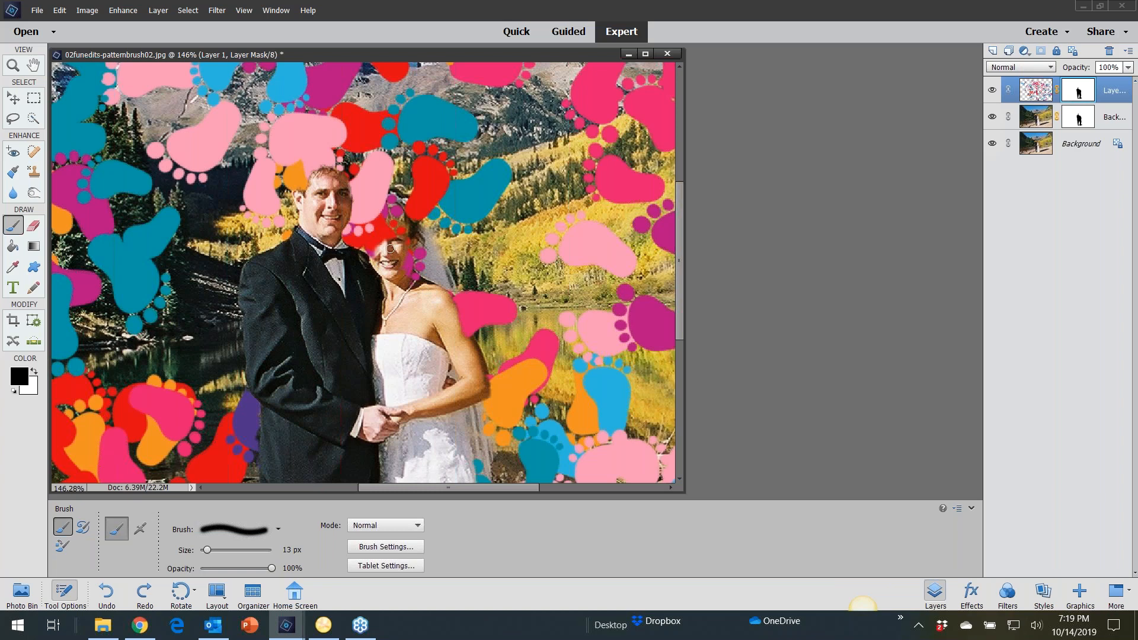
Step: Enlarge the brush to 45 px and mask the footprints off the faces and hair of the bride and groom
{"action": "key", "text": "bracketright"}
{"action": "key", "text": "bracketright"}
{"action": "key", "text": "bracketright"}
{"action": "key", "text": "bracketright"}
{"action": "key", "text": "bracketright"}
{"action": "key", "text": "bracketright"}
{"action": "key", "text": "bracketright"}
{"action": "key", "text": "bracketright"}
{"action": "key", "text": "bracketright"}
{"action": "key", "text": "bracketright"}
{"action": "key", "text": "bracketright"}
{"action": "key", "text": "bracketright"}
{"action": "key", "text": "bracketright"}
{"action": "key", "text": "bracketright"}
{"action": "key", "text": "bracketright"}
{"action": "key", "text": "bracketright"}
{"action": "key", "text": "bracketright"}
{"action": "key", "text": "bracketright"}
{"action": "key", "text": "bracketright"}
{"action": "key", "text": "bracketright"}
{"action": "key", "text": "bracketright"}
{"action": "key", "text": "bracketright"}
{"action": "key", "text": "bracketright"}
{"action": "key", "text": "bracketright"}
{"action": "key", "text": "bracketright"}
{"action": "key", "text": "bracketright"}
{"action": "key", "text": "bracketright"}
{"action": "key", "text": "bracketright"}
{"action": "key", "text": "bracketright"}
{"action": "key", "text": "bracketright"}
{"action": "key", "text": "bracketright"}
{"action": "key", "text": "bracketright"}
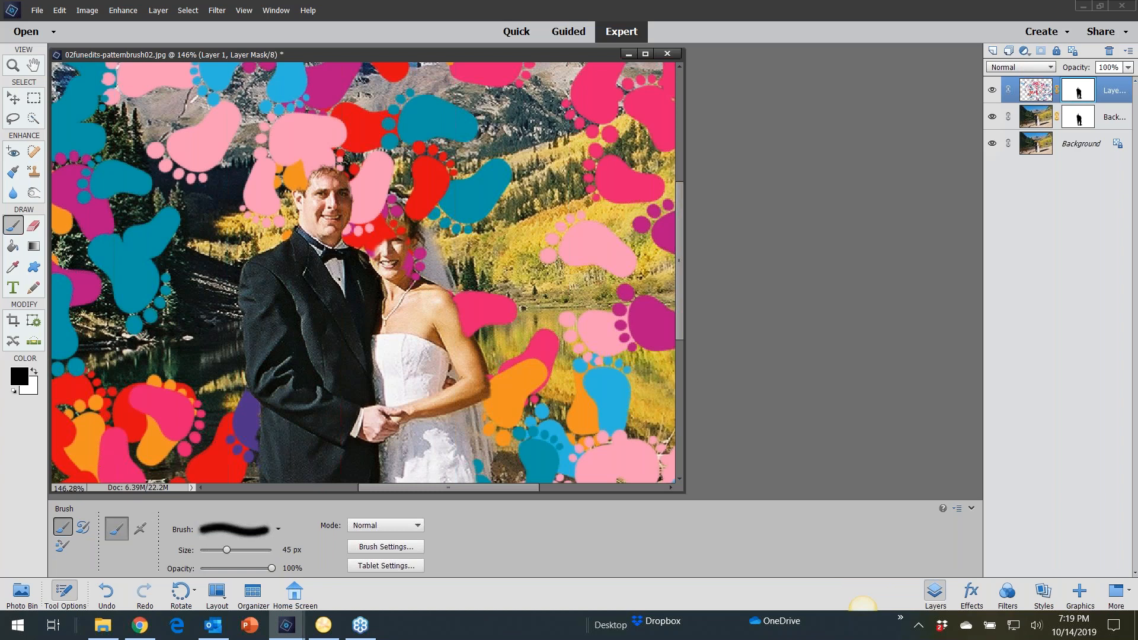
{"action": "mouse_move", "coordinate": [380, 260]}
{"action": "left_mouse_down"}
{"action": "mouse_move", "coordinate": [396, 218]}
{"action": "mouse_move", "coordinate": [385, 244]}
{"action": "mouse_move", "coordinate": [376, 236]}
{"action": "mouse_move", "coordinate": [387, 216]}
{"action": "mouse_move", "coordinate": [392, 264]}
{"action": "mouse_move", "coordinate": [403, 254]}
{"action": "mouse_move", "coordinate": [406, 271]}
{"action": "mouse_move", "coordinate": [404, 259]}
{"action": "mouse_move", "coordinate": [400, 296]}
{"action": "mouse_move", "coordinate": [321, 200]}
{"action": "mouse_move", "coordinate": [314, 177]}
{"action": "left_mouse_up"}
Step: Mask the remaining footprints off the bride's white dress and check the whole photo
{"action": "scroll", "coordinate": [409, 320], "scroll_direction": "down", "scroll_amount": 3}
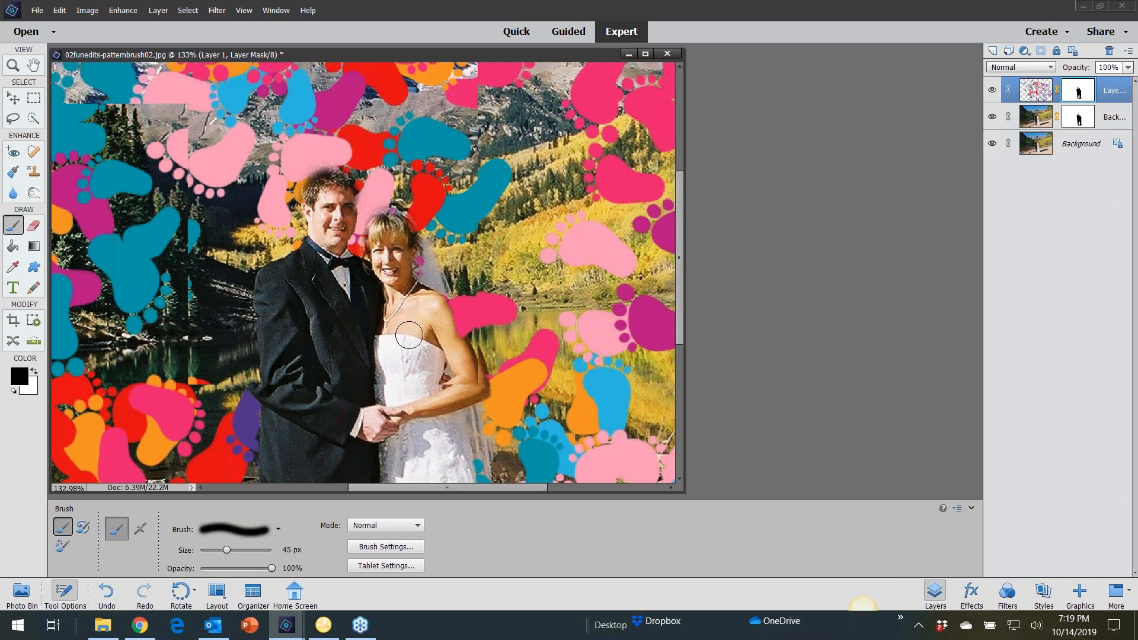
{"action": "scroll", "coordinate": [398, 320], "scroll_direction": "down", "scroll_amount": 3}
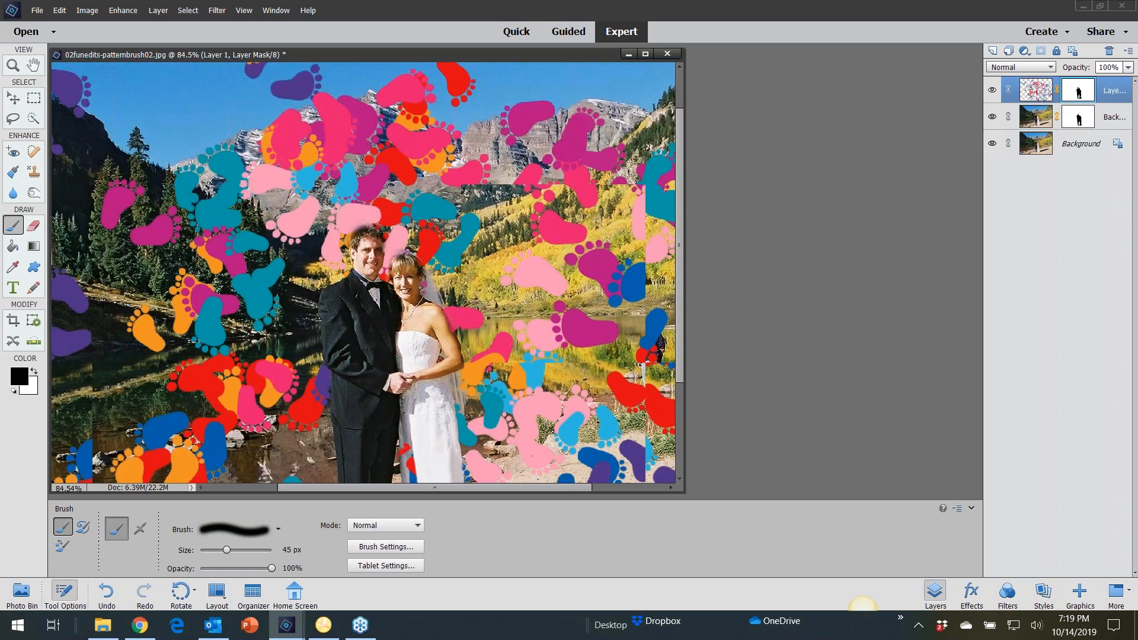
{"action": "scroll", "coordinate": [398, 320], "scroll_direction": "down", "scroll_amount": 1}
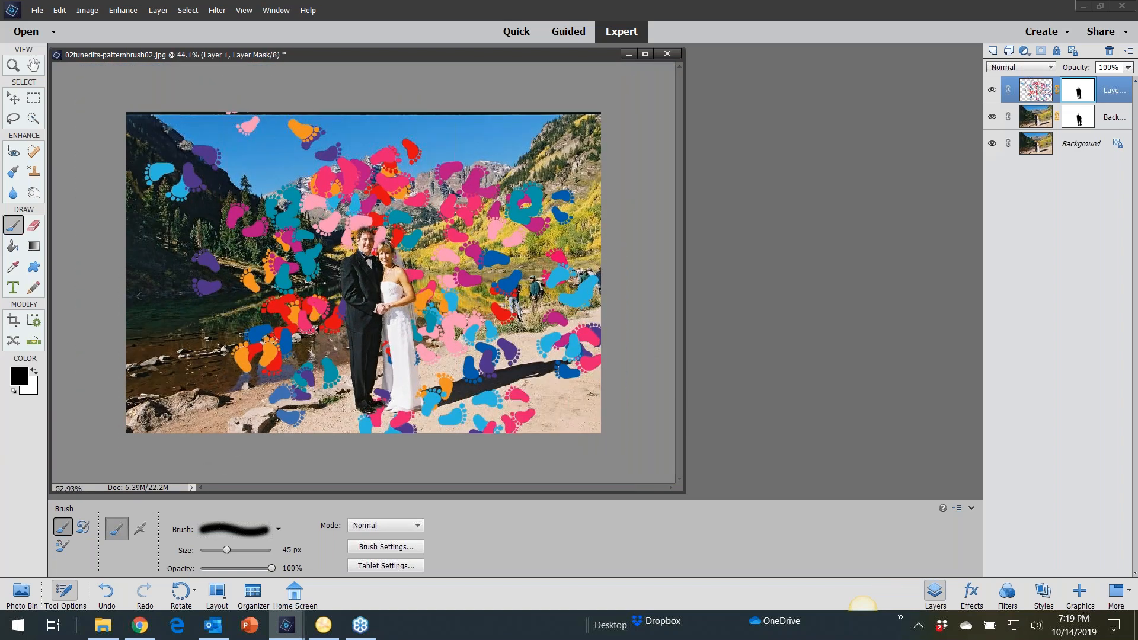
{"action": "scroll", "coordinate": [399, 380], "scroll_direction": "up", "scroll_amount": 2}
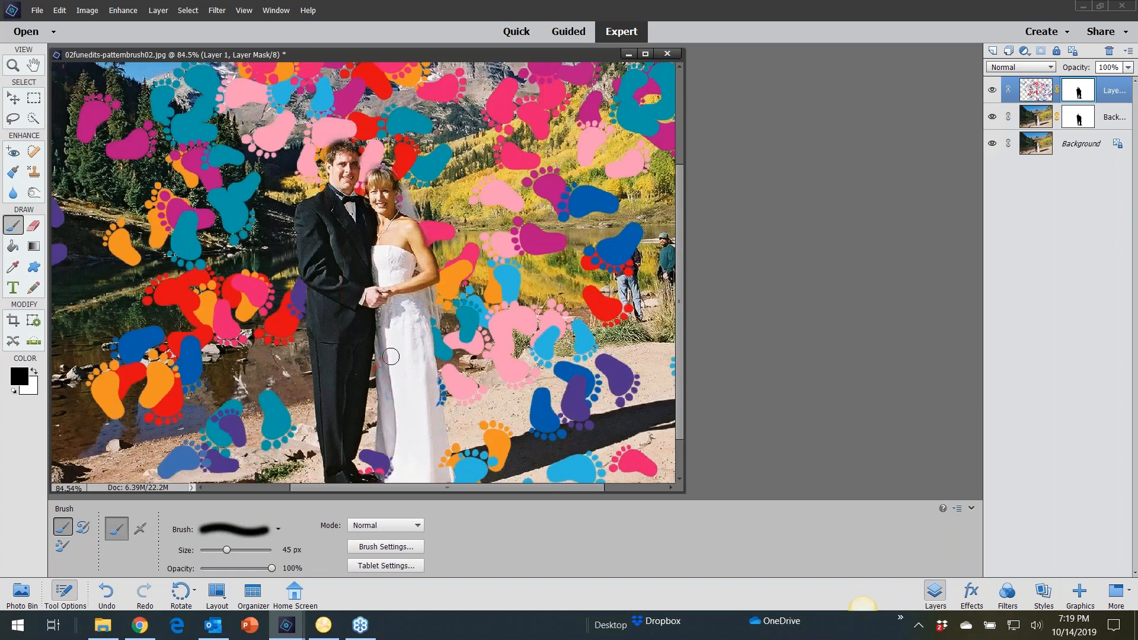
{"action": "mouse_move", "coordinate": [384, 473]}
{"action": "left_mouse_down"}
{"action": "mouse_move", "coordinate": [386, 439]}
{"action": "mouse_move", "coordinate": [388, 469]}
{"action": "mouse_move", "coordinate": [430, 391]}
{"action": "left_mouse_up"}
{"action": "scroll", "coordinate": [383, 240], "scroll_direction": "down", "scroll_amount": 3}
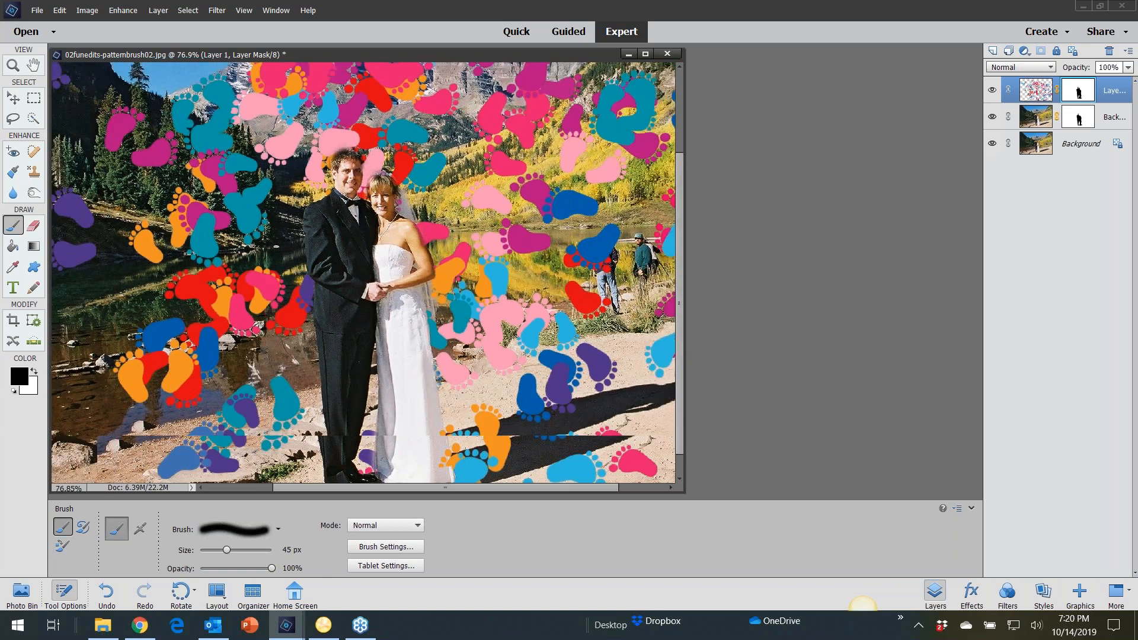
{"action": "scroll", "coordinate": [363, 324], "scroll_direction": "down", "scroll_amount": 1}
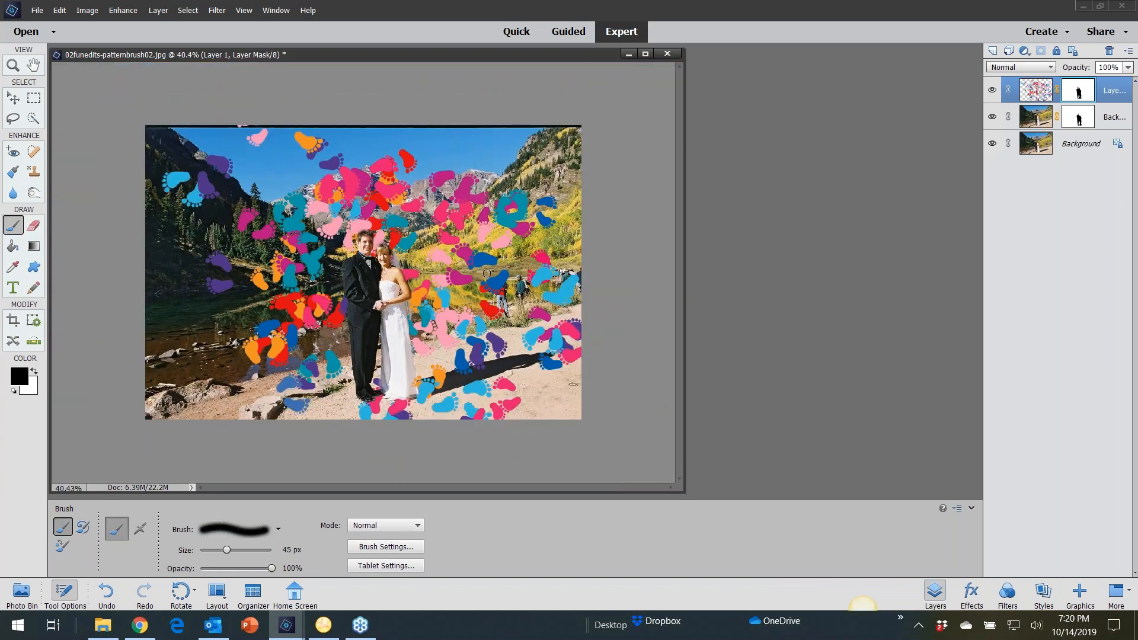
Step: Close the wedding photo without saving and open 03perfect-portrait1.jpg
{"action": "left_click", "coordinate": [666, 53]}
{"action": "left_click", "coordinate": [573, 244]}
{"action": "left_click", "coordinate": [37, 10]}
{"action": "left_click", "coordinate": [41, 40]}
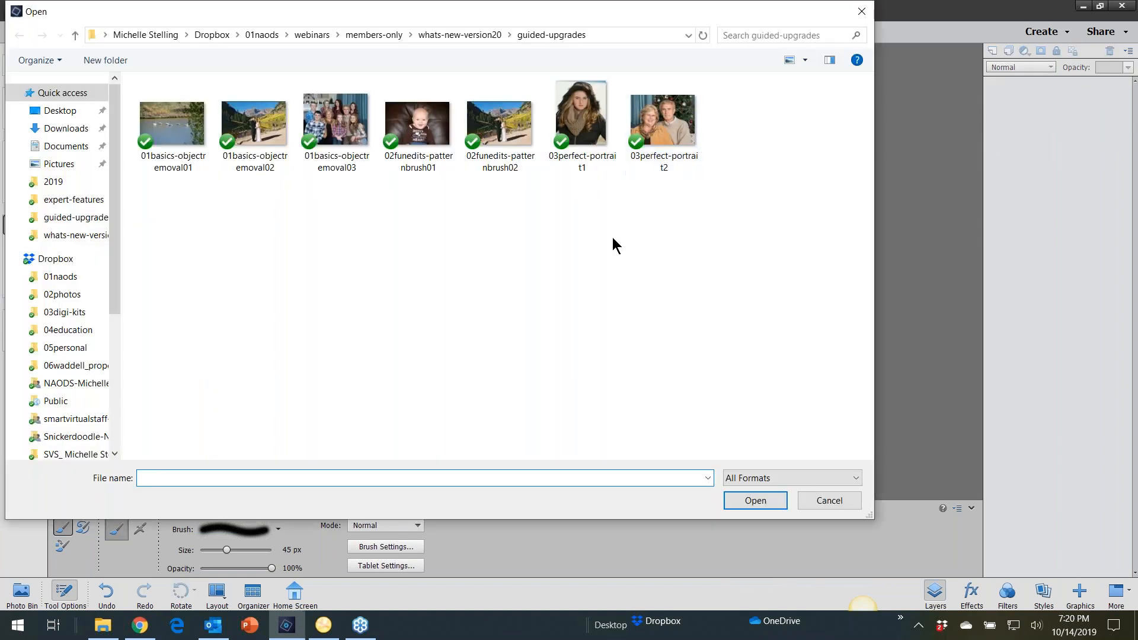
{"action": "left_click", "coordinate": [581, 122]}
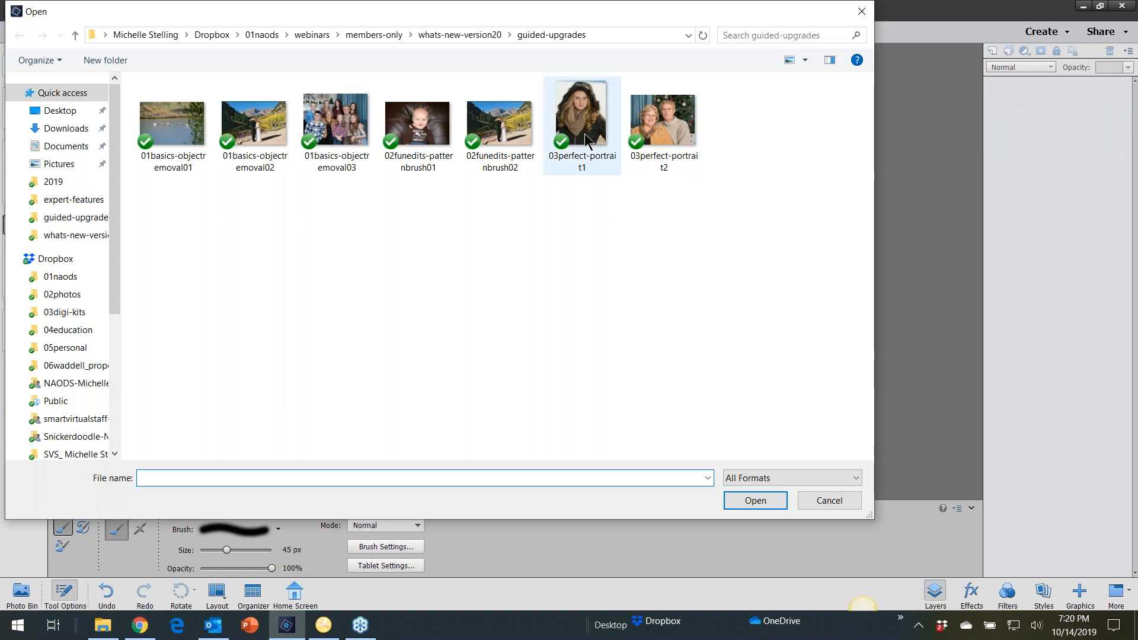
{"action": "left_click", "coordinate": [753, 500]}
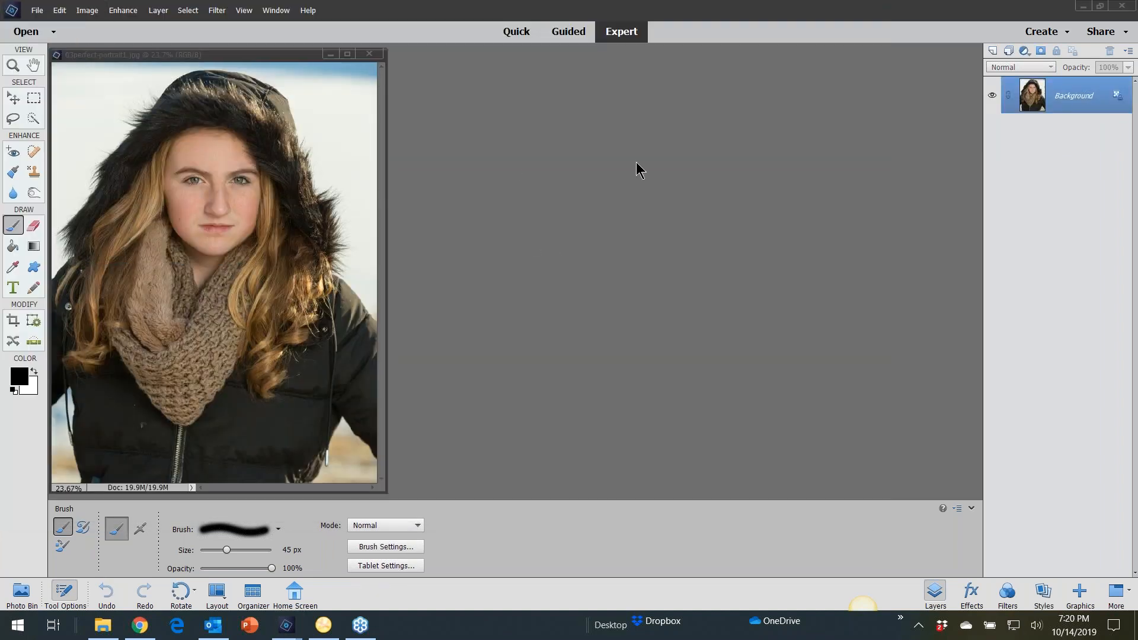
Step: Enlarge the portrait's window and start the Perfect Portrait guided edit from Special Edits
{"action": "left_click_drag", "start_coordinate": [384, 491], "coordinate": [721, 606]}
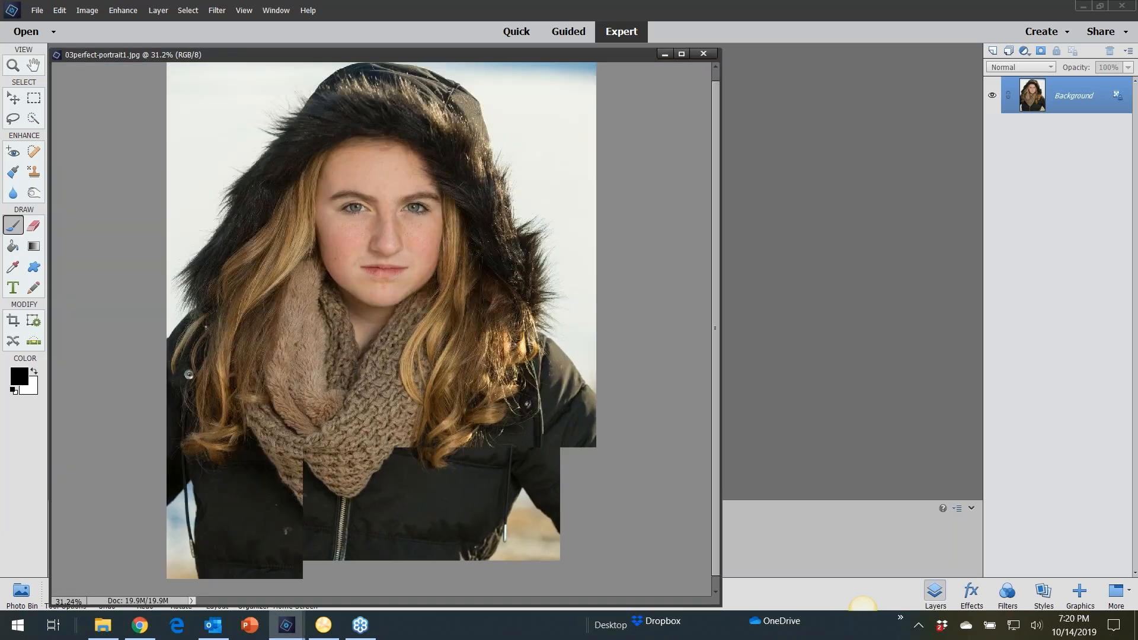
{"action": "key", "text": "ctrl+0"}
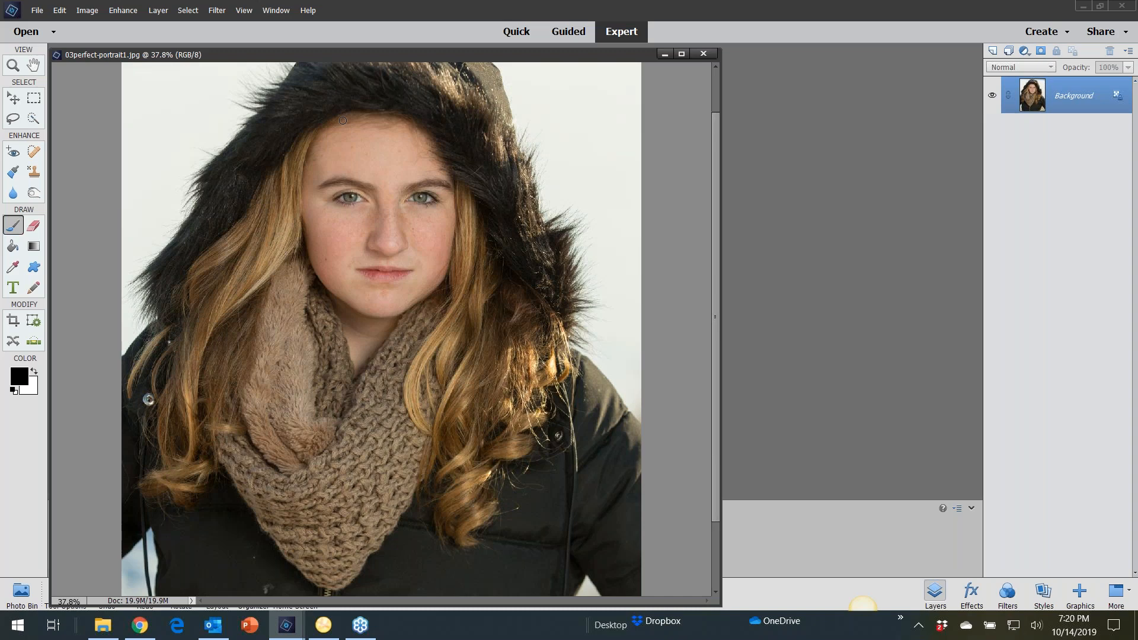
{"action": "left_click", "coordinate": [566, 33]}
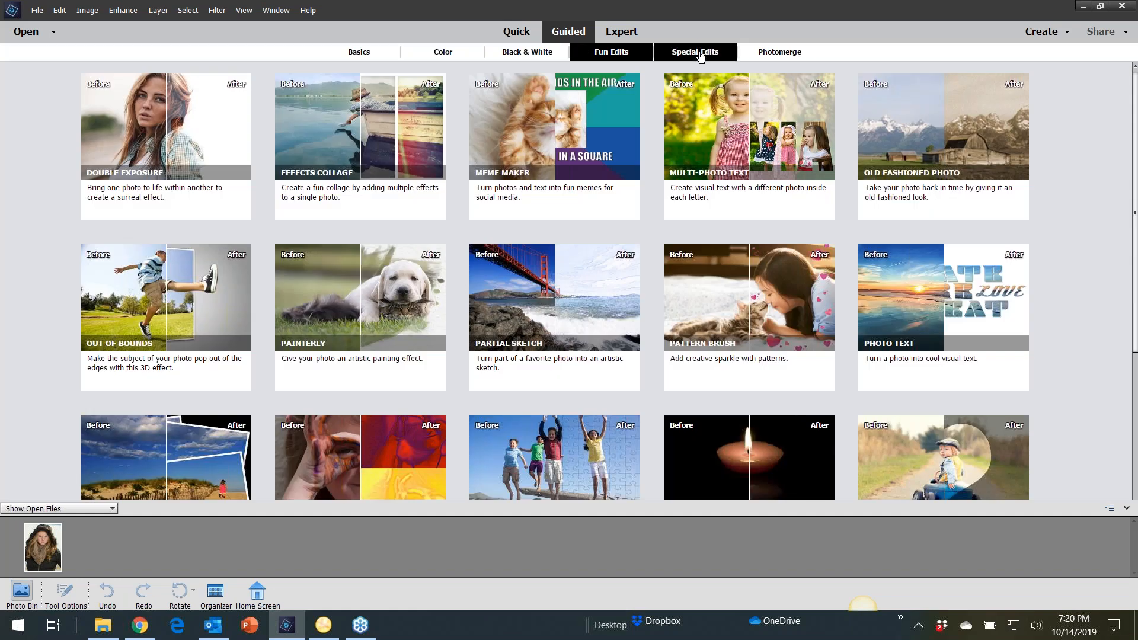
{"action": "left_click", "coordinate": [701, 56]}
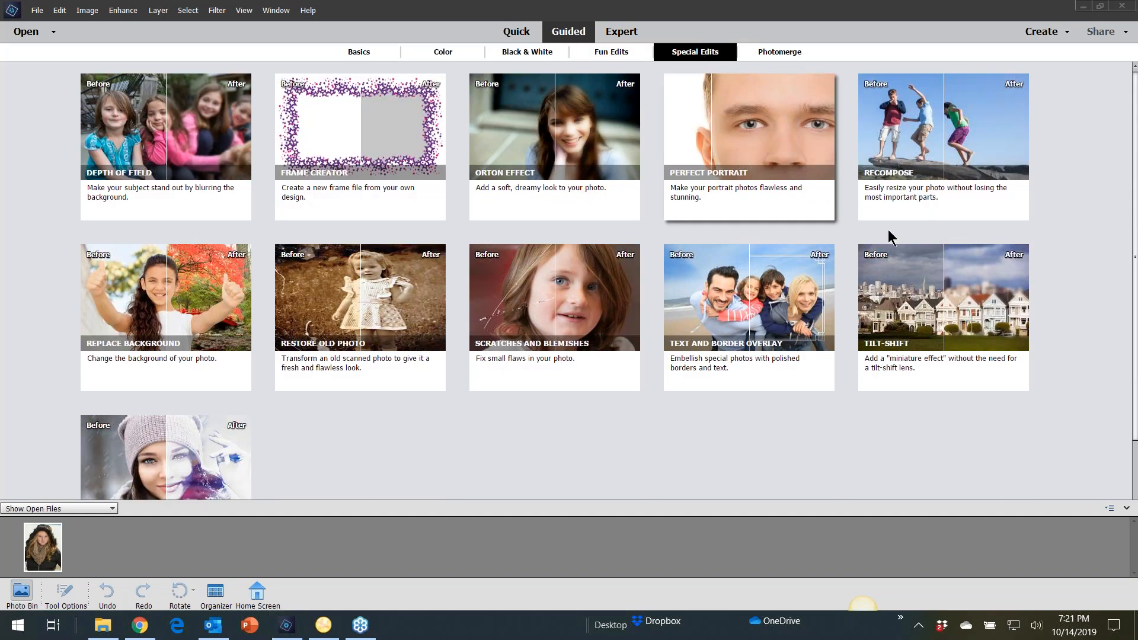
{"action": "left_click", "coordinate": [728, 133]}
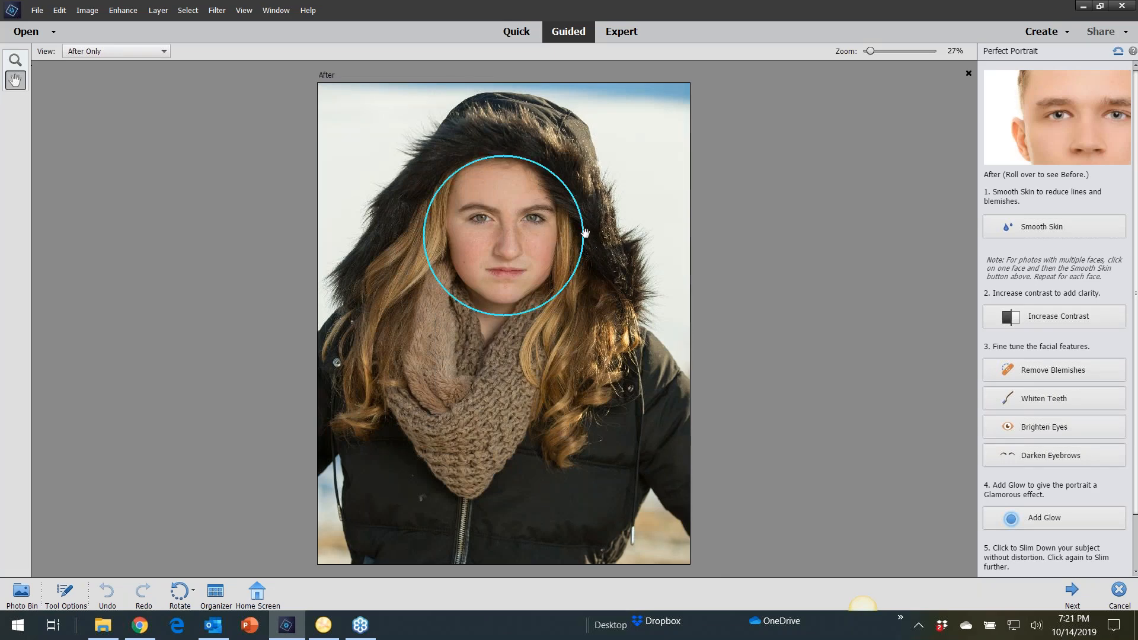
Step: Apply Smooth Skin to the girl's face and lower its strength to about a third of the range
{"action": "scroll", "coordinate": [634, 223], "scroll_direction": "up", "scroll_amount": 1}
{"action": "scroll", "coordinate": [599, 158], "scroll_direction": "up", "scroll_amount": 4}
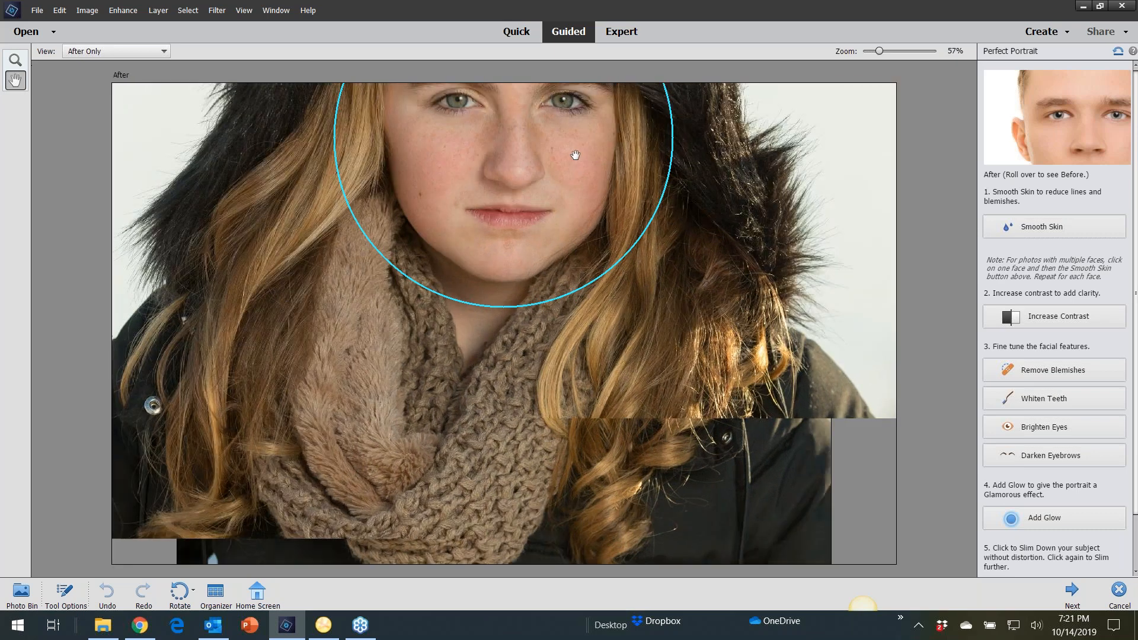
{"action": "left_click_drag", "start_coordinate": [577, 166], "coordinate": [679, 205]}
{"action": "scroll", "coordinate": [679, 203], "scroll_direction": "up", "scroll_amount": 2}
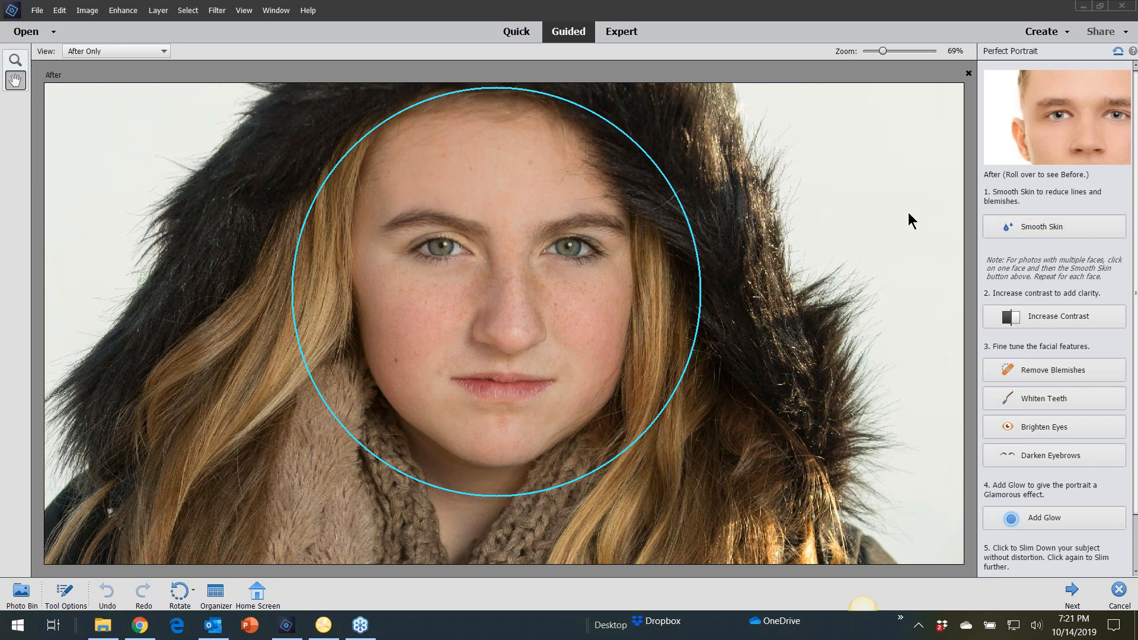
{"action": "left_click", "coordinate": [1037, 226]}
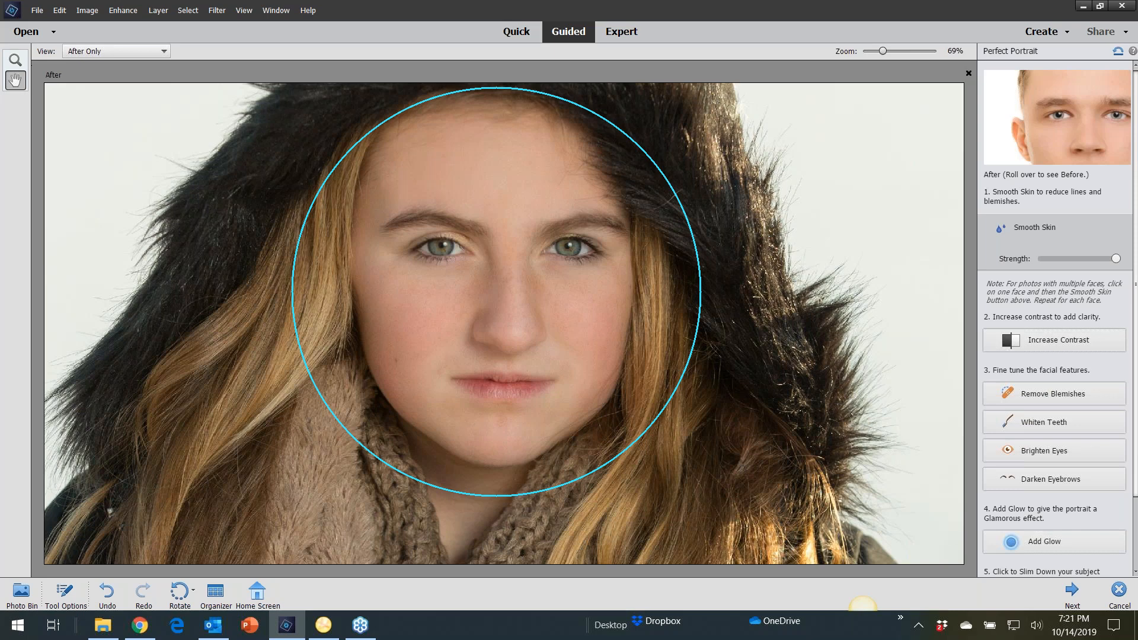
{"action": "mouse_move", "coordinate": [1120, 163]}
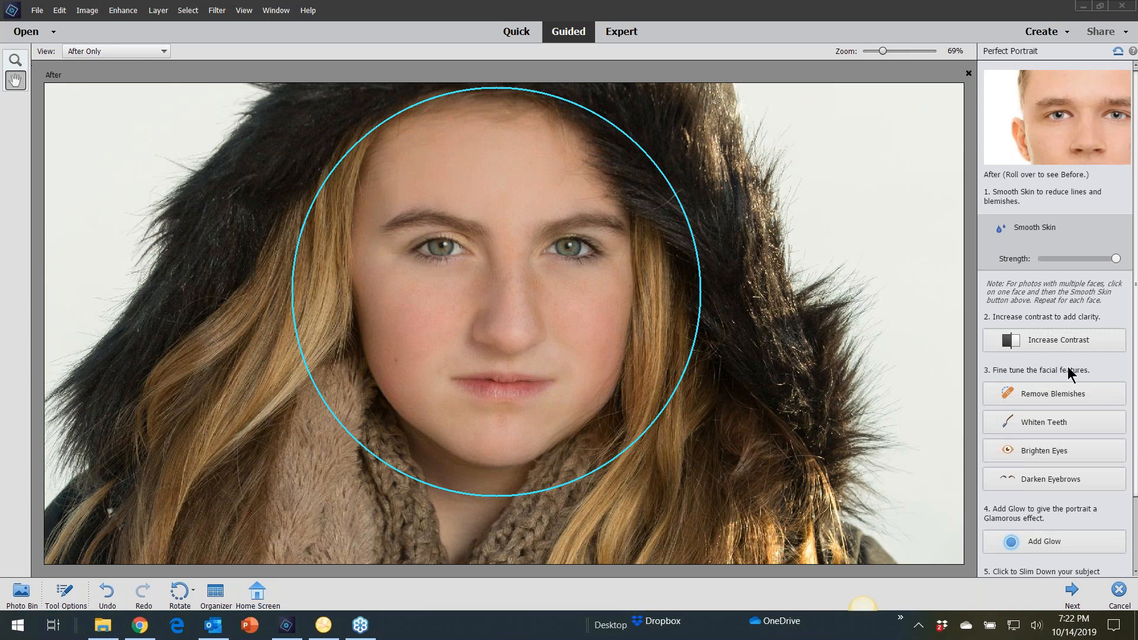
{"action": "left_click", "coordinate": [1095, 259]}
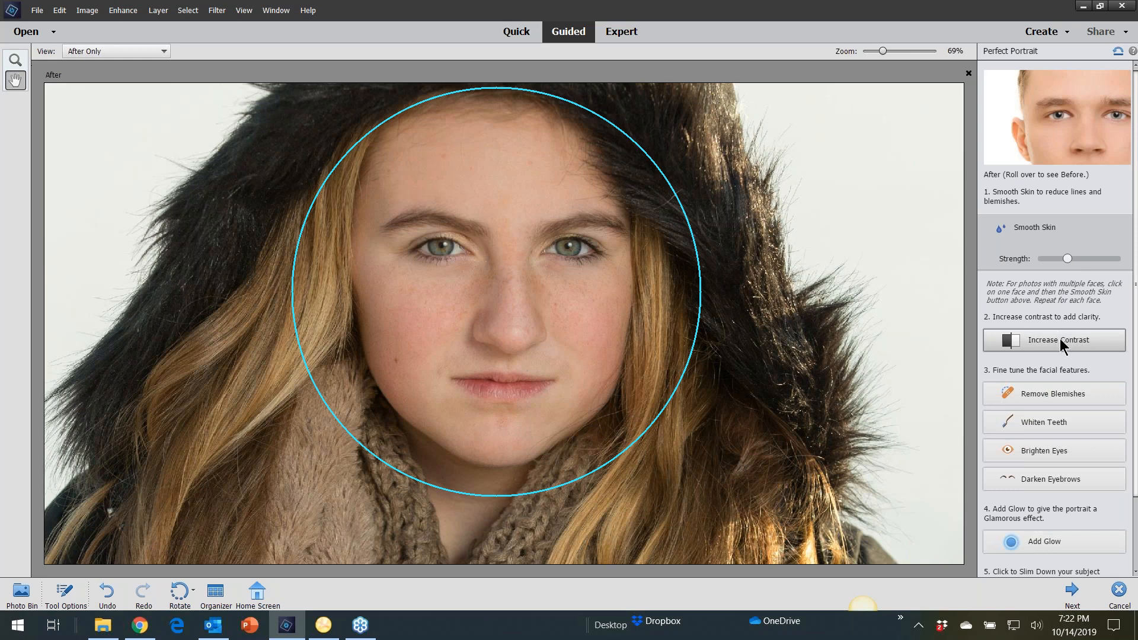
Step: Remove the dark mole and small spots on the girl's face using Remove Blemishes with a smaller brush
{"action": "left_click", "coordinate": [1061, 393]}
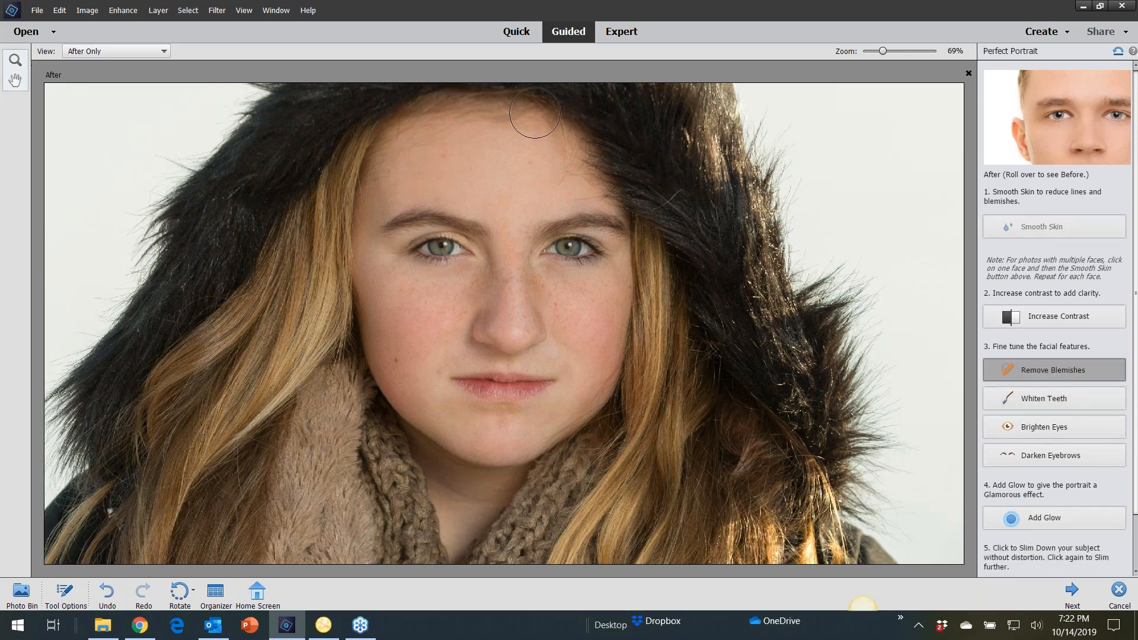
{"action": "scroll", "coordinate": [495, 178], "scroll_direction": "up", "scroll_amount": 2}
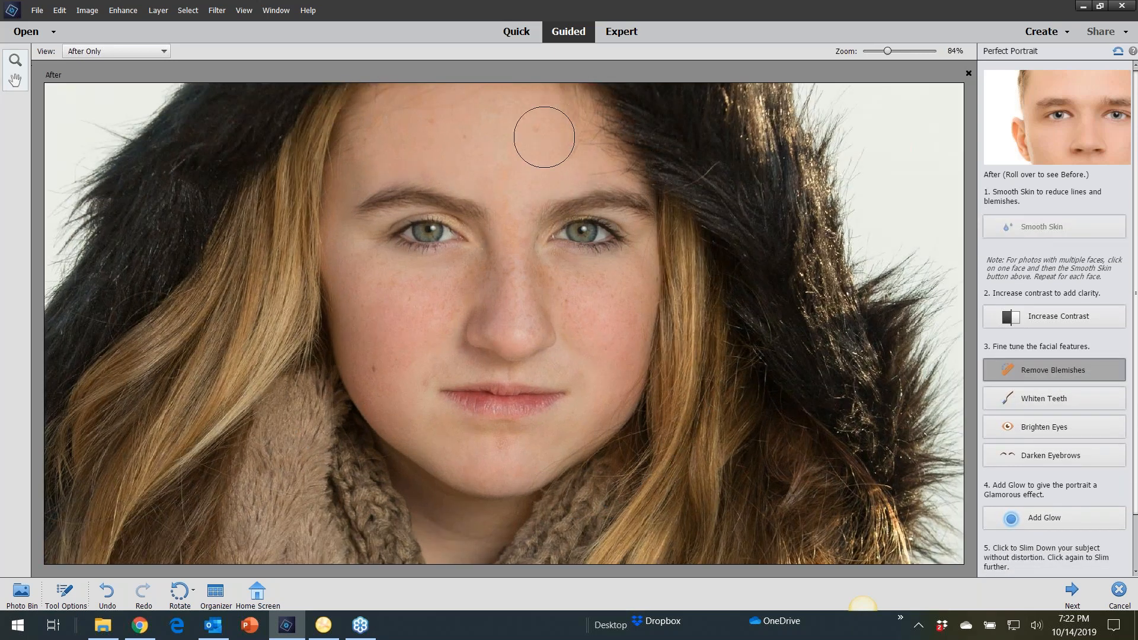
{"action": "key", "text": "bracketleft"}
{"action": "key", "text": "bracketleft"}
{"action": "key", "text": "bracketleft"}
{"action": "left_click", "coordinate": [374, 368]}
{"action": "left_click", "coordinate": [420, 391]}
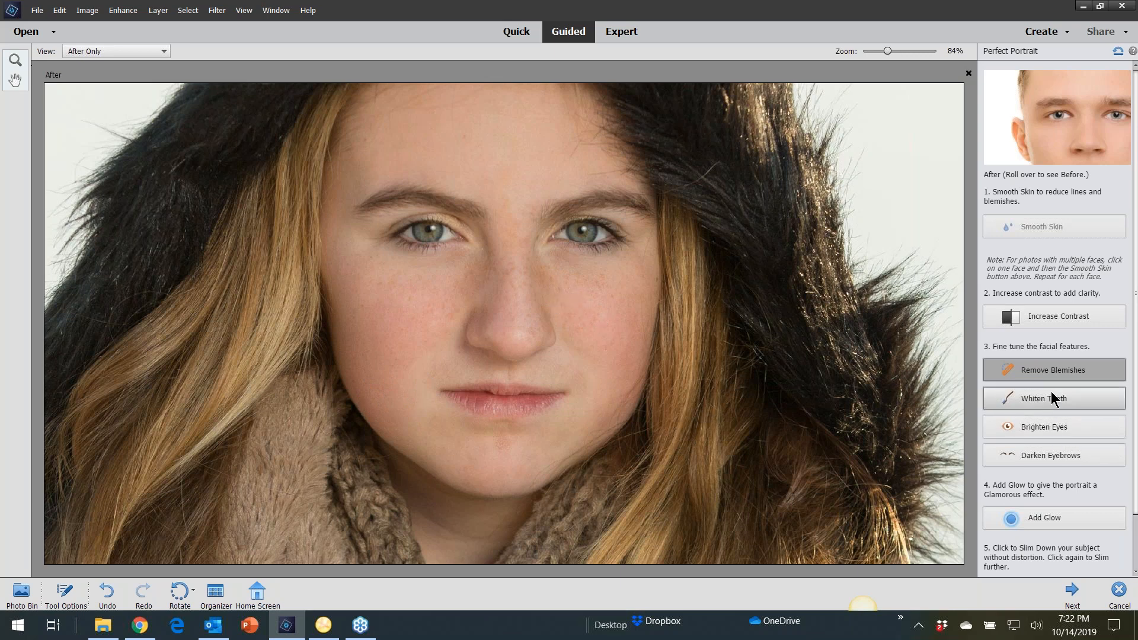
Step: Brighten both of the girl's eyes with the Brighten Eyes brush
{"action": "left_click", "coordinate": [1052, 427]}
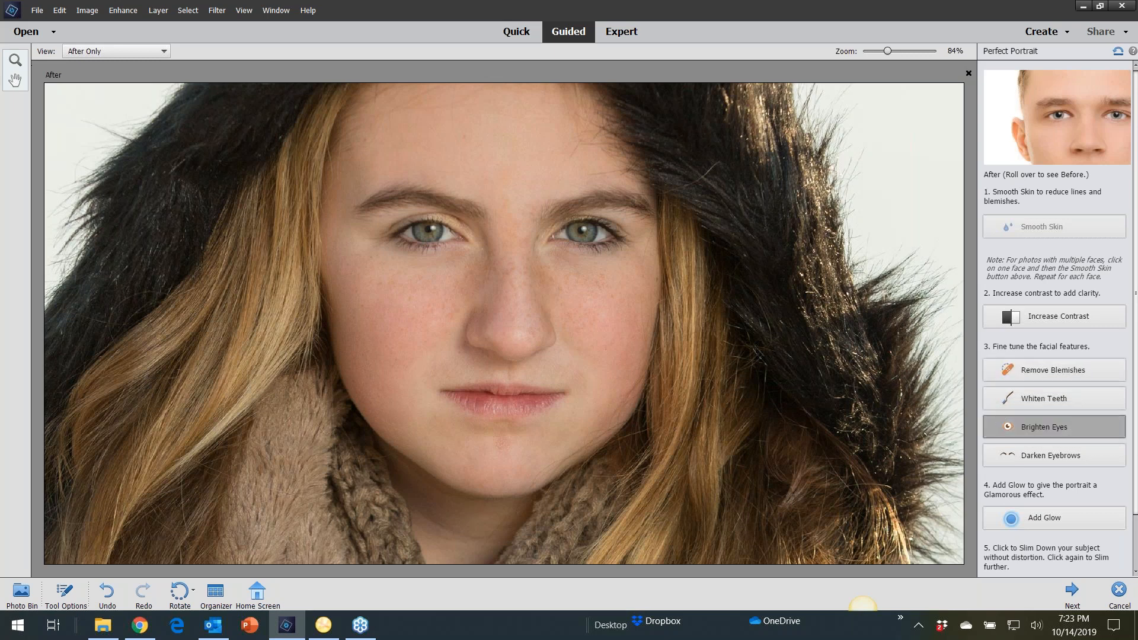
{"action": "scroll", "coordinate": [631, 237], "scroll_direction": "up", "scroll_amount": 2}
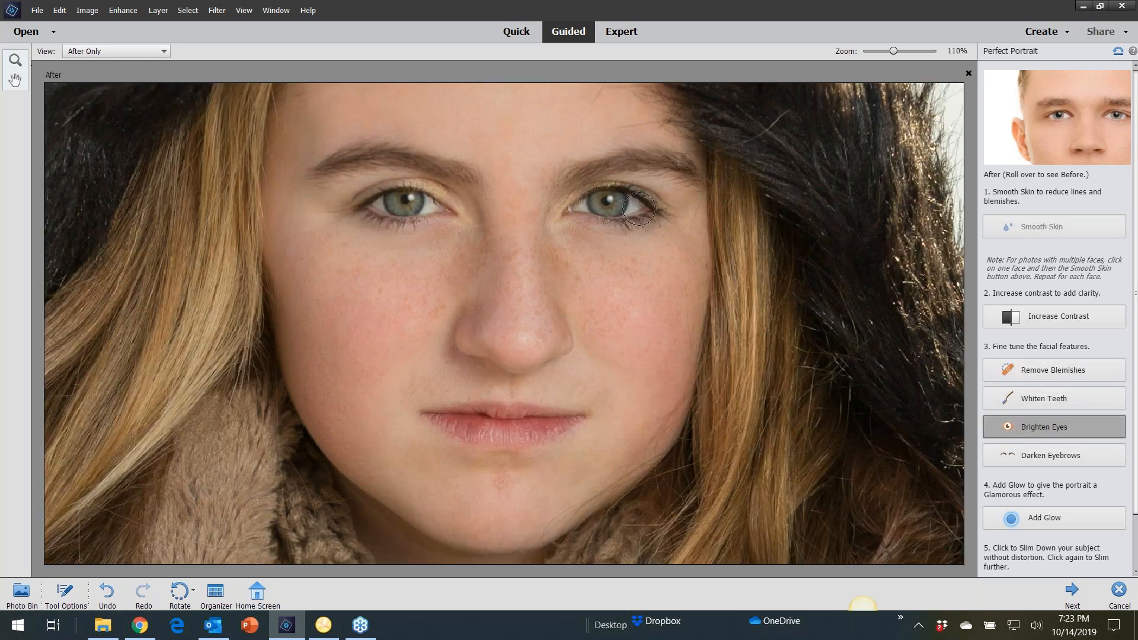
{"action": "mouse_move", "coordinate": [639, 209]}
{"action": "left_mouse_down"}
{"action": "mouse_move", "coordinate": [584, 207]}
{"action": "mouse_move", "coordinate": [633, 208]}
{"action": "left_mouse_up"}
{"action": "left_click_drag", "start_coordinate": [425, 215], "coordinate": [384, 204]}
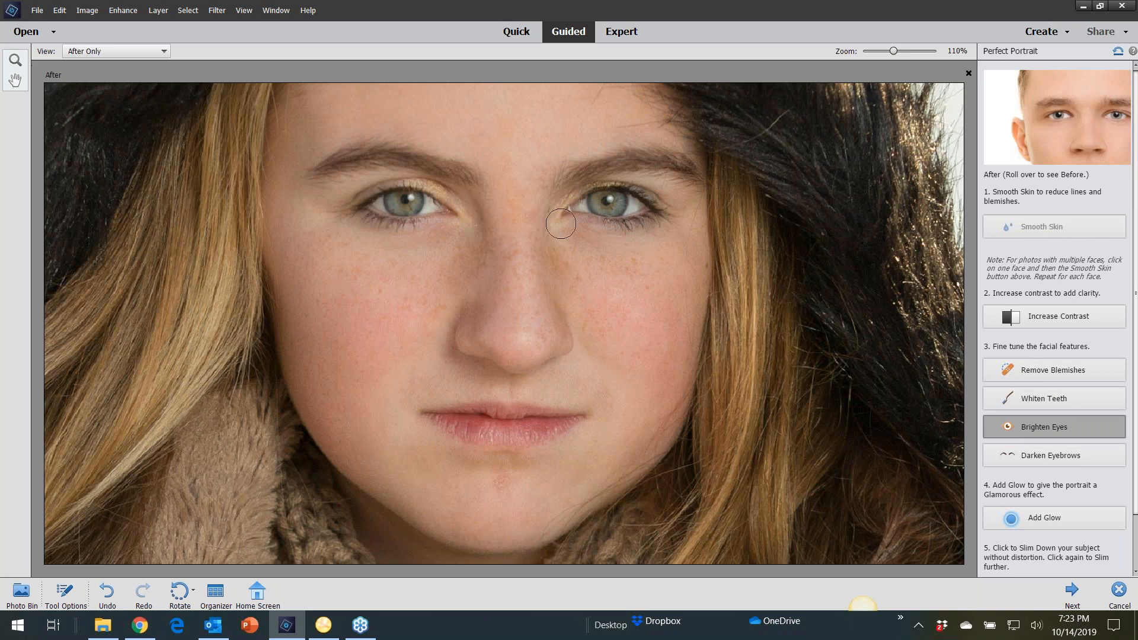
Step: Darken both of the girl's eyebrows by brushing along each one with Darken Eyebrows
{"action": "left_click", "coordinate": [1067, 453]}
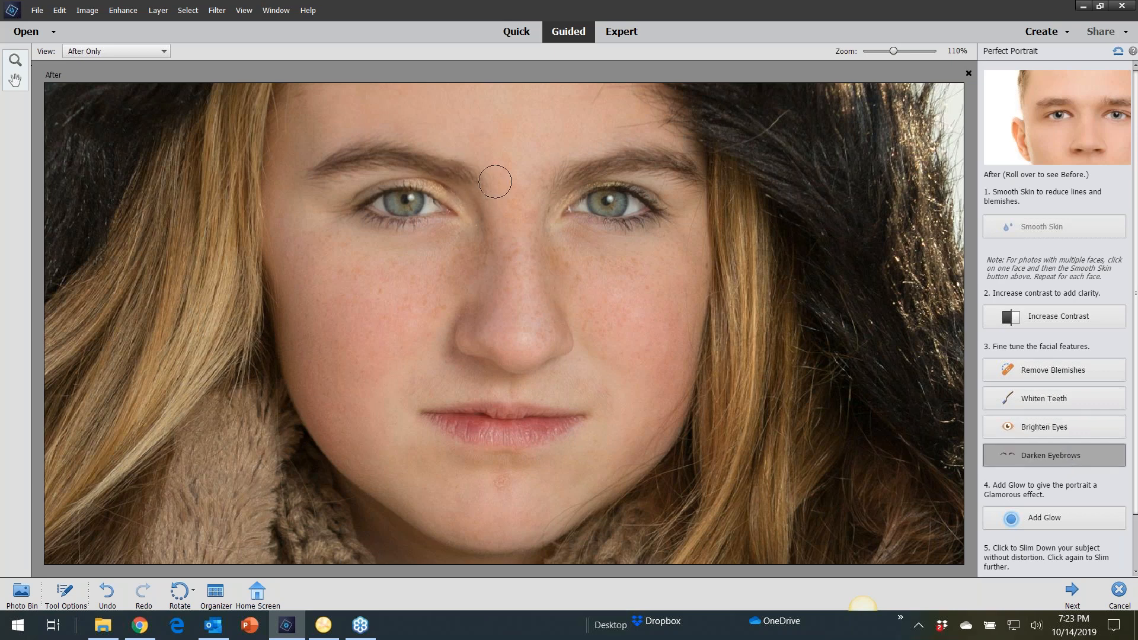
{"action": "mouse_move", "coordinate": [495, 181]}
{"action": "left_mouse_down"}
{"action": "mouse_move", "coordinate": [403, 168]}
{"action": "mouse_move", "coordinate": [424, 160]}
{"action": "mouse_move", "coordinate": [384, 152]}
{"action": "mouse_move", "coordinate": [338, 170]}
{"action": "left_mouse_up"}
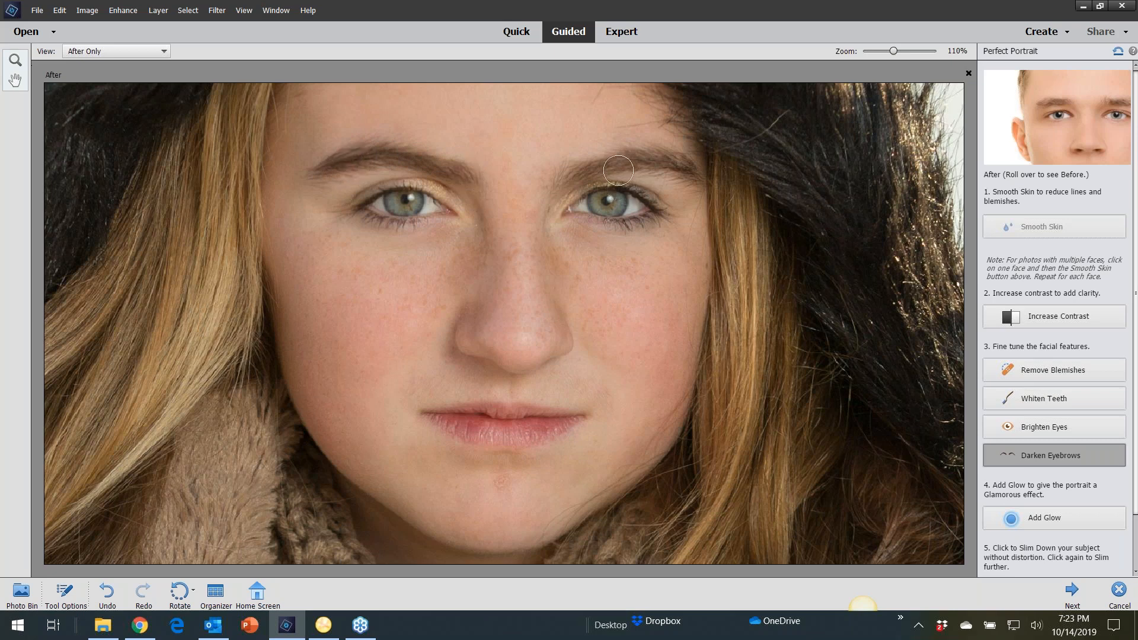
{"action": "left_click_drag", "start_coordinate": [596, 172], "coordinate": [687, 170]}
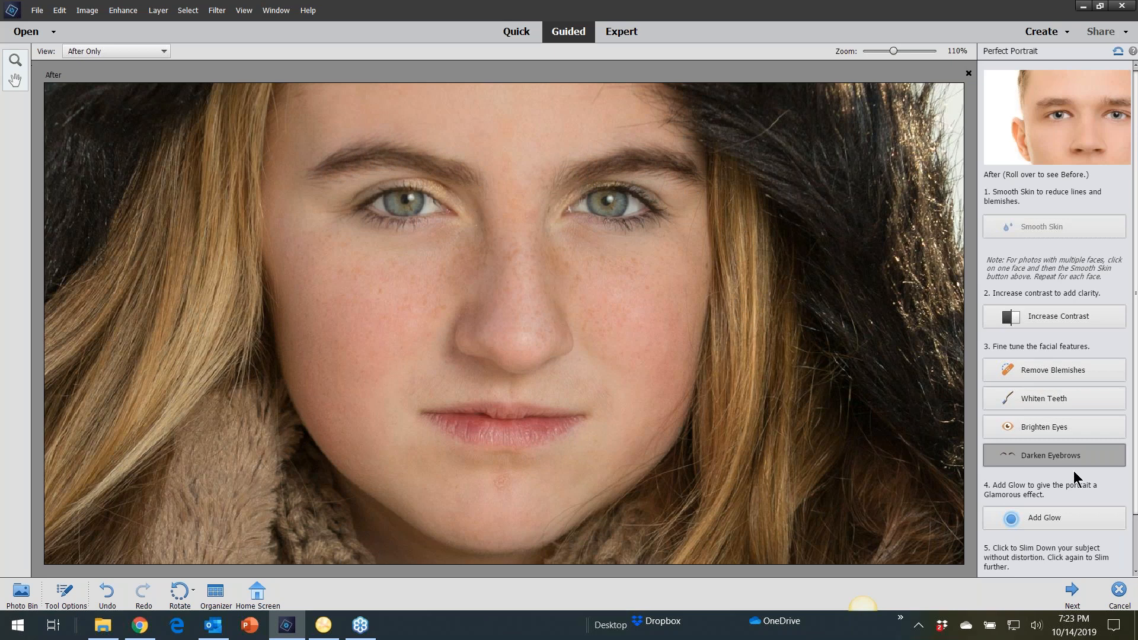
Step: Try the Add Glow effect on the portrait with Graininess set to 4, and discard it
{"action": "left_click", "coordinate": [1077, 517]}
{"action": "scroll", "coordinate": [1070, 516], "scroll_direction": "down", "scroll_amount": 2}
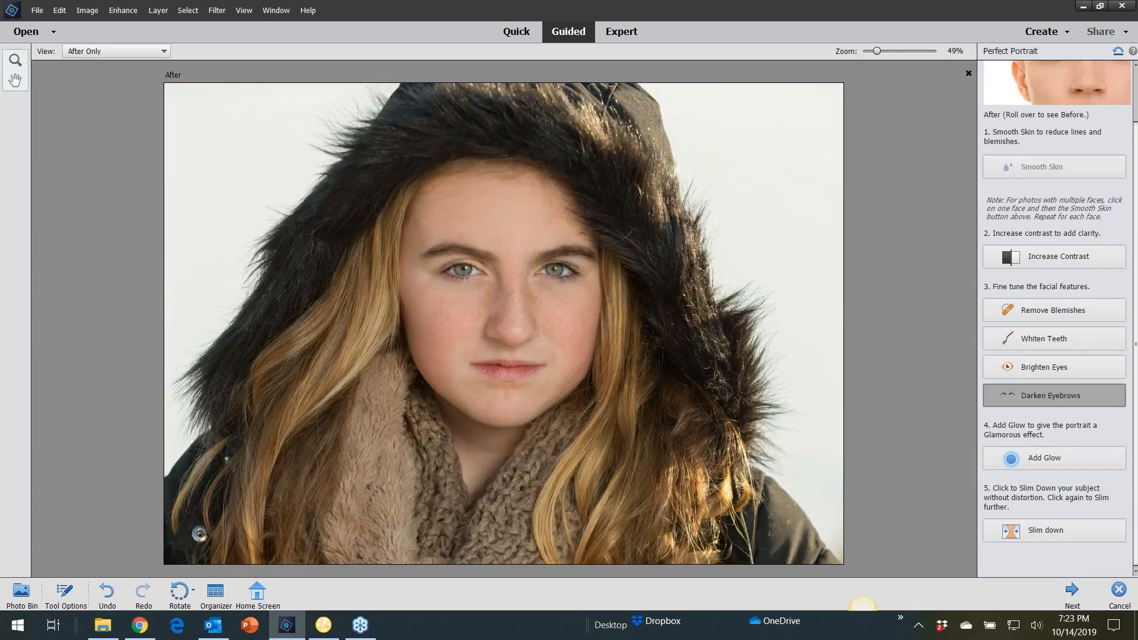
{"action": "left_click", "coordinate": [1041, 457]}
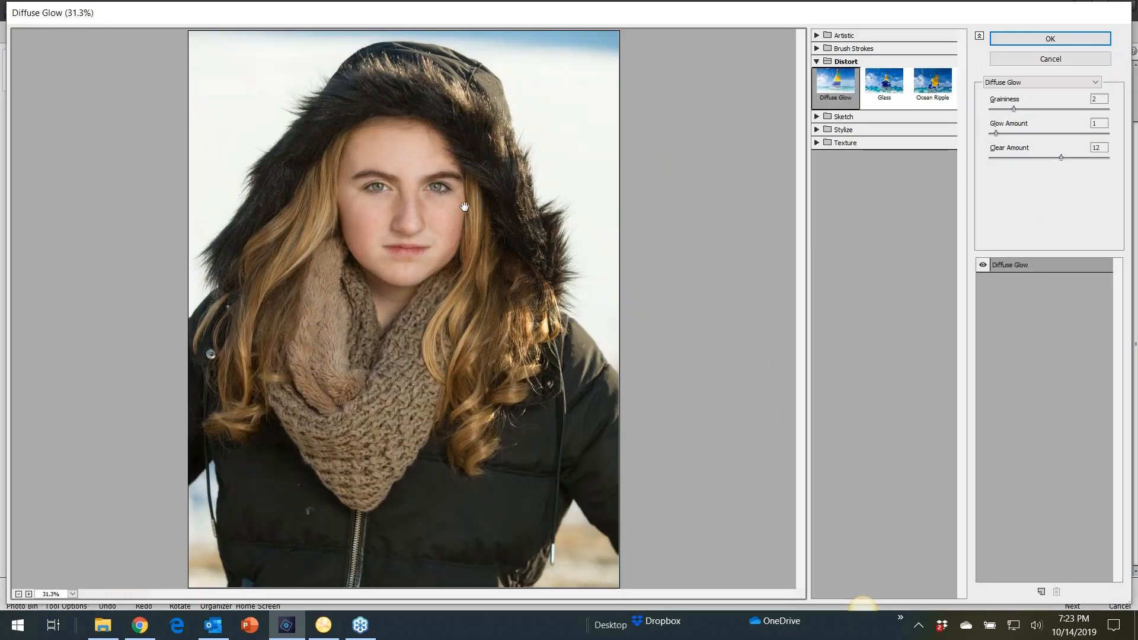
{"action": "scroll", "coordinate": [419, 247], "scroll_direction": "up", "scroll_amount": 1}
{"action": "scroll", "coordinate": [485, 237], "scroll_direction": "up", "scroll_amount": 1}
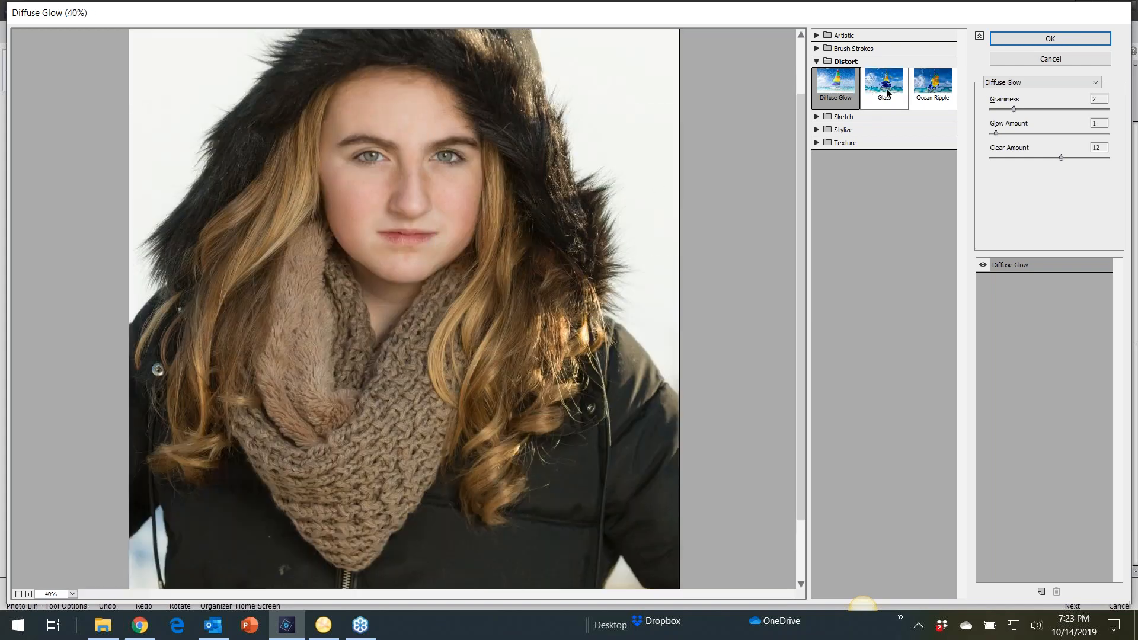
{"action": "left_click_drag", "start_coordinate": [1013, 109], "coordinate": [1038, 108]}
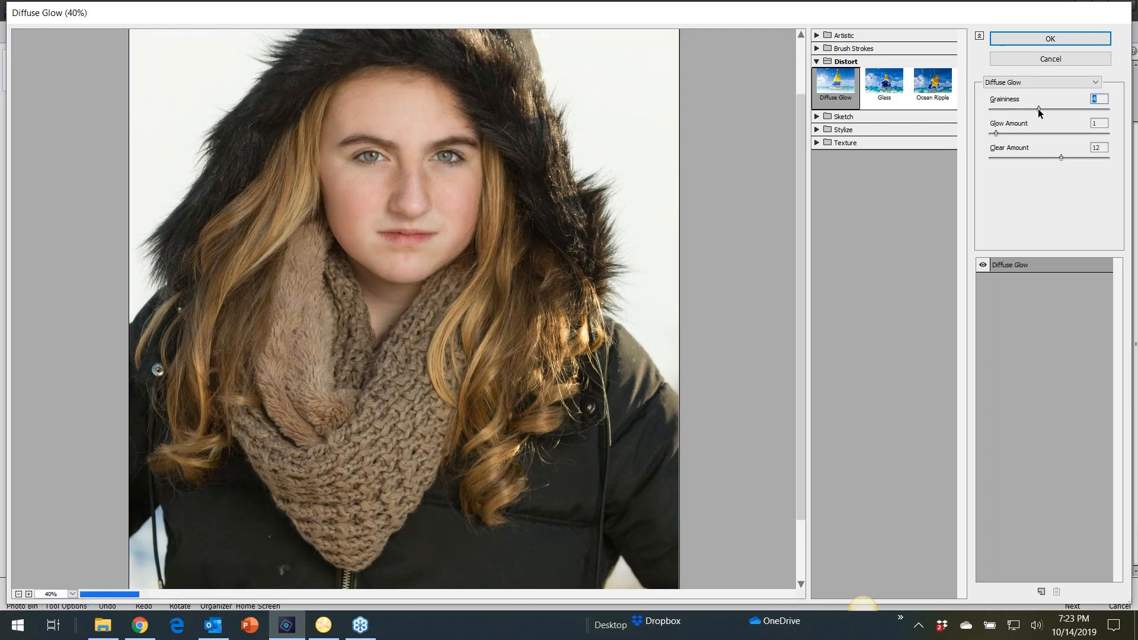
{"action": "left_click", "coordinate": [1052, 58]}
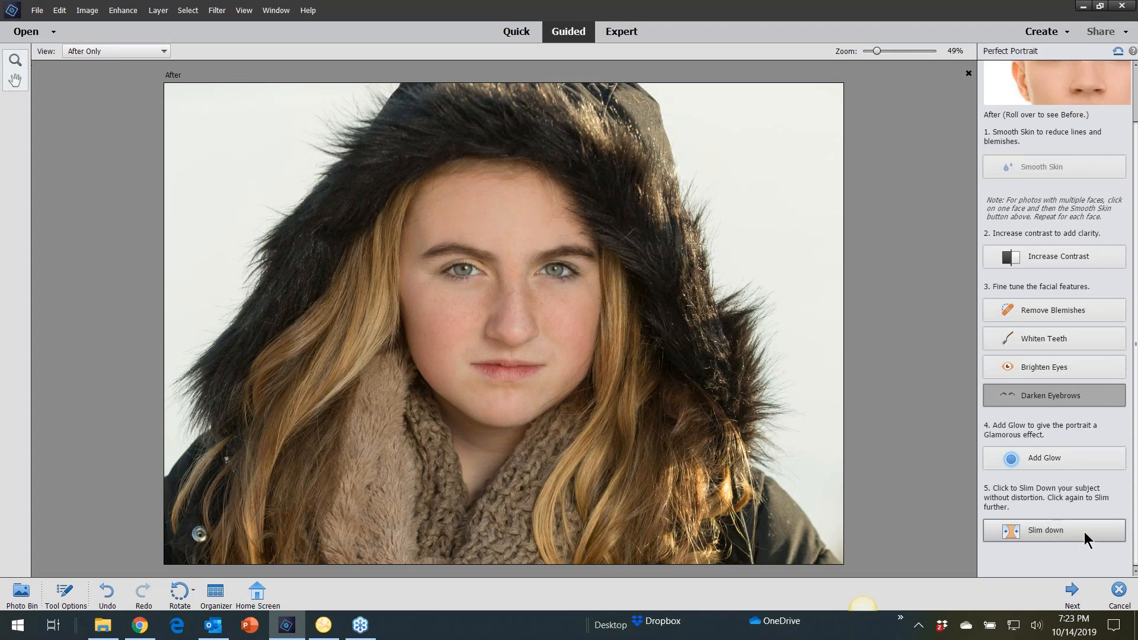
Step: Finish the Perfect Portrait edit, continue in Expert mode and enlarge the portrait's window around the face
{"action": "left_click", "coordinate": [1072, 592]}
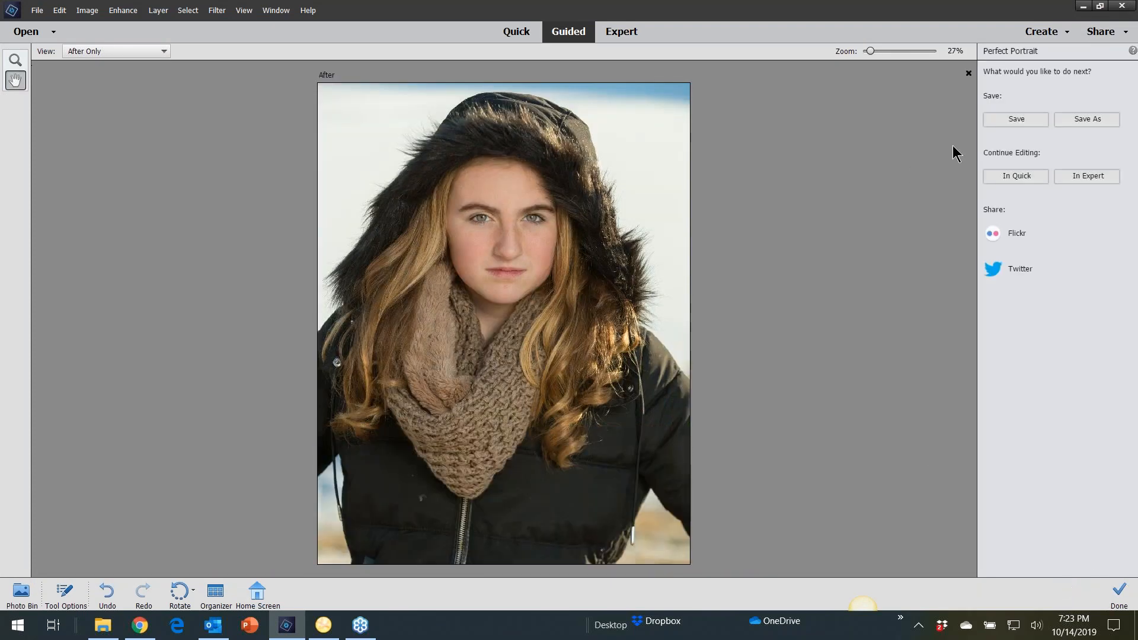
{"action": "left_click", "coordinate": [1075, 176]}
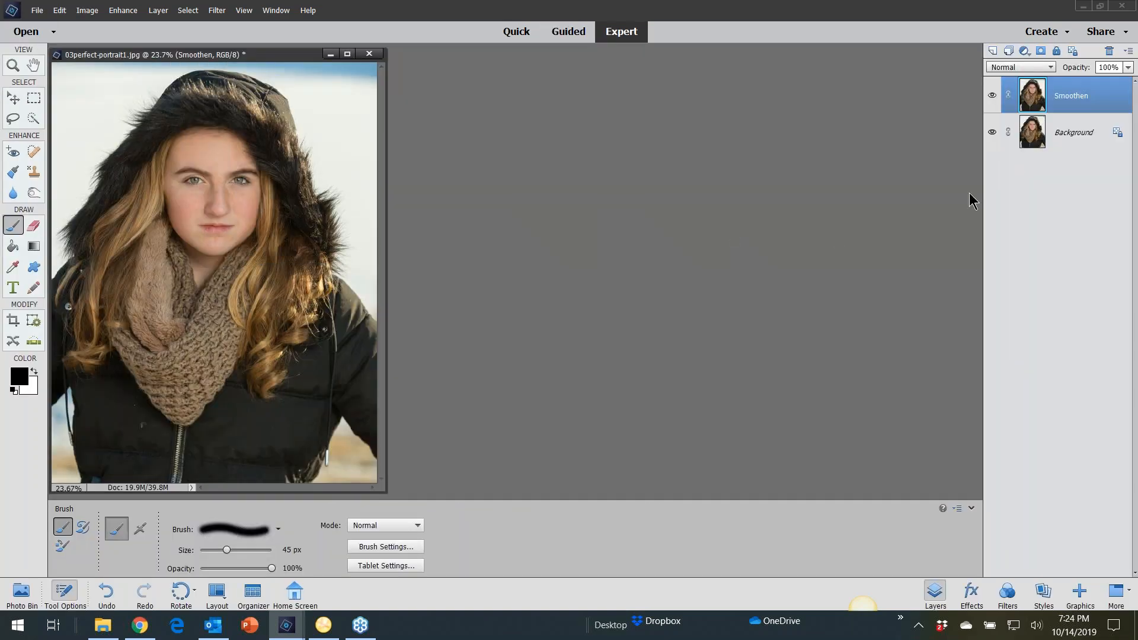
{"action": "left_click_drag", "start_coordinate": [262, 58], "coordinate": [623, 99]}
{"action": "key", "text": "ctrl+plus"}
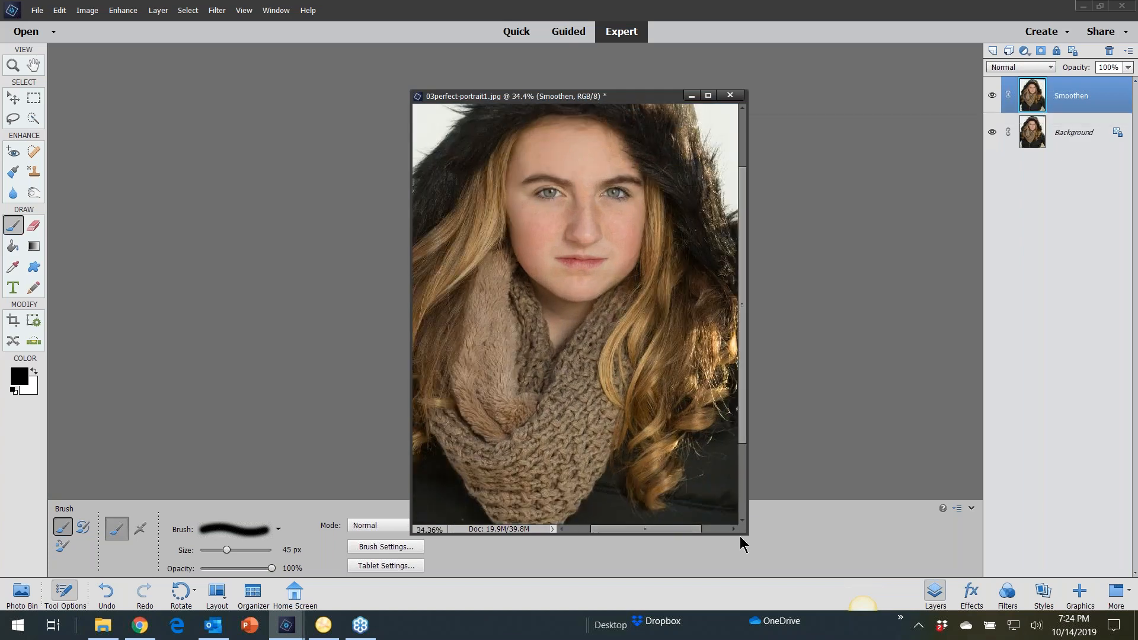
{"action": "left_click_drag", "start_coordinate": [744, 535], "coordinate": [898, 593]}
{"action": "scroll", "coordinate": [878, 282], "scroll_direction": "up", "scroll_amount": 2}
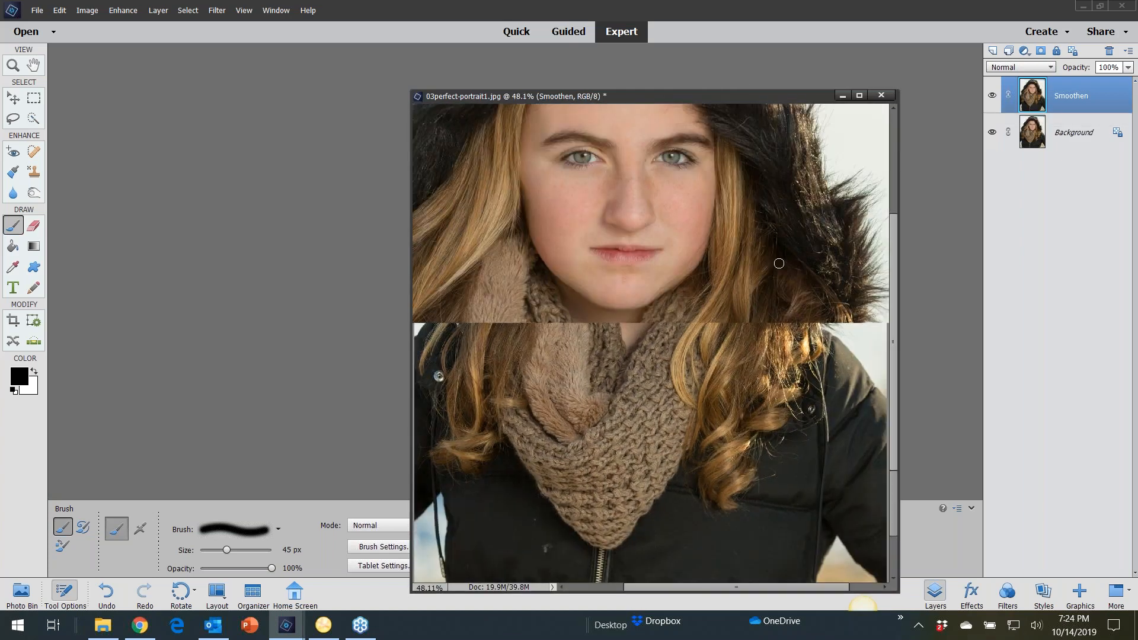
{"action": "left_click_drag", "start_coordinate": [894, 305], "coordinate": [898, 230]}
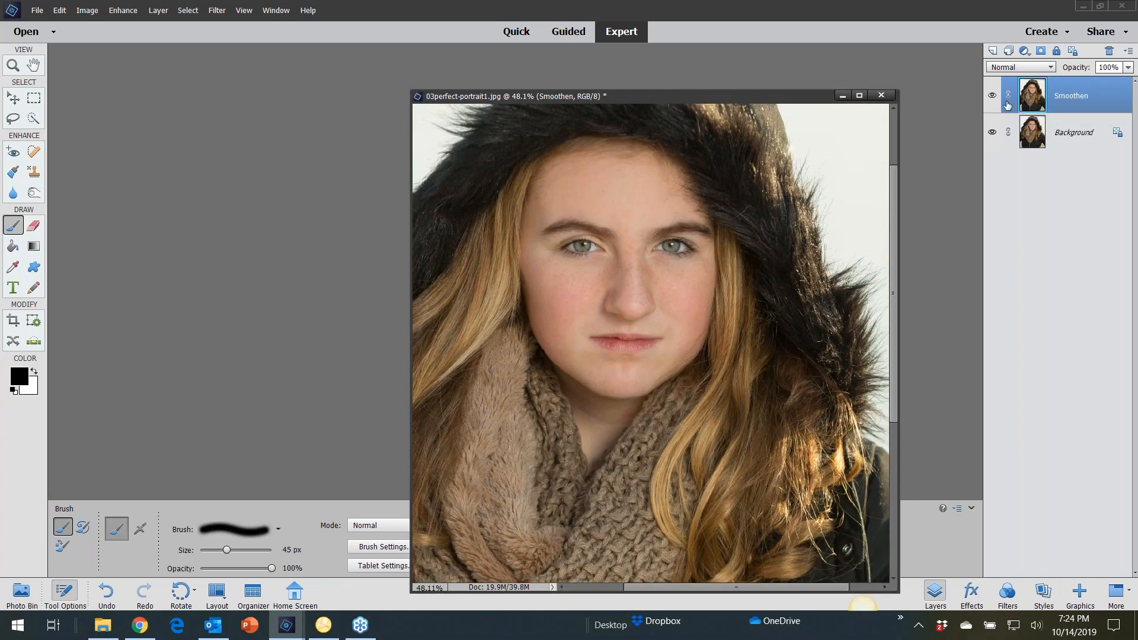
Step: Compare the girl's face before and after retouching by toggling the Smoothen layer's visibility
{"action": "left_click", "coordinate": [991, 95]}
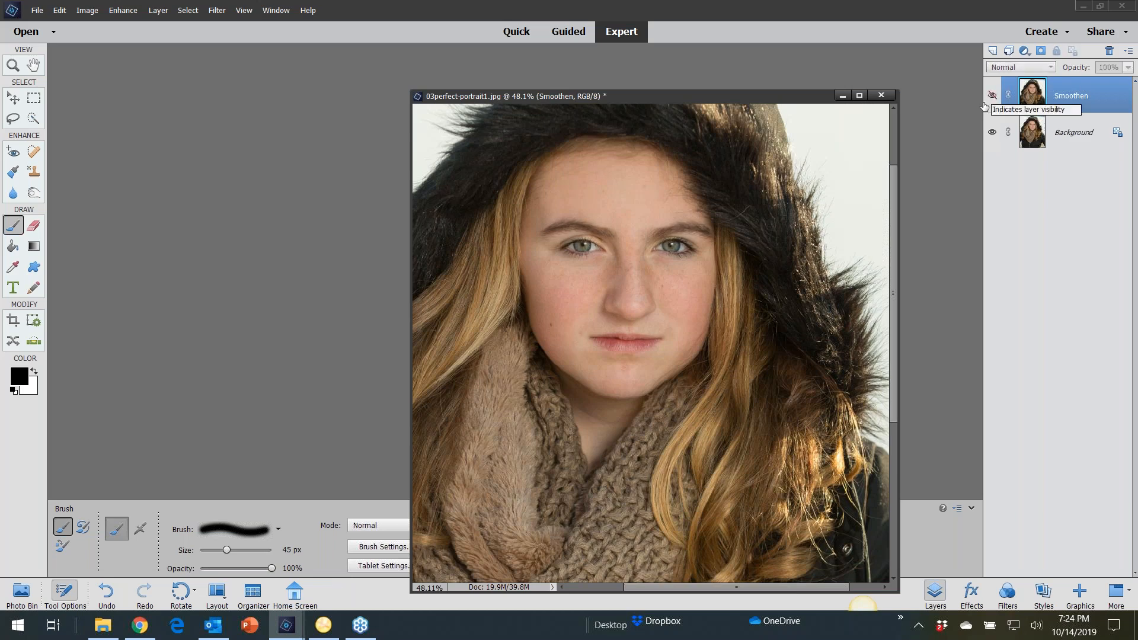
{"action": "scroll", "coordinate": [652, 249], "scroll_direction": "up", "scroll_amount": 2}
{"action": "left_click", "coordinate": [992, 96]}
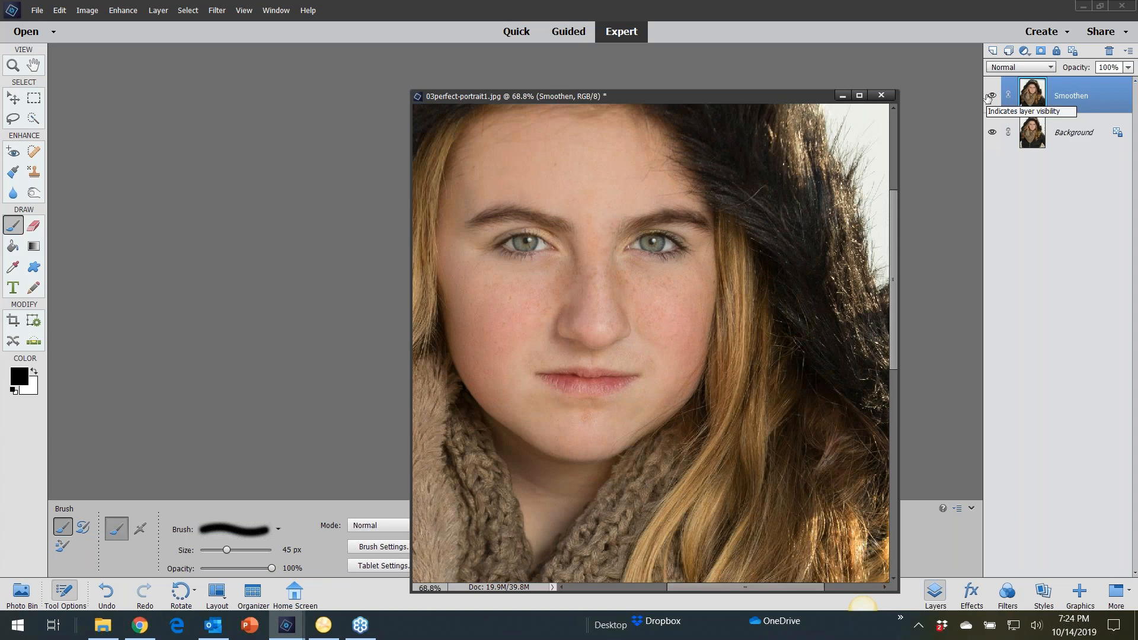
{"action": "left_click", "coordinate": [992, 96]}
{"action": "left_click", "coordinate": [992, 96]}
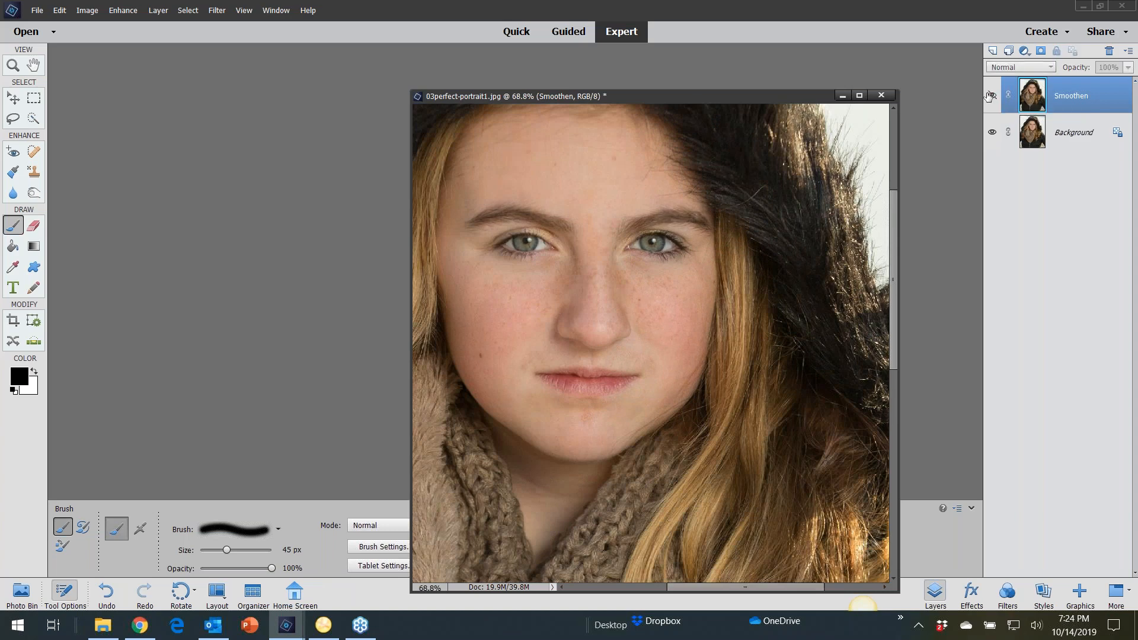
Step: Close the girl's portrait without saving and open 03perfect-portrait2.jpg
{"action": "left_click", "coordinate": [881, 96]}
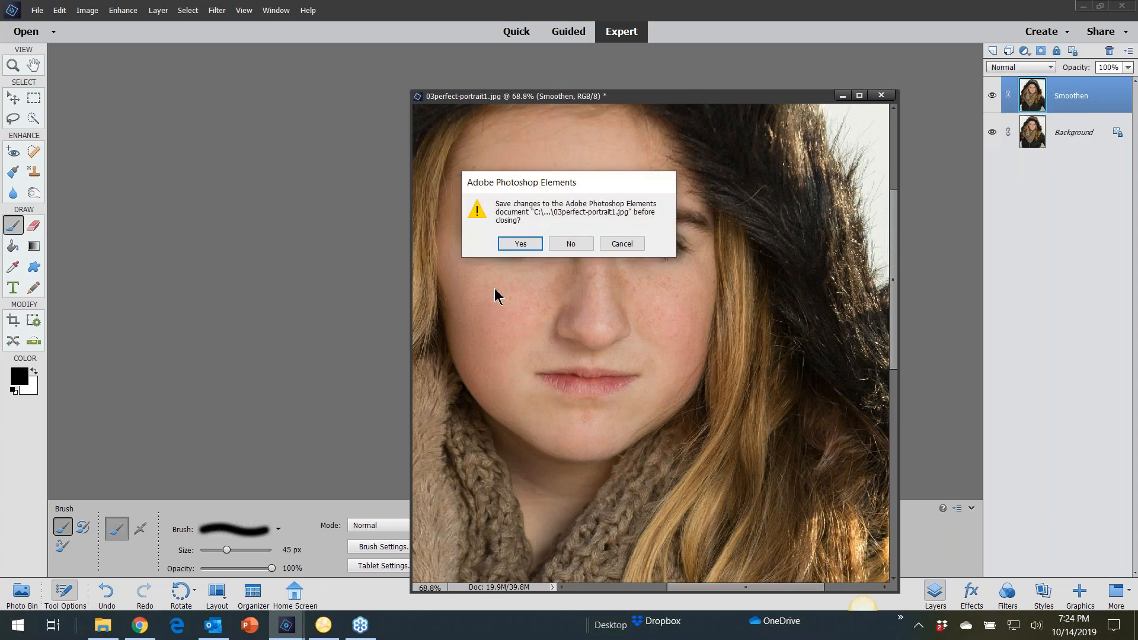
{"action": "left_click", "coordinate": [568, 243]}
{"action": "left_click", "coordinate": [43, 13]}
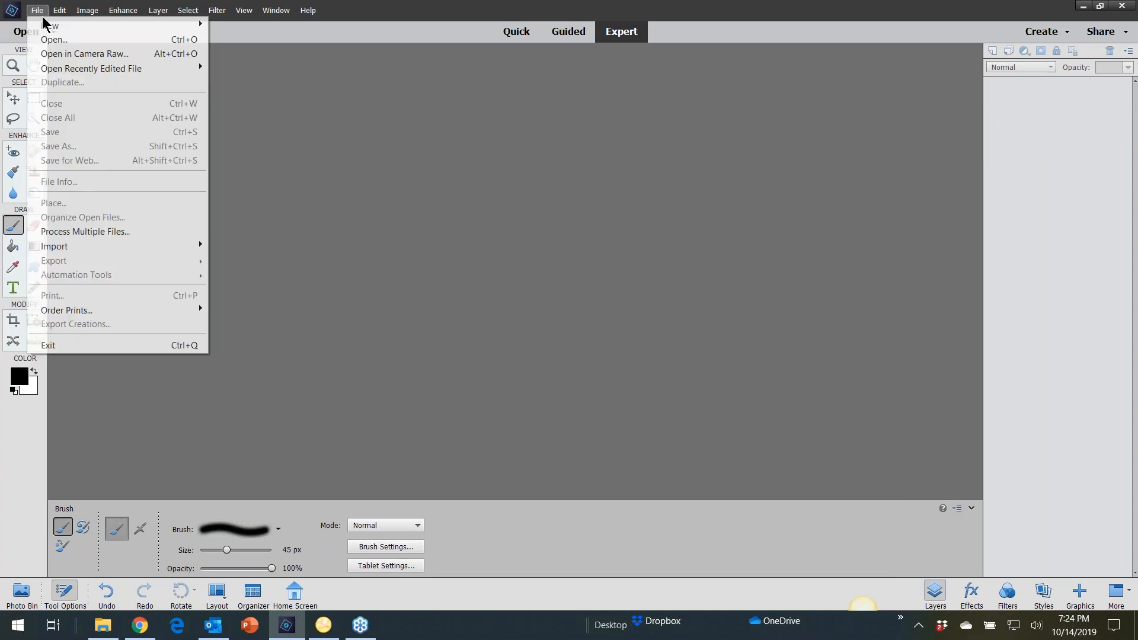
{"action": "left_click", "coordinate": [54, 35]}
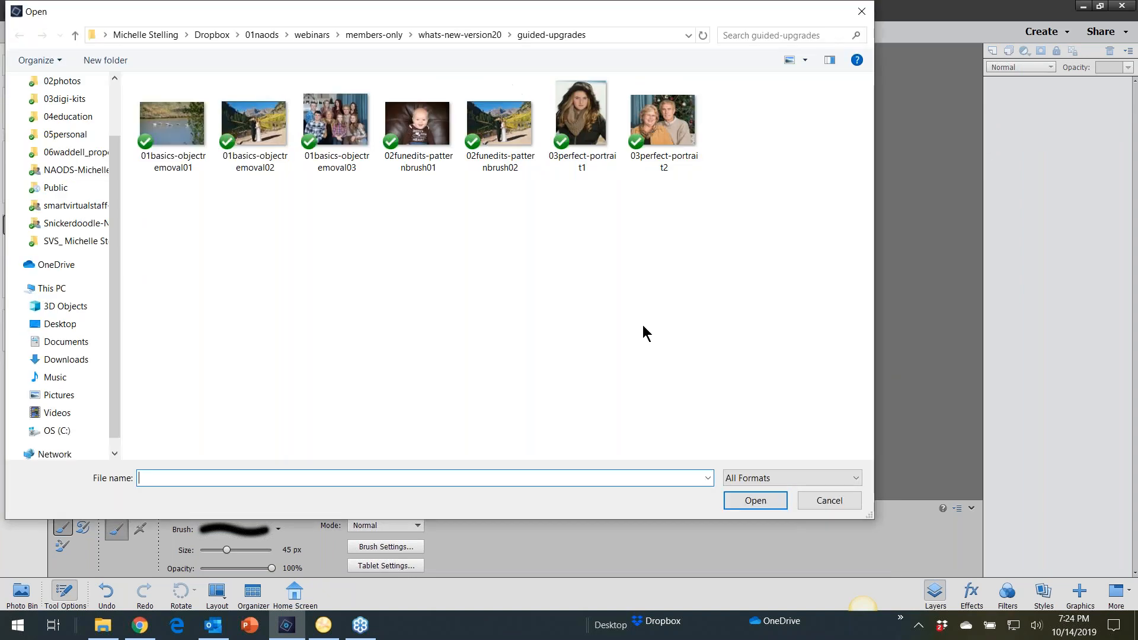
{"action": "left_click", "coordinate": [663, 125]}
{"action": "left_click", "coordinate": [756, 501]}
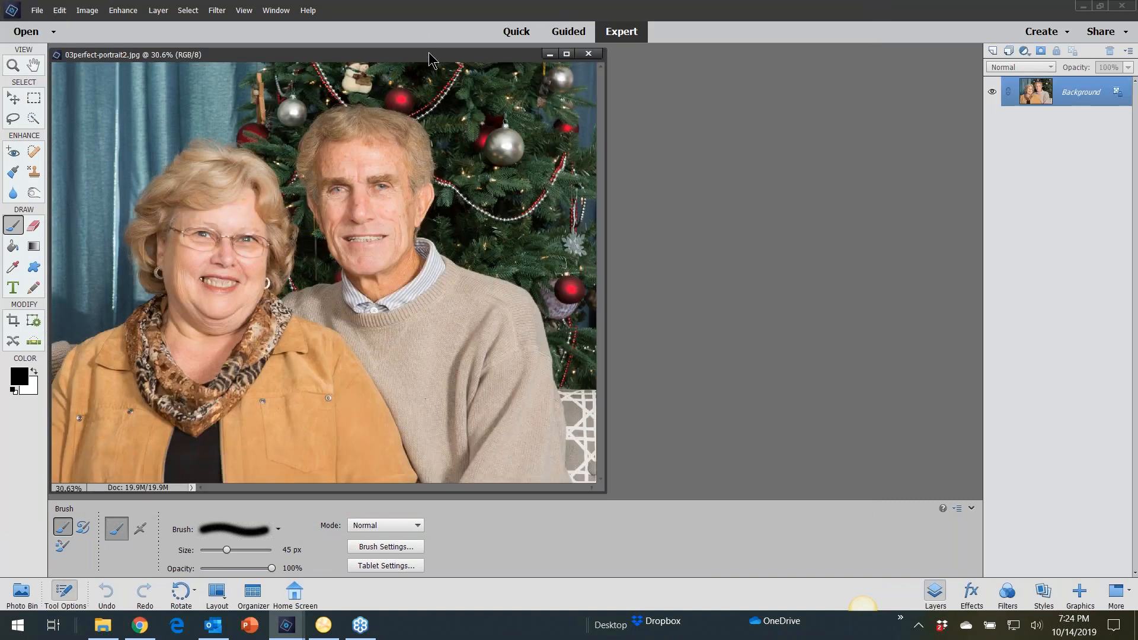
Step: Center the couple's photo in the workspace and start the Perfect Portrait guided edit from Special Edits
{"action": "left_click_drag", "start_coordinate": [430, 53], "coordinate": [653, 63]}
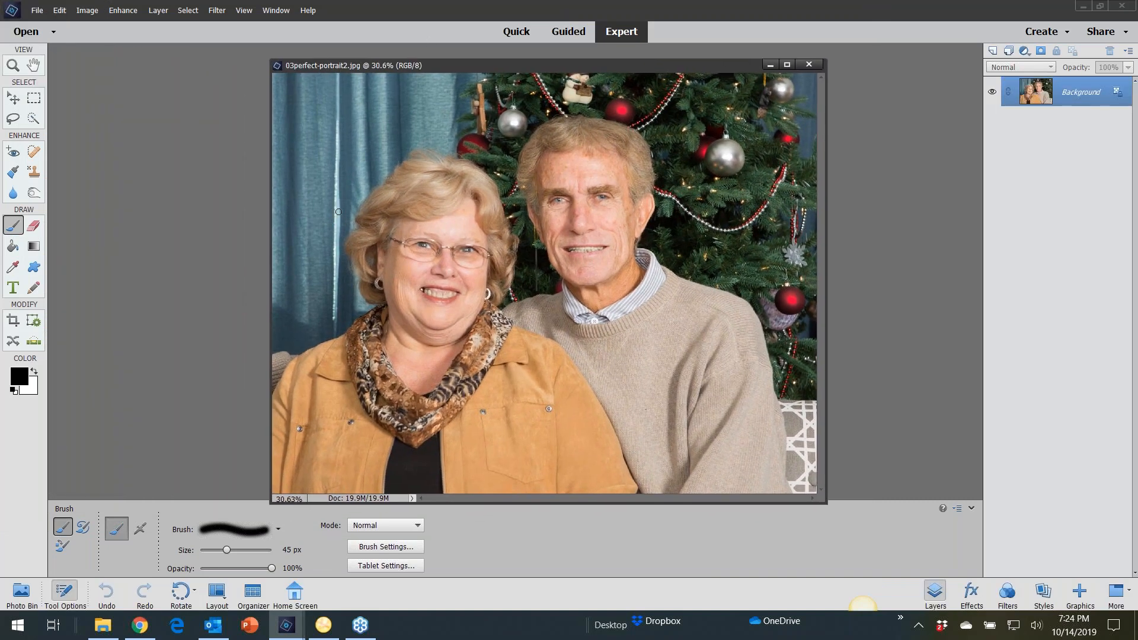
{"action": "scroll", "coordinate": [424, 186], "scroll_direction": "up", "scroll_amount": 3}
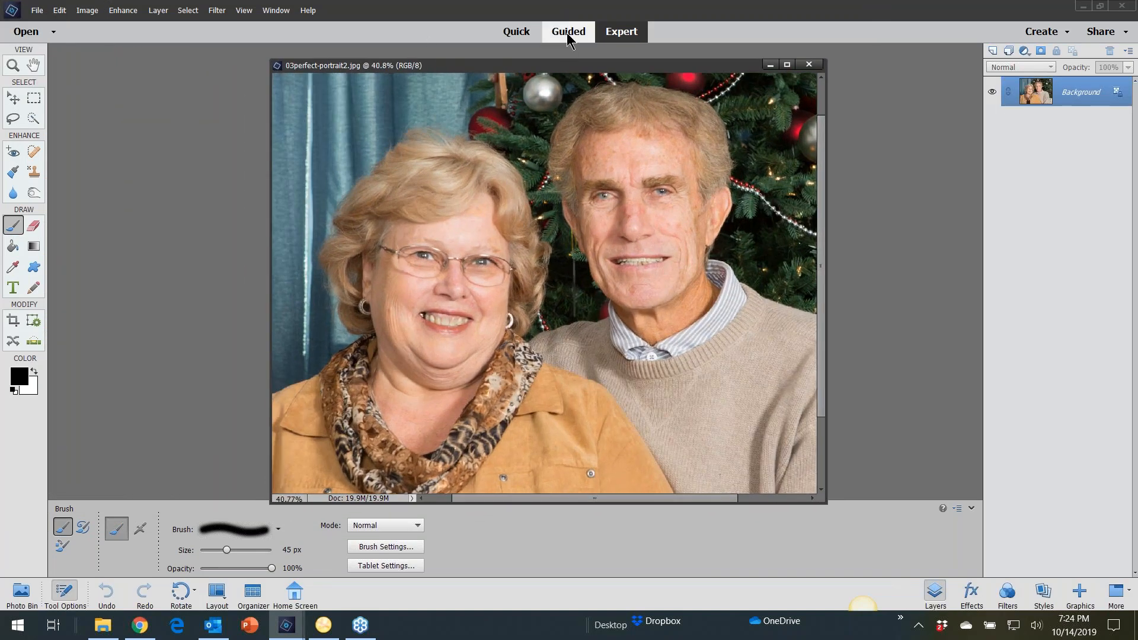
{"action": "left_click", "coordinate": [567, 33]}
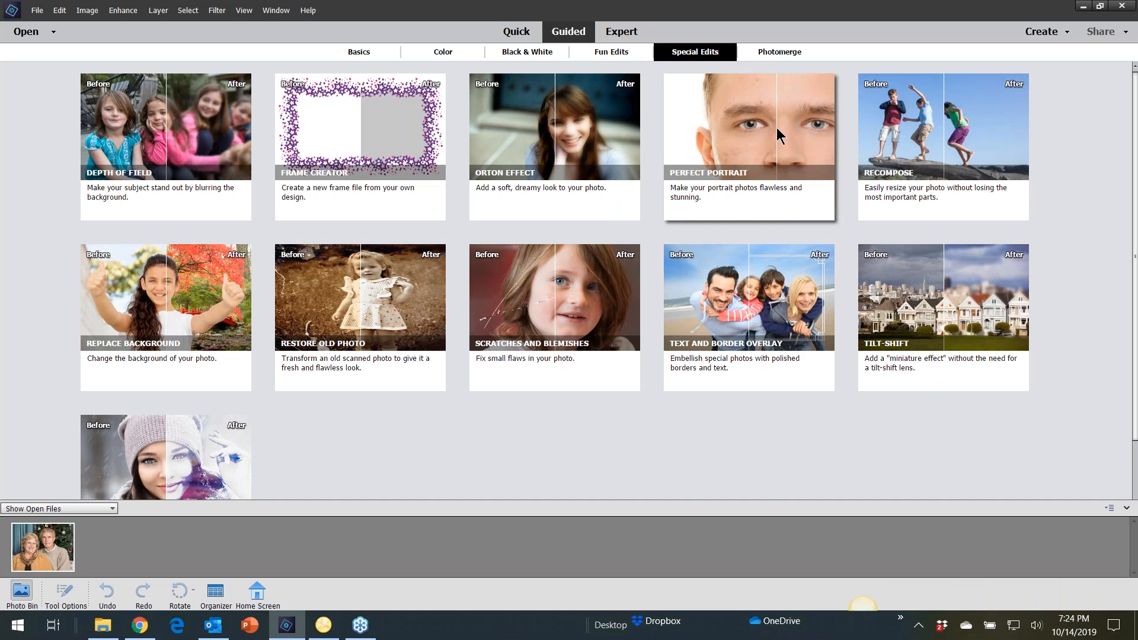
{"action": "left_click", "coordinate": [778, 129]}
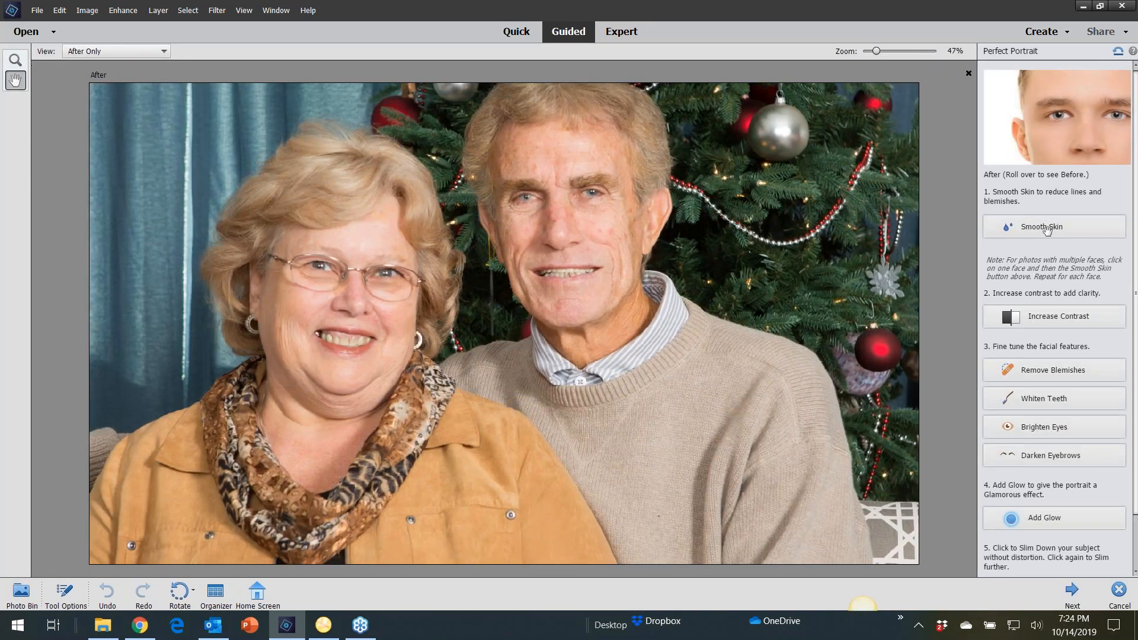
Step: Apply Smooth Skin to the woman's face and the man's face, lowering each strength to about 70 percent of the range
{"action": "left_click", "coordinate": [1047, 230]}
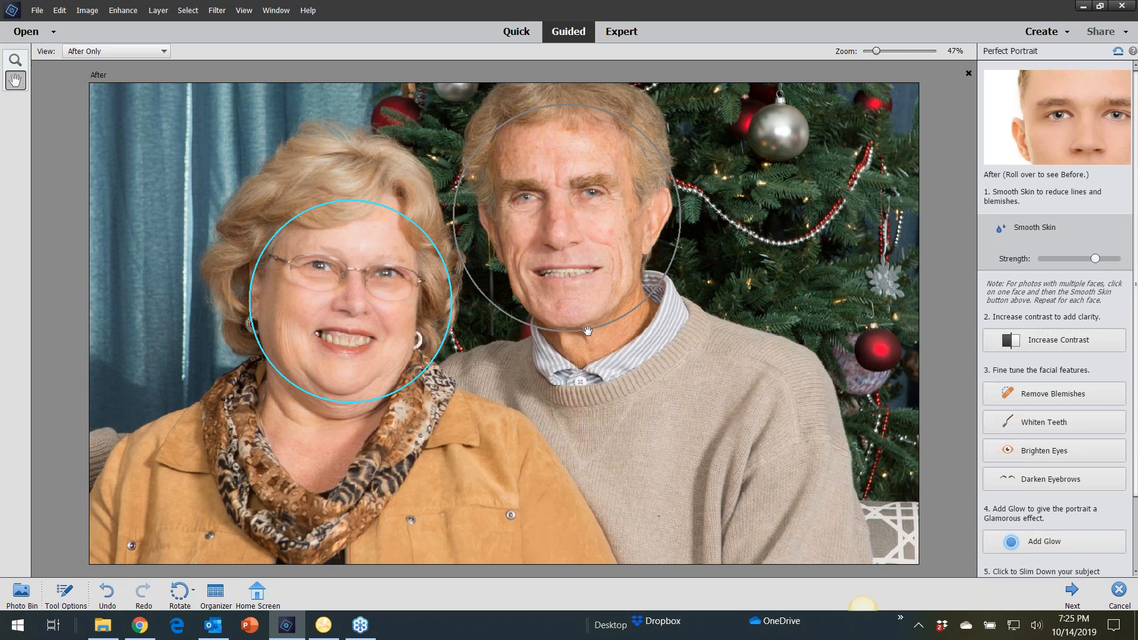
{"action": "left_click", "coordinate": [479, 288]}
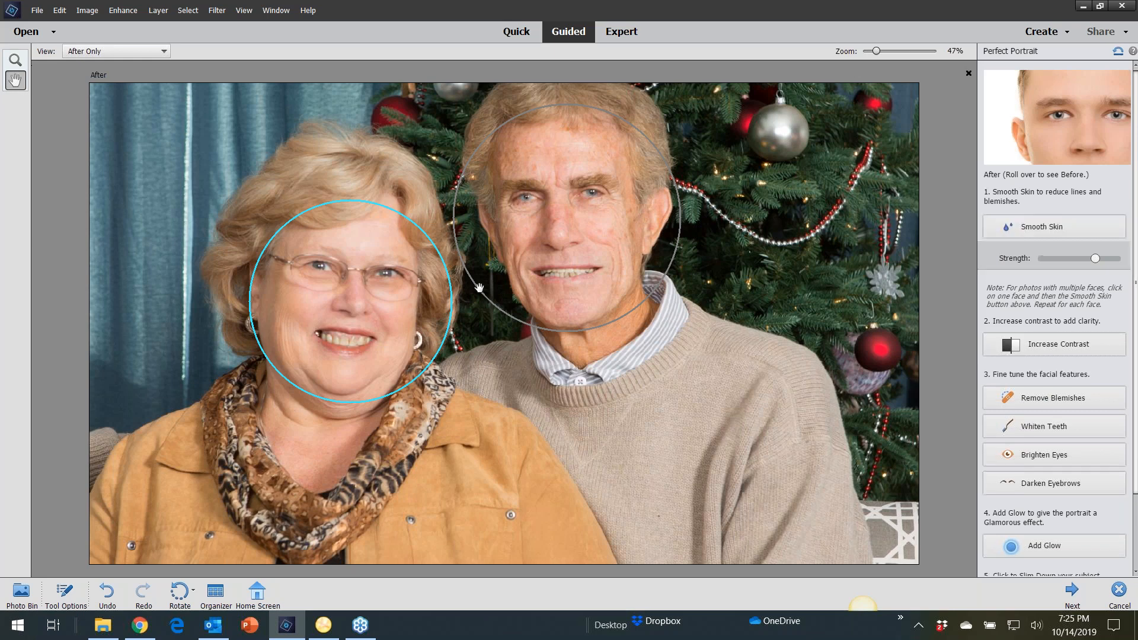
{"action": "left_click", "coordinate": [1070, 227]}
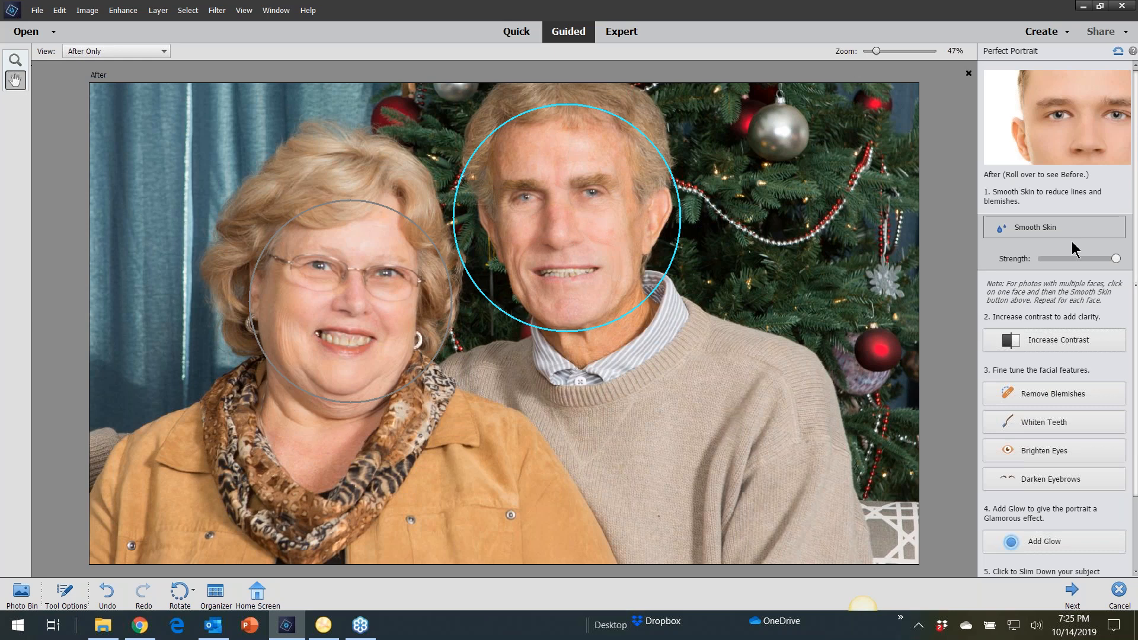
{"action": "left_click_drag", "start_coordinate": [1116, 259], "coordinate": [1098, 259]}
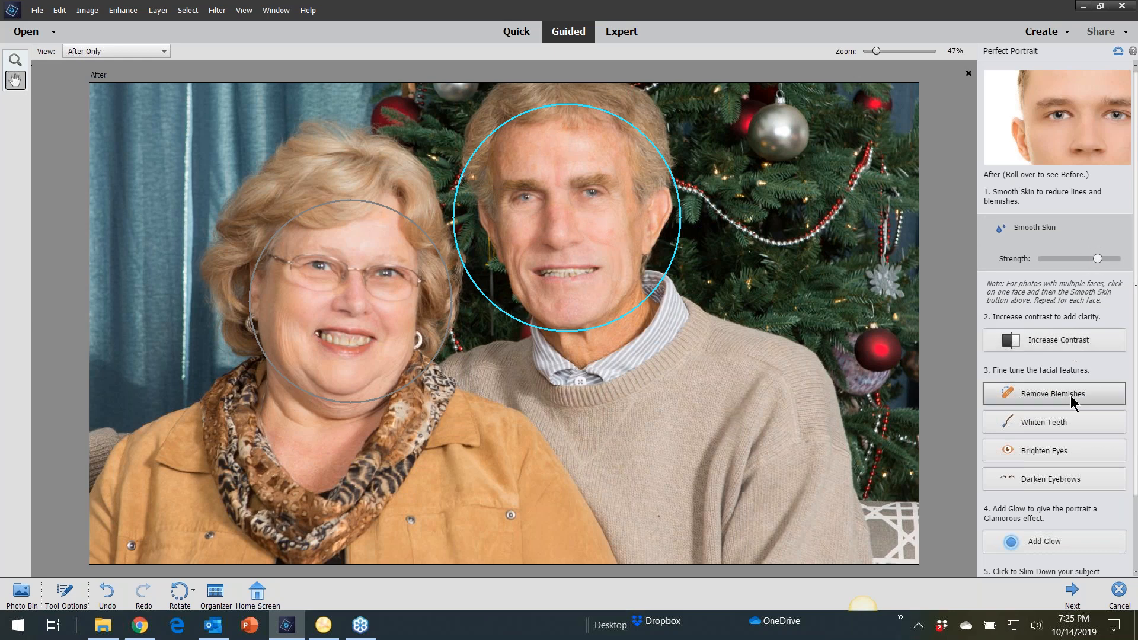
Step: Whiten the man's teeth by brushing across his smile with Whiten Teeth
{"action": "left_click", "coordinate": [1062, 424]}
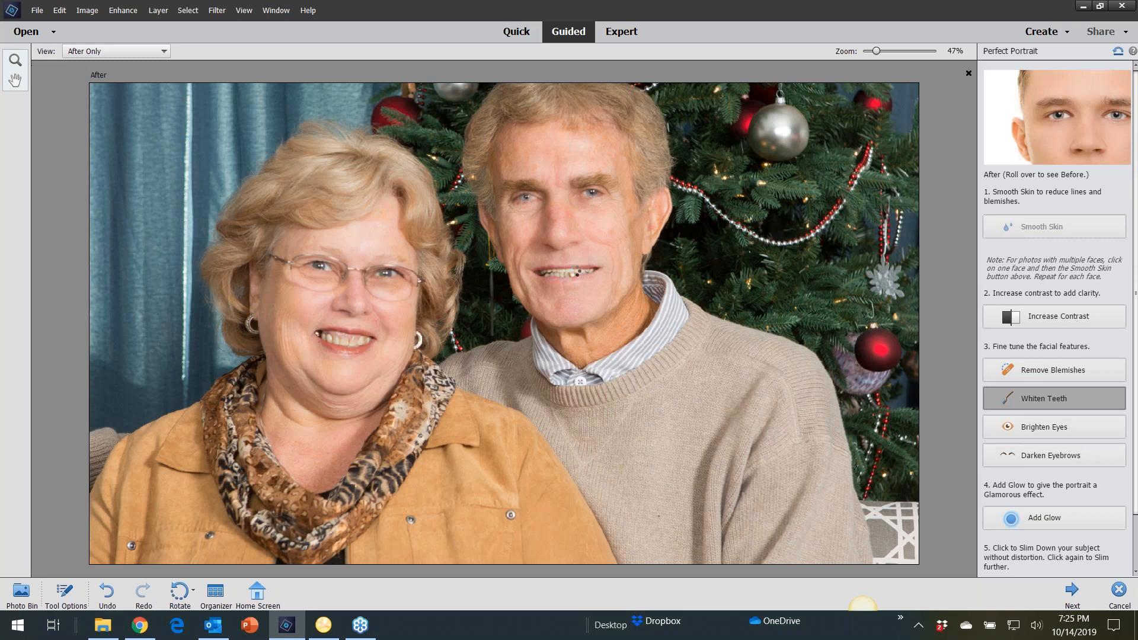
{"action": "scroll", "coordinate": [572, 268], "scroll_direction": "up", "scroll_amount": 3}
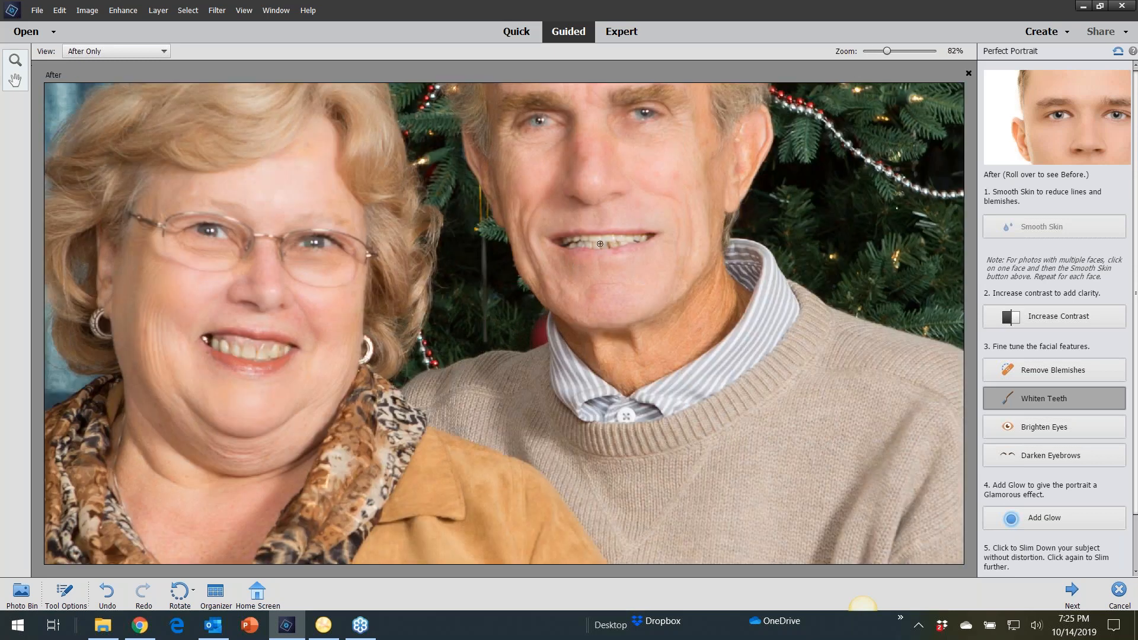
{"action": "left_click_drag", "start_coordinate": [600, 244], "coordinate": [581, 236]}
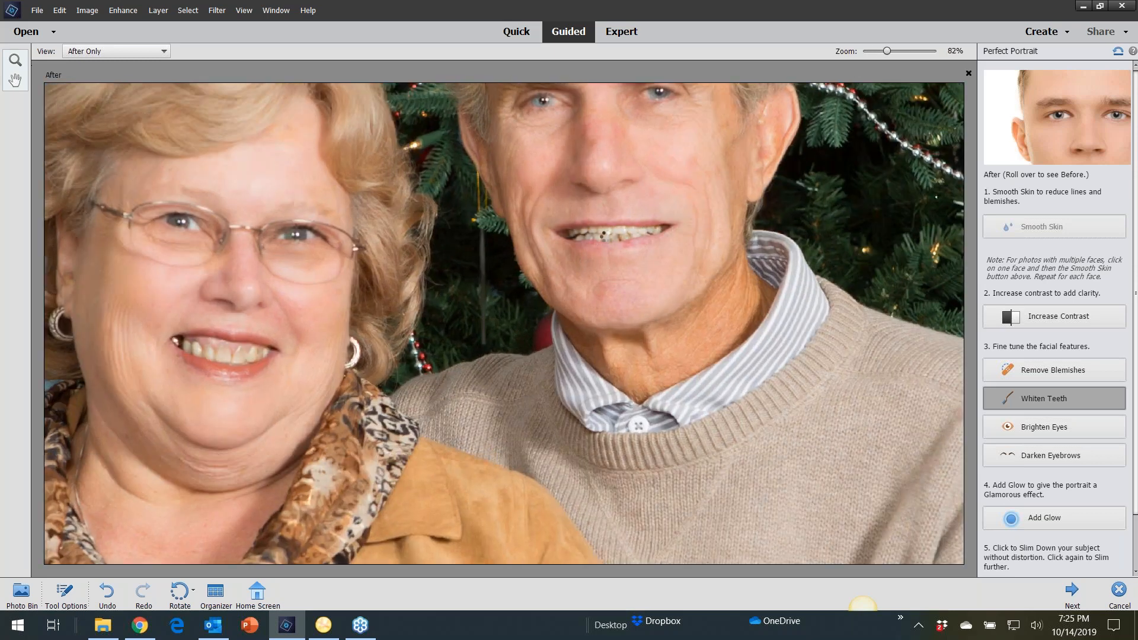
{"action": "left_click_drag", "start_coordinate": [564, 233], "coordinate": [667, 234]}
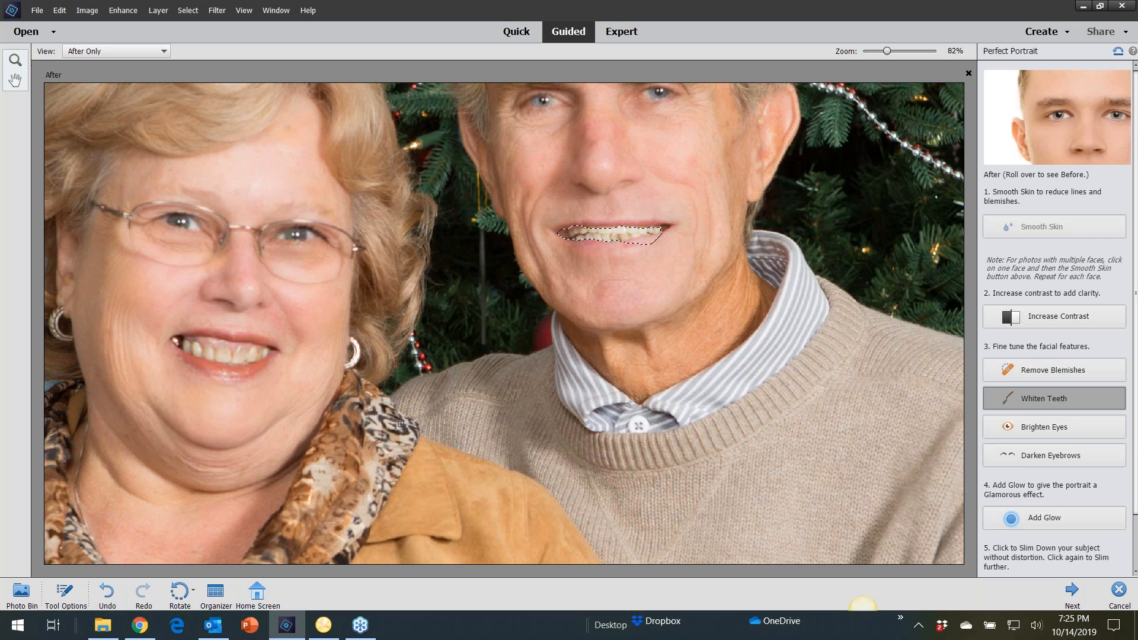
Step: Whiten the woman's teeth by brushing across her smile, and brighten the woman's and the man's eyes with Brighten Eyes
{"action": "left_click_drag", "start_coordinate": [422, 358], "coordinate": [694, 335]}
{"action": "left_click_drag", "start_coordinate": [533, 334], "coordinate": [454, 327]}
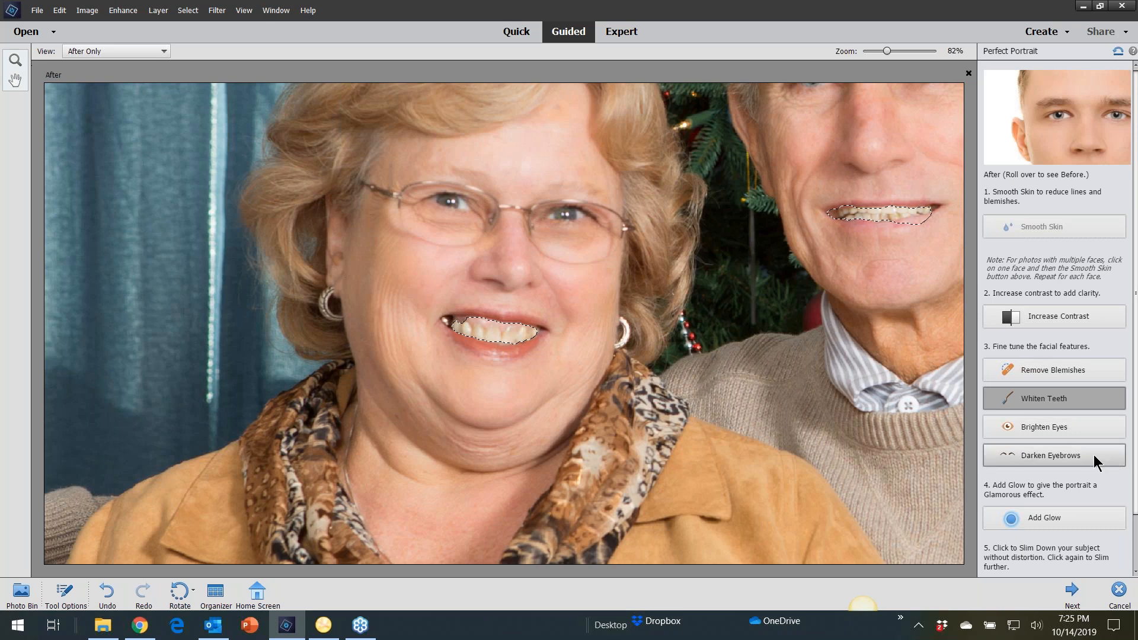
{"action": "left_click", "coordinate": [1059, 431]}
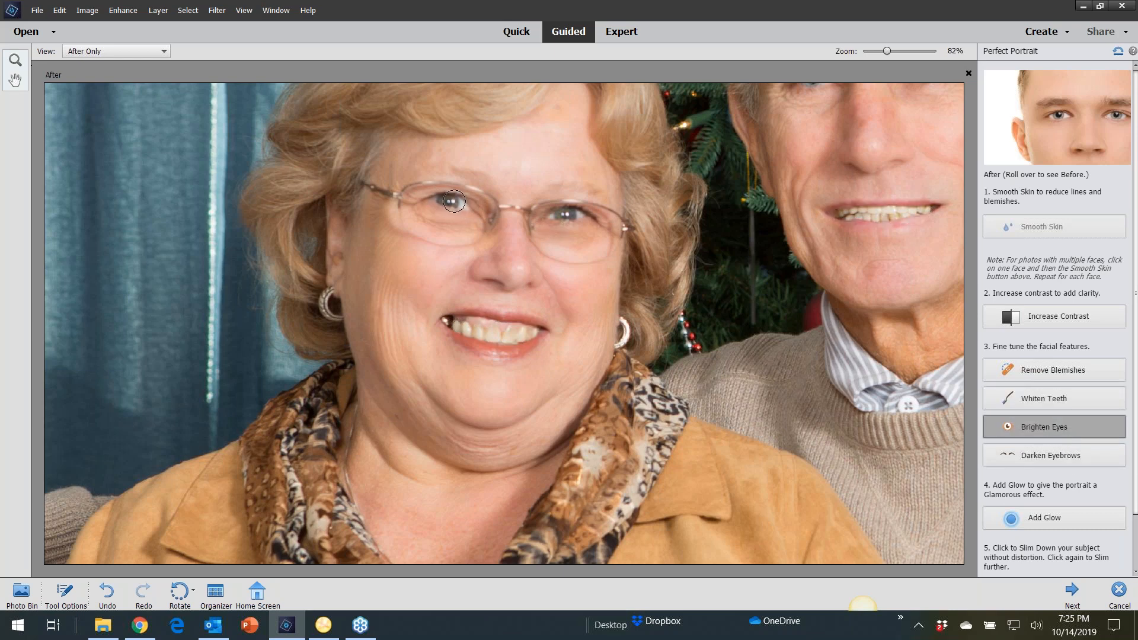
{"action": "left_click", "coordinate": [445, 201]}
{"action": "left_click_drag", "start_coordinate": [793, 198], "coordinate": [562, 324]}
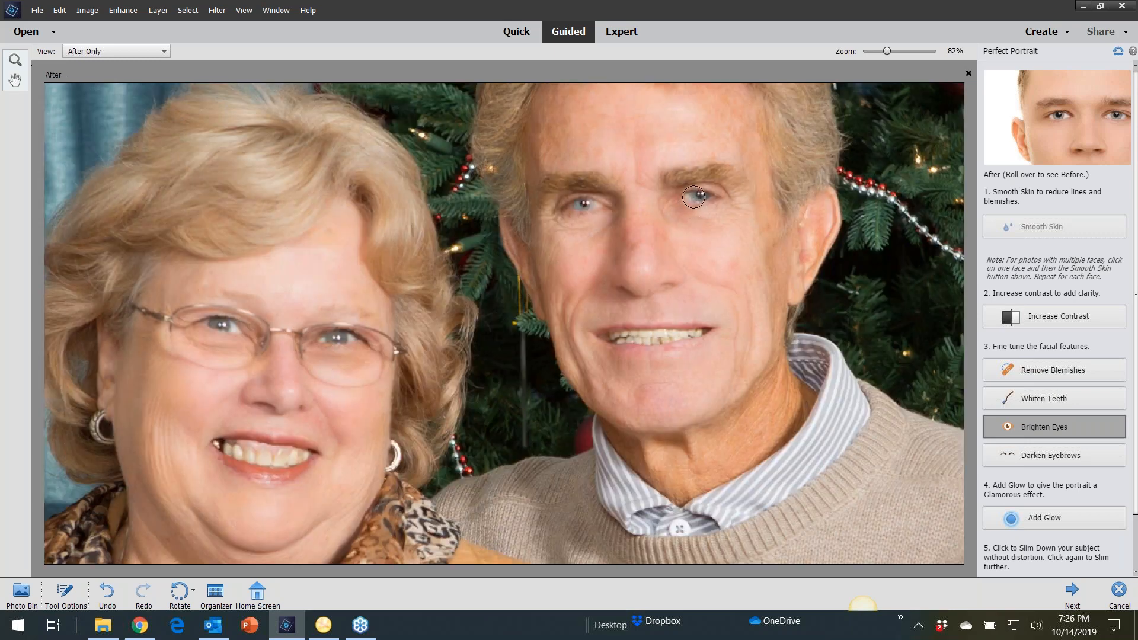
{"action": "left_click_drag", "start_coordinate": [580, 205], "coordinate": [592, 208]}
Step: Choose Darken Eyebrows for the woman's brows and apply Slim Down twice to the couple's photo
{"action": "left_click", "coordinate": [1061, 457]}
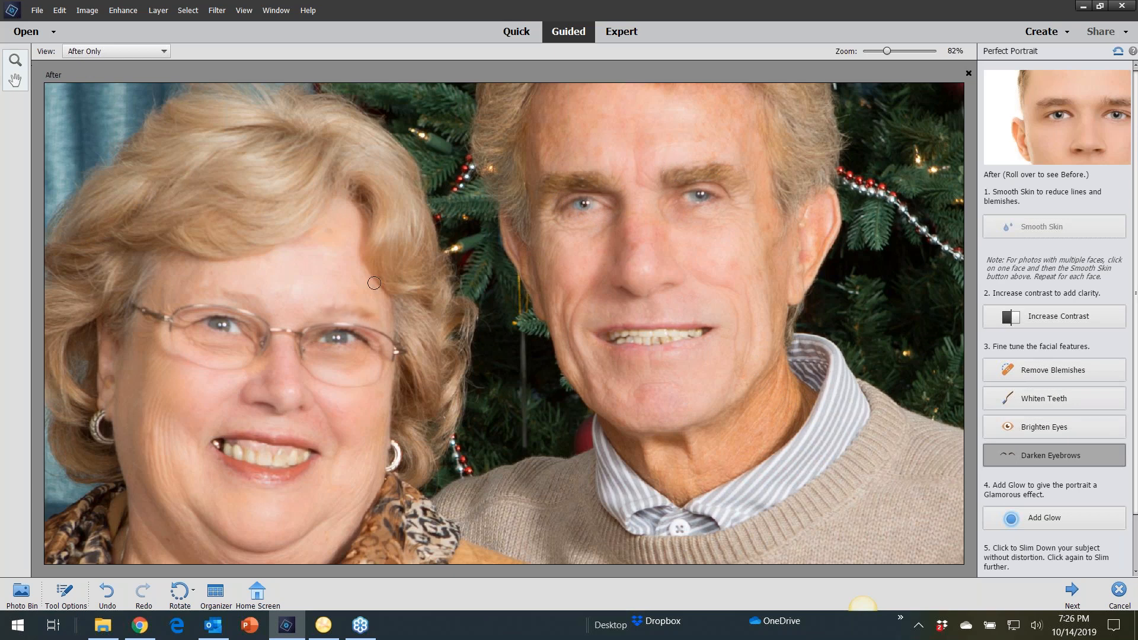
{"action": "left_click_drag", "start_coordinate": [339, 267], "coordinate": [569, 264]}
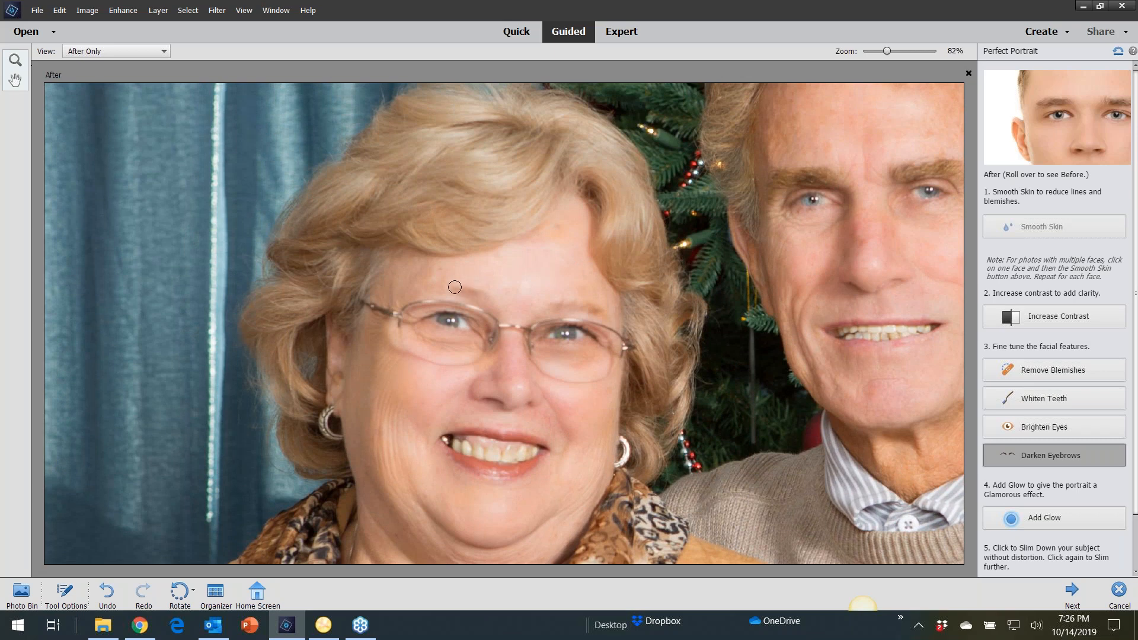
{"action": "scroll", "coordinate": [570, 286], "scroll_direction": "down", "scroll_amount": 3}
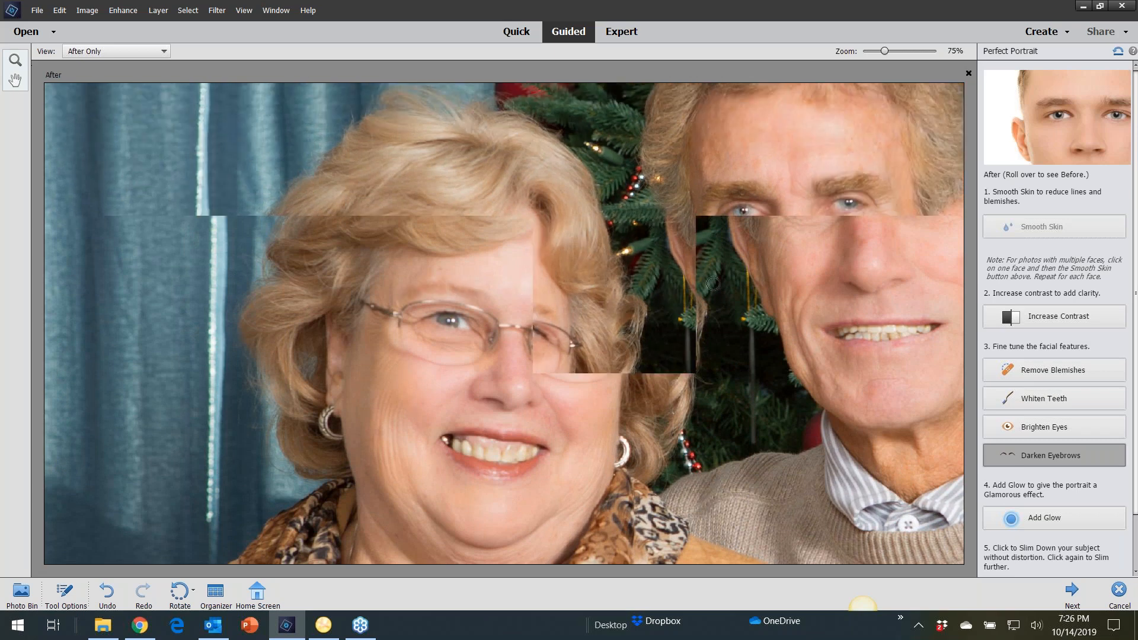
{"action": "scroll", "coordinate": [603, 346], "scroll_direction": "down", "scroll_amount": 3}
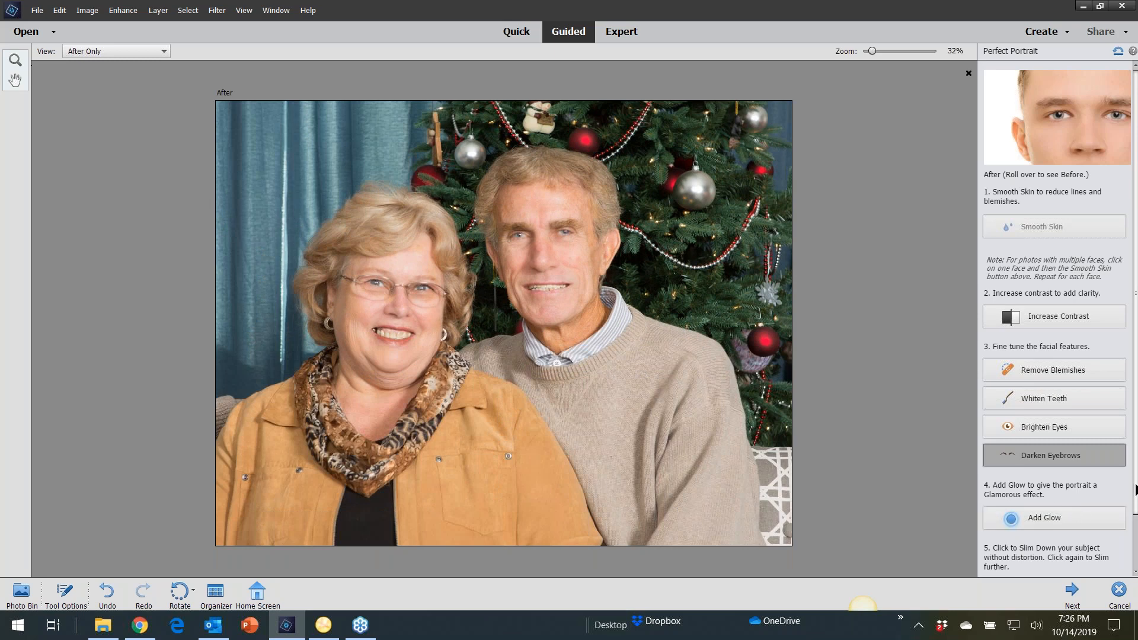
{"action": "scroll", "coordinate": [1135, 489], "scroll_direction": "down", "scroll_amount": 1}
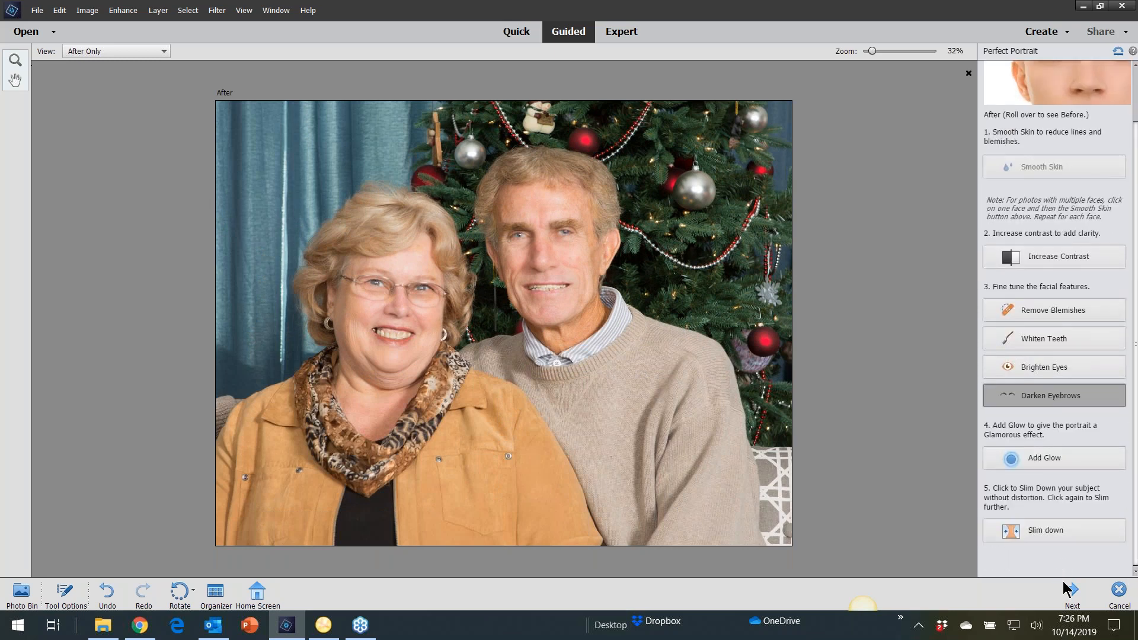
{"action": "left_click", "coordinate": [1055, 536]}
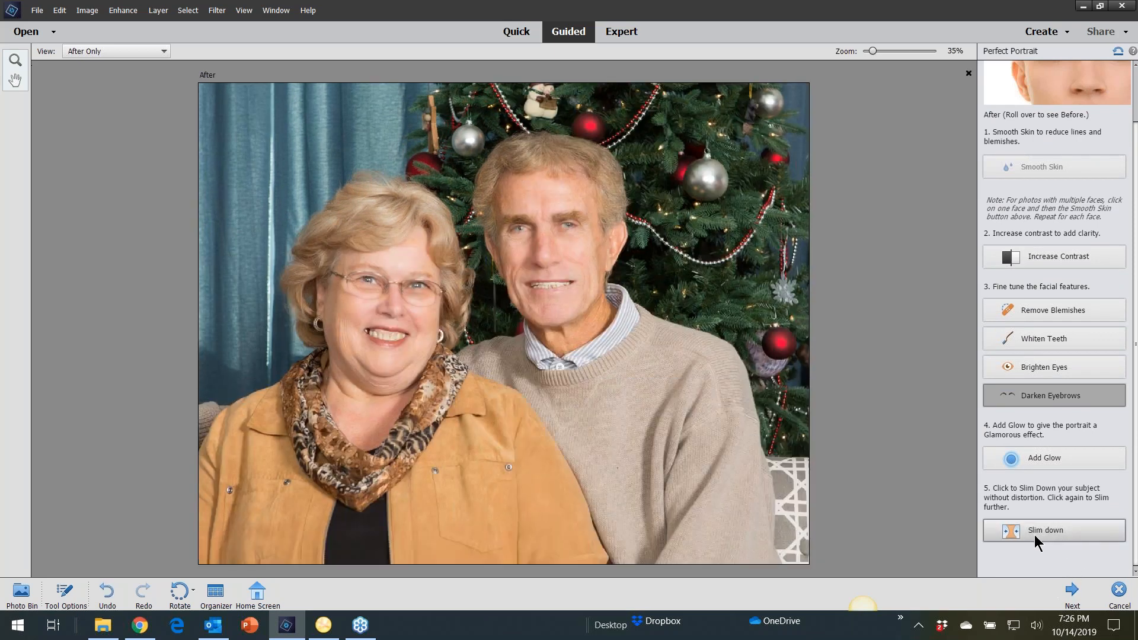
{"action": "left_click", "coordinate": [1037, 536]}
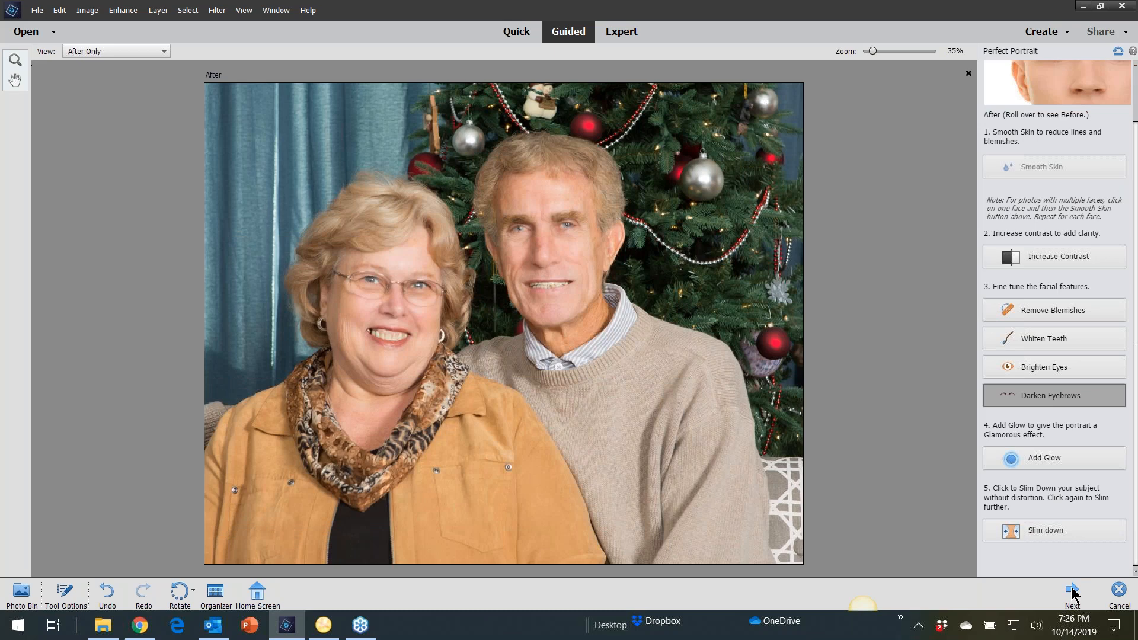
Step: Finish the Perfect Portrait edit, continue in Expert mode and center the photo window in the workspace
{"action": "left_click", "coordinate": [1072, 589]}
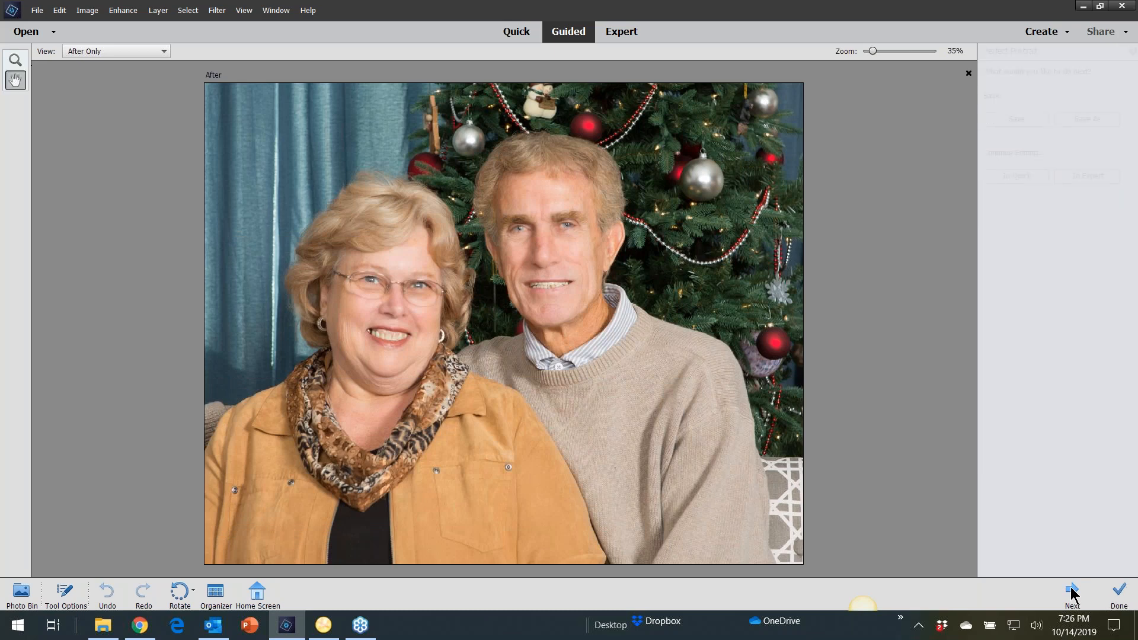
{"action": "left_click", "coordinate": [1088, 175]}
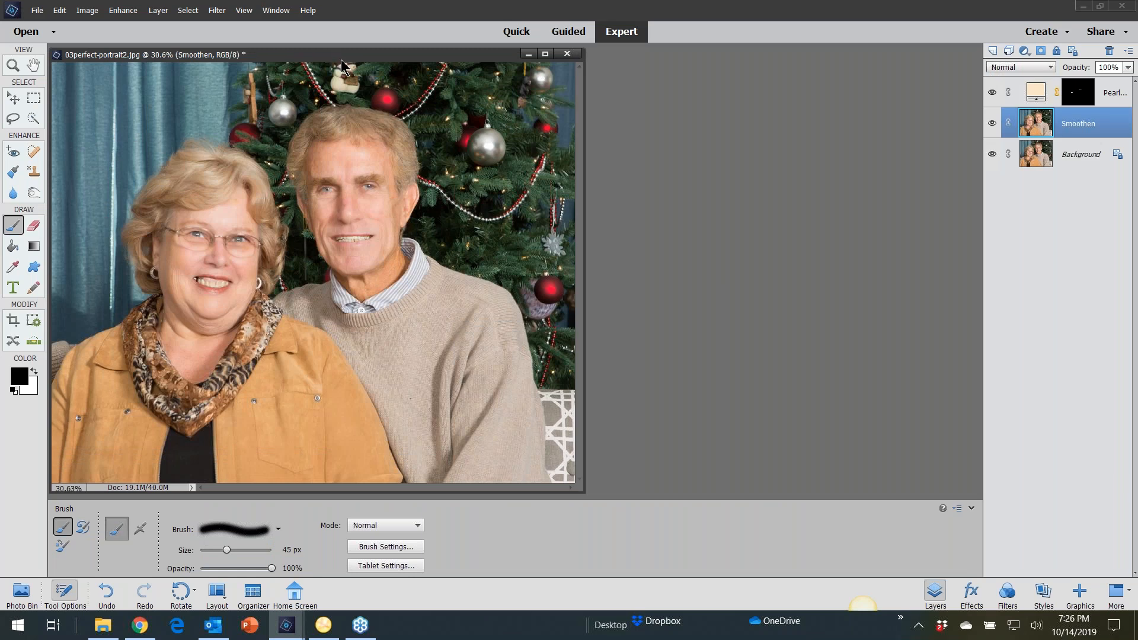
{"action": "left_click_drag", "start_coordinate": [355, 55], "coordinate": [626, 85]}
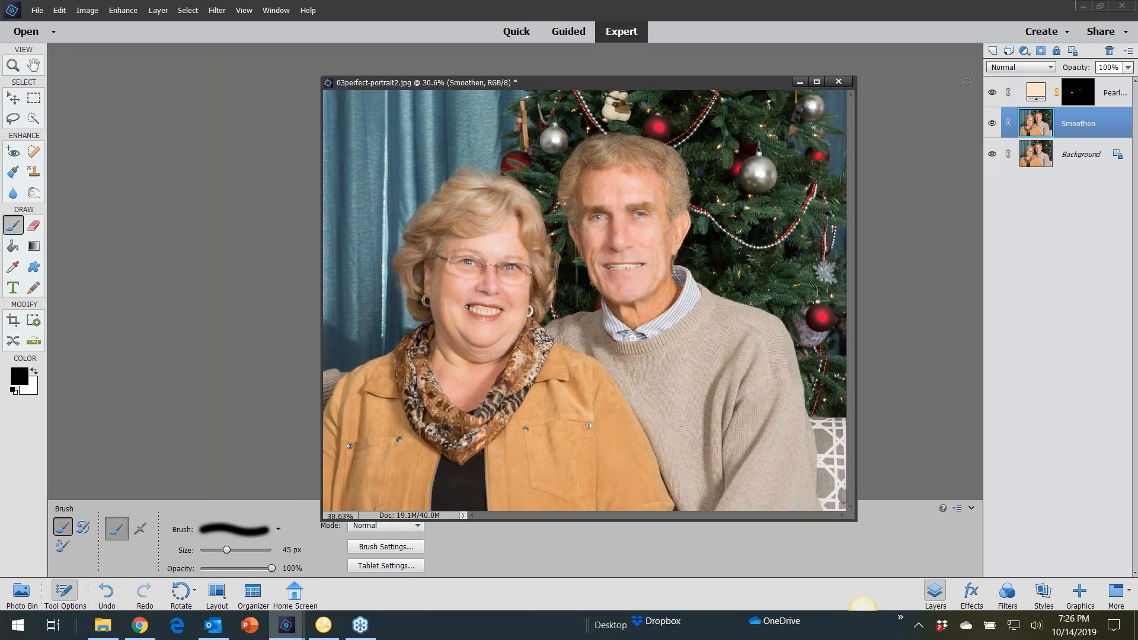
Step: Compare the couple's teeth with and without the whitening adjustment layer by toggling its visibility at a closer zoom
{"action": "left_click", "coordinate": [993, 93]}
{"action": "left_click", "coordinate": [993, 94]}
{"action": "left_click", "coordinate": [993, 94]}
{"action": "left_click", "coordinate": [993, 94]}
{"action": "scroll", "coordinate": [581, 329], "scroll_direction": "up", "scroll_amount": 5}
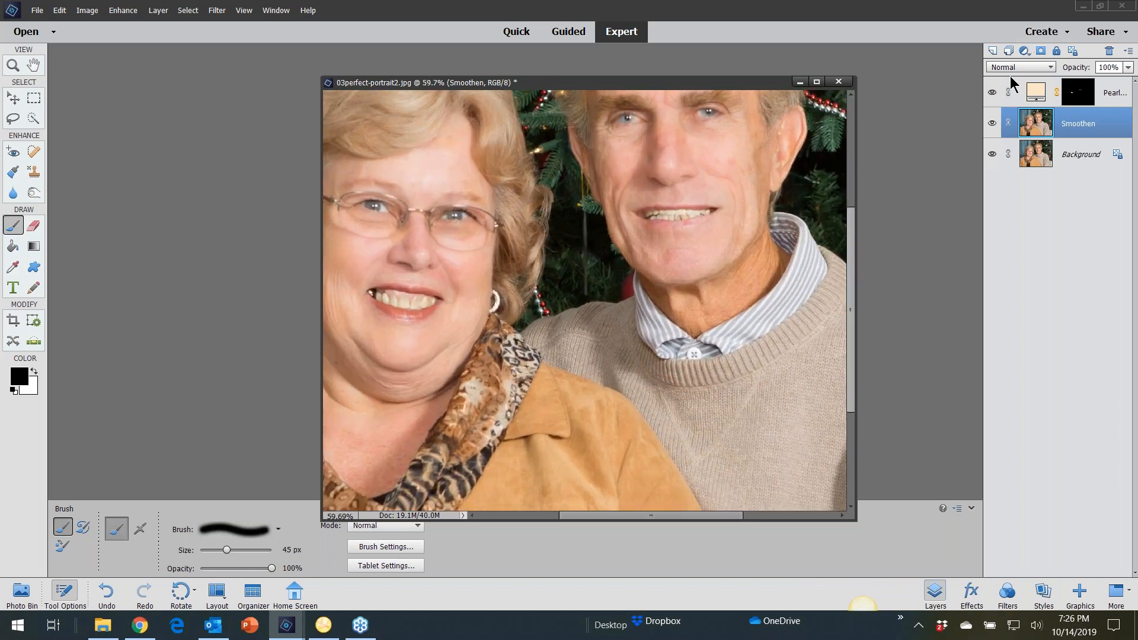
{"action": "left_click", "coordinate": [993, 94]}
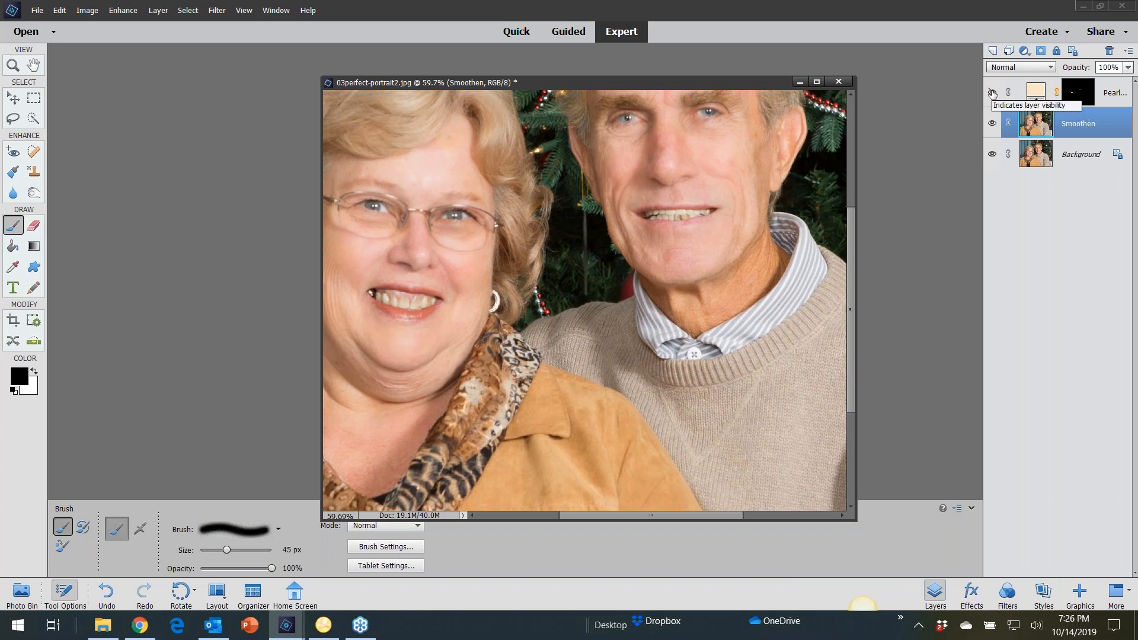
{"action": "left_click", "coordinate": [992, 93]}
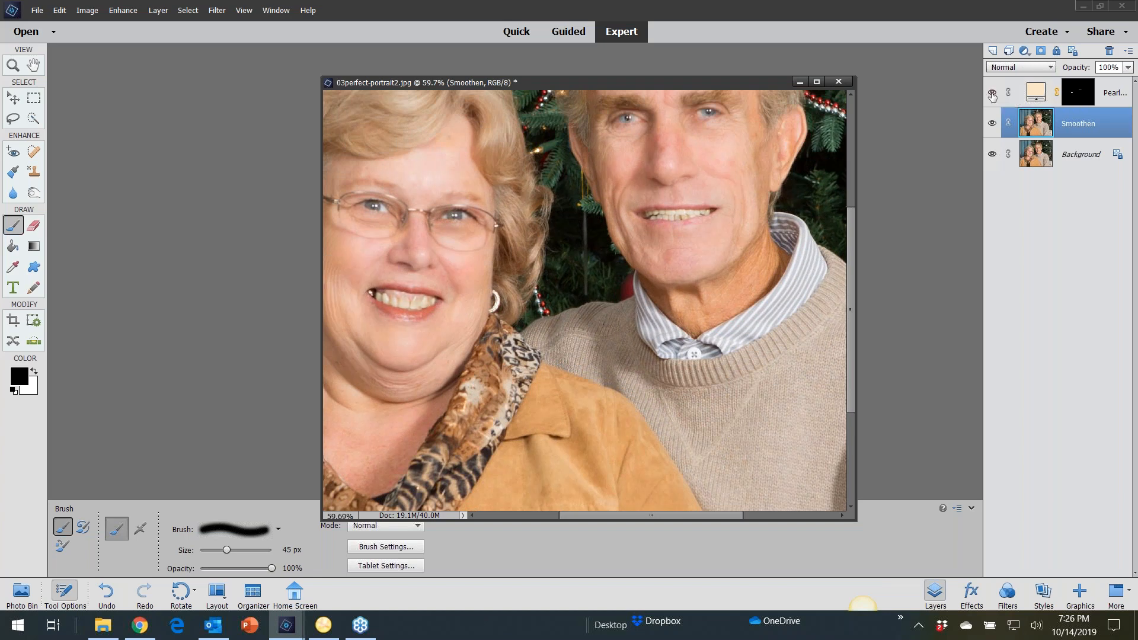
{"action": "left_click", "coordinate": [993, 94]}
{"action": "left_click", "coordinate": [993, 93]}
Step: Compare the portrait before and after the edit by hiding and showing the Smoothen and teeth-whitening layers
{"action": "left_click", "coordinate": [992, 124]}
{"action": "left_click", "coordinate": [992, 122]}
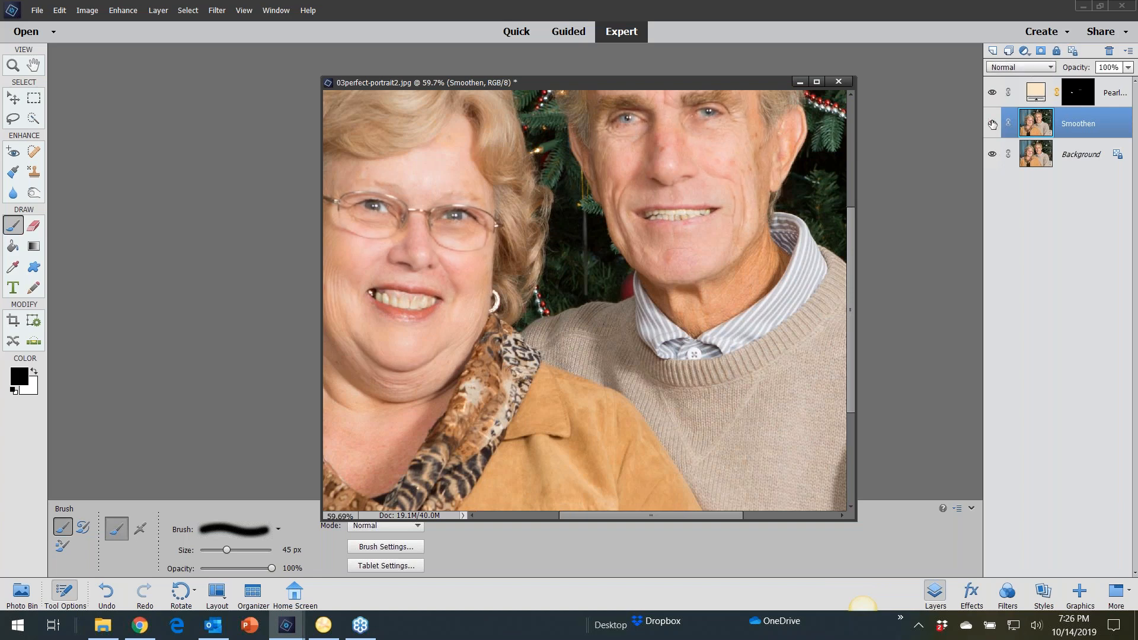
{"action": "left_click", "coordinate": [992, 123]}
{"action": "left_click", "coordinate": [992, 94]}
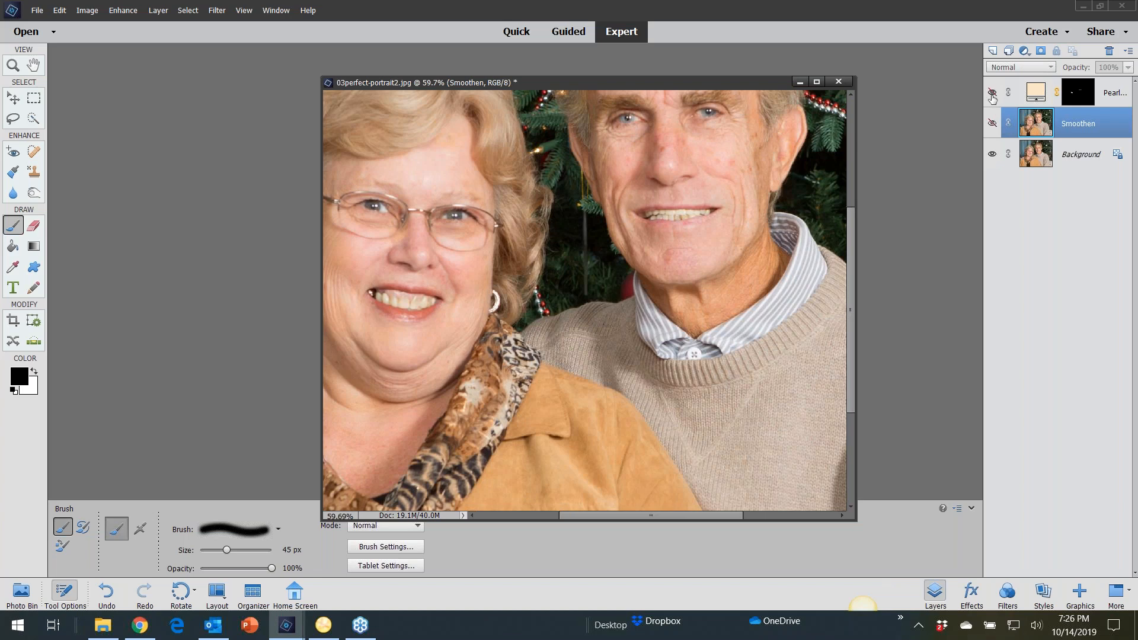
{"action": "left_click", "coordinate": [992, 124]}
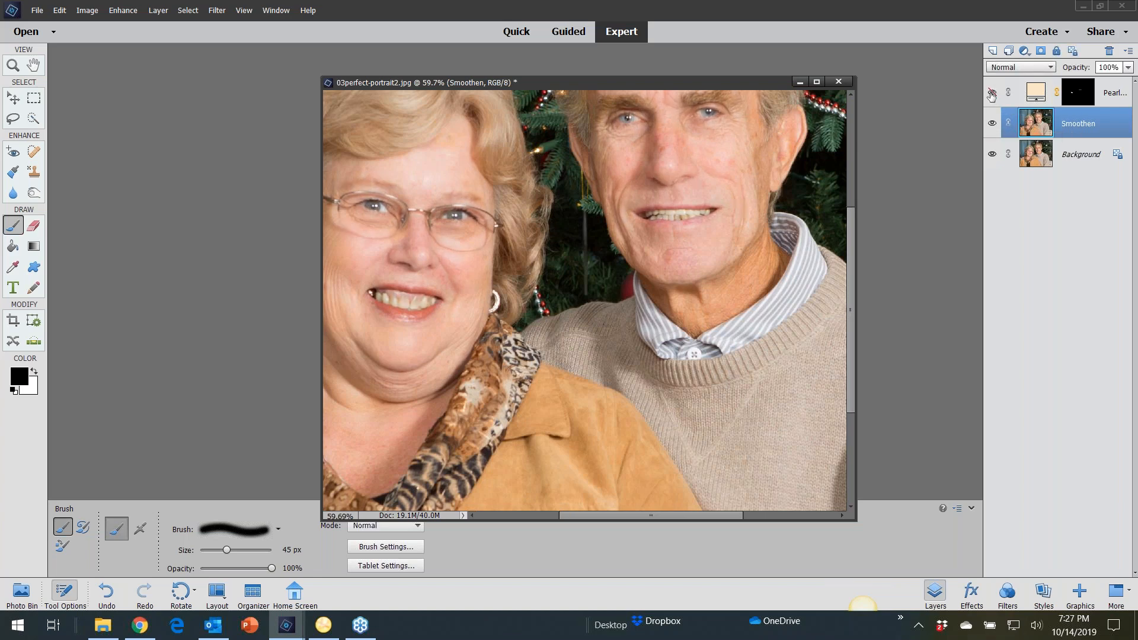
{"action": "left_click", "coordinate": [992, 94]}
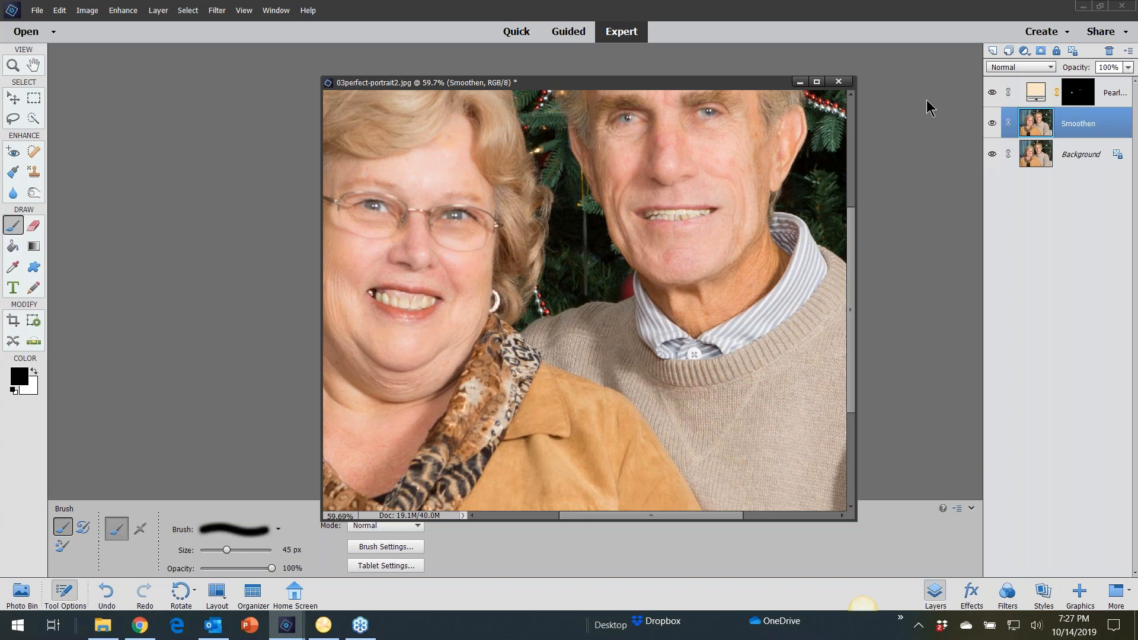
{"action": "scroll", "coordinate": [457, 223], "scroll_direction": "down", "scroll_amount": 6}
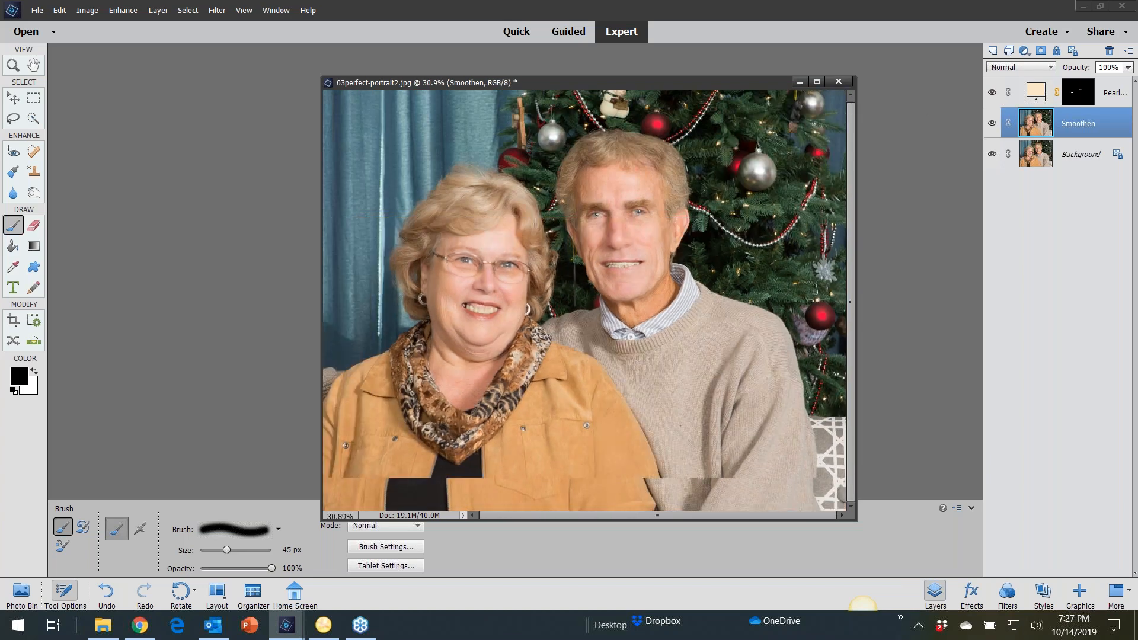
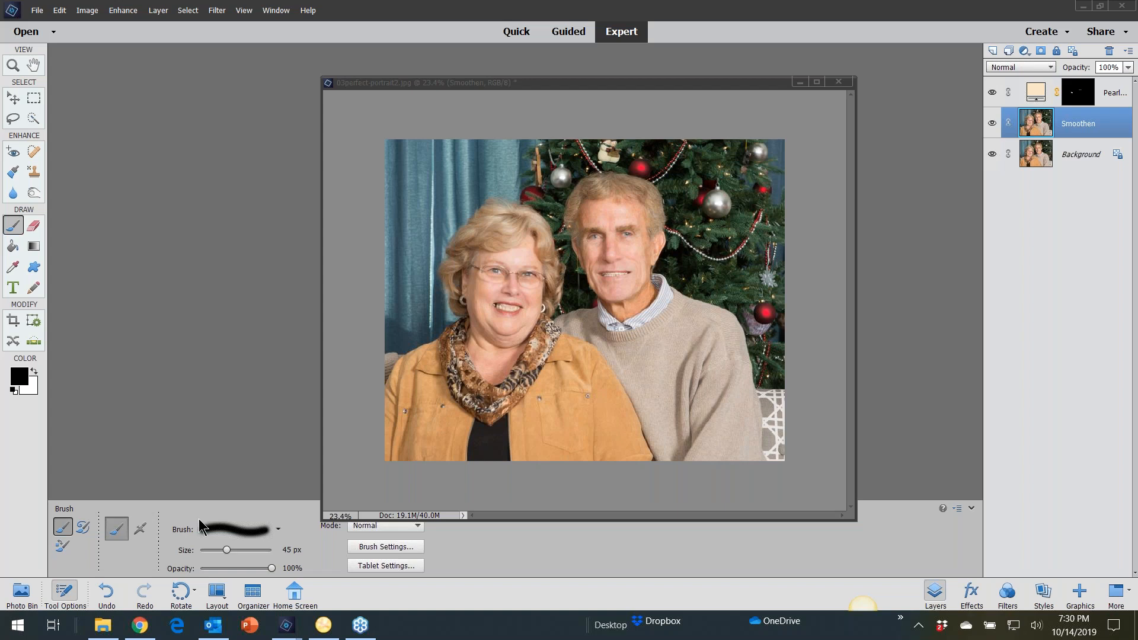
Step: Switch to the Chrome browser and open adobe.com
{"action": "mouse_move", "coordinate": [139, 630]}
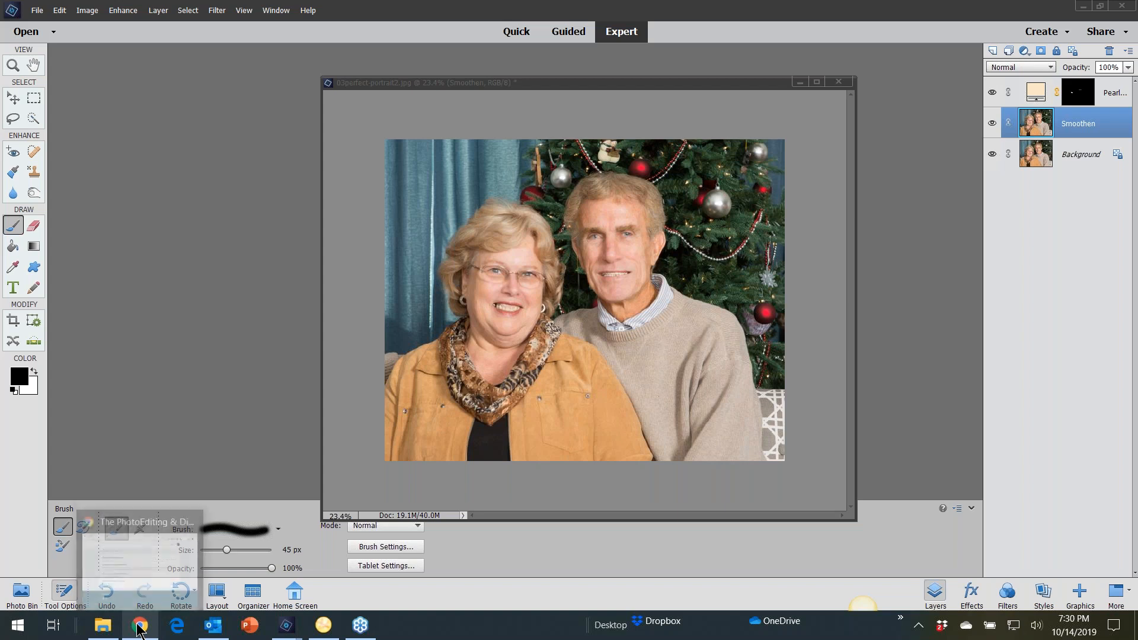
{"action": "left_click", "coordinate": [140, 629]}
{"action": "left_click", "coordinate": [417, 51]}
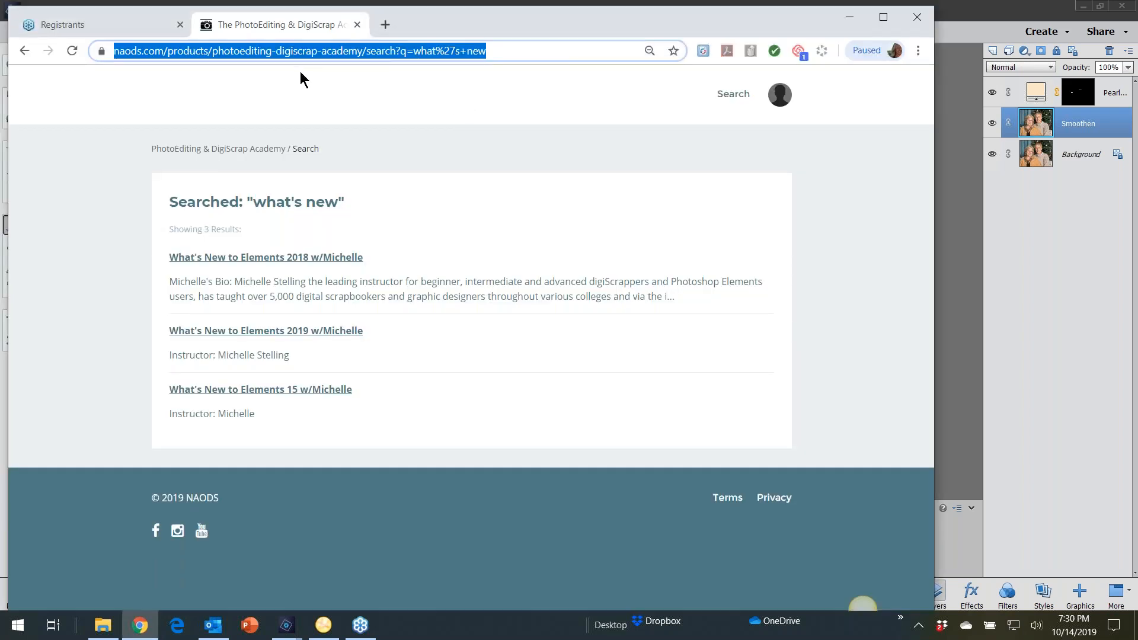
{"action": "type", "text": "adobe.com"}
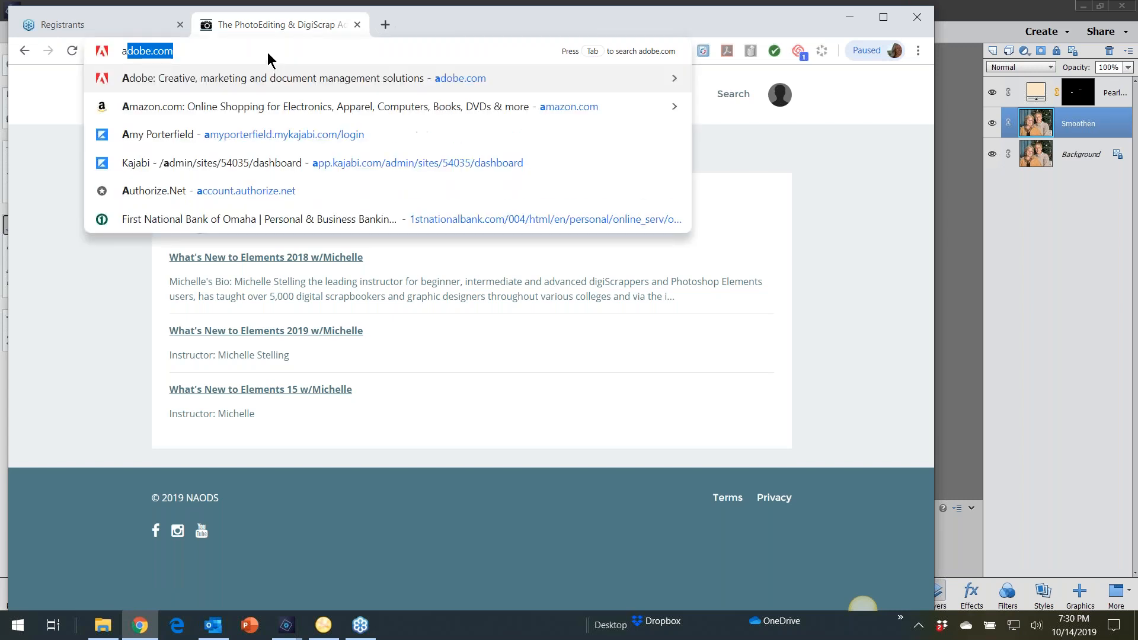
{"action": "left_click", "coordinate": [750, 199]}
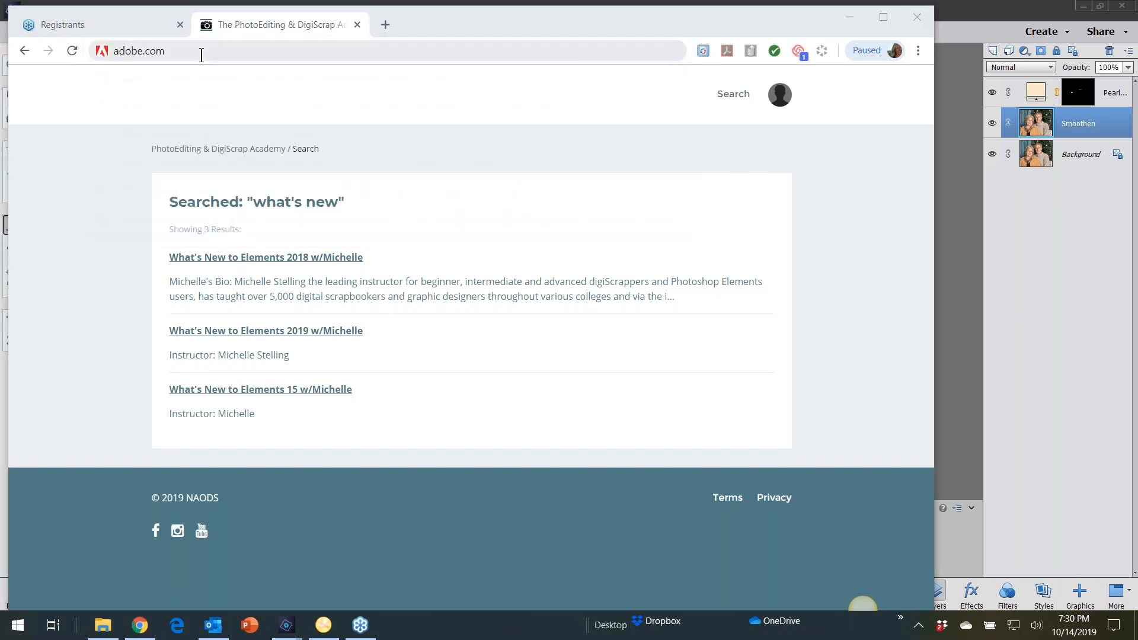
{"action": "key", "text": "Return"}
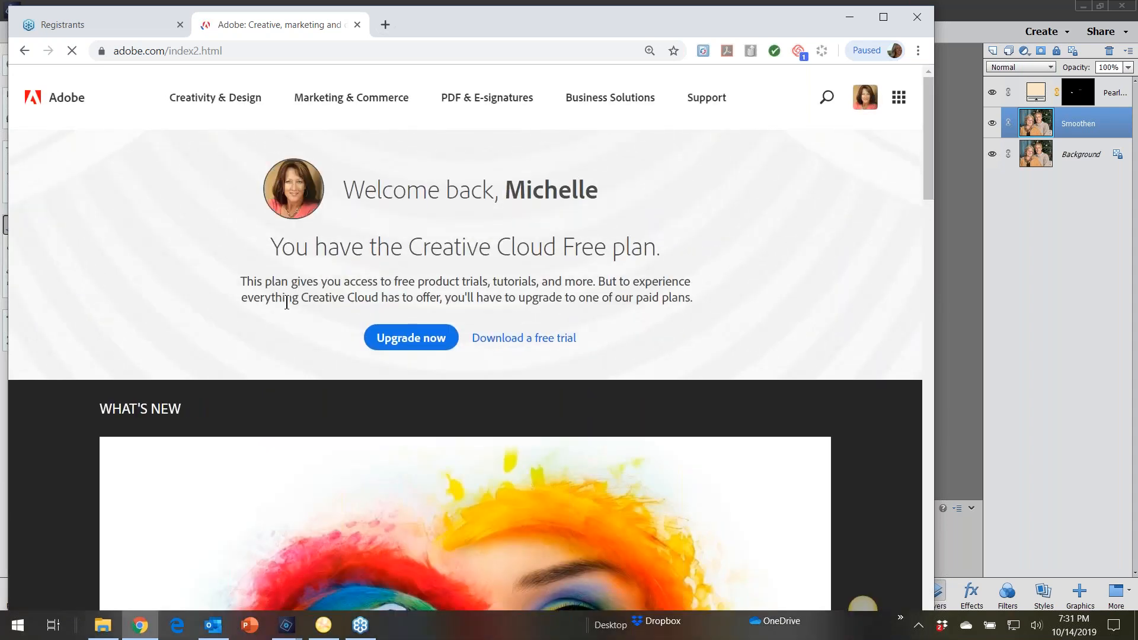
Step: Go to Google, search for "adobe elements 2020" and look through the results for the Photoshop Elements 2020 pages
{"action": "left_click_drag", "start_coordinate": [282, 50], "coordinate": [107, 51]}
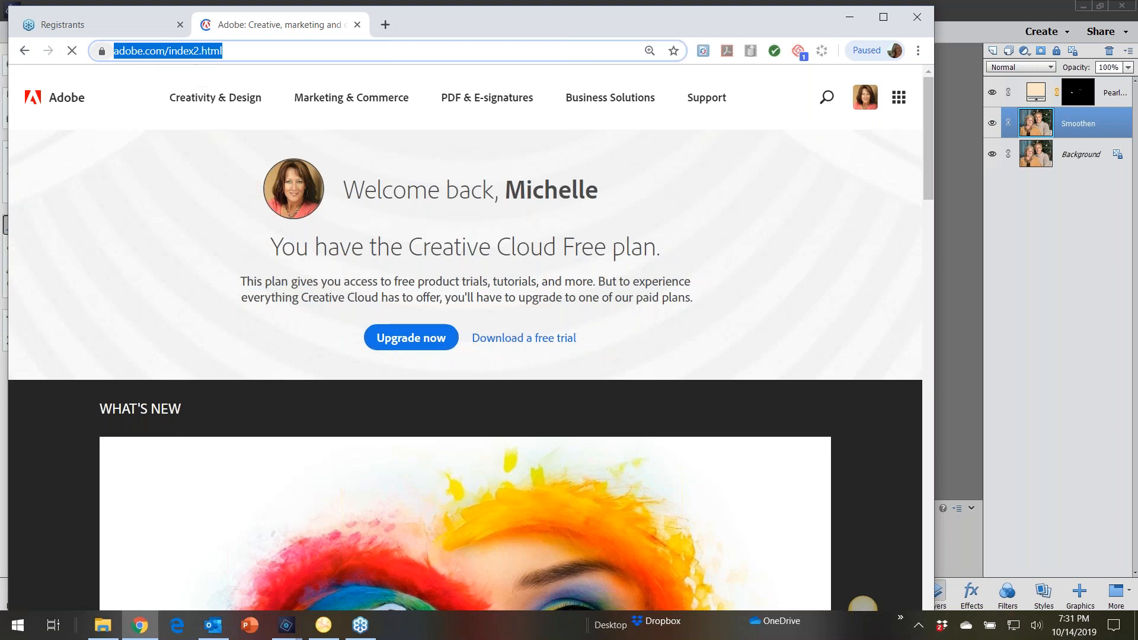
{"action": "type", "text": "goo"}
{"action": "key", "text": "Return"}
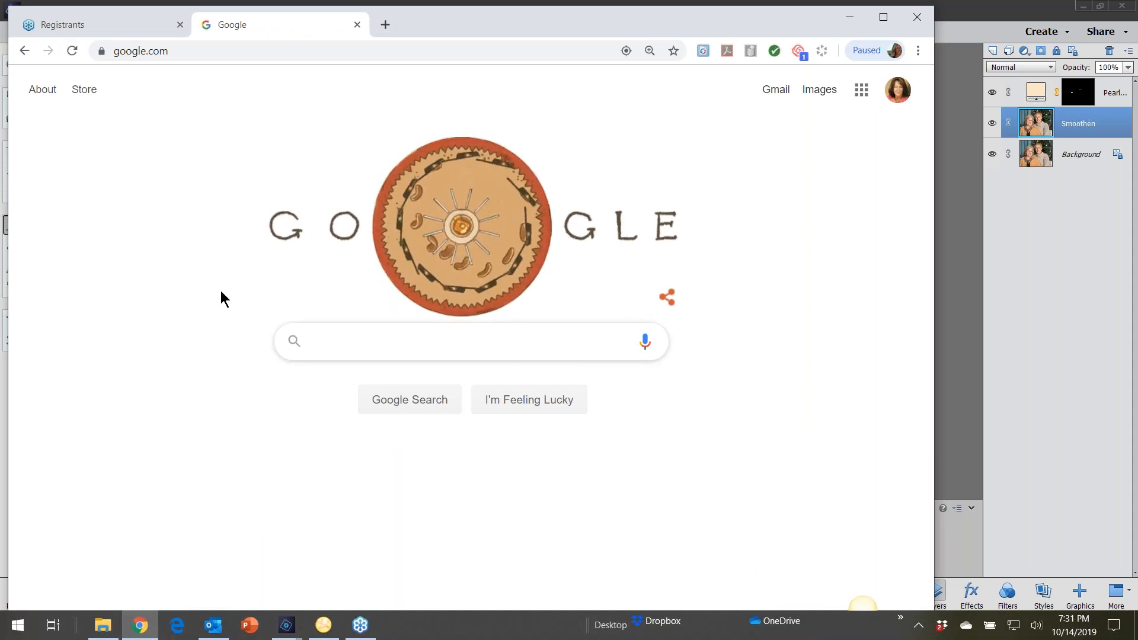
{"action": "type", "text": "adob"}
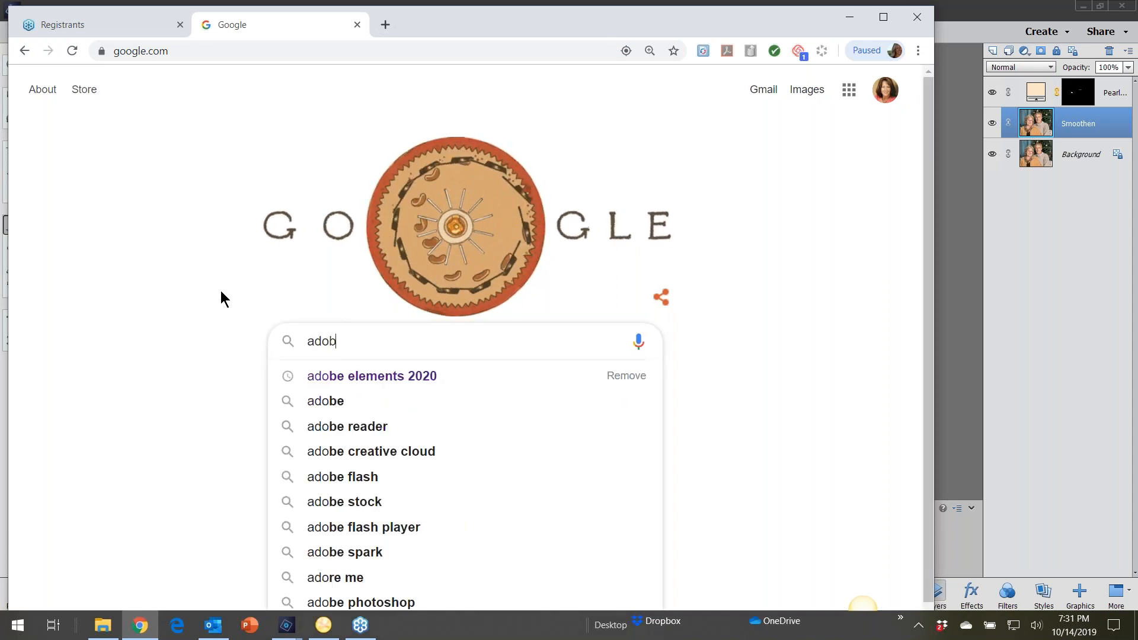
{"action": "type", "text": "e eleen"}
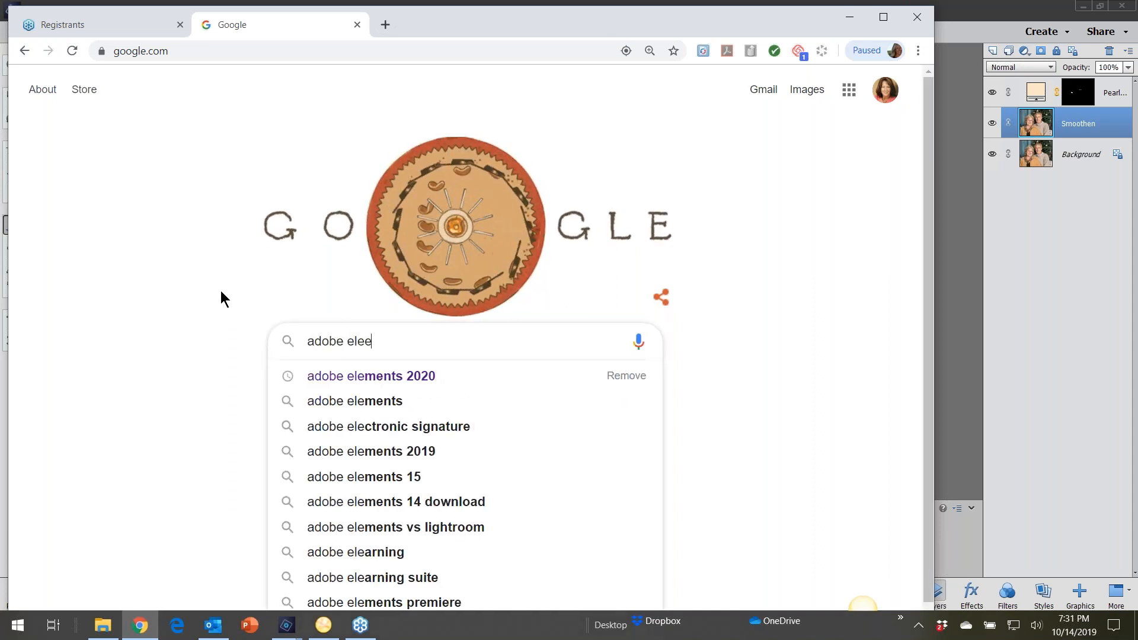
{"action": "key", "text": "BackSpace"}
{"action": "key", "text": "BackSpace"}
{"action": "type", "text": "ment"}
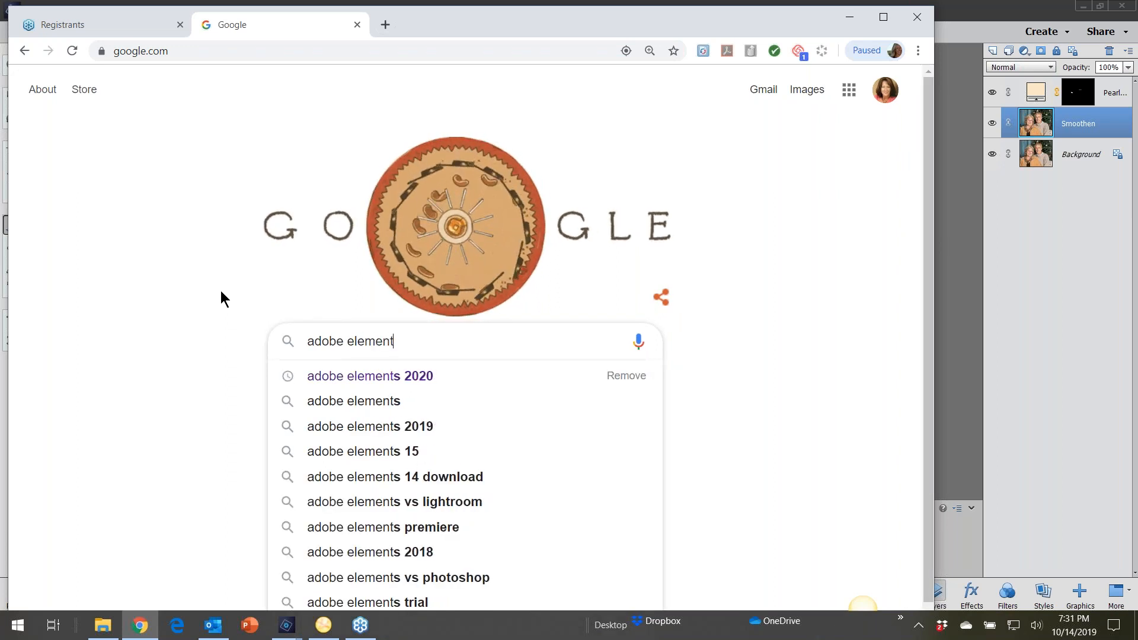
{"action": "left_click", "coordinate": [328, 376]}
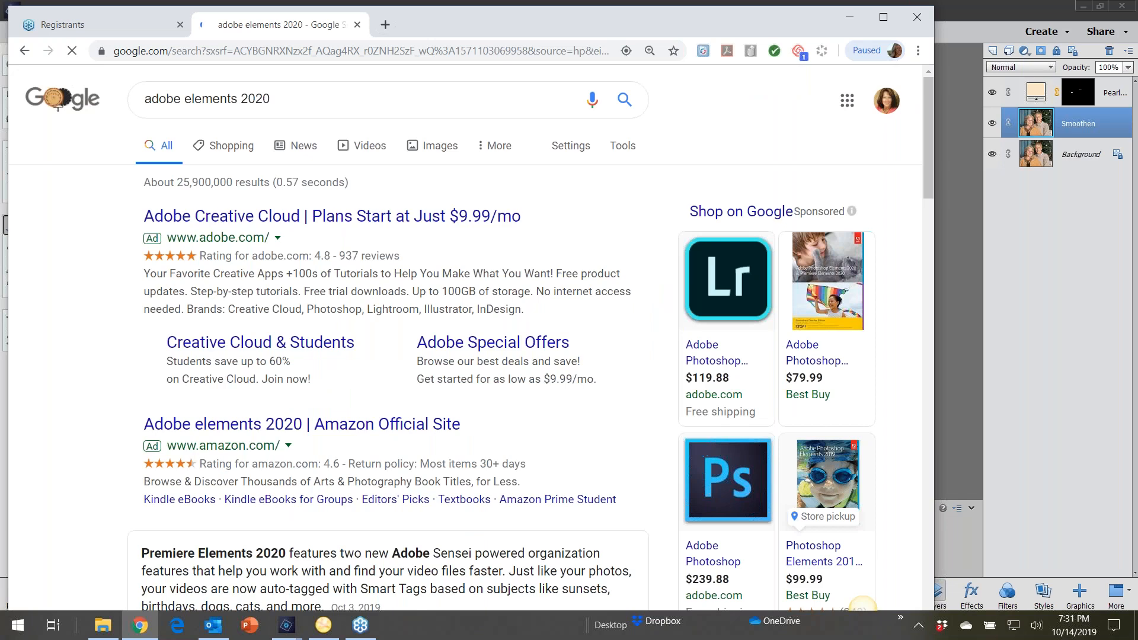
{"action": "scroll", "coordinate": [109, 350], "scroll_direction": "down", "scroll_amount": 3}
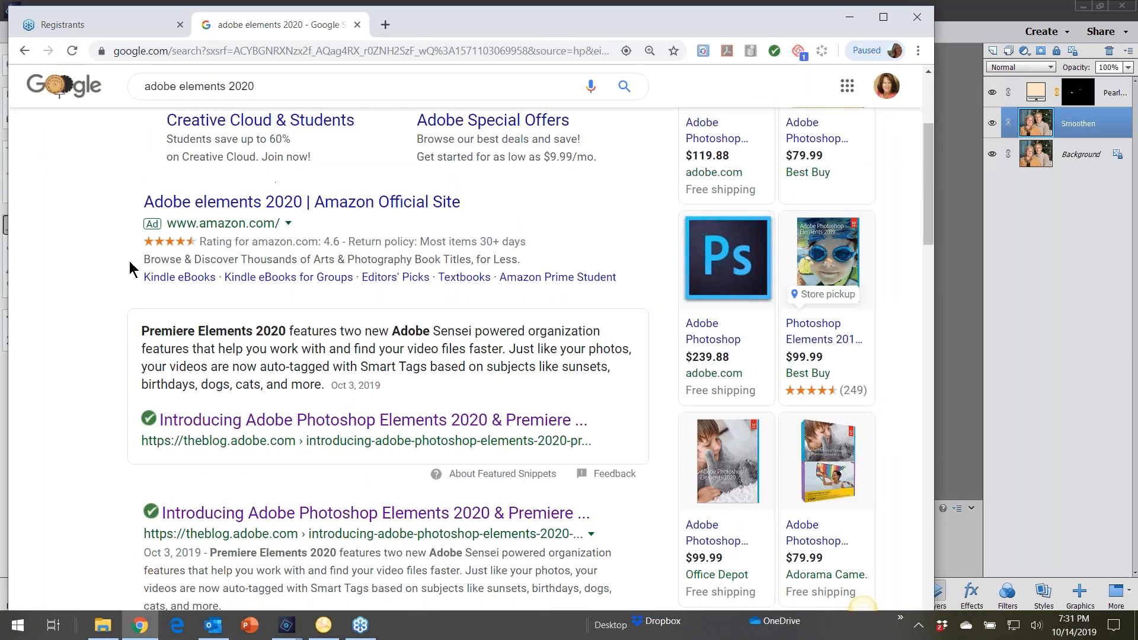
{"action": "scroll", "coordinate": [130, 260], "scroll_direction": "up", "scroll_amount": 1}
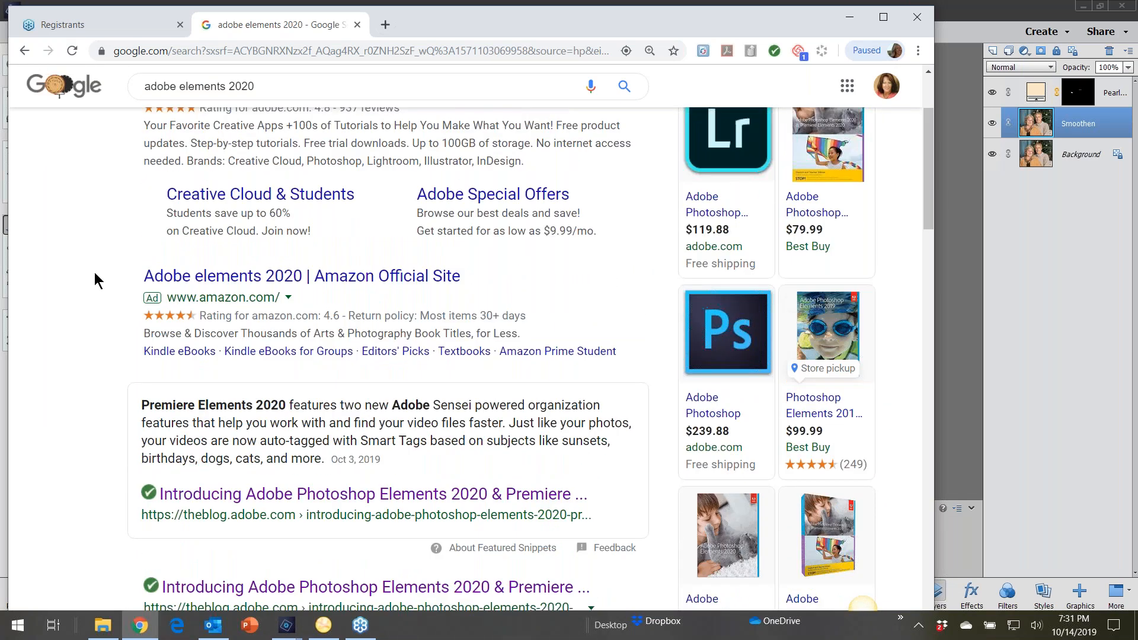
Step: Look through the Google results for Adobe Elements 2020 and open the Amazon listing
{"action": "scroll", "coordinate": [95, 272], "scroll_direction": "up", "scroll_amount": 2}
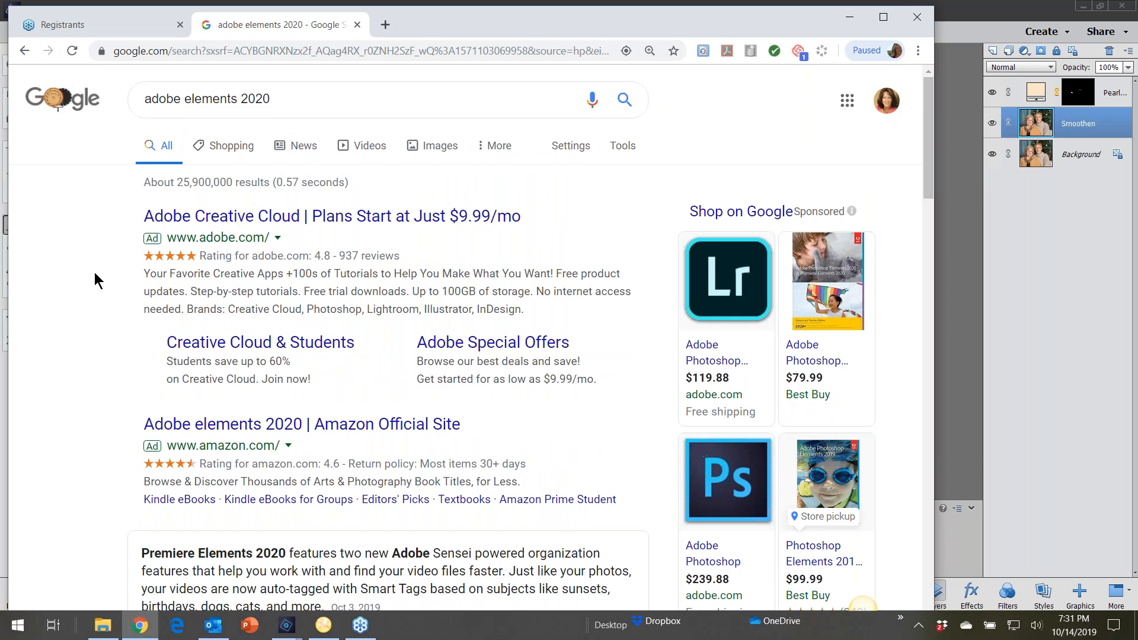
{"action": "scroll", "coordinate": [94, 273], "scroll_direction": "down", "scroll_amount": 2}
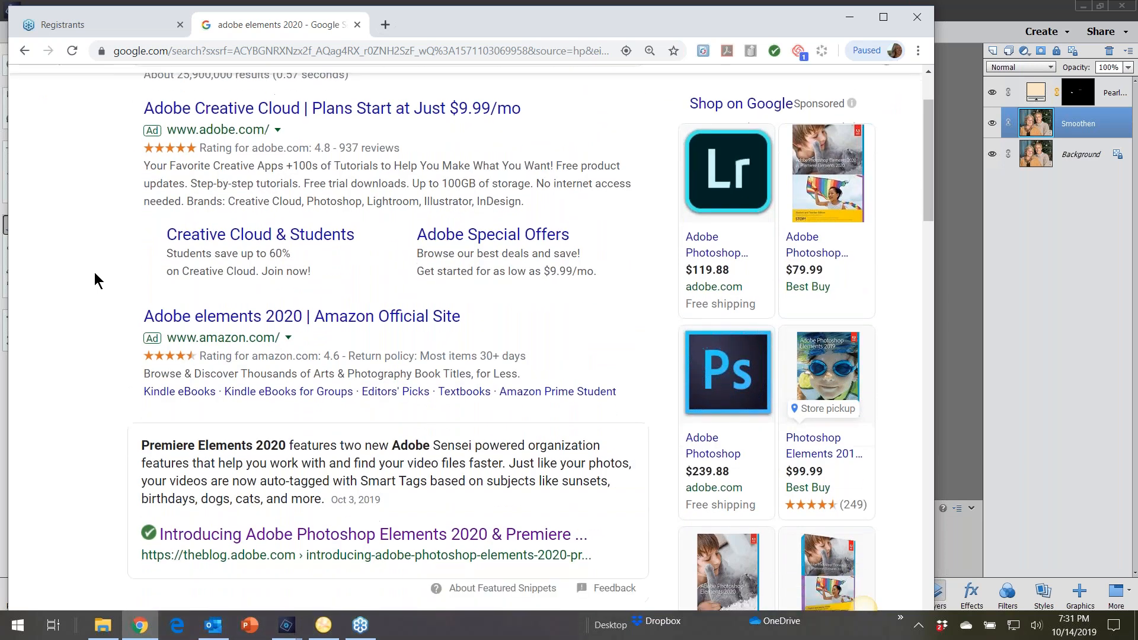
{"action": "scroll", "coordinate": [95, 280], "scroll_direction": "down", "scroll_amount": 2}
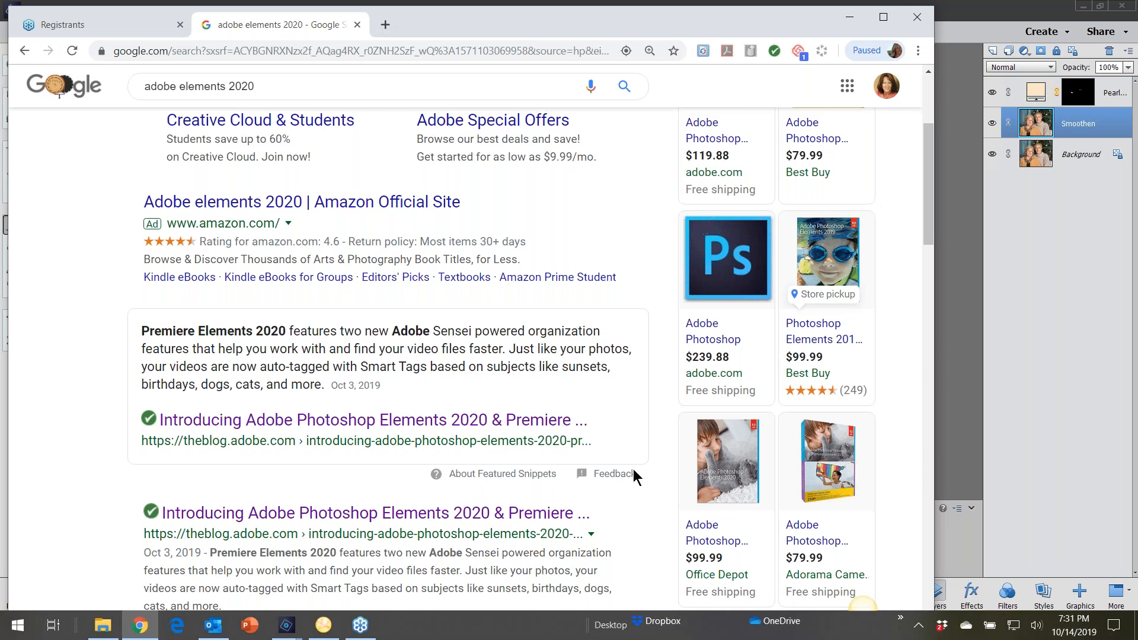
{"action": "left_click", "coordinate": [701, 617]}
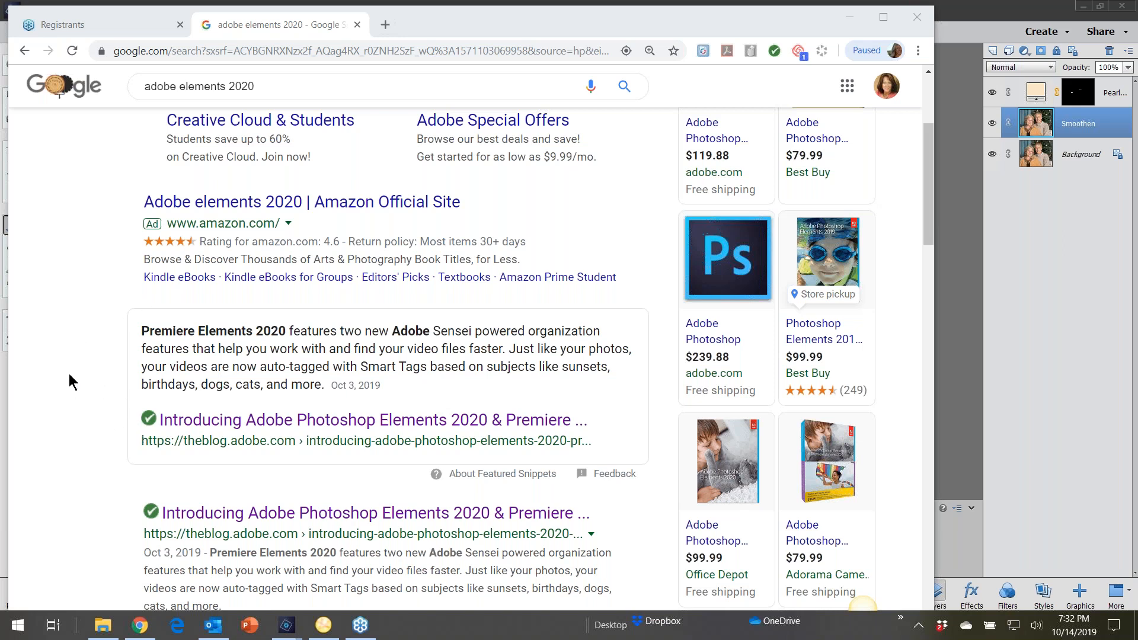
{"action": "scroll", "coordinate": [68, 373], "scroll_direction": "up", "scroll_amount": 1}
{"action": "left_click", "coordinate": [353, 279]}
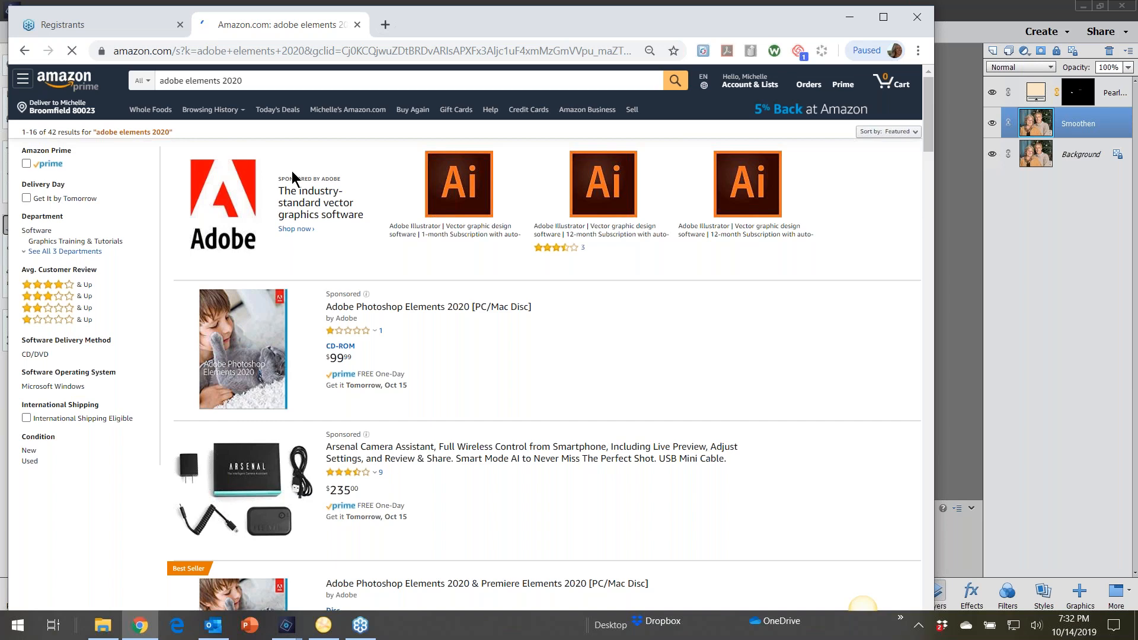
Step: Go to adobe.com, look over the home page for Elements products and reload the home page
{"action": "left_click", "coordinate": [243, 52]}
{"action": "type", "text": "adobe.com"}
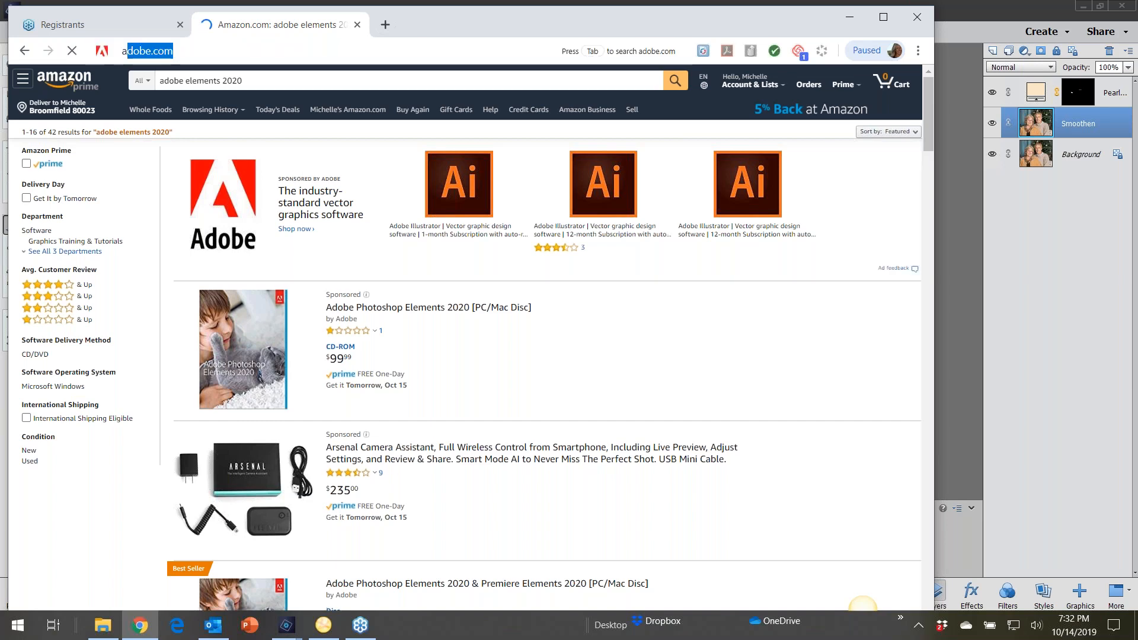
{"action": "key", "text": "Return"}
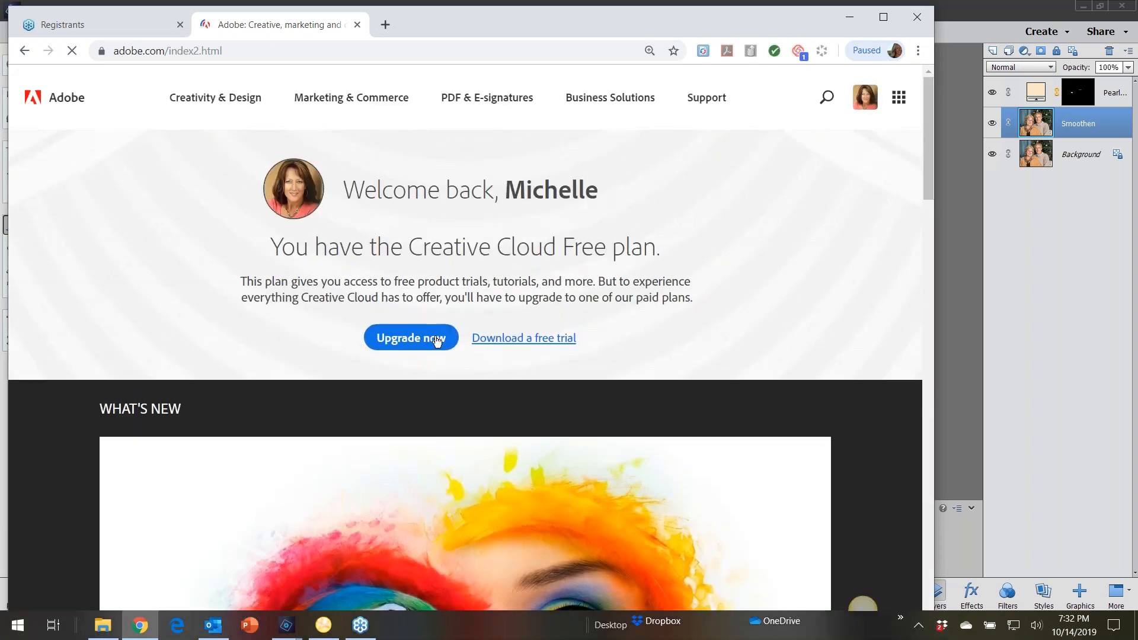
{"action": "scroll", "coordinate": [432, 356], "scroll_direction": "down", "scroll_amount": 1}
{"action": "scroll", "coordinate": [413, 355], "scroll_direction": "down", "scroll_amount": 8}
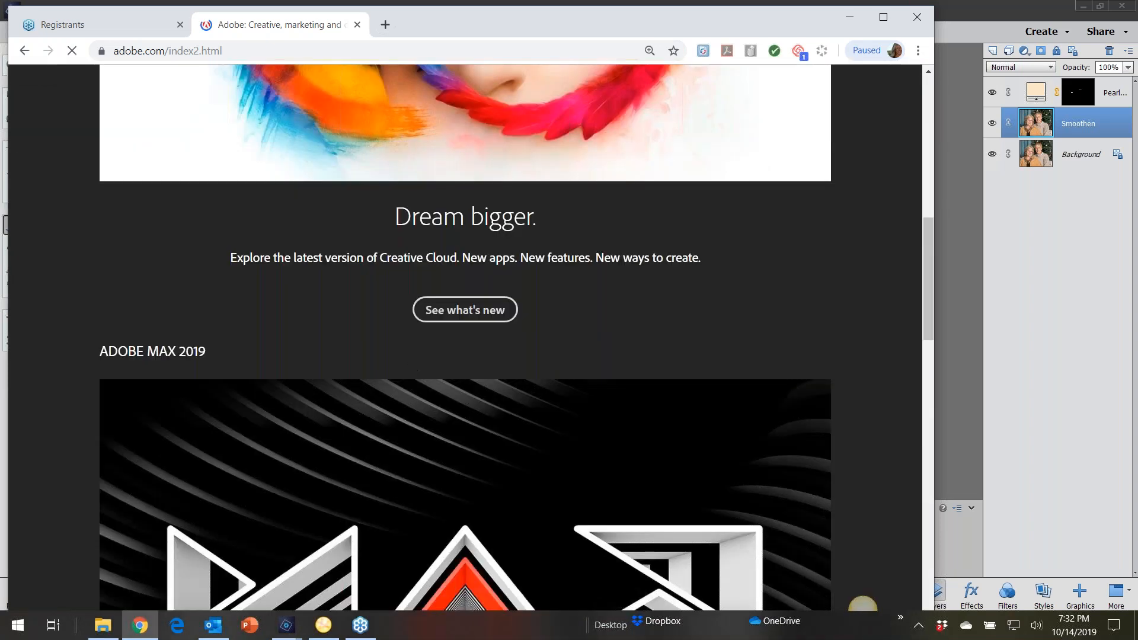
{"action": "scroll", "coordinate": [413, 347], "scroll_direction": "up", "scroll_amount": 6}
{"action": "scroll", "coordinate": [412, 346], "scroll_direction": "up", "scroll_amount": 5}
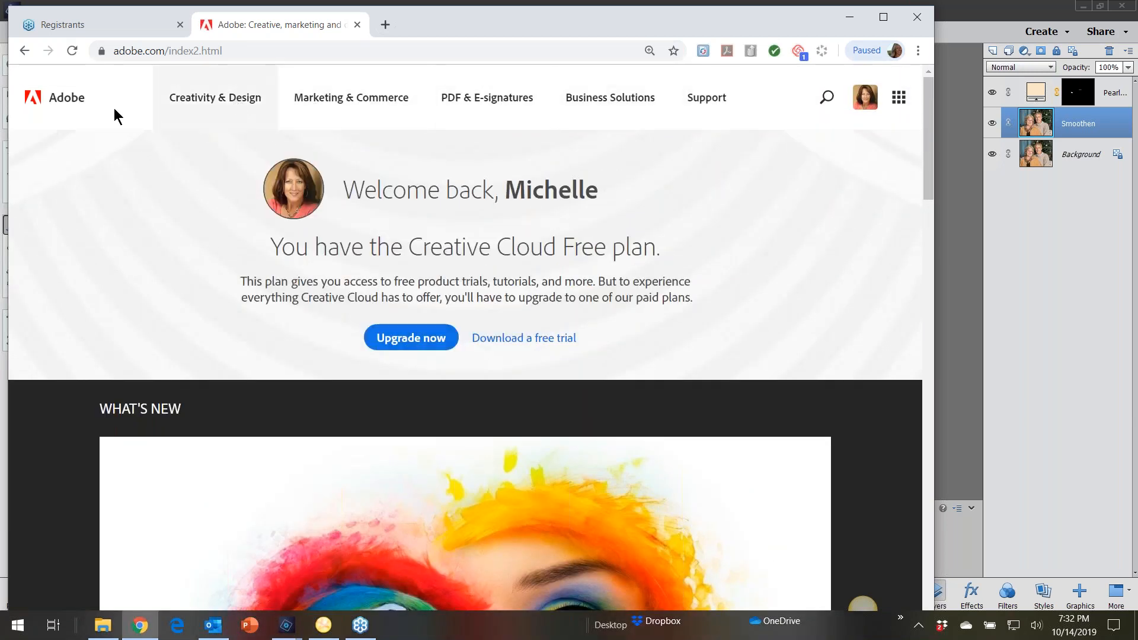
{"action": "left_click", "coordinate": [66, 106]}
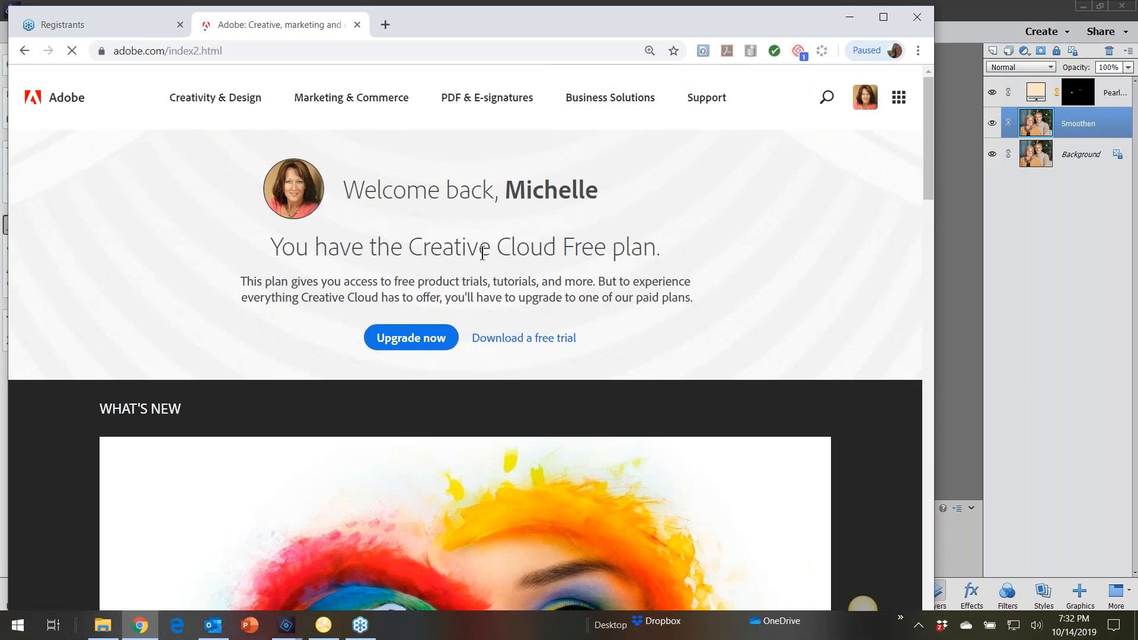
Step: Find the Elements 2020 Family link among the products in the Adobe home page's footer and open it
{"action": "scroll", "coordinate": [482, 248], "scroll_direction": "down", "scroll_amount": 3}
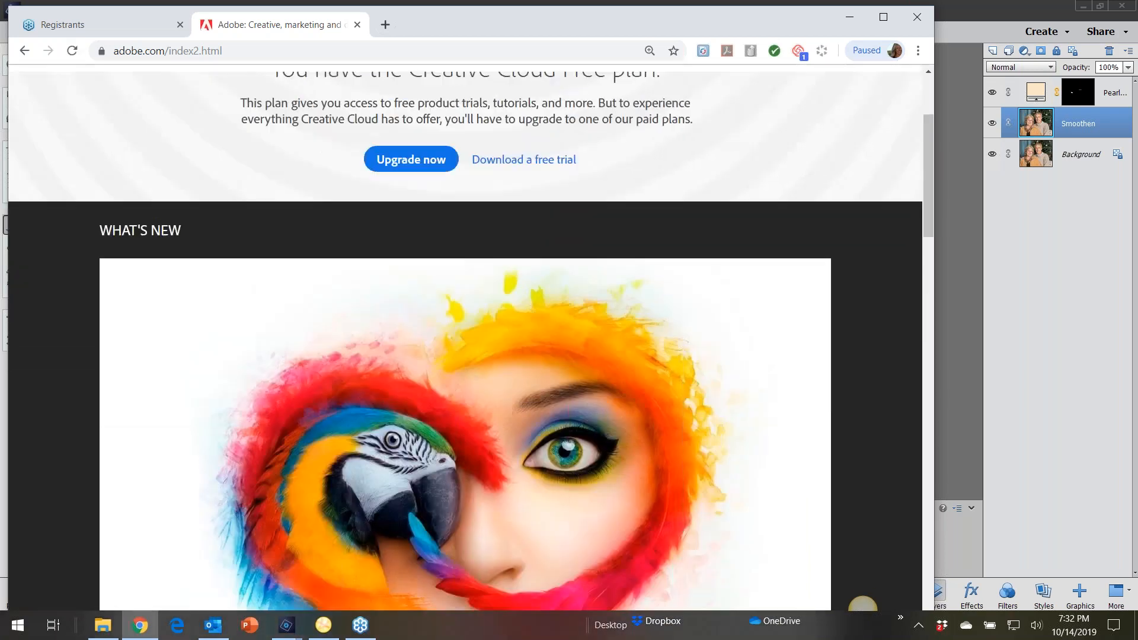
{"action": "scroll", "coordinate": [159, 263], "scroll_direction": "down", "scroll_amount": 4}
{"action": "scroll", "coordinate": [257, 249], "scroll_direction": "down", "scroll_amount": 3}
{"action": "scroll", "coordinate": [265, 249], "scroll_direction": "up", "scroll_amount": 4}
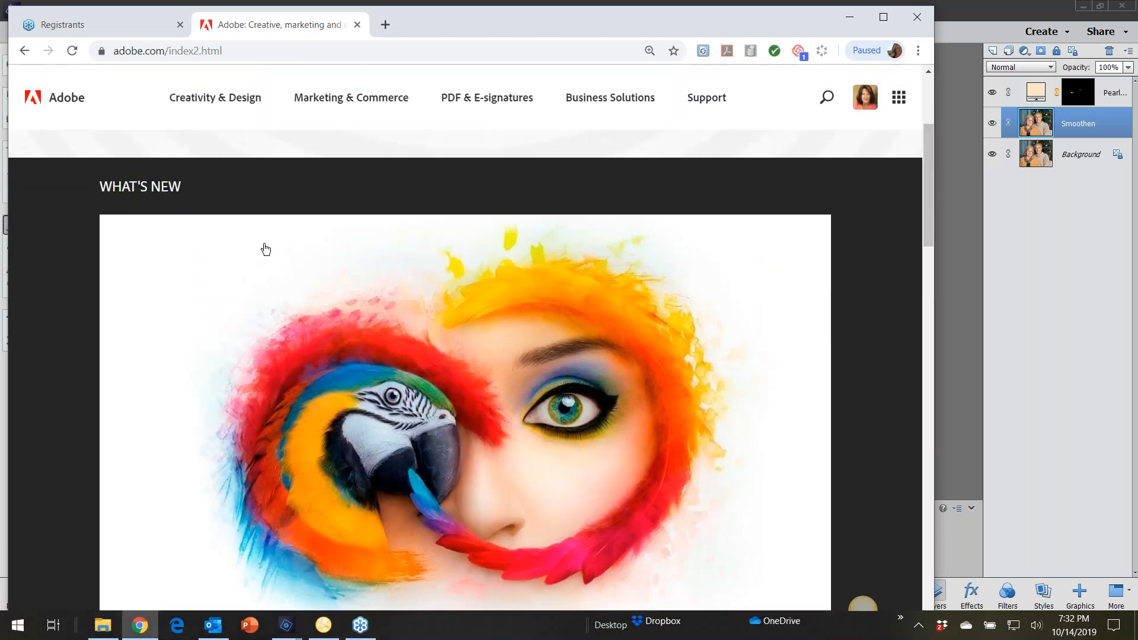
{"action": "scroll", "coordinate": [265, 249], "scroll_direction": "down", "scroll_amount": 1}
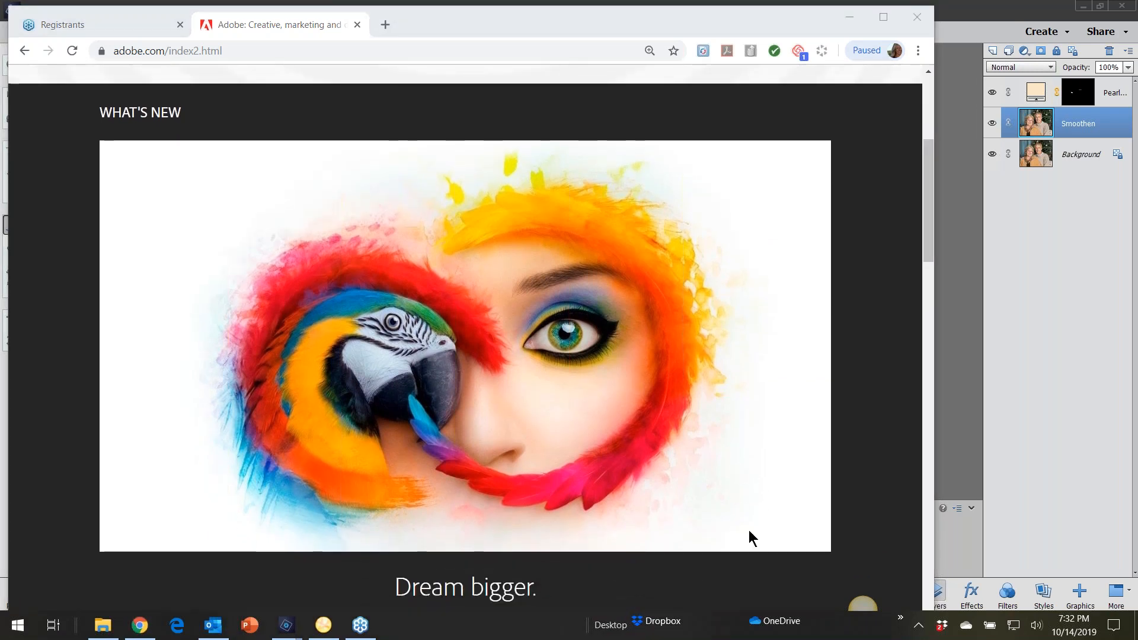
{"action": "scroll", "coordinate": [84, 373], "scroll_direction": "down", "scroll_amount": 7}
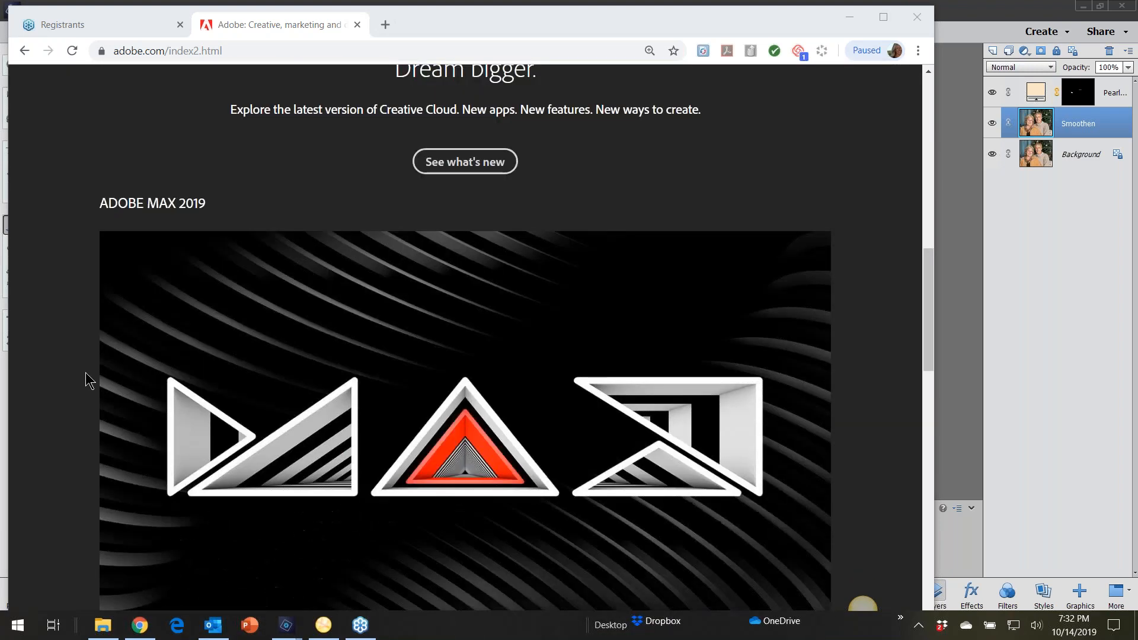
{"action": "scroll", "coordinate": [85, 380], "scroll_direction": "down", "scroll_amount": 20}
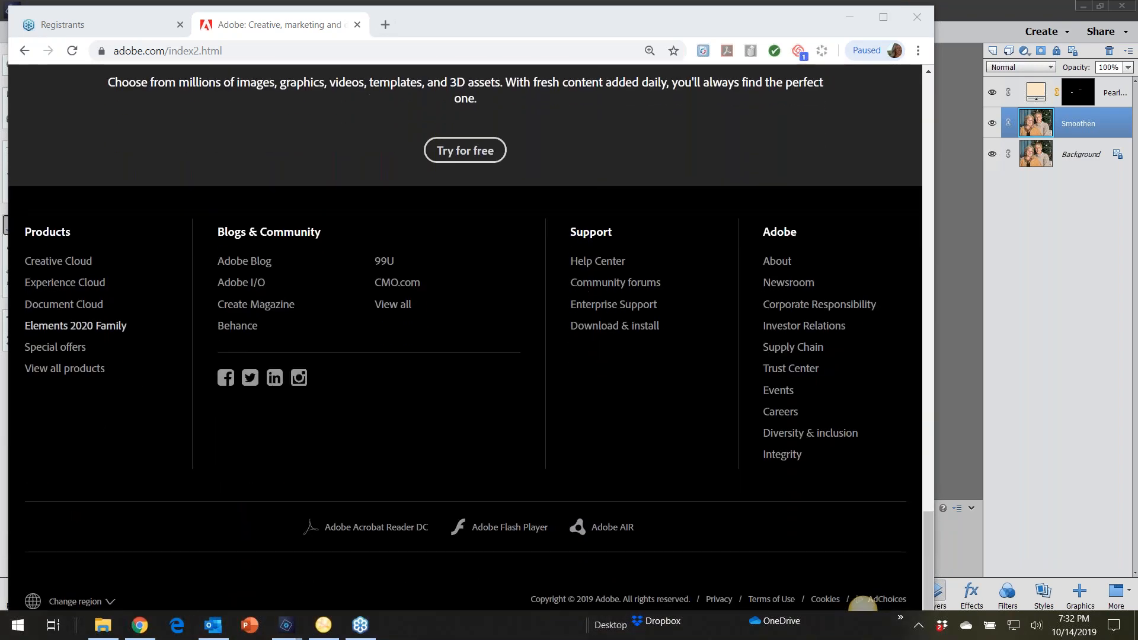
{"action": "left_click", "coordinate": [76, 326]}
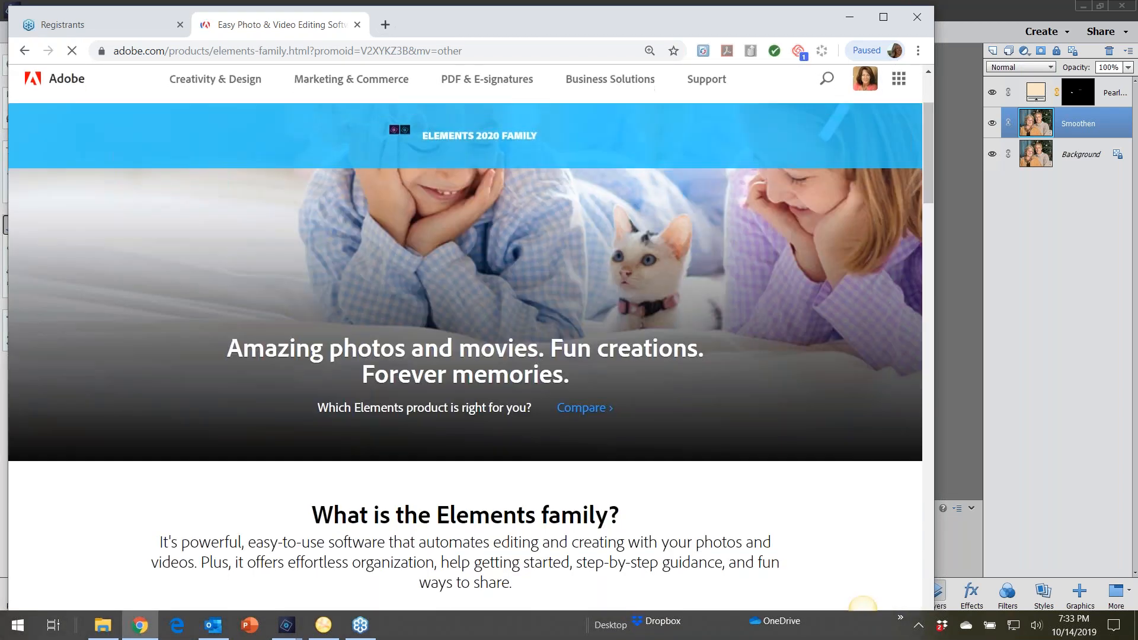
Step: Review the purchase and upgrade prices of Photoshop Elements 2020, Premiere Elements 2020 and their bundle
{"action": "scroll", "coordinate": [862, 605], "scroll_direction": "down", "scroll_amount": 8}
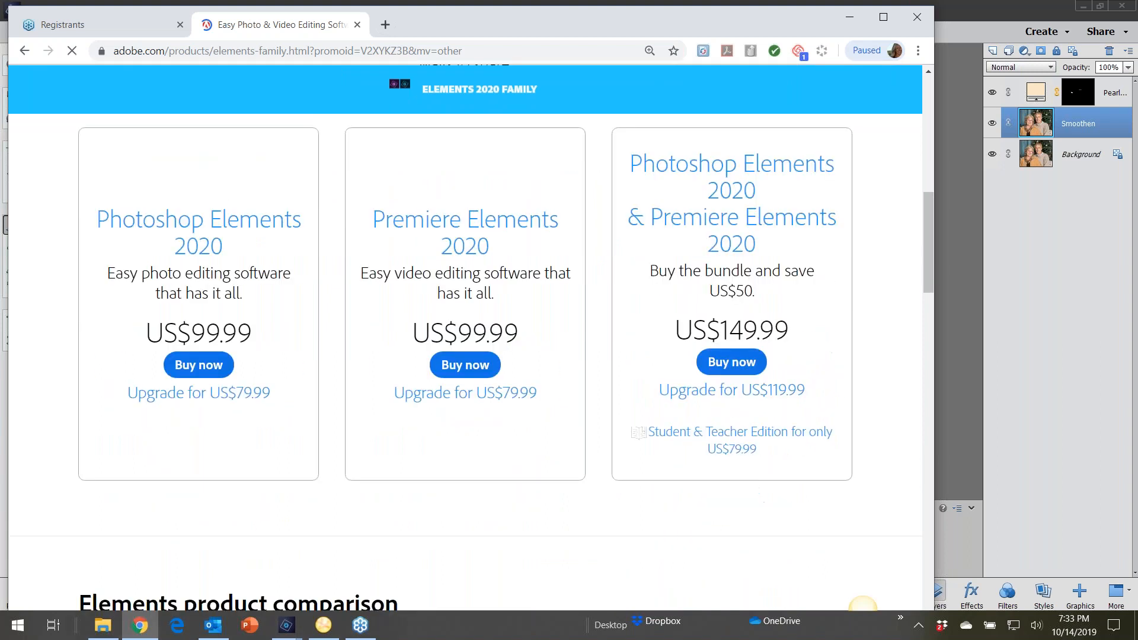
{"action": "scroll", "coordinate": [201, 249], "scroll_direction": "down", "scroll_amount": 2}
{"action": "scroll", "coordinate": [214, 308], "scroll_direction": "up", "scroll_amount": 1}
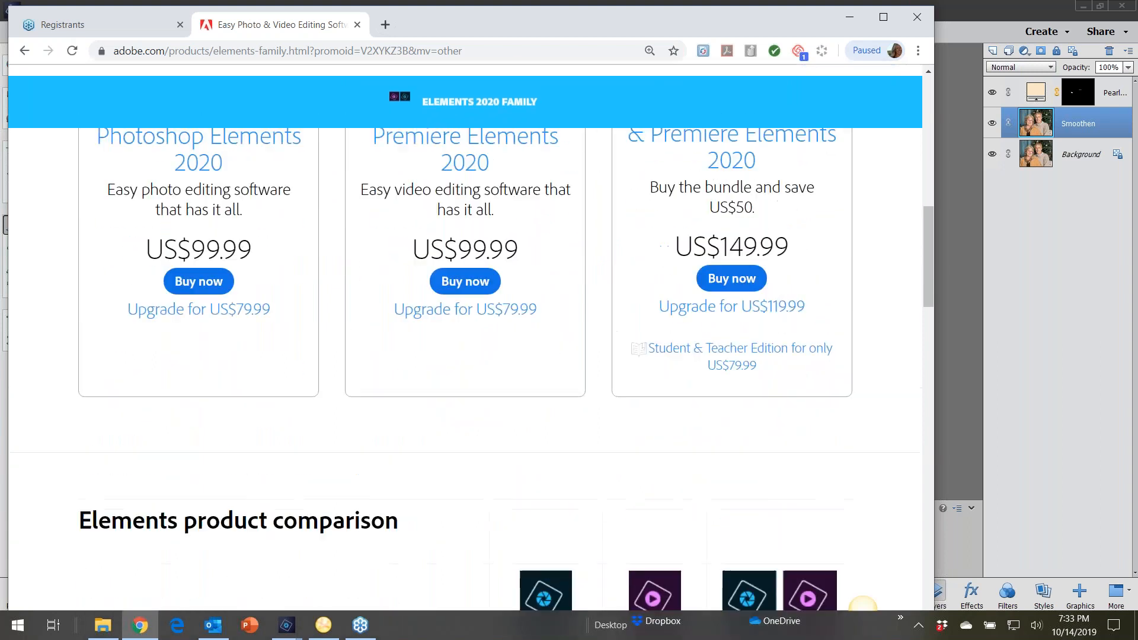
{"action": "scroll", "coordinate": [246, 326], "scroll_direction": "up", "scroll_amount": 1}
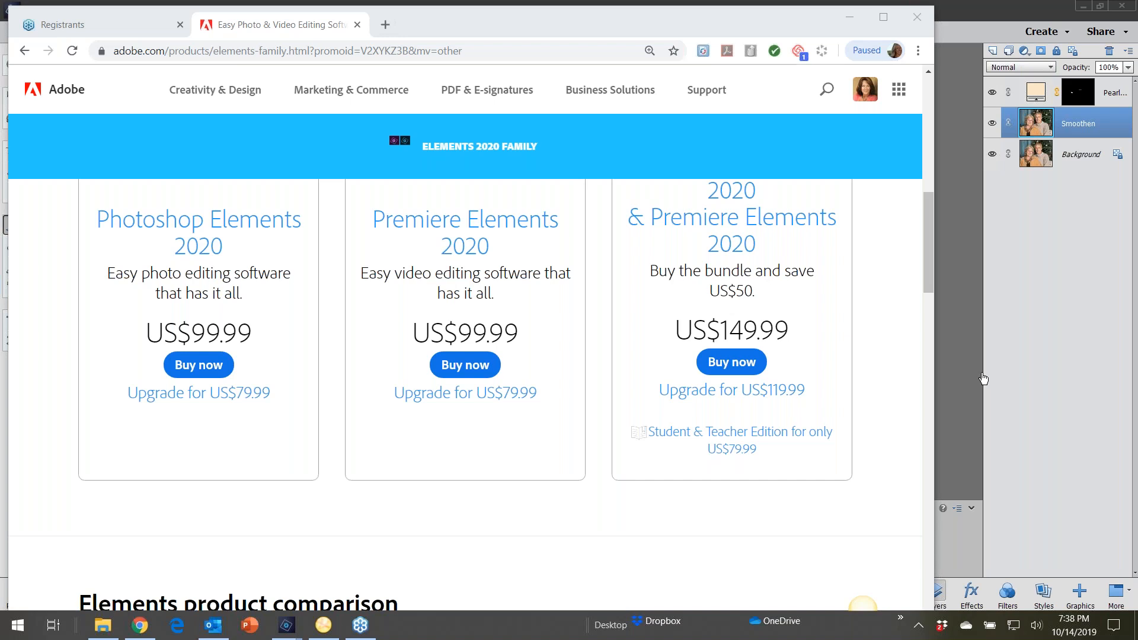
Step: Open naods.com in a new browser tab and enter the PhotoEditing & DigiScrap Academy from the account options
{"action": "left_click", "coordinate": [384, 25]}
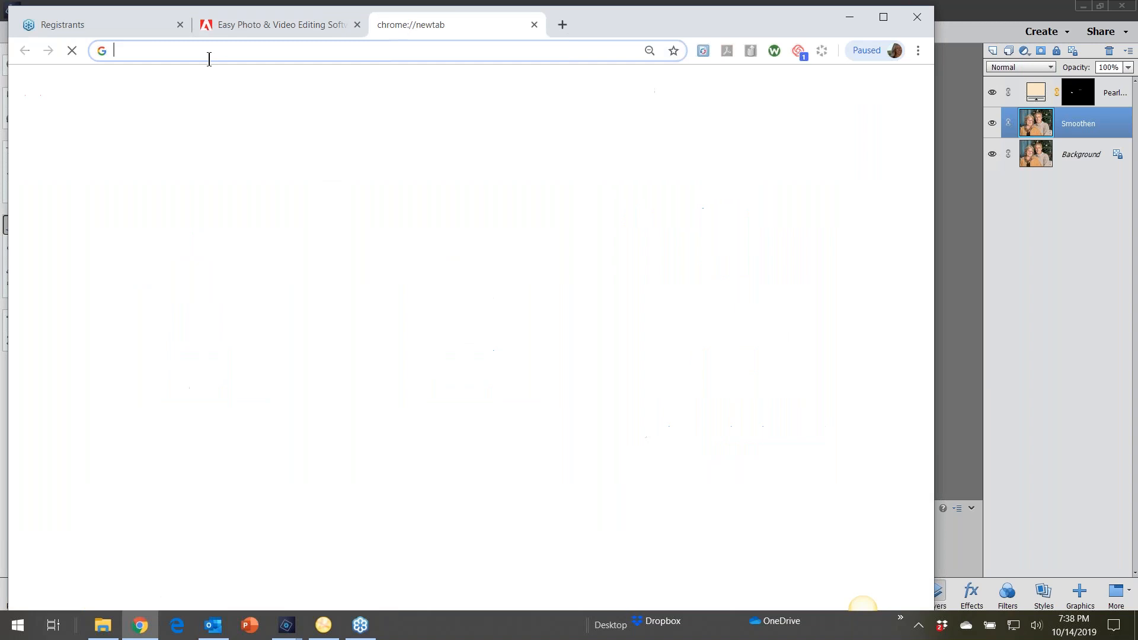
{"action": "type", "text": "nao"}
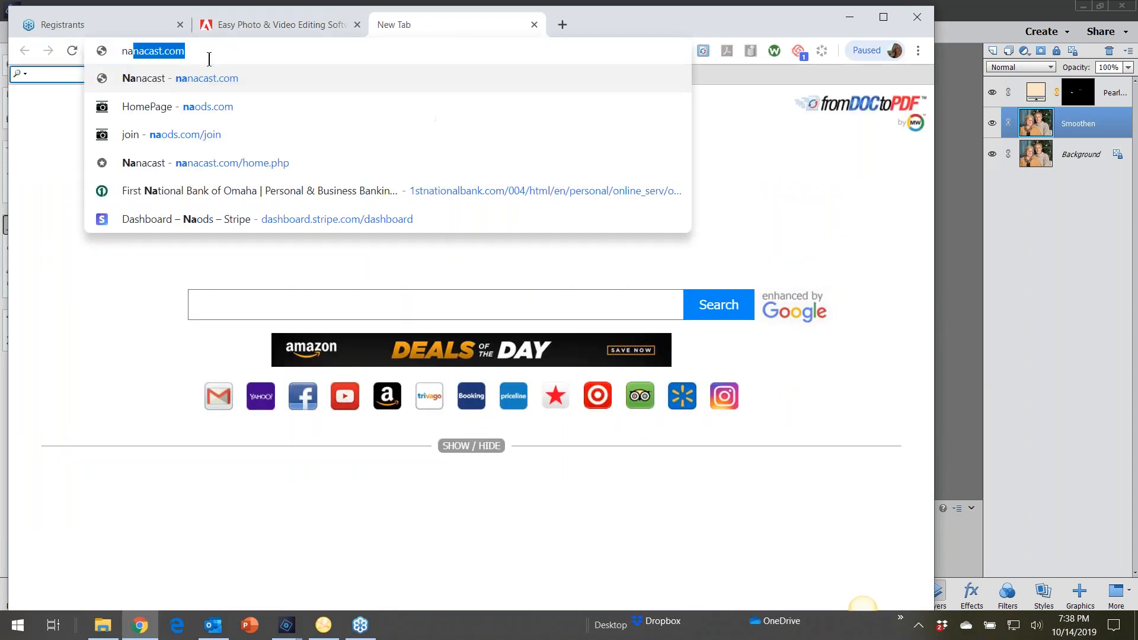
{"action": "key", "text": "Return"}
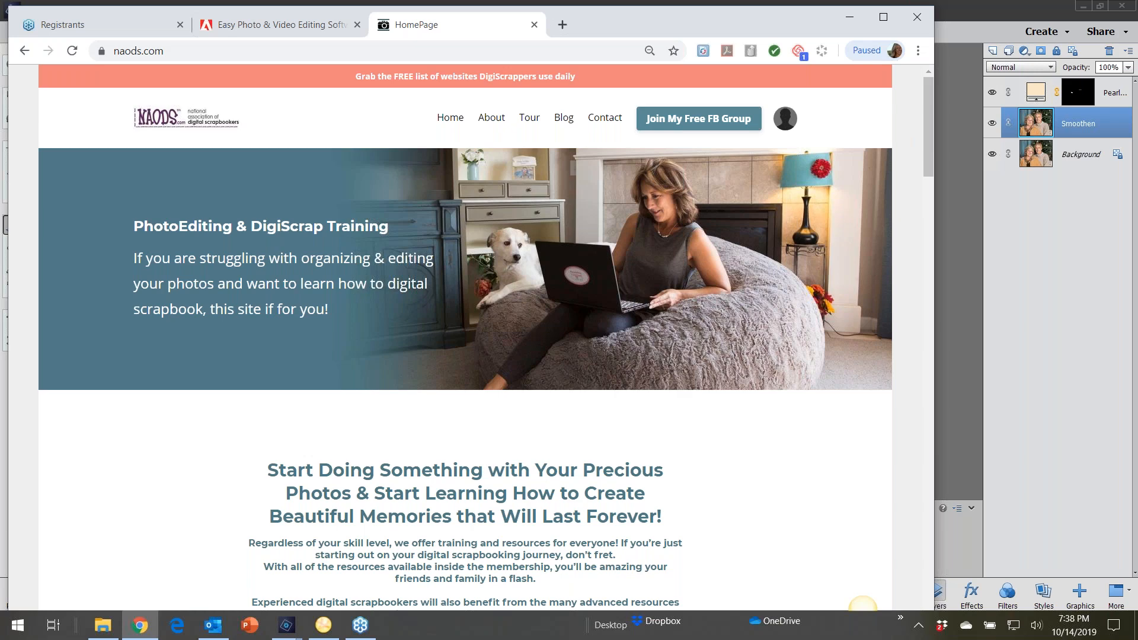
{"action": "left_click", "coordinate": [785, 118]}
{"action": "left_click", "coordinate": [763, 173]}
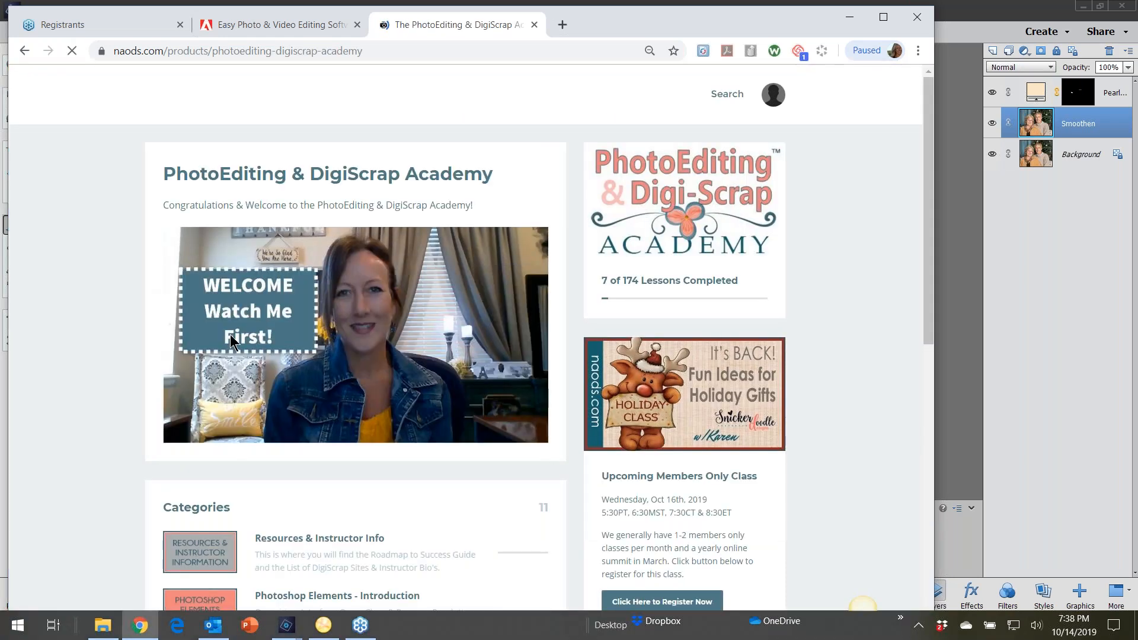
Step: Open the 2019 Members Only Classes category and its Questions & Answers lesson
{"action": "scroll", "coordinate": [196, 326], "scroll_direction": "down", "scroll_amount": 9}
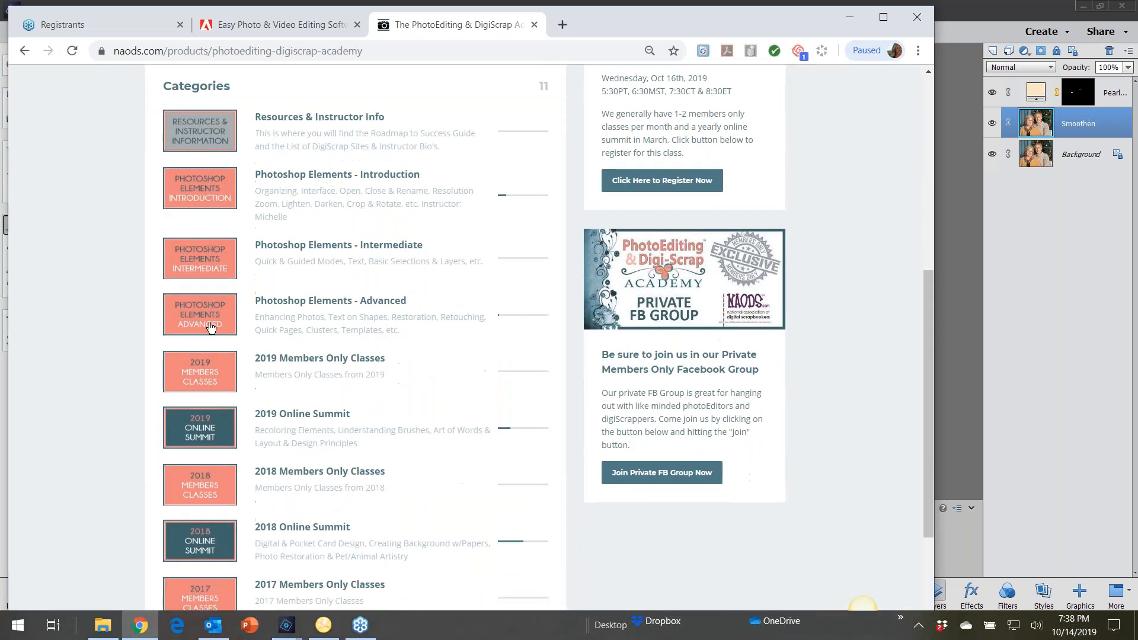
{"action": "left_click", "coordinate": [205, 276]}
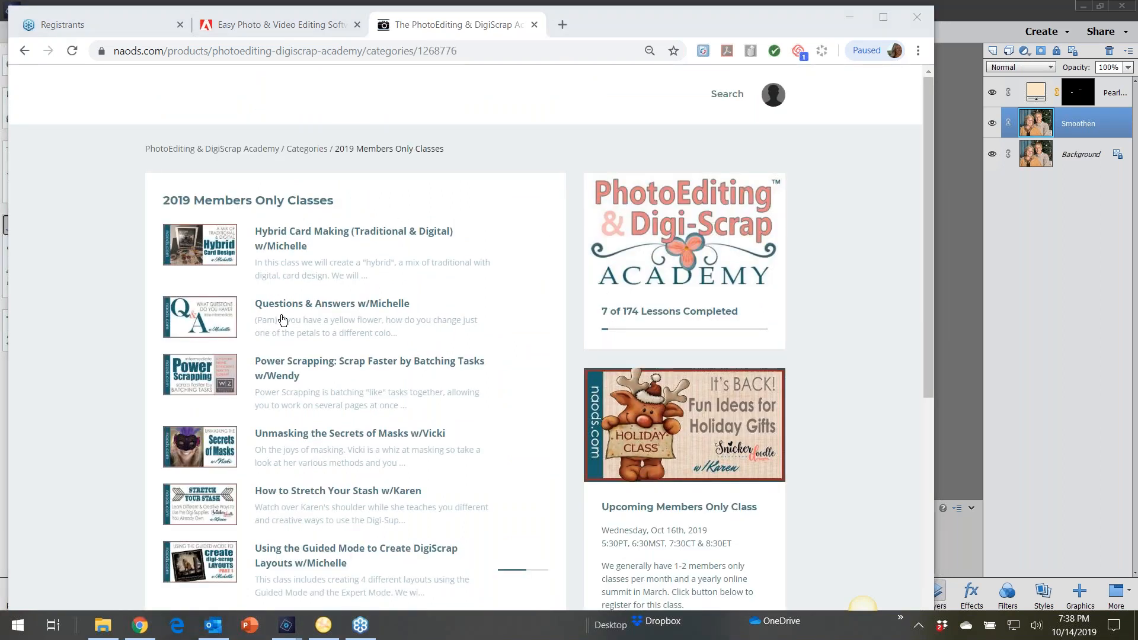
{"action": "left_click", "coordinate": [203, 319]}
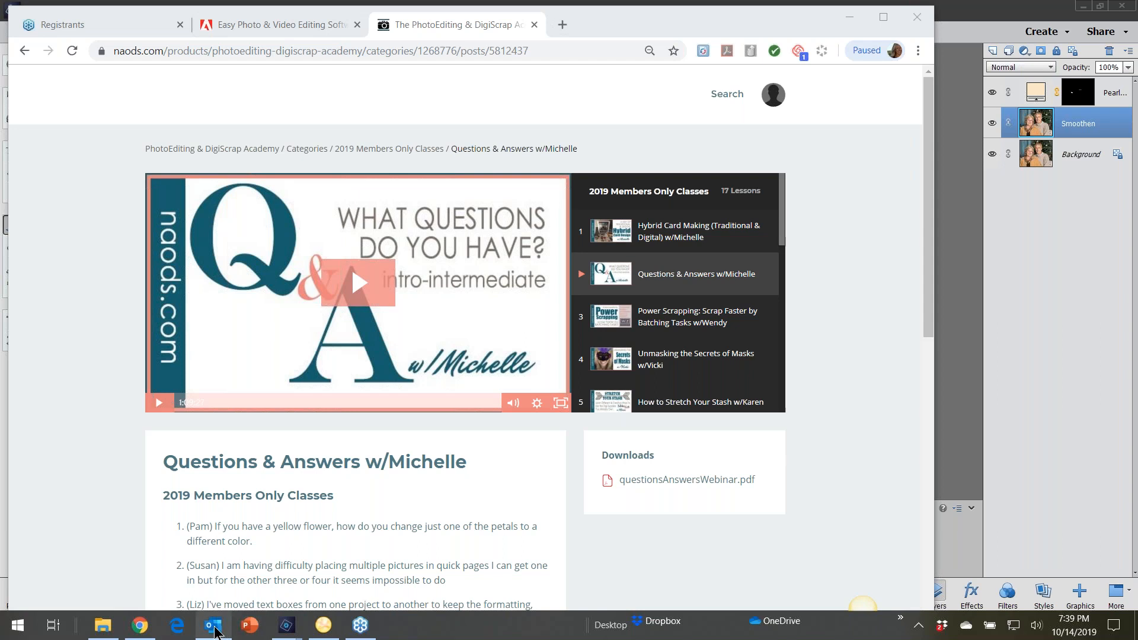
Step: Switch back to Photoshop Elements and close 03perfect-portrait2.jpg without saving the changes
{"action": "mouse_move", "coordinate": [214, 632]}
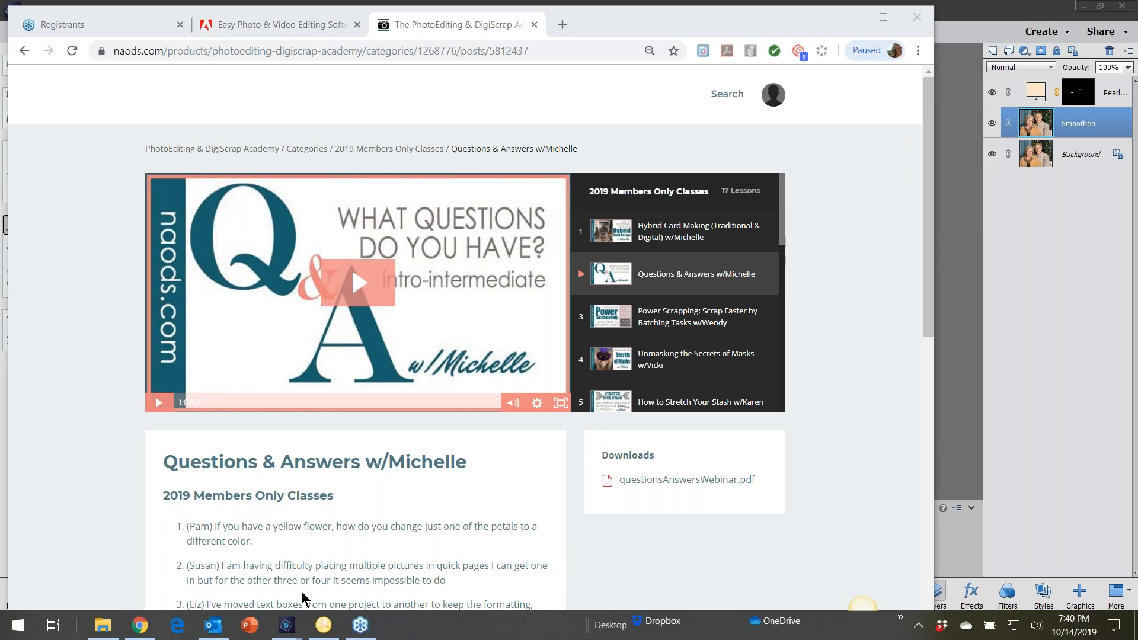
{"action": "mouse_move", "coordinate": [144, 631]}
{"action": "mouse_move", "coordinate": [285, 630]}
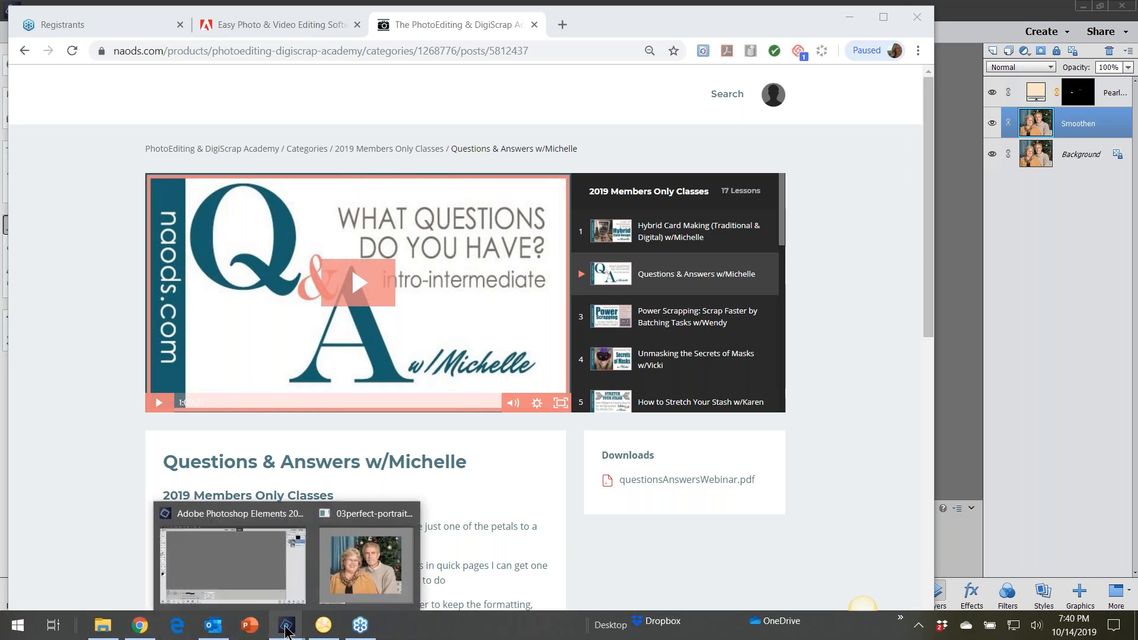
{"action": "left_click", "coordinate": [377, 563]}
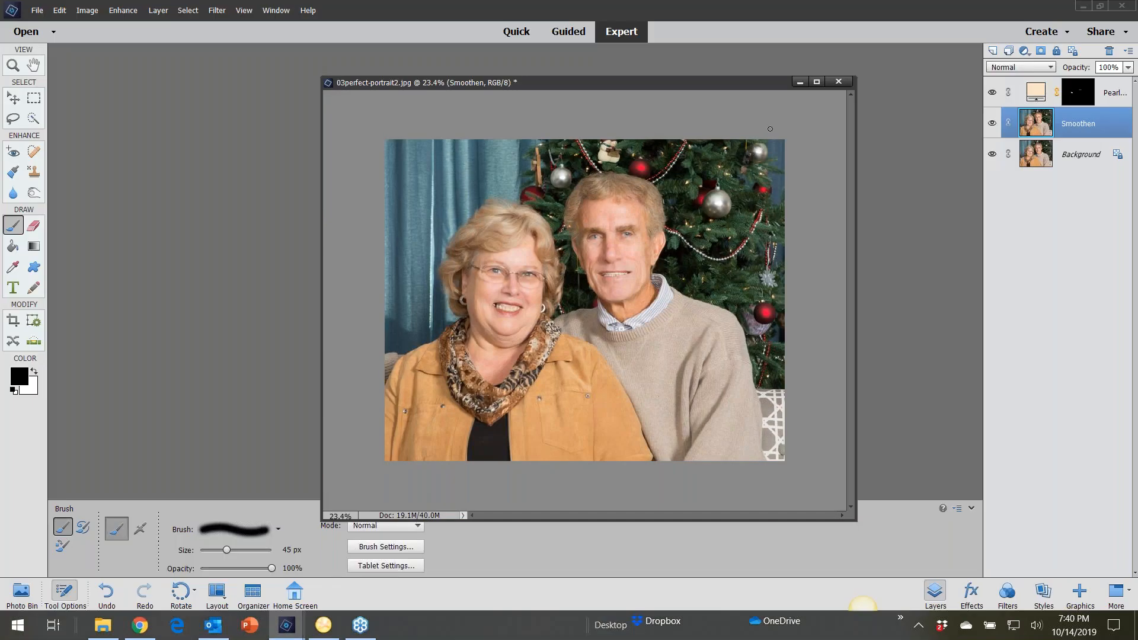
{"action": "left_click", "coordinate": [839, 82]}
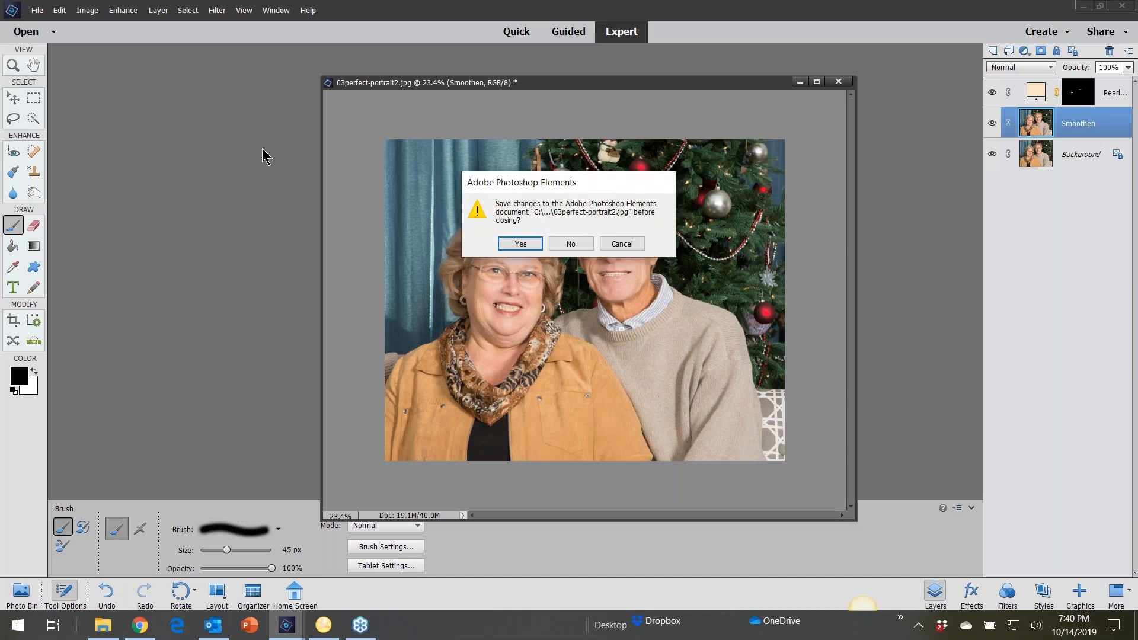
{"action": "left_click", "coordinate": [589, 245]}
Step: Open the pelican photo 01basics-objectremoval01 from the guided-upgrades folder
{"action": "left_click", "coordinate": [37, 10]}
{"action": "left_click", "coordinate": [457, 160]}
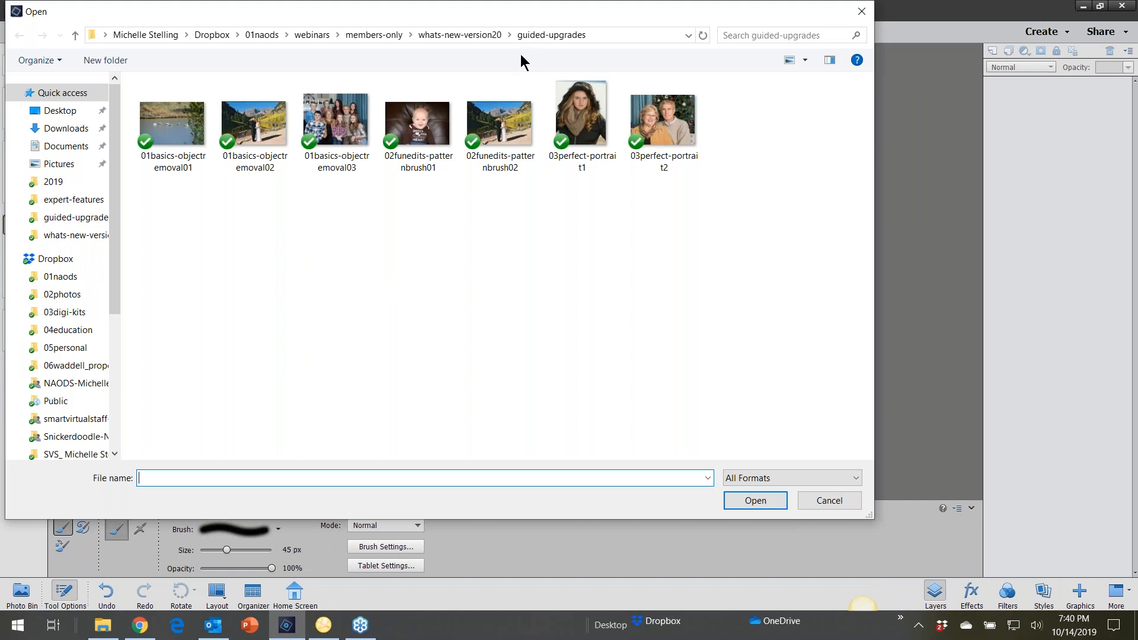
{"action": "double_click", "coordinate": [166, 137]}
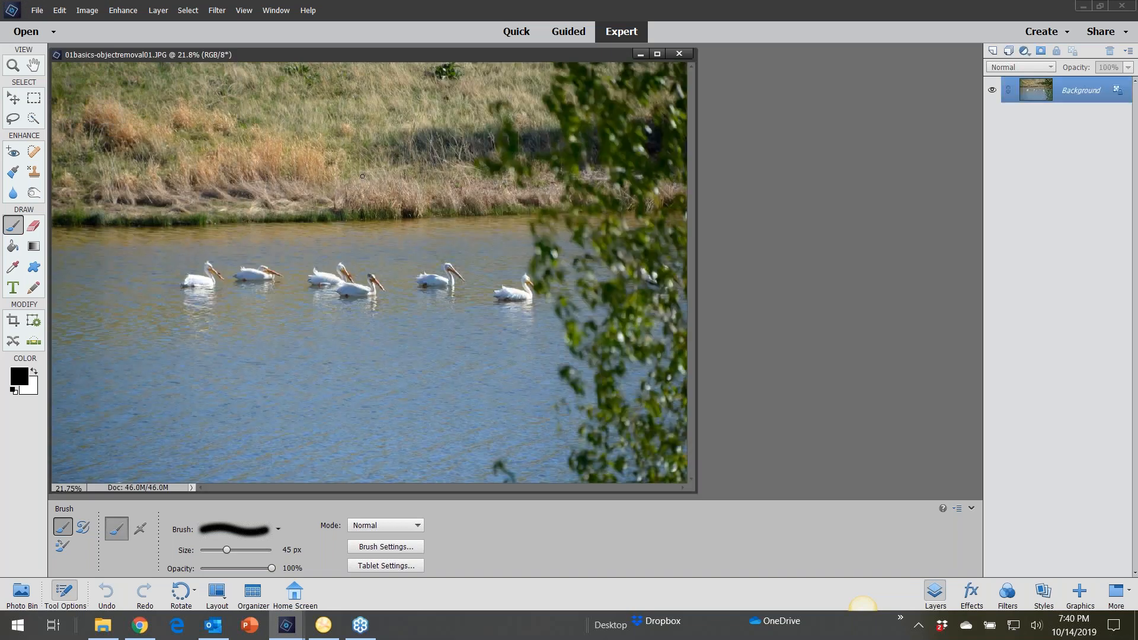
Step: Select the pelicans automatically with the Subject selection command and inspect the selection outline around them
{"action": "left_click", "coordinate": [188, 10]}
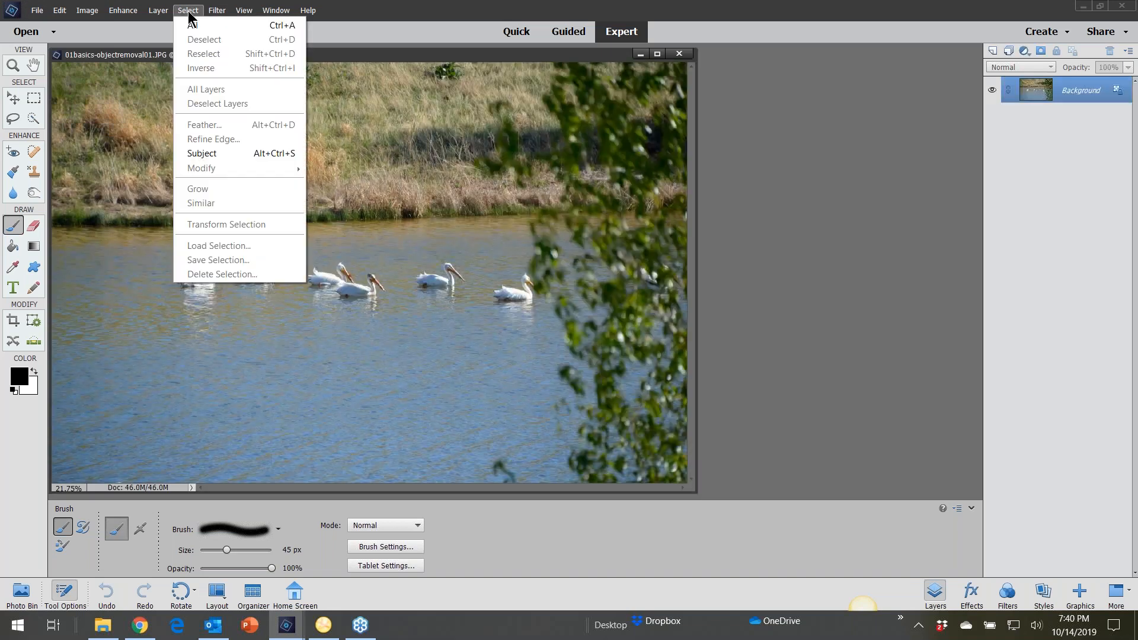
{"action": "left_click", "coordinate": [204, 154]}
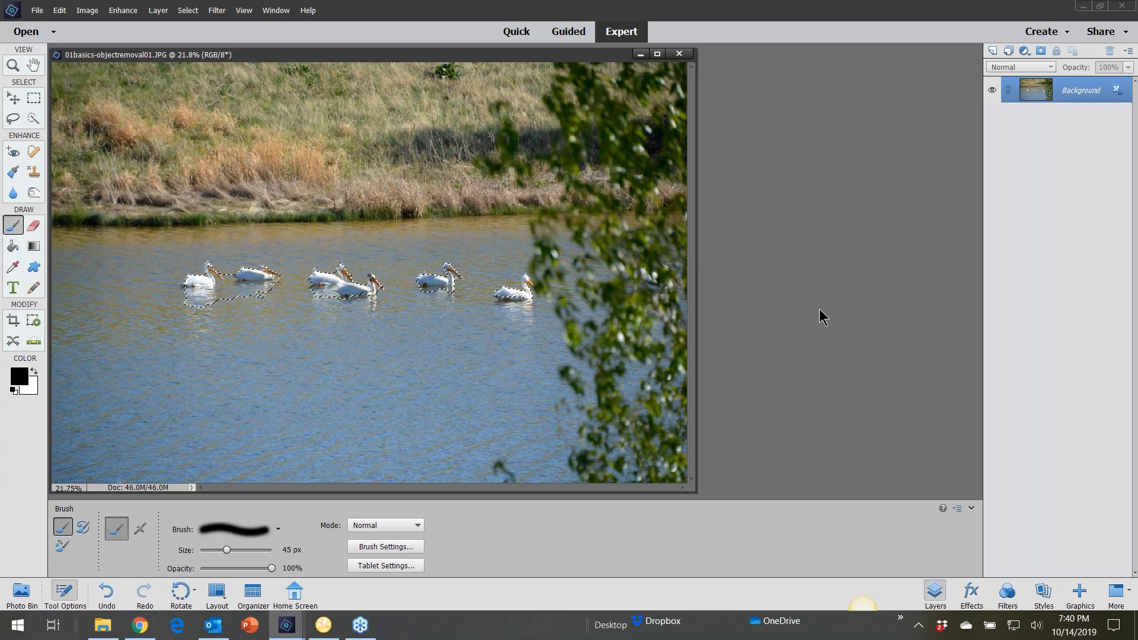
{"action": "key", "text": "ctrl+d"}
{"action": "scroll", "coordinate": [386, 300], "scroll_direction": "up", "scroll_amount": 5}
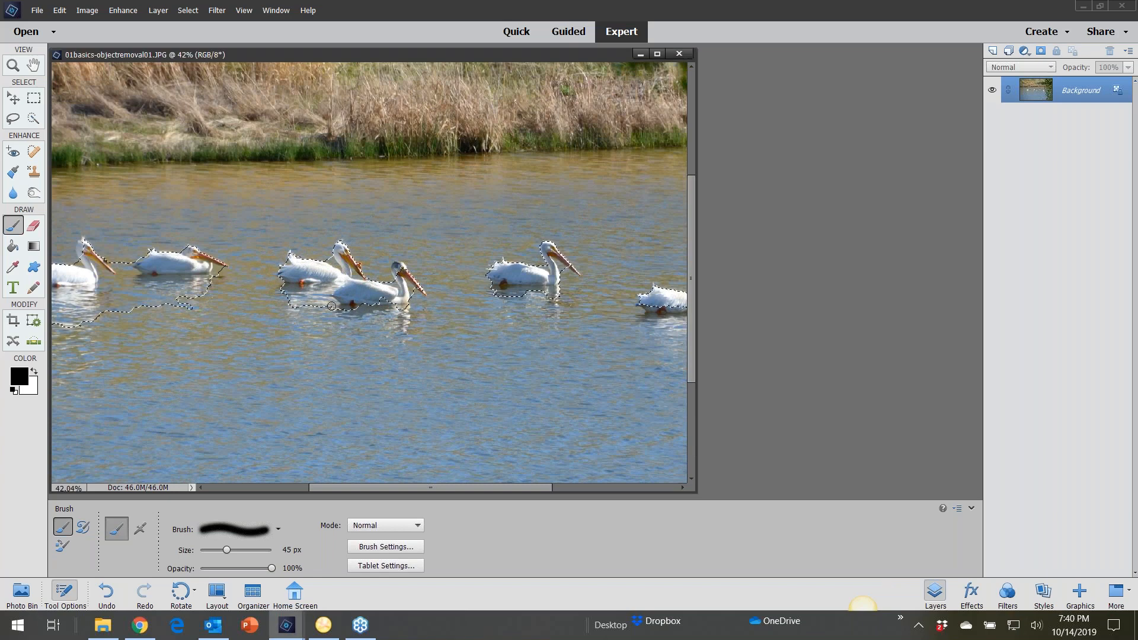
Step: Check the selection edges across the whole row of pelicans and close the pelican photo
{"action": "scroll", "coordinate": [262, 303], "scroll_direction": "up", "scroll_amount": 1}
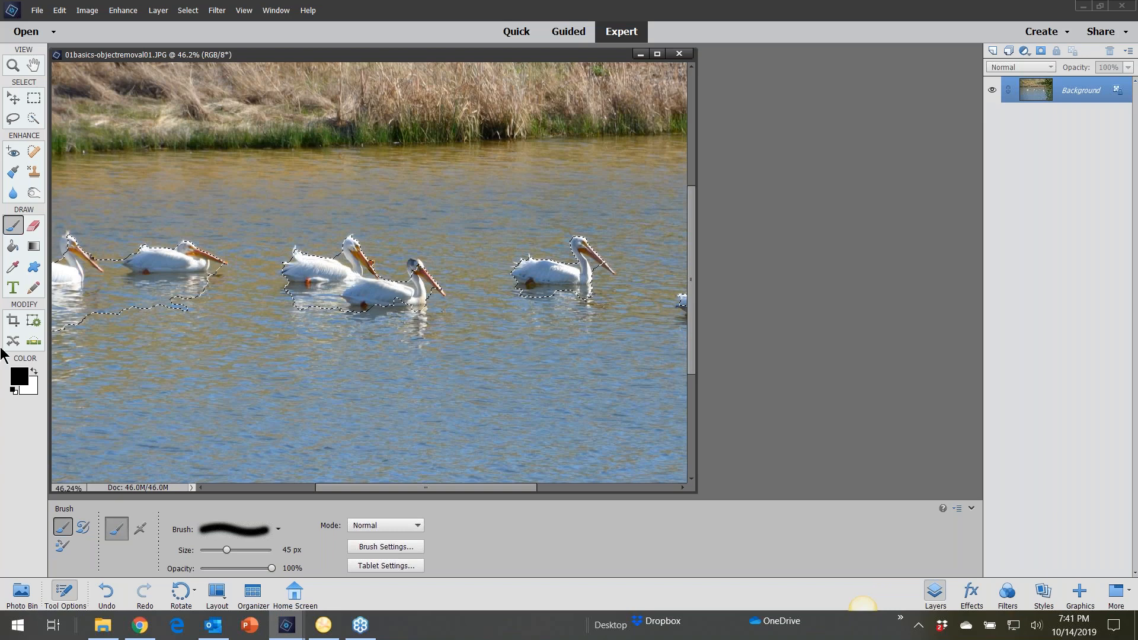
{"action": "scroll", "coordinate": [130, 283], "scroll_direction": "down", "scroll_amount": 5}
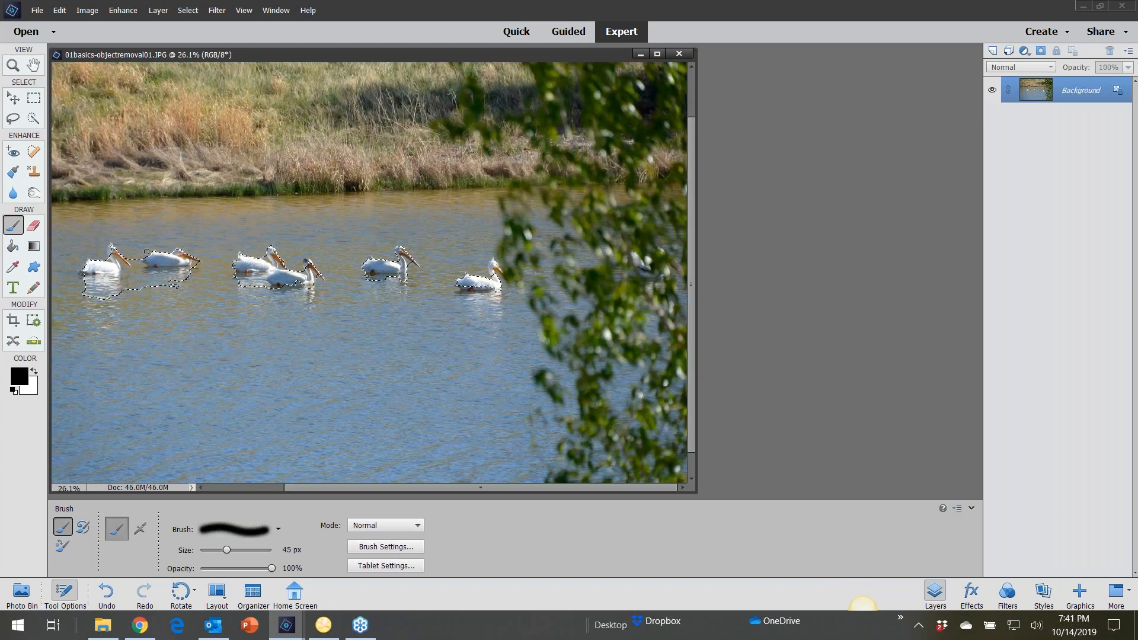
{"action": "scroll", "coordinate": [130, 283], "scroll_direction": "down", "scroll_amount": 1}
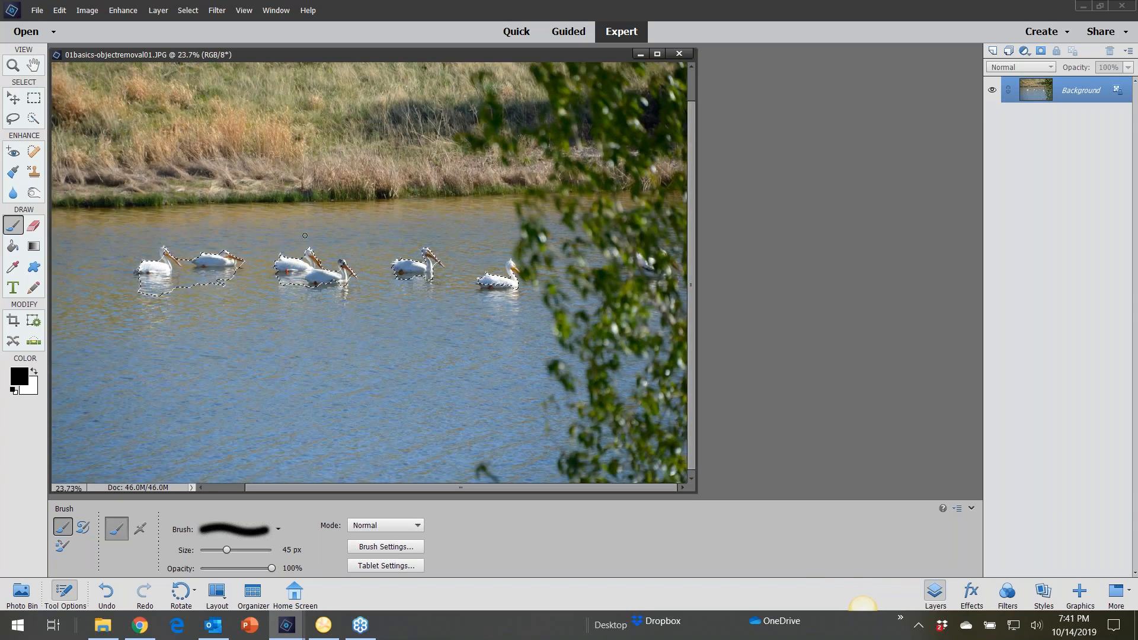
{"action": "left_click", "coordinate": [680, 55]}
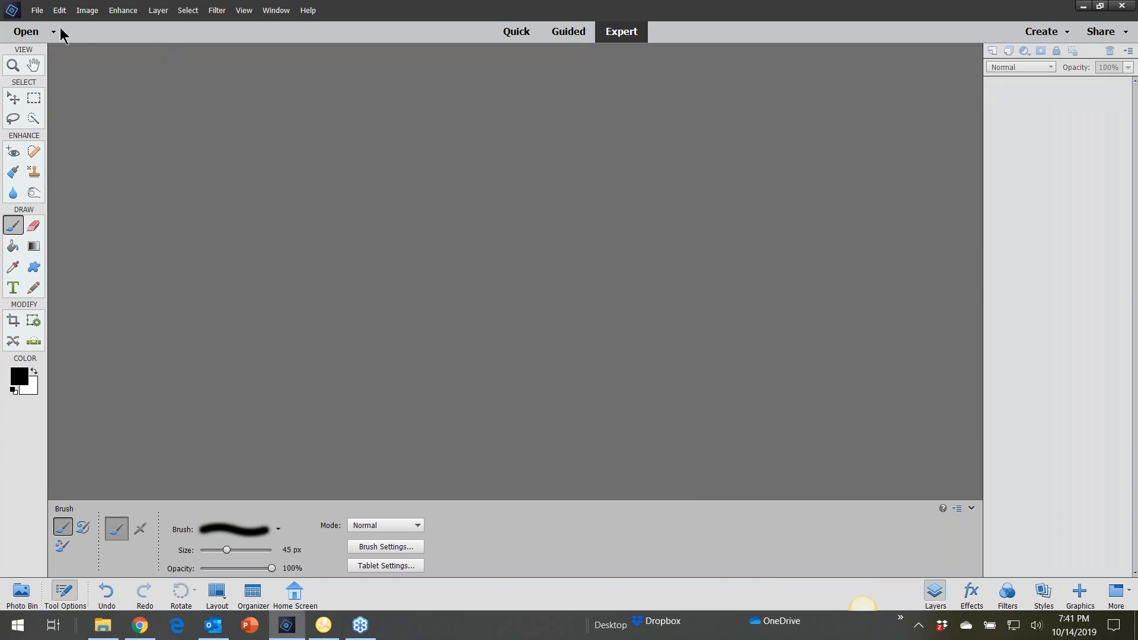
Step: Open the 3legged-race photo from the 2013-field-day folder inside Dropbox's 02photos and 2013 folders
{"action": "left_click", "coordinate": [37, 10]}
{"action": "left_click", "coordinate": [57, 35]}
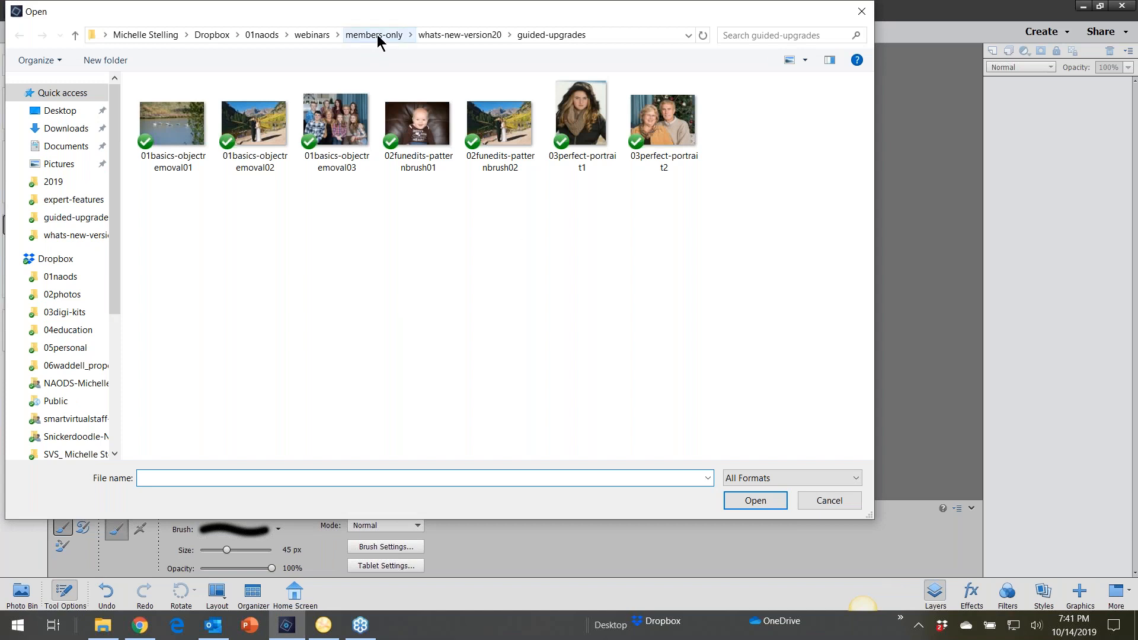
{"action": "left_click", "coordinate": [69, 294]}
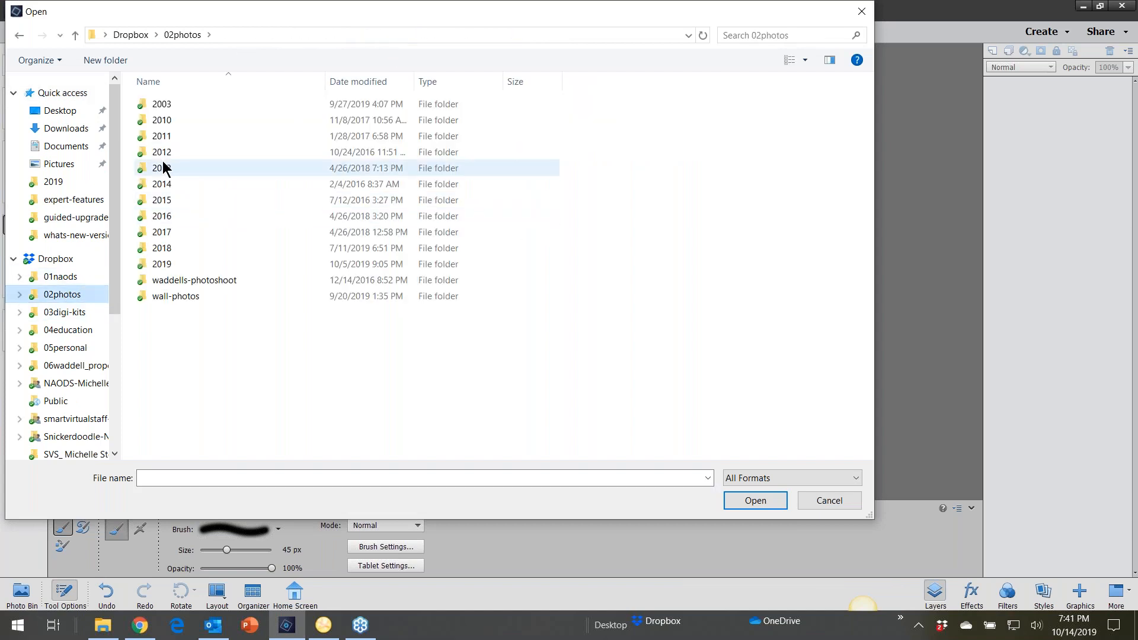
{"action": "double_click", "coordinate": [221, 169]}
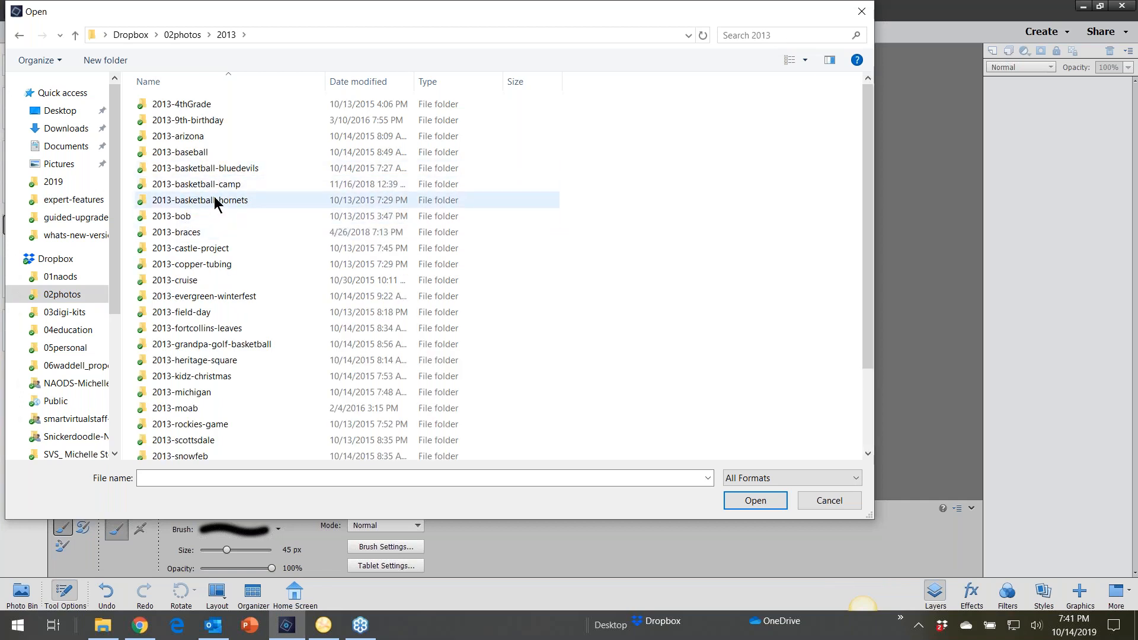
{"action": "left_click", "coordinate": [199, 314]}
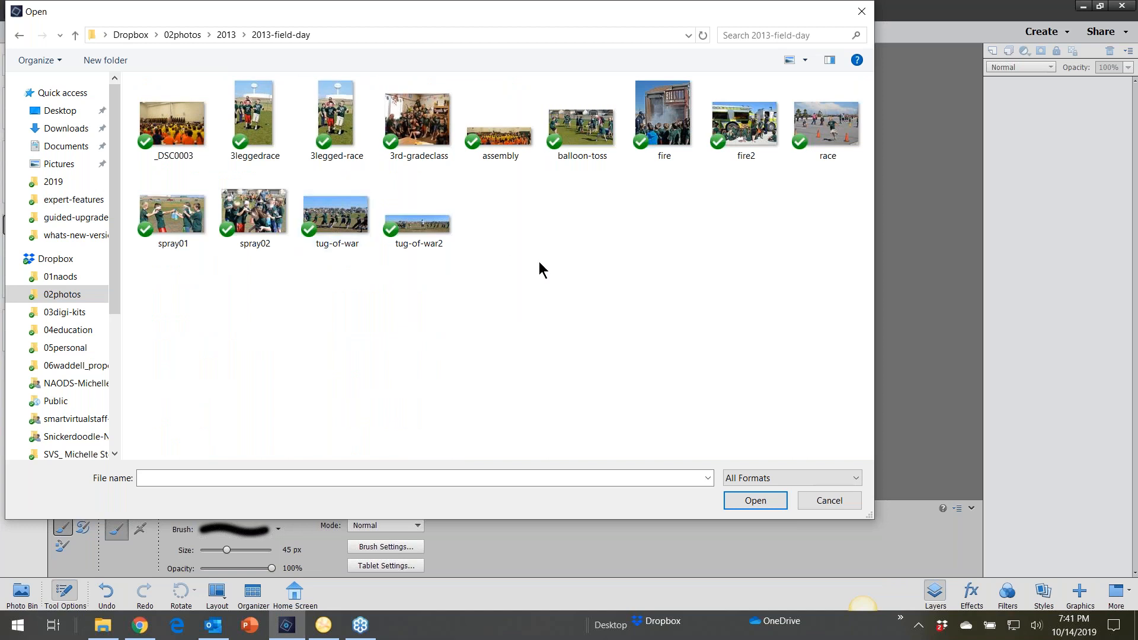
{"action": "double_click", "coordinate": [341, 122]}
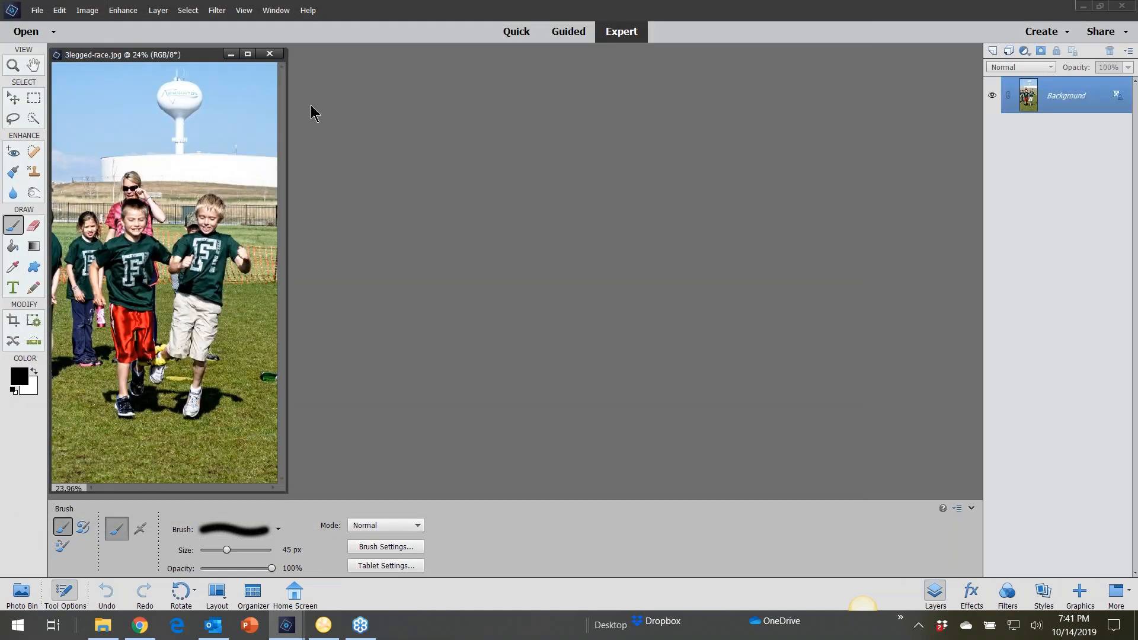
Step: Select the people in the race photo automatically with the Subject command and enlarge the photo's document window
{"action": "left_click", "coordinate": [187, 12]}
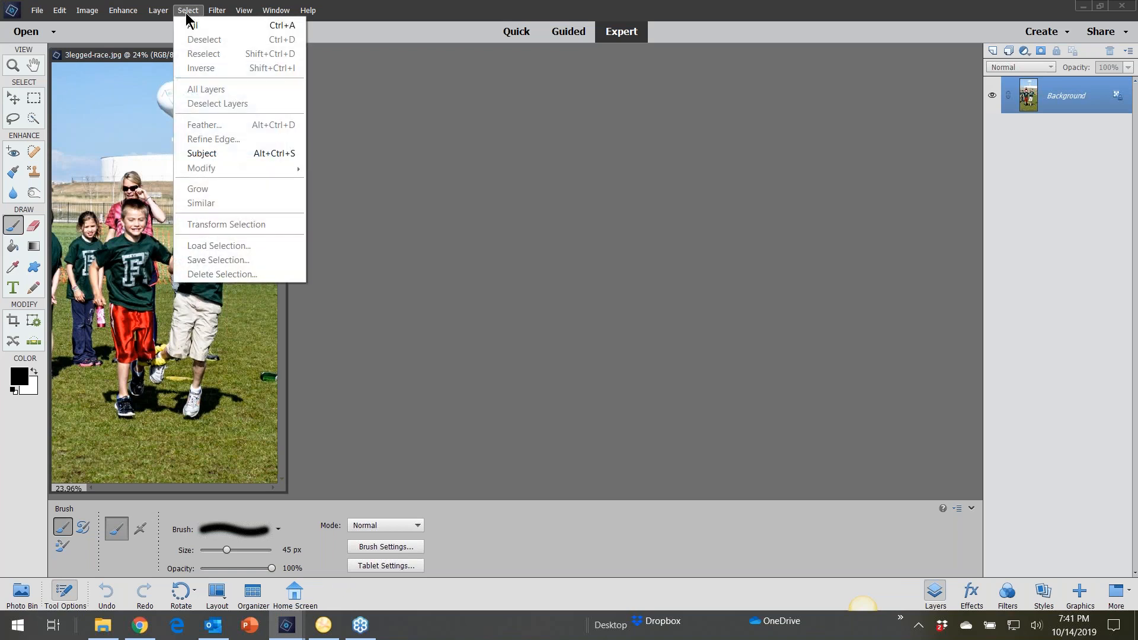
{"action": "left_click", "coordinate": [223, 151]}
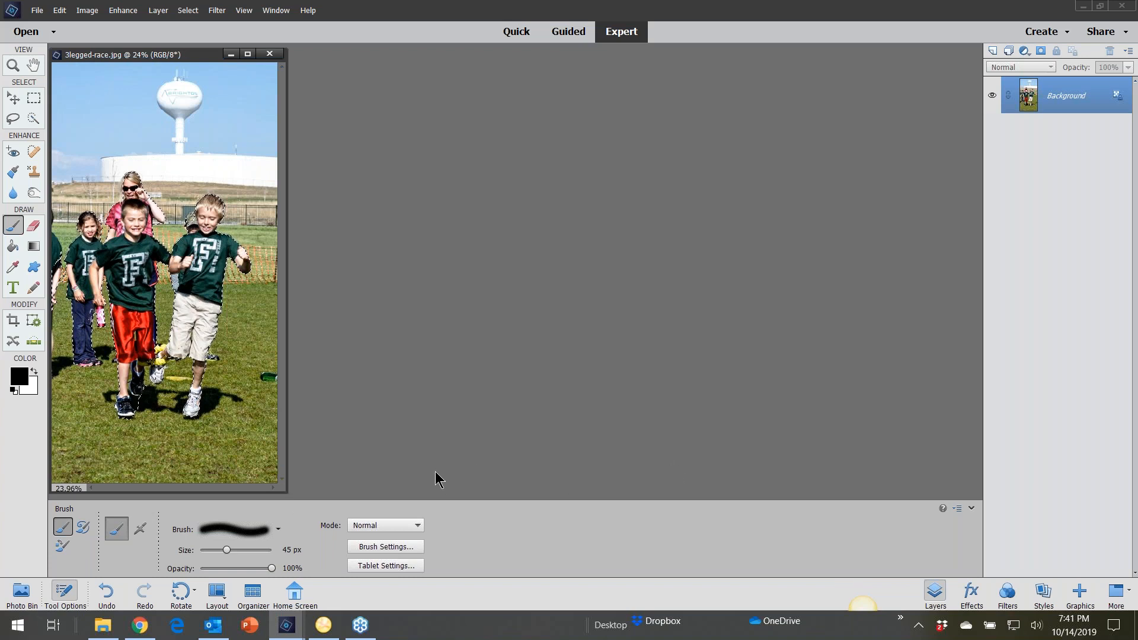
{"action": "left_click_drag", "start_coordinate": [286, 492], "coordinate": [519, 567]}
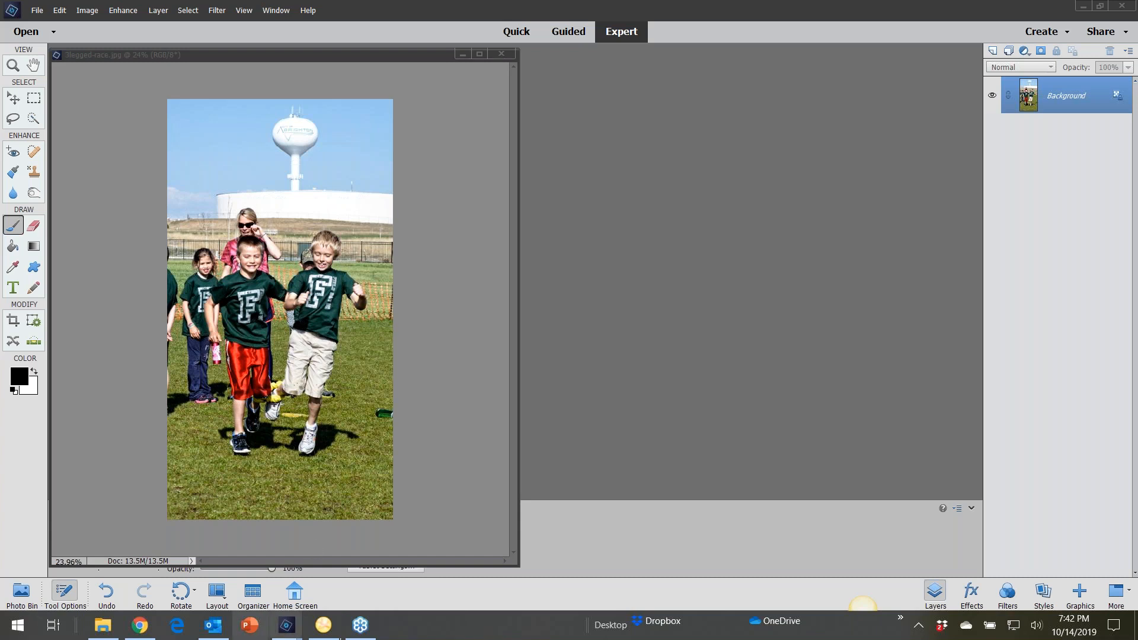
{"action": "mouse_move", "coordinate": [360, 629]}
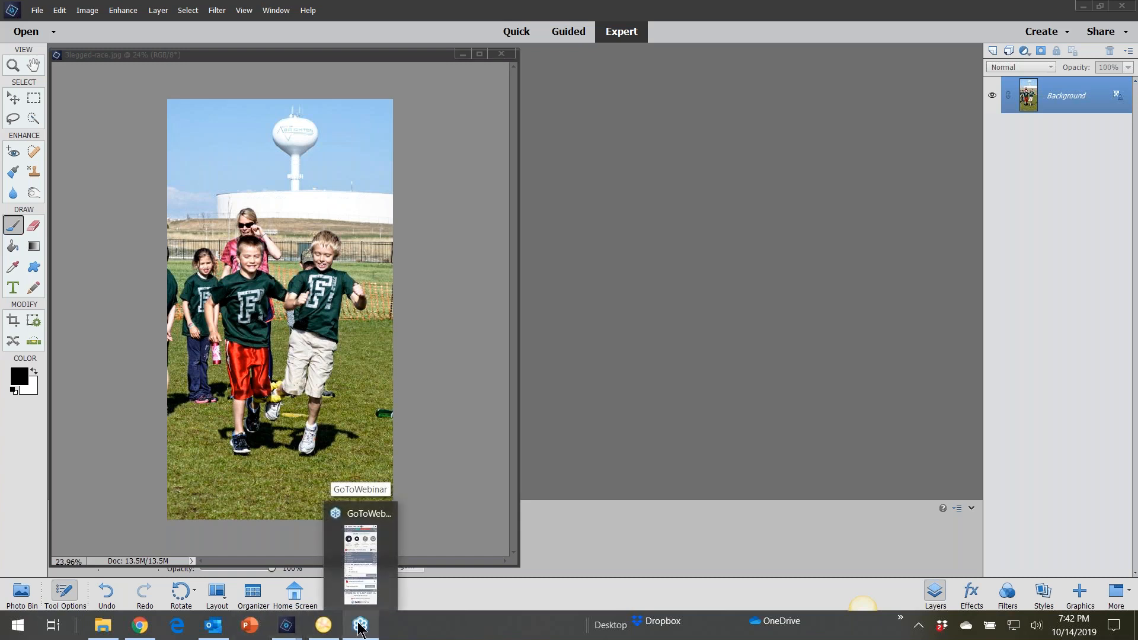